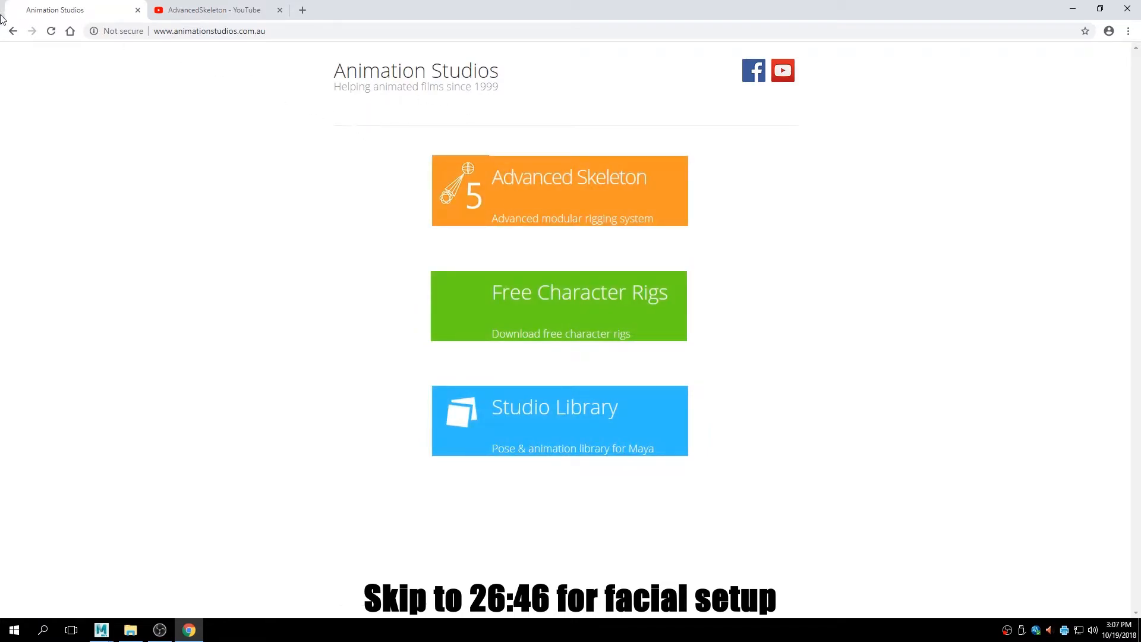
# View the Advanced Skeleton download page in the browser and return to Maya.
pyautogui.click(12, 33)
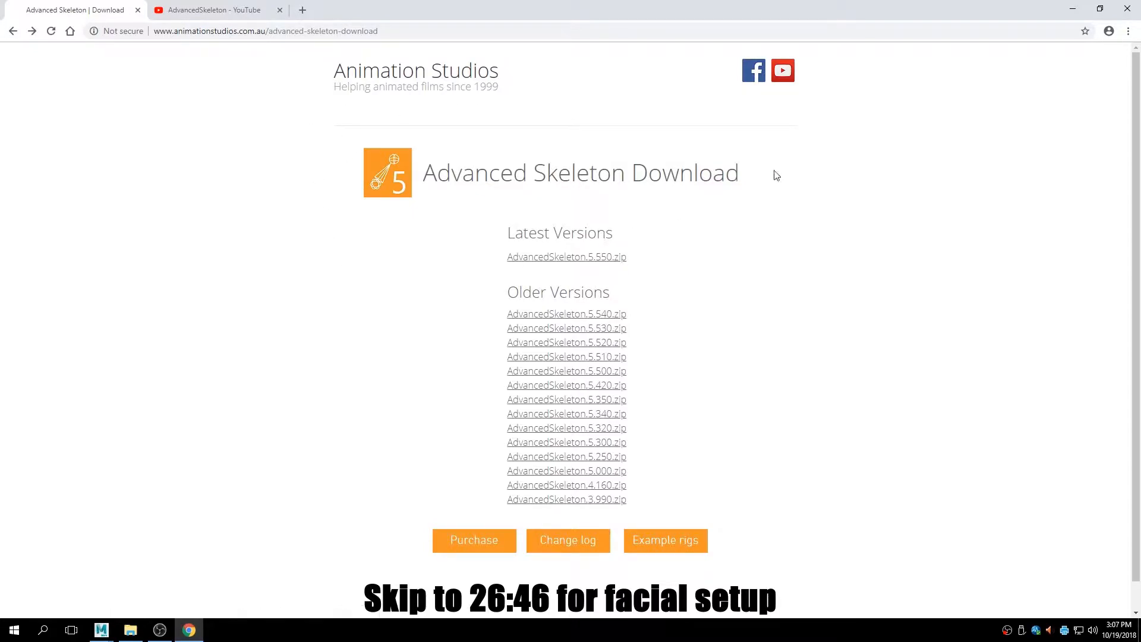
pyautogui.click(1072, 9)
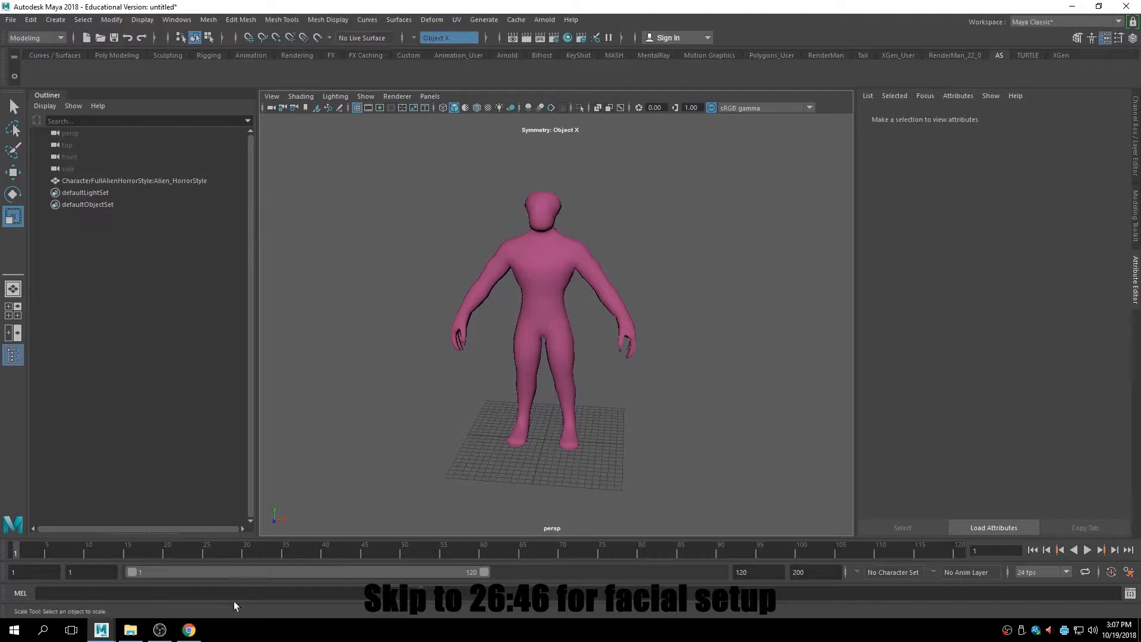
# Load install.mel from the AS folder into the Maya viewport and install Advanced Skeleton on the AS shelf.
pyautogui.click(129, 629)
pyautogui.moveTo(575, 172); pyautogui.dragTo(724, 127)
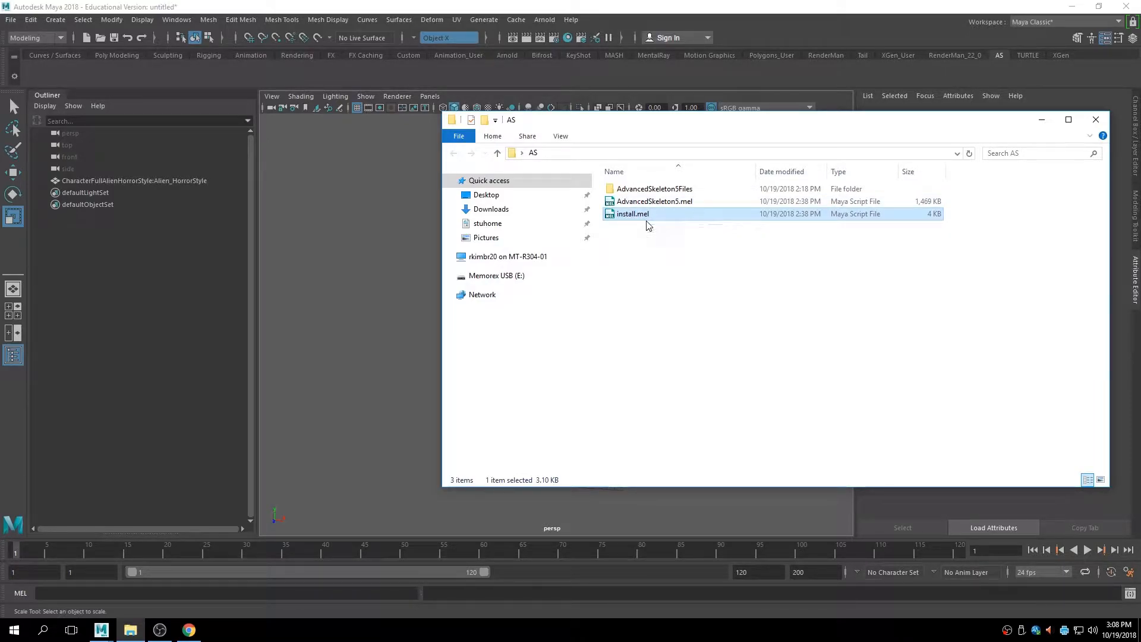
pyautogui.moveTo(648, 220); pyautogui.dragTo(385, 282)
pyautogui.click(383, 372)
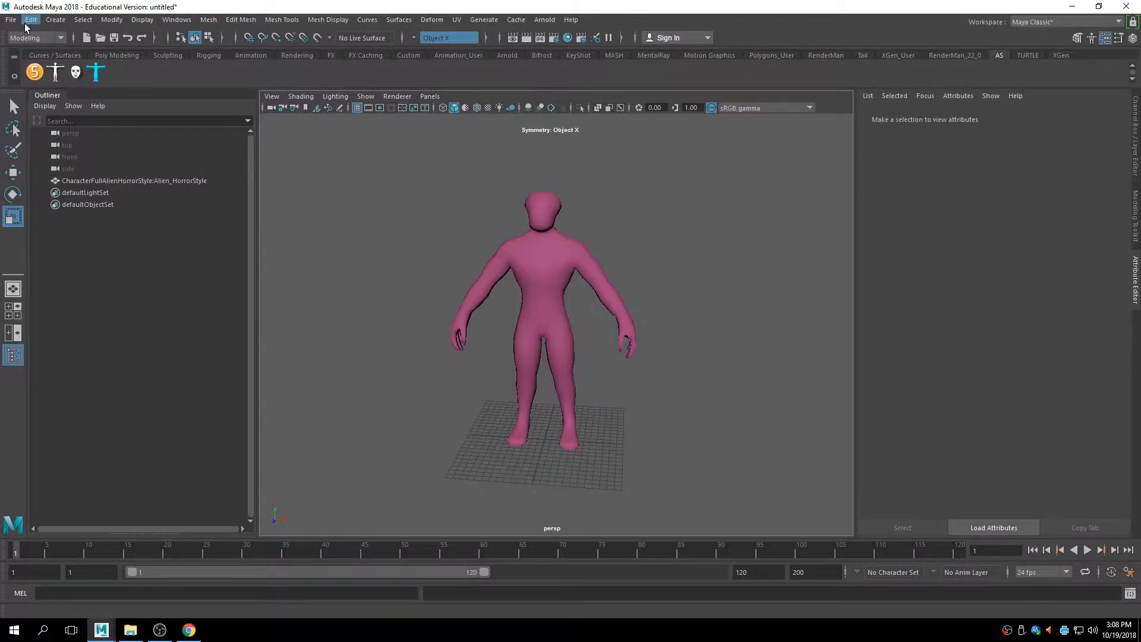
# Open the docked AdvancedSkeleton5 tool and narrow it to give the viewport more room.
pyautogui.click(35, 72)
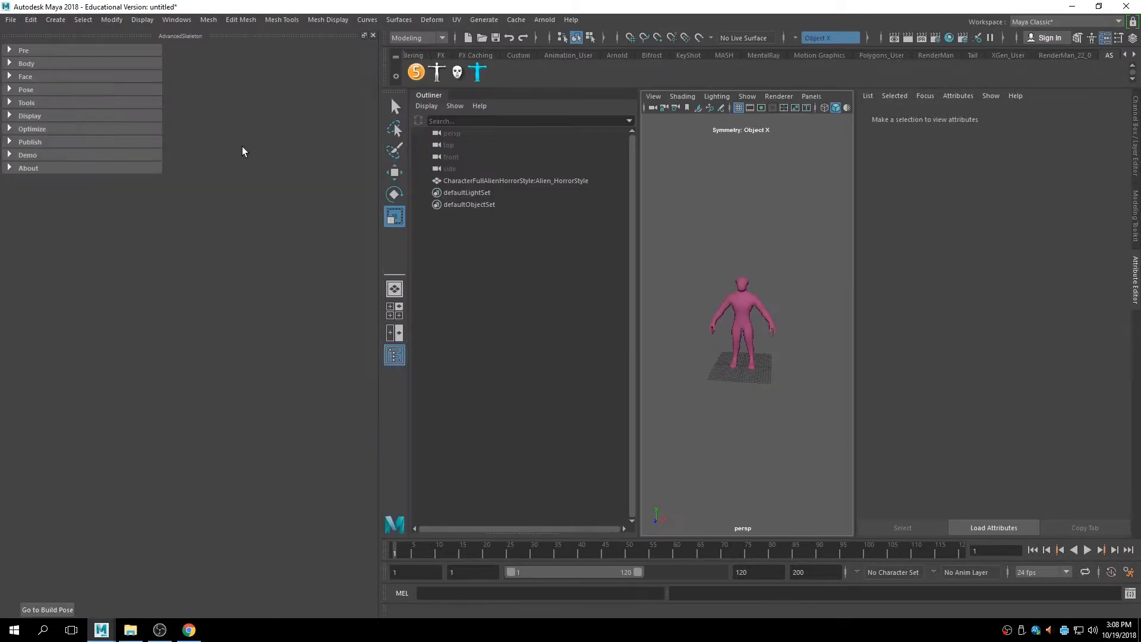
pyautogui.moveTo(377, 137); pyautogui.dragTo(168, 138)
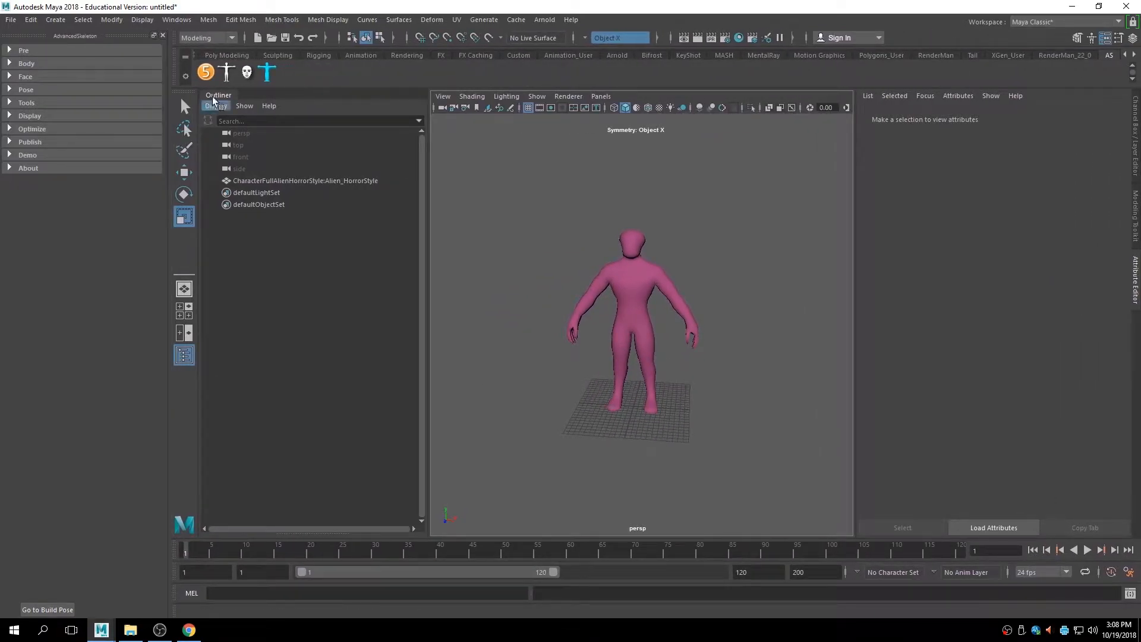
# Preview the biped selector, the face selector and the Picker one after another, closing each.
pyautogui.click(226, 72)
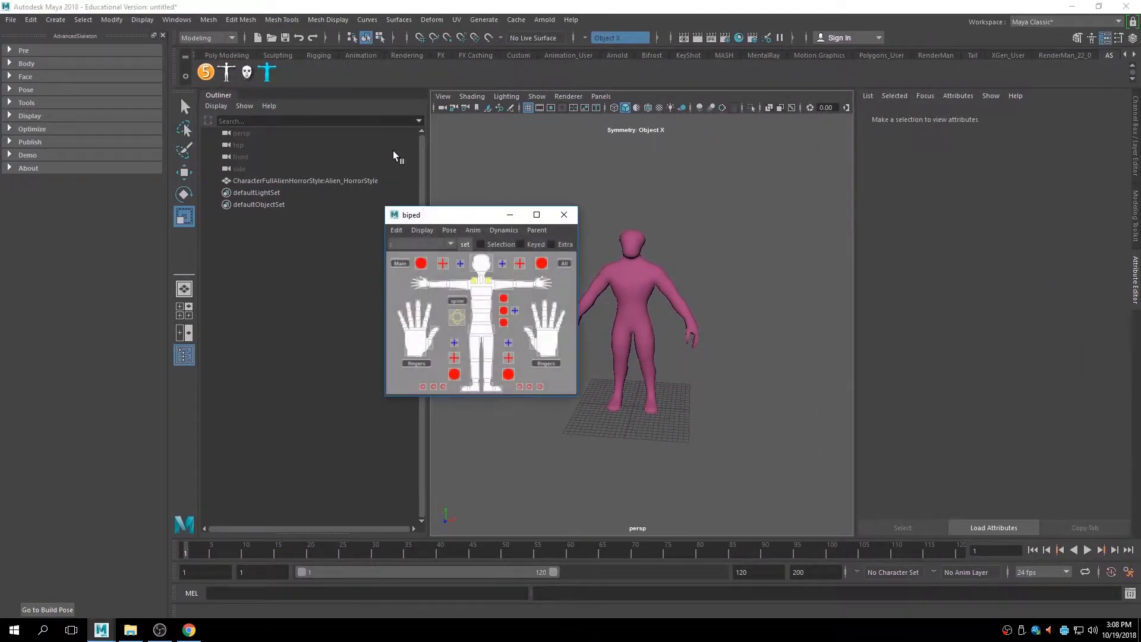
pyautogui.moveTo(578, 396)
pyautogui.mouseDown()
pyautogui.moveTo(622, 472)
pyautogui.moveTo(589, 399)
pyautogui.moveTo(578, 398)
pyautogui.mouseUp()
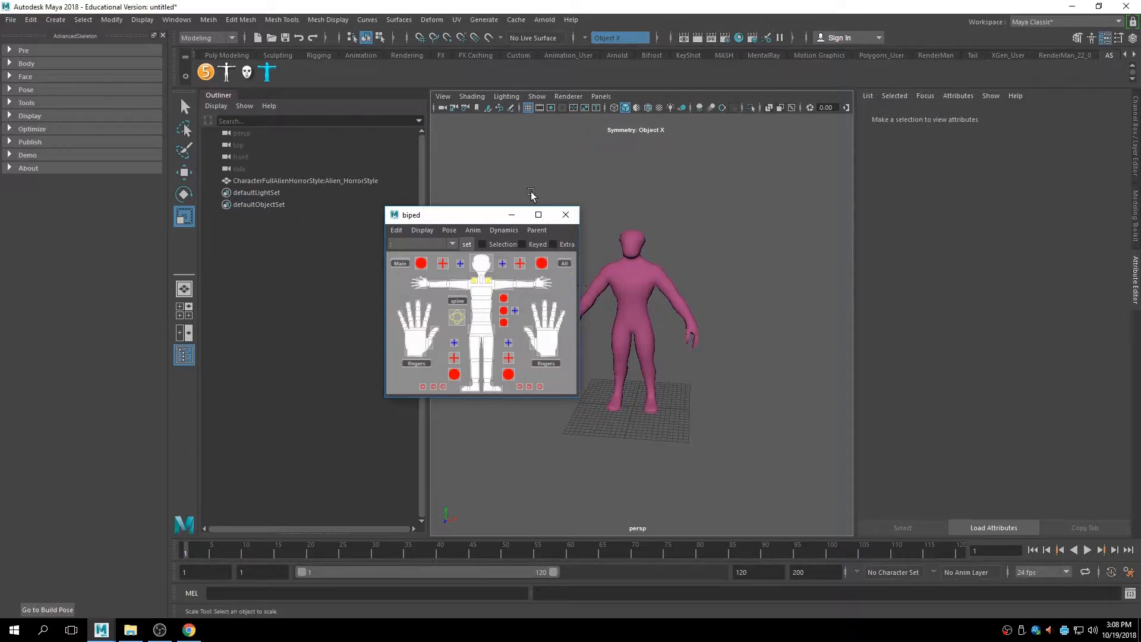
pyautogui.click(565, 215)
pyautogui.click(246, 73)
pyautogui.click(622, 209)
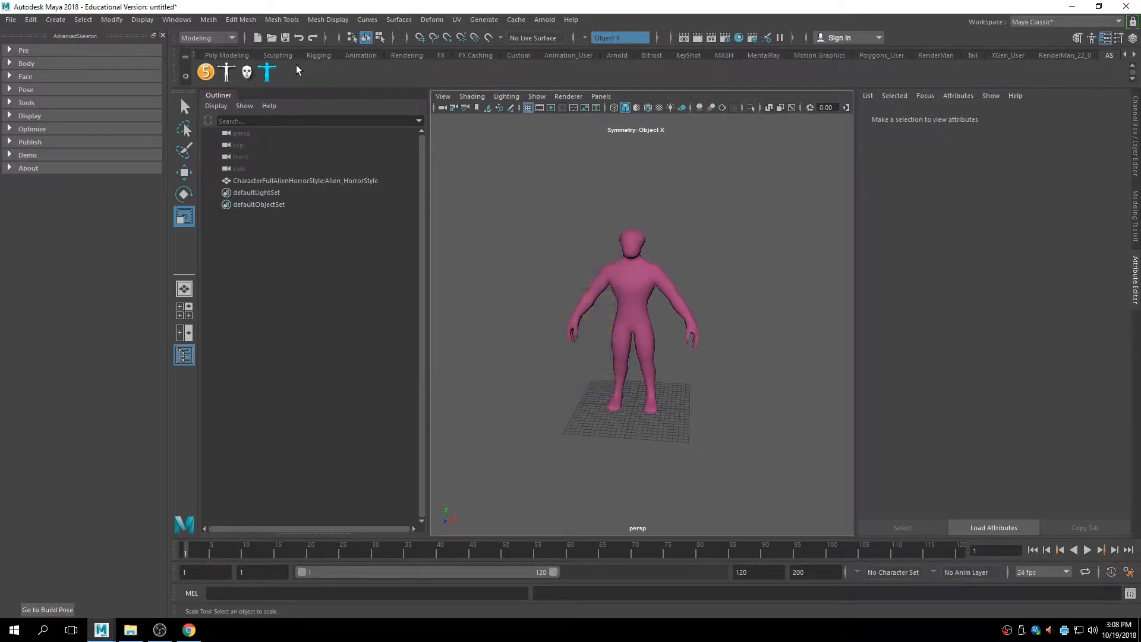
pyautogui.click(269, 75)
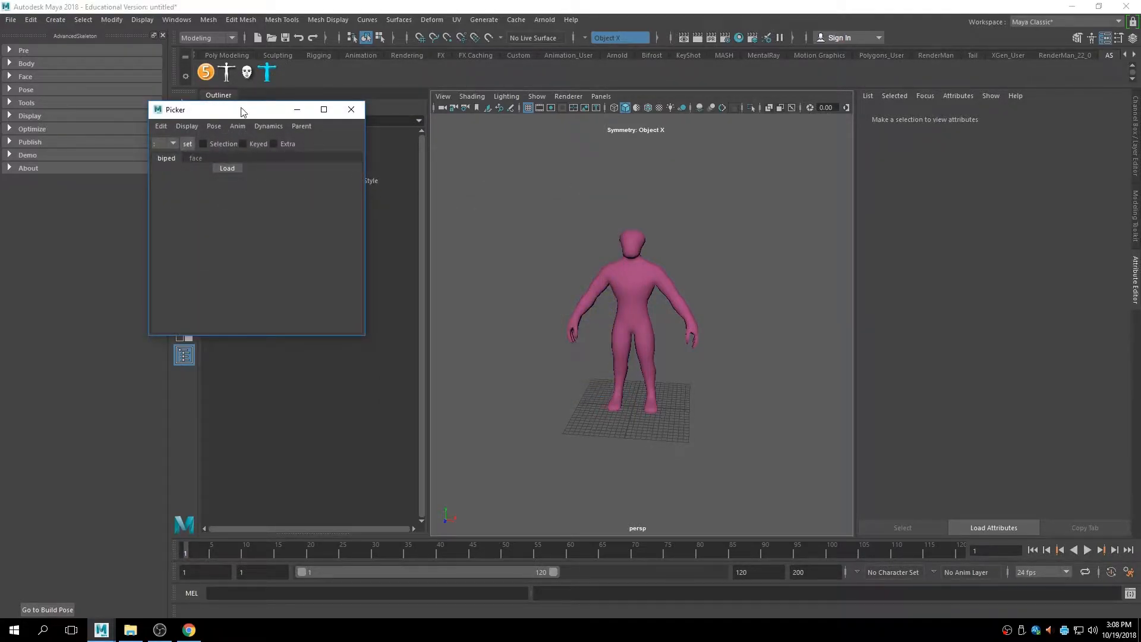
pyautogui.moveTo(242, 109); pyautogui.dragTo(484, 133)
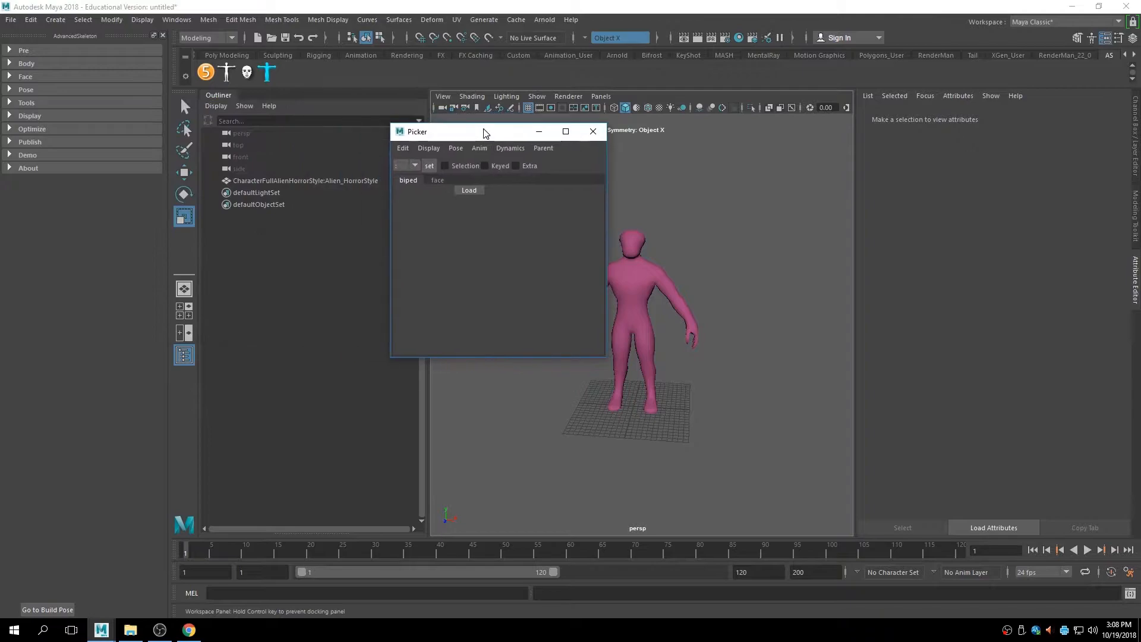
pyautogui.click(592, 131)
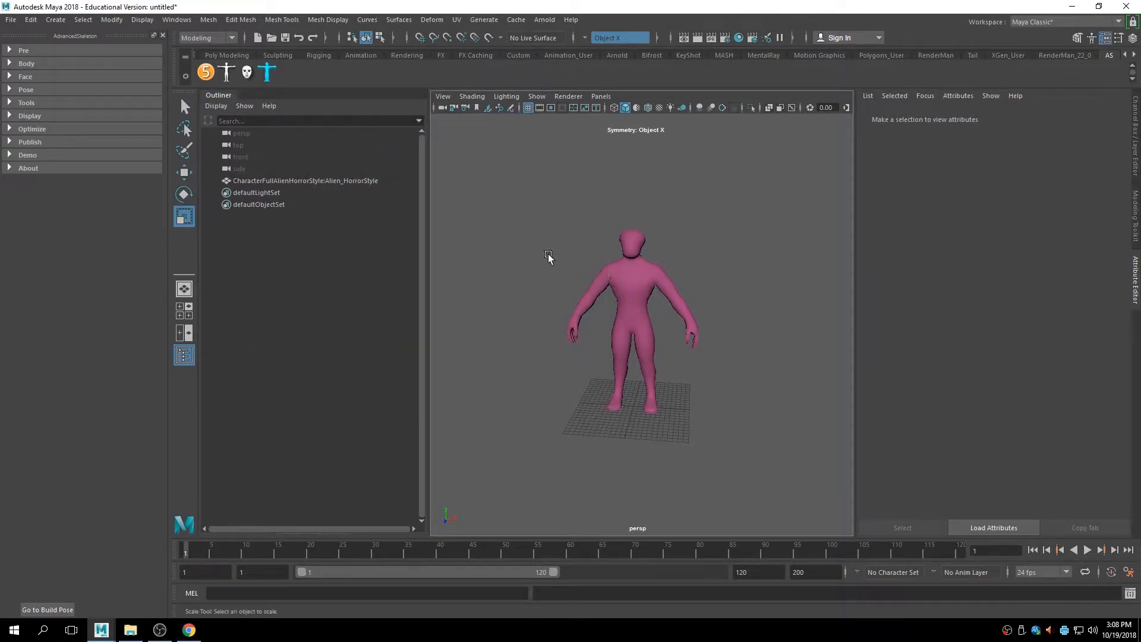
# Select the alien mesh, check its translate, rotate and scale values, and clear the selection.
pyautogui.keyDown('alt'); pyautogui.moveTo(680, 359); pyautogui.dragTo(600, 381); pyautogui.keyUp('alt')
pyautogui.scroll(4, 576, 400)
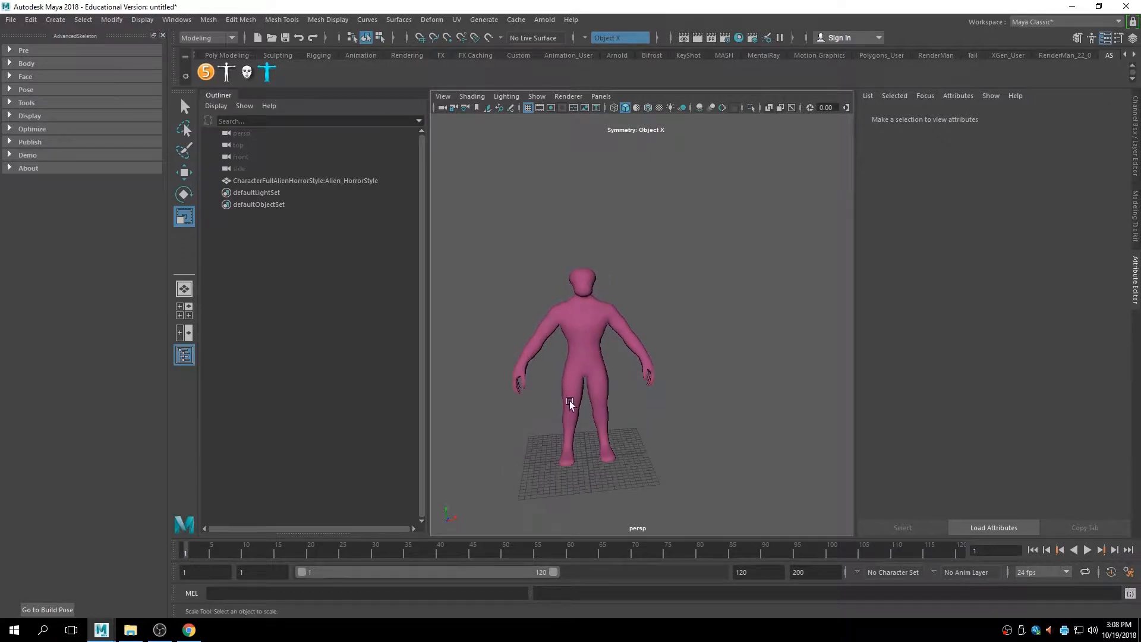
pyautogui.scroll(-3, 733, 375)
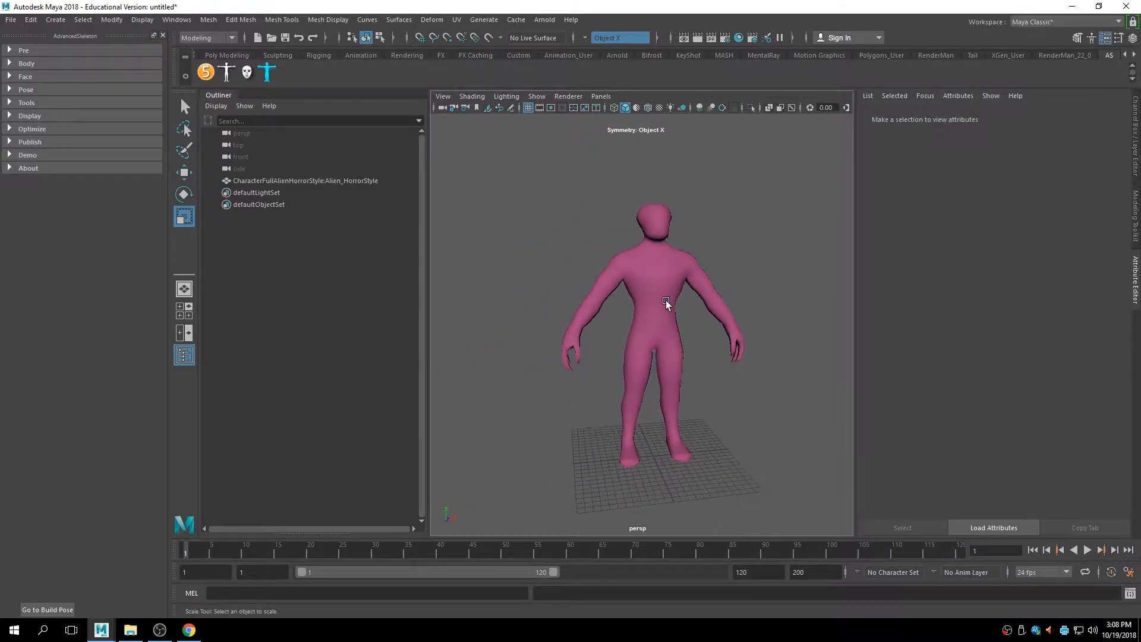
pyautogui.click(667, 305)
pyautogui.keyDown('alt'); pyautogui.moveTo(740, 416); pyautogui.dragTo(674, 423, button='middle'); pyautogui.keyUp('alt')
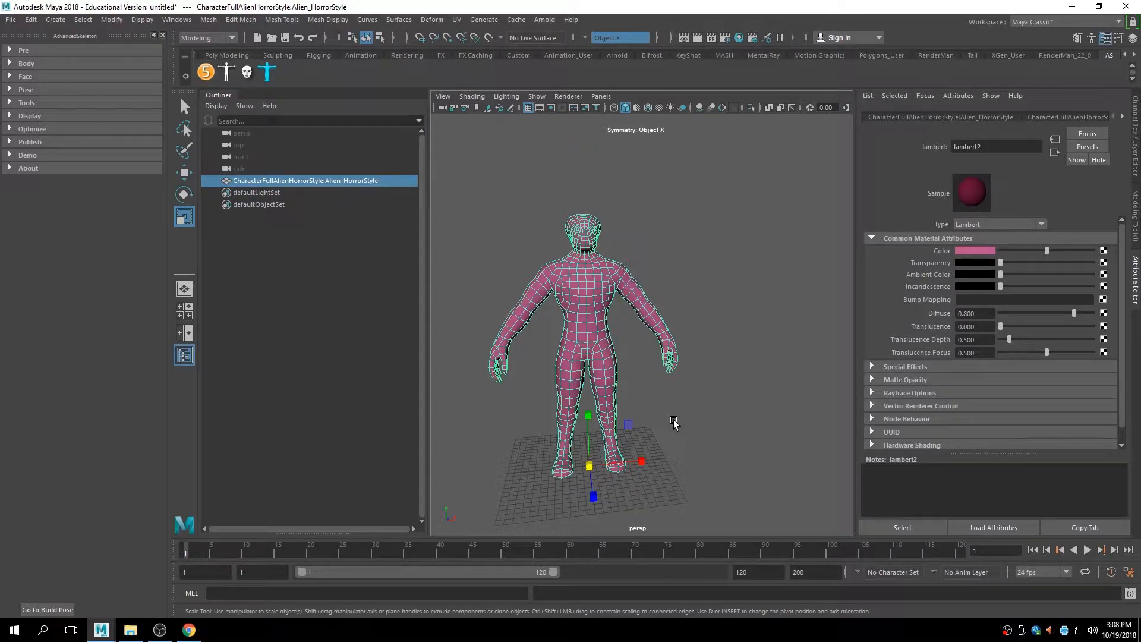
pyautogui.click(938, 118)
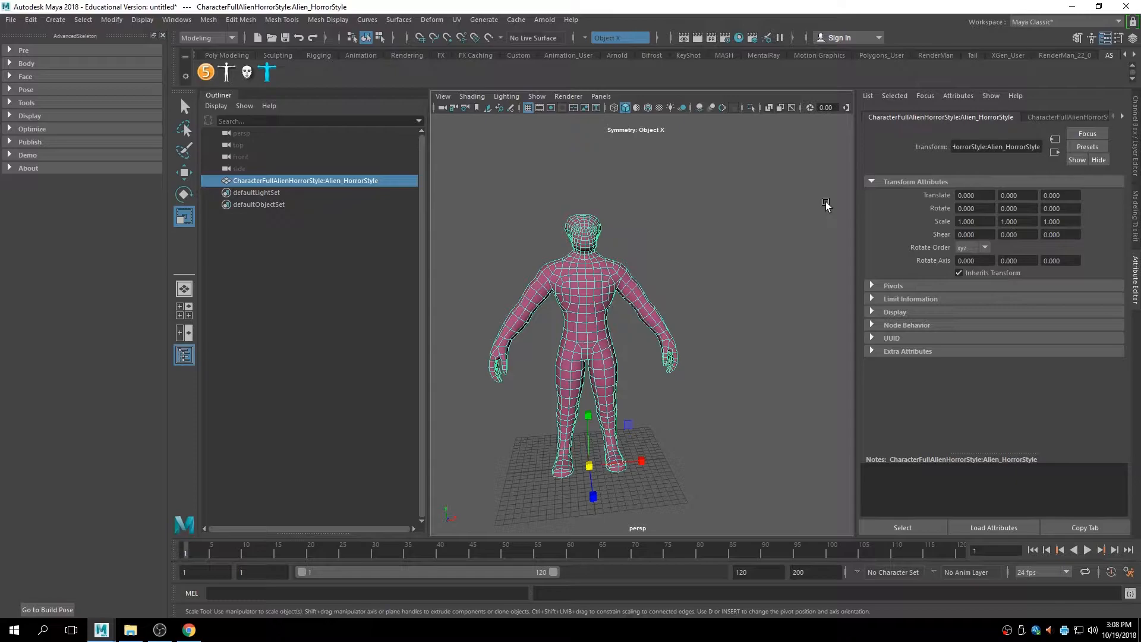
pyautogui.click(753, 292)
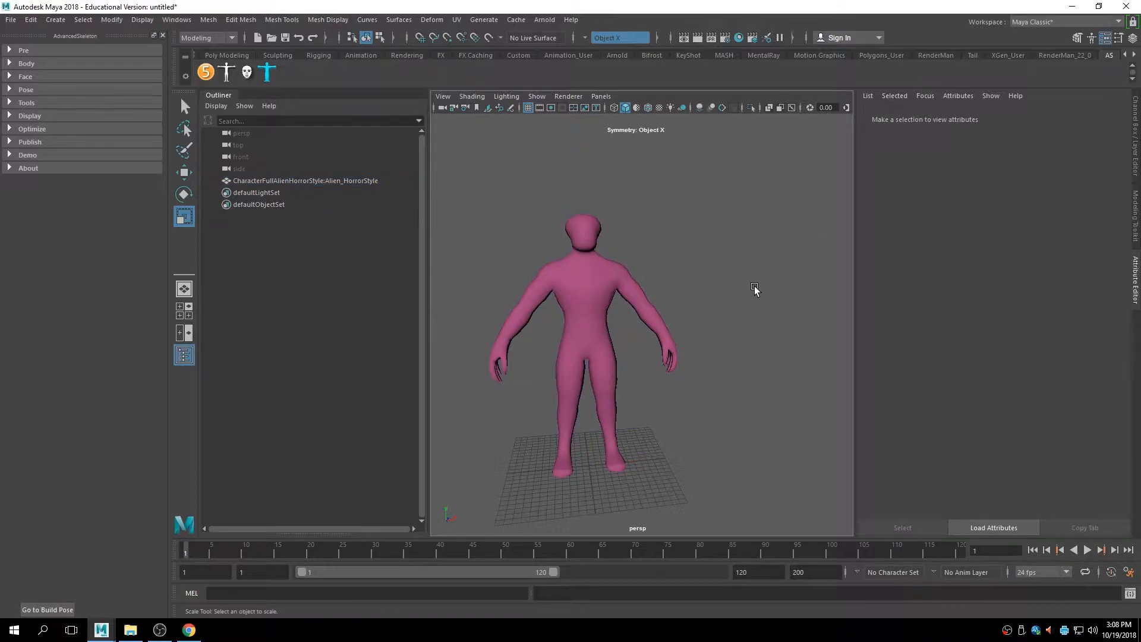
# Select the alien mesh, create its top-level group geo with the Model Clean tool and clean the model.
pyautogui.keyDown('alt'); pyautogui.moveTo(662, 349); pyautogui.dragTo(617, 327); pyautogui.keyUp('alt')
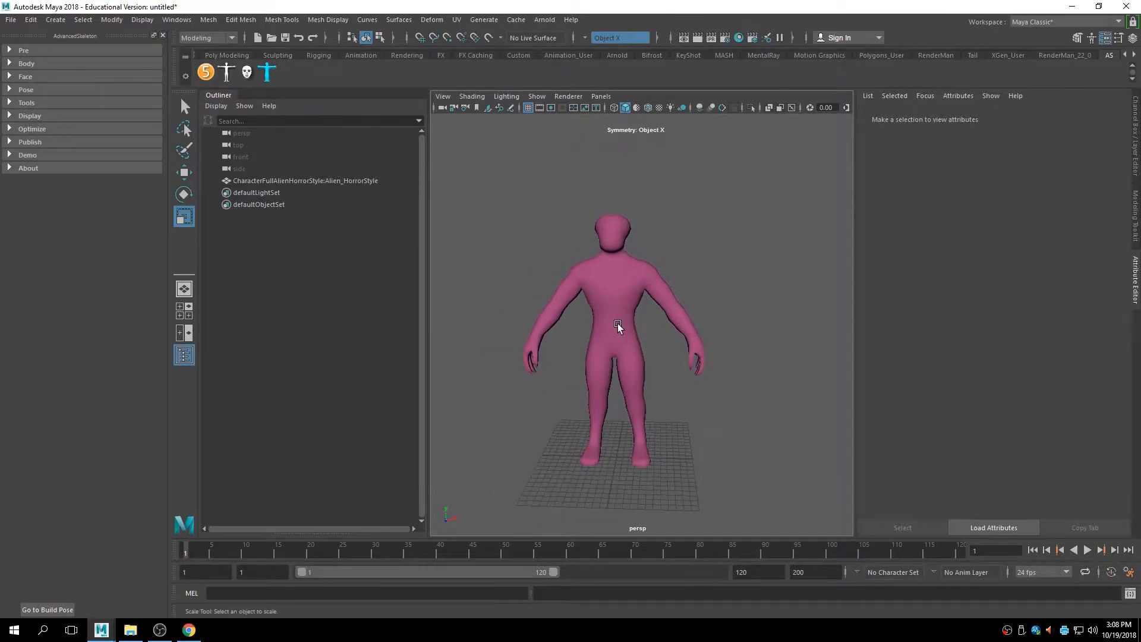
pyautogui.click(618, 324)
pyautogui.keyDown('alt'); pyautogui.moveTo(639, 284); pyautogui.dragTo(625, 314, button='middle'); pyautogui.keyUp('alt')
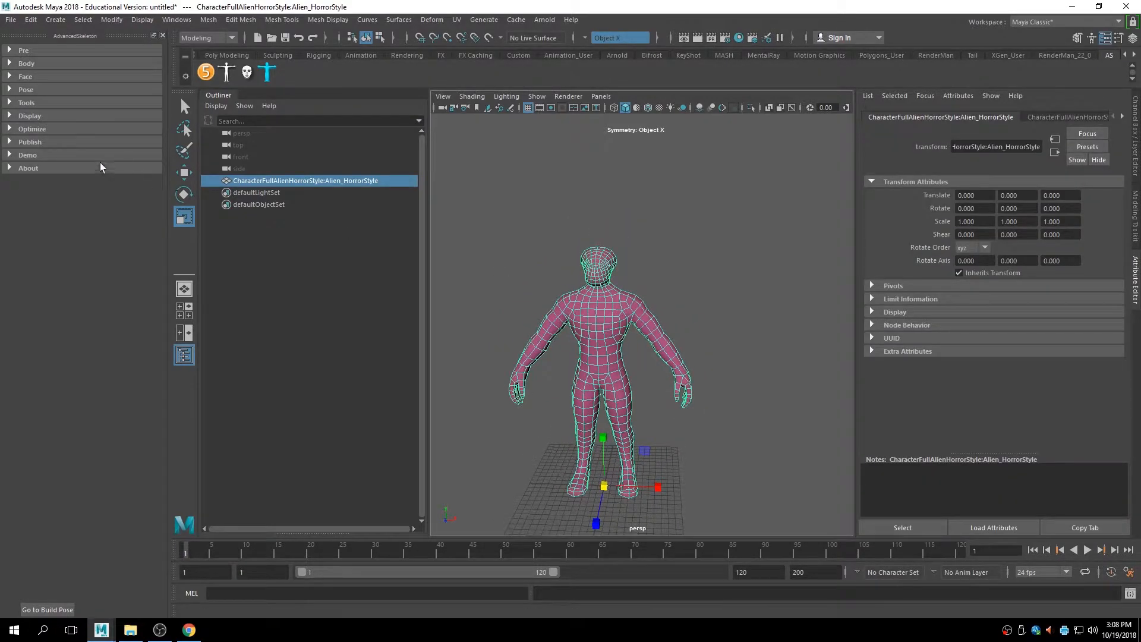
pyautogui.click(9, 52)
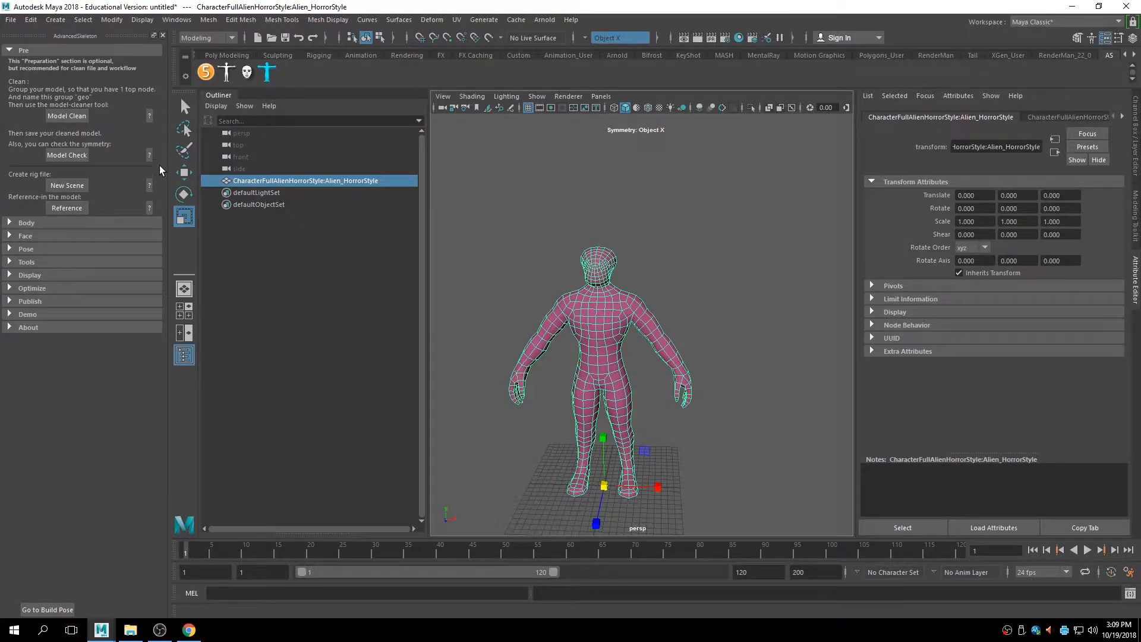
pyautogui.click(66, 115)
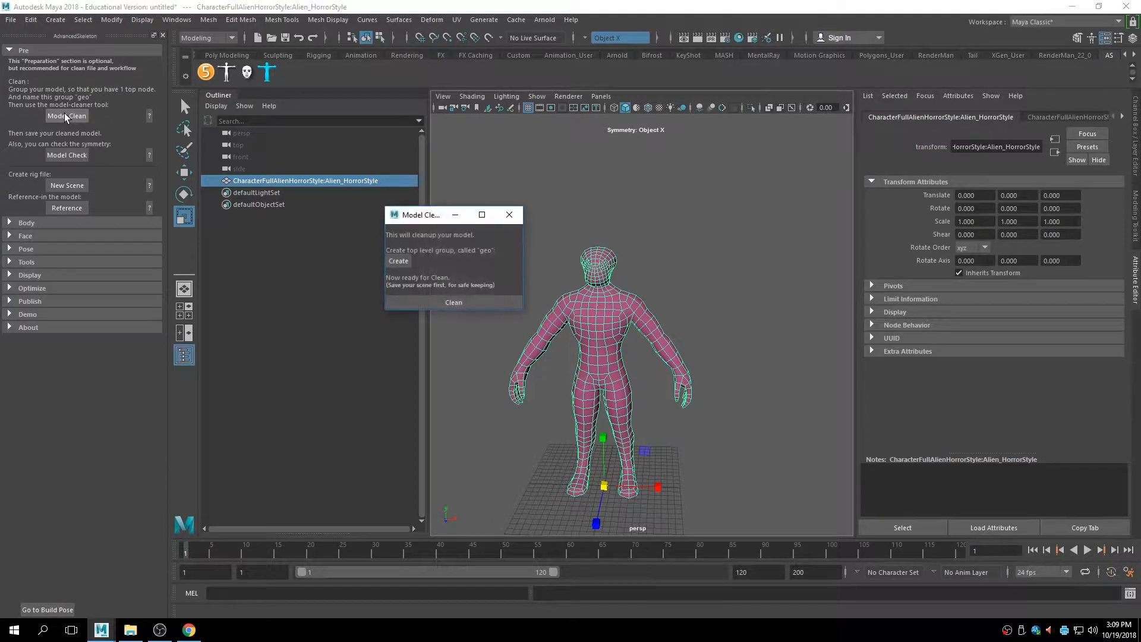
pyautogui.click(398, 262)
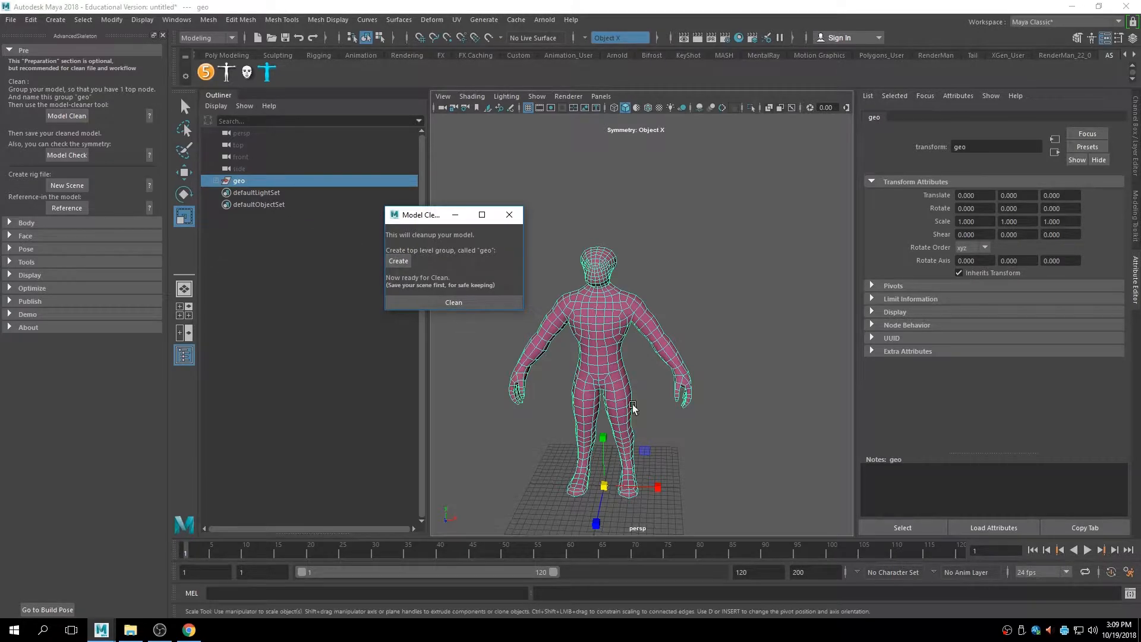
pyautogui.click(454, 303)
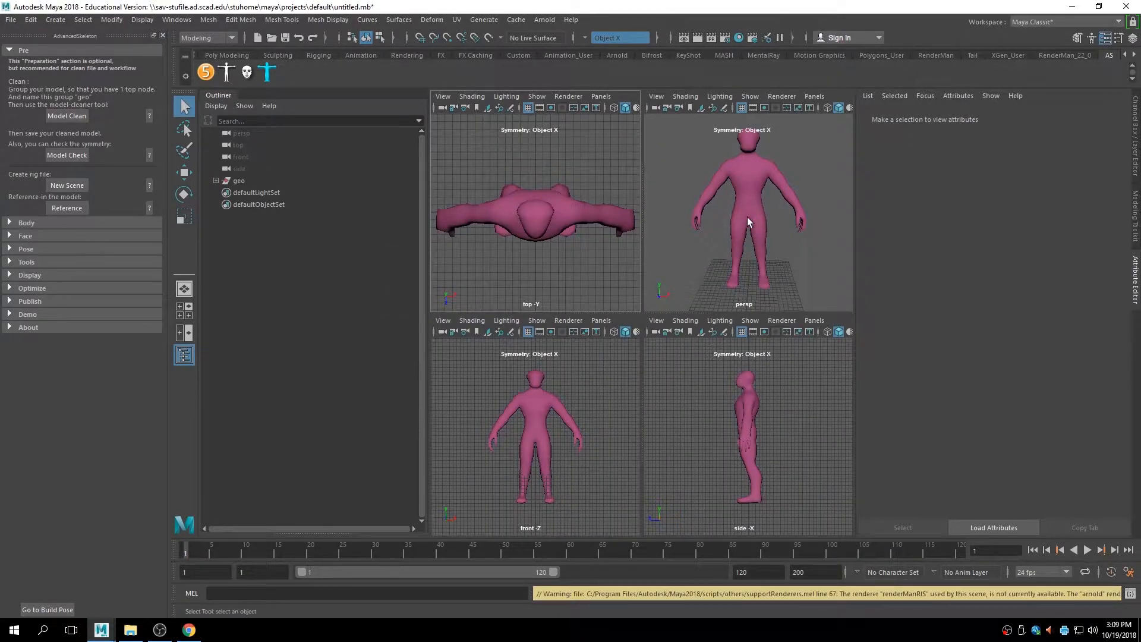
# Run Model Check on the alien mesh to test its default transformation values and symmetry.
pyautogui.press('space')
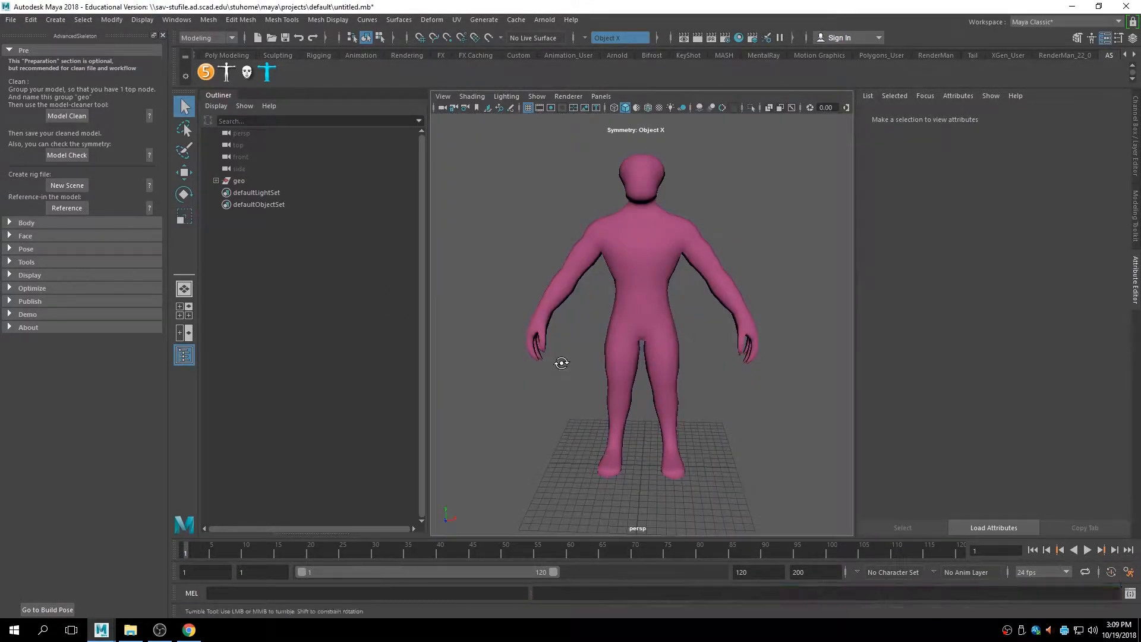
pyautogui.keyDown('alt'); pyautogui.moveTo(559, 362); pyautogui.dragTo(580, 366); pyautogui.keyUp('alt')
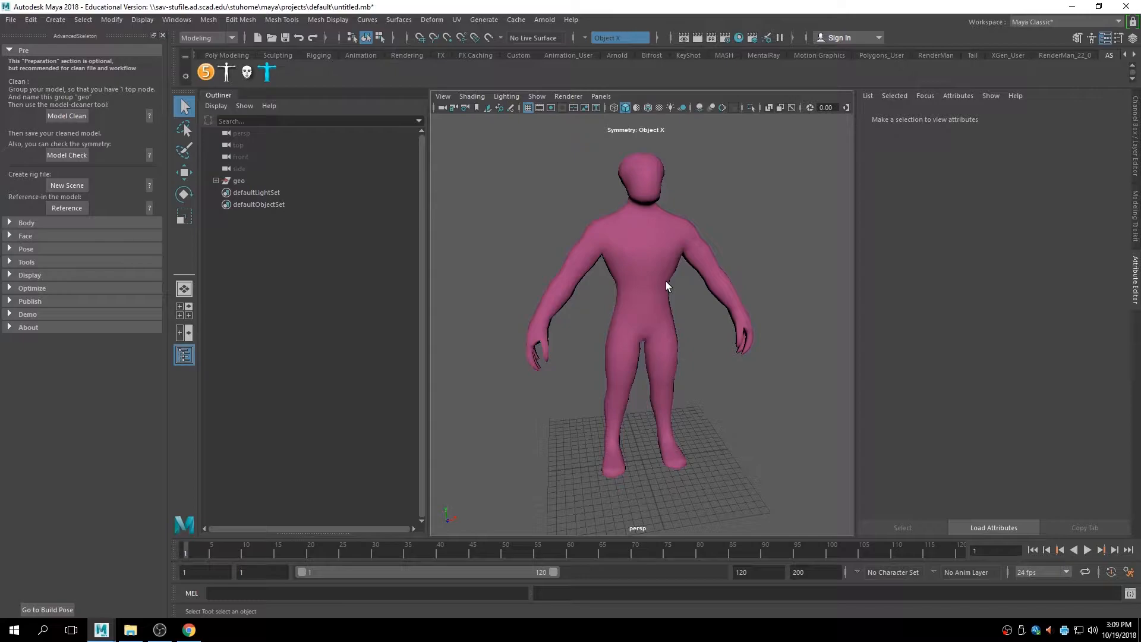
pyautogui.click(661, 304)
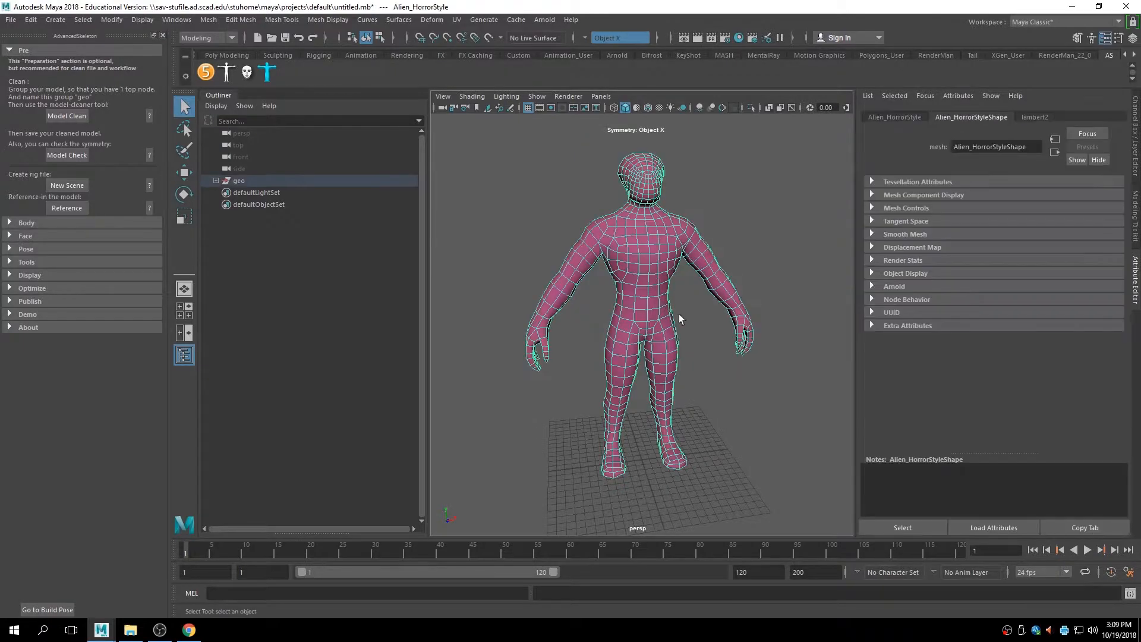
pyautogui.click(78, 156)
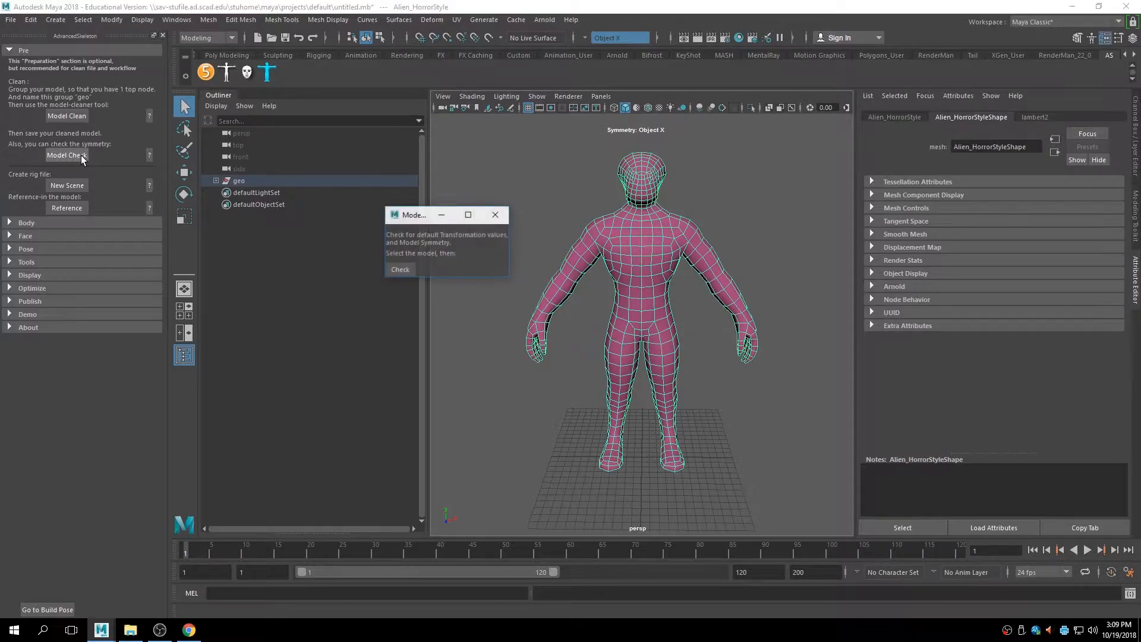
pyautogui.click(406, 272)
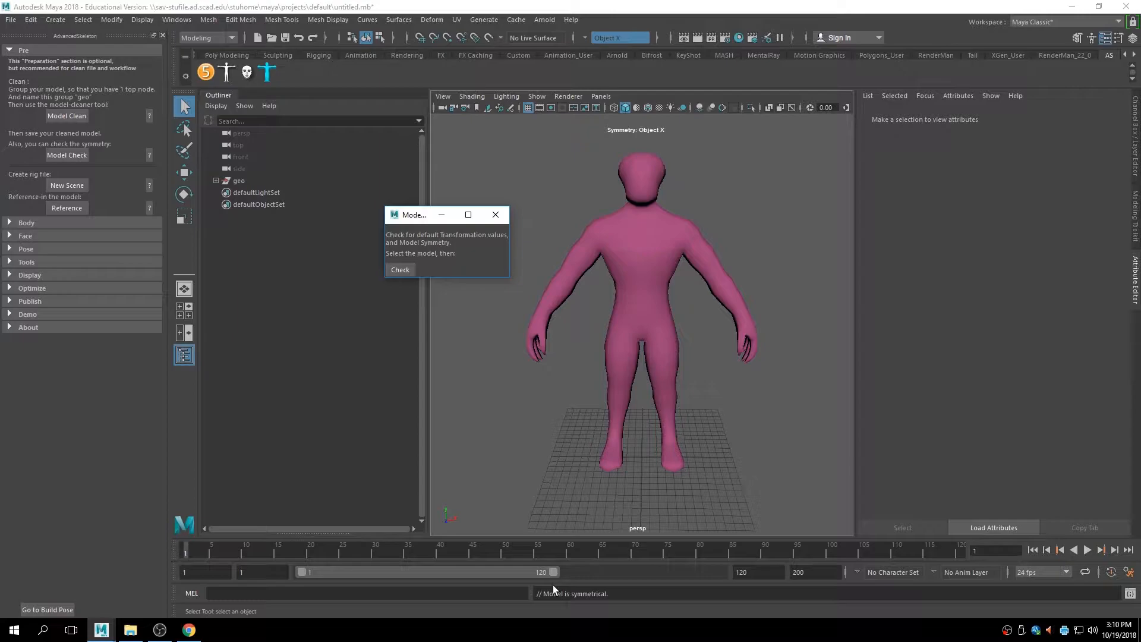
pyautogui.click(495, 215)
# Examine the cleaned alien character from several angles and distances, and select its mesh.
pyautogui.keyDown('alt'); pyautogui.moveTo(579, 320); pyautogui.dragTo(603, 332); pyautogui.keyUp('alt')
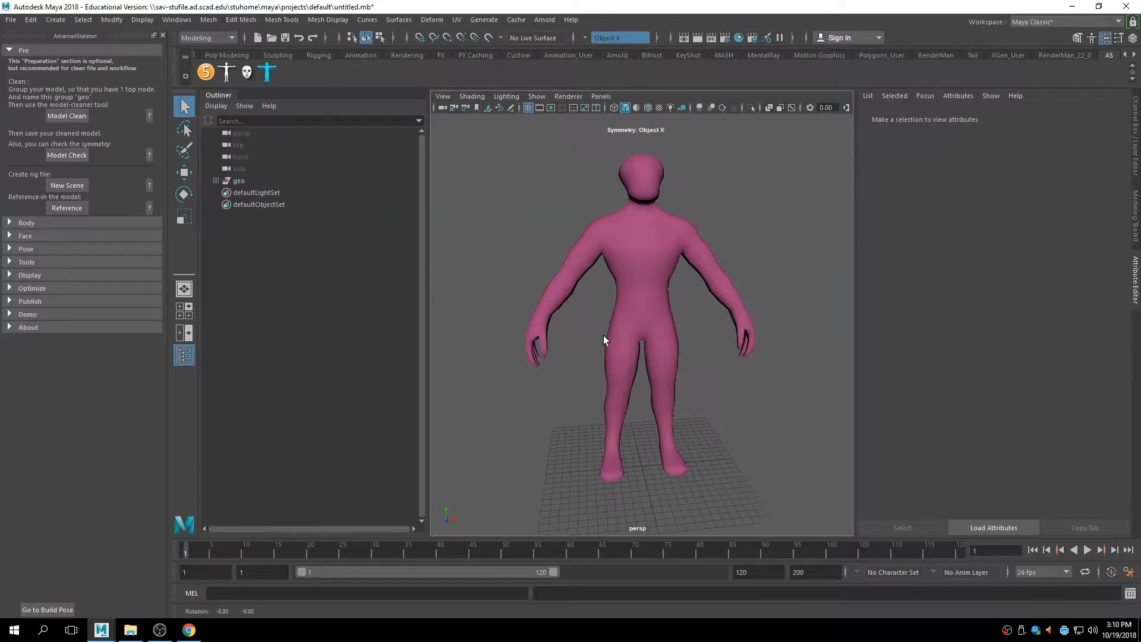
pyautogui.scroll(5, 630, 318)
pyautogui.keyDown('alt'); pyautogui.moveTo(631, 317); pyautogui.dragTo(613, 383, button='middle'); pyautogui.keyUp('alt')
pyautogui.scroll(-3, 658, 372)
pyautogui.keyDown('alt'); pyautogui.moveTo(660, 372); pyautogui.dragTo(686, 409); pyautogui.keyUp('alt')
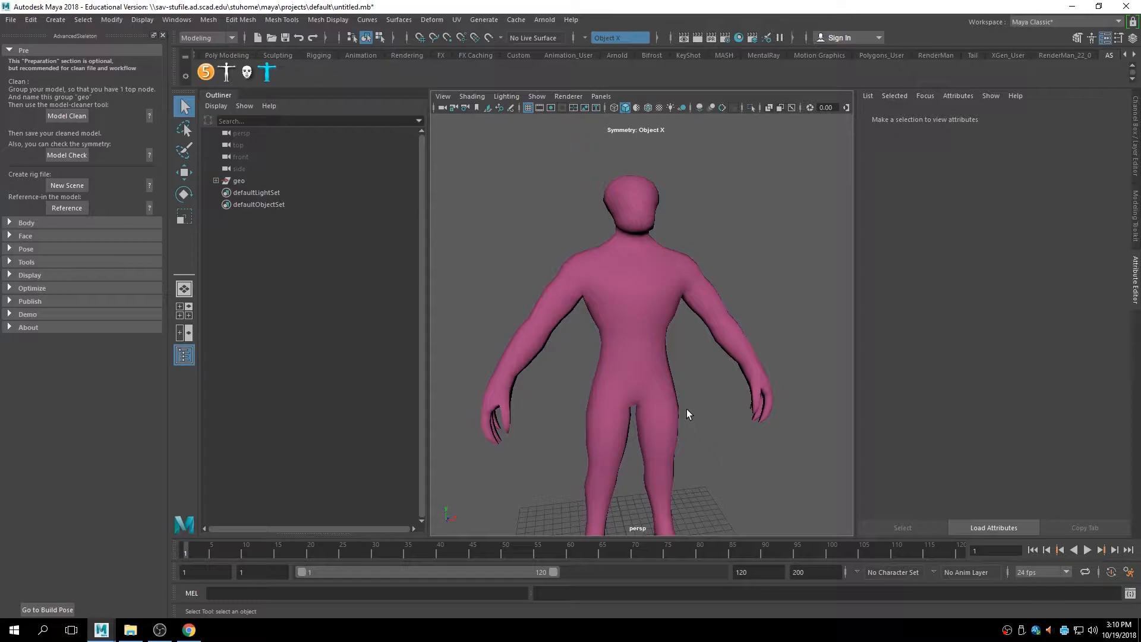
pyautogui.keyDown('alt'); pyautogui.moveTo(672, 304); pyautogui.dragTo(621, 309); pyautogui.keyUp('alt')
pyautogui.scroll(-4, 578, 319)
pyautogui.click(621, 313)
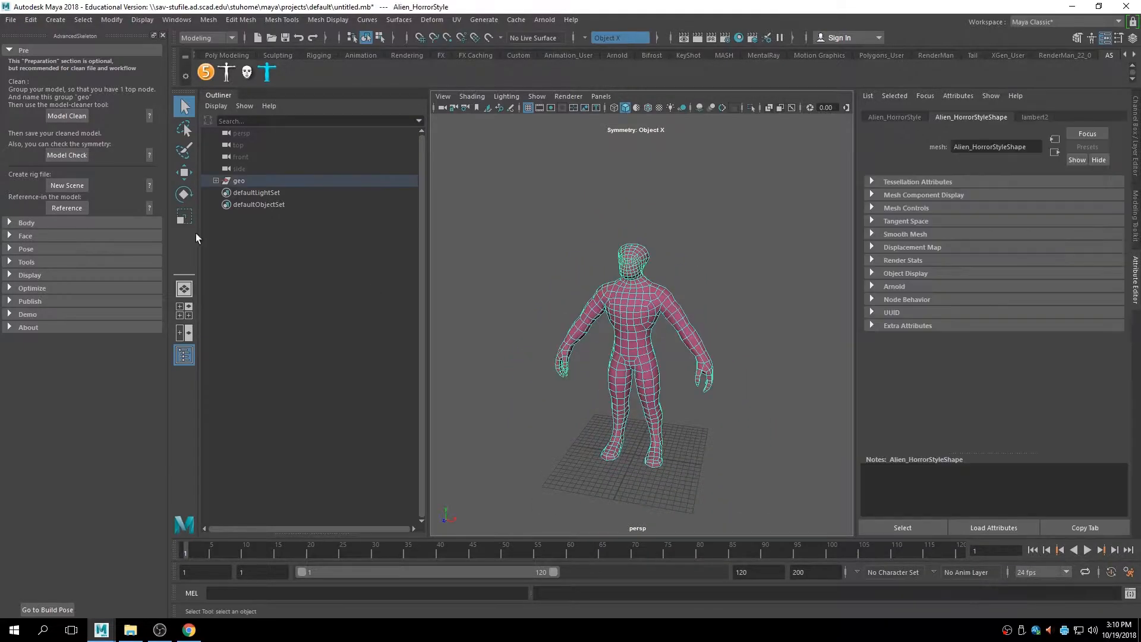
# Switch to Chrome and browse the uploaded demonstration videos on the AdvancedSkeleton YouTube channel.
pyautogui.click(11, 19)
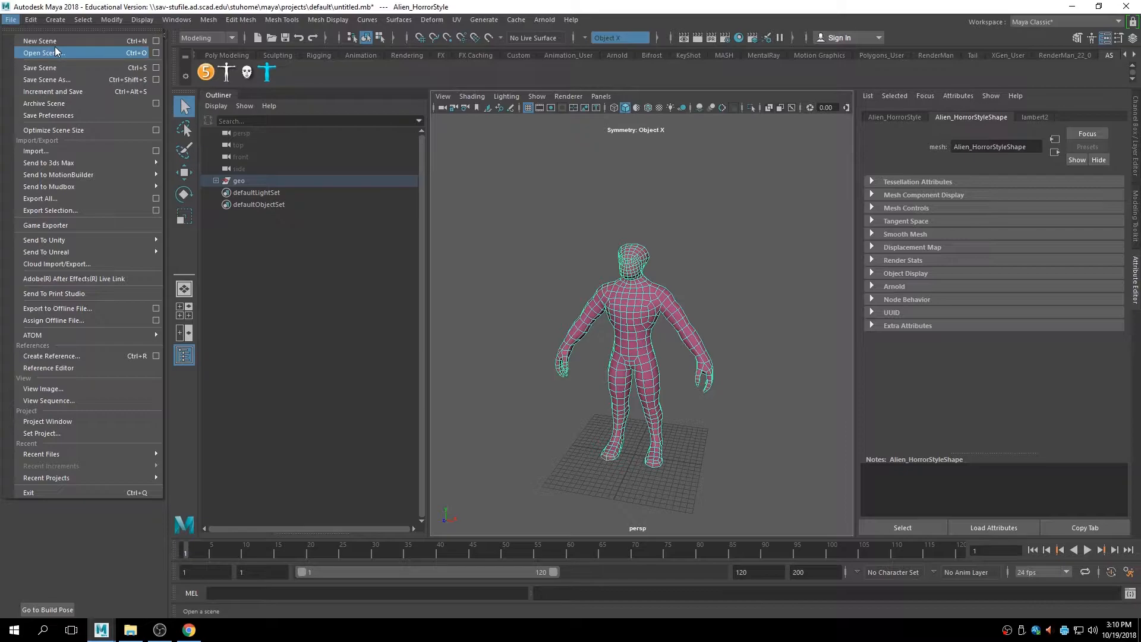
pyautogui.click(188, 630)
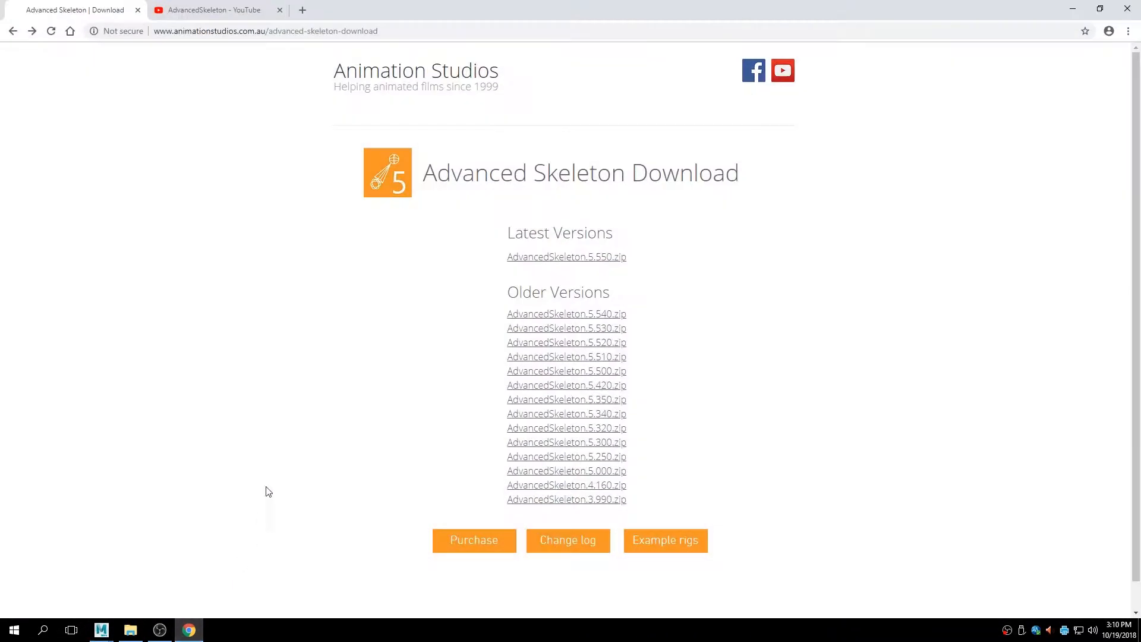
pyautogui.click(202, 10)
pyautogui.scroll(-3, 683, 345)
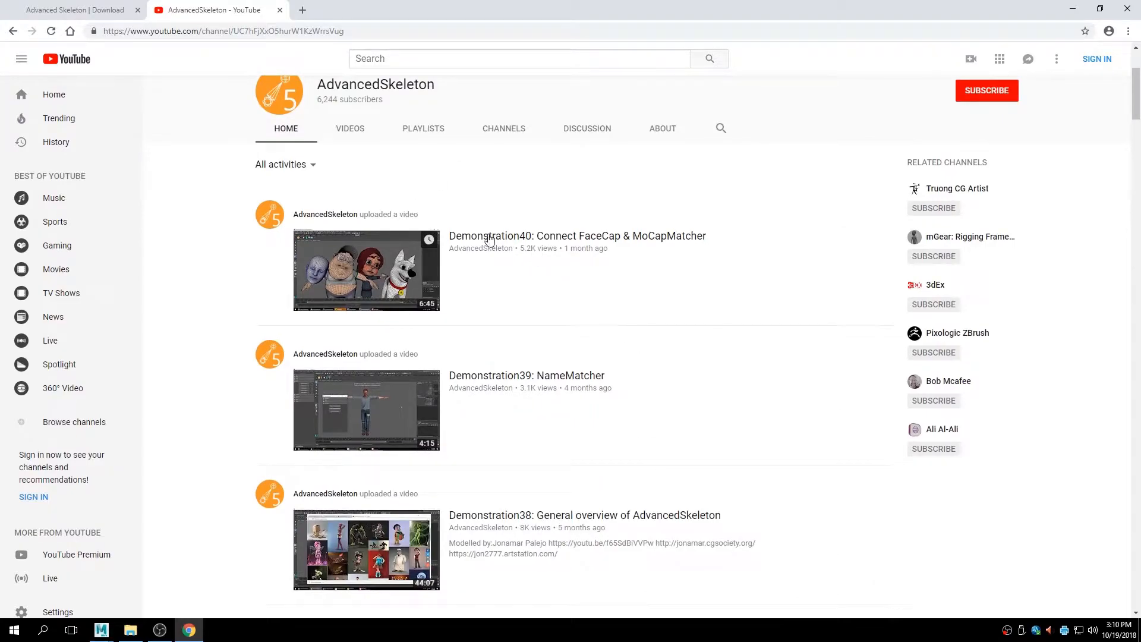
pyautogui.scroll(1, 428, 220)
pyautogui.click(355, 189)
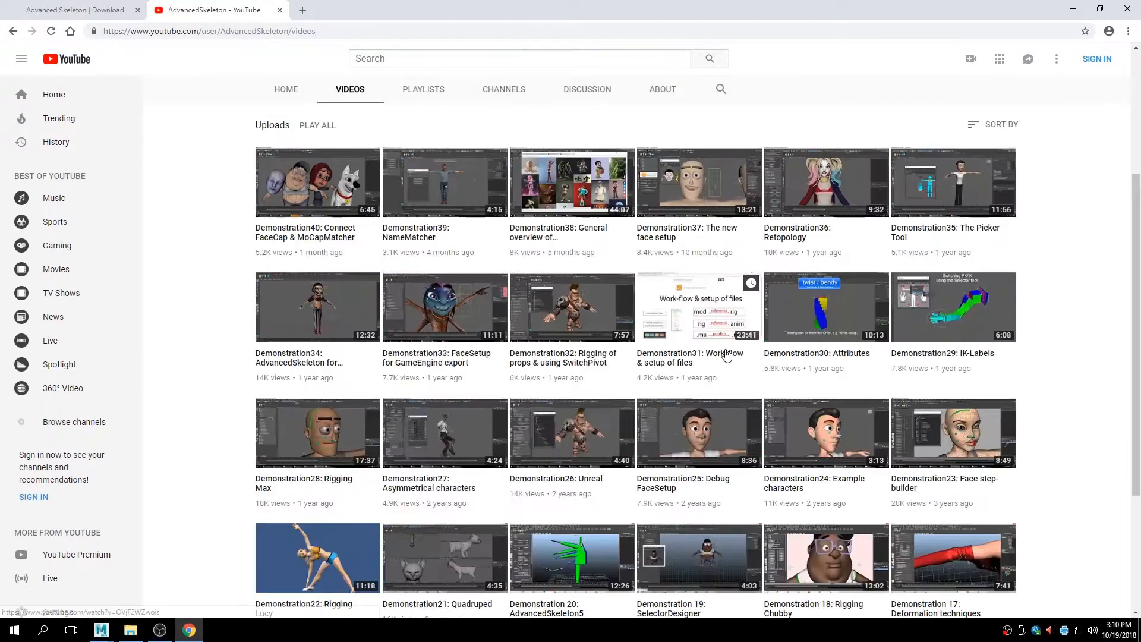
# Switch from the YouTube channel back to Maya and save the scene as a Maya ASCII file named pinkAlien_ASrigStart.
pyautogui.scroll(-2, 726, 355)
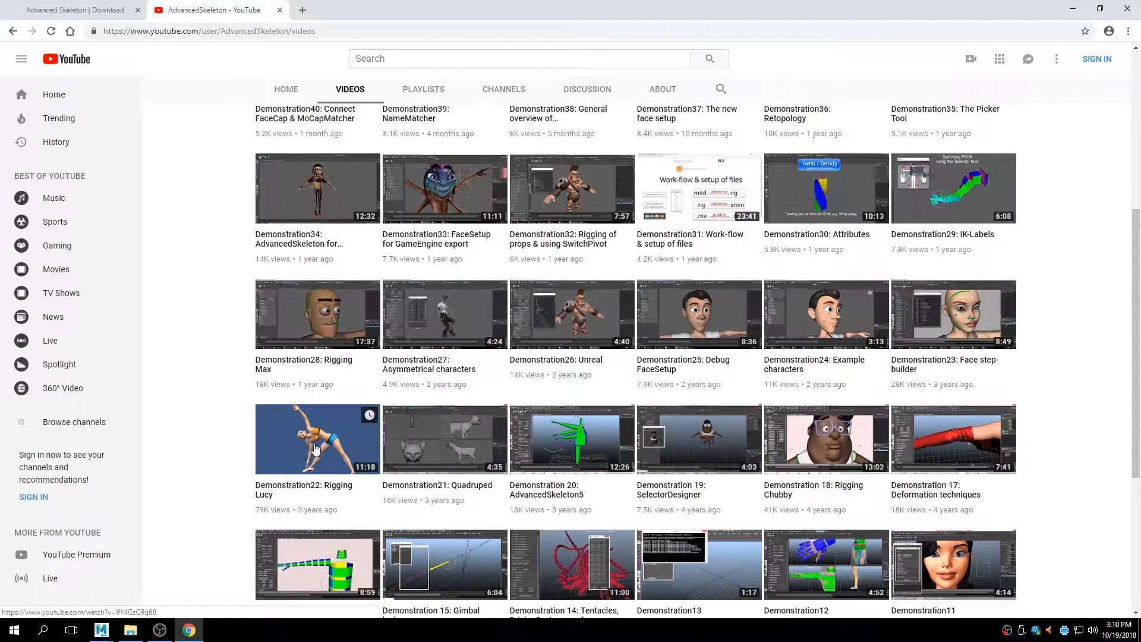
pyautogui.hotkey('alt', 'Tab')
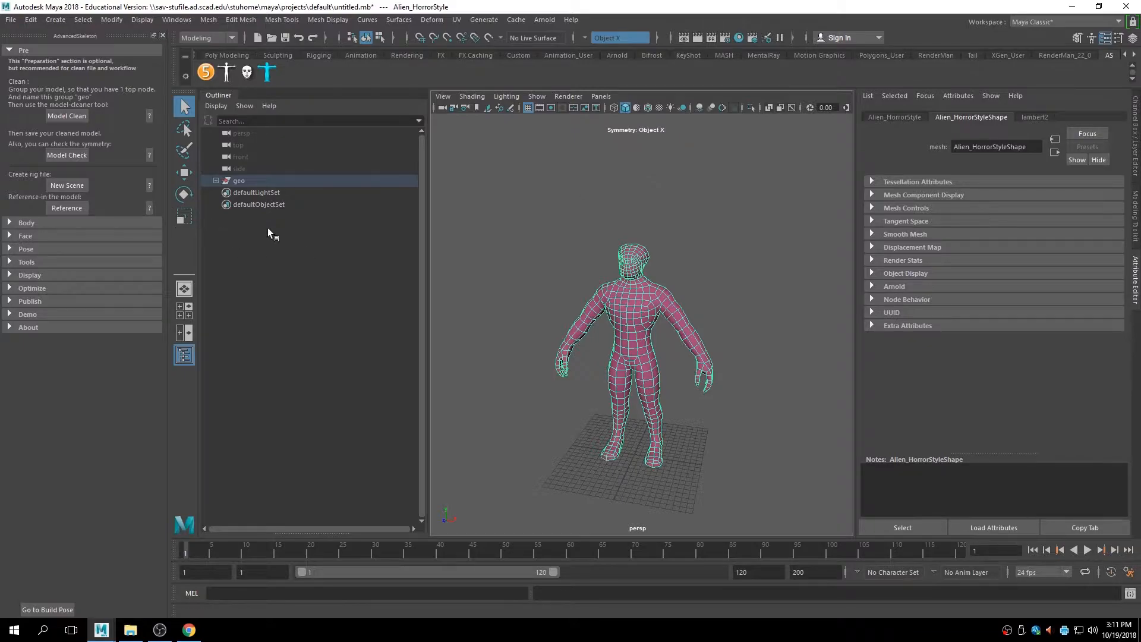
pyautogui.keyDown('alt'); pyautogui.moveTo(573, 379); pyautogui.dragTo(653, 363); pyautogui.keyUp('alt')
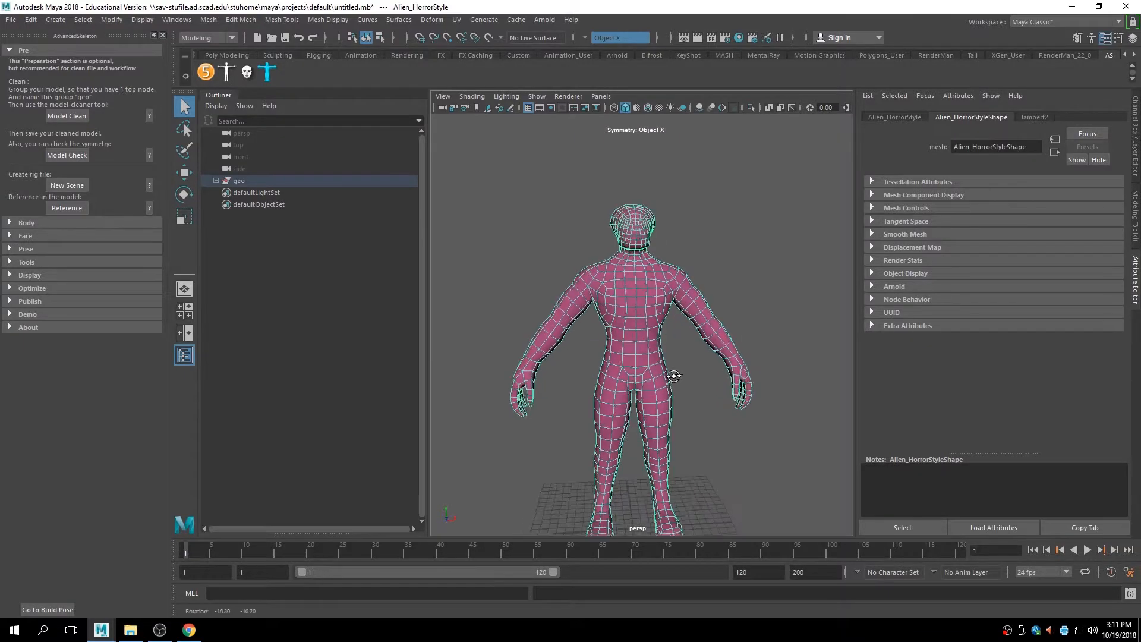
pyautogui.scroll(5, 662, 357)
pyautogui.scroll(-2, 665, 316)
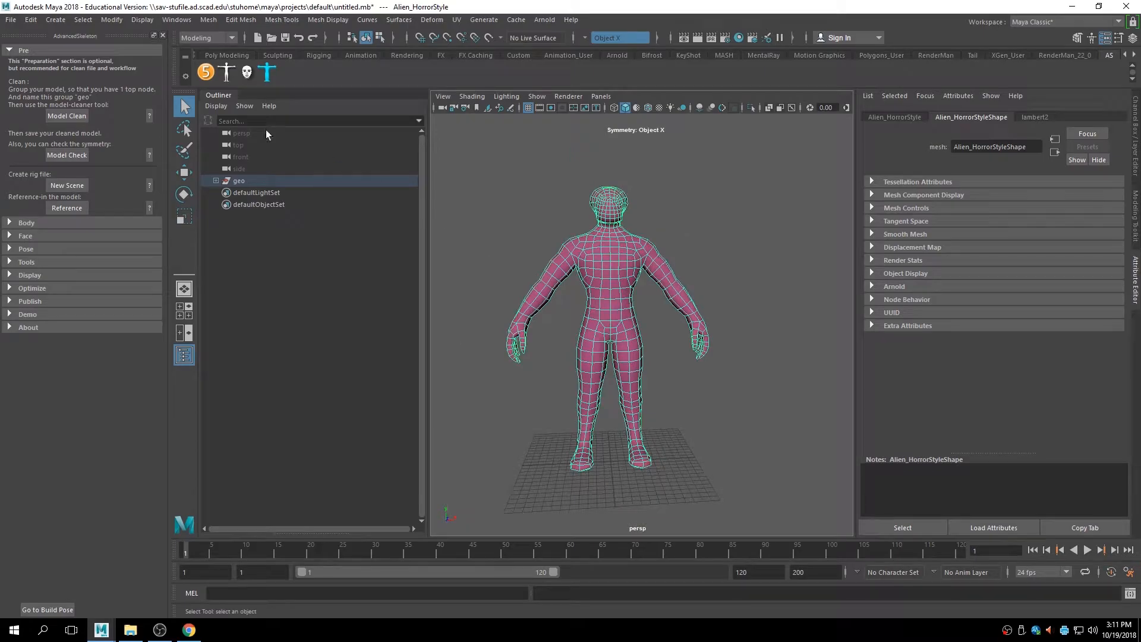
pyautogui.click(14, 19)
pyautogui.click(35, 83)
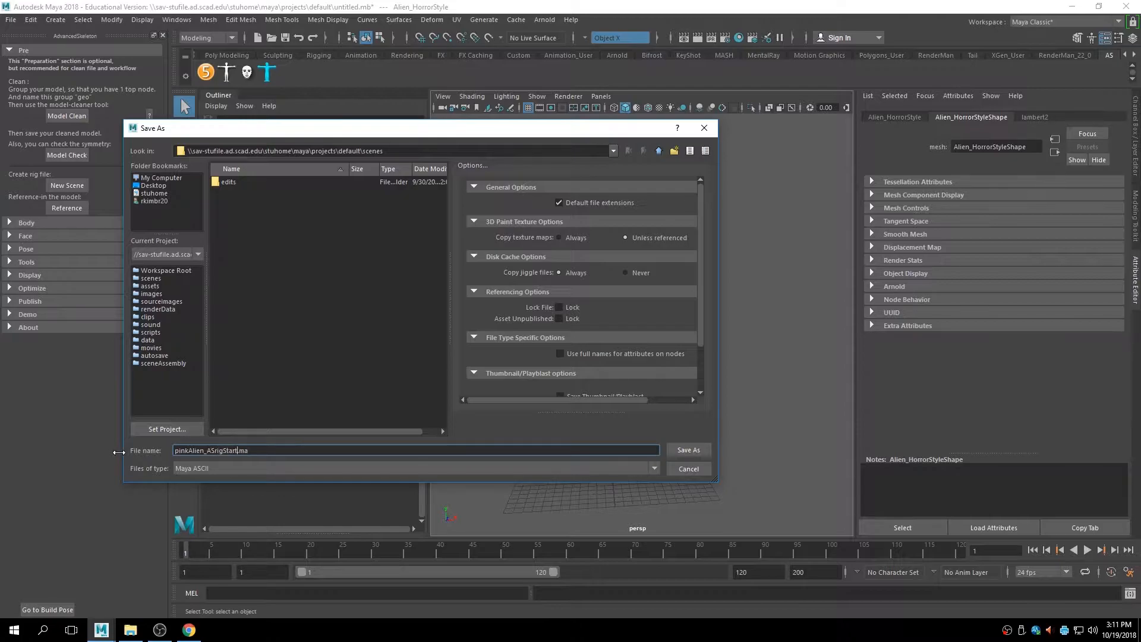
pyautogui.press('Return')
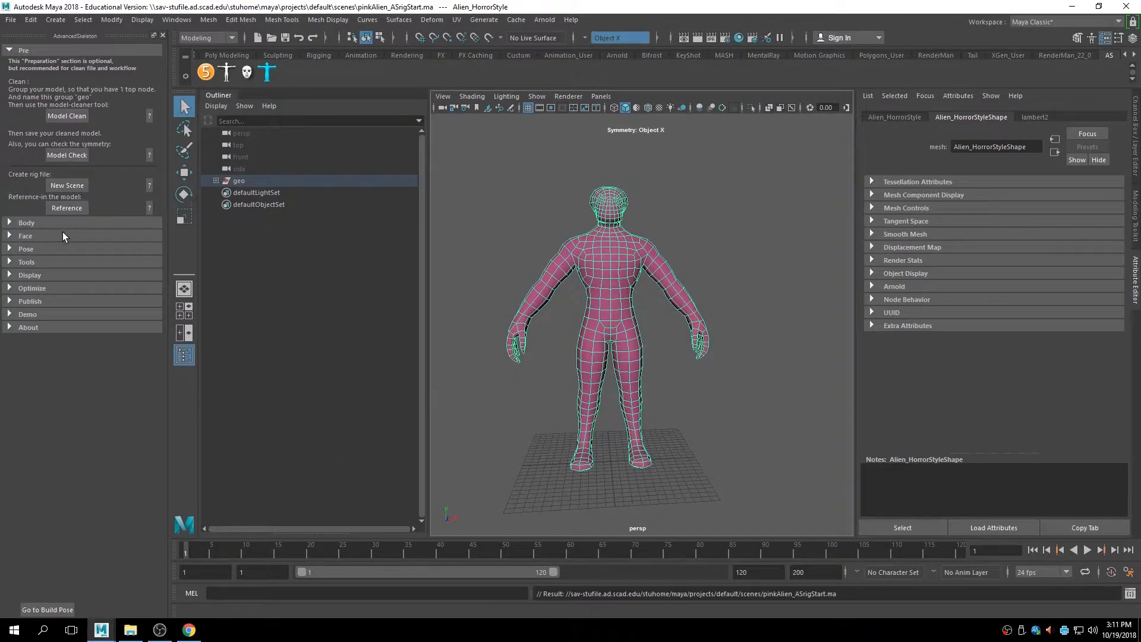
# Import the biped.ma fit skeleton from AdvancedSkeleton's Body Fit options.
pyautogui.click(8, 223)
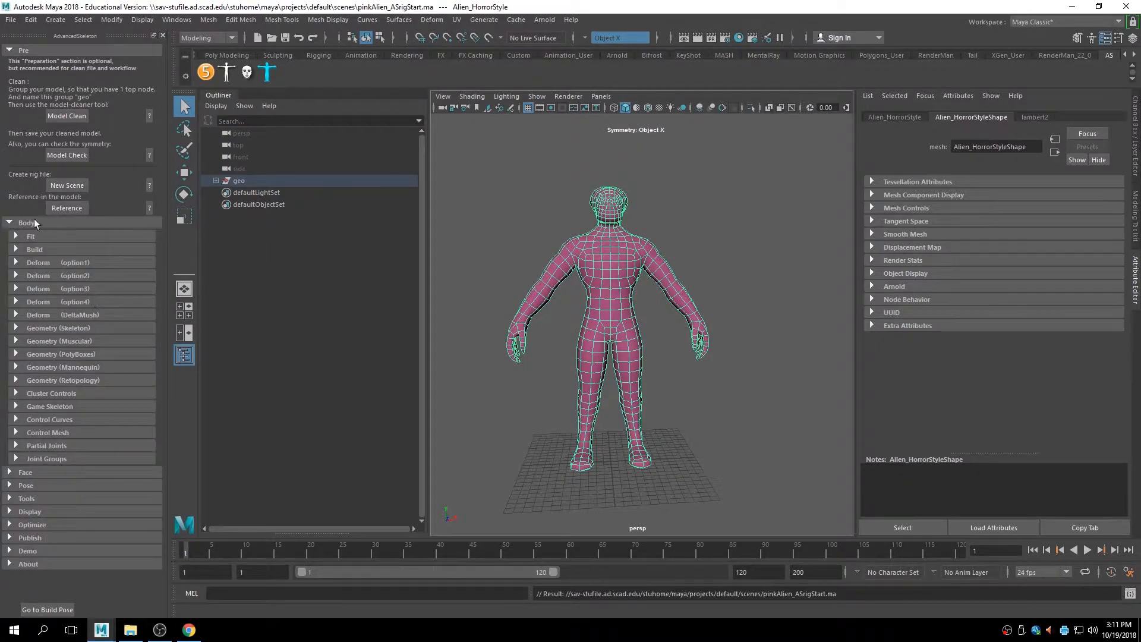
pyautogui.click(16, 237)
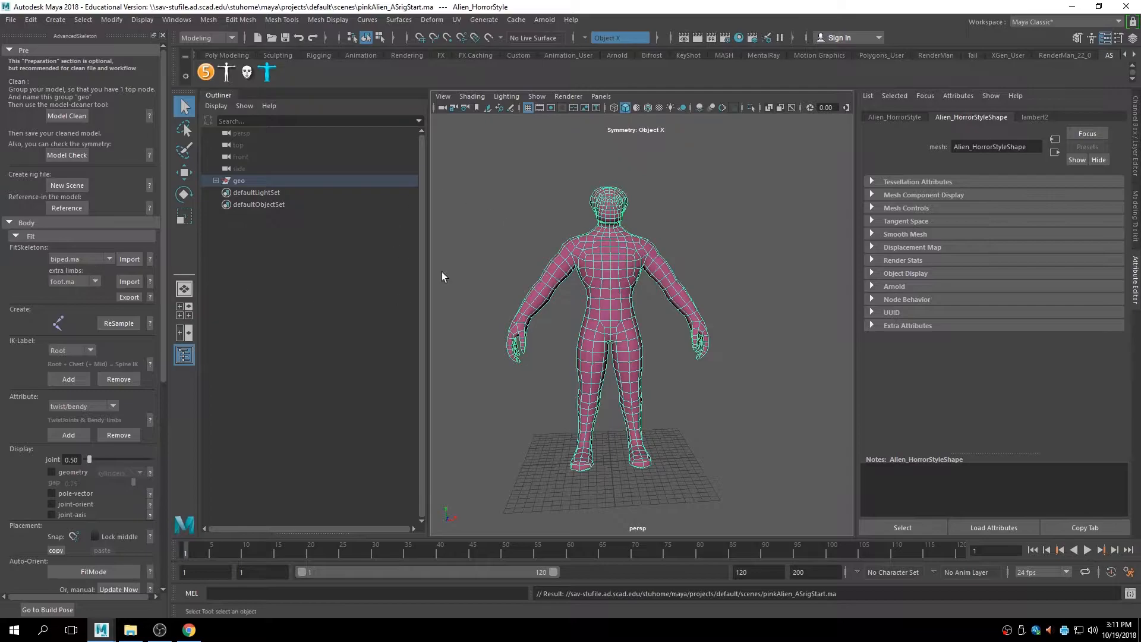
pyautogui.keyDown('alt'); pyautogui.moveTo(627, 324); pyautogui.dragTo(663, 323, button='middle'); pyautogui.keyUp('alt')
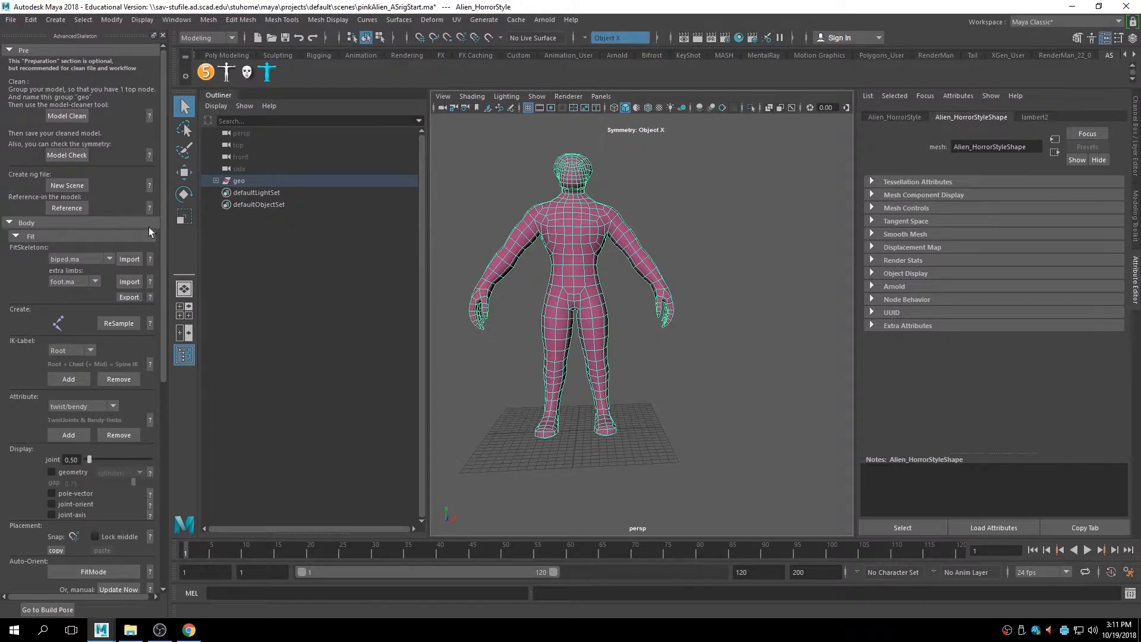
pyautogui.click(129, 259)
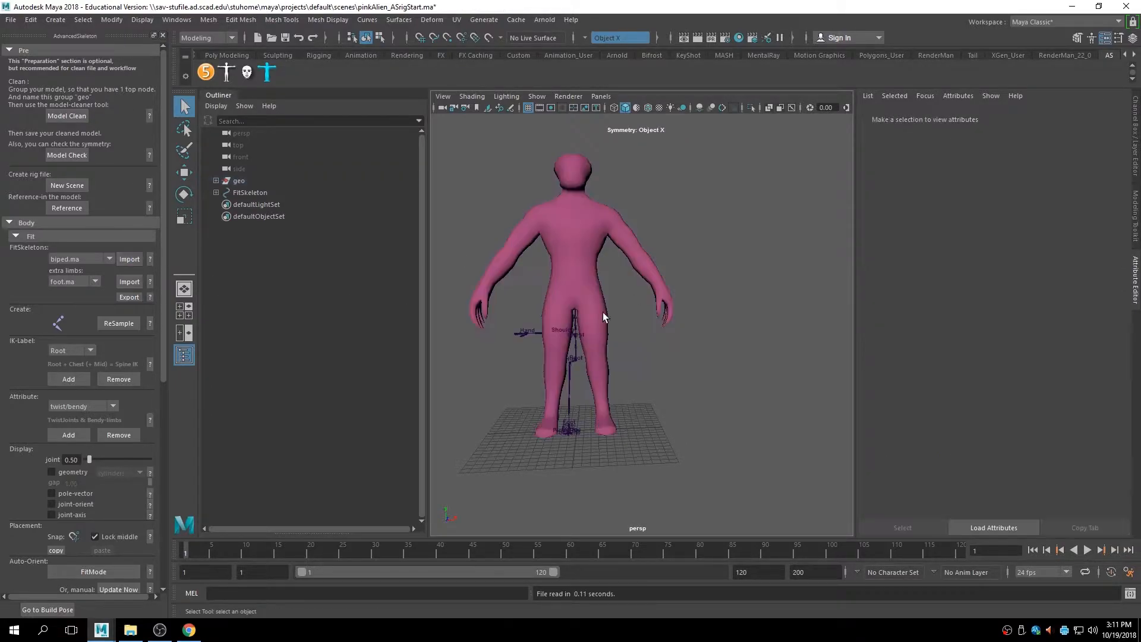
# Try to raise the fit skeleton's Root joint toward the alien's pelvis, and undo the move.
pyautogui.moveTo(569, 326)
pyautogui.keyDown('alt'); pyautogui.mouseDown()
pyautogui.moveTo(580, 323)
pyautogui.moveTo(561, 342)
pyautogui.mouseUp(); pyautogui.keyUp('alt')
pyautogui.keyDown('alt'); pyautogui.moveTo(561, 344); pyautogui.dragTo(707, 392, button='right'); pyautogui.keyUp('alt')
pyautogui.keyDown('alt'); pyautogui.moveTo(594, 392); pyautogui.dragTo(530, 393); pyautogui.keyUp('alt')
pyautogui.keyDown('alt'); pyautogui.moveTo(530, 393); pyautogui.dragTo(612, 358, button='middle'); pyautogui.keyUp('alt')
pyautogui.click(612, 358)
pyautogui.keyDown('alt'); pyautogui.moveTo(611, 358); pyautogui.dragTo(639, 338, button='right'); pyautogui.keyUp('alt')
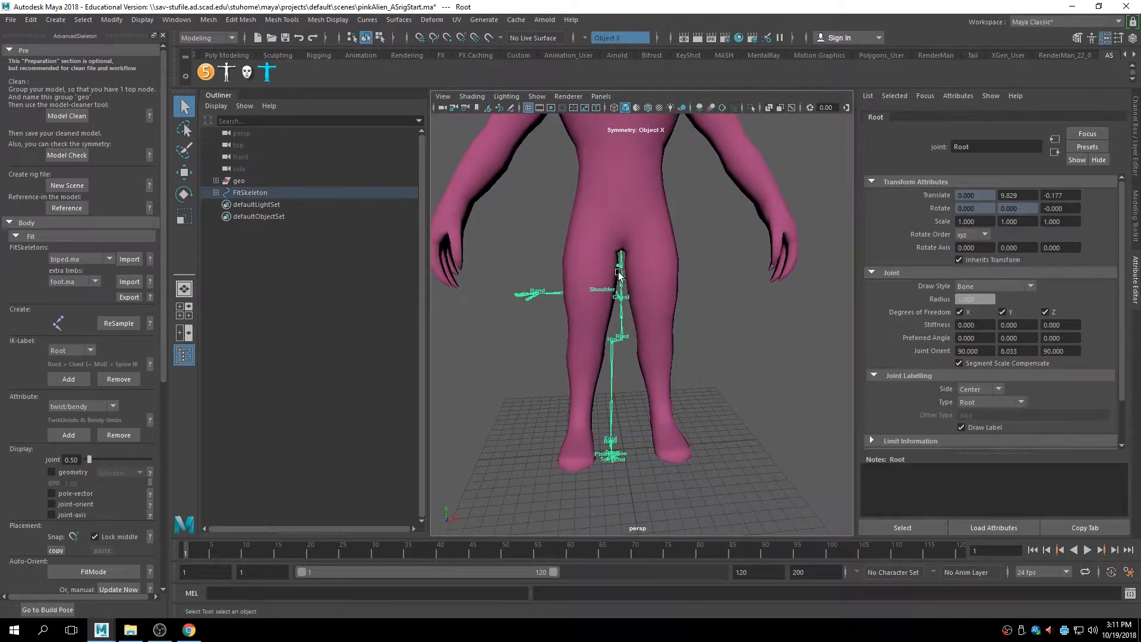
pyautogui.press('w')
pyautogui.keyDown('alt'); pyautogui.moveTo(690, 287); pyautogui.dragTo(656, 286, button='right'); pyautogui.keyUp('alt')
pyautogui.moveTo(626, 280); pyautogui.dragTo(626, 206)
pyautogui.hotkey('ctrl', 'z')
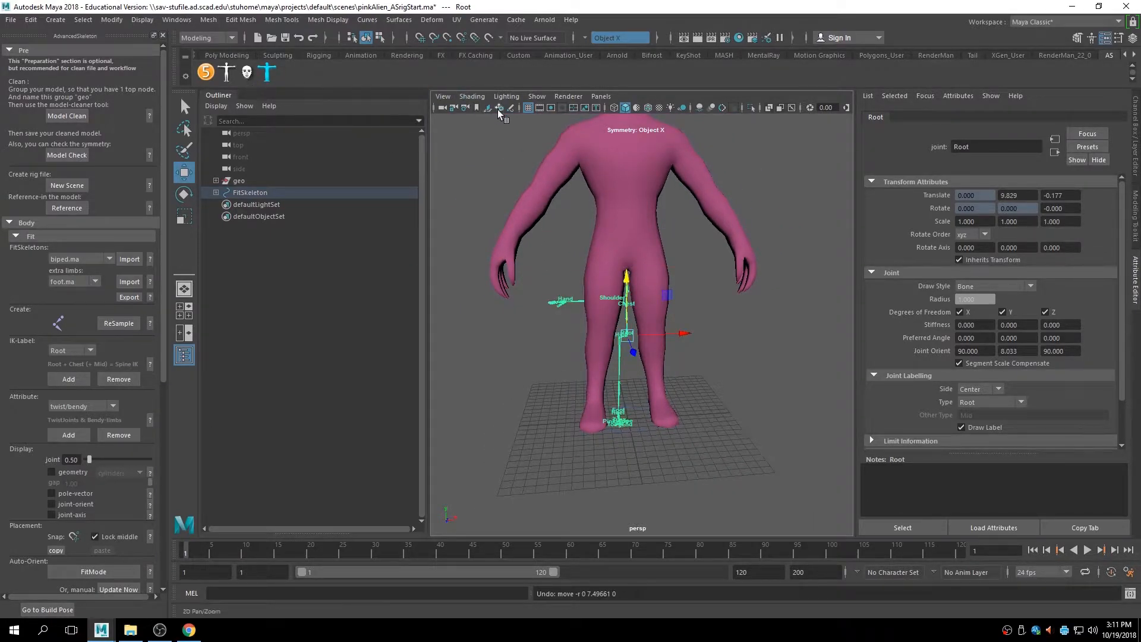
# Turn on X-Ray Joints in the perspective view so the fit skeleton shows through the mesh.
pyautogui.click(472, 96)
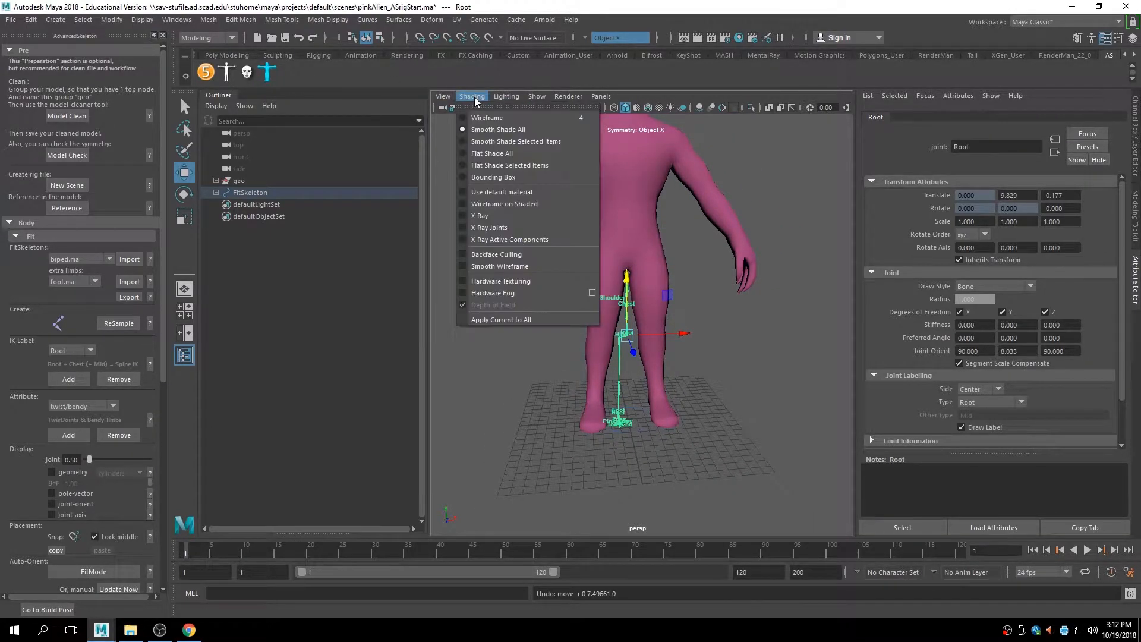
pyautogui.click(463, 229)
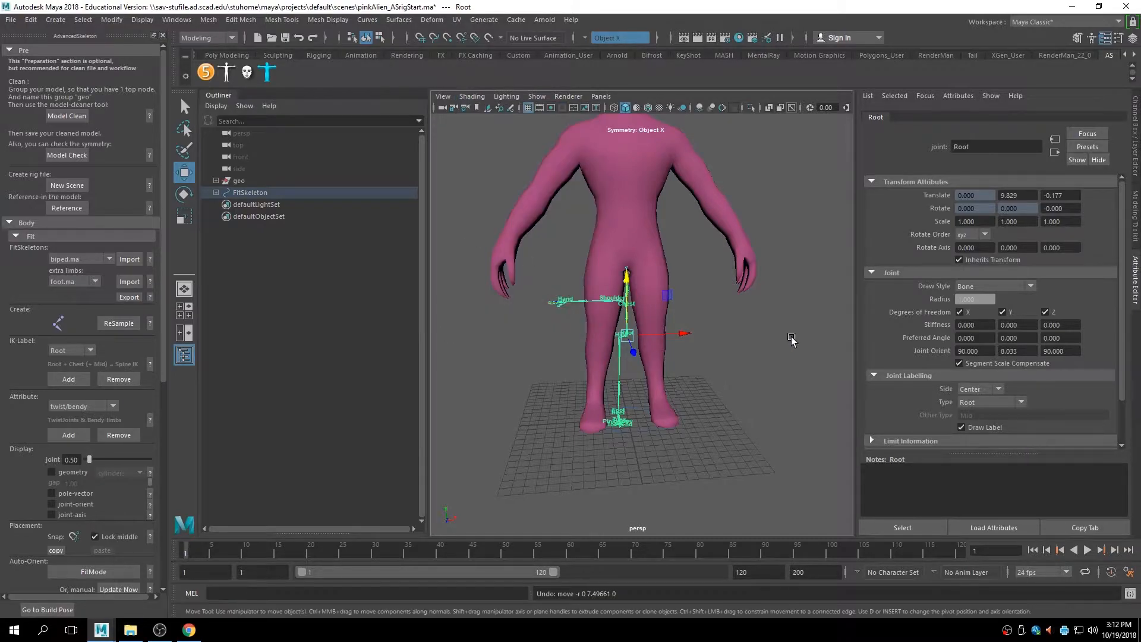
pyautogui.click(783, 336)
# Move the Root joint straight up into the alien's pelvis.
pyautogui.keyDown('alt'); pyautogui.moveTo(447, 301); pyautogui.dragTo(597, 327, button='right'); pyautogui.keyUp('alt')
pyautogui.click(607, 350)
pyautogui.moveTo(605, 299); pyautogui.dragTo(611, 199)
pyautogui.keyDown('alt'); pyautogui.moveTo(713, 274); pyautogui.dragTo(621, 306, button='right'); pyautogui.keyUp('alt')
pyautogui.keyDown('alt'); pyautogui.moveTo(622, 306); pyautogui.dragTo(675, 351); pyautogui.keyUp('alt')
pyautogui.moveTo(618, 225); pyautogui.dragTo(620, 286)
pyautogui.keyDown('alt'); pyautogui.moveTo(704, 410); pyautogui.dragTo(823, 426); pyautogui.keyUp('alt')
# Scale the whole FitSkeleton from its base circle to suit the alien's proportions.
pyautogui.click(629, 424)
pyautogui.scroll(-2, 630, 423)
pyautogui.press('r')
pyautogui.moveTo(622, 429); pyautogui.dragTo(599, 425)
pyautogui.keyDown('alt'); pyautogui.moveTo(580, 280); pyautogui.dragTo(582, 382, button='middle'); pyautogui.keyUp('alt')
pyautogui.scroll(5, 582, 385)
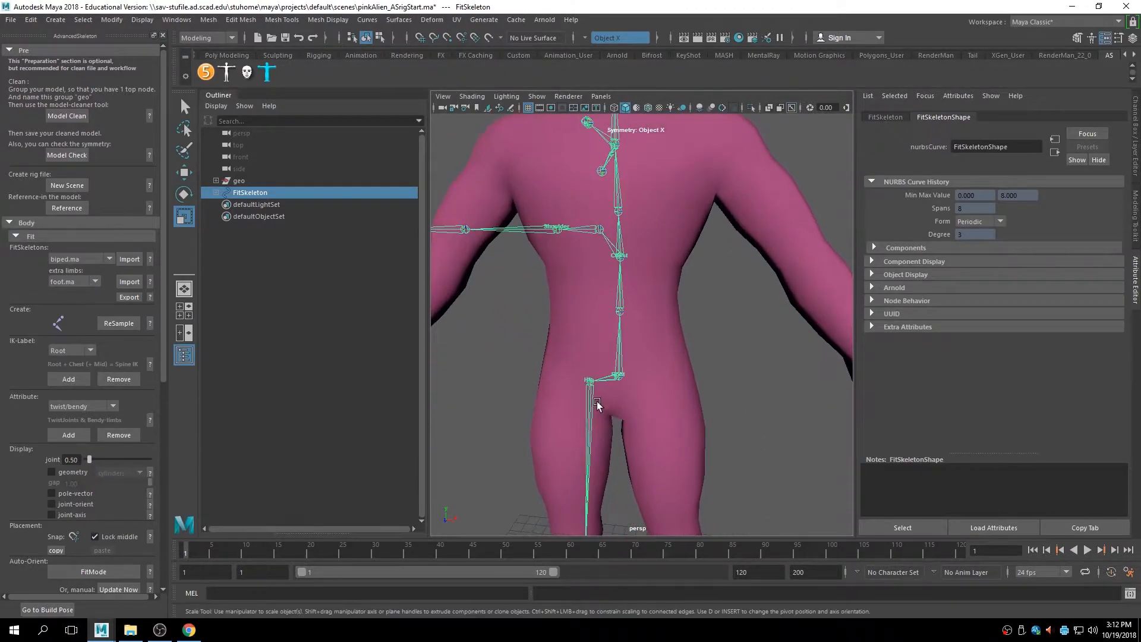
# Select the Hip joint and turn on X-Ray Joints in the side view.
pyautogui.click(586, 383)
pyautogui.press('f')
pyautogui.press('space')
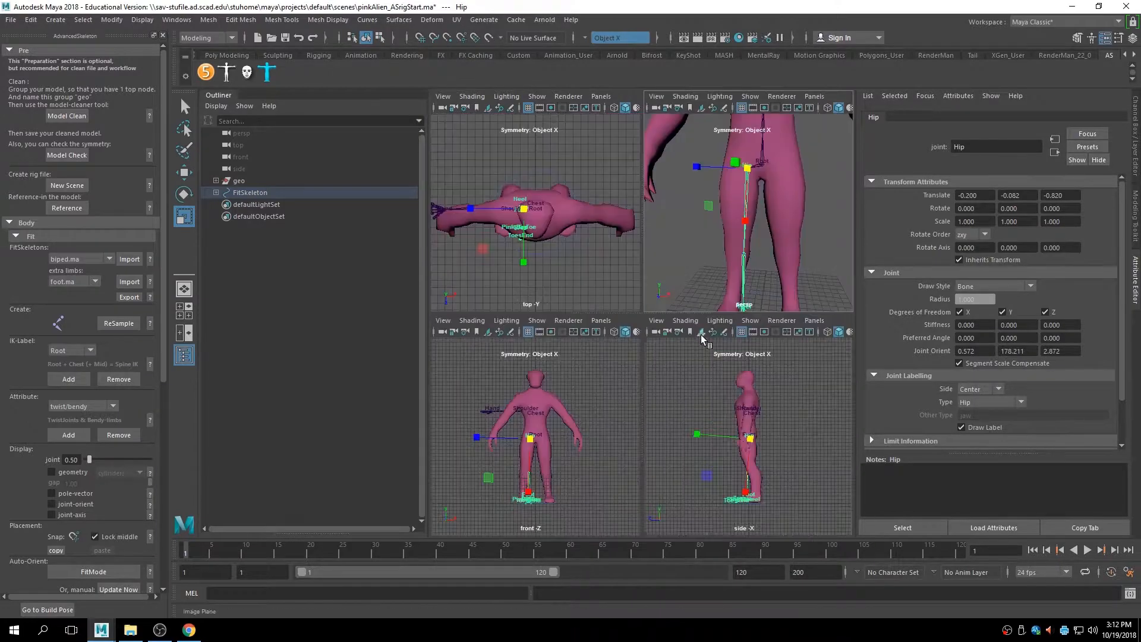
pyautogui.keyDown('alt'); pyautogui.moveTo(691, 423); pyautogui.dragTo(804, 470, button='right'); pyautogui.keyUp('alt')
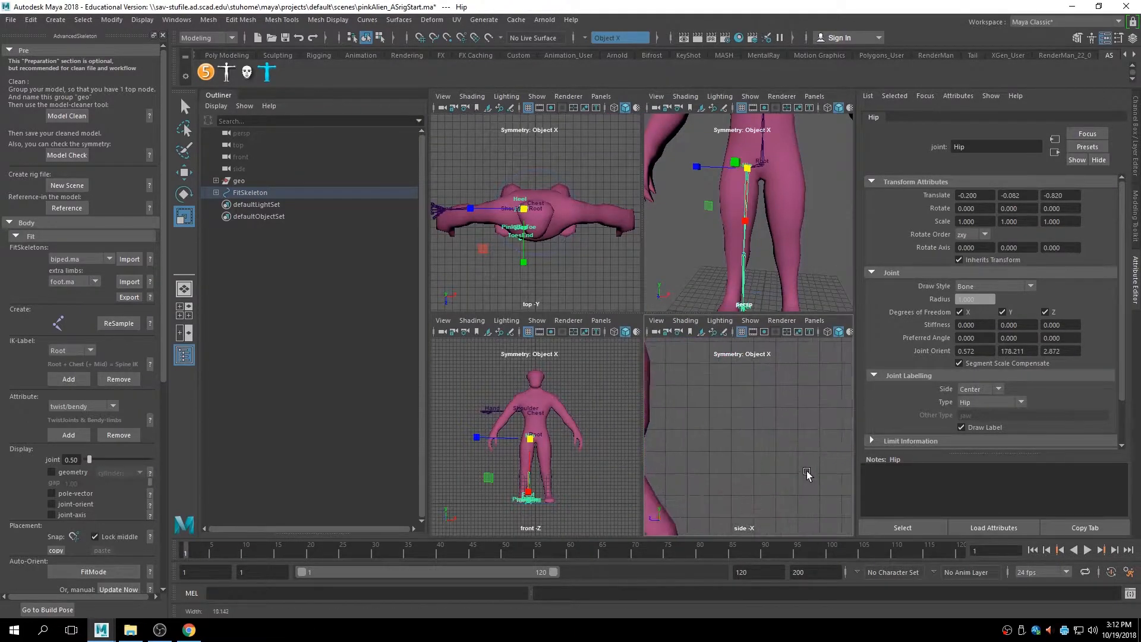
pyautogui.keyDown('alt'); pyautogui.moveTo(719, 441); pyautogui.dragTo(845, 448, button='middle'); pyautogui.keyUp('alt')
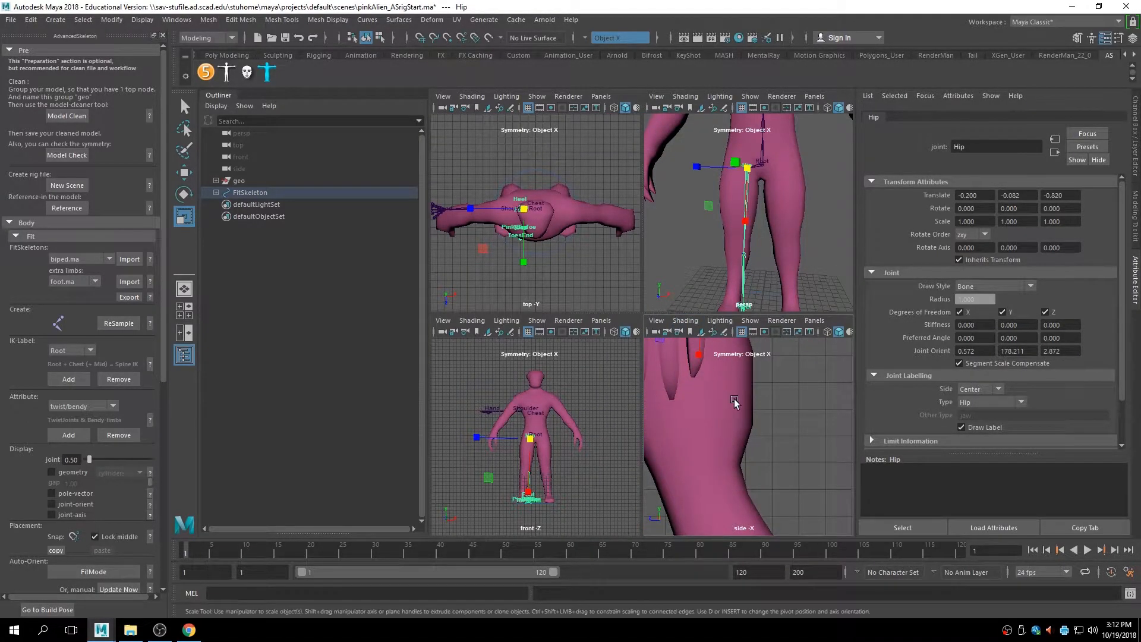
pyautogui.press('space')
pyautogui.keyDown('alt'); pyautogui.moveTo(781, 323); pyautogui.dragTo(627, 322, button='right'); pyautogui.keyUp('alt')
pyautogui.keyDown('alt'); pyautogui.moveTo(625, 255); pyautogui.dragTo(641, 332, button='middle'); pyautogui.keyUp('alt')
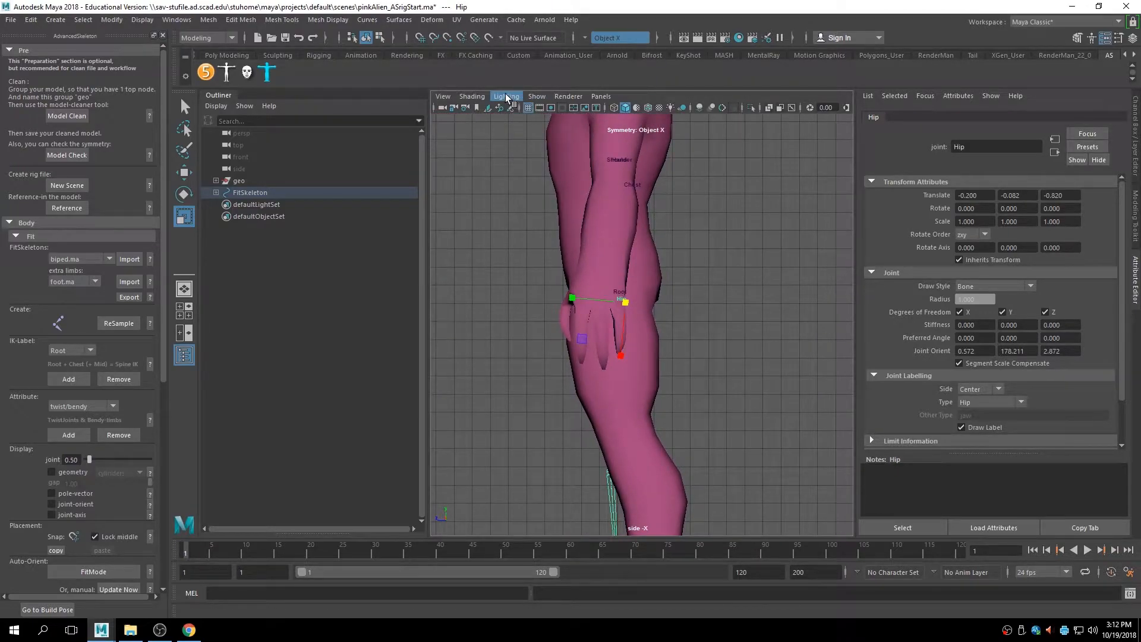
pyautogui.click(473, 97)
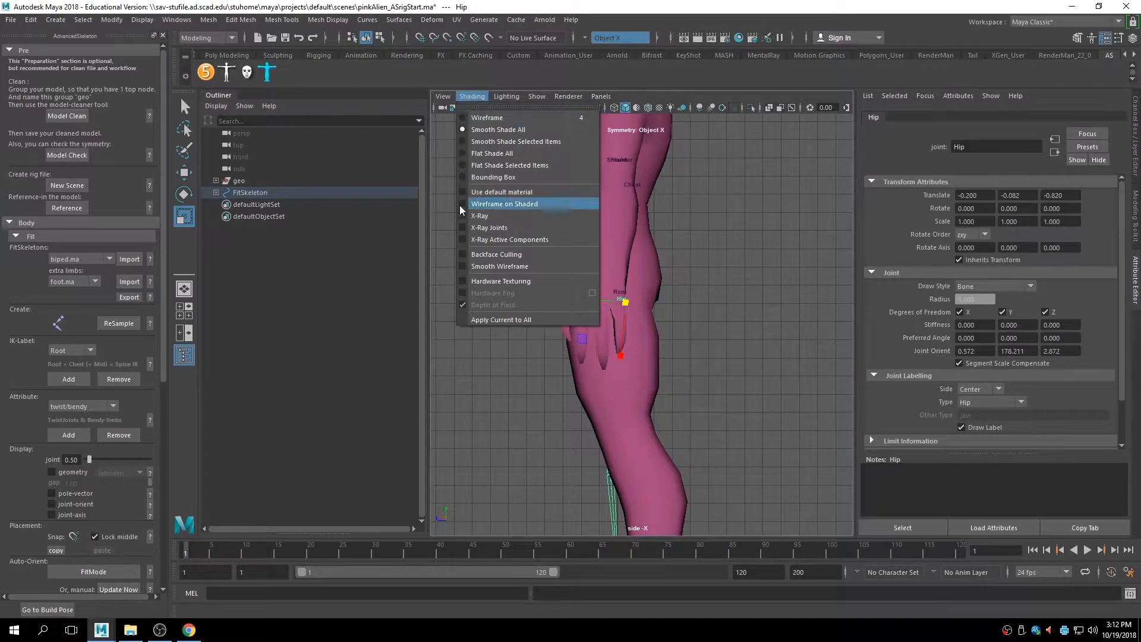
pyautogui.click(489, 227)
pyautogui.keyDown('alt'); pyautogui.moveTo(620, 393); pyautogui.dragTo(626, 335, button='middle'); pyautogui.keyUp('alt')
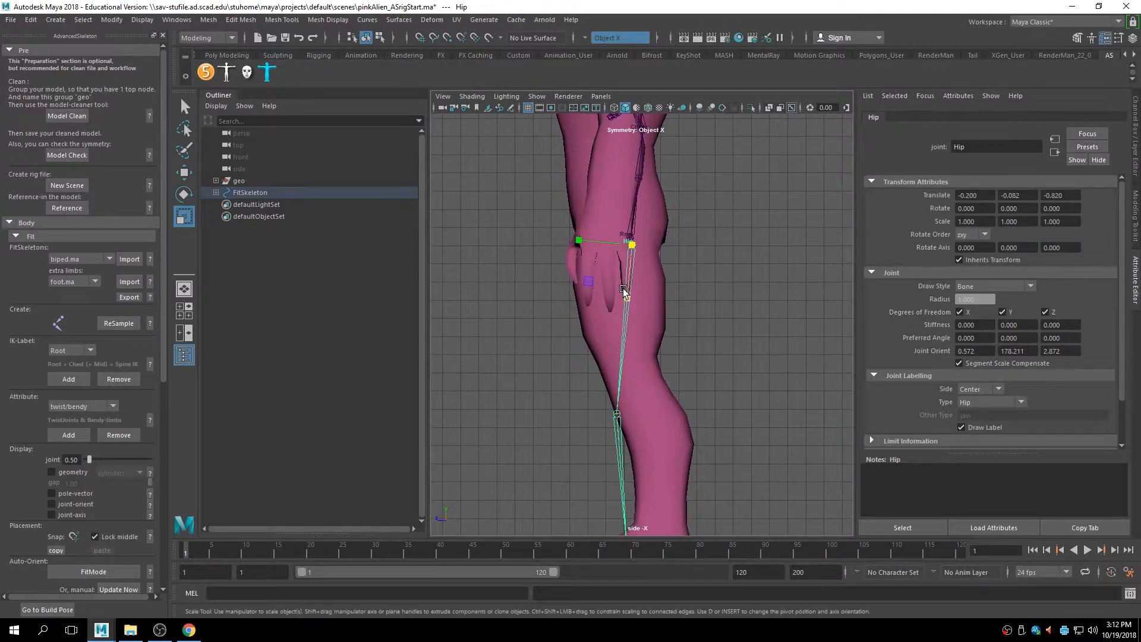
# Move the Hip joint slightly down and forward in the side view to sit within the upper thigh.
pyautogui.press('w')
pyautogui.moveTo(630, 196); pyautogui.dragTo(630, 212)
pyautogui.moveTo(595, 263); pyautogui.dragTo(587, 263)
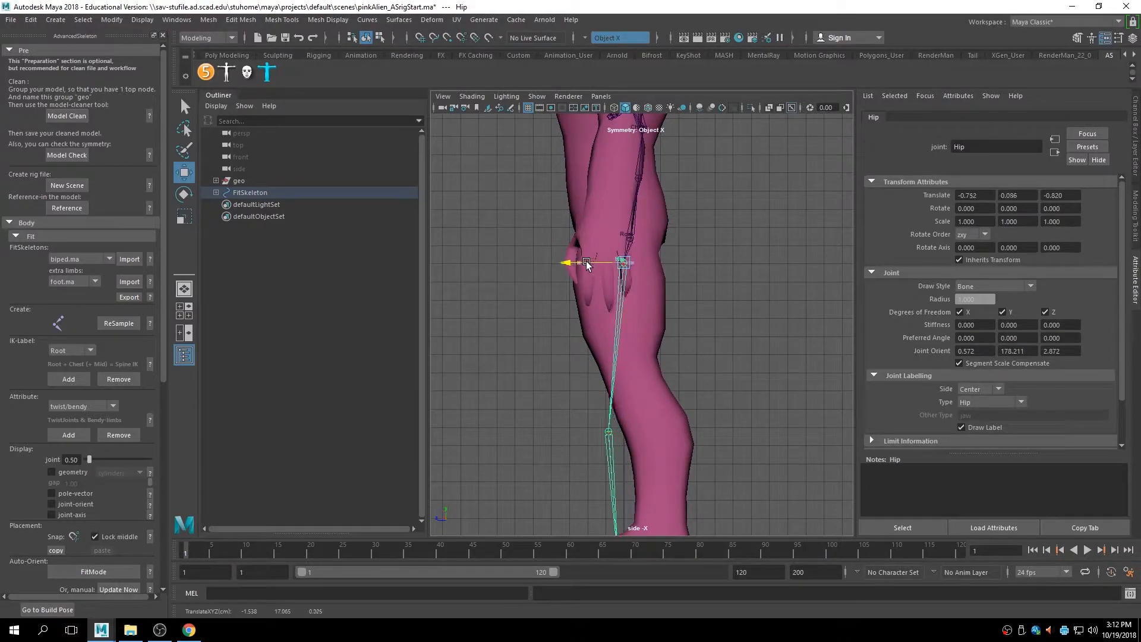
# Turn on X-Ray Joints in the front view and shift the Hip joint outward and slightly up within the thigh.
pyautogui.press('space')
pyautogui.scroll(3, 563, 460)
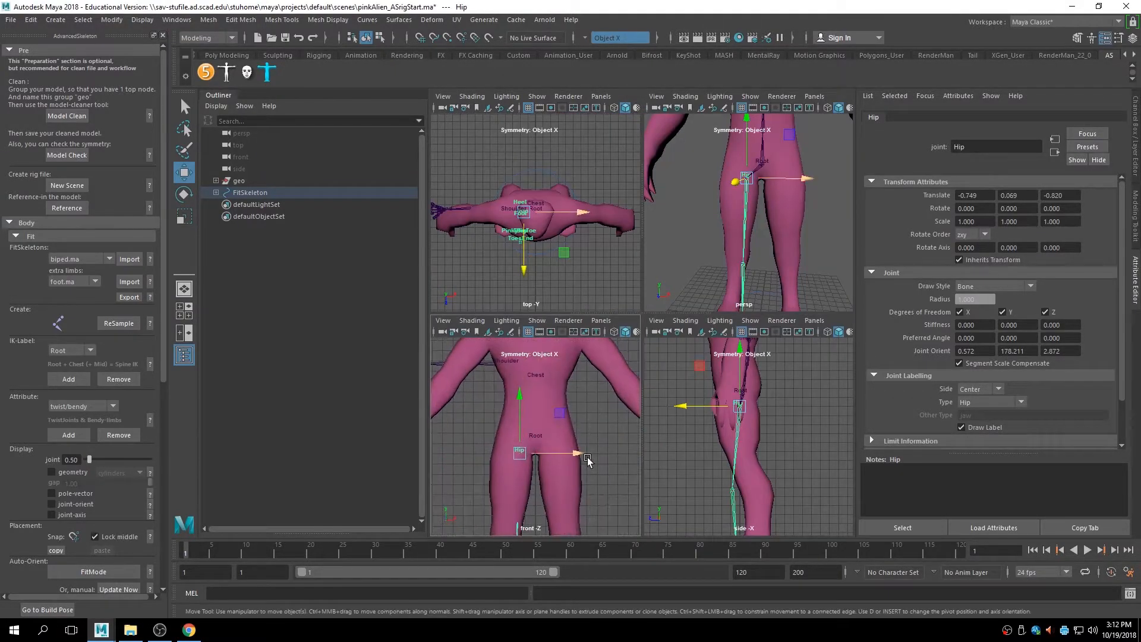
pyautogui.press('space')
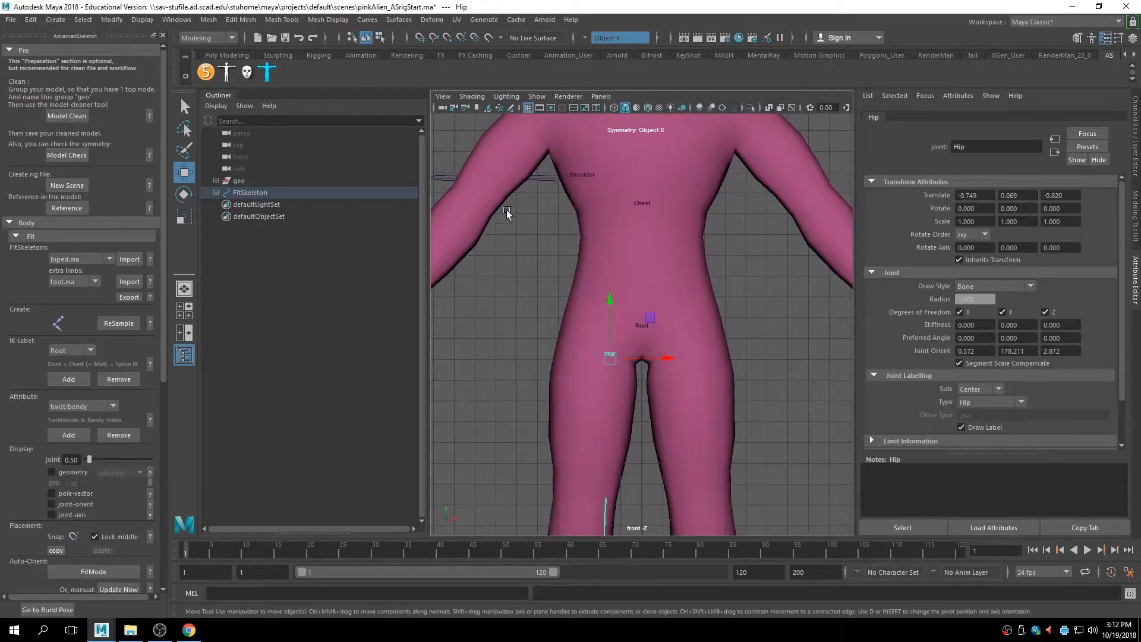
pyautogui.click(472, 96)
pyautogui.click(493, 232)
pyautogui.moveTo(668, 361); pyautogui.dragTo(651, 362)
pyautogui.moveTo(593, 322); pyautogui.dragTo(593, 313)
pyautogui.keyDown('alt'); pyautogui.moveTo(643, 413); pyautogui.dragTo(674, 272, button='middle'); pyautogui.keyUp('alt')
pyautogui.scroll(-1, 669, 357)
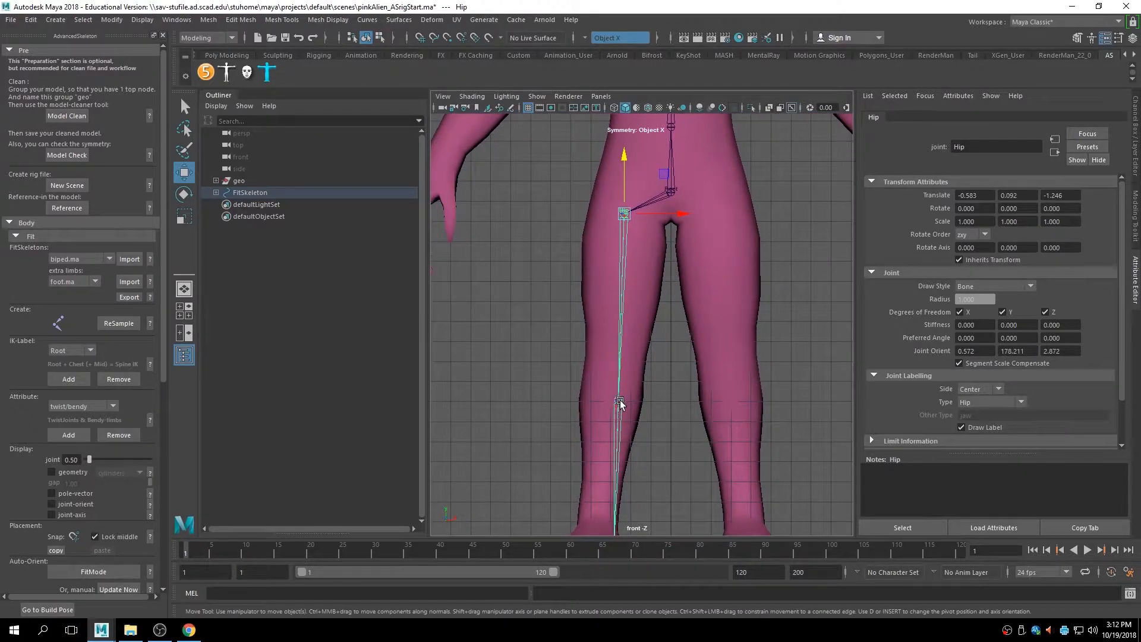
# Select the knee joint and reposition it in the side view to match the alien's knee.
pyautogui.click(620, 402)
pyautogui.press('space')
pyautogui.keyDown('alt'); pyautogui.moveTo(729, 392); pyautogui.dragTo(731, 467, button='middle'); pyautogui.keyUp('alt')
pyautogui.scroll(1, 731, 410)
pyautogui.moveTo(713, 426); pyautogui.dragTo(673, 458)
# Position the Ankle joint vertically and shift it back in the side view to fit the alien's ankle.
pyautogui.keyDown('alt'); pyautogui.moveTo(741, 499); pyautogui.dragTo(754, 387, button='middle'); pyautogui.keyUp('alt')
pyautogui.scroll(3, 748, 416)
pyautogui.click(738, 403)
pyautogui.moveTo(740, 357); pyautogui.dragTo(740, 374)
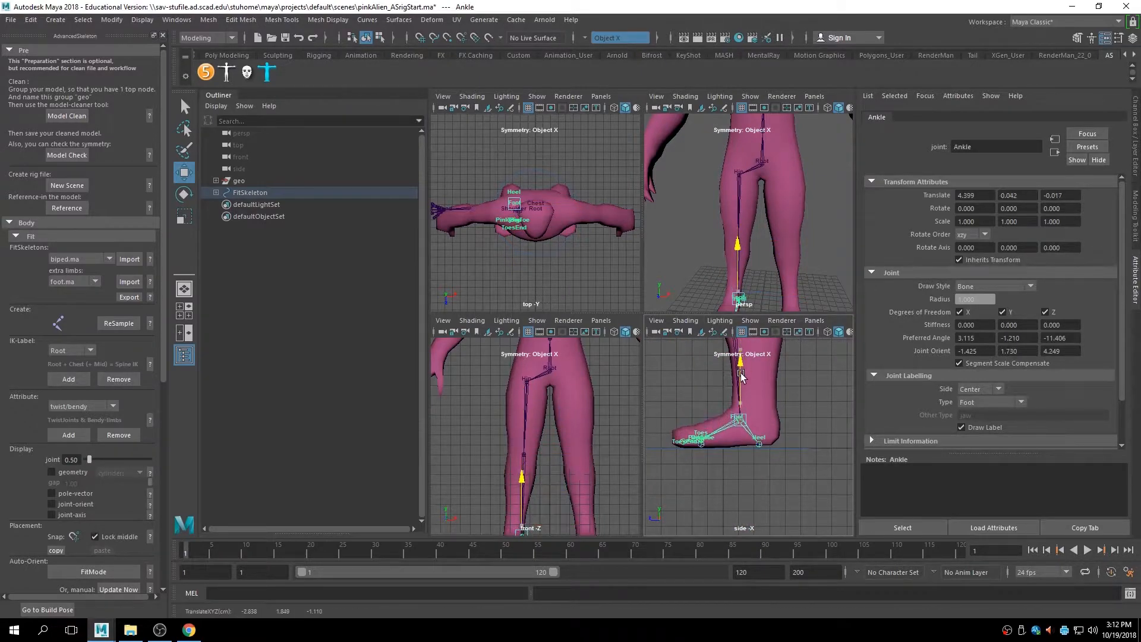
pyautogui.scroll(4, 749, 457)
pyautogui.moveTo(745, 455)
pyautogui.keyDown('alt'); pyautogui.mouseDown(button='middle')
pyautogui.moveTo(783, 458)
pyautogui.moveTo(755, 454)
pyautogui.mouseUp(button='middle'); pyautogui.keyUp('alt')
pyautogui.keyDown('alt'); pyautogui.moveTo(756, 381); pyautogui.dragTo(739, 452, button='middle'); pyautogui.keyUp('alt')
pyautogui.moveTo(719, 414); pyautogui.dragTo(718, 386)
pyautogui.moveTo(659, 439); pyautogui.dragTo(687, 438)
pyautogui.keyDown('alt'); pyautogui.moveTo(726, 494); pyautogui.dragTo(779, 450, button='middle'); pyautogui.keyUp('alt')
# Lower the Heel, BigToe and ToesEnd joints to the sole, and move ToesEnd forward to the tip of the foot.
pyautogui.click(759, 429)
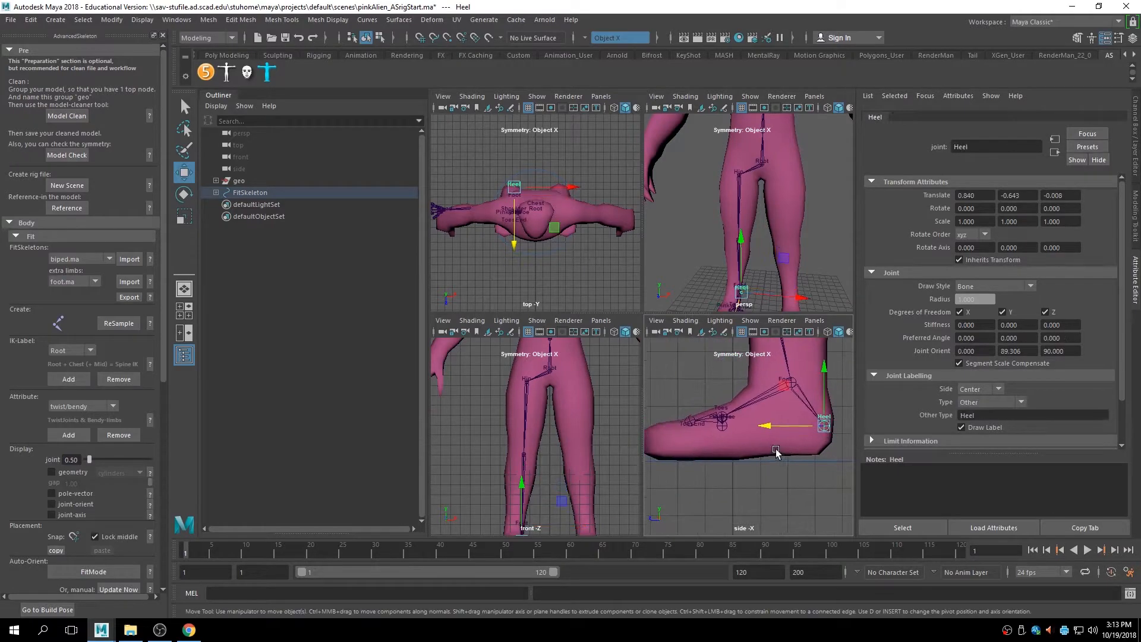
pyautogui.click(688, 423)
pyautogui.moveTo(737, 397)
pyautogui.keyDown('alt'); pyautogui.mouseDown(button='middle')
pyautogui.moveTo(700, 401)
pyautogui.moveTo(724, 399)
pyautogui.mouseUp(button='middle'); pyautogui.keyUp('alt')
pyautogui.moveTo(675, 365); pyautogui.dragTo(671, 398)
pyautogui.click(808, 462)
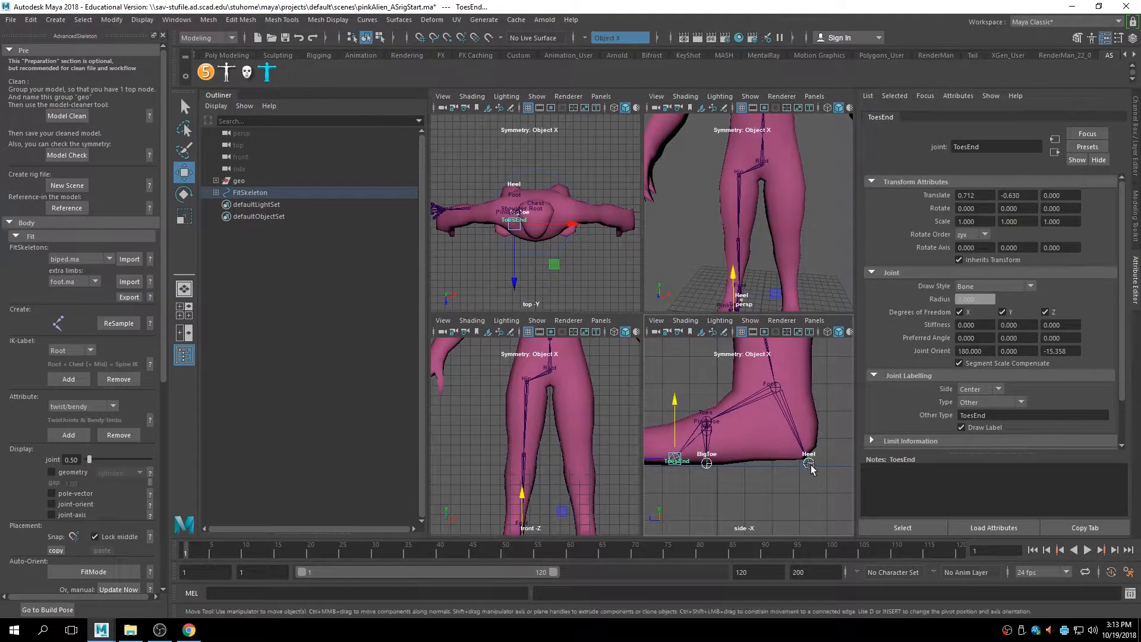
pyautogui.moveTo(755, 465); pyautogui.dragTo(705, 466)
pyautogui.keyDown('alt'); pyautogui.moveTo(705, 466); pyautogui.dragTo(777, 458, button='middle'); pyautogui.keyUp('alt')
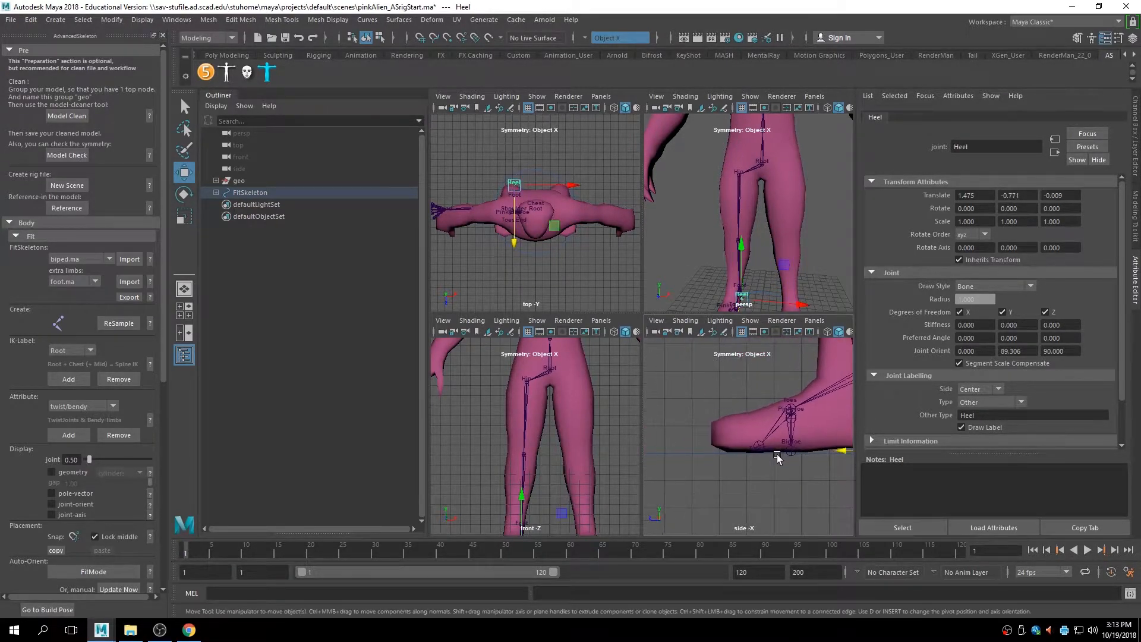
pyautogui.click(759, 449)
pyautogui.moveTo(697, 448); pyautogui.dragTo(651, 452)
# Shift the Heel, BigToe and ToesEnd joints sideways in the front view to align them with the foot.
pyautogui.keyDown('alt'); pyautogui.moveTo(560, 486); pyautogui.dragTo(562, 434, button='middle'); pyautogui.keyUp('alt')
pyautogui.keyDown('alt'); pyautogui.moveTo(515, 471); pyautogui.dragTo(598, 507, button='right'); pyautogui.keyUp('alt')
pyautogui.keyDown('alt'); pyautogui.moveTo(599, 507); pyautogui.dragTo(614, 398, button='middle'); pyautogui.keyUp('alt')
pyautogui.click(590, 411)
pyautogui.click(555, 413)
pyautogui.moveTo(590, 412); pyautogui.dragTo(568, 414)
pyautogui.click(705, 455)
pyautogui.click(712, 446)
pyautogui.keyDown('alt'); pyautogui.moveTo(749, 474); pyautogui.dragTo(689, 466, button='middle'); pyautogui.keyUp('alt')
pyautogui.click(733, 444)
pyautogui.click(841, 444)
pyautogui.moveTo(591, 485); pyautogui.dragTo(580, 486)
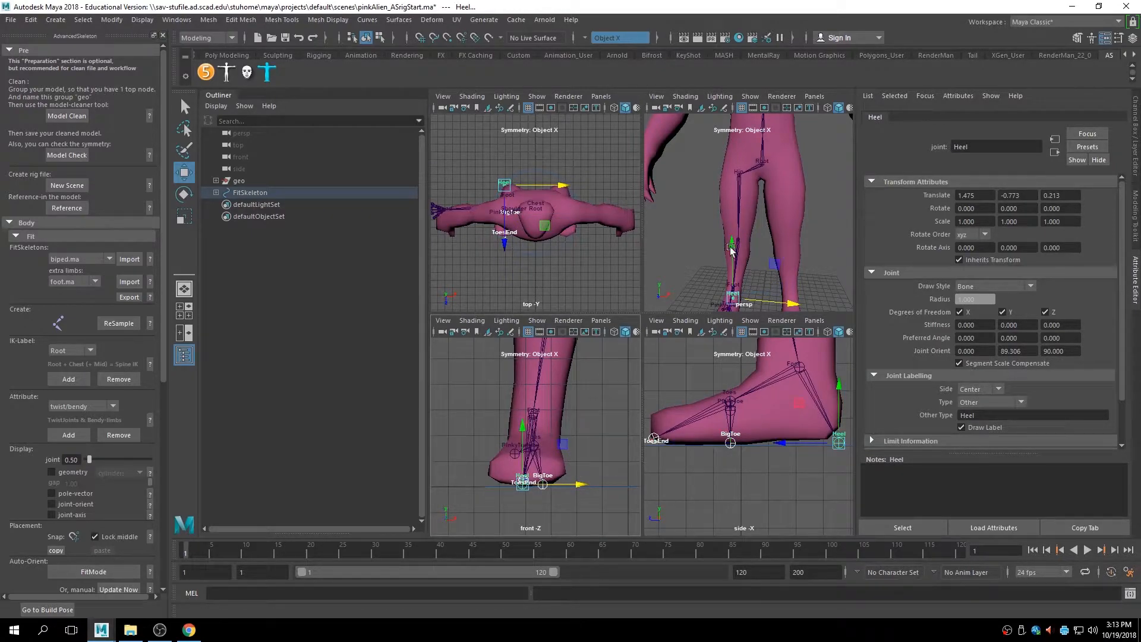
# Try to move the Toes joint forward in pivot editing mode, and undo the move.
pyautogui.keyDown('alt'); pyautogui.moveTo(730, 250); pyautogui.dragTo(737, 161, button='middle'); pyautogui.keyUp('alt')
pyautogui.keyDown('alt'); pyautogui.moveTo(737, 161); pyautogui.dragTo(728, 199); pyautogui.keyUp('alt')
pyautogui.keyDown('alt'); pyautogui.moveTo(689, 237); pyautogui.dragTo(765, 262, button='right'); pyautogui.keyUp('alt')
pyautogui.keyDown('alt'); pyautogui.moveTo(766, 261); pyautogui.dragTo(866, 239, button='middle'); pyautogui.keyUp('alt')
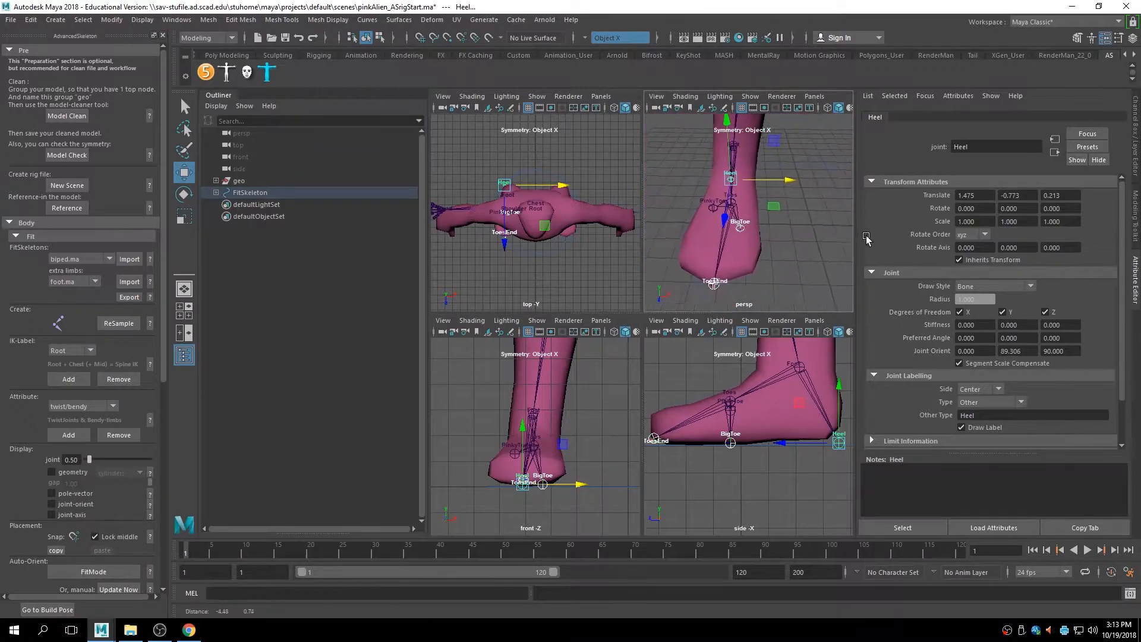
pyautogui.click(740, 228)
pyautogui.moveTo(760, 259)
pyautogui.keyDown('alt'); pyautogui.mouseDown()
pyautogui.moveTo(665, 280)
pyautogui.moveTo(756, 261)
pyautogui.mouseUp(); pyautogui.keyUp('alt')
pyautogui.click(739, 197)
pyautogui.keyDown('alt'); pyautogui.moveTo(813, 232); pyautogui.dragTo(705, 212); pyautogui.keyUp('alt')
pyautogui.press('d')
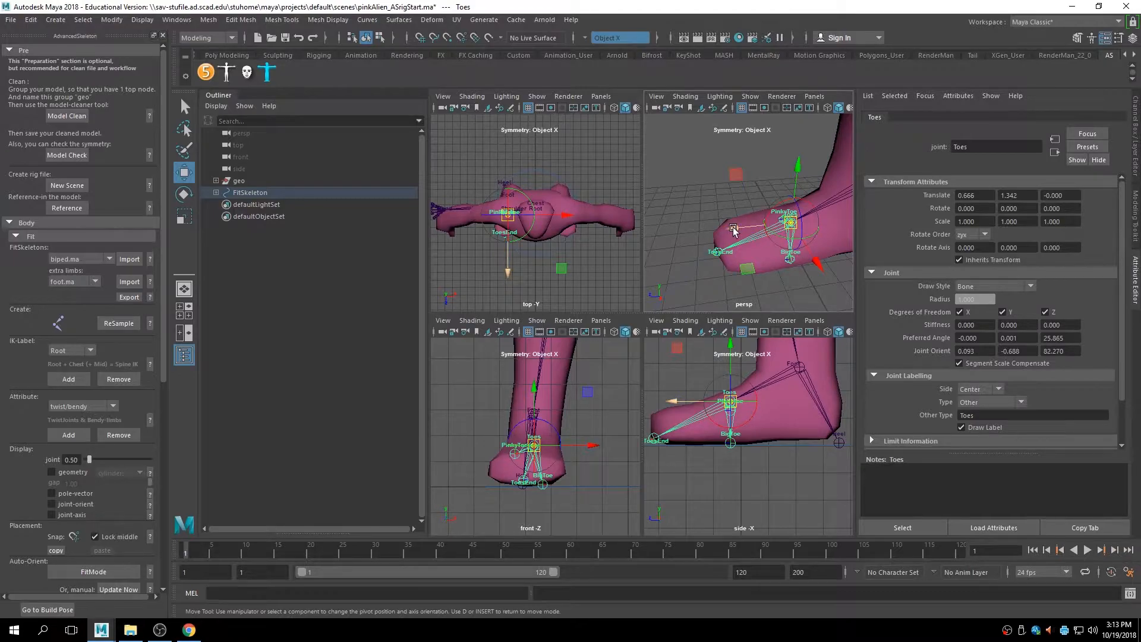
pyautogui.moveTo(732, 228); pyautogui.dragTo(710, 231)
pyautogui.hotkey('ctrl', 'z')
# Move the Toes joint forward toward the ball of the foot, keeping ToesEnd at the tip.
pyautogui.keyDown('alt'); pyautogui.moveTo(766, 255); pyautogui.dragTo(778, 273); pyautogui.keyUp('alt')
pyautogui.click(787, 253)
pyautogui.keyDown('alt'); pyautogui.moveTo(684, 187); pyautogui.dragTo(852, 261); pyautogui.keyUp('alt')
pyautogui.click(729, 206)
pyautogui.click(722, 241)
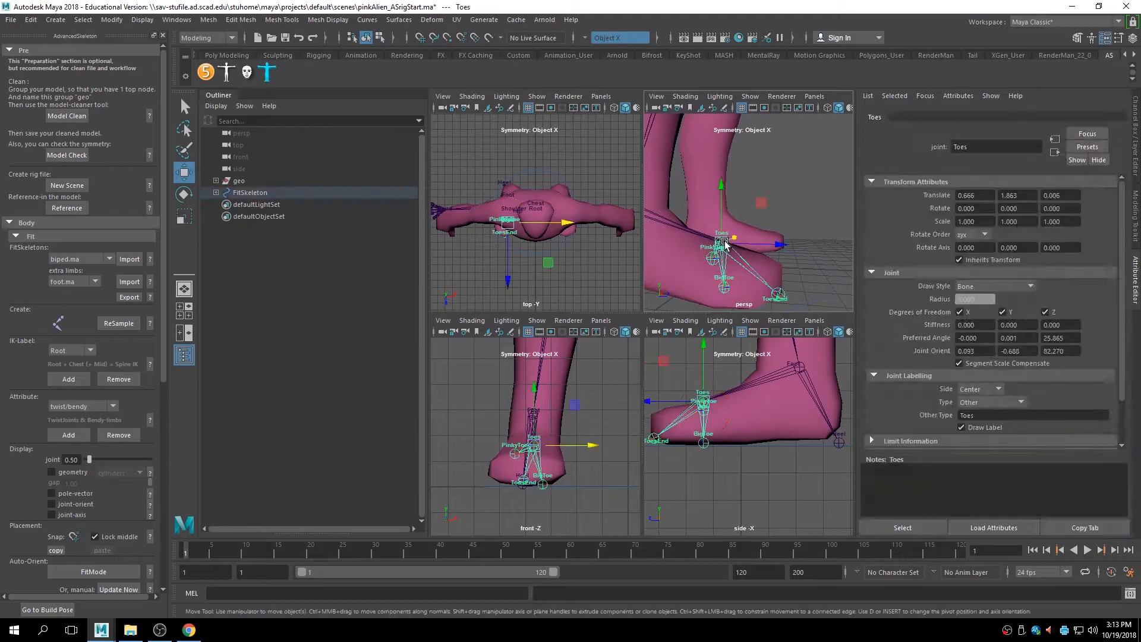
# Lower the Toes and PinkyToe joints toward the sole of the foot.
pyautogui.moveTo(719, 214); pyautogui.dragTo(730, 181)
pyautogui.click(808, 208)
pyautogui.keyDown('alt'); pyautogui.moveTo(732, 231); pyautogui.dragTo(701, 179); pyautogui.keyUp('alt')
pyautogui.click(734, 264)
pyautogui.click(770, 207)
pyautogui.click(733, 234)
pyautogui.click(762, 254)
# Look at the foot from above and move the BigToe side joint out to the foot's inner edge.
pyautogui.keyDown('alt'); pyautogui.moveTo(700, 180); pyautogui.dragTo(786, 211, button='right'); pyautogui.keyUp('alt')
pyautogui.keyDown('alt'); pyautogui.moveTo(785, 212); pyautogui.dragTo(763, 214, button='middle'); pyautogui.keyUp('alt')
pyautogui.keyDown('alt'); pyautogui.moveTo(762, 214); pyautogui.dragTo(802, 205); pyautogui.keyUp('alt')
pyautogui.click(744, 204)
pyautogui.click(802, 205)
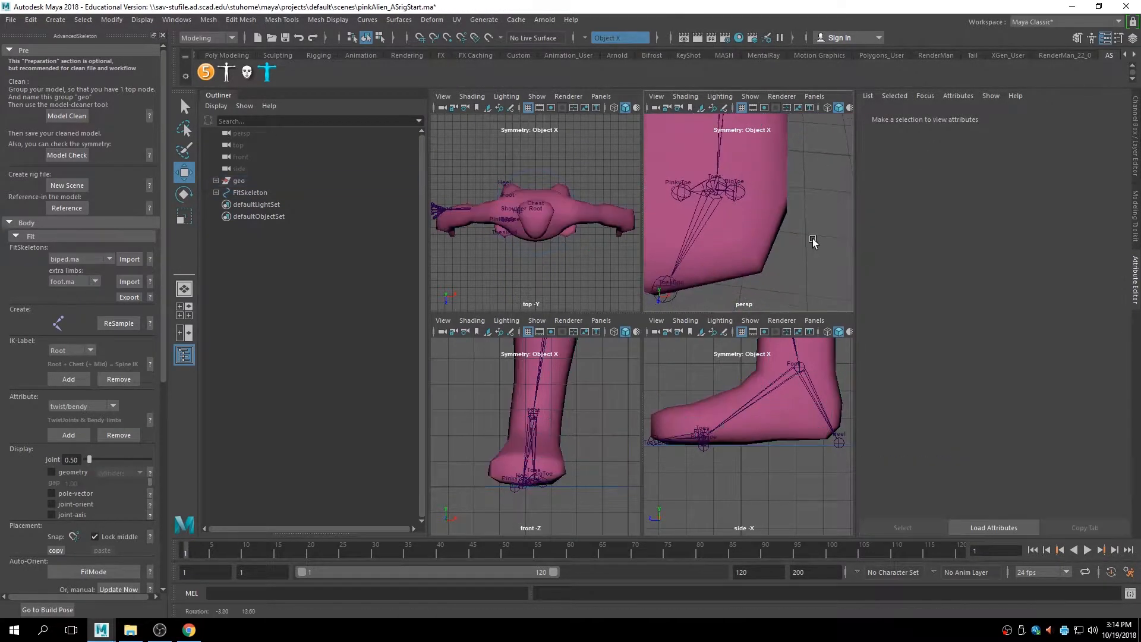
pyautogui.keyDown('alt'); pyautogui.moveTo(801, 205); pyautogui.dragTo(751, 204, button='right'); pyautogui.keyUp('alt')
pyautogui.keyDown('alt'); pyautogui.moveTo(769, 217); pyautogui.dragTo(815, 239); pyautogui.keyUp('alt')
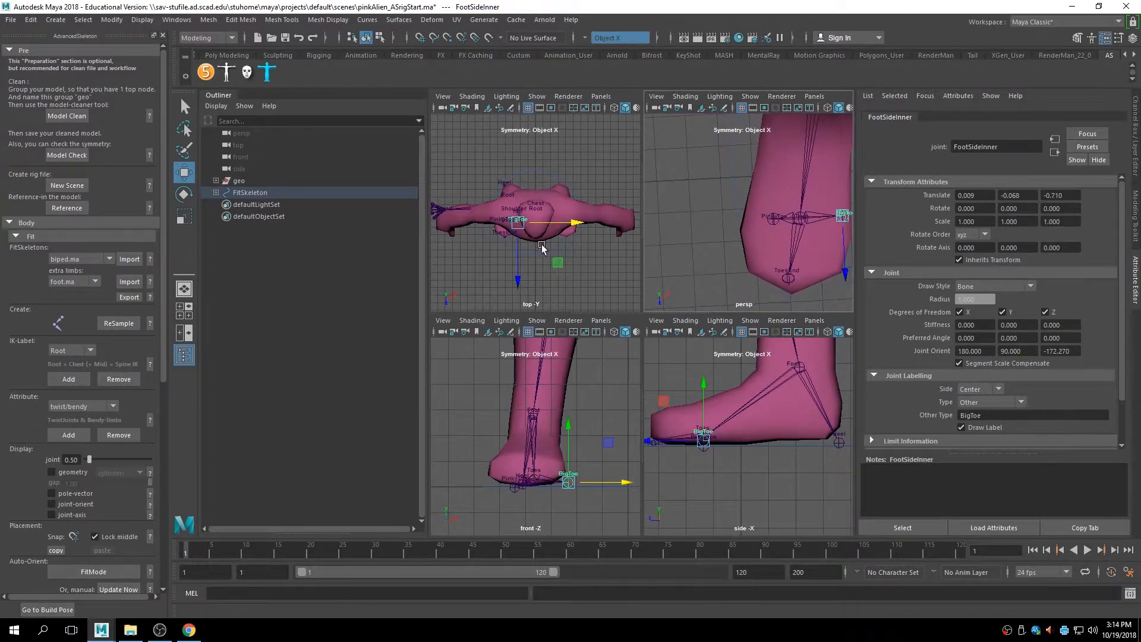
# Fit the BigToe and PinkyToe side joints to the inner and outer edges of the foot.
pyautogui.moveTo(763, 221); pyautogui.dragTo(755, 222, button='middle')
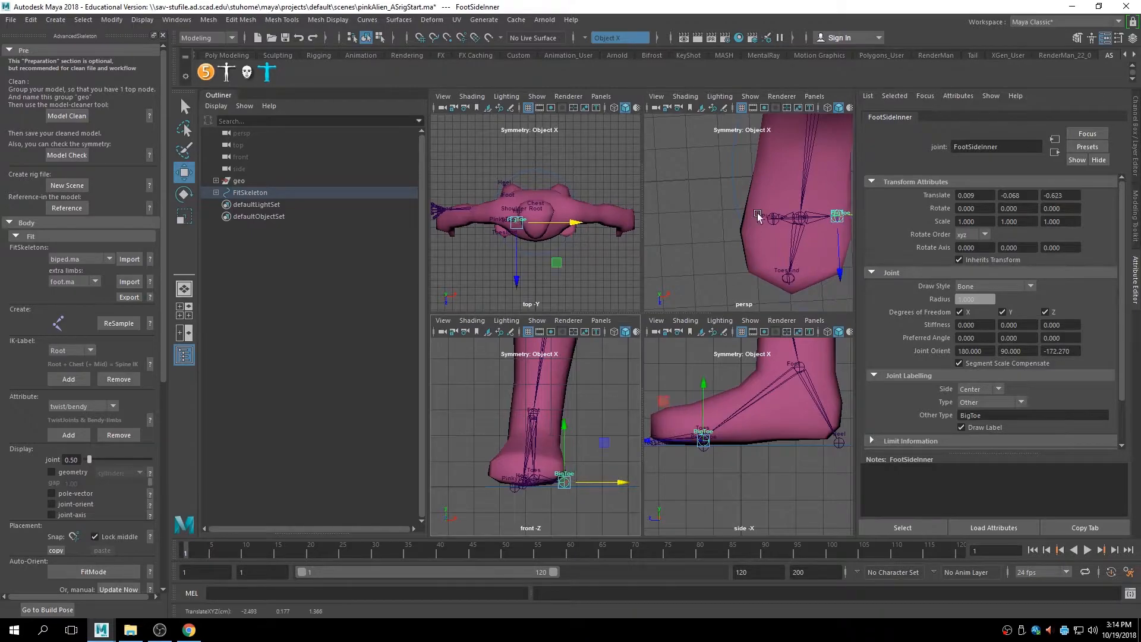
pyautogui.keyDown('alt'); pyautogui.moveTo(770, 227); pyautogui.dragTo(873, 260); pyautogui.keyUp('alt')
pyautogui.click(741, 221)
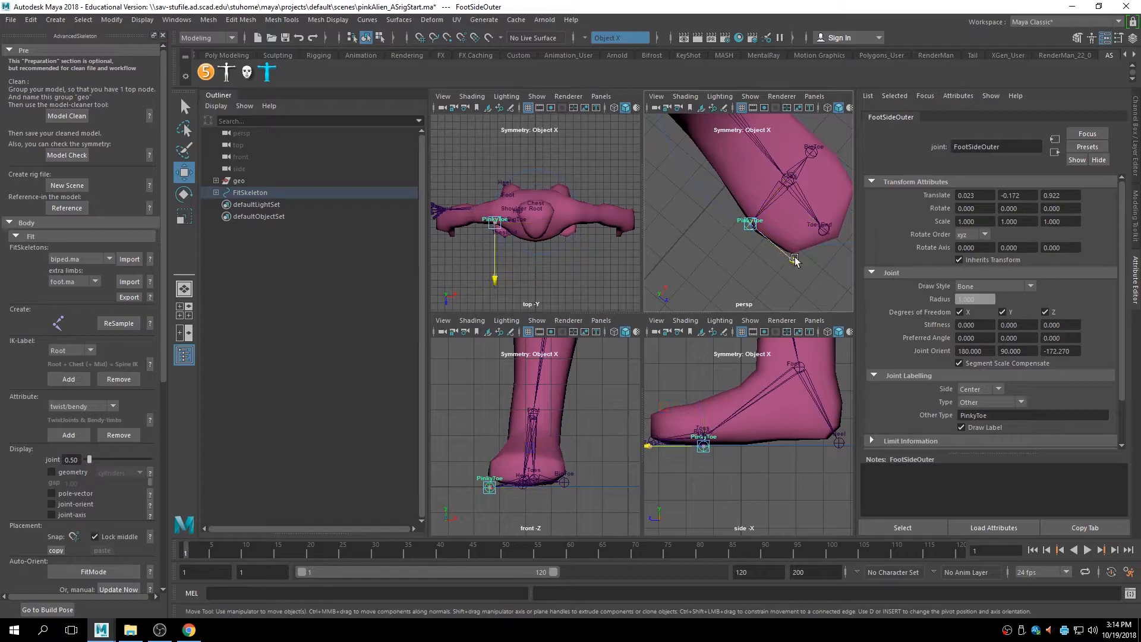
pyautogui.click(813, 151)
# Adjust the Knee joint sideways so it sits centered inside the leg.
pyautogui.keyDown('alt'); pyautogui.moveTo(813, 152); pyautogui.dragTo(741, 191); pyautogui.keyUp('alt')
pyautogui.moveTo(741, 191)
pyautogui.keyDown('alt'); pyautogui.mouseDown(button='right')
pyautogui.moveTo(743, 201)
pyautogui.moveTo(733, 181)
pyautogui.mouseUp(button='right'); pyautogui.keyUp('alt')
pyautogui.keyDown('alt'); pyautogui.moveTo(733, 182); pyautogui.dragTo(746, 185, button='middle'); pyautogui.keyUp('alt')
pyautogui.keyDown('alt'); pyautogui.moveTo(745, 184); pyautogui.dragTo(748, 187, button='right'); pyautogui.keyUp('alt')
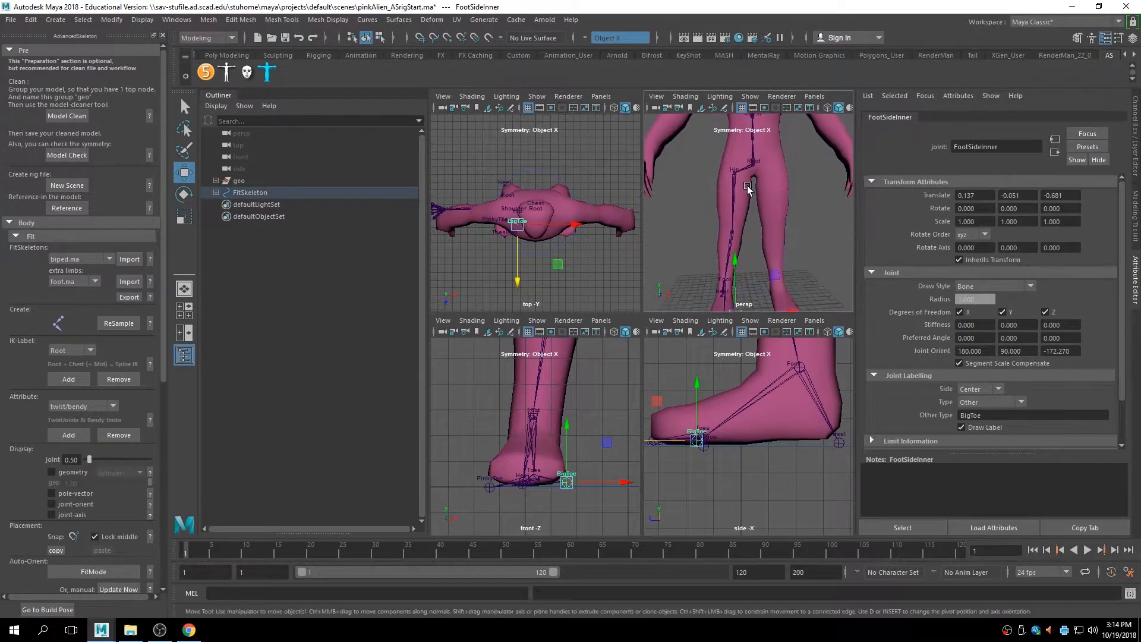
pyautogui.keyDown('alt'); pyautogui.moveTo(743, 416); pyautogui.dragTo(743, 476, button='middle'); pyautogui.keyUp('alt')
pyautogui.keyDown('alt'); pyautogui.moveTo(743, 476); pyautogui.dragTo(736, 464, button='right'); pyautogui.keyUp('alt')
pyautogui.keyDown('alt'); pyautogui.moveTo(737, 226); pyautogui.dragTo(779, 229); pyautogui.keyUp('alt')
pyautogui.click(733, 229)
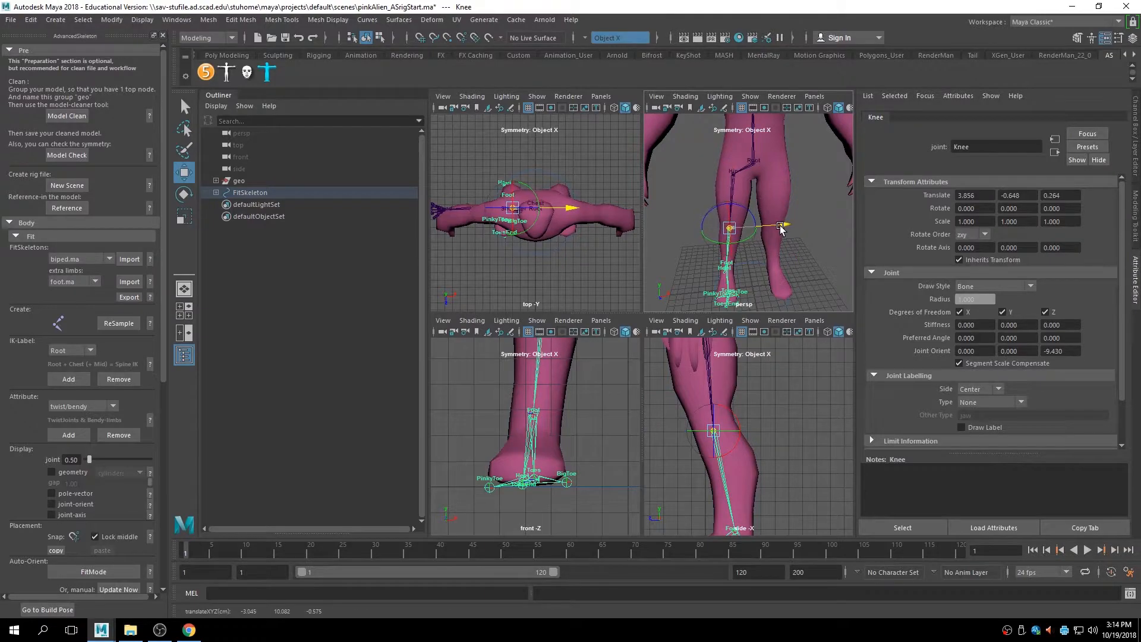
pyautogui.keyDown('alt'); pyautogui.moveTo(523, 333); pyautogui.dragTo(526, 453, button='middle'); pyautogui.keyUp('alt')
pyautogui.moveTo(572, 461); pyautogui.dragTo(570, 461)
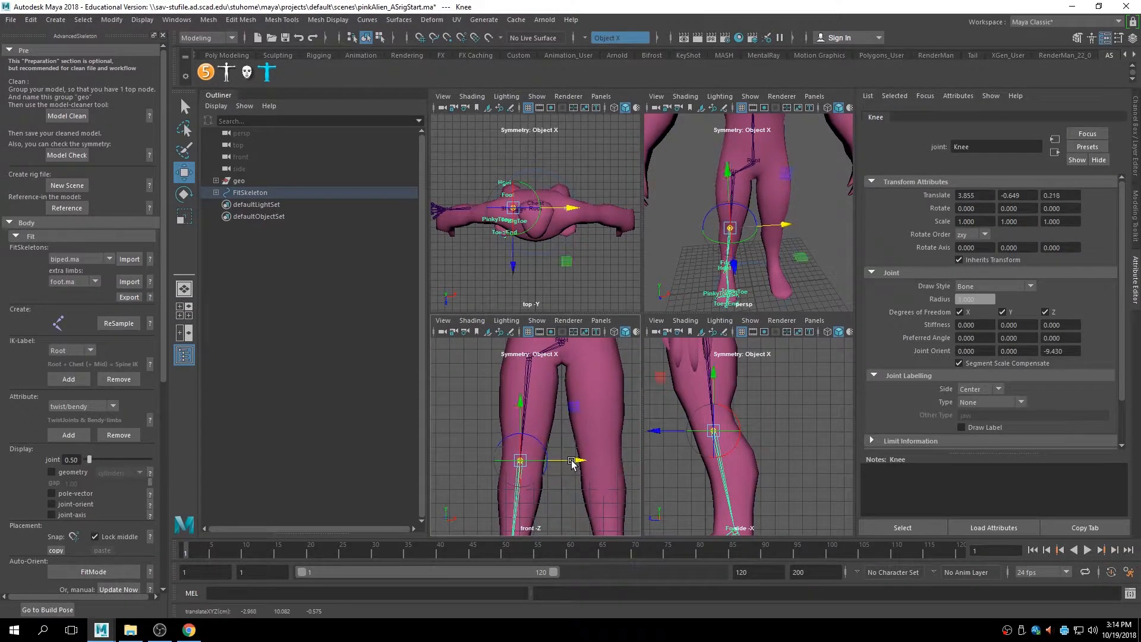
# Raise the Spine1 joint higher up the torso, carrying the chest and arm joints with it.
pyautogui.keyDown('alt'); pyautogui.moveTo(576, 396); pyautogui.dragTo(567, 482, button='middle'); pyautogui.keyUp('alt')
pyautogui.keyDown('alt'); pyautogui.moveTo(694, 197); pyautogui.dragTo(726, 239, button='middle'); pyautogui.keyUp('alt')
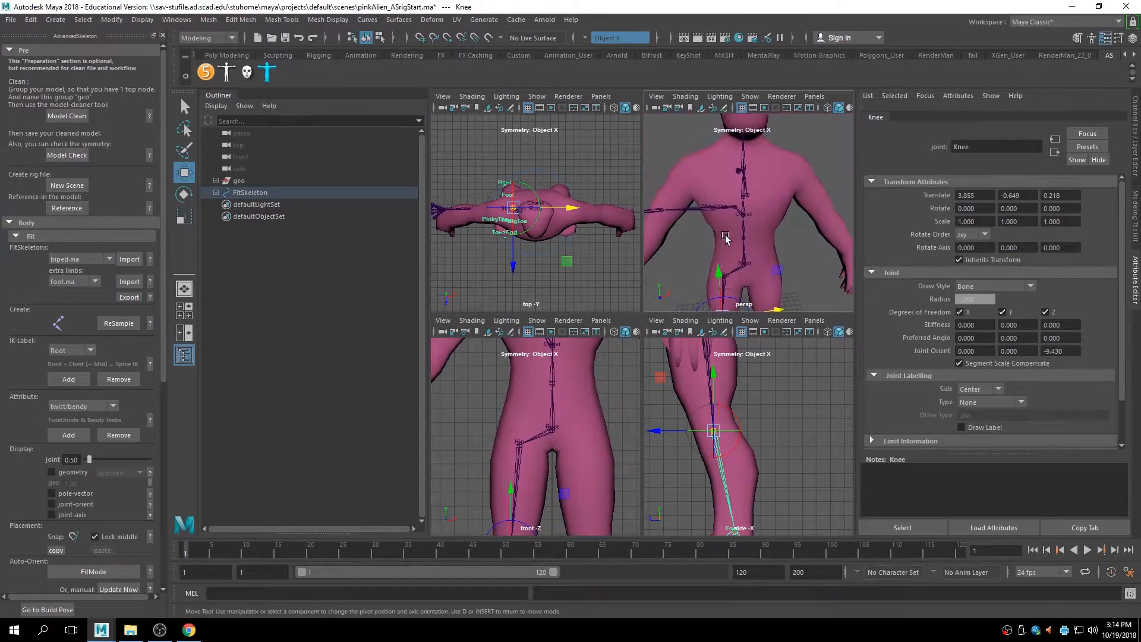
pyautogui.keyDown('alt'); pyautogui.moveTo(718, 219); pyautogui.dragTo(693, 218); pyautogui.keyUp('alt')
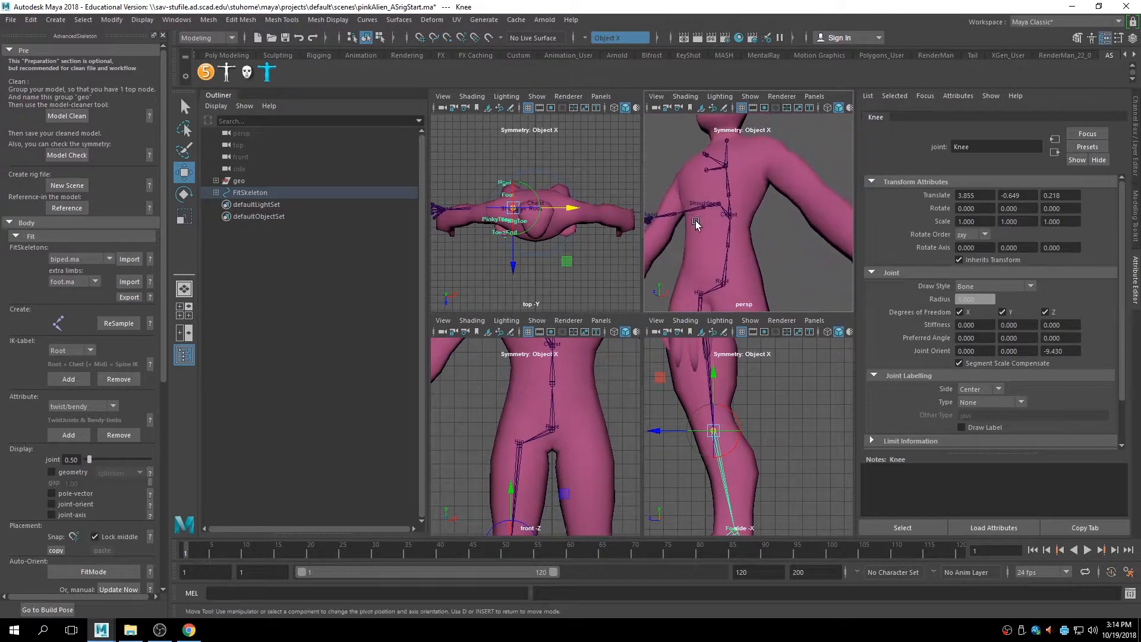
pyautogui.keyDown('alt'); pyautogui.moveTo(729, 246); pyautogui.dragTo(752, 205, button='middle'); pyautogui.keyUp('alt')
pyautogui.keyDown('alt'); pyautogui.moveTo(542, 416); pyautogui.dragTo(514, 493, button='middle'); pyautogui.keyUp('alt')
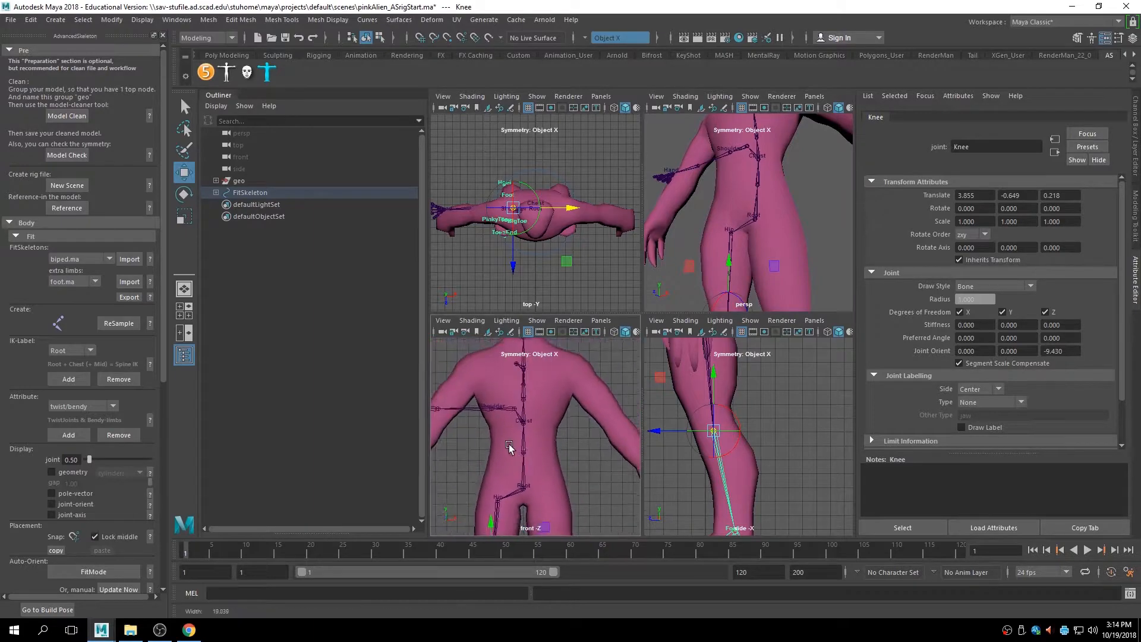
pyautogui.keyDown('alt'); pyautogui.moveTo(724, 425); pyautogui.dragTo(743, 504, button='middle'); pyautogui.keyUp('alt')
pyautogui.keyDown('alt'); pyautogui.moveTo(580, 383); pyautogui.dragTo(581, 402, button='middle'); pyautogui.keyUp('alt')
pyautogui.click(756, 157)
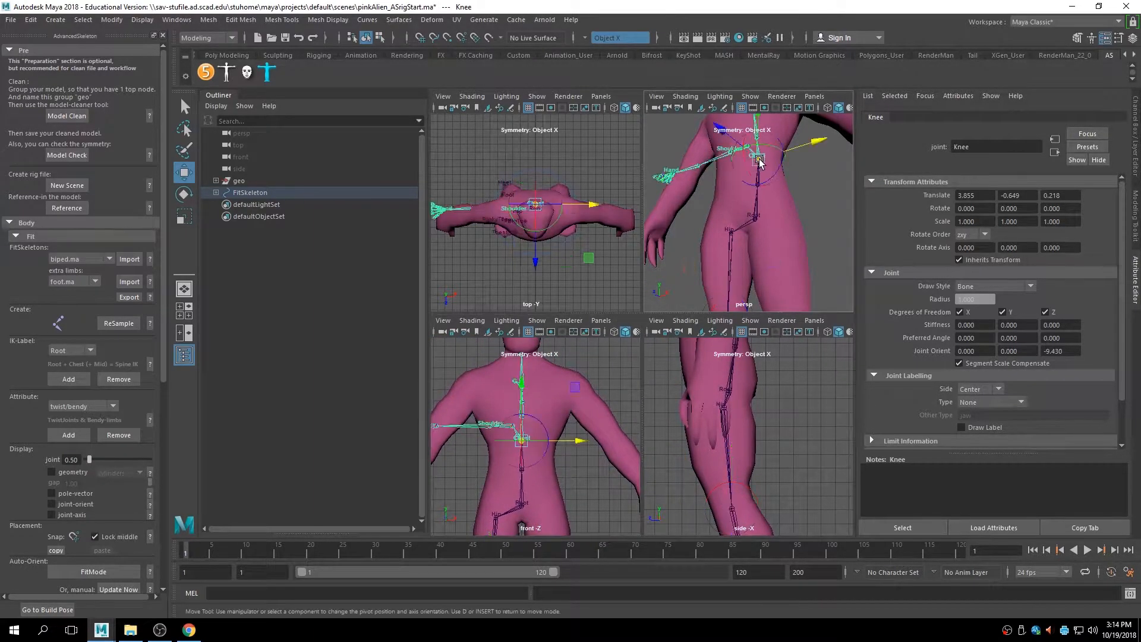
pyautogui.press('f')
pyautogui.keyDown('alt'); pyautogui.moveTo(706, 249); pyautogui.dragTo(728, 206, button='middle'); pyautogui.keyUp('alt')
pyautogui.scroll(-3, 727, 206)
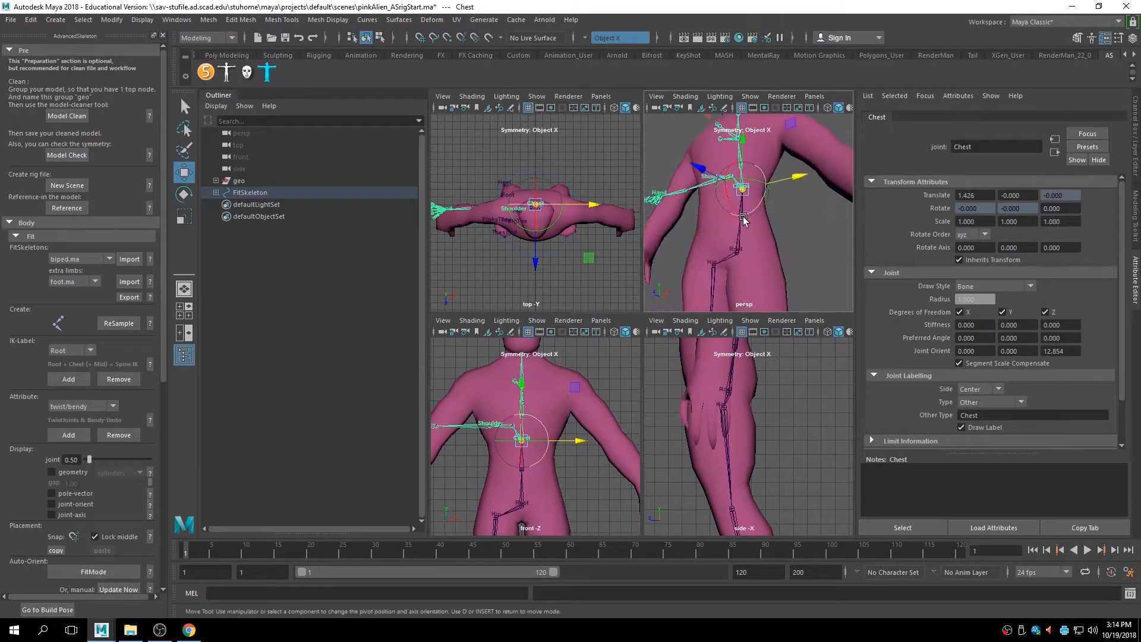
pyautogui.click(767, 229)
pyautogui.click(741, 218)
pyautogui.keyDown('alt'); pyautogui.moveTo(741, 218); pyautogui.dragTo(670, 232); pyautogui.keyUp('alt')
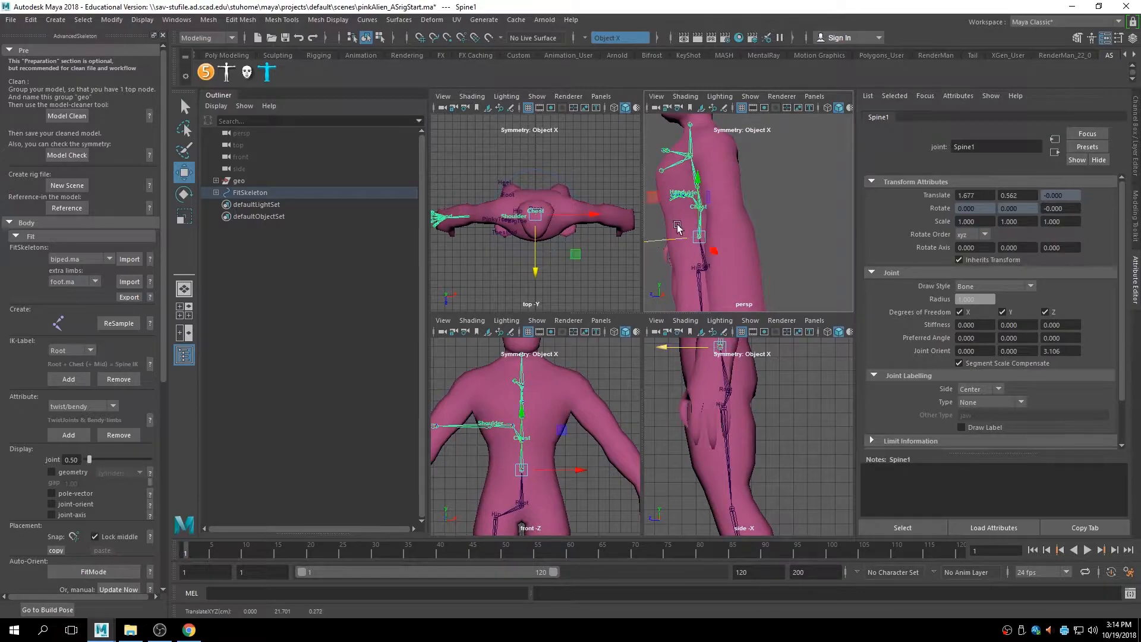
pyautogui.moveTo(704, 195); pyautogui.dragTo(706, 175)
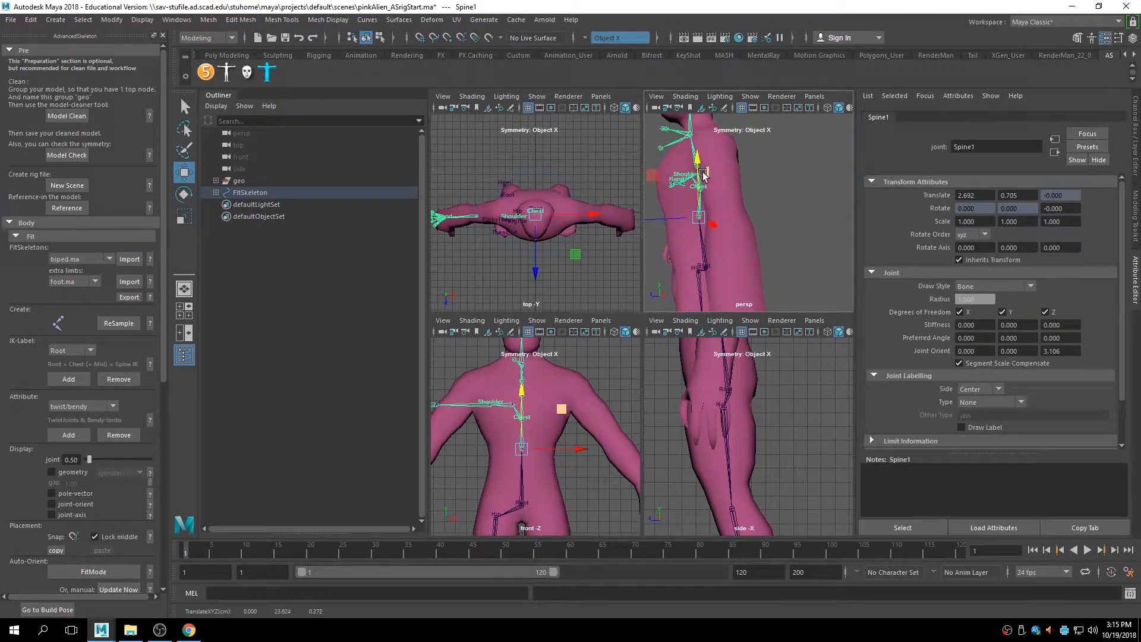
# Raise the Chest joint toward the shoulders and shift it slightly forward inside the torso.
pyautogui.keyDown('alt'); pyautogui.moveTo(723, 226); pyautogui.dragTo(783, 226); pyautogui.keyUp('alt')
pyautogui.click(798, 154)
pyautogui.keyDown('alt'); pyautogui.moveTo(536, 453); pyautogui.dragTo(536, 486, button='middle'); pyautogui.keyUp('alt')
pyautogui.keyDown('alt'); pyautogui.moveTo(753, 194); pyautogui.dragTo(776, 239); pyautogui.keyUp('alt')
pyautogui.click(759, 222)
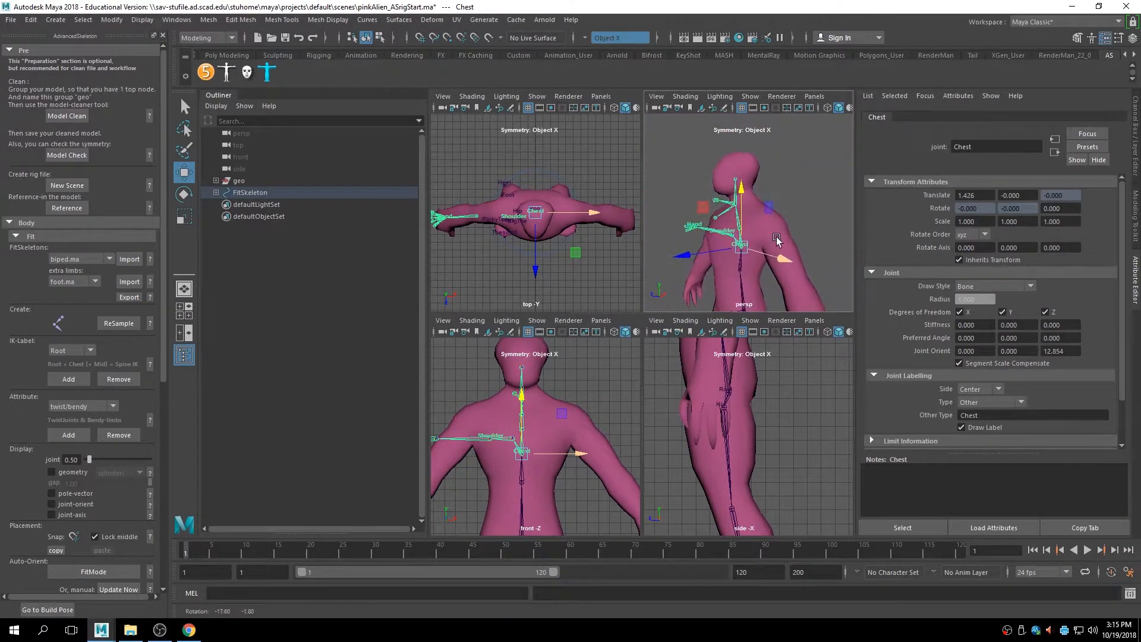
pyautogui.moveTo(742, 194); pyautogui.dragTo(743, 180)
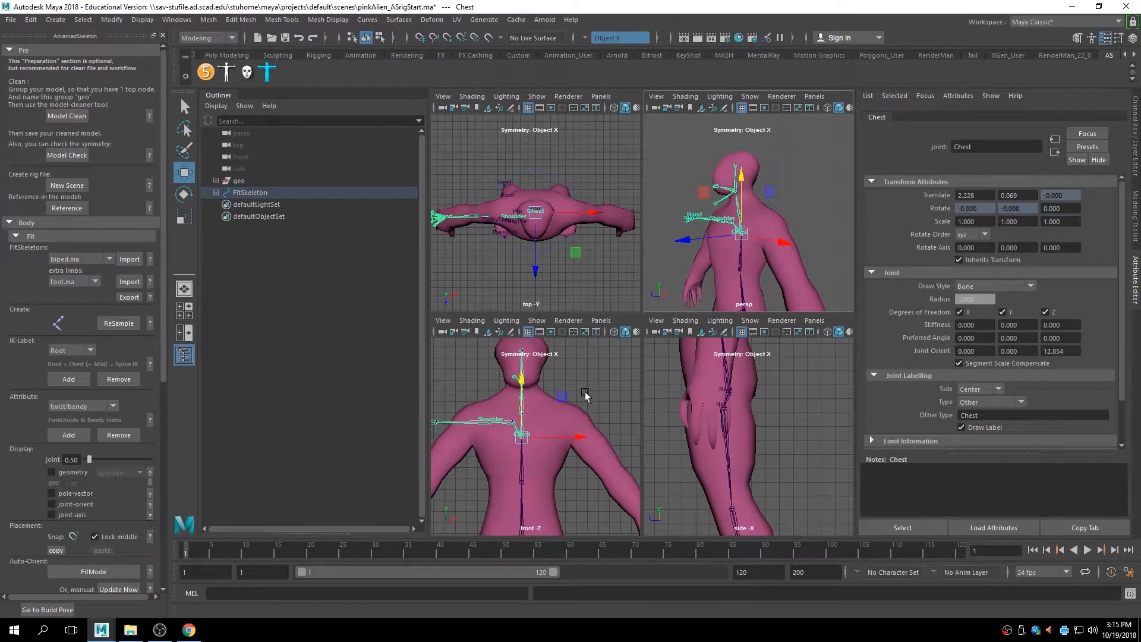
pyautogui.keyDown('alt'); pyautogui.moveTo(721, 374); pyautogui.dragTo(725, 551, button='middle'); pyautogui.keyUp('alt')
pyautogui.moveTo(685, 437); pyautogui.dragTo(680, 436)
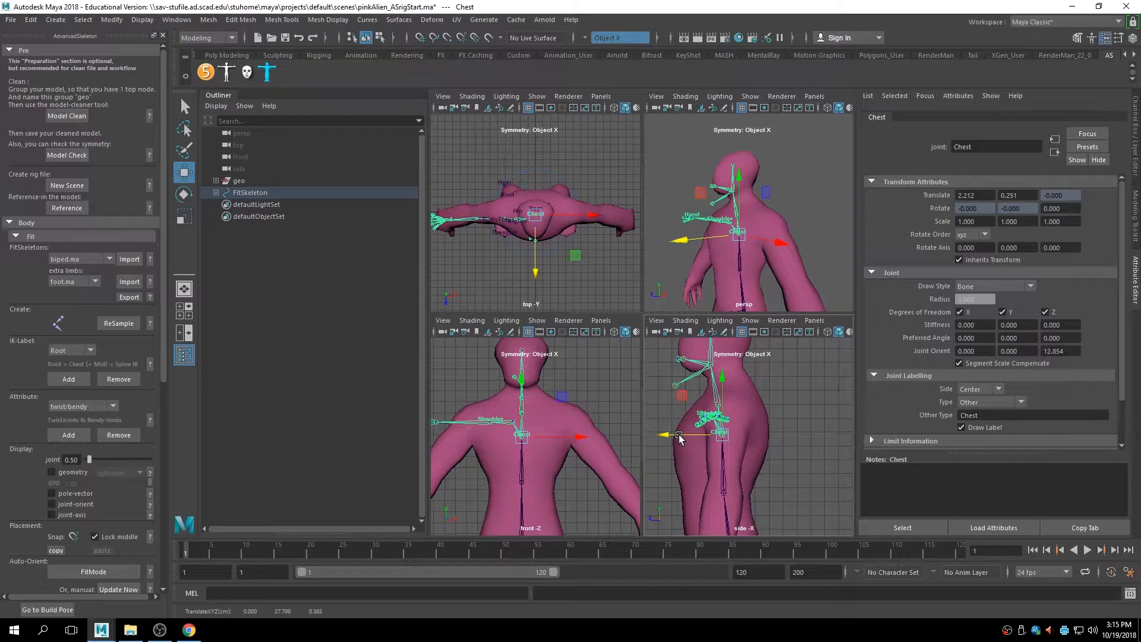
# Shift the Spine1 joint slightly forward in profile to line it up with the spine's curve.
pyautogui.keyDown('alt'); pyautogui.moveTo(767, 455); pyautogui.dragTo(742, 308, button='middle'); pyautogui.keyUp('alt')
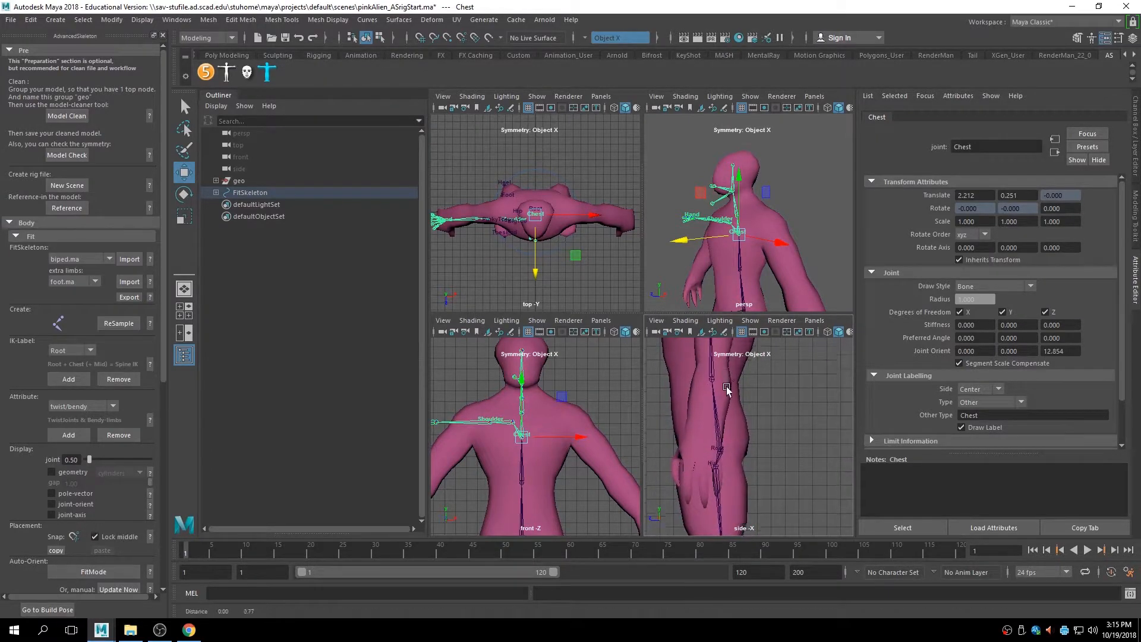
pyautogui.keyDown('alt'); pyautogui.moveTo(731, 369); pyautogui.dragTo(734, 429, button='middle'); pyautogui.keyUp('alt')
pyautogui.click(724, 439)
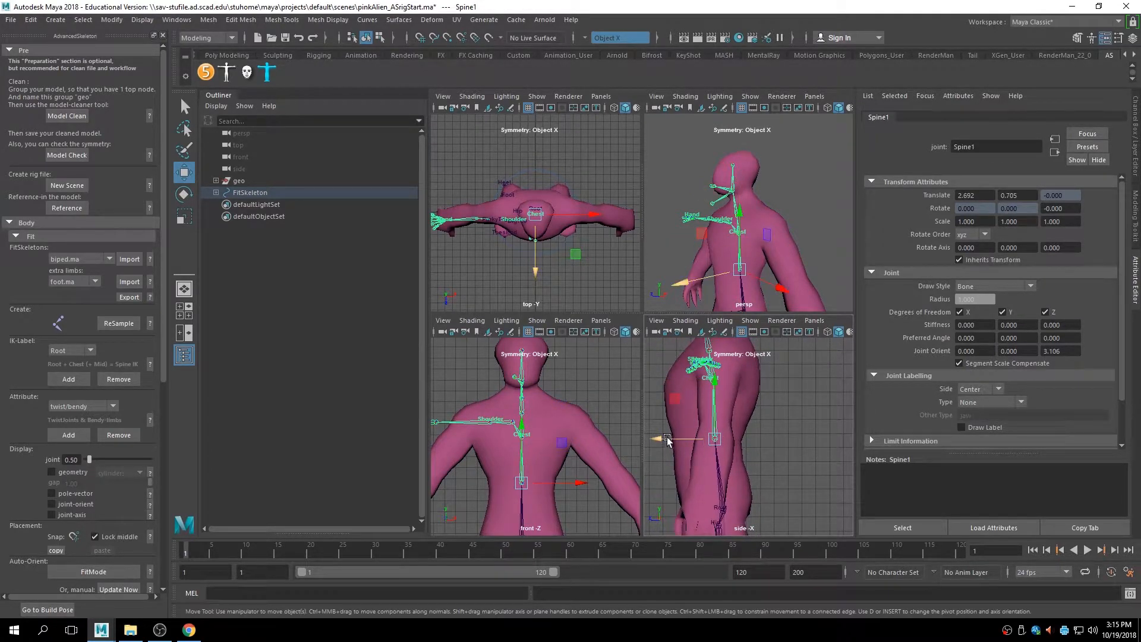
pyautogui.moveTo(666, 439); pyautogui.dragTo(666, 438)
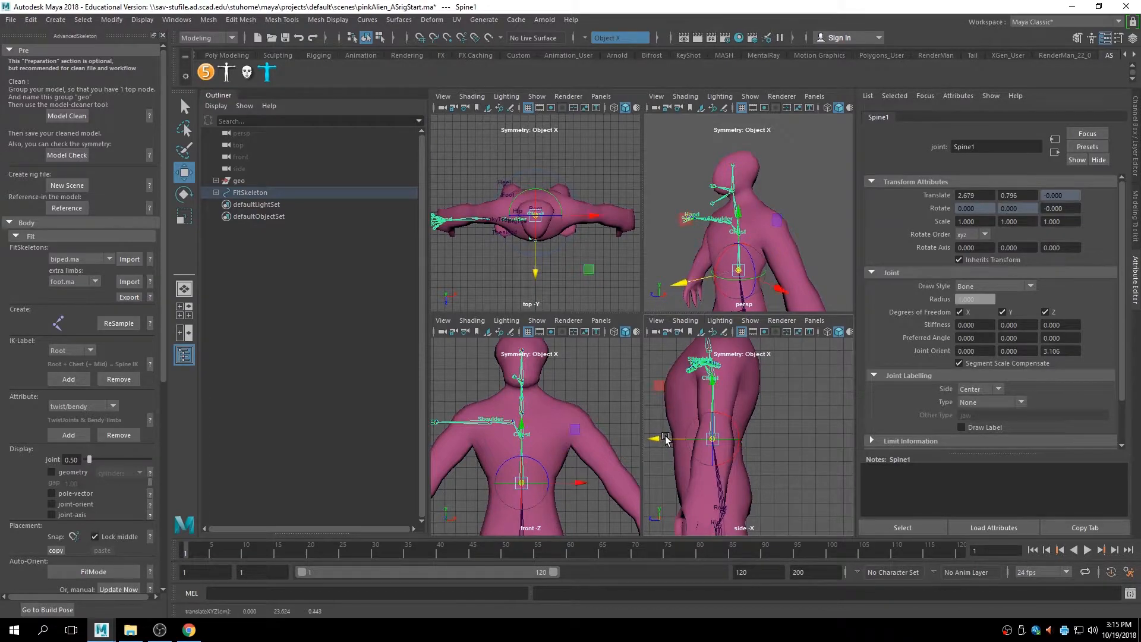
# Move the Neck joint back and slightly down into the base of the neck.
pyautogui.keyDown('alt'); pyautogui.moveTo(783, 409); pyautogui.dragTo(779, 437, button='middle'); pyautogui.keyUp('alt')
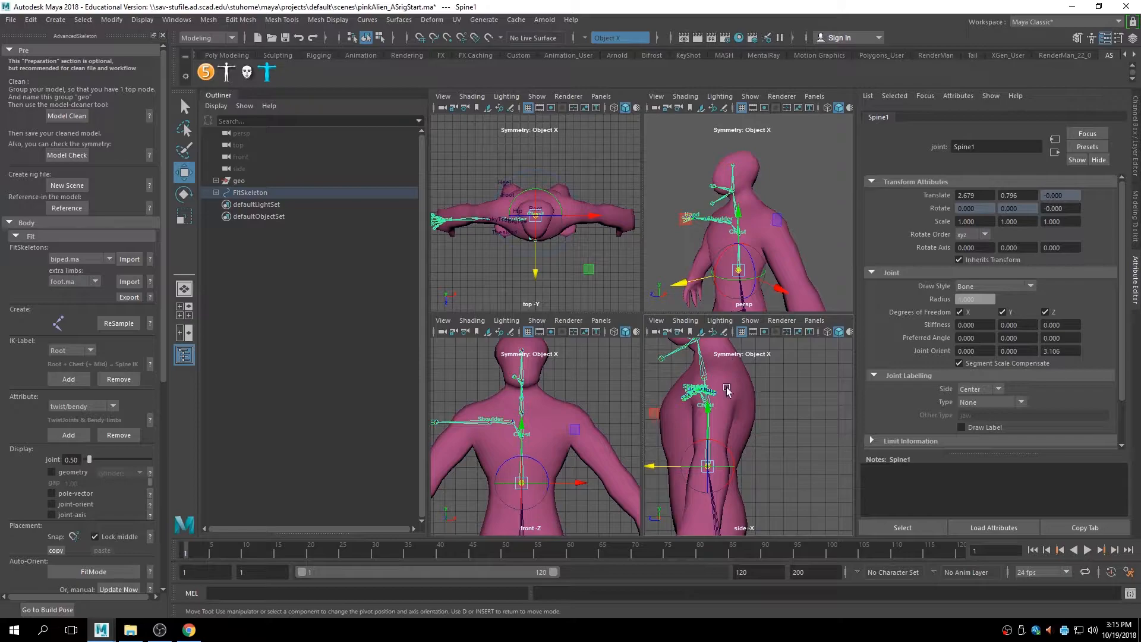
pyautogui.scroll(5, 829, 220)
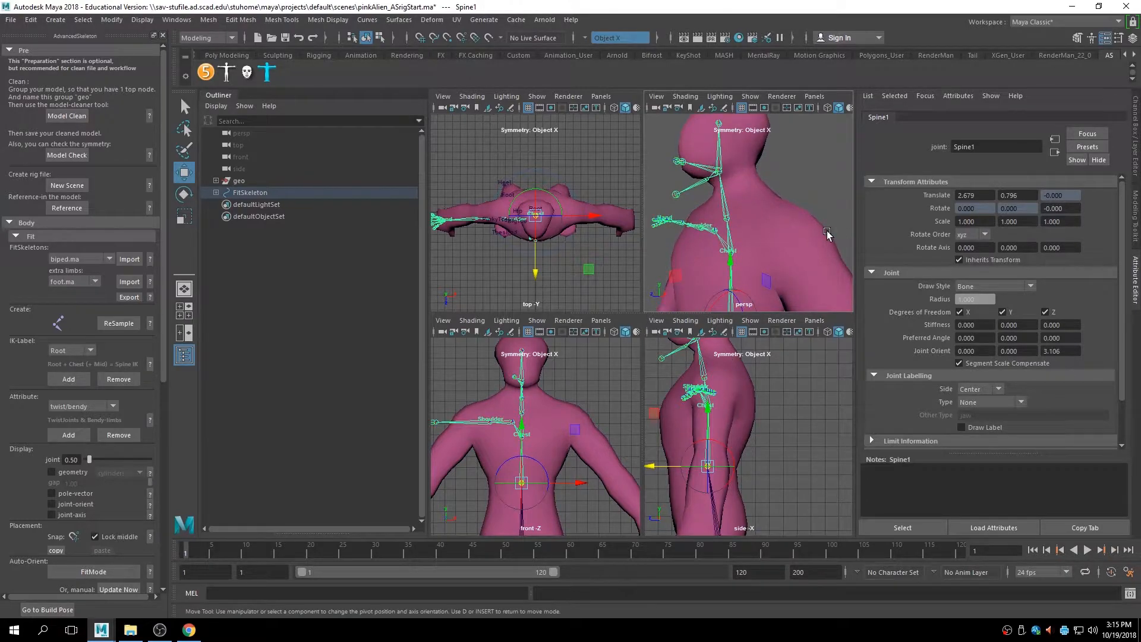
pyautogui.click(789, 187)
pyautogui.keyDown('alt'); pyautogui.moveTo(789, 187); pyautogui.dragTo(712, 175); pyautogui.keyUp('alt')
pyautogui.click(719, 218)
pyautogui.moveTo(657, 199); pyautogui.dragTo(677, 200)
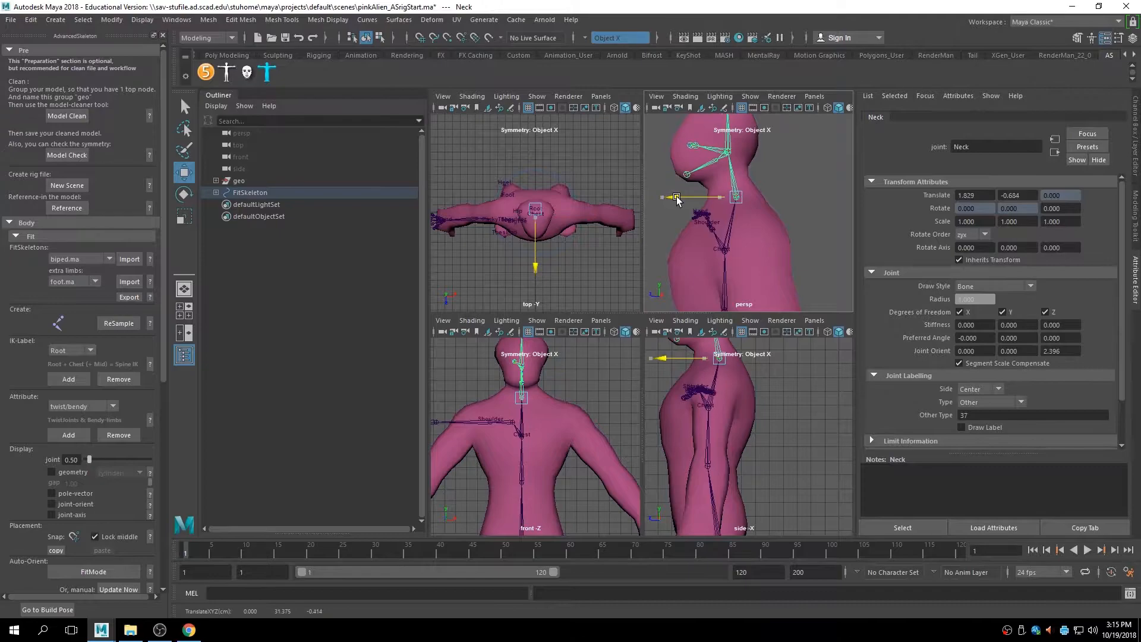
pyautogui.keyDown('alt'); pyautogui.moveTo(731, 160); pyautogui.dragTo(772, 166); pyautogui.keyUp('alt')
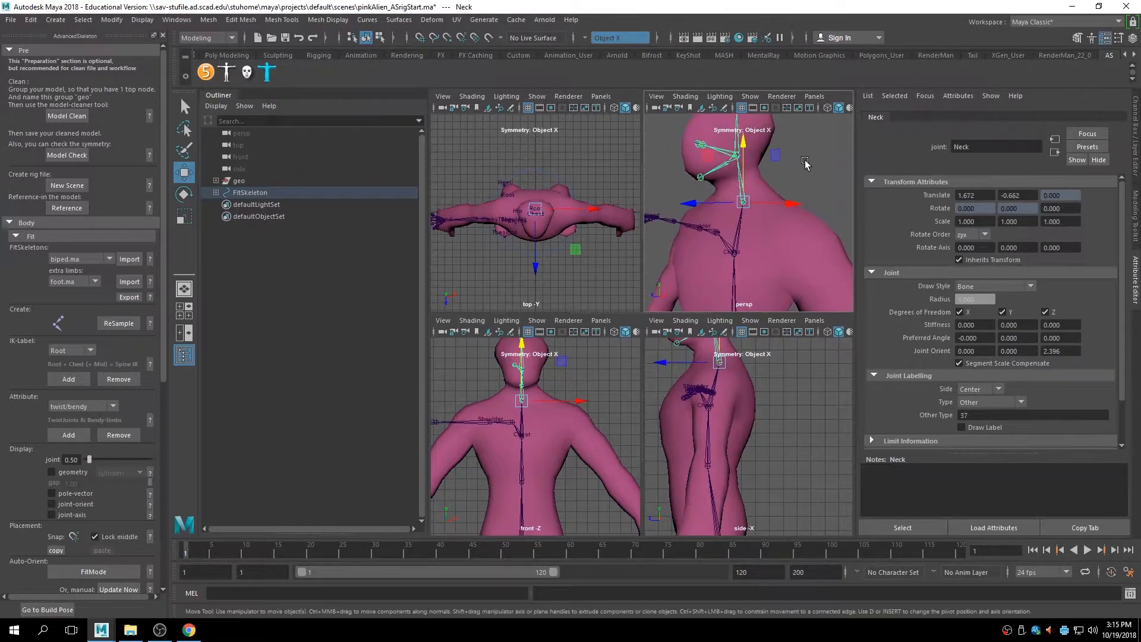
pyautogui.click(787, 170)
# Lower the Head joint toward the base of the skull and shift it back.
pyautogui.keyDown('alt'); pyautogui.moveTo(755, 371); pyautogui.dragTo(764, 471, button='middle'); pyautogui.keyUp('alt')
pyautogui.keyDown('alt'); pyautogui.moveTo(747, 161); pyautogui.dragTo(691, 168); pyautogui.keyUp('alt')
pyautogui.click(742, 156)
pyautogui.keyDown('alt'); pyautogui.moveTo(715, 158); pyautogui.dragTo(734, 231, button='middle'); pyautogui.keyUp('alt')
pyautogui.keyDown('alt'); pyautogui.moveTo(733, 230); pyautogui.dragTo(732, 230); pyautogui.keyUp('alt')
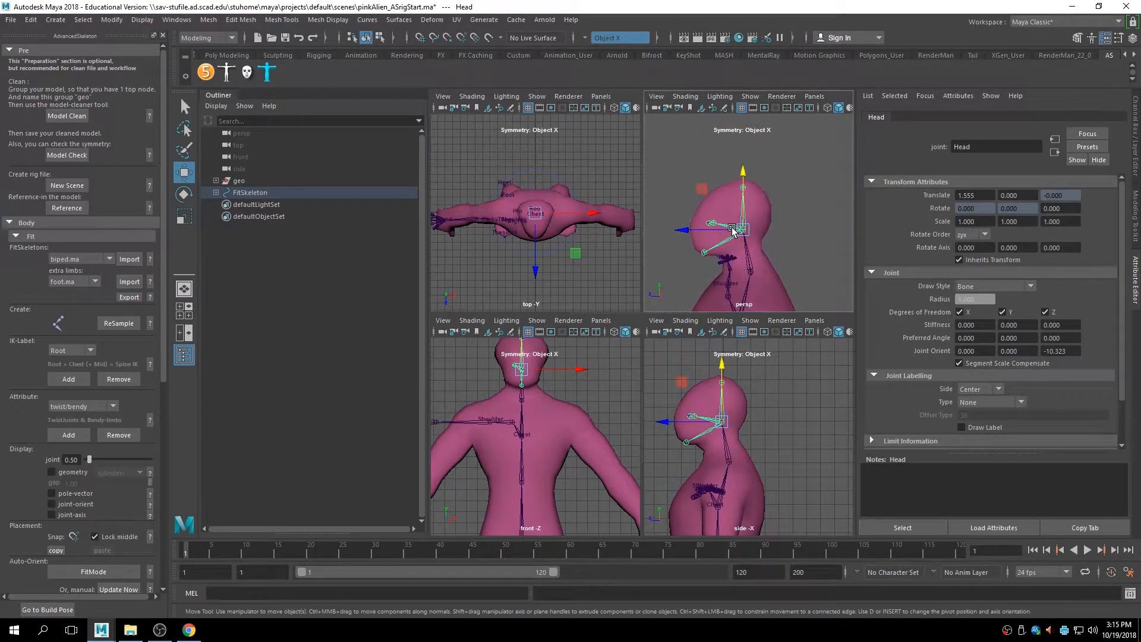
pyautogui.keyDown('alt'); pyautogui.moveTo(752, 232); pyautogui.dragTo(749, 234); pyautogui.keyUp('alt')
pyautogui.moveTo(743, 172); pyautogui.dragTo(744, 188)
pyautogui.moveTo(685, 245); pyautogui.dragTo(693, 246)
# Try to raise the Jaw joint to the jaw's hinge point inside the head.
pyautogui.click(706, 268)
pyautogui.keyDown('alt'); pyautogui.moveTo(706, 270); pyautogui.dragTo(736, 284, button='right'); pyautogui.keyUp('alt')
pyautogui.keyDown('alt'); pyautogui.moveTo(736, 284); pyautogui.dragTo(772, 212, button='middle'); pyautogui.keyUp('alt')
pyautogui.keyDown('alt'); pyautogui.moveTo(772, 212); pyautogui.dragTo(739, 227, button='right'); pyautogui.keyUp('alt')
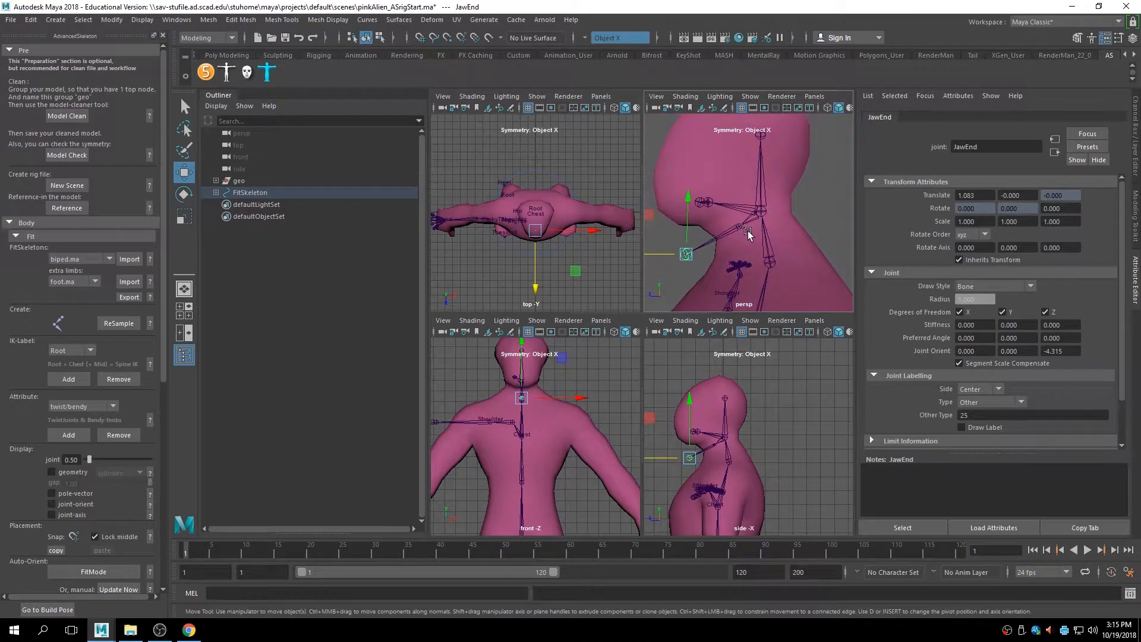
pyautogui.click(748, 231)
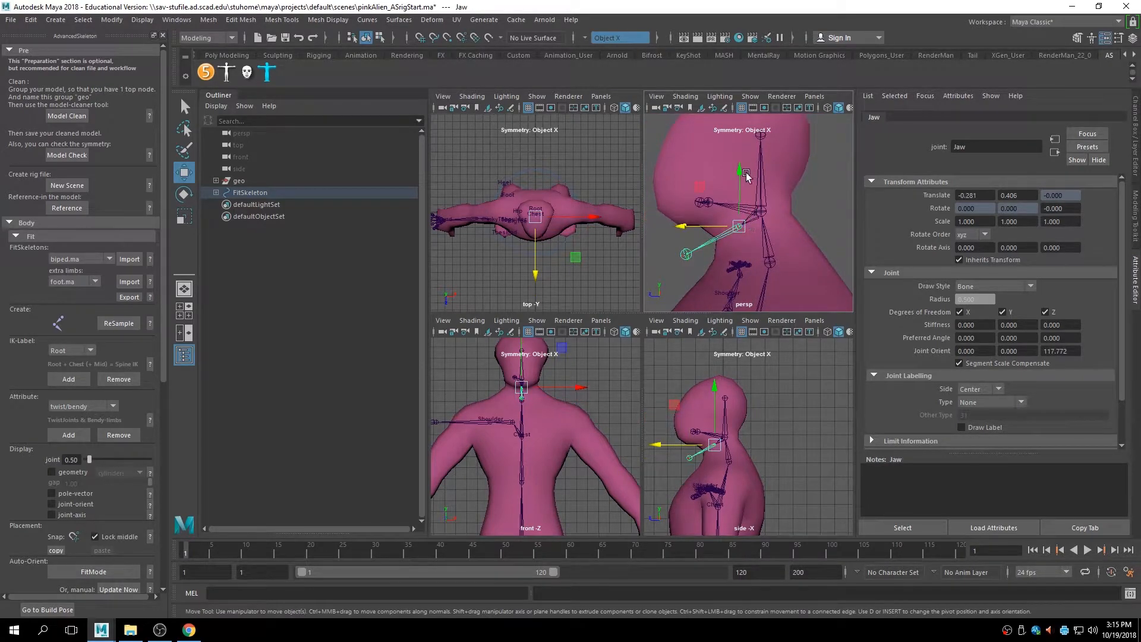
pyautogui.keyDown('alt'); pyautogui.moveTo(781, 200); pyautogui.dragTo(746, 214, button='right'); pyautogui.keyUp('alt')
pyautogui.moveTo(742, 172); pyautogui.dragTo(744, 145)
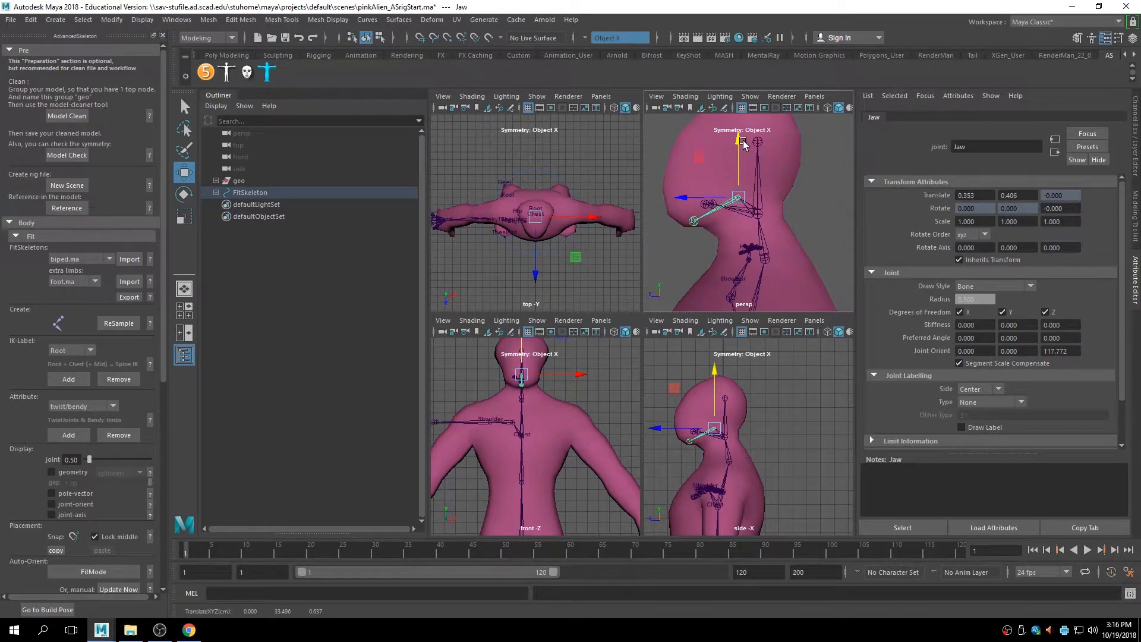
pyautogui.moveTo(714, 374); pyautogui.dragTo(715, 371)
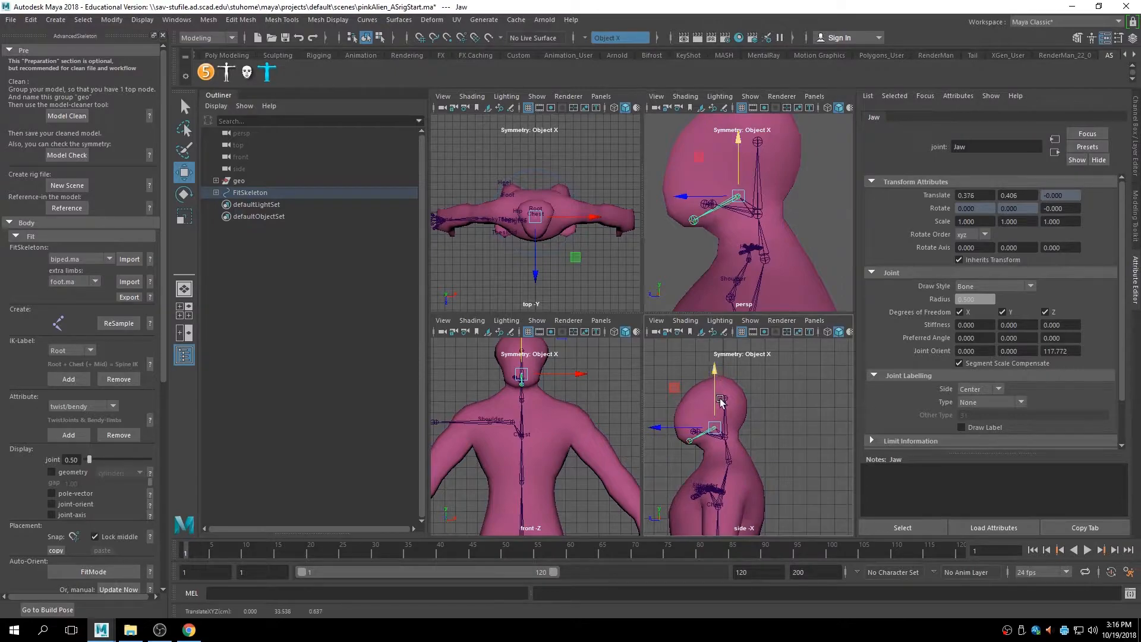
pyautogui.keyDown('alt'); pyautogui.moveTo(728, 433); pyautogui.dragTo(756, 471, button='right'); pyautogui.keyUp('alt')
pyautogui.keyDown('alt'); pyautogui.moveTo(720, 452); pyautogui.dragTo(752, 451, button='middle'); pyautogui.keyUp('alt')
pyautogui.moveTo(727, 371); pyautogui.dragTo(728, 363)
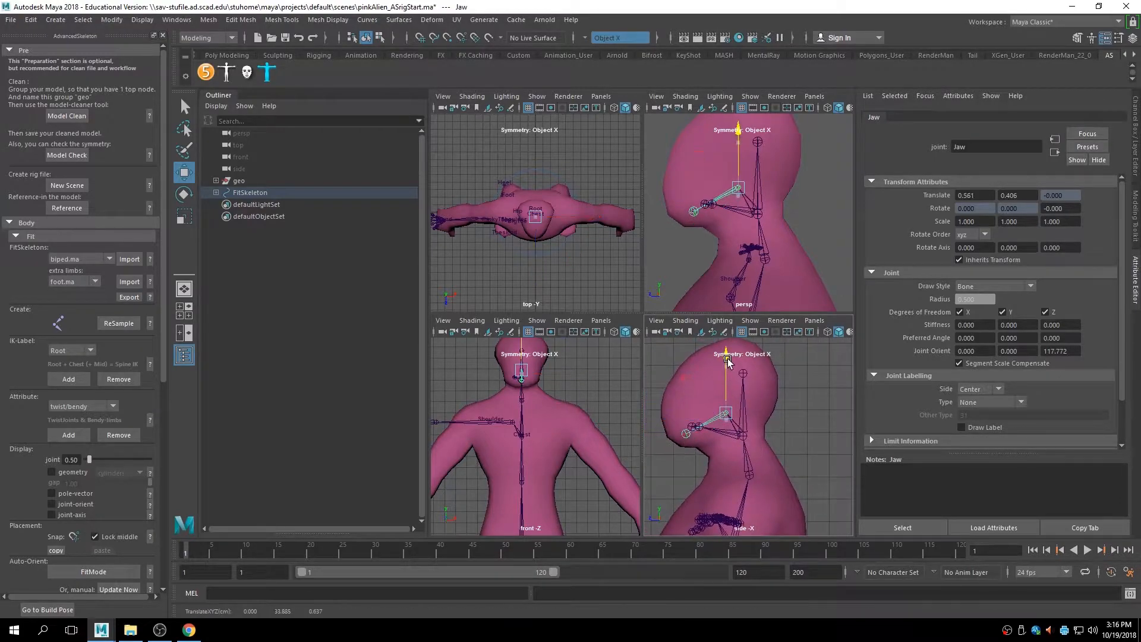
# Try to bring the JawEnd joint forward to the chin and lower it slightly.
pyautogui.moveTo(666, 414); pyautogui.dragTo(647, 438)
pyautogui.click(687, 434)
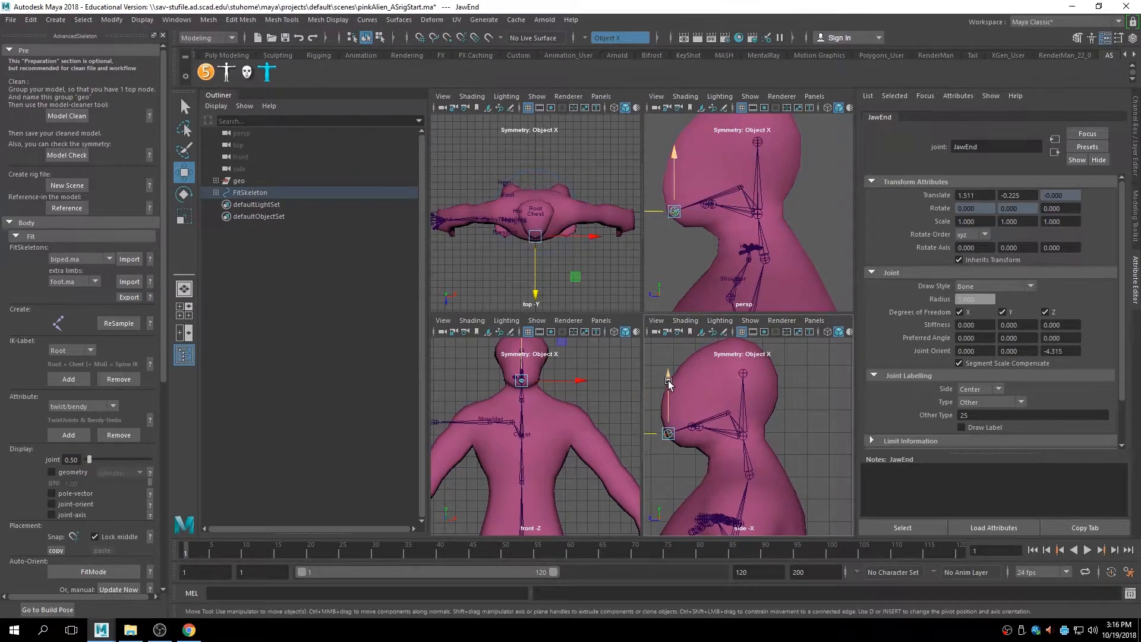
pyautogui.moveTo(668, 381); pyautogui.dragTo(687, 347)
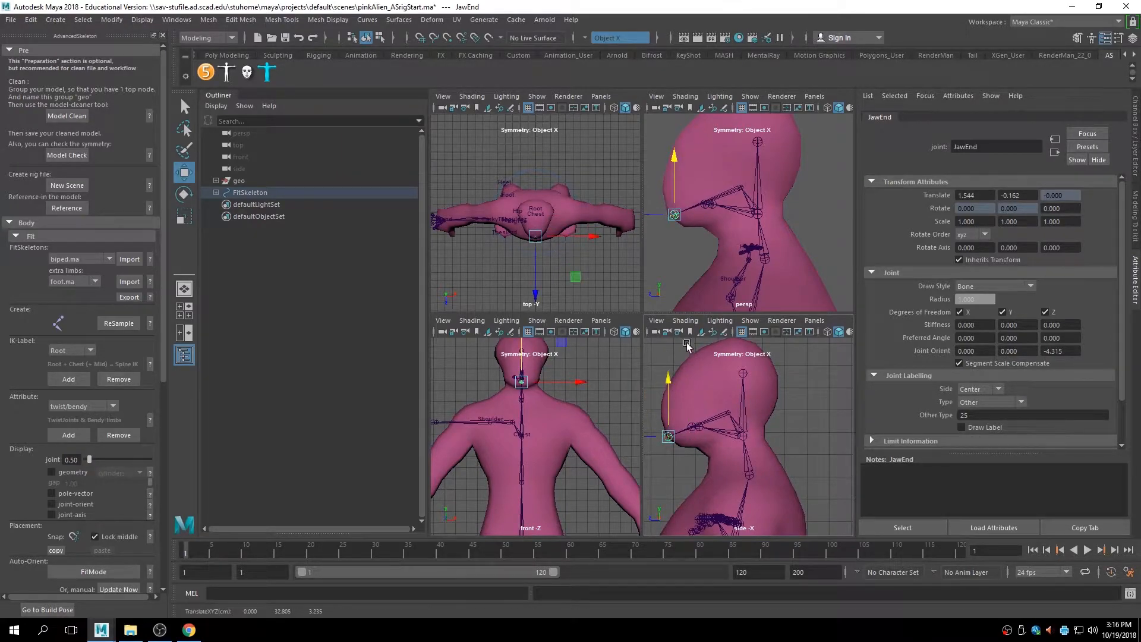
# Delete the jaw and eye joints from the head.
pyautogui.click(743, 189)
pyautogui.click(737, 232)
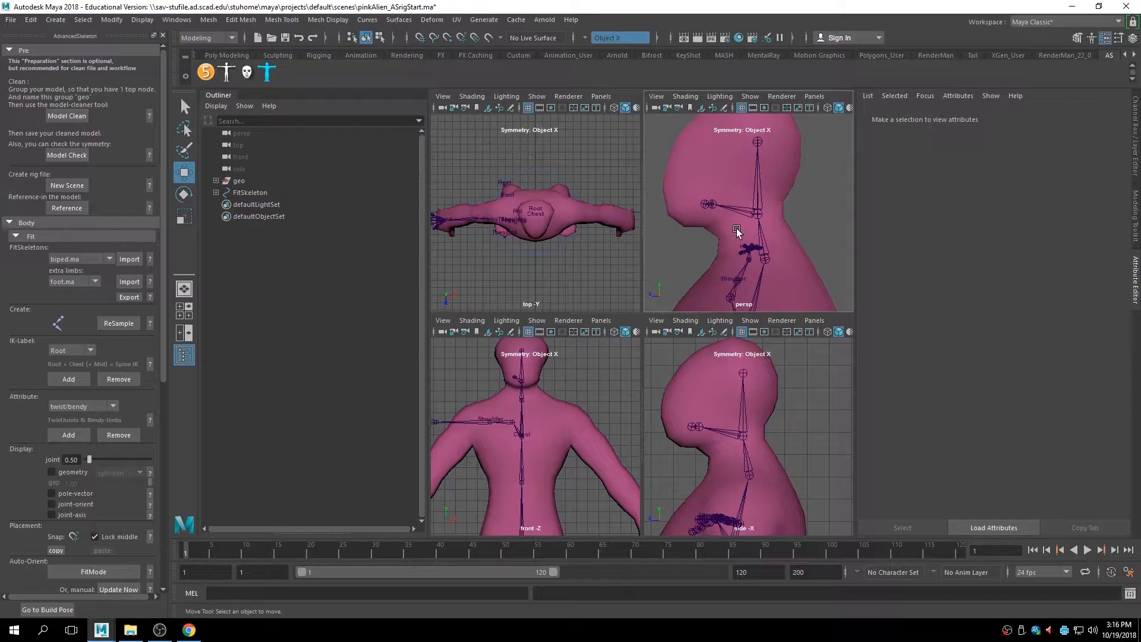
pyautogui.keyDown('alt'); pyautogui.moveTo(736, 230); pyautogui.dragTo(711, 204); pyautogui.keyUp('alt')
pyautogui.click(736, 216)
pyautogui.click(692, 223)
# Raise the HeadEnd joint to the top of the skull.
pyautogui.click(764, 145)
pyautogui.keyDown('alt'); pyautogui.moveTo(763, 145); pyautogui.dragTo(726, 245, button='middle'); pyautogui.keyUp('alt')
pyautogui.keyDown('alt'); pyautogui.moveTo(726, 246); pyautogui.dragTo(726, 139); pyautogui.keyUp('alt')
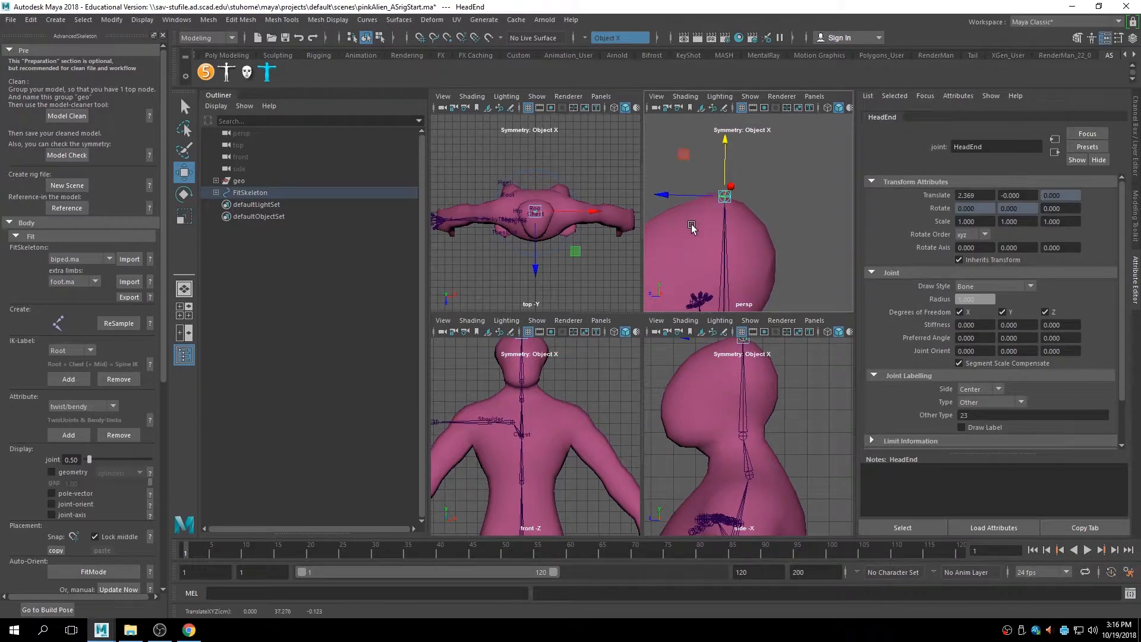
# Move the Scapula joint outward from the spine and adjust its depth within the upper torso.
pyautogui.keyDown('alt'); pyautogui.moveTo(692, 226); pyautogui.dragTo(747, 157, button='middle'); pyautogui.keyUp('alt')
pyautogui.scroll(-5, 746, 178)
pyautogui.keyDown('alt'); pyautogui.moveTo(742, 203); pyautogui.dragTo(836, 239); pyautogui.keyUp('alt')
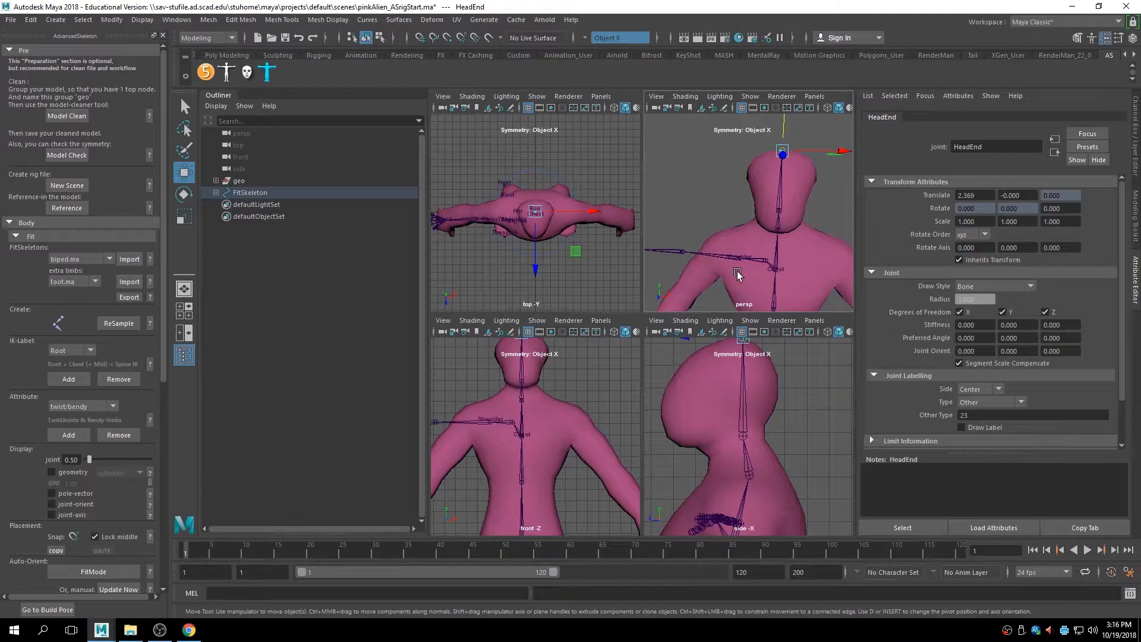
pyautogui.keyDown('alt'); pyautogui.moveTo(737, 271); pyautogui.dragTo(735, 206, button='middle'); pyautogui.keyUp('alt')
pyautogui.keyDown('alt'); pyautogui.moveTo(735, 206); pyautogui.dragTo(804, 212, button='right'); pyautogui.keyUp('alt')
pyautogui.keyDown('alt'); pyautogui.moveTo(756, 177); pyautogui.dragTo(723, 237, button='middle'); pyautogui.keyUp('alt')
pyautogui.click(753, 234)
pyautogui.keyDown('alt'); pyautogui.moveTo(752, 256); pyautogui.dragTo(785, 255); pyautogui.keyUp('alt')
pyautogui.keyDown('alt'); pyautogui.moveTo(506, 477); pyautogui.dragTo(530, 427, button='middle'); pyautogui.keyUp('alt')
pyautogui.keyDown('alt'); pyautogui.moveTo(490, 265); pyautogui.dragTo(519, 258); pyautogui.keyUp('alt')
pyautogui.keyDown('alt'); pyautogui.moveTo(731, 270); pyautogui.dragTo(597, 199); pyautogui.keyUp('alt')
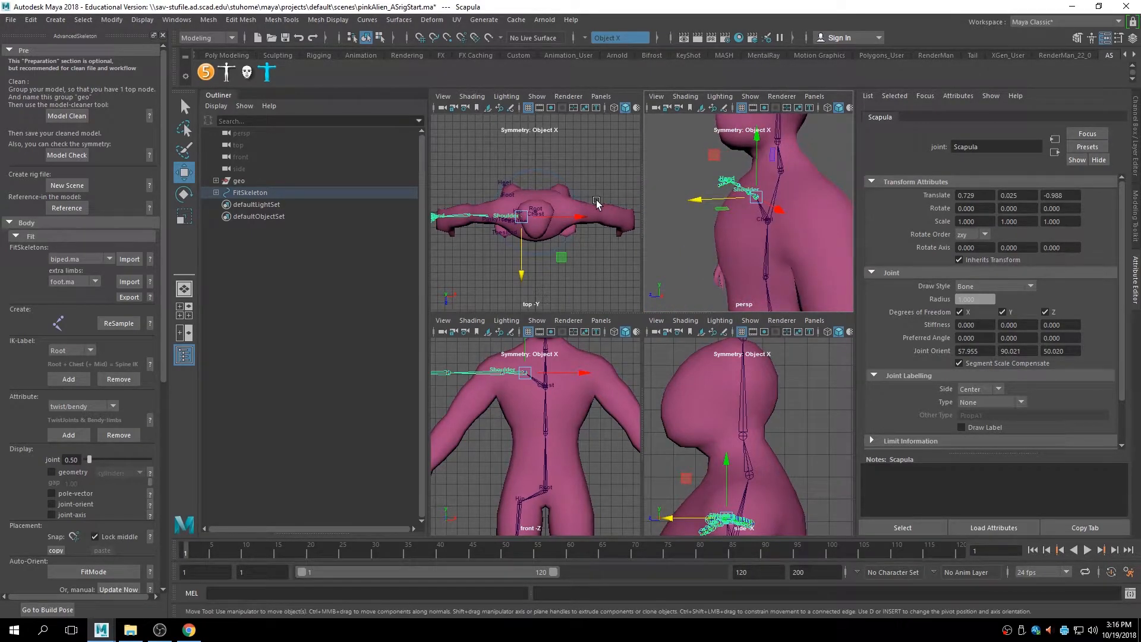
pyautogui.keyDown('alt'); pyautogui.moveTo(753, 239); pyautogui.dragTo(846, 237); pyautogui.keyUp('alt')
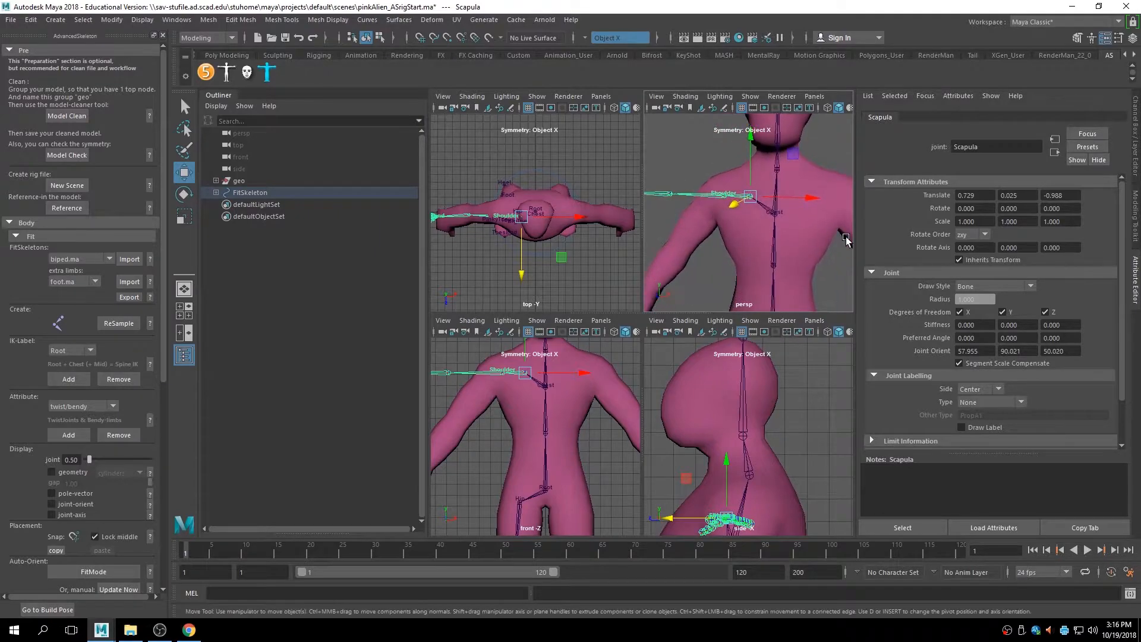
# Move the Shoulder joint up, outward and back into the mesh's shoulder, to a translate of about 1.165, -0.313, 0.396.
pyautogui.keyDown('alt'); pyautogui.moveTo(770, 216); pyautogui.dragTo(802, 217, button='right'); pyautogui.keyUp('alt')
pyautogui.click(720, 191)
pyautogui.click(716, 190)
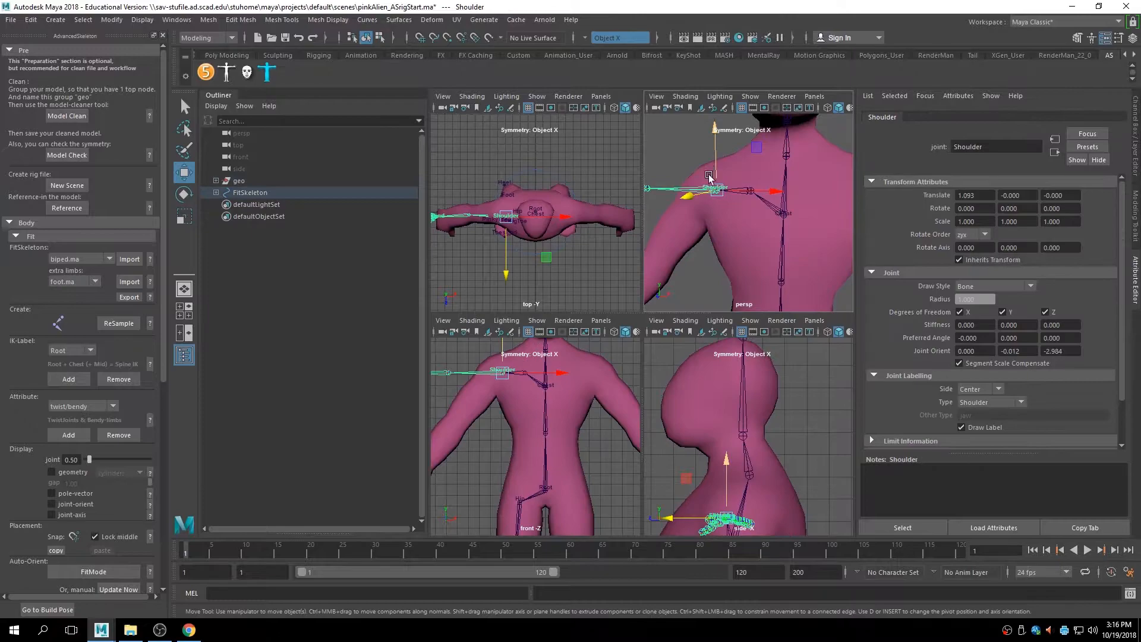
pyautogui.keyDown('alt'); pyautogui.moveTo(712, 169); pyautogui.dragTo(773, 210, button='middle'); pyautogui.keyUp('alt')
pyautogui.keyDown('alt'); pyautogui.moveTo(774, 210); pyautogui.dragTo(763, 196, button='right'); pyautogui.keyUp('alt')
pyautogui.moveTo(765, 195); pyautogui.dragTo(765, 181)
pyautogui.moveTo(824, 213); pyautogui.dragTo(823, 214)
pyautogui.keyDown('alt'); pyautogui.moveTo(811, 226); pyautogui.dragTo(792, 240); pyautogui.keyUp('alt')
pyautogui.keyDown('alt'); pyautogui.moveTo(678, 502); pyautogui.dragTo(654, 420, button='middle'); pyautogui.keyUp('alt')
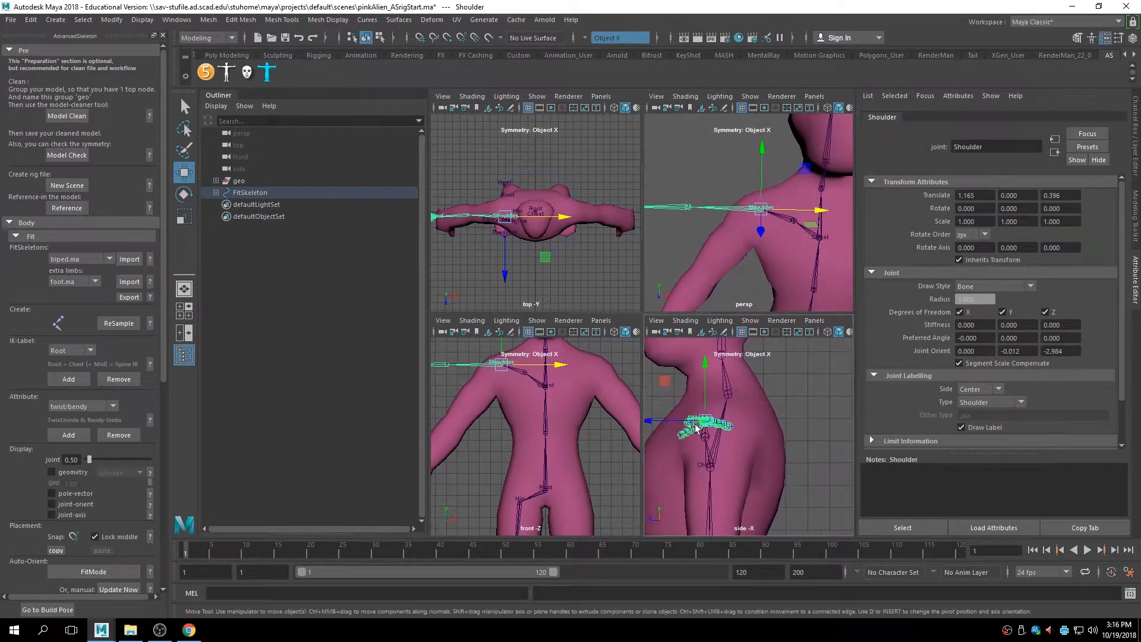
pyautogui.moveTo(654, 420); pyautogui.dragTo(666, 420)
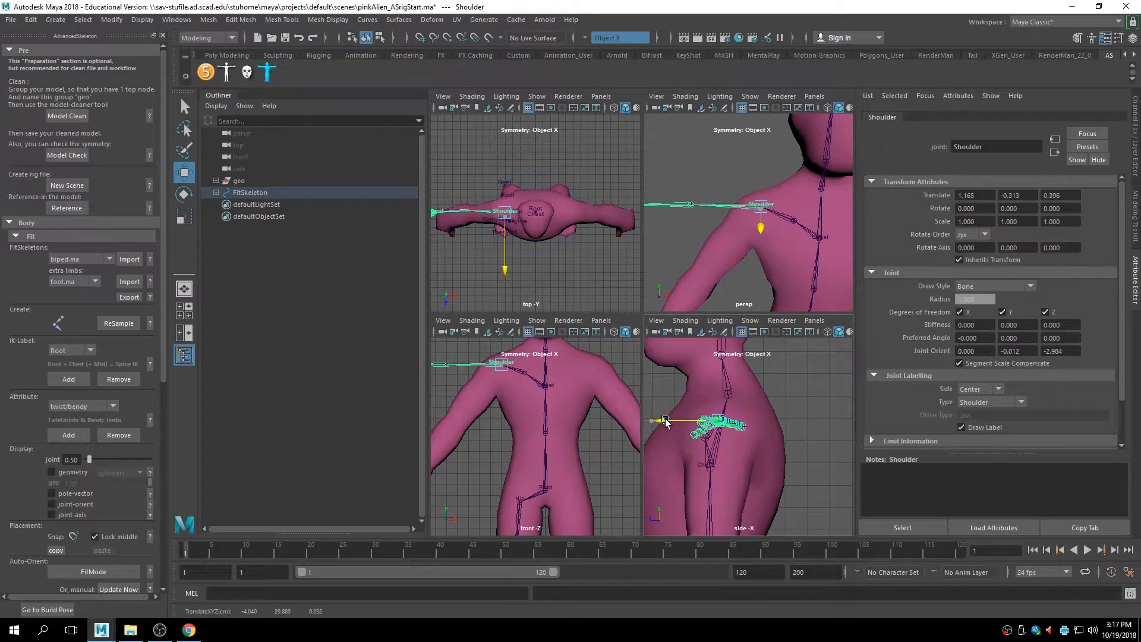
# Create a new orthographic Right camera and show its view in the side panel.
pyautogui.press('space')
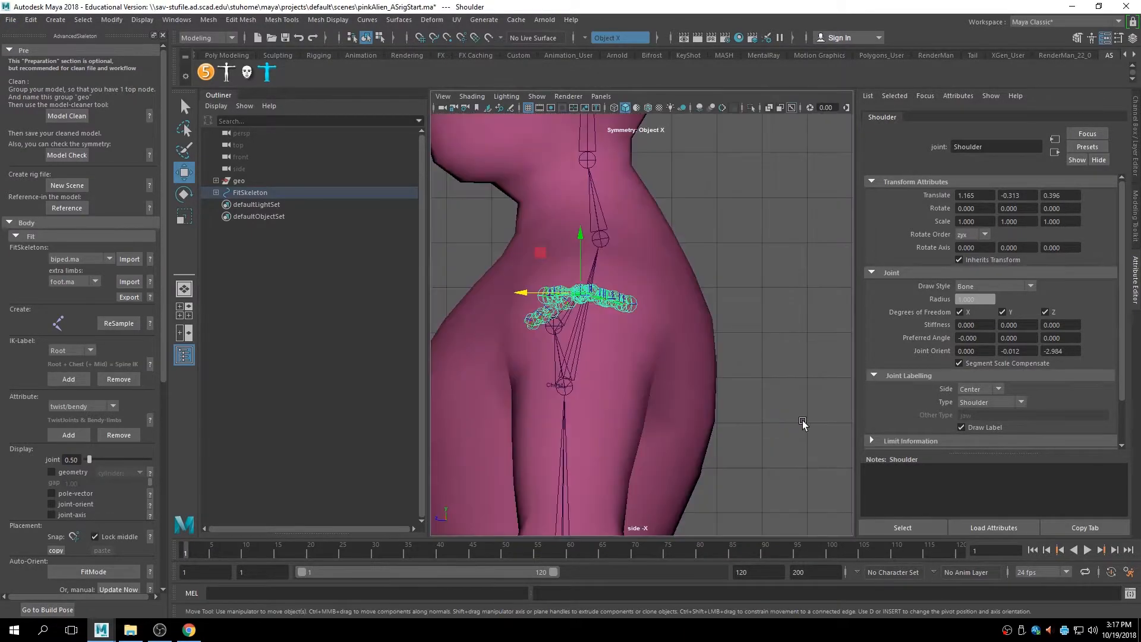
pyautogui.scroll(-3, 618, 315)
pyautogui.click(600, 96)
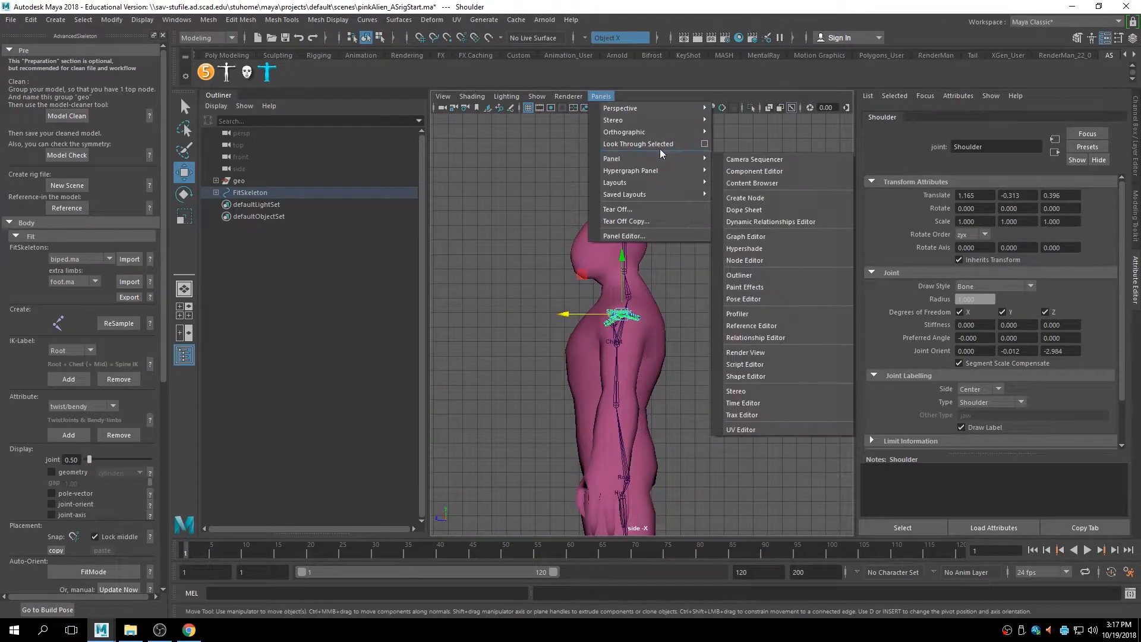
pyautogui.moveTo(659, 132)
pyautogui.moveTo(741, 173)
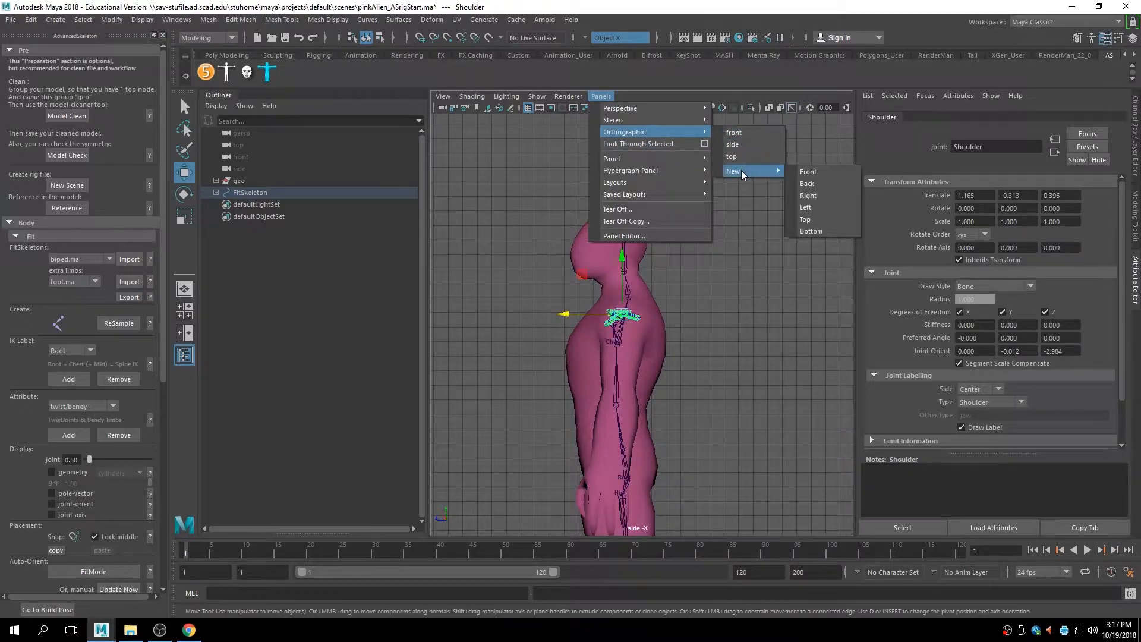
pyautogui.click(813, 194)
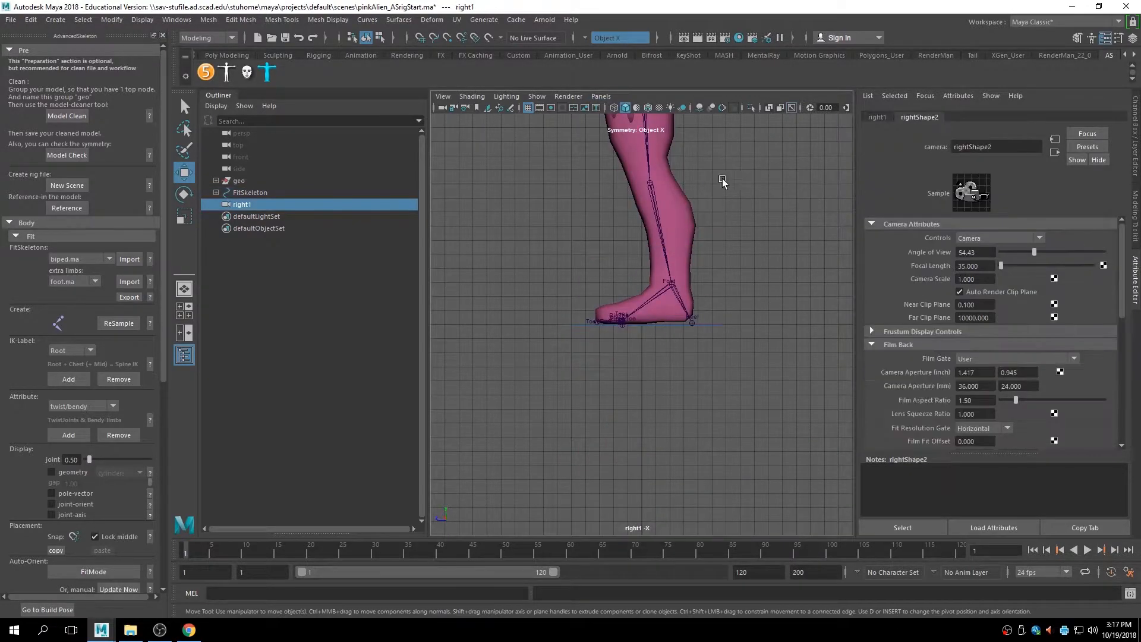
# Create a new orthographic Left camera for the side panel and restore the four-view layout.
pyautogui.click(601, 96)
pyautogui.moveTo(654, 133)
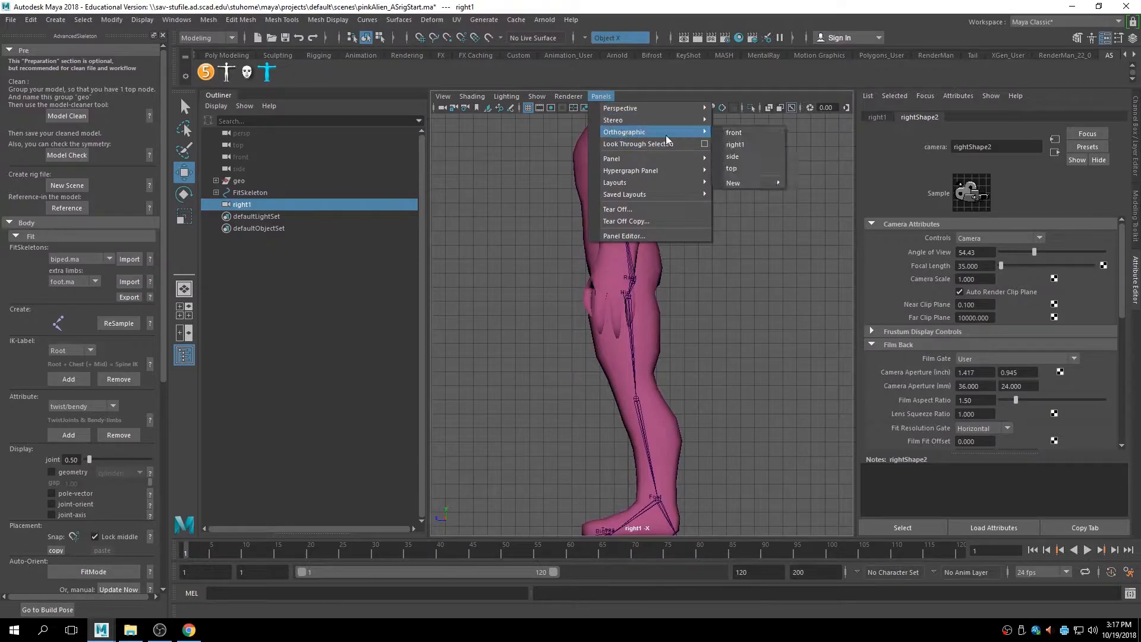
pyautogui.moveTo(747, 179)
pyautogui.click(802, 219)
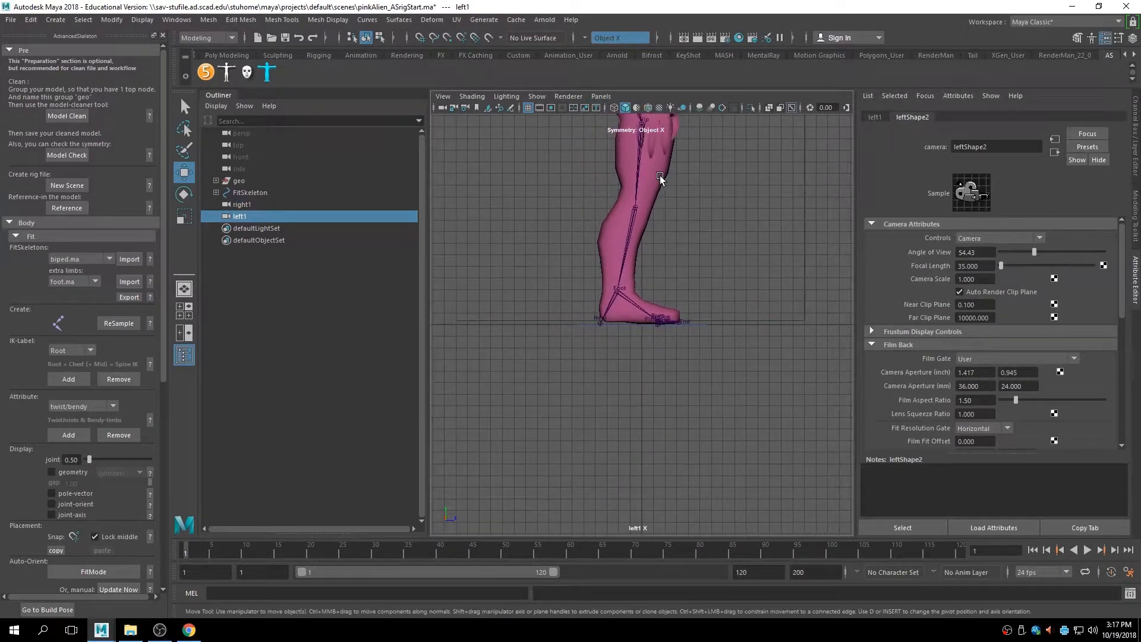
pyautogui.scroll(-5, 647, 380)
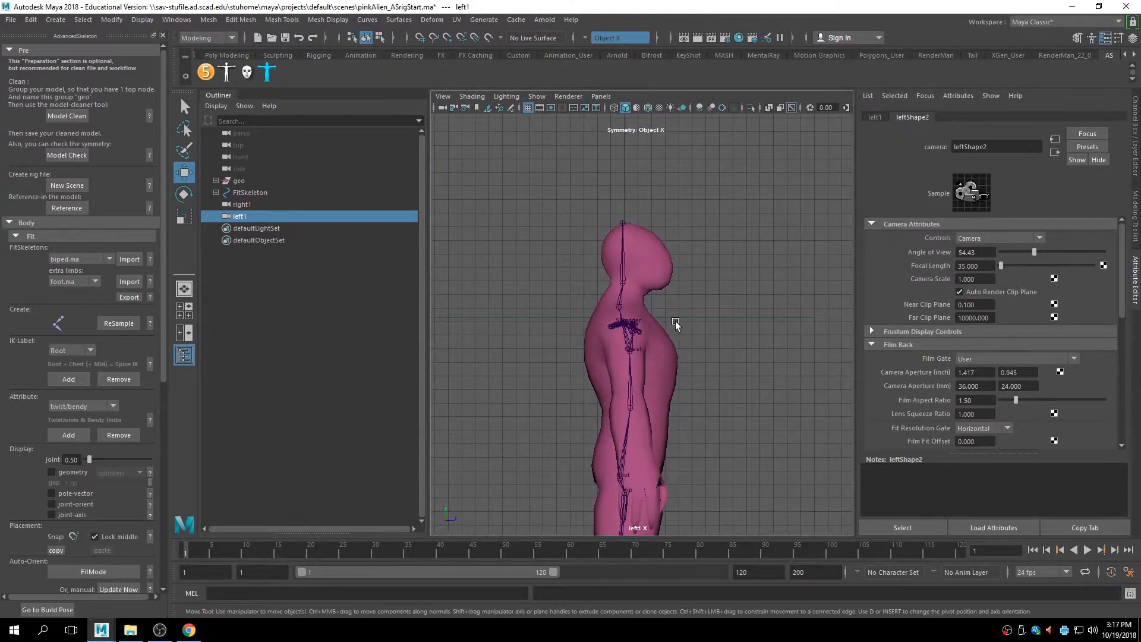
pyautogui.press('space')
# Rotate the Shoulder joint downward so the arm chain runs along the character's lowered arm.
pyautogui.scroll(2, 732, 205)
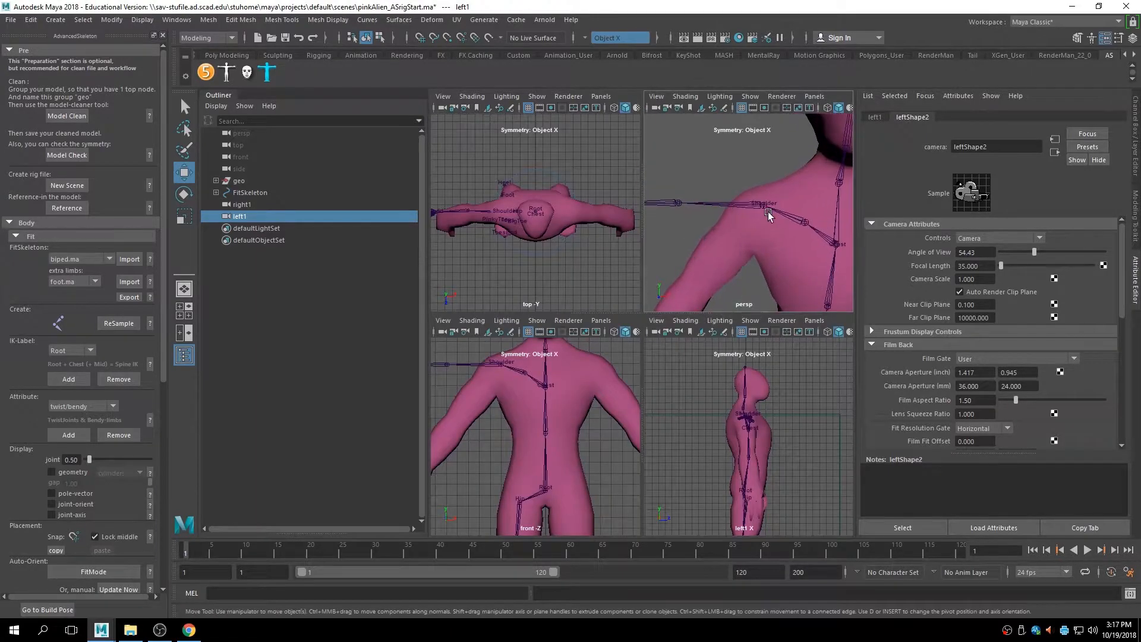
pyautogui.click(763, 204)
pyautogui.scroll(8, 777, 499)
pyautogui.keyDown('alt'); pyautogui.moveTo(777, 498); pyautogui.dragTo(726, 491, button='right'); pyautogui.keyUp('alt')
pyautogui.keyDown('alt'); pyautogui.moveTo(725, 491); pyautogui.dragTo(751, 438); pyautogui.keyUp('alt')
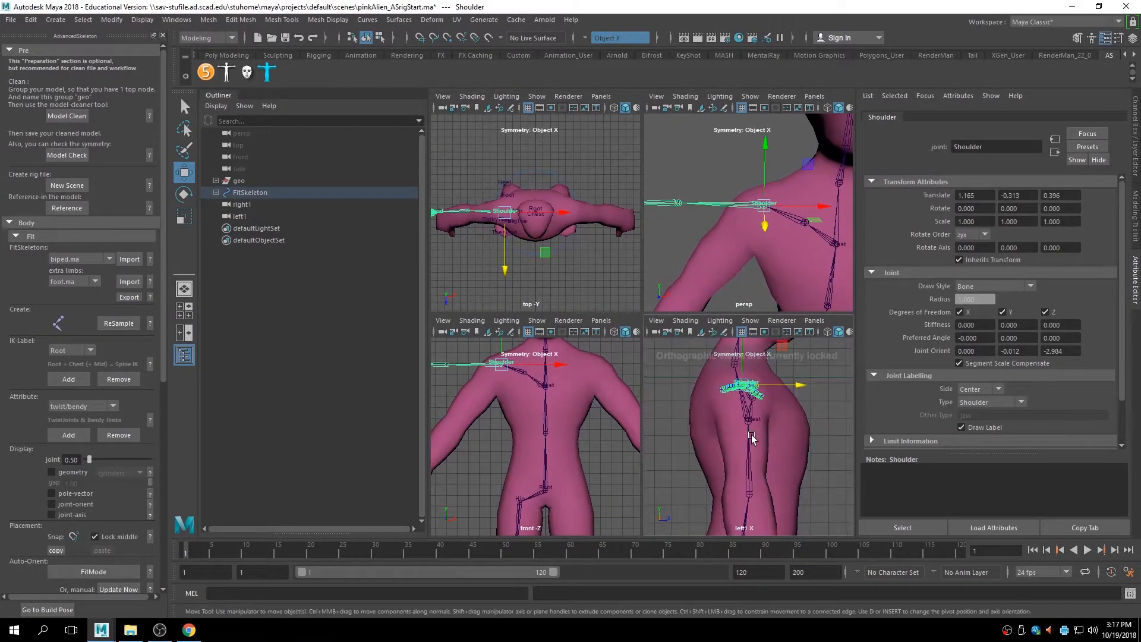
pyautogui.moveTo(735, 236)
pyautogui.keyDown('alt'); pyautogui.mouseDown()
pyautogui.moveTo(665, 237)
pyautogui.moveTo(743, 237)
pyautogui.mouseUp(); pyautogui.keyUp('alt')
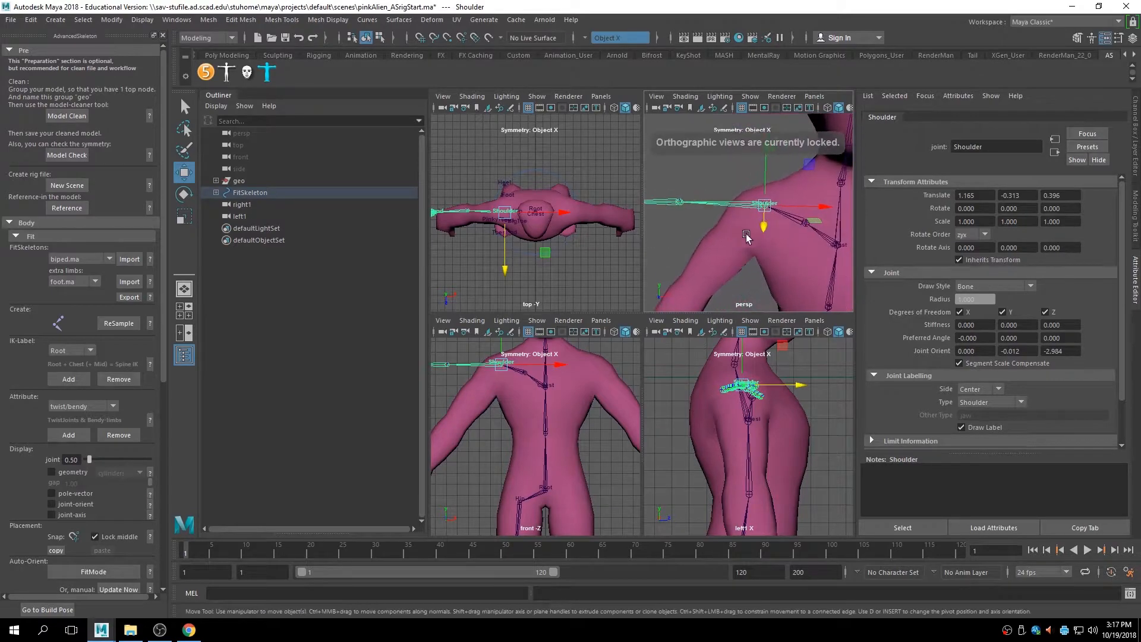
pyautogui.keyDown('alt'); pyautogui.moveTo(743, 237); pyautogui.dragTo(649, 238, button='right'); pyautogui.keyUp('alt')
pyautogui.keyDown('alt'); pyautogui.moveTo(682, 239); pyautogui.dragTo(706, 239, button='middle'); pyautogui.keyUp('alt')
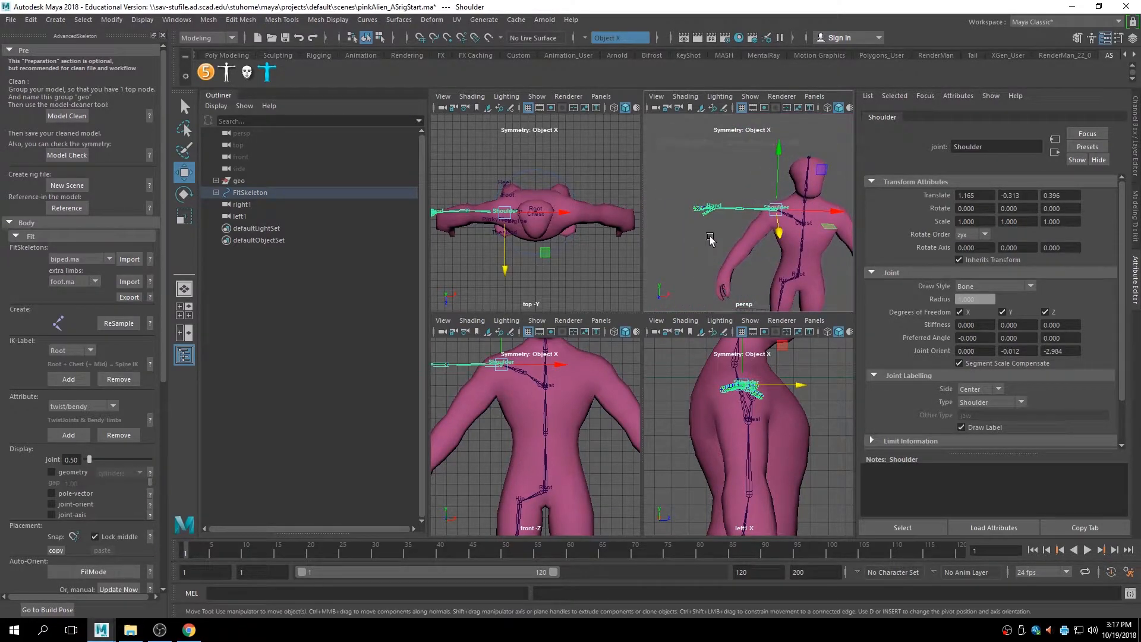
pyautogui.press('e')
pyautogui.moveTo(757, 163); pyautogui.dragTo(783, 298)
pyautogui.scroll(3, 783, 297)
pyautogui.keyDown('alt'); pyautogui.moveTo(779, 258); pyautogui.dragTo(784, 187, button='middle'); pyautogui.keyUp('alt')
pyautogui.click(808, 227)
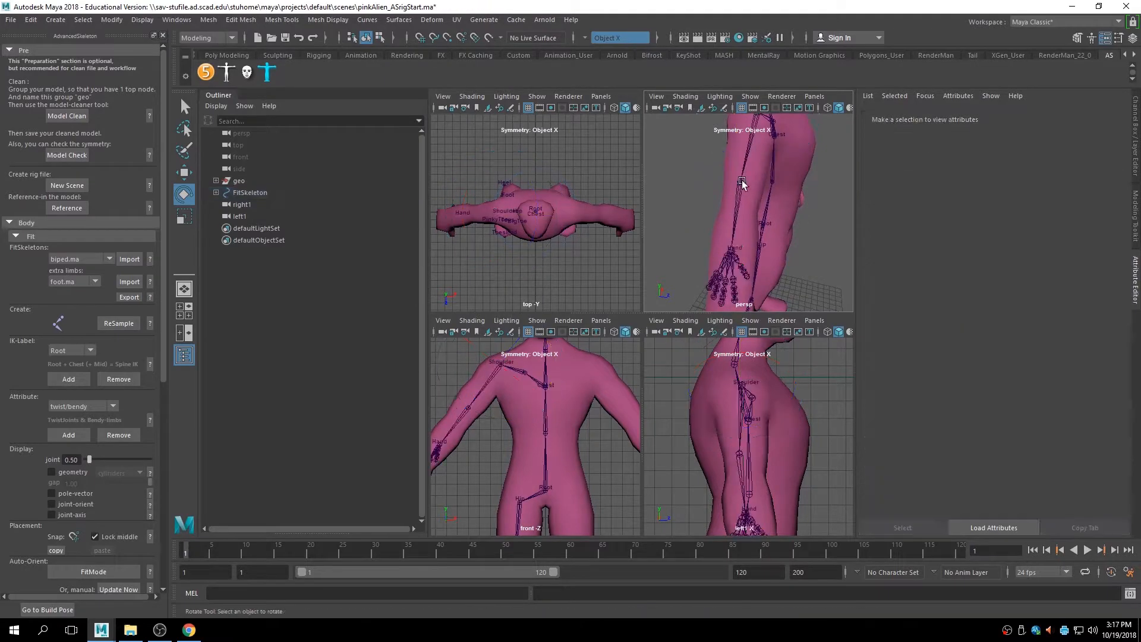
# Move the Elbow joint down and outward to the mesh's elbow, to a translate of about 3.464, 0.030, 0.068.
pyautogui.click(739, 180)
pyautogui.keyDown('alt'); pyautogui.moveTo(740, 180); pyautogui.dragTo(725, 228); pyautogui.keyUp('alt')
pyautogui.press('w')
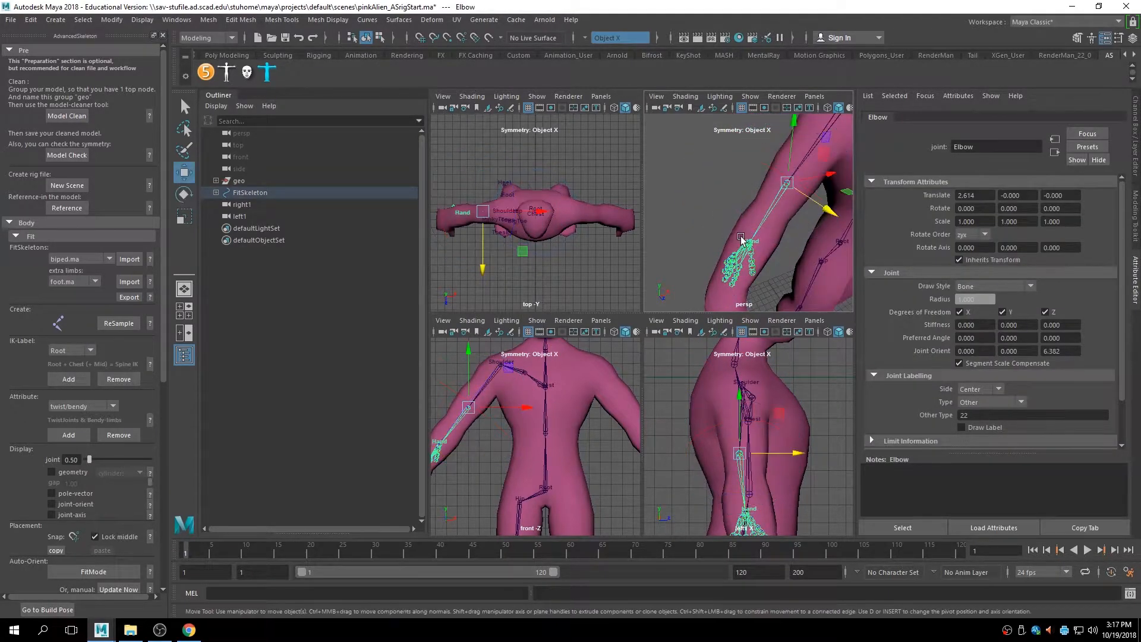
pyautogui.scroll(-3, 729, 184)
pyautogui.keyDown('alt'); pyautogui.moveTo(730, 184); pyautogui.dragTo(727, 192, button='middle'); pyautogui.keyUp('alt')
pyautogui.keyDown('alt'); pyautogui.moveTo(480, 430); pyautogui.dragTo(581, 426, button='middle'); pyautogui.keyUp('alt')
pyautogui.scroll(-1, 581, 425)
pyautogui.moveTo(568, 361); pyautogui.dragTo(568, 375)
pyautogui.moveTo(620, 423); pyautogui.dragTo(609, 423)
pyautogui.keyDown('alt'); pyautogui.moveTo(743, 218); pyautogui.dragTo(847, 233); pyautogui.keyUp('alt')
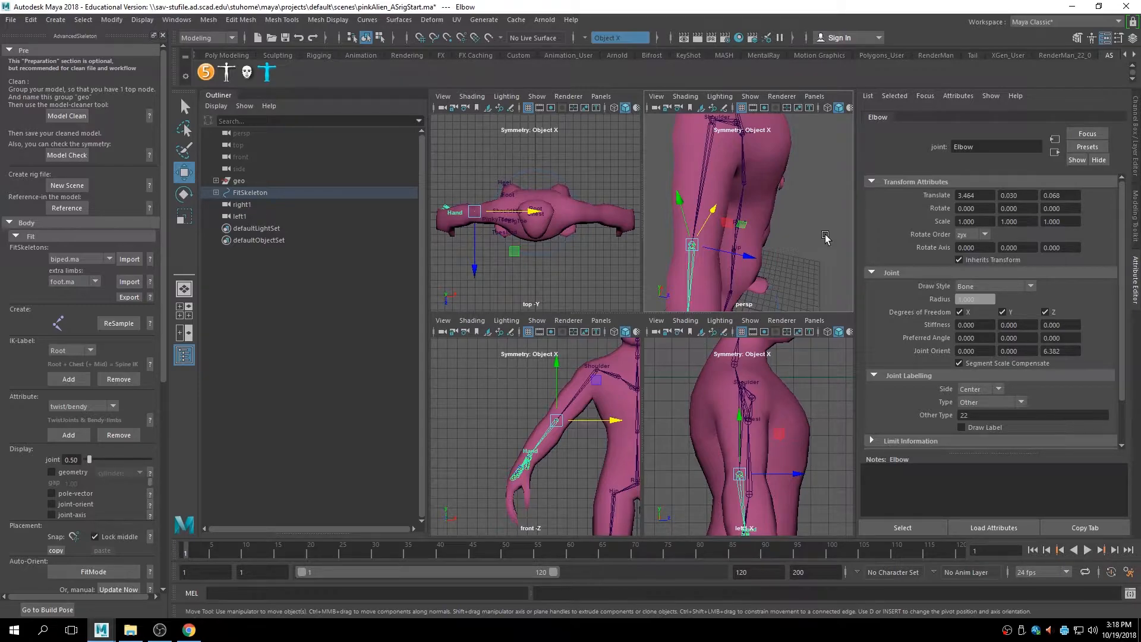
# Display the fit skeleton's pole-vector visualizers, examine the limb directions from the side, and hide the visualizers again.
pyautogui.scroll(-3, 105, 501)
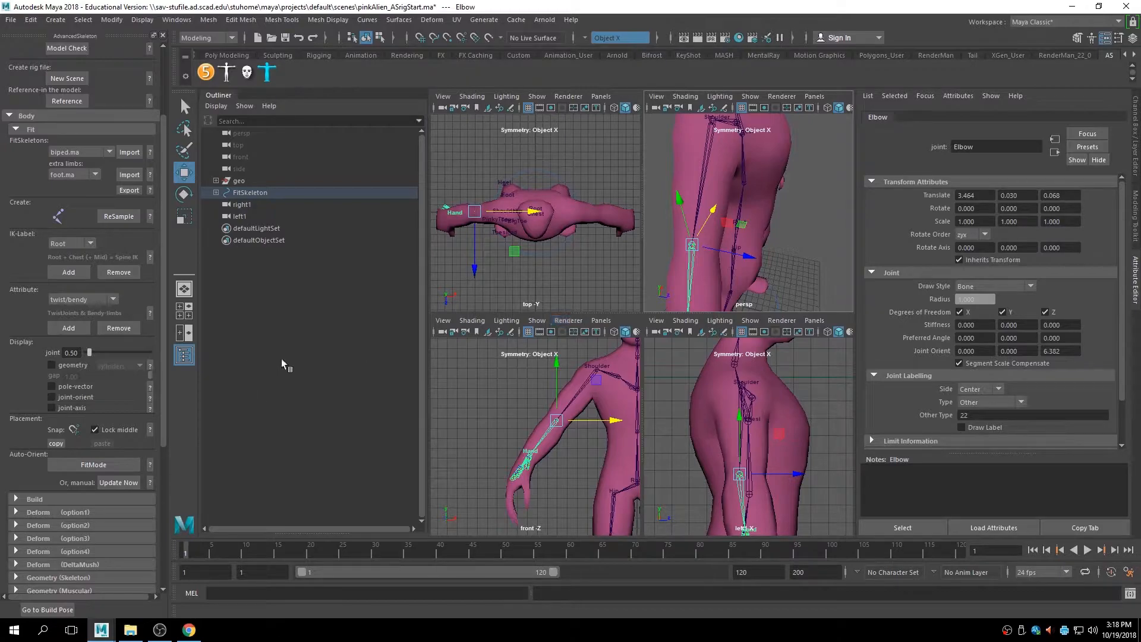
pyautogui.keyDown('alt'); pyautogui.moveTo(720, 260); pyautogui.dragTo(746, 247); pyautogui.keyUp('alt')
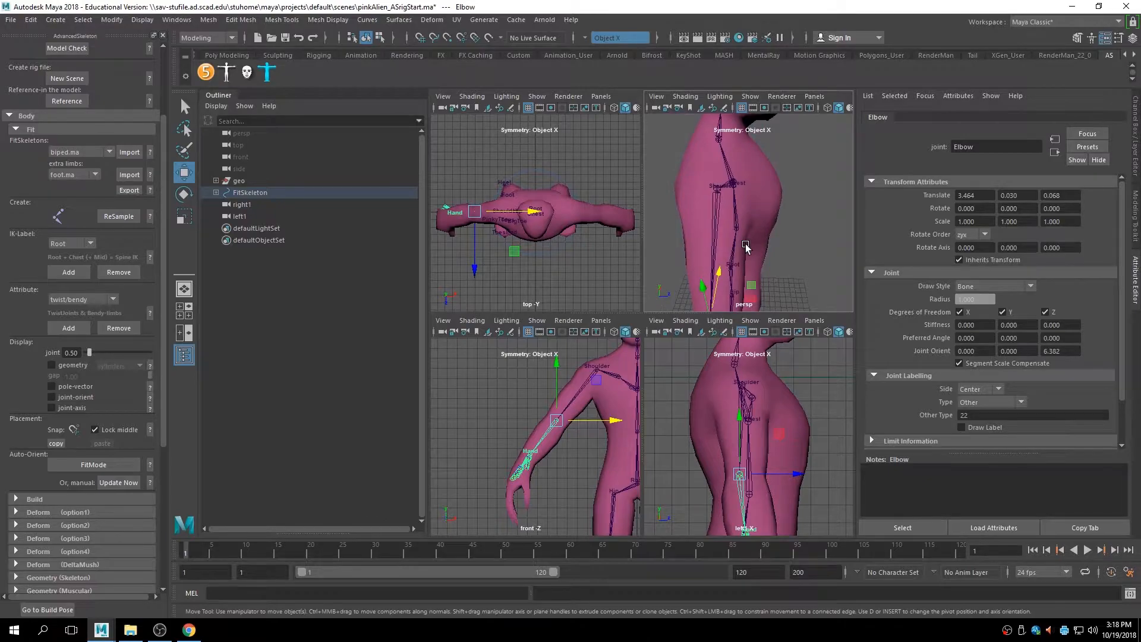
pyautogui.keyDown('alt'); pyautogui.moveTo(764, 244); pyautogui.dragTo(739, 254, button='right'); pyautogui.keyUp('alt')
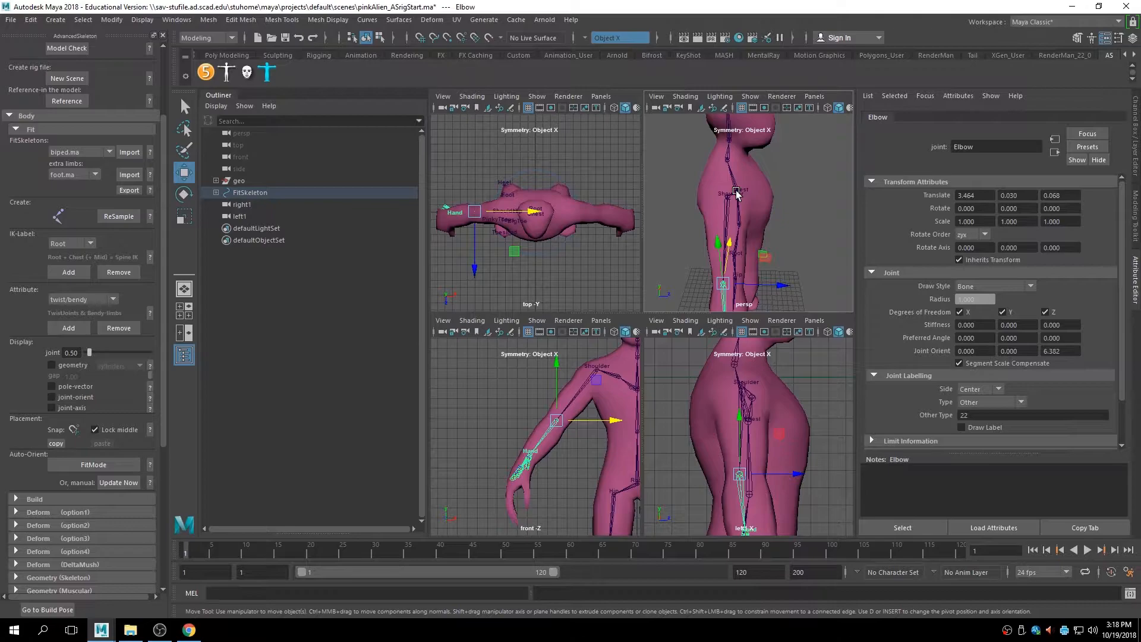
pyautogui.keyDown('alt'); pyautogui.moveTo(748, 216); pyautogui.dragTo(747, 204, button='middle'); pyautogui.keyUp('alt')
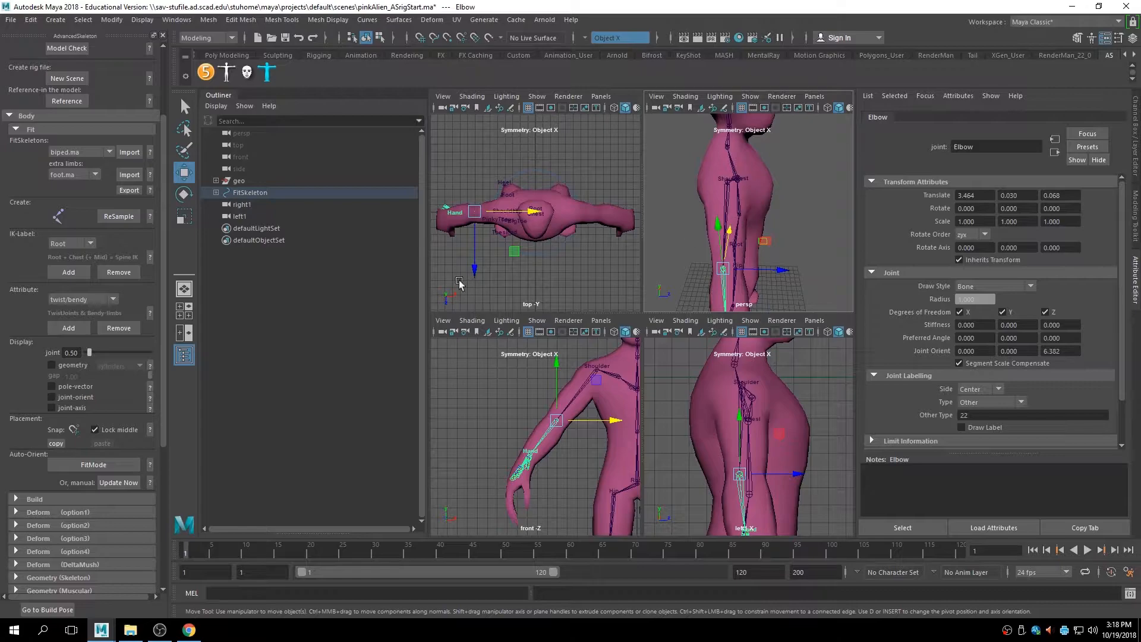
pyautogui.scroll(3, 129, 319)
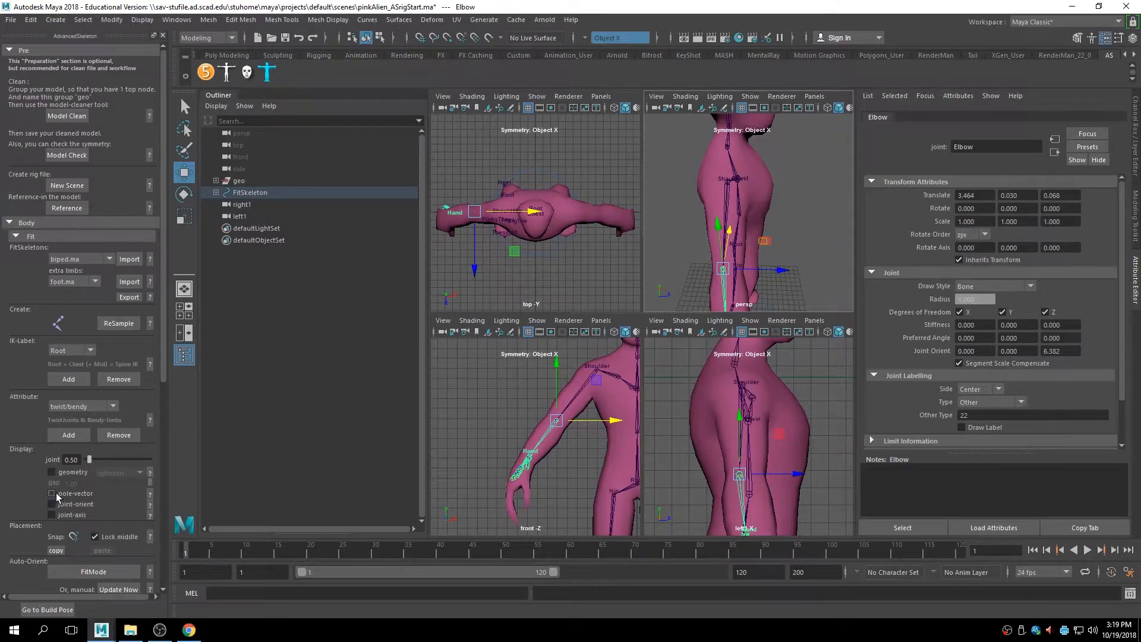
pyautogui.keyDown('alt'); pyautogui.moveTo(803, 265); pyautogui.dragTo(763, 254); pyautogui.keyUp('alt')
pyautogui.keyDown('alt'); pyautogui.moveTo(763, 252); pyautogui.dragTo(732, 100, button='middle'); pyautogui.keyUp('alt')
pyautogui.keyDown('alt'); pyautogui.moveTo(726, 215); pyautogui.dragTo(619, 386); pyautogui.keyUp('alt')
pyautogui.press('space')
pyautogui.click(621, 389)
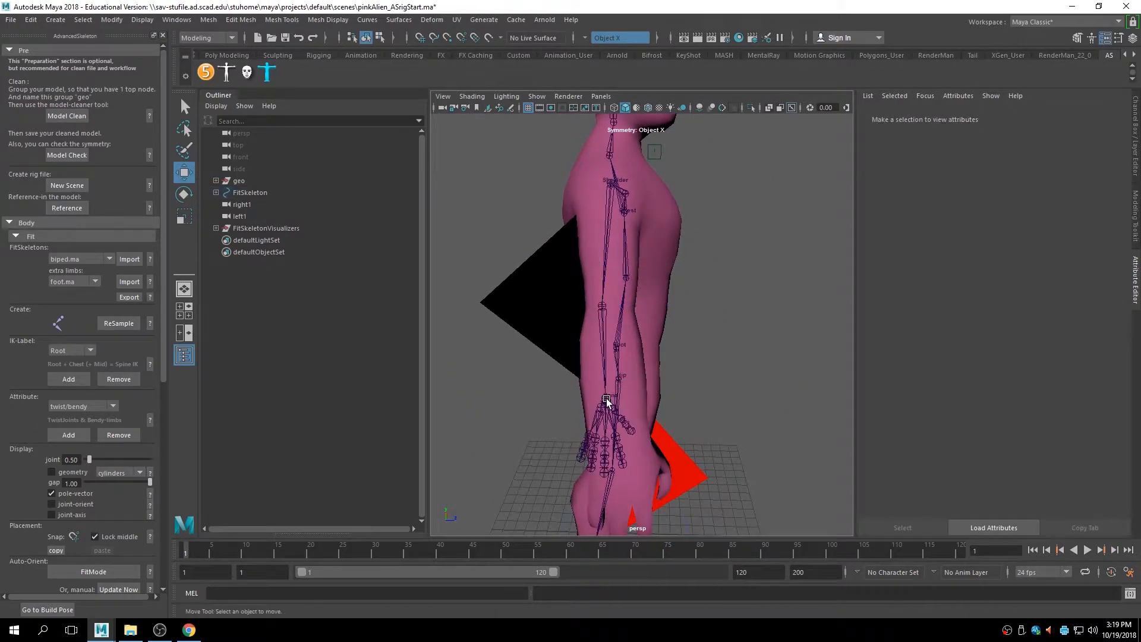
pyautogui.click(52, 493)
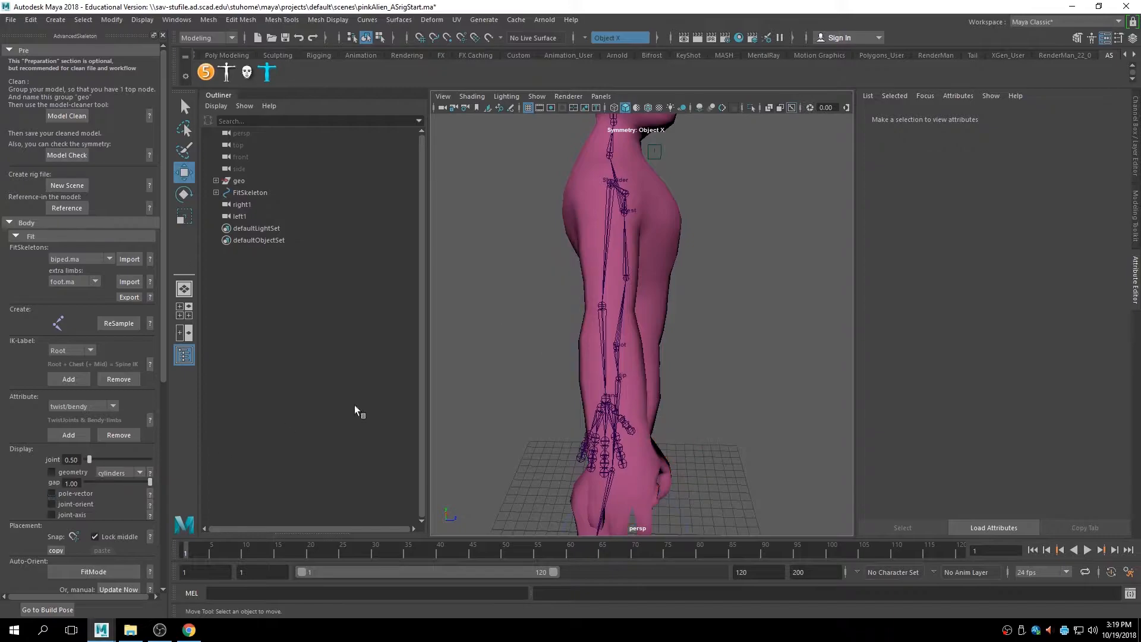
# Move the Wrist joint down, outward and in depth to the mesh's wrist, to a translate of about 2.957, 0.218, -0.128.
pyautogui.click(606, 398)
pyautogui.keyDown('alt'); pyautogui.moveTo(687, 407); pyautogui.dragTo(619, 356); pyautogui.keyUp('alt')
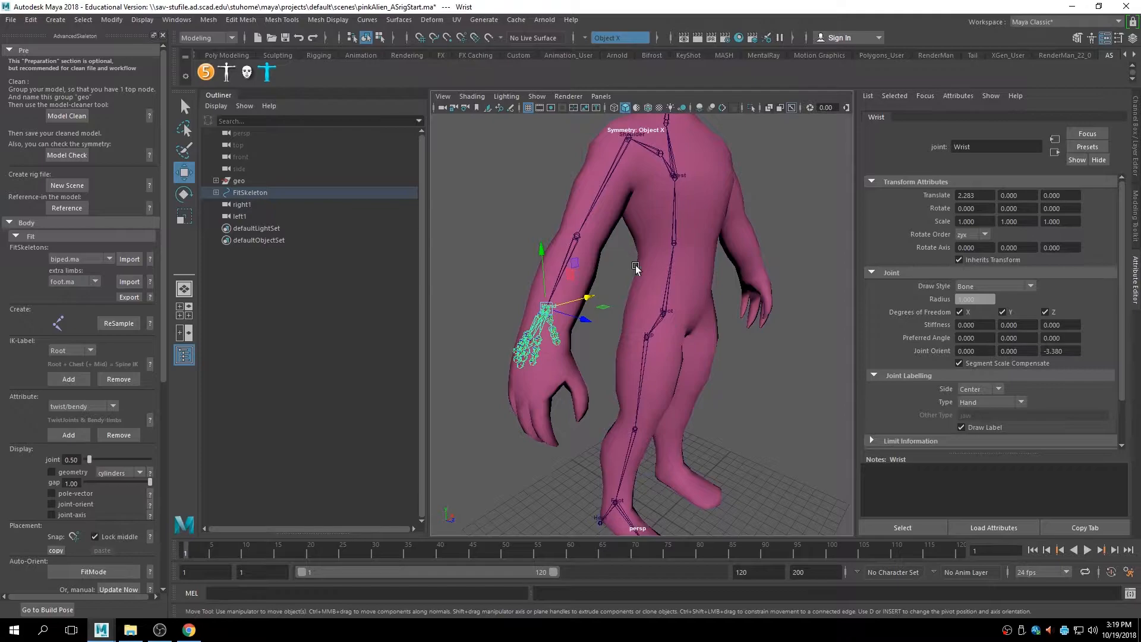
pyautogui.press('space')
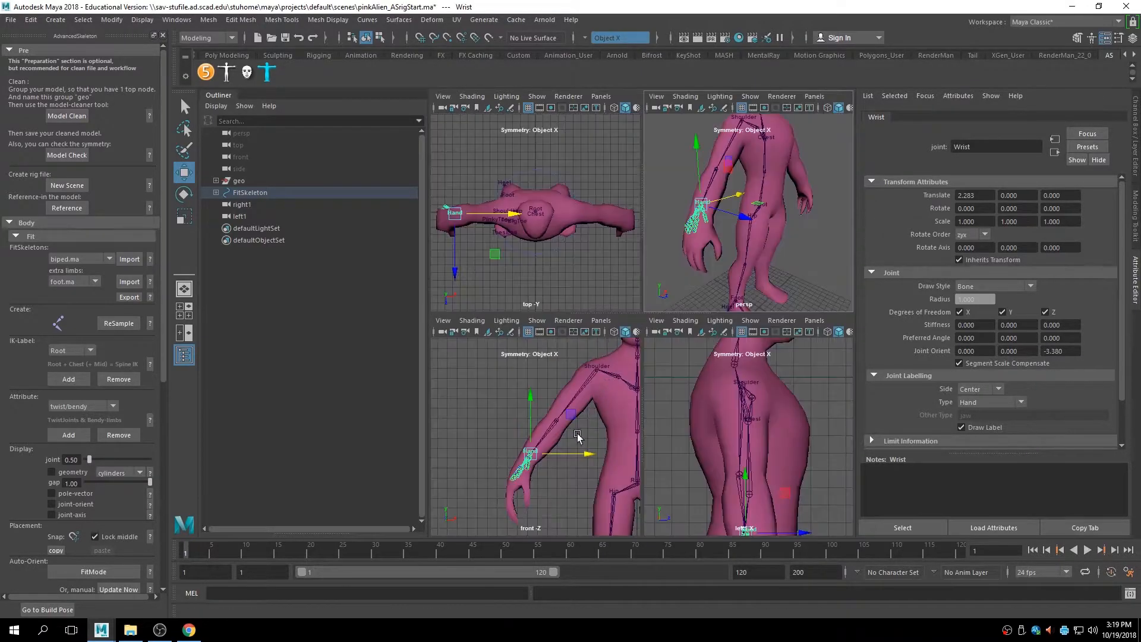
pyautogui.keyDown('alt'); pyautogui.moveTo(574, 506); pyautogui.dragTo(583, 426, button='middle'); pyautogui.keyUp('alt')
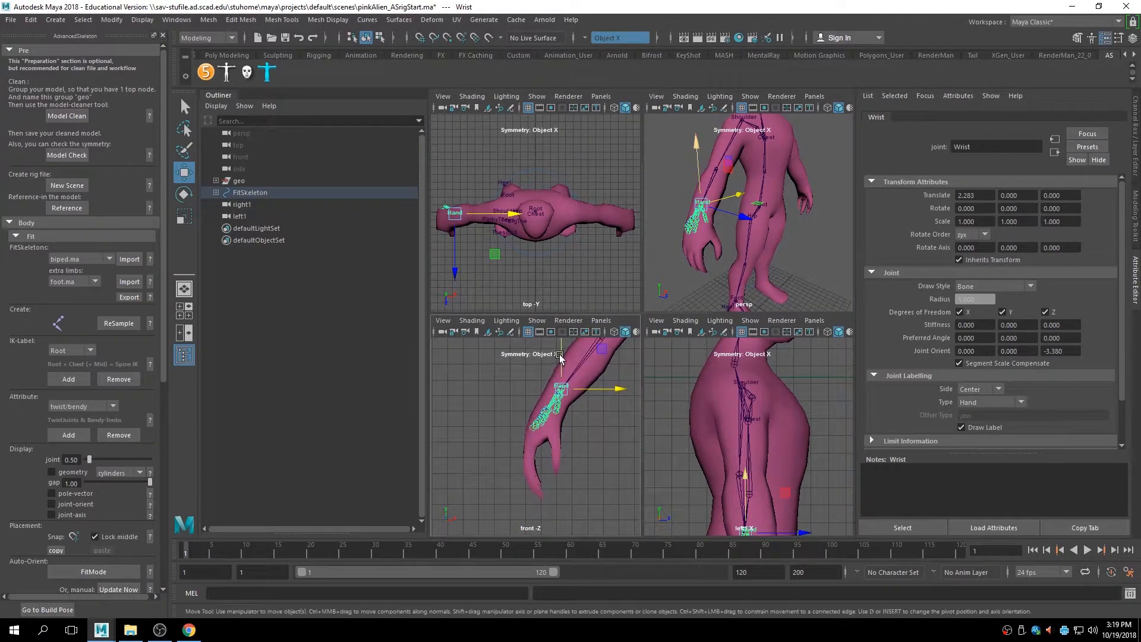
pyautogui.moveTo(559, 392); pyautogui.dragTo(558, 370)
pyautogui.moveTo(605, 403); pyautogui.dragTo(595, 405)
pyautogui.keyDown('alt'); pyautogui.moveTo(706, 214); pyautogui.dragTo(726, 219); pyautogui.keyUp('alt')
pyautogui.keyDown('alt'); pyautogui.moveTo(726, 218); pyautogui.dragTo(799, 224, button='right'); pyautogui.keyUp('alt')
pyautogui.keyDown('alt'); pyautogui.moveTo(799, 224); pyautogui.dragTo(764, 228, button='middle'); pyautogui.keyUp('alt')
pyautogui.moveTo(776, 227); pyautogui.dragTo(707, 252)
pyautogui.keyDown('alt'); pyautogui.moveTo(739, 230); pyautogui.dragTo(740, 251, button='middle'); pyautogui.keyUp('alt')
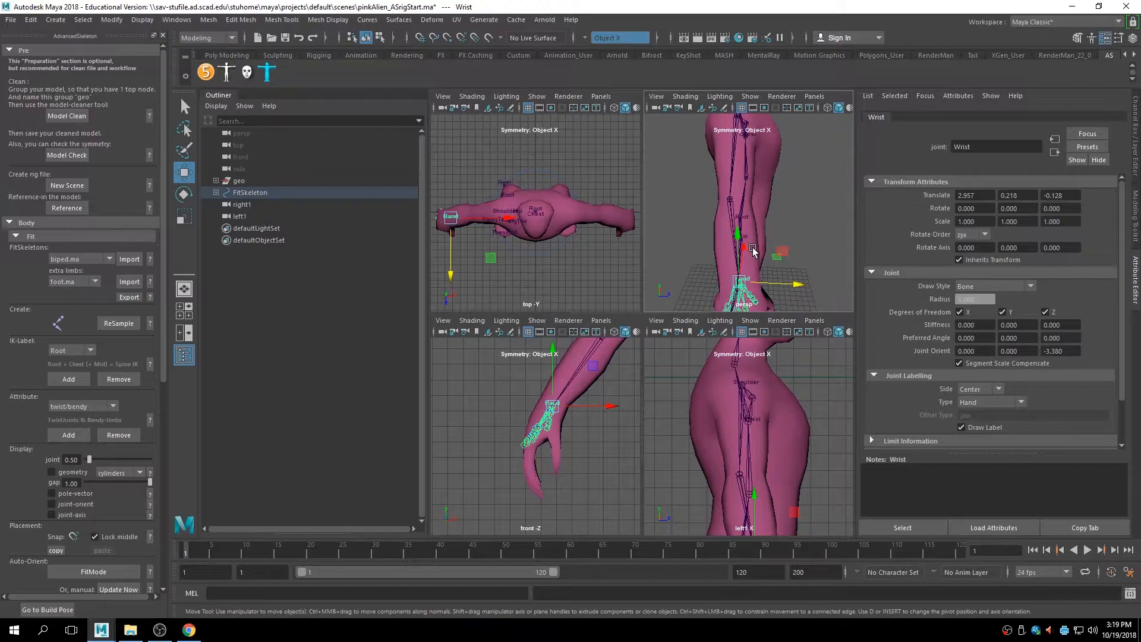
# Move the Cup joint with its pinky chain sideways from the wrist toward the back edge of the hand.
pyautogui.keyDown('alt'); pyautogui.moveTo(765, 253); pyautogui.dragTo(745, 195, button='middle'); pyautogui.keyUp('alt')
pyautogui.keyDown('alt'); pyautogui.moveTo(740, 210); pyautogui.dragTo(771, 233, button='right'); pyautogui.keyUp('alt')
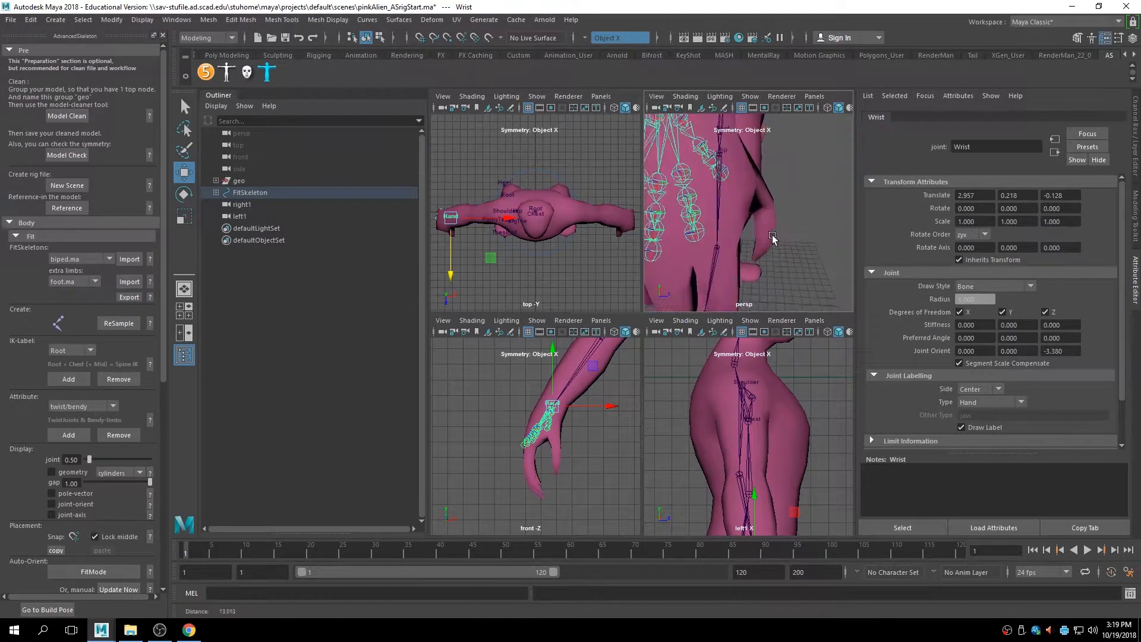
pyautogui.keyDown('alt'); pyautogui.moveTo(745, 227); pyautogui.dragTo(763, 228); pyautogui.keyUp('alt')
pyautogui.keyDown('alt'); pyautogui.moveTo(712, 193); pyautogui.dragTo(767, 202); pyautogui.keyUp('alt')
pyautogui.click(767, 203)
pyautogui.keyDown('alt'); pyautogui.moveTo(769, 253); pyautogui.dragTo(768, 231); pyautogui.keyUp('alt')
pyautogui.keyDown('alt'); pyautogui.moveTo(737, 197); pyautogui.dragTo(746, 264, button='middle'); pyautogui.keyUp('alt')
pyautogui.click(753, 243)
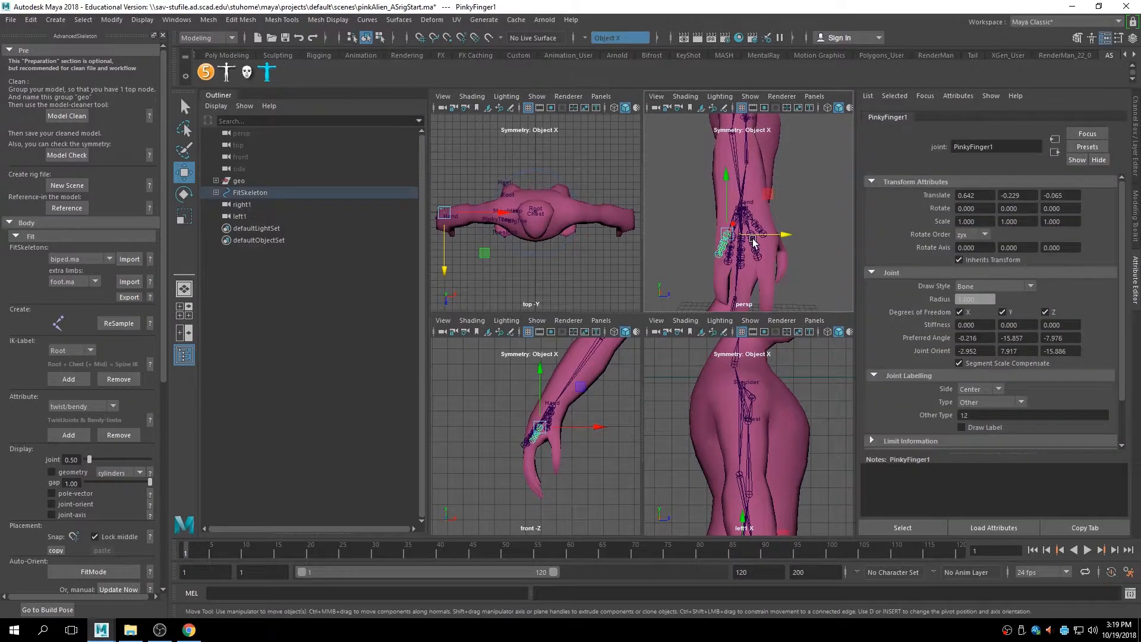
pyautogui.click(752, 241)
pyautogui.keyDown('alt'); pyautogui.moveTo(753, 234); pyautogui.dragTo(750, 267, button='right'); pyautogui.keyUp('alt')
pyautogui.keyDown('alt'); pyautogui.moveTo(751, 268); pyautogui.dragTo(760, 197, button='middle'); pyautogui.keyUp('alt')
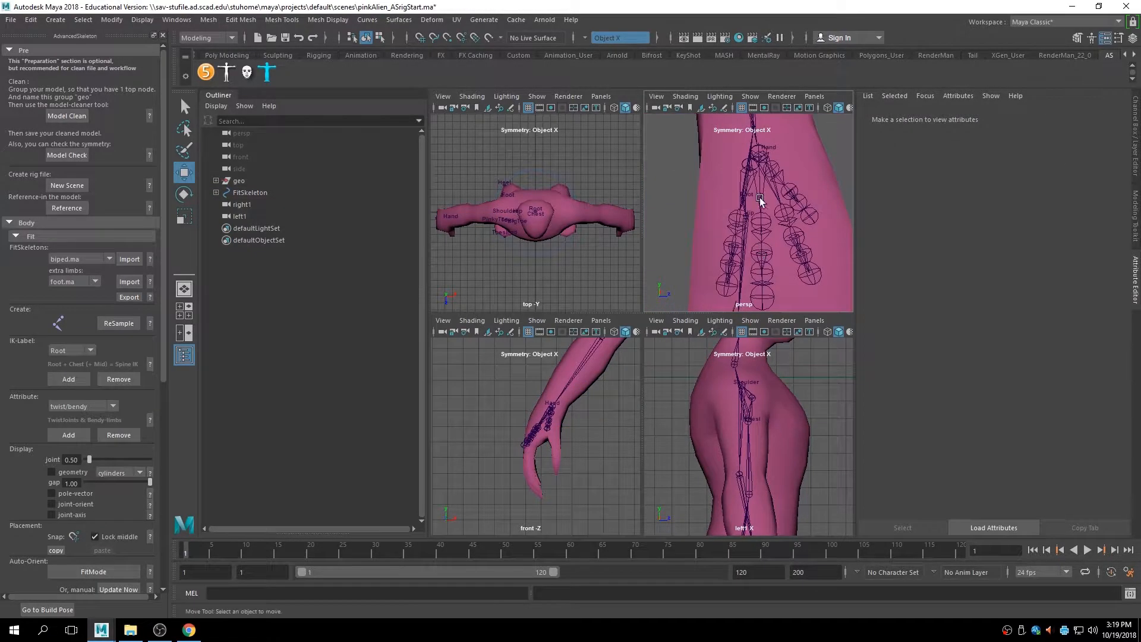
pyautogui.click(749, 163)
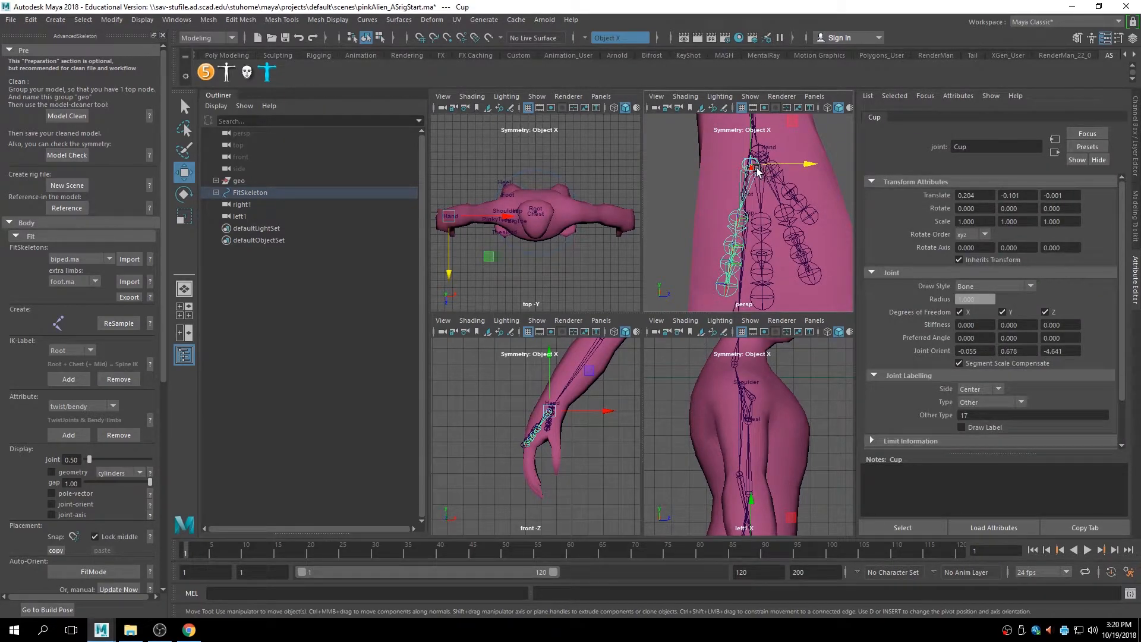
pyautogui.moveTo(804, 164); pyautogui.dragTo(761, 167)
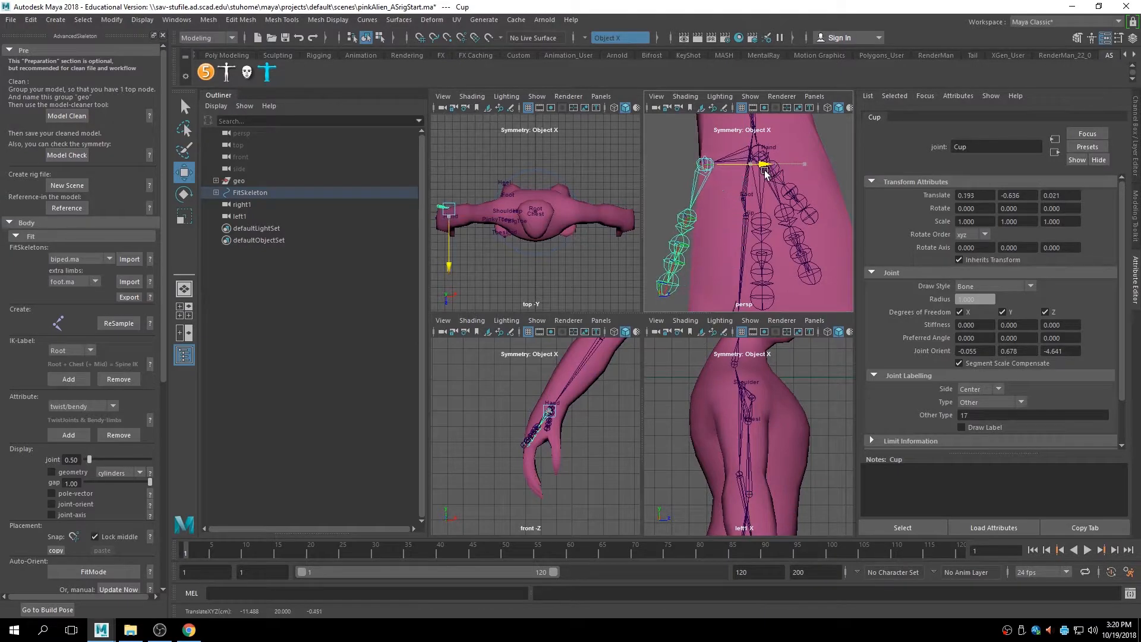
# Reposition the Cup joint to a translate of about 0.748, -0.535, -0.080 and rotate it about 20° in Y along the hand.
pyautogui.keyDown('alt'); pyautogui.moveTo(778, 189); pyautogui.dragTo(740, 192, button='right'); pyautogui.keyUp('alt')
pyautogui.moveTo(740, 192)
pyautogui.keyDown('alt'); pyautogui.mouseDown()
pyautogui.moveTo(732, 185)
pyautogui.moveTo(732, 196)
pyautogui.mouseUp(); pyautogui.keyUp('alt')
pyautogui.keyDown('alt'); pyautogui.moveTo(735, 197); pyautogui.dragTo(747, 262, button='right'); pyautogui.keyUp('alt')
pyautogui.keyDown('alt'); pyautogui.moveTo(747, 264); pyautogui.dragTo(746, 230, button='middle'); pyautogui.keyUp('alt')
pyautogui.keyDown('alt'); pyautogui.moveTo(751, 472); pyautogui.dragTo(745, 473, button='right'); pyautogui.keyUp('alt')
pyautogui.keyDown('alt'); pyautogui.moveTo(745, 474); pyautogui.dragTo(721, 415, button='middle'); pyautogui.keyUp('alt')
pyautogui.keyDown('alt'); pyautogui.moveTo(721, 415); pyautogui.dragTo(735, 437, button='right'); pyautogui.keyUp('alt')
pyautogui.keyDown('alt'); pyautogui.moveTo(734, 436); pyautogui.dragTo(769, 417, button='middle'); pyautogui.keyUp('alt')
pyautogui.keyDown('alt'); pyautogui.moveTo(750, 193); pyautogui.dragTo(826, 222); pyautogui.keyUp('alt')
pyautogui.moveTo(730, 213); pyautogui.dragTo(676, 218)
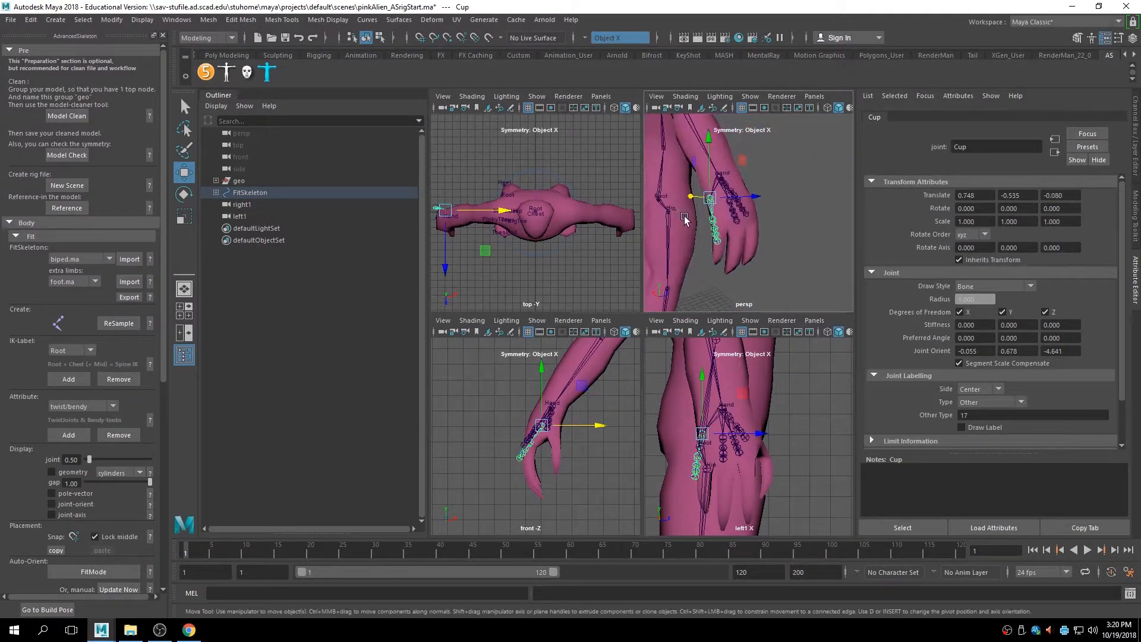
pyautogui.press('e')
pyautogui.moveTo(735, 196); pyautogui.dragTo(764, 253)
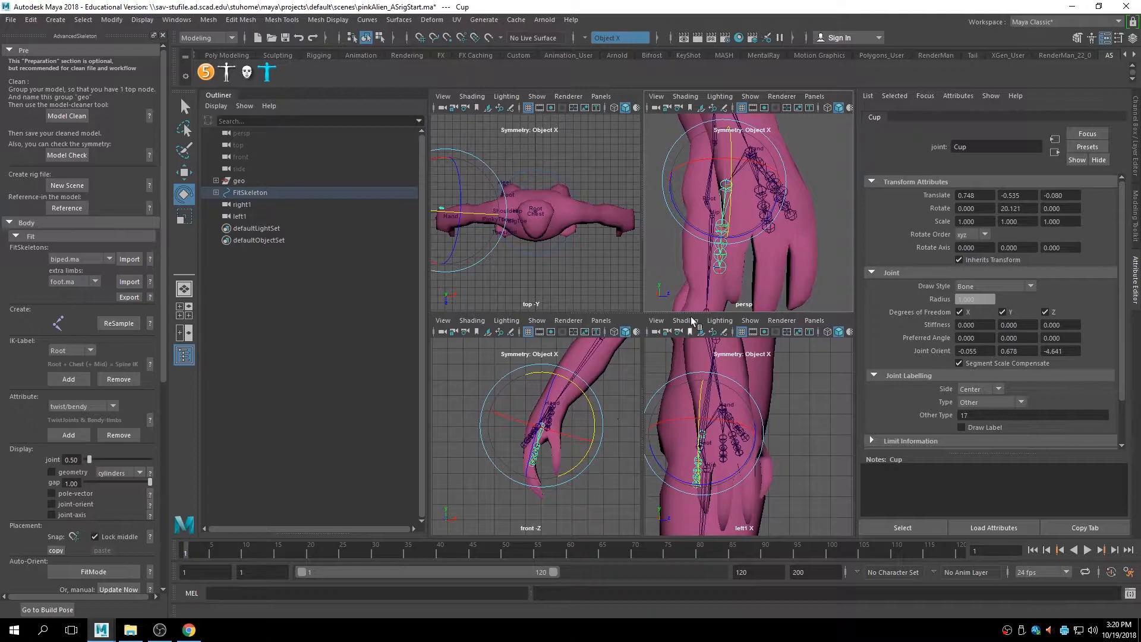
# Move the RingFinger1 joint with its chain to the base of the mesh's outer finger, to a translate of about 0.691, 0.127, 0.144.
pyautogui.click(764, 256)
pyautogui.click(765, 255)
pyautogui.keyDown('alt'); pyautogui.moveTo(764, 256); pyautogui.dragTo(743, 222); pyautogui.keyUp('alt')
pyautogui.press('w')
pyautogui.keyDown('alt'); pyautogui.moveTo(744, 222); pyautogui.dragTo(767, 227, button='right'); pyautogui.keyUp('alt')
pyautogui.moveTo(754, 225); pyautogui.dragTo(704, 234)
pyautogui.keyDown('alt'); pyautogui.moveTo(704, 235); pyautogui.dragTo(743, 246, button='middle'); pyautogui.keyUp('alt')
pyautogui.moveTo(705, 231); pyautogui.dragTo(705, 227)
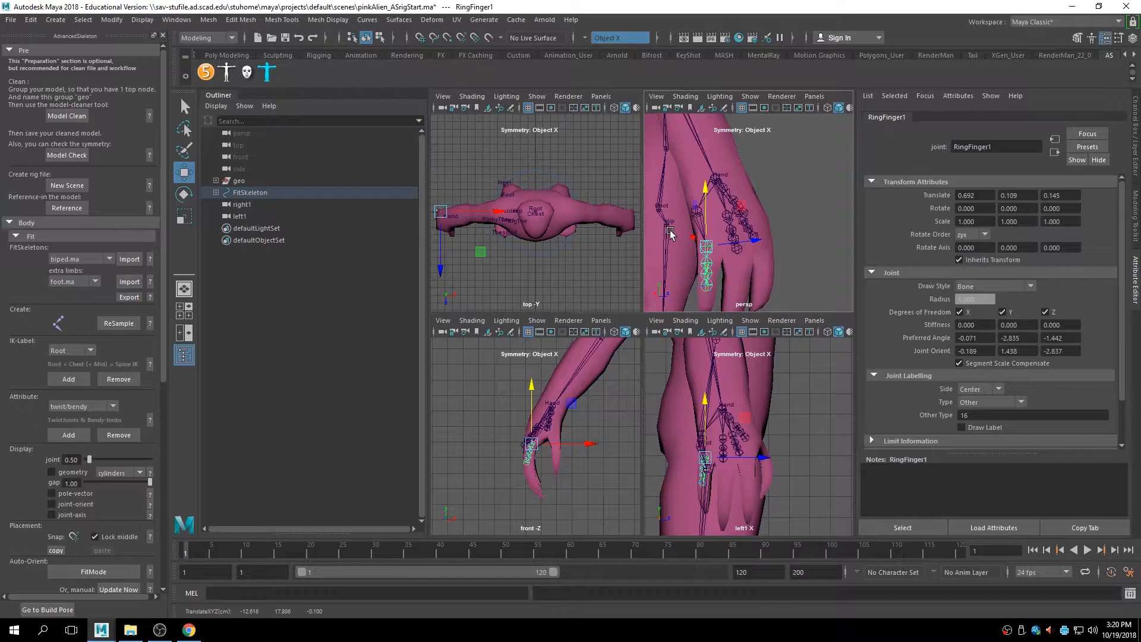
pyautogui.keyDown('alt'); pyautogui.moveTo(684, 234); pyautogui.dragTo(758, 255); pyautogui.keyUp('alt')
pyautogui.scroll(3, 757, 250)
pyautogui.keyDown('alt'); pyautogui.moveTo(767, 272); pyautogui.dragTo(767, 259, button='middle'); pyautogui.keyUp('alt')
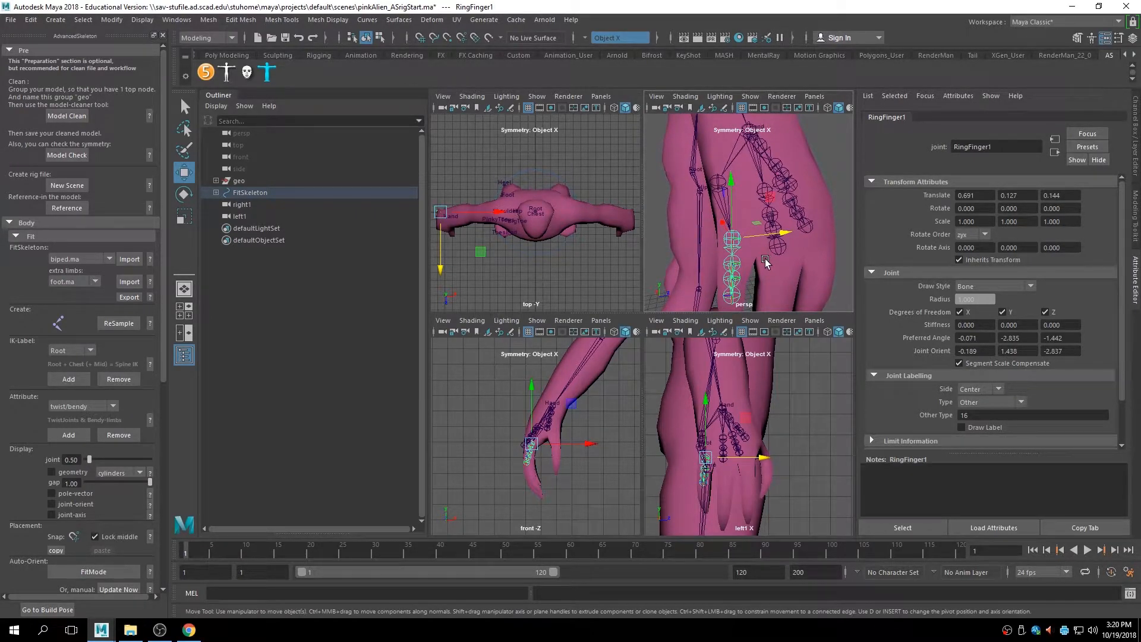
# Move the RingFinger2 joint down the outer finger to a translate of about 0.586, 0.022, -0.080 and rotate it about 17.4° in Y.
pyautogui.scroll(2, 748, 261)
pyautogui.click(735, 283)
pyautogui.keyDown('alt'); pyautogui.moveTo(735, 283); pyautogui.dragTo(796, 242); pyautogui.keyUp('alt')
pyautogui.press('e')
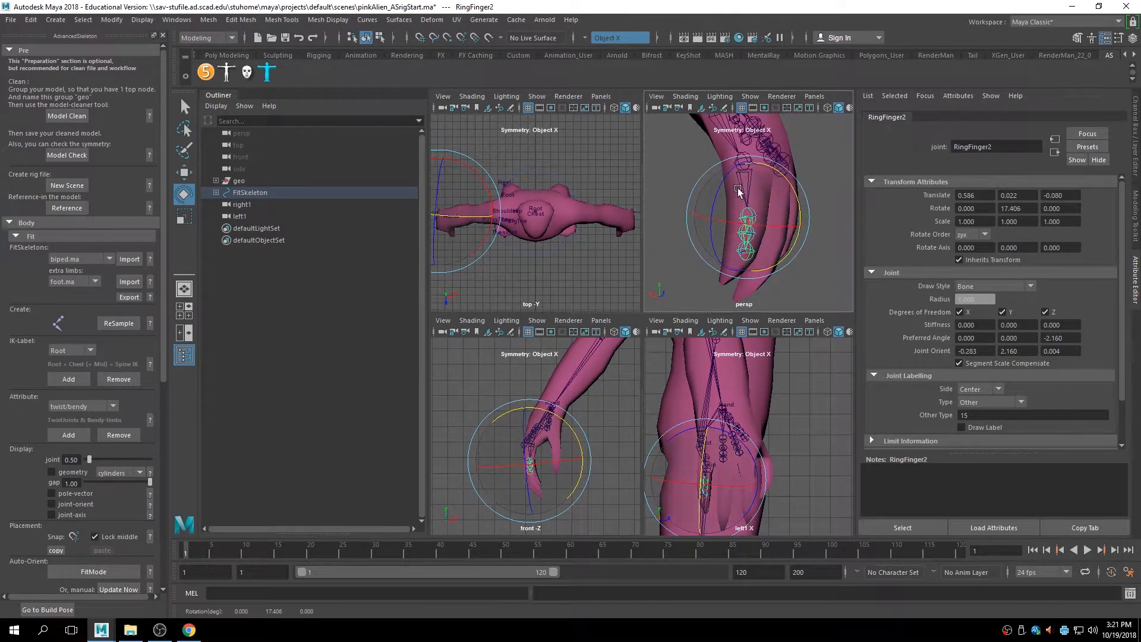
pyautogui.press('w')
pyautogui.moveTo(749, 179); pyautogui.dragTo(777, 231)
# Move RingFinger3 along the finger to about 0.435, 0.019, 0.020 and RingFinger4 to the fingertip at about 0.236, -0.016, -0.224.
pyautogui.click(756, 265)
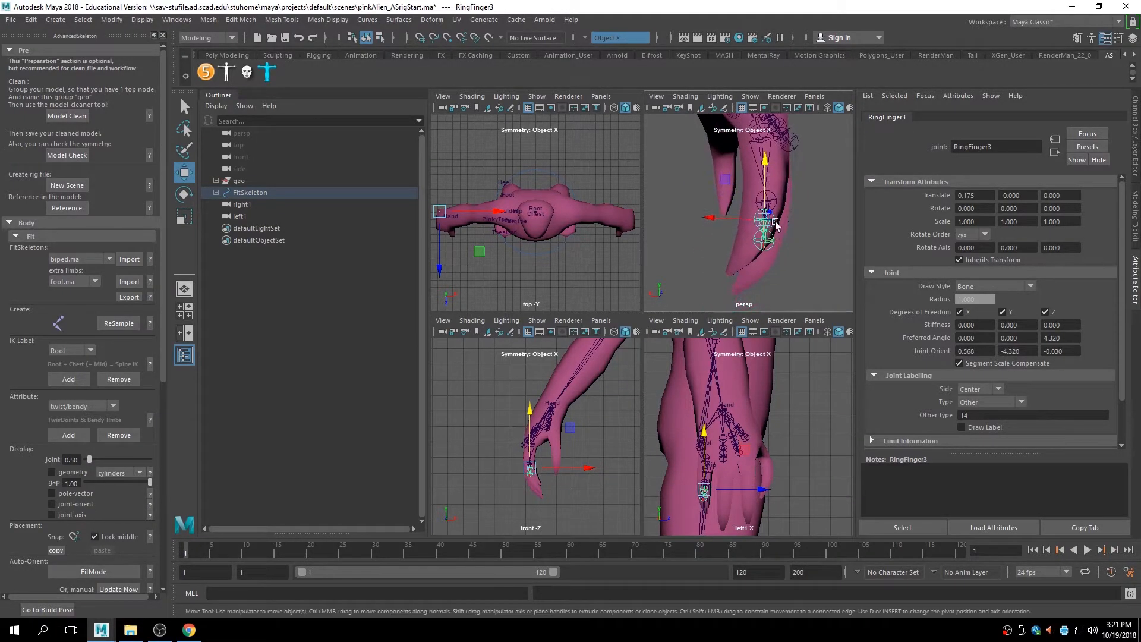
pyautogui.moveTo(758, 156); pyautogui.dragTo(767, 173)
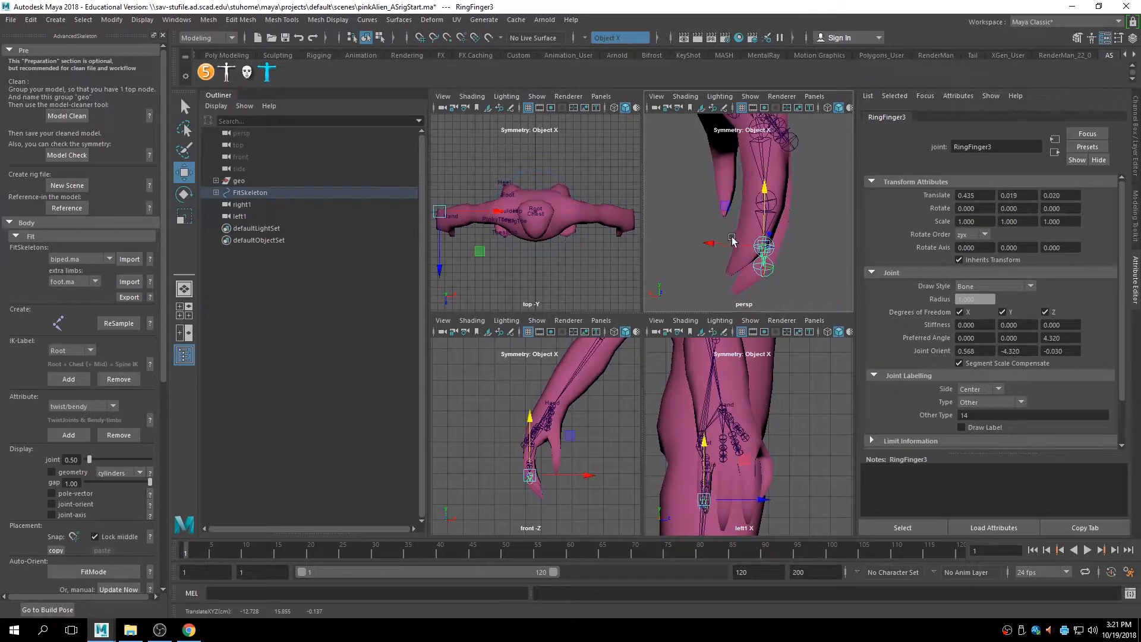
pyautogui.click(750, 273)
pyautogui.keyDown('alt'); pyautogui.moveTo(751, 273); pyautogui.dragTo(716, 278); pyautogui.keyUp('alt')
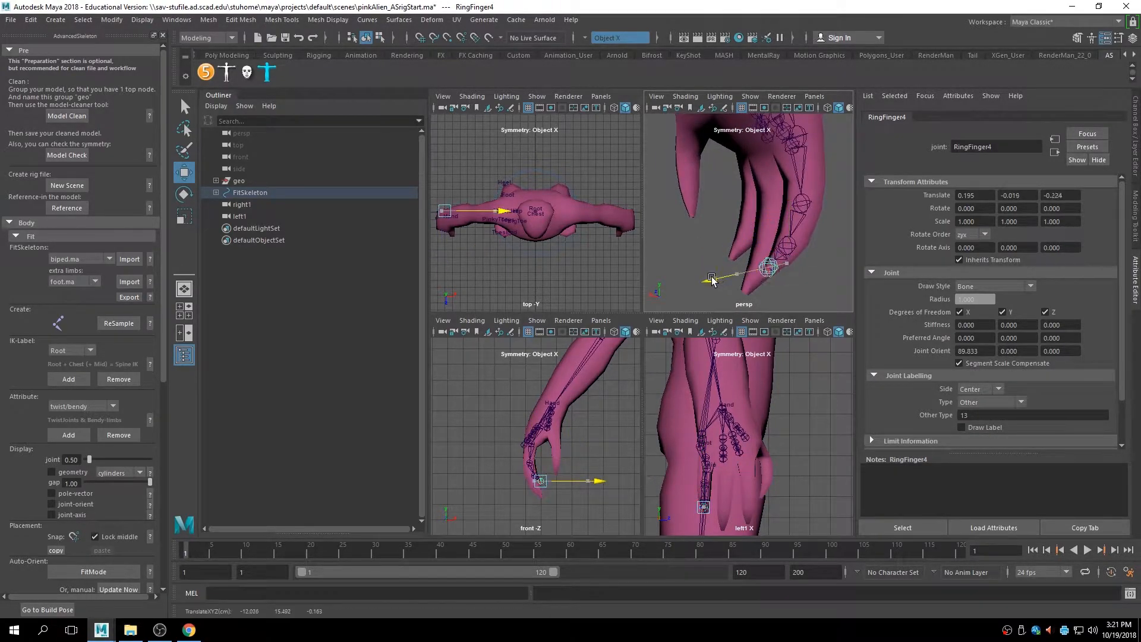
pyautogui.keyDown('alt'); pyautogui.moveTo(766, 214); pyautogui.dragTo(728, 237); pyautogui.keyUp('alt')
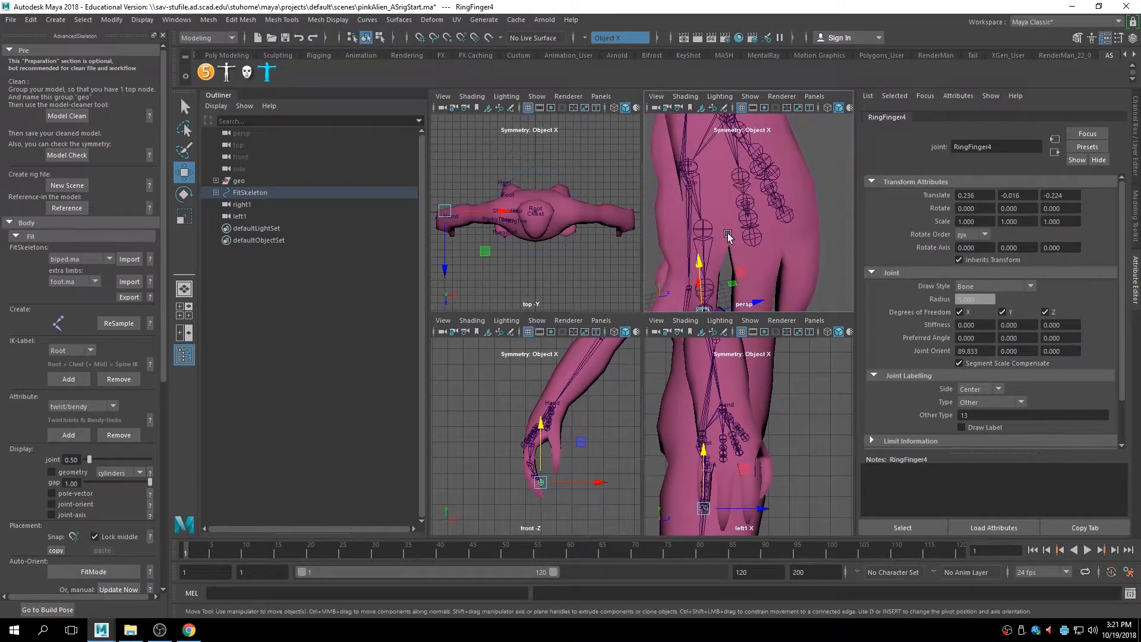
# Move the MiddleFinger1 joint to the middle knuckle at a translate of about 1.444, -0.016, -0.229 and rotate it about 20.3° in Y.
pyautogui.click(742, 180)
pyautogui.keyDown('alt'); pyautogui.moveTo(742, 180); pyautogui.dragTo(747, 219); pyautogui.keyUp('alt')
pyautogui.moveTo(735, 148); pyautogui.dragTo(848, 203)
pyautogui.press('e')
pyautogui.moveTo(832, 205); pyautogui.dragTo(833, 213, button='middle')
pyautogui.keyDown('alt'); pyautogui.moveTo(833, 214); pyautogui.dragTo(801, 239); pyautogui.keyUp('alt')
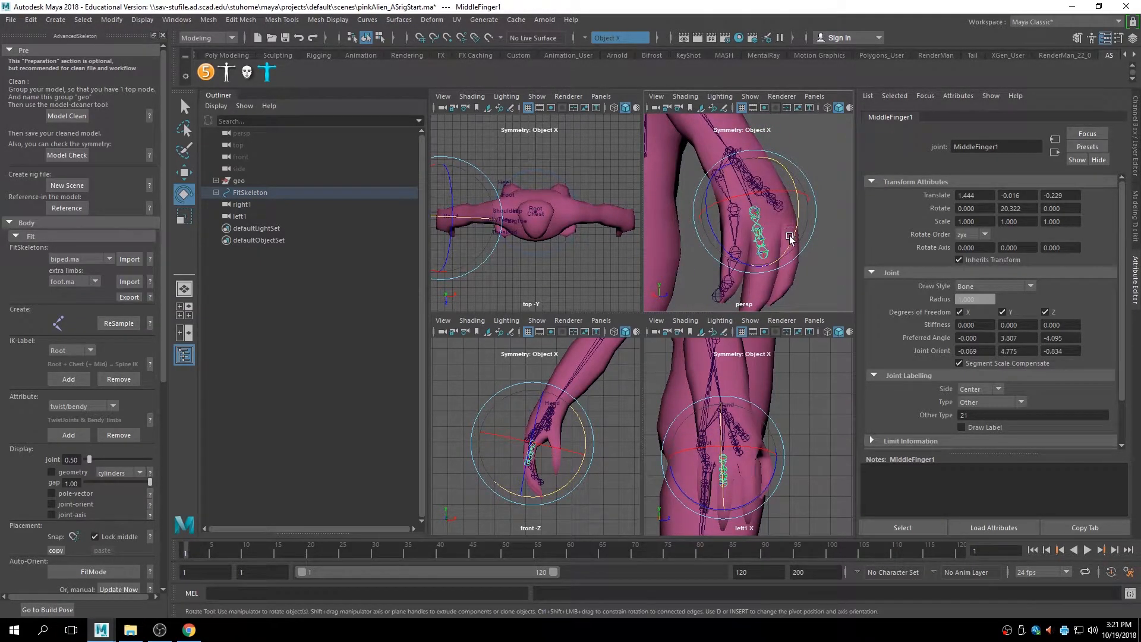
pyautogui.scroll(5, 789, 238)
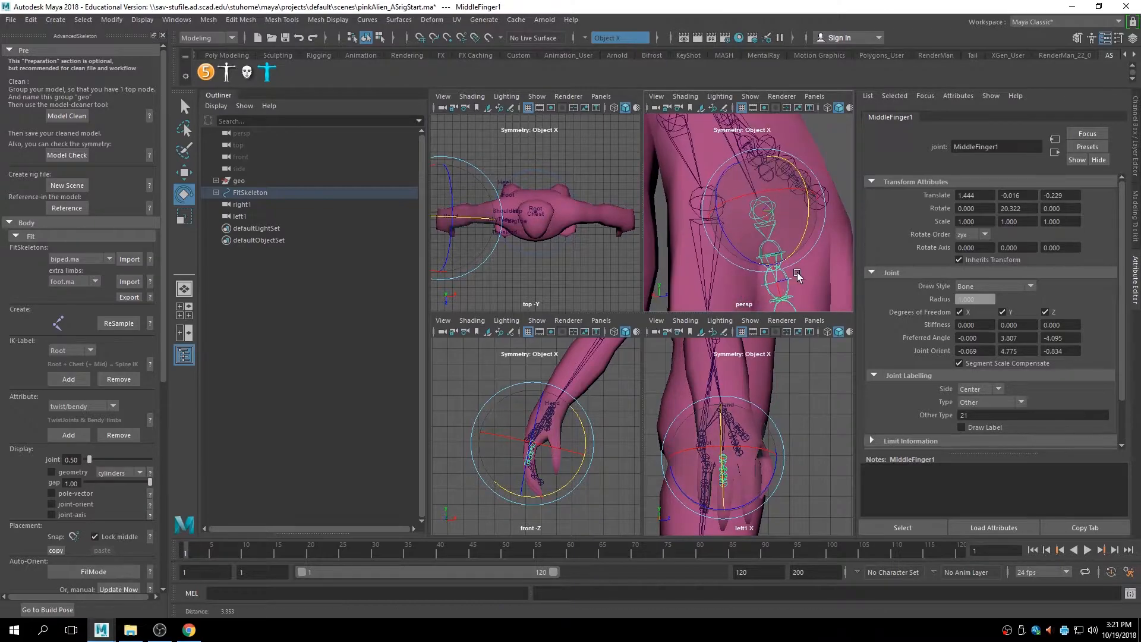
pyautogui.keyDown('alt'); pyautogui.moveTo(788, 250); pyautogui.dragTo(717, 213); pyautogui.keyUp('alt')
# Rotate MiddleFinger1 about -1.6° in Z and shift it at the knuckle to a translate of about 1.423, 0.056, -0.237.
pyautogui.click(837, 207)
pyautogui.click(707, 250)
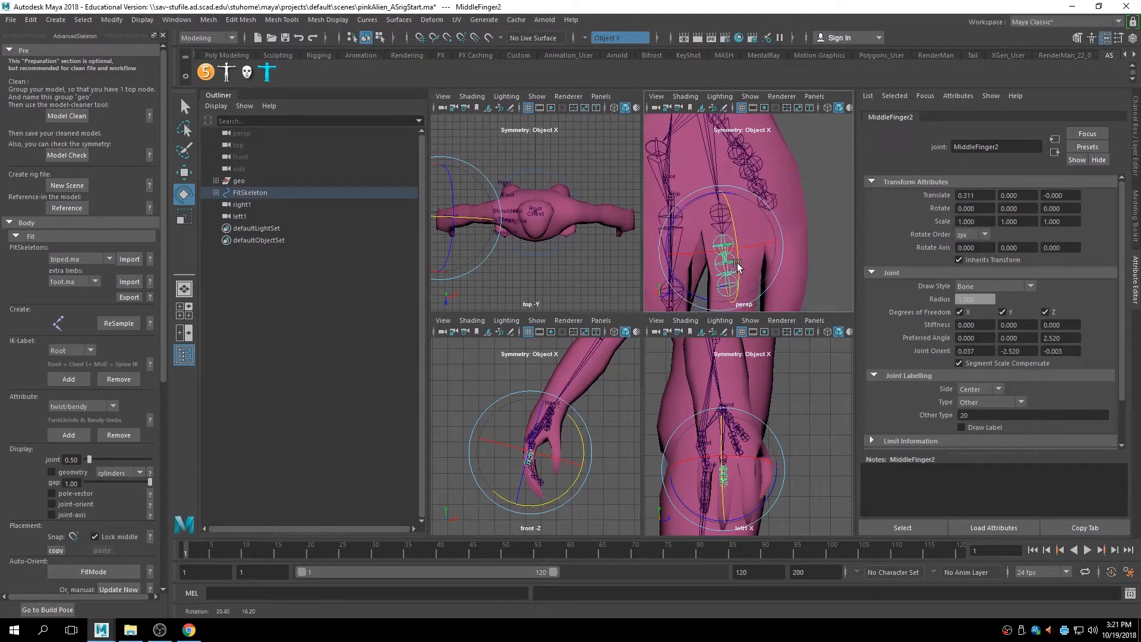
pyautogui.click(718, 212)
pyautogui.press('d')
pyautogui.keyDown('alt'); pyautogui.moveTo(718, 215); pyautogui.dragTo(756, 247); pyautogui.keyUp('alt')
pyautogui.hotkey('ctrl', 'z')
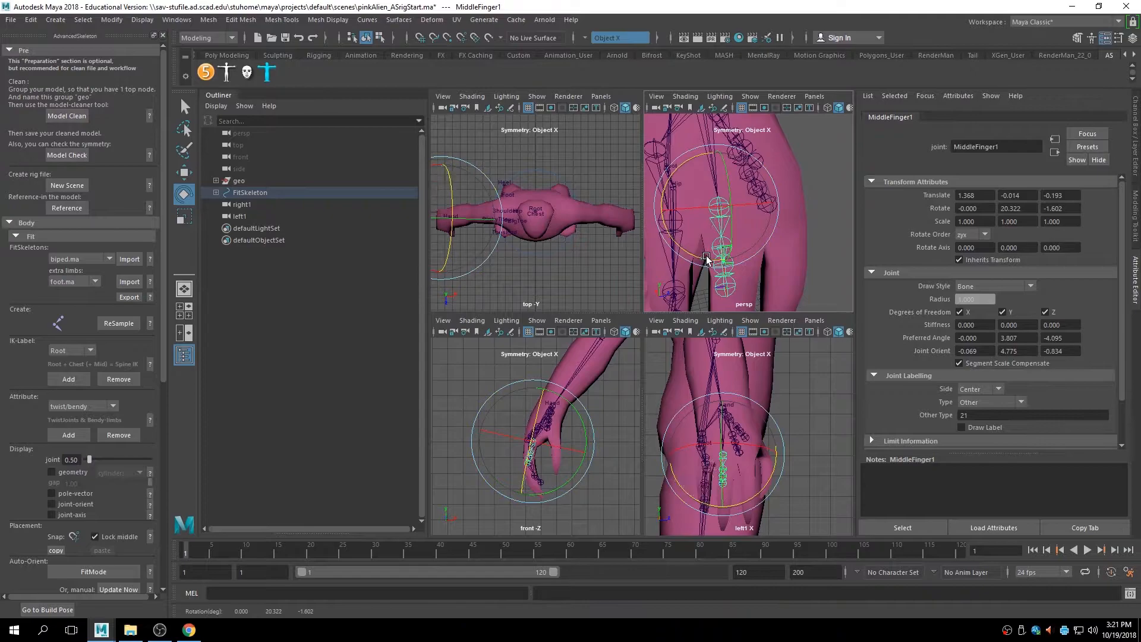
pyautogui.press('w')
pyautogui.moveTo(755, 204)
pyautogui.mouseDown()
pyautogui.moveTo(740, 201)
pyautogui.moveTo(839, 197)
pyautogui.moveTo(746, 234)
pyautogui.moveTo(768, 234)
pyautogui.moveTo(746, 155)
pyautogui.moveTo(747, 187)
pyautogui.mouseUp()
# Move the MiddleFinger2 joint down the middle finger to a translate of about 0.764, 0.001, -0.019 and rotate it about 15.2° in Y.
pyautogui.click(733, 257)
pyautogui.keyDown('alt'); pyautogui.moveTo(774, 248); pyautogui.dragTo(847, 241); pyautogui.keyUp('alt')
pyautogui.moveTo(702, 230); pyautogui.dragTo(711, 231)
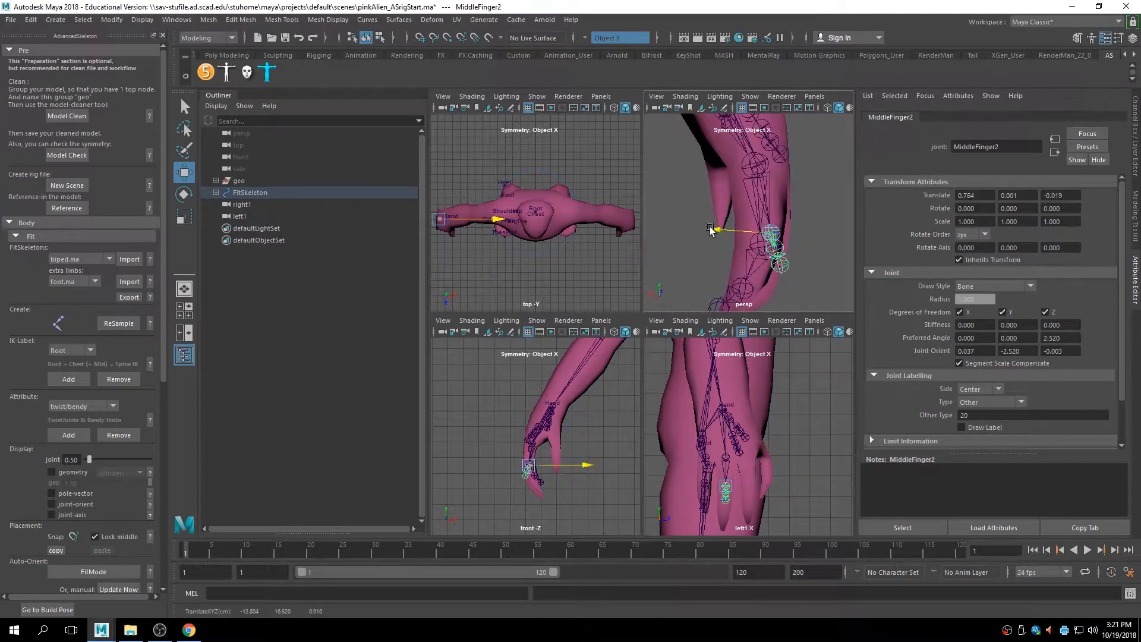
pyautogui.keyDown('alt'); pyautogui.moveTo(777, 260); pyautogui.dragTo(752, 197); pyautogui.keyUp('alt')
pyautogui.press('e')
pyautogui.click(786, 235)
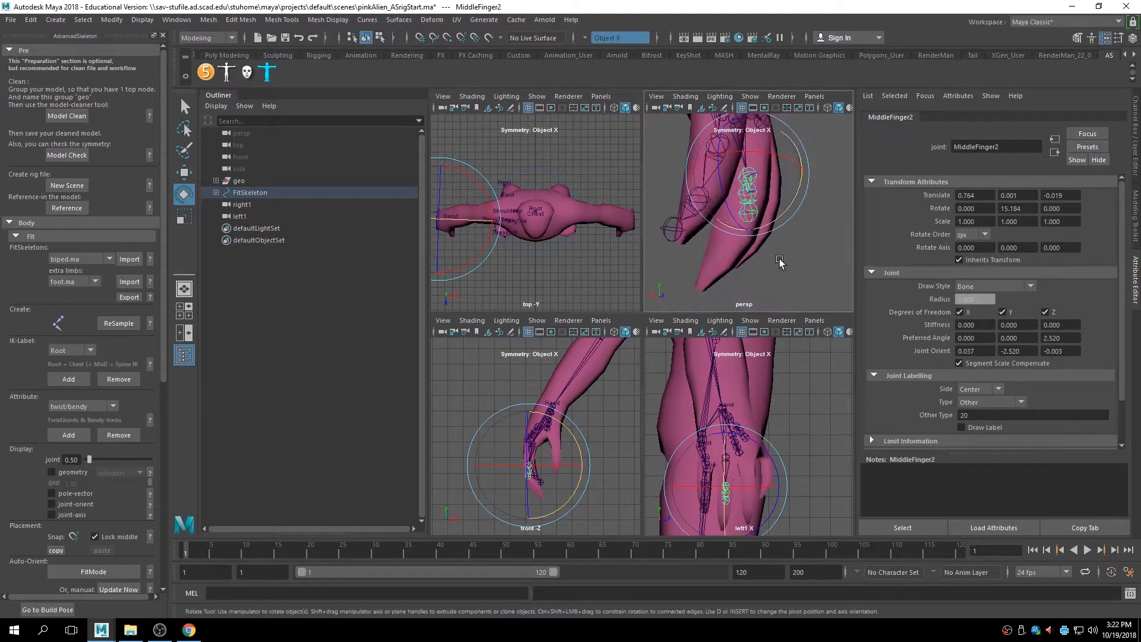
# Move MiddleFinger3 farther down the middle finger and place MiddleFinger4 at the fingertip, at a translate of about 0.542, -0.100, -0.373.
pyautogui.click(752, 197)
pyautogui.press('w')
pyautogui.moveTo(752, 145); pyautogui.dragTo(738, 235)
pyautogui.click(780, 285)
pyautogui.click(743, 262)
pyautogui.moveTo(702, 287); pyautogui.dragTo(673, 292)
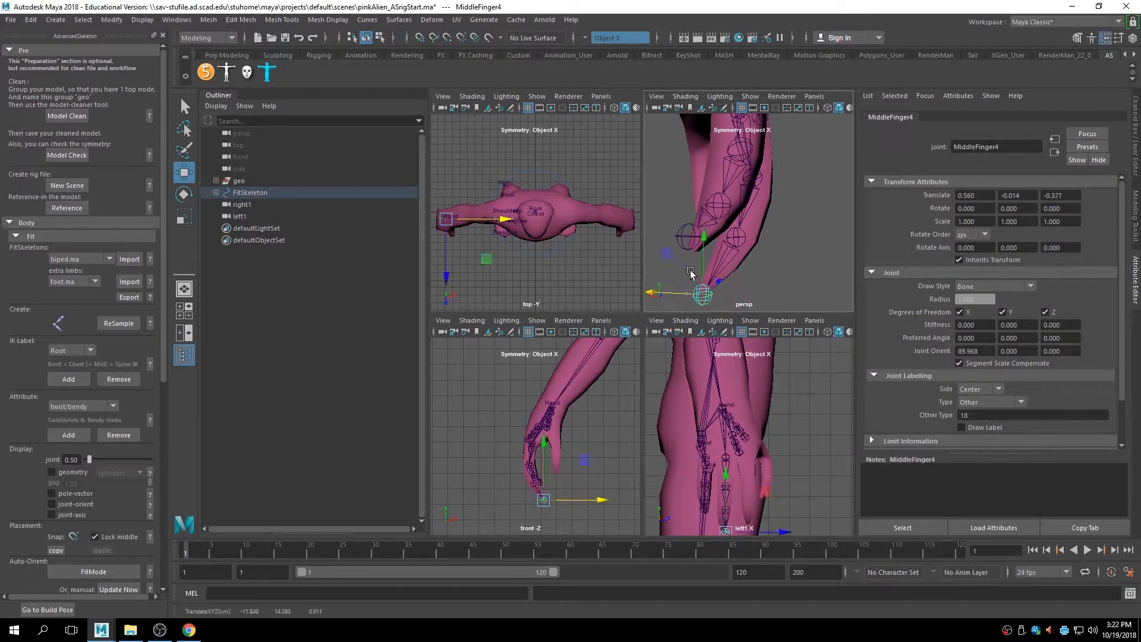
pyautogui.keyDown('alt'); pyautogui.moveTo(702, 252); pyautogui.dragTo(811, 274); pyautogui.keyUp('alt')
pyautogui.moveTo(710, 301); pyautogui.dragTo(720, 301)
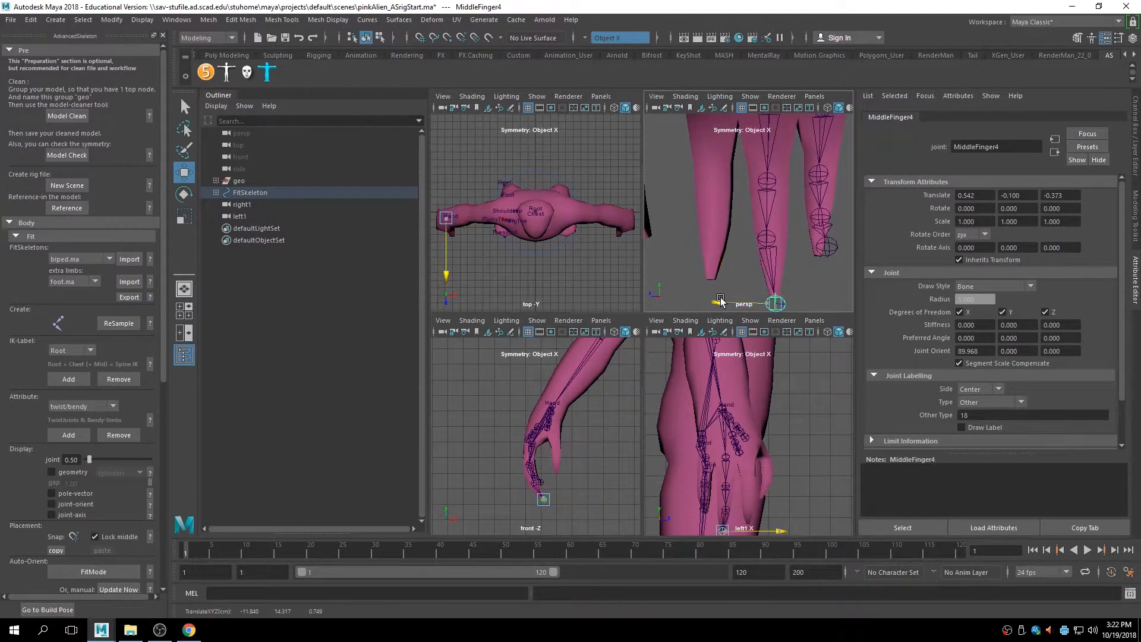
# Reposition MiddleFinger3 without its child joint to a translate of about 0.716, -0.053, -0.163, centred in the finger.
pyautogui.click(768, 238)
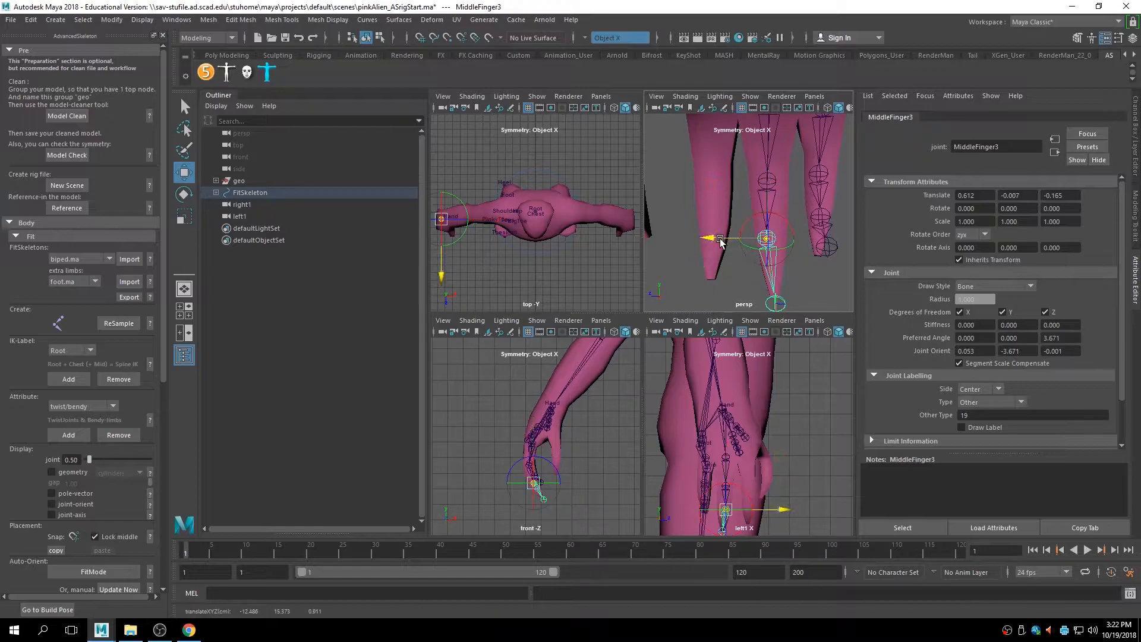
pyautogui.click(804, 165)
pyautogui.keyDown('alt'); pyautogui.moveTo(803, 194); pyautogui.dragTo(742, 229); pyautogui.keyUp('alt')
pyautogui.click(724, 238)
pyautogui.press('d')
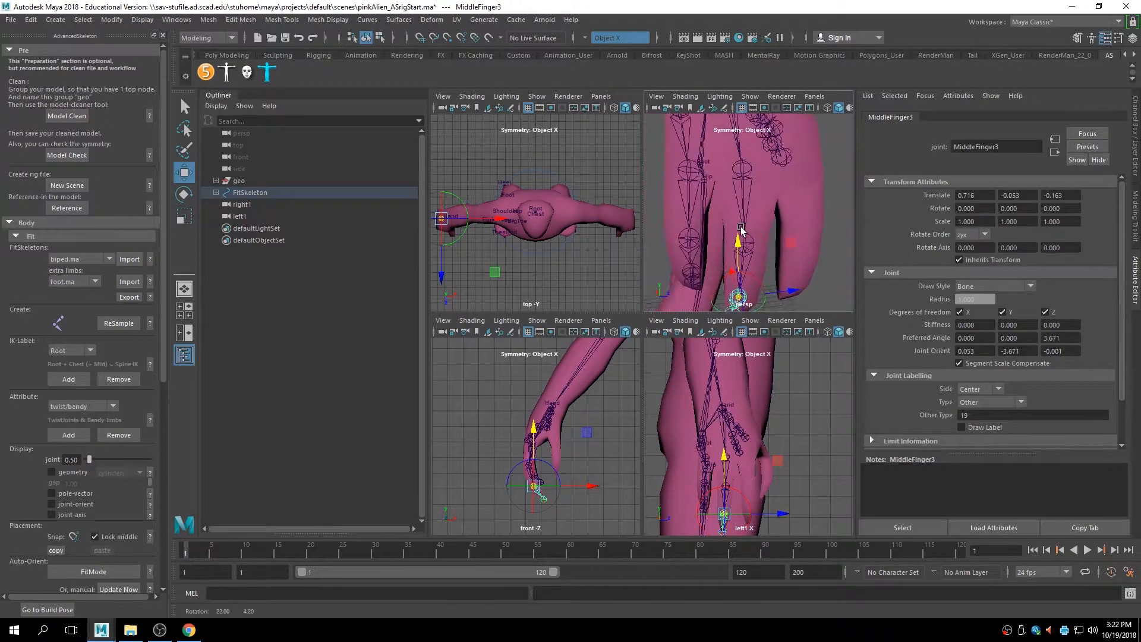
# Reposition MiddleFinger1 at the knuckle without moving its child joints, to a translate of about 1.397, 0.058, -0.196.
pyautogui.click(745, 168)
pyautogui.keyDown('alt'); pyautogui.moveTo(743, 171); pyautogui.dragTo(817, 177); pyautogui.keyUp('alt')
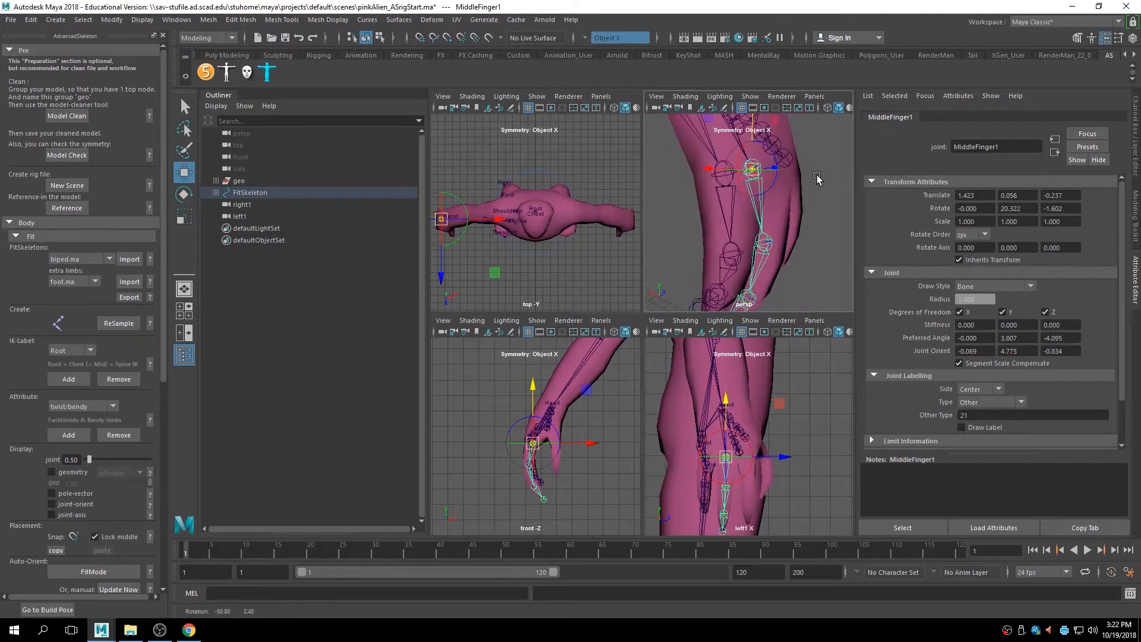
pyautogui.press('d')
pyautogui.moveTo(752, 150); pyautogui.dragTo(794, 181)
pyautogui.hotkey('ctrl', 'z')
pyautogui.press('d')
pyautogui.moveTo(755, 134); pyautogui.dragTo(755, 128)
pyautogui.keyDown('alt'); pyautogui.moveTo(754, 144); pyautogui.dragTo(792, 148); pyautogui.keyUp('alt')
pyautogui.moveTo(717, 164); pyautogui.dragTo(708, 211)
pyautogui.moveTo(775, 243)
pyautogui.keyDown('alt'); pyautogui.mouseDown()
pyautogui.moveTo(702, 239)
pyautogui.moveTo(755, 244)
pyautogui.moveTo(784, 212)
pyautogui.moveTo(762, 233)
pyautogui.mouseUp(); pyautogui.keyUp('alt')
pyautogui.click(760, 247)
pyautogui.click(772, 238)
pyautogui.moveTo(776, 156); pyautogui.dragTo(822, 151)
pyautogui.click(823, 151)
pyautogui.keyDown('alt'); pyautogui.moveTo(825, 190); pyautogui.dragTo(794, 228); pyautogui.keyUp('alt')
pyautogui.click(812, 243)
pyautogui.click(746, 220)
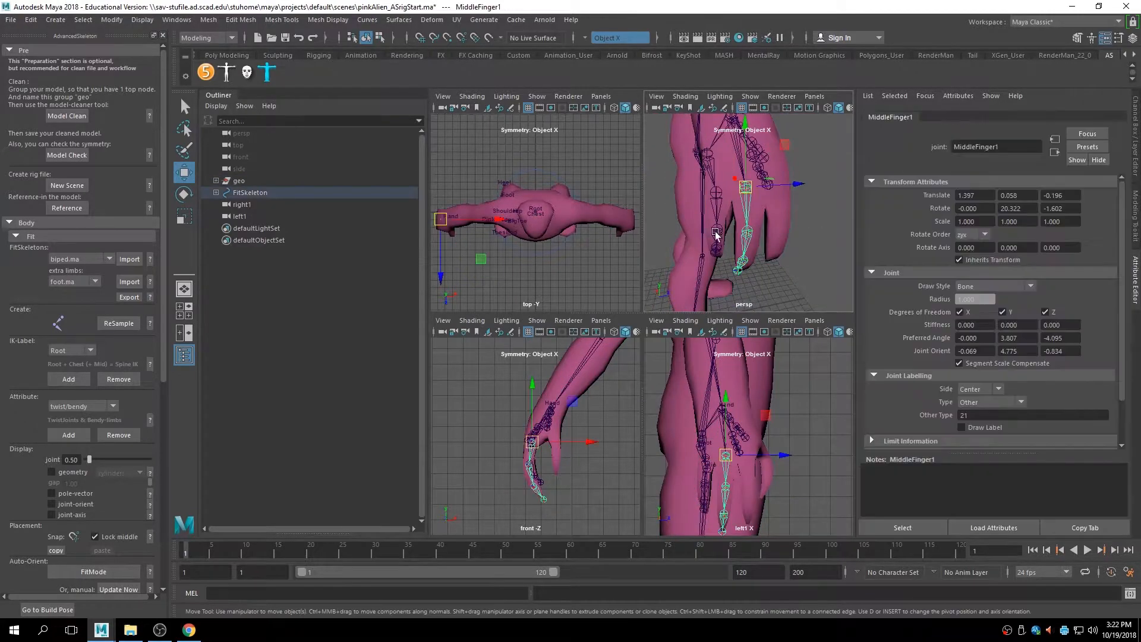
# Adjust the MiddleFinger2 joint inside the middle finger without moving its child joints, and clear the selection.
pyautogui.keyDown('alt'); pyautogui.moveTo(720, 227); pyautogui.dragTo(774, 259, button='right'); pyautogui.keyUp('alt')
pyautogui.keyDown('alt'); pyautogui.moveTo(774, 260); pyautogui.dragTo(689, 266); pyautogui.keyUp('alt')
pyautogui.click(759, 255)
pyautogui.keyDown('alt'); pyautogui.moveTo(734, 254); pyautogui.dragTo(689, 261, button='right'); pyautogui.keyUp('alt')
pyautogui.keyDown('alt'); pyautogui.moveTo(690, 261); pyautogui.dragTo(715, 236); pyautogui.keyUp('alt')
pyautogui.keyDown('alt'); pyautogui.moveTo(715, 237); pyautogui.dragTo(774, 265, button='right'); pyautogui.keyUp('alt')
pyautogui.keyDown('alt'); pyautogui.moveTo(774, 265); pyautogui.dragTo(872, 272); pyautogui.keyUp('alt')
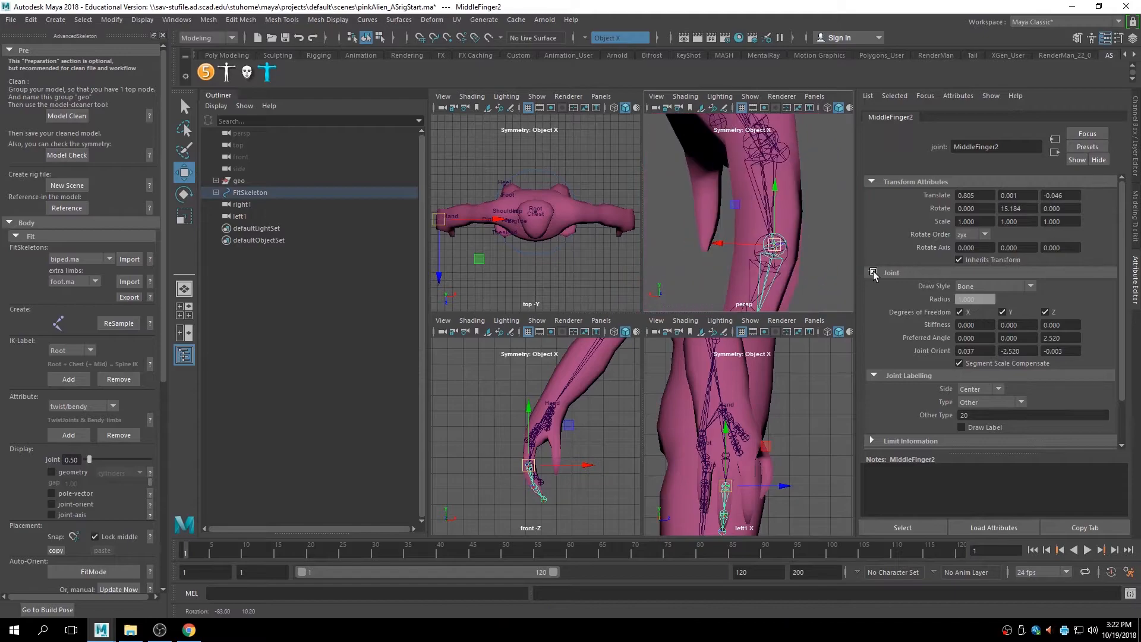
pyautogui.press('d')
pyautogui.keyDown('alt'); pyautogui.moveTo(716, 242); pyautogui.dragTo(648, 245); pyautogui.keyUp('alt')
pyautogui.keyDown('alt'); pyautogui.moveTo(817, 275); pyautogui.dragTo(810, 230, button='right'); pyautogui.keyUp('alt')
pyautogui.click(808, 257)
pyautogui.keyDown('alt'); pyautogui.moveTo(809, 257); pyautogui.dragTo(792, 226); pyautogui.keyUp('alt')
pyautogui.keyDown('alt'); pyautogui.moveTo(792, 227); pyautogui.dragTo(777, 262, button='middle'); pyautogui.keyUp('alt')
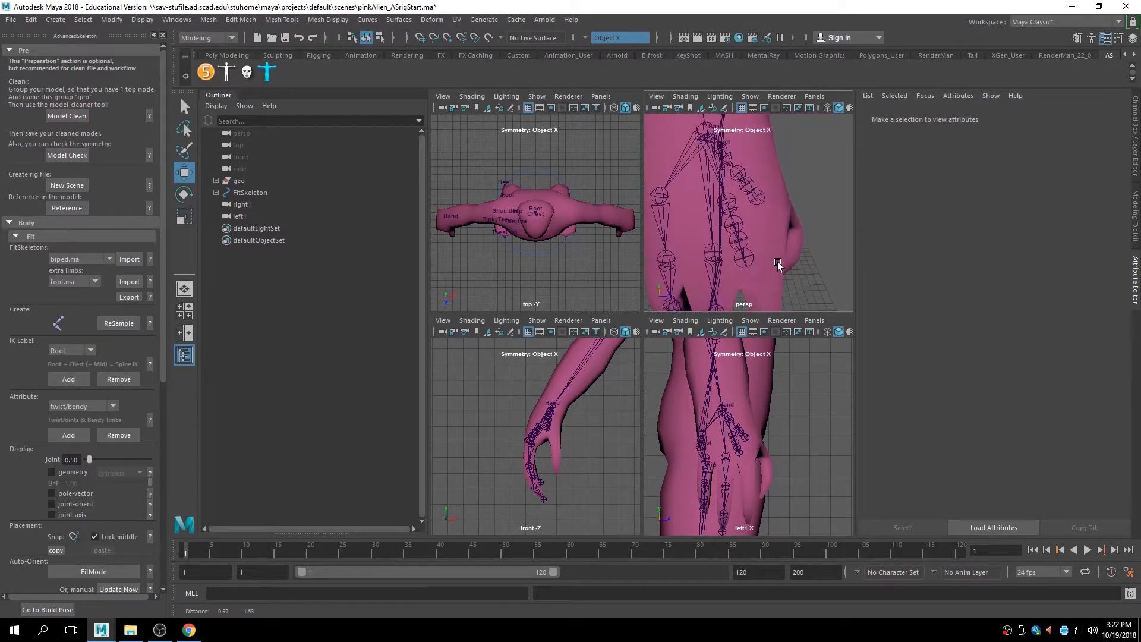
# Move the IndexFinger1 joint with its chain to the index knuckle, to a translate of about 1.492, 0.611, -0.190.
pyautogui.click(731, 206)
pyautogui.keyDown('alt'); pyautogui.moveTo(791, 225); pyautogui.dragTo(750, 211, button='right'); pyautogui.keyUp('alt')
pyautogui.moveTo(740, 165); pyautogui.dragTo(754, 263)
pyautogui.keyDown('alt'); pyautogui.moveTo(770, 244); pyautogui.dragTo(785, 252, button='right'); pyautogui.keyUp('alt')
pyautogui.moveTo(758, 268); pyautogui.dragTo(740, 272)
pyautogui.moveTo(715, 224); pyautogui.dragTo(713, 202)
pyautogui.moveTo(729, 249)
pyautogui.keyDown('alt'); pyautogui.mouseDown()
pyautogui.moveTo(821, 240)
pyautogui.moveTo(744, 221)
pyautogui.moveTo(783, 260)
pyautogui.moveTo(721, 238)
pyautogui.moveTo(738, 245)
pyautogui.mouseUp(); pyautogui.keyUp('alt')
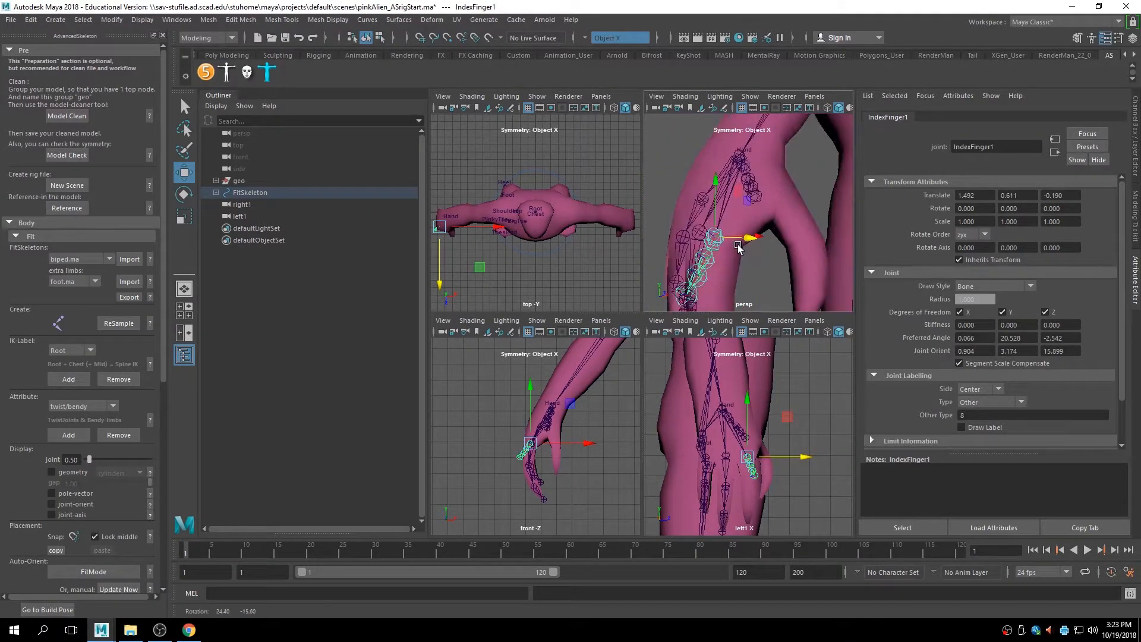
# Rotate the IndexFinger1 joint so its chain points down along the mesh's index finger.
pyautogui.press('e')
pyautogui.moveTo(664, 242); pyautogui.dragTo(739, 276)
pyautogui.keyDown('alt'); pyautogui.moveTo(742, 282); pyautogui.dragTo(716, 186, button='middle'); pyautogui.keyUp('alt')
pyautogui.click(799, 227)
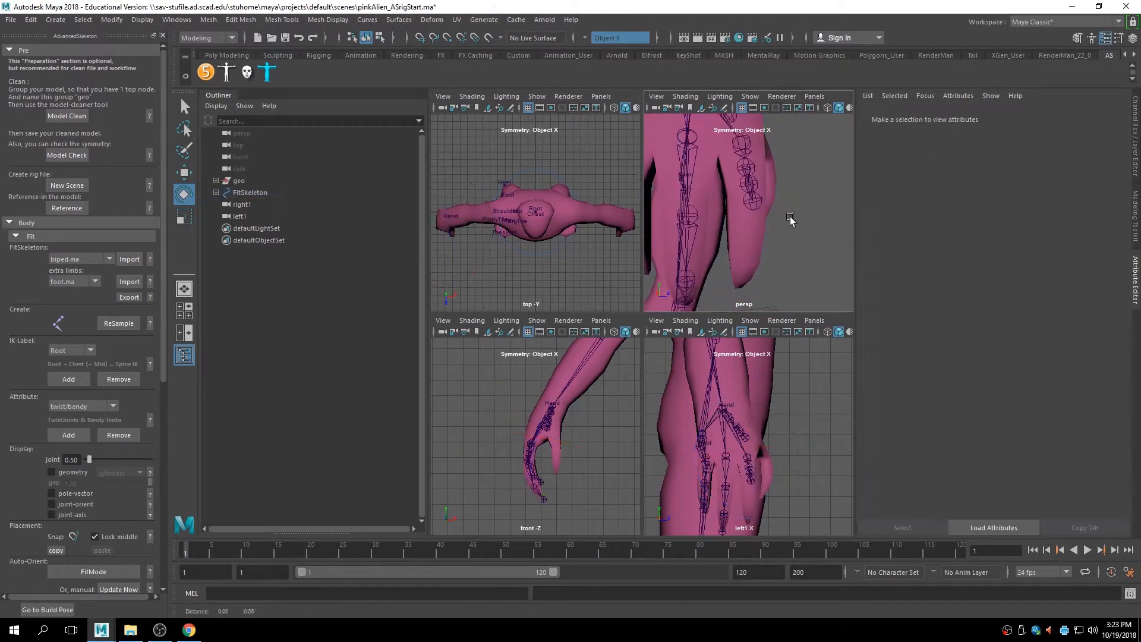
# Move the IndexFinger2 joint down the index finger to a translate of about 0.717, -0.058, -0.077.
pyautogui.keyDown('alt'); pyautogui.moveTo(791, 215); pyautogui.dragTo(795, 242, button='middle'); pyautogui.keyUp('alt')
pyautogui.click(753, 198)
pyautogui.keyDown('alt'); pyautogui.moveTo(756, 209); pyautogui.dragTo(780, 227); pyautogui.keyUp('alt')
pyautogui.press('w')
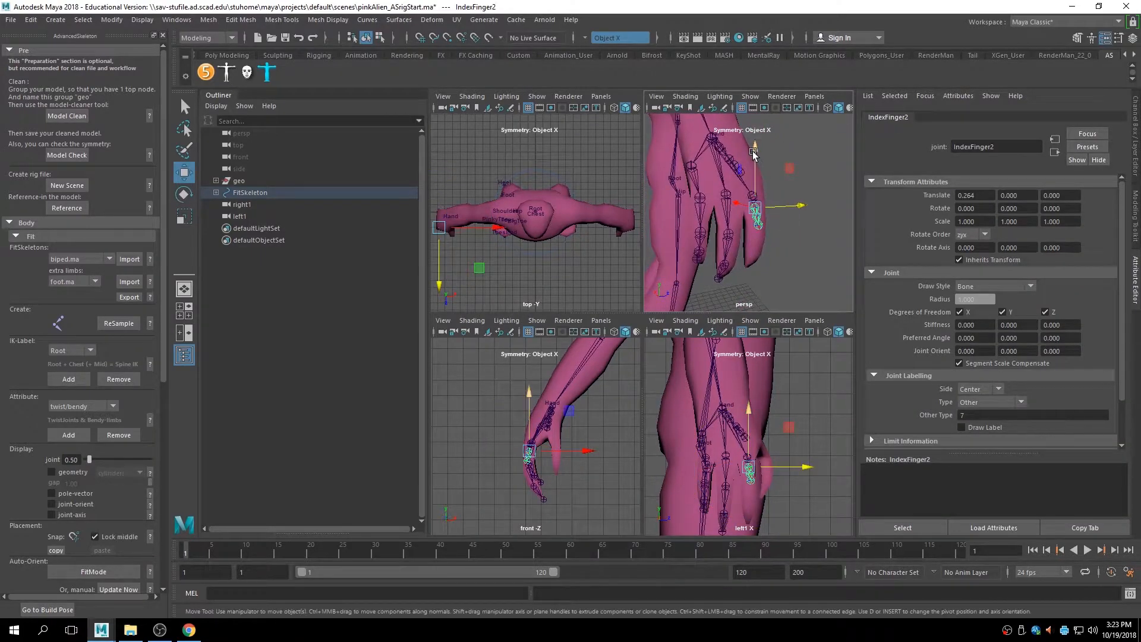
pyautogui.moveTo(752, 153); pyautogui.dragTo(756, 169)
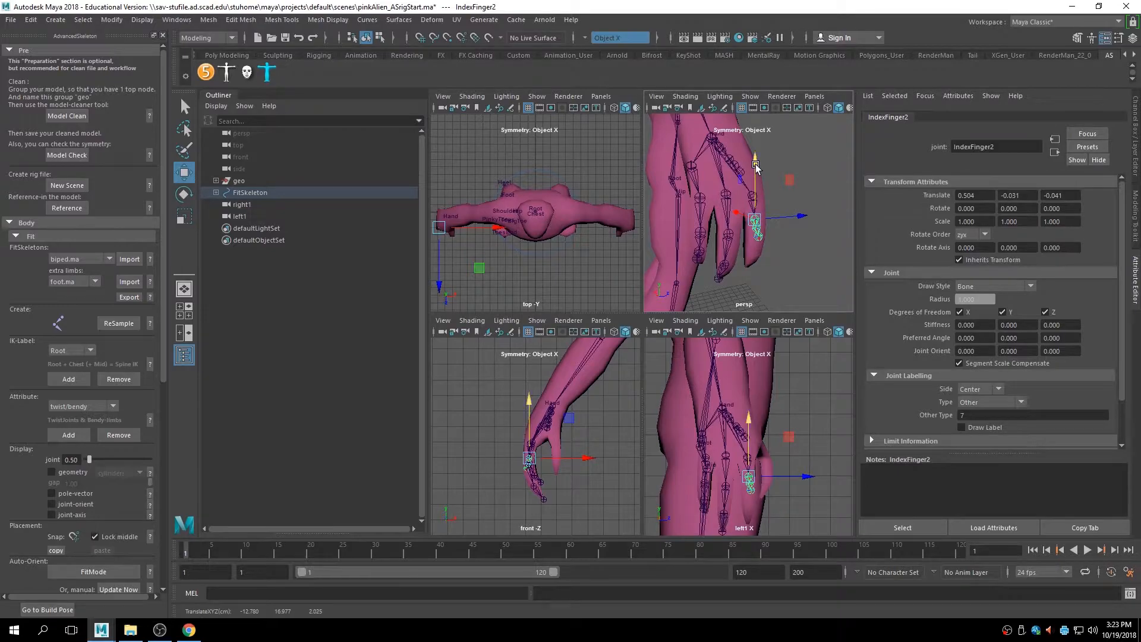
pyautogui.moveTo(708, 250)
pyautogui.keyDown('alt'); pyautogui.mouseDown()
pyautogui.moveTo(707, 268)
pyautogui.moveTo(706, 237)
pyautogui.mouseUp(); pyautogui.keyUp('alt')
pyautogui.moveTo(726, 171); pyautogui.dragTo(775, 230)
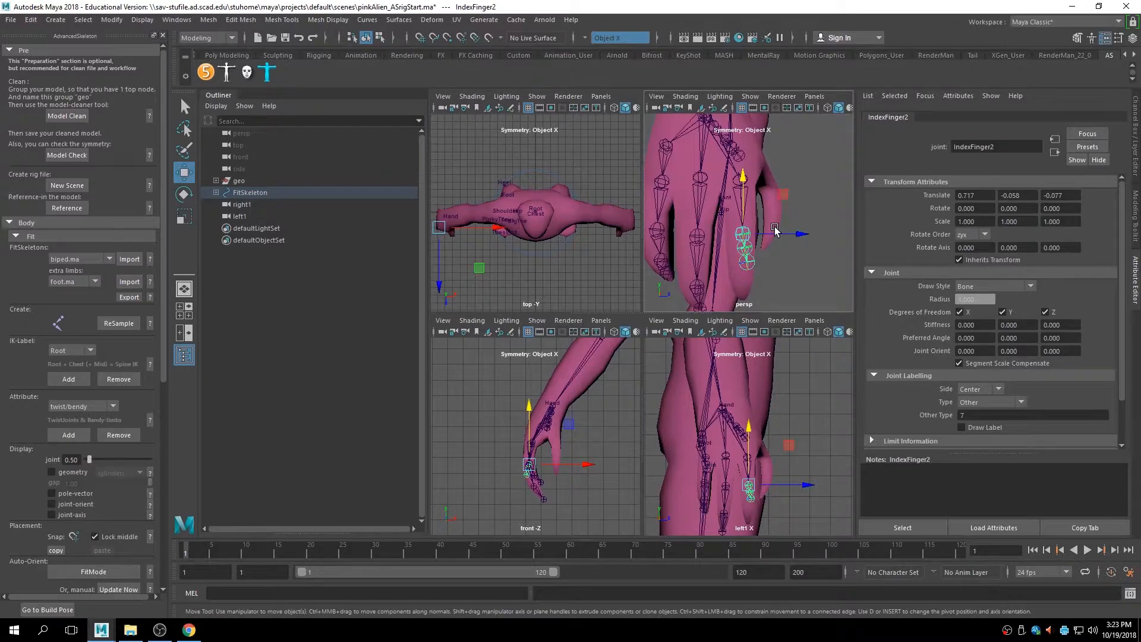
# Move the IndexFinger3 joint down and along the curve of the index finger.
pyautogui.keyDown('alt'); pyautogui.moveTo(730, 233); pyautogui.dragTo(795, 267); pyautogui.keyUp('alt')
pyautogui.press('e')
pyautogui.click(794, 267)
pyautogui.click(736, 209)
pyautogui.keyDown('alt'); pyautogui.moveTo(701, 235); pyautogui.dragTo(683, 216); pyautogui.keyUp('alt')
pyautogui.press('w')
pyautogui.moveTo(730, 247); pyautogui.dragTo(770, 250)
# Place the IndexFinger4 joint at the tip of the mesh's index finger.
pyautogui.click(718, 241)
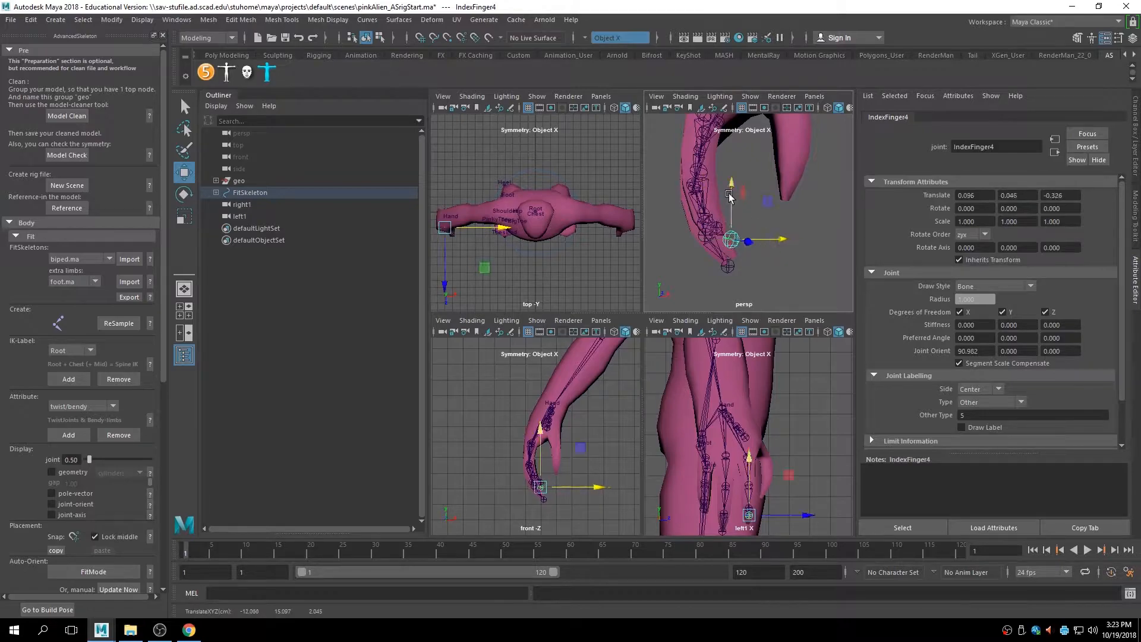
pyautogui.click(730, 198)
pyautogui.click(730, 236)
pyautogui.moveTo(732, 191); pyautogui.dragTo(763, 197)
# Move the ThumbFinger1 joint to a translate of about 0.501, 0.598, -0.340 and rotate its chain along the mesh's thumb.
pyautogui.click(709, 164)
pyautogui.moveTo(732, 149); pyautogui.dragTo(731, 155)
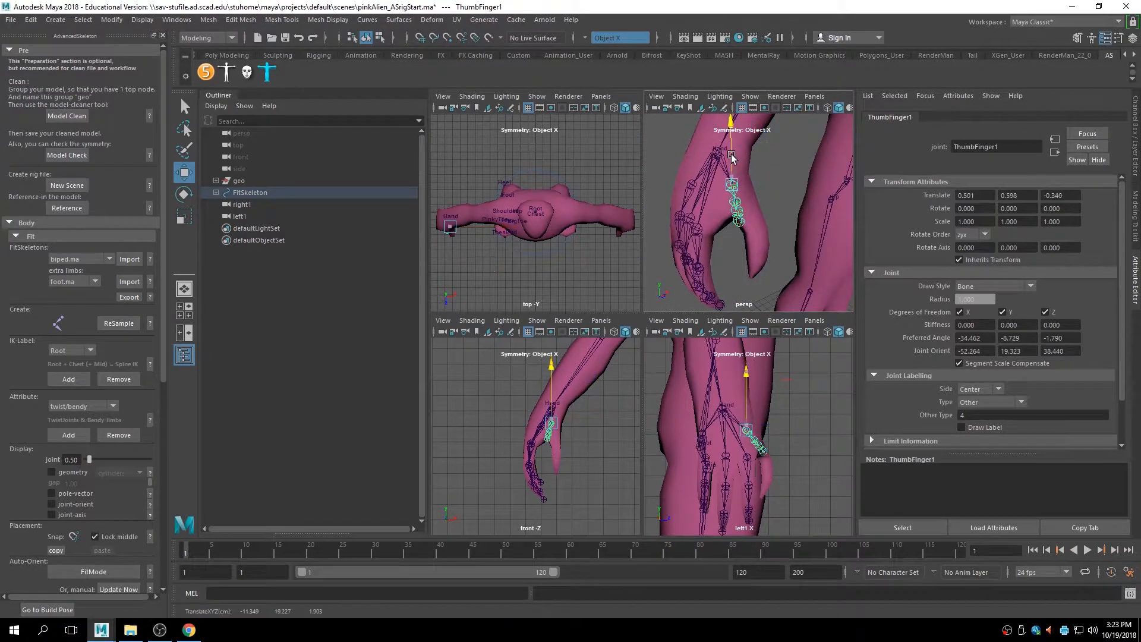
pyautogui.press('e')
pyautogui.moveTo(711, 224); pyautogui.dragTo(720, 230)
# Position ThumbFinger2 at a translate of about 0.627, 0.000, -0.010 and ThumbFinger3 at about 0.384, 0.019, -0.207 inside the thumb.
pyautogui.press('w')
pyautogui.moveTo(766, 182); pyautogui.dragTo(772, 218)
pyautogui.keyDown('alt'); pyautogui.moveTo(772, 218); pyautogui.dragTo(763, 218, button='middle'); pyautogui.keyUp('alt')
pyautogui.keyDown('alt'); pyautogui.moveTo(727, 216); pyautogui.dragTo(750, 221); pyautogui.keyUp('alt')
pyautogui.click(724, 188)
pyautogui.moveTo(748, 177); pyautogui.dragTo(760, 233)
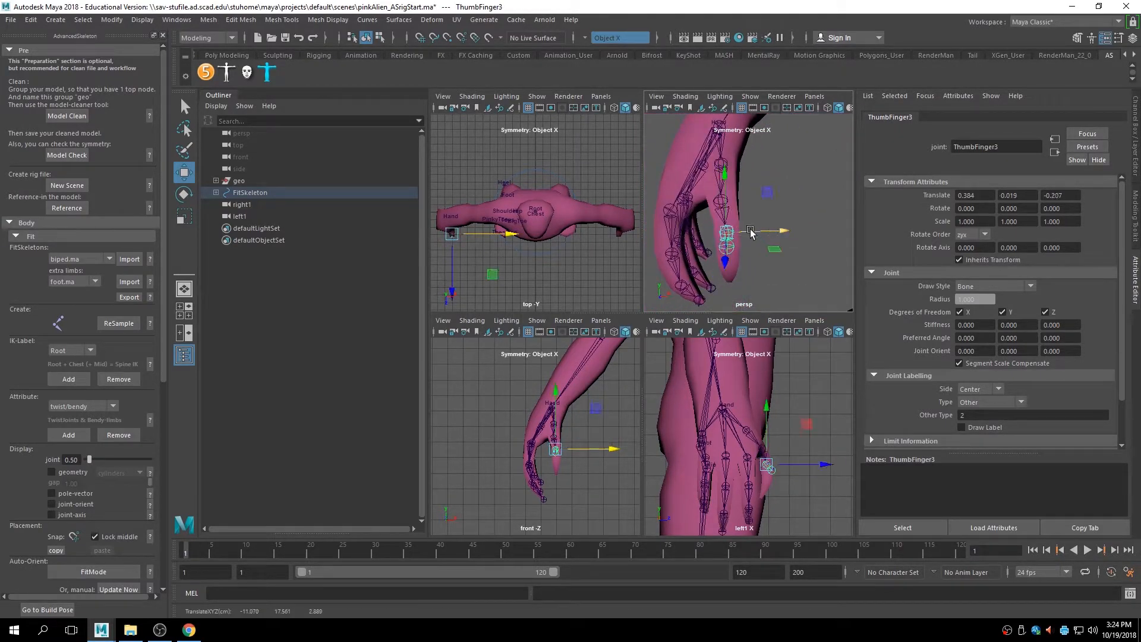
pyautogui.click(715, 200)
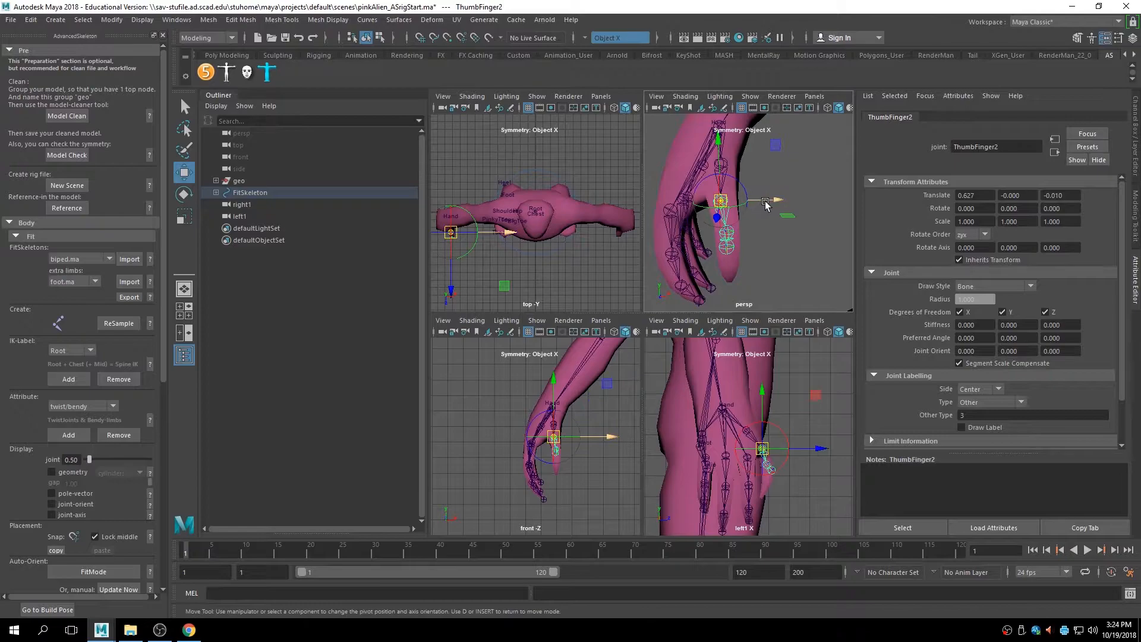
pyautogui.click(780, 249)
# Shift ThumbFinger3 to a translate of about 0.451, -0.012, -0.261 and place the thumb's end joint at the thumb tip.
pyautogui.keyDown('alt'); pyautogui.moveTo(761, 264); pyautogui.dragTo(810, 244); pyautogui.keyUp('alt')
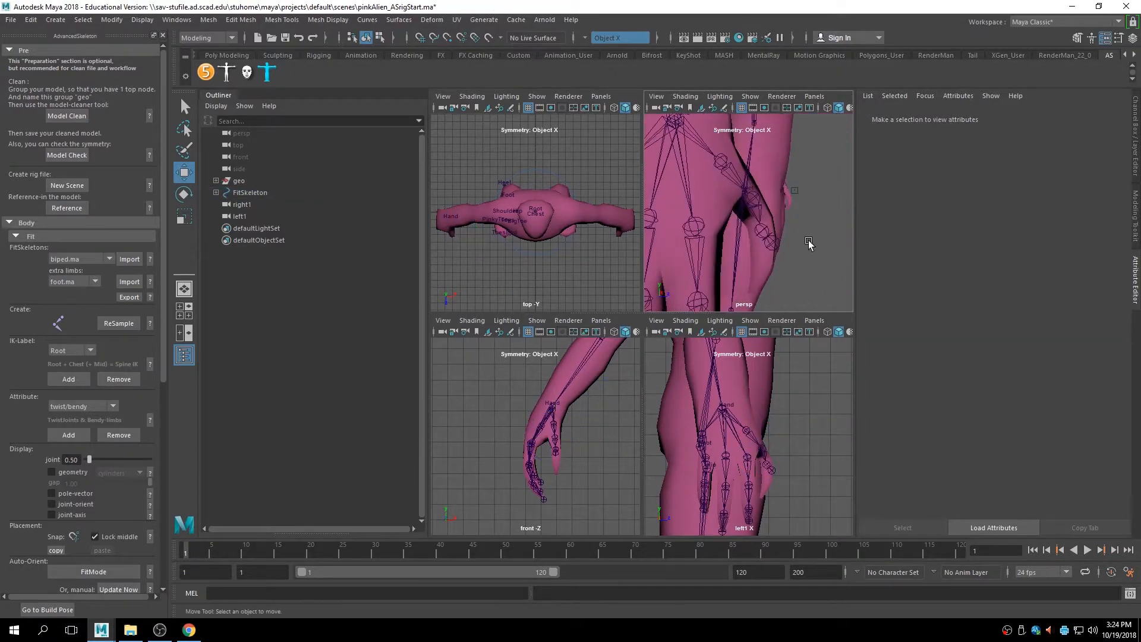
pyautogui.click(764, 229)
pyautogui.moveTo(765, 196); pyautogui.dragTo(757, 236)
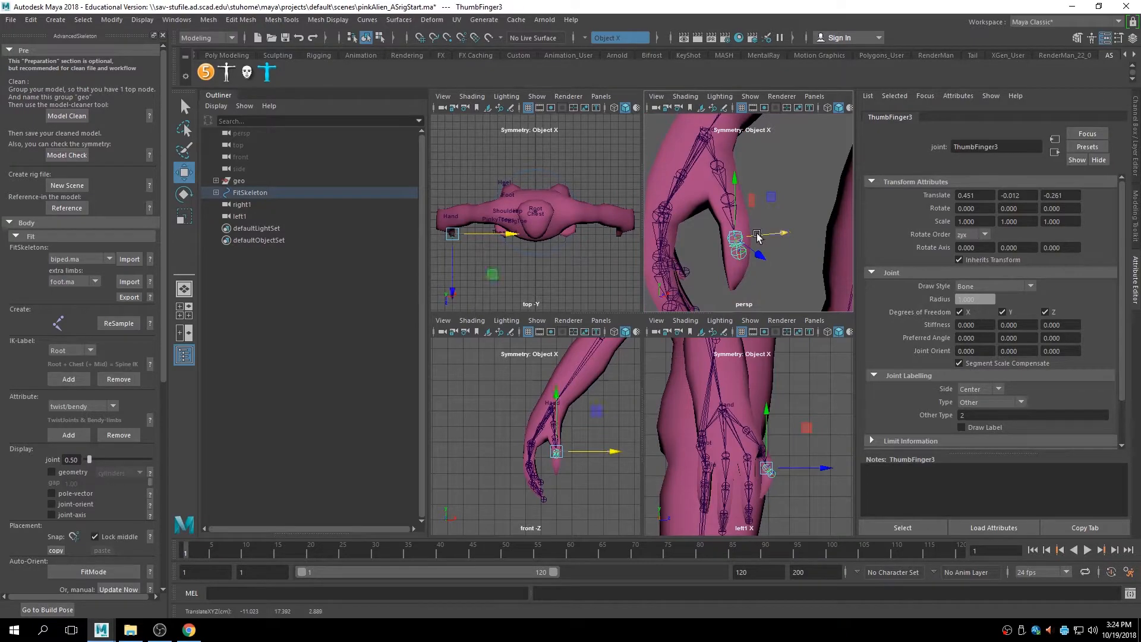
pyautogui.click(773, 281)
pyautogui.click(739, 252)
pyautogui.keyDown('alt'); pyautogui.moveTo(738, 252); pyautogui.dragTo(764, 225); pyautogui.keyUp('alt')
pyautogui.moveTo(823, 293); pyautogui.dragTo(772, 273)
# Nudge the ThumbFinger3 joint on its own, without its end joint, to centre it in the thumb, and clear the selection.
pyautogui.click(717, 249)
pyautogui.click(736, 236)
pyautogui.press('d')
pyautogui.moveTo(734, 176); pyautogui.dragTo(734, 181)
pyautogui.click(780, 186)
pyautogui.click(809, 213)
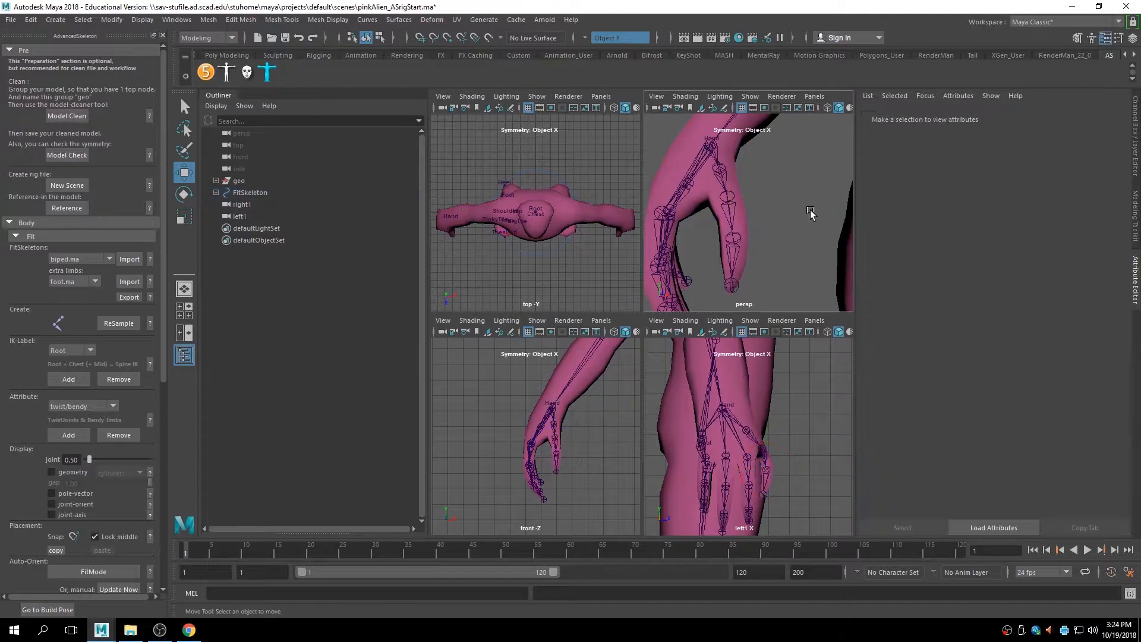
# Enlarge the perspective view to full size and examine the placement of the hand and arm joints.
pyautogui.press('space')
pyautogui.keyDown('alt'); pyautogui.moveTo(810, 213); pyautogui.dragTo(736, 239); pyautogui.keyUp('alt')
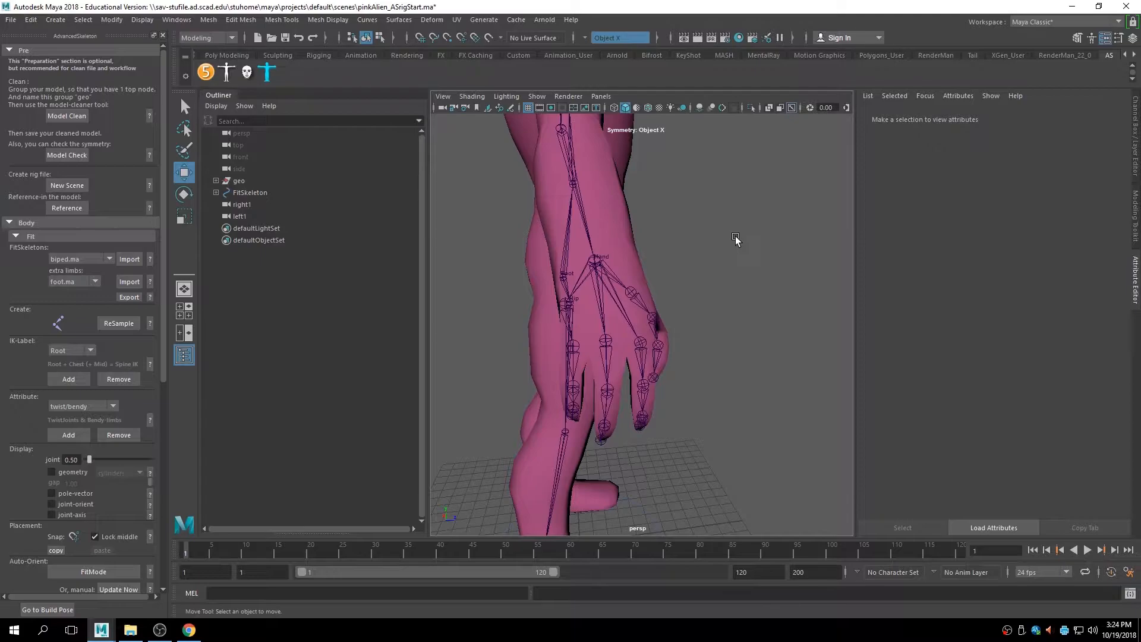
pyautogui.keyDown('alt'); pyautogui.moveTo(736, 239); pyautogui.dragTo(558, 285); pyautogui.keyUp('alt')
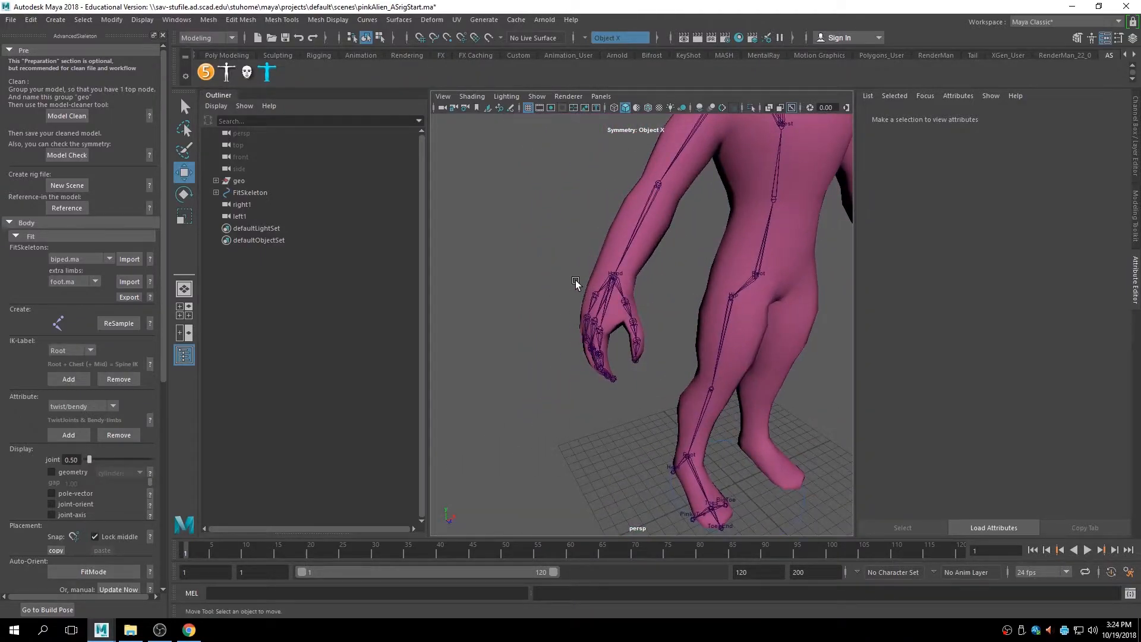
# Open the help for the joint attributes and read its twist/bendy, inbetween and global sections.
pyautogui.keyDown('alt'); pyautogui.moveTo(624, 276); pyautogui.dragTo(588, 330, button='middle'); pyautogui.keyUp('alt')
pyautogui.keyDown('alt'); pyautogui.moveTo(587, 330); pyautogui.dragTo(562, 325, button='right'); pyautogui.keyUp('alt')
pyautogui.keyDown('alt'); pyautogui.moveTo(562, 325); pyautogui.dragTo(550, 304); pyautogui.keyUp('alt')
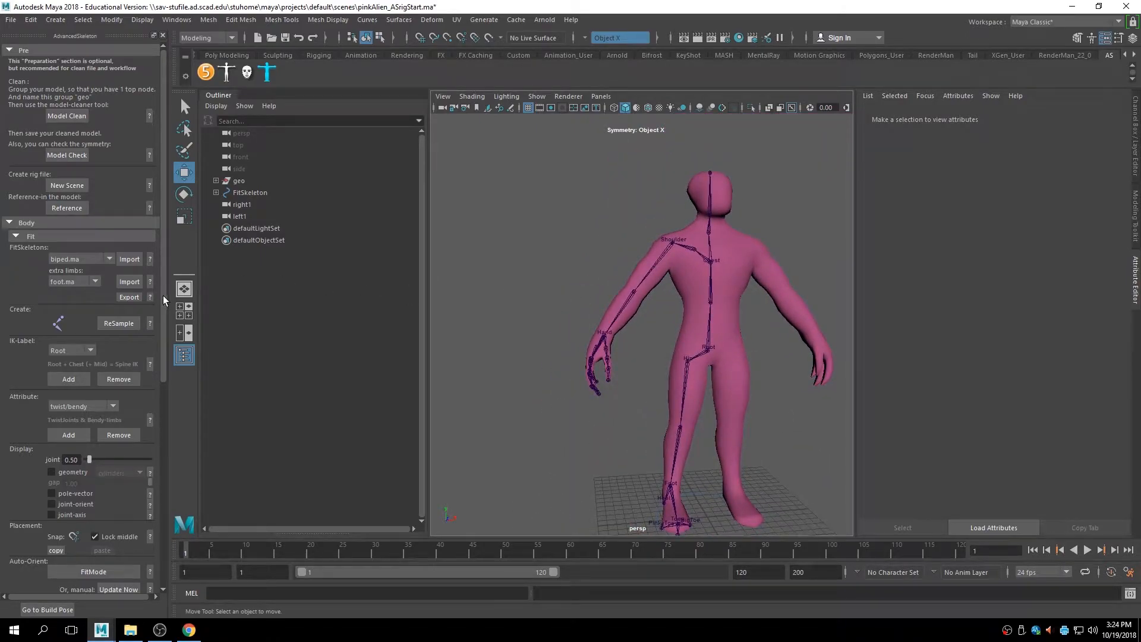
pyautogui.scroll(-4, 165, 300)
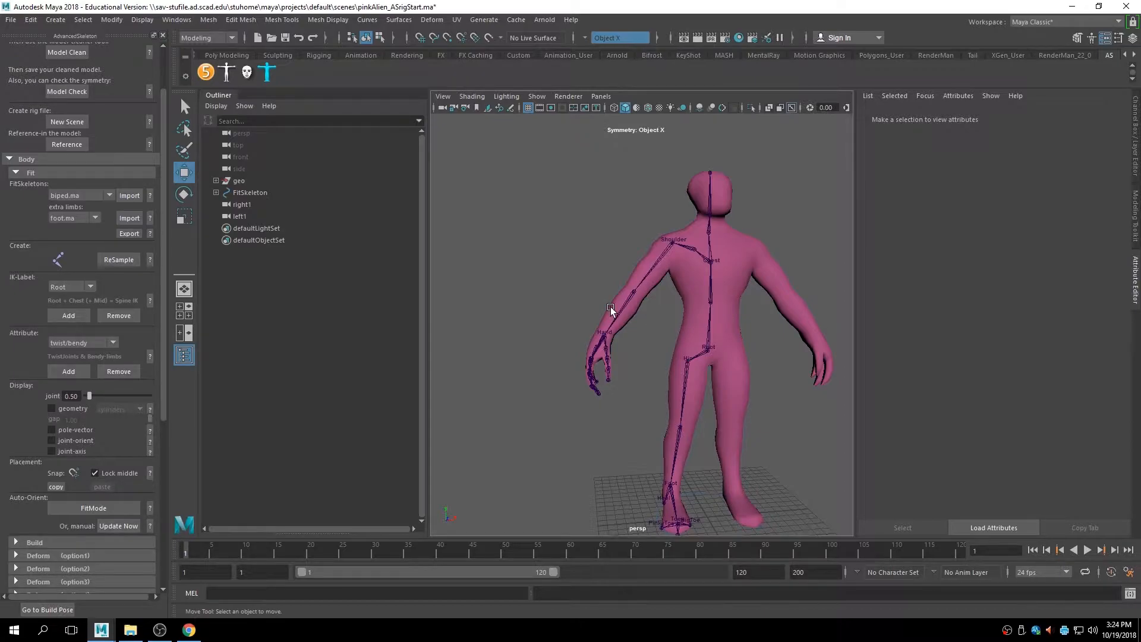
pyautogui.click(150, 357)
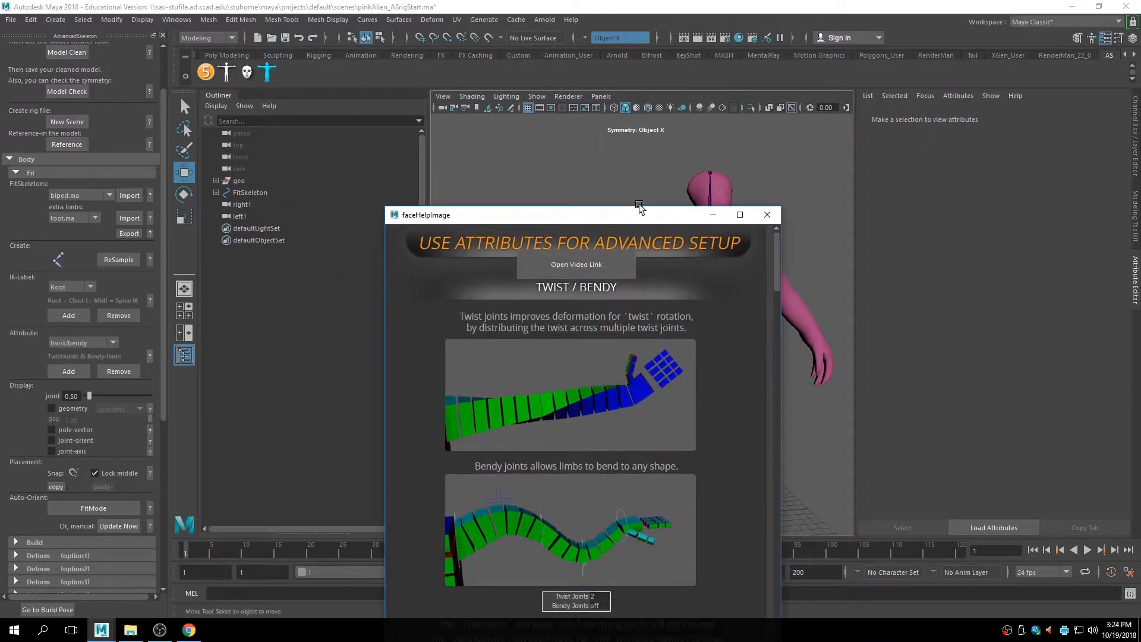
pyautogui.moveTo(629, 171); pyautogui.dragTo(602, 109)
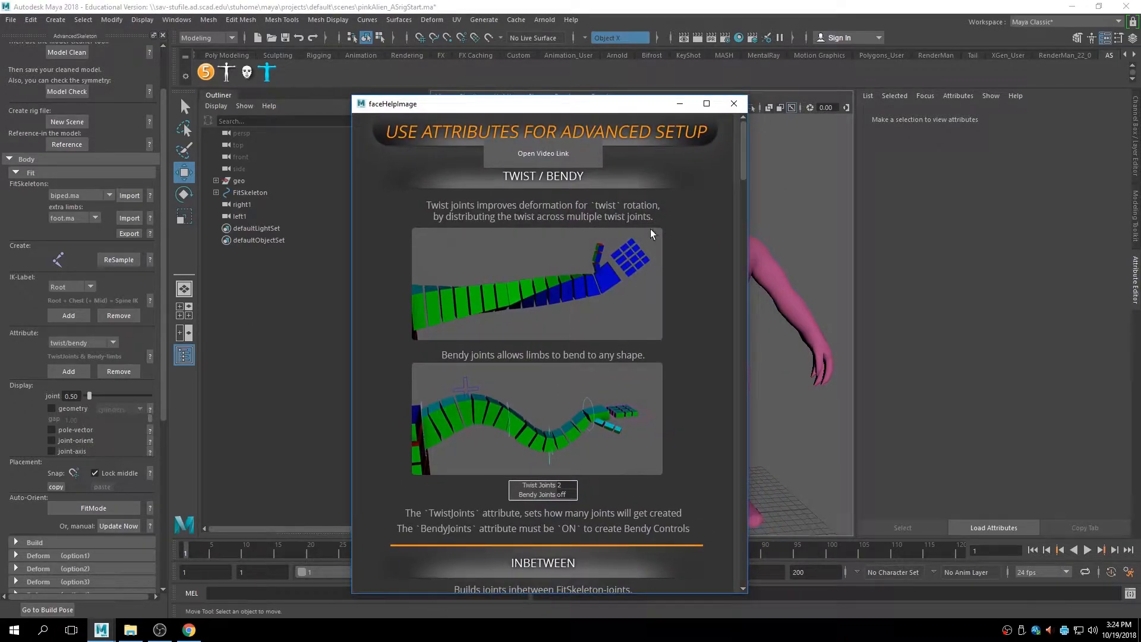
pyautogui.click(113, 344)
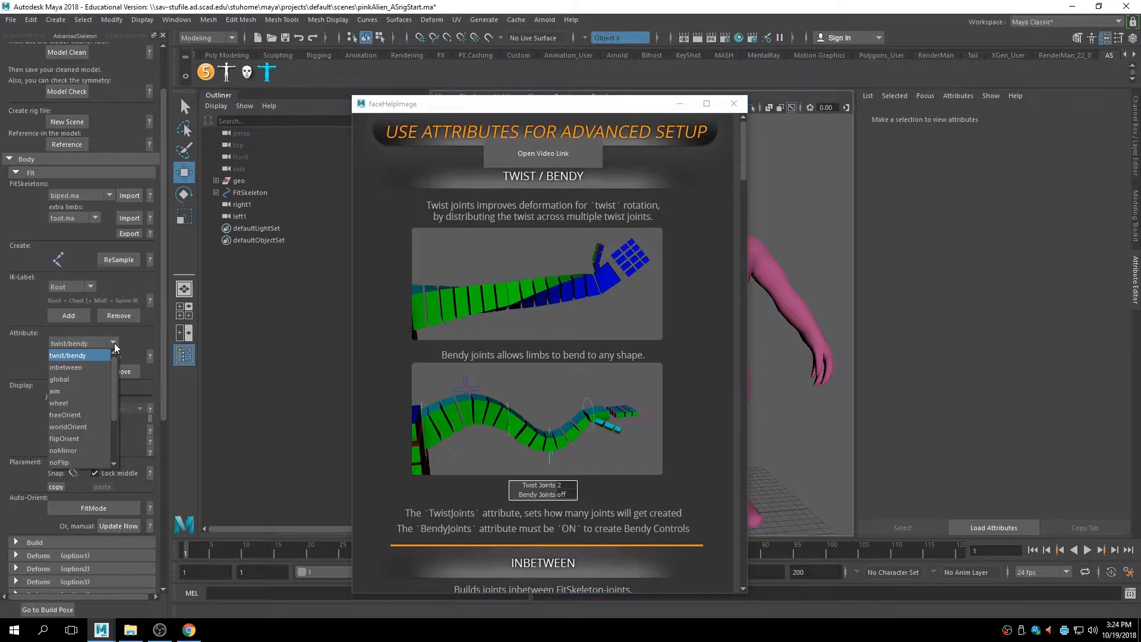
pyautogui.click(114, 348)
pyautogui.scroll(-2, 592, 377)
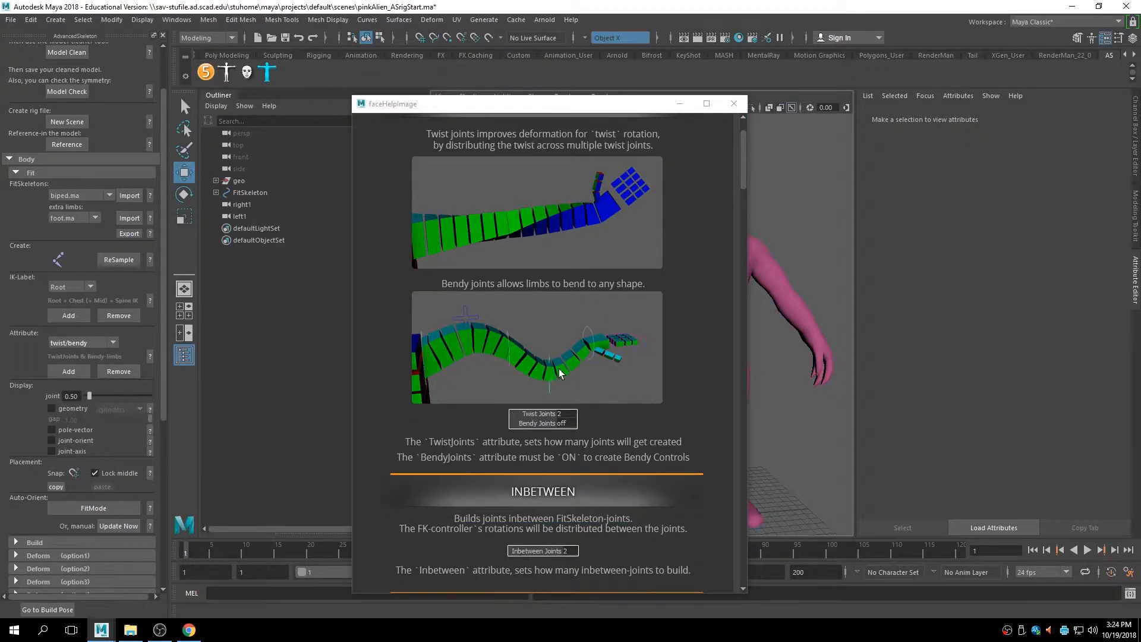
pyautogui.scroll(-5, 559, 372)
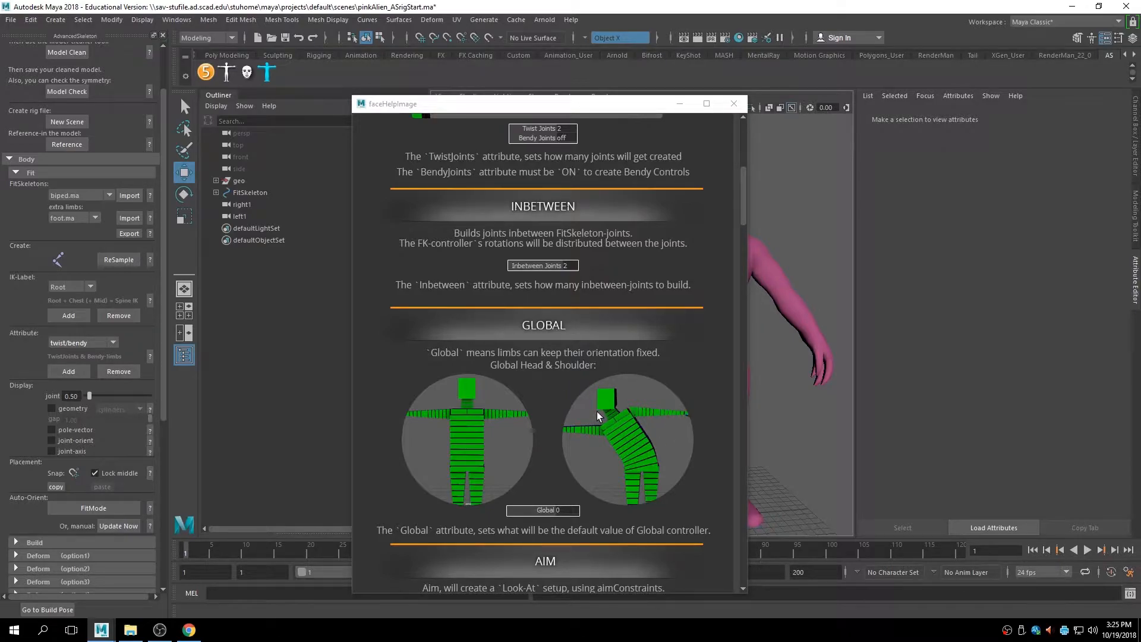
# Select the Head joint, set the attribute type to global, and display the joint's channels beside the help.
pyautogui.moveTo(571, 106); pyautogui.dragTo(377, 129)
pyautogui.keyDown('alt'); pyautogui.moveTo(739, 211); pyautogui.dragTo(648, 203); pyautogui.keyUp('alt')
pyautogui.click(683, 186)
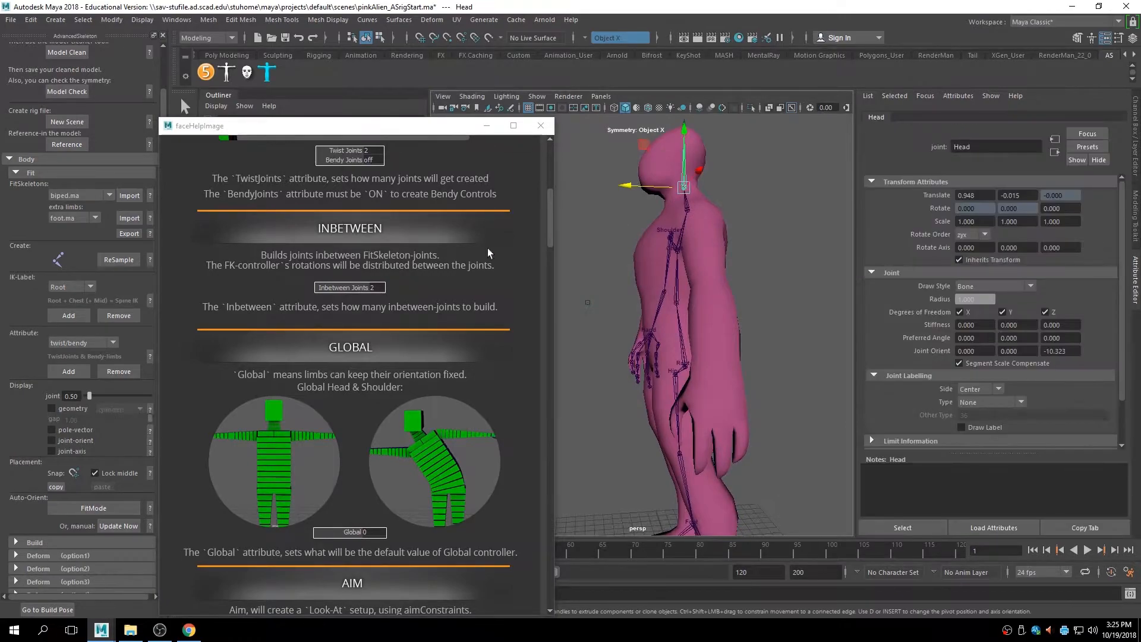
pyautogui.click(86, 344)
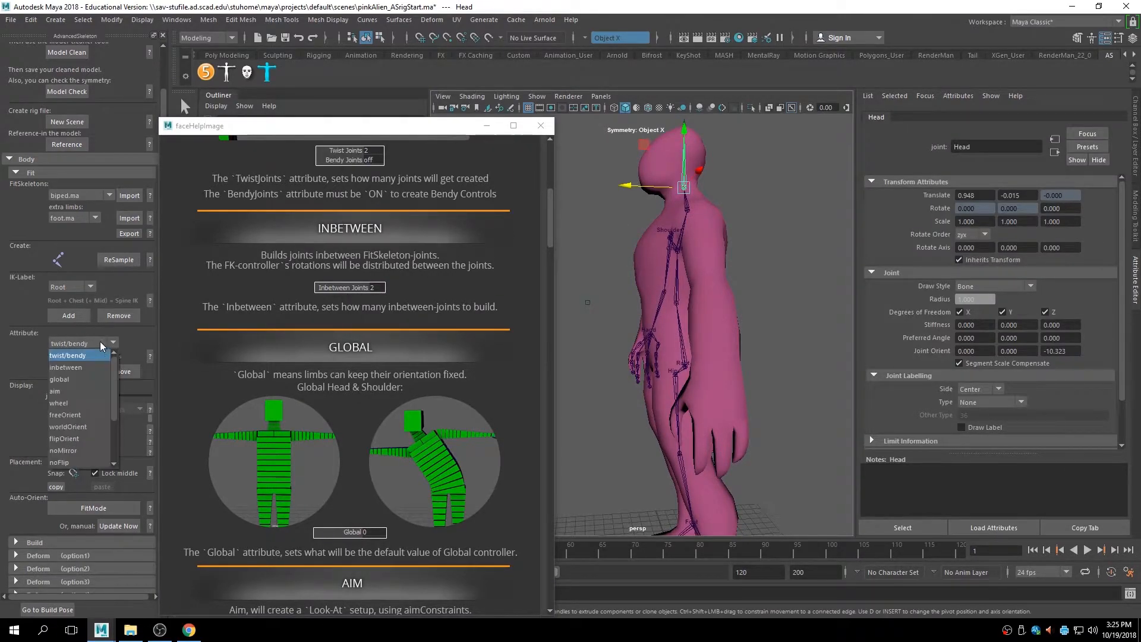
pyautogui.click(82, 381)
pyautogui.keyDown('alt'); pyautogui.moveTo(694, 389); pyautogui.dragTo(755, 394); pyautogui.keyUp('alt')
pyautogui.click(1136, 170)
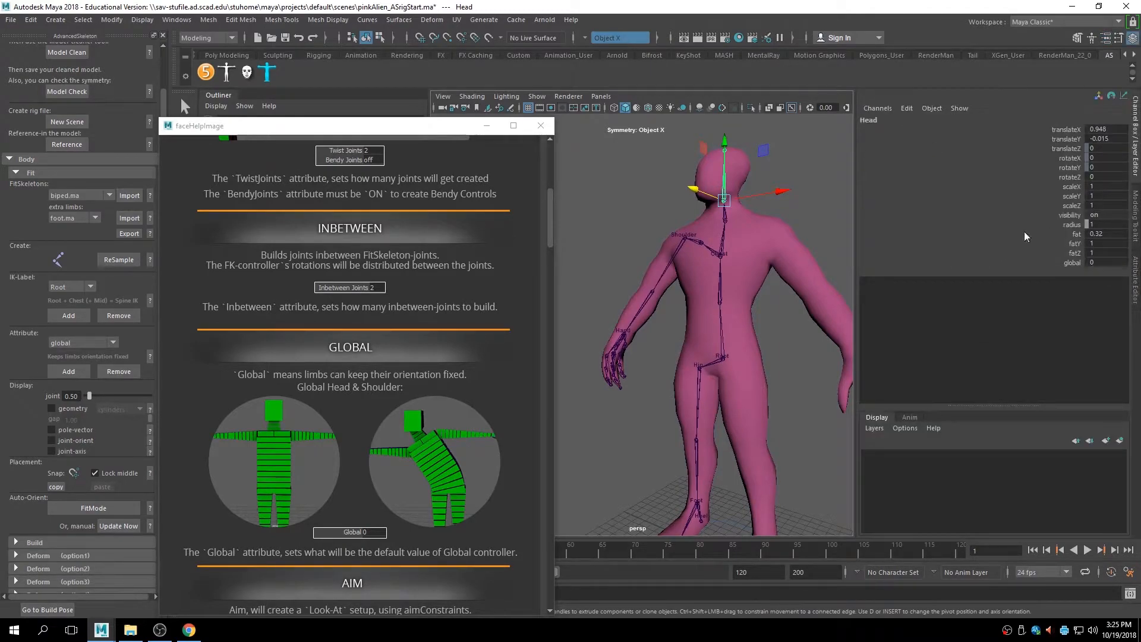
# Read the attribute help from Aim and Wheel through FreeOrient to NoMirror, close it, and clear the joint selection.
pyautogui.scroll(-2, 497, 390)
pyautogui.scroll(-1, 453, 396)
pyautogui.keyDown('alt'); pyautogui.moveTo(680, 399); pyautogui.dragTo(723, 397); pyautogui.keyUp('alt')
pyautogui.scroll(-2, 722, 395)
pyautogui.scroll(-2, 356, 444)
pyautogui.keyDown('alt'); pyautogui.moveTo(641, 437); pyautogui.dragTo(663, 445); pyautogui.keyUp('alt')
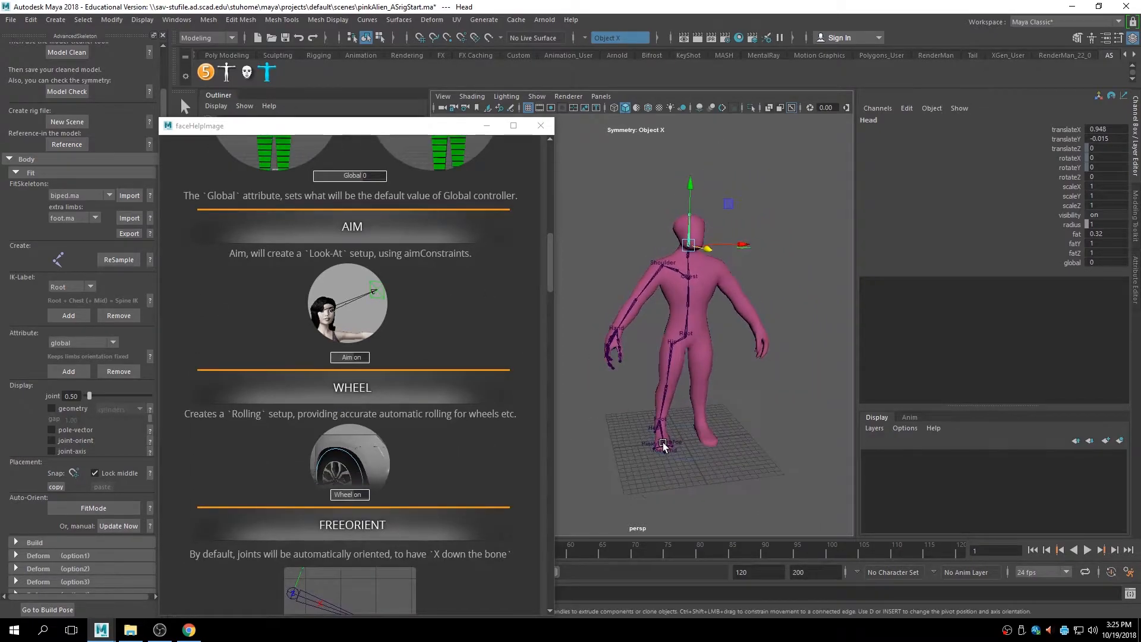
pyautogui.scroll(-2, 335, 456)
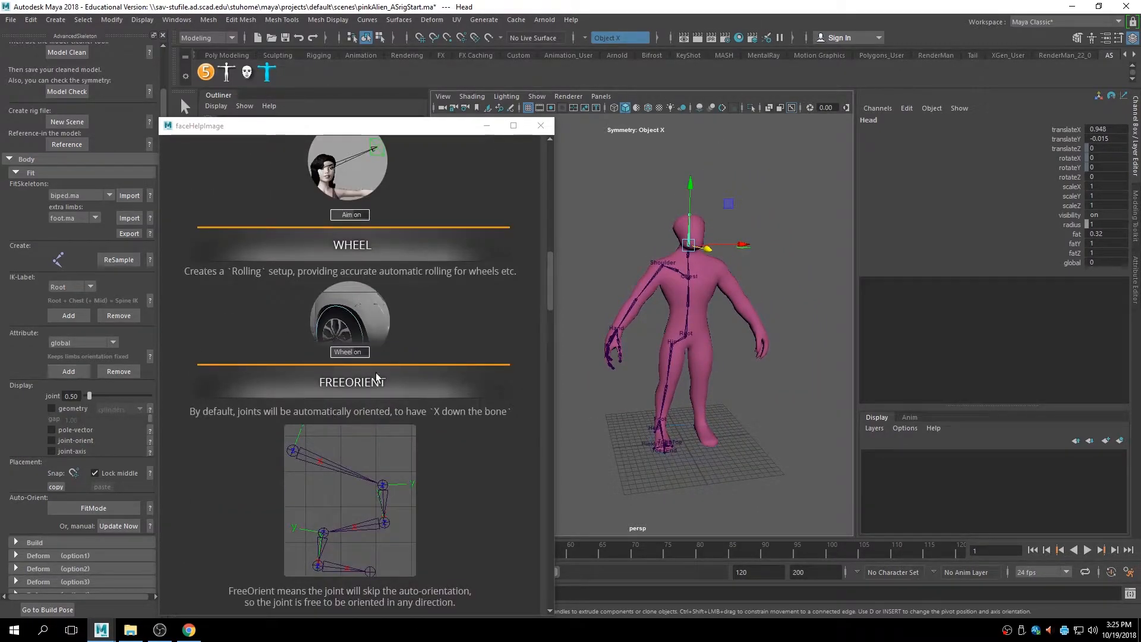
pyautogui.scroll(-2, 376, 376)
pyautogui.keyDown('alt'); pyautogui.moveTo(649, 386); pyautogui.dragTo(730, 395, button='right'); pyautogui.keyUp('alt')
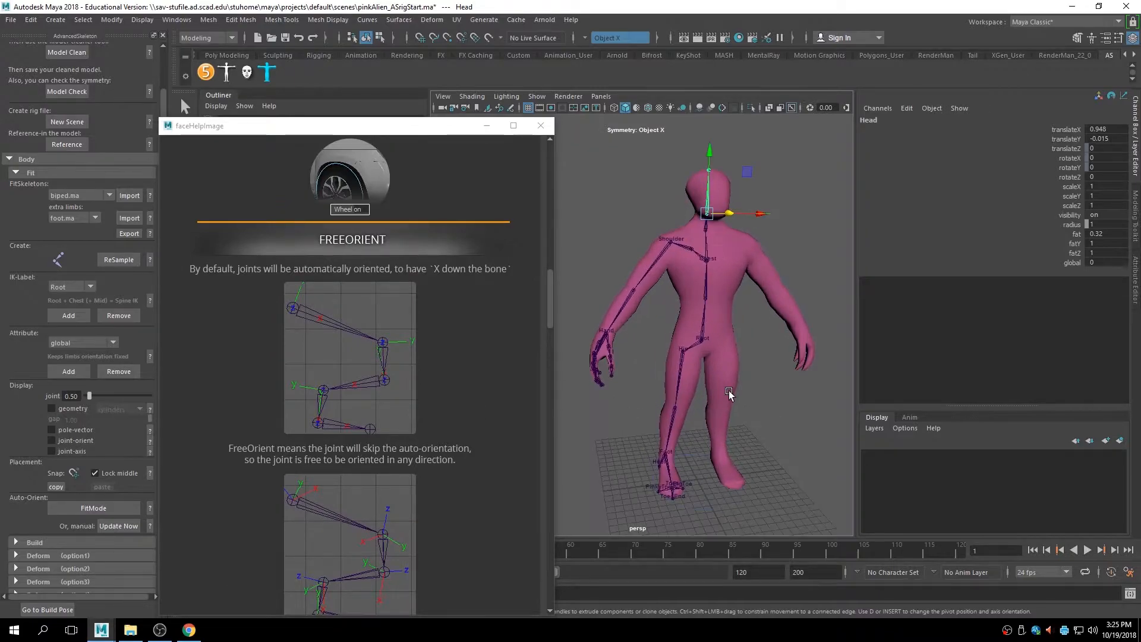
pyautogui.scroll(-8, 331, 395)
pyautogui.scroll(-4, 393, 434)
pyautogui.click(540, 126)
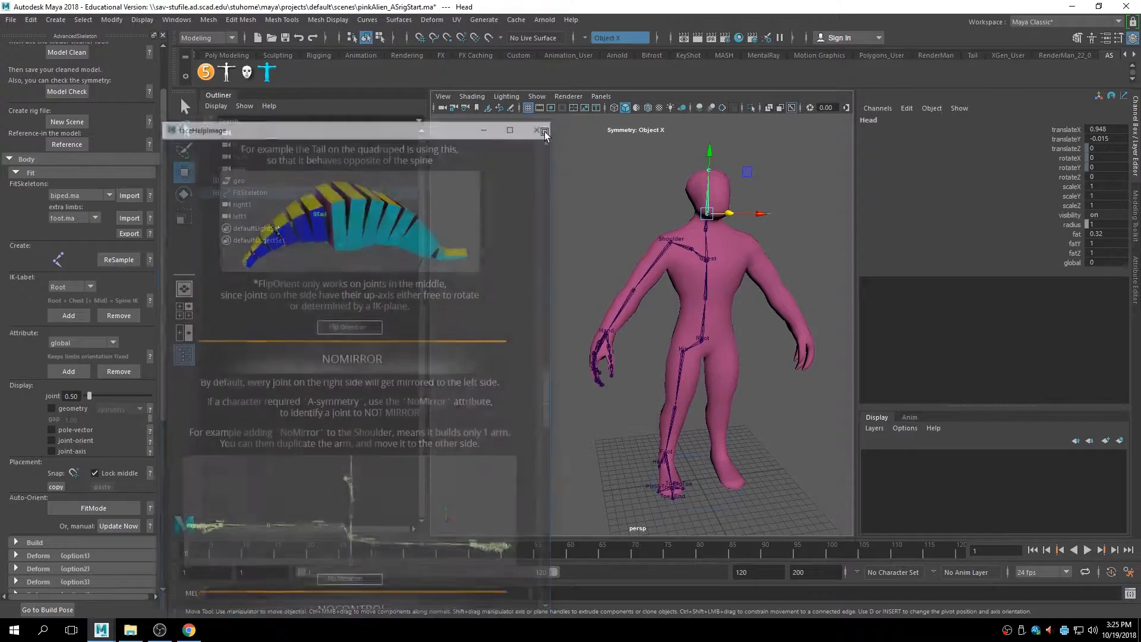
pyautogui.click(735, 433)
pyautogui.moveTo(736, 432)
pyautogui.keyDown('alt'); pyautogui.mouseDown()
pyautogui.moveTo(703, 433)
pyautogui.moveTo(728, 433)
pyautogui.mouseUp(); pyautogui.keyUp('alt')
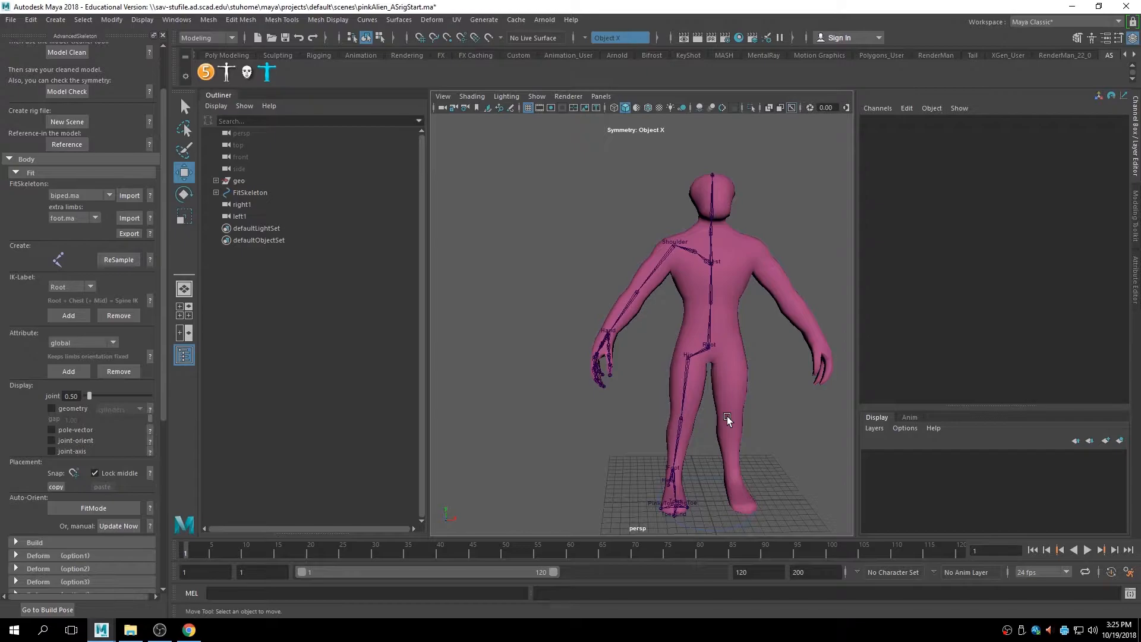
# Look through the available fit skeleton templates, keeping biped.ma as the chosen one.
pyautogui.scroll(2, 102, 293)
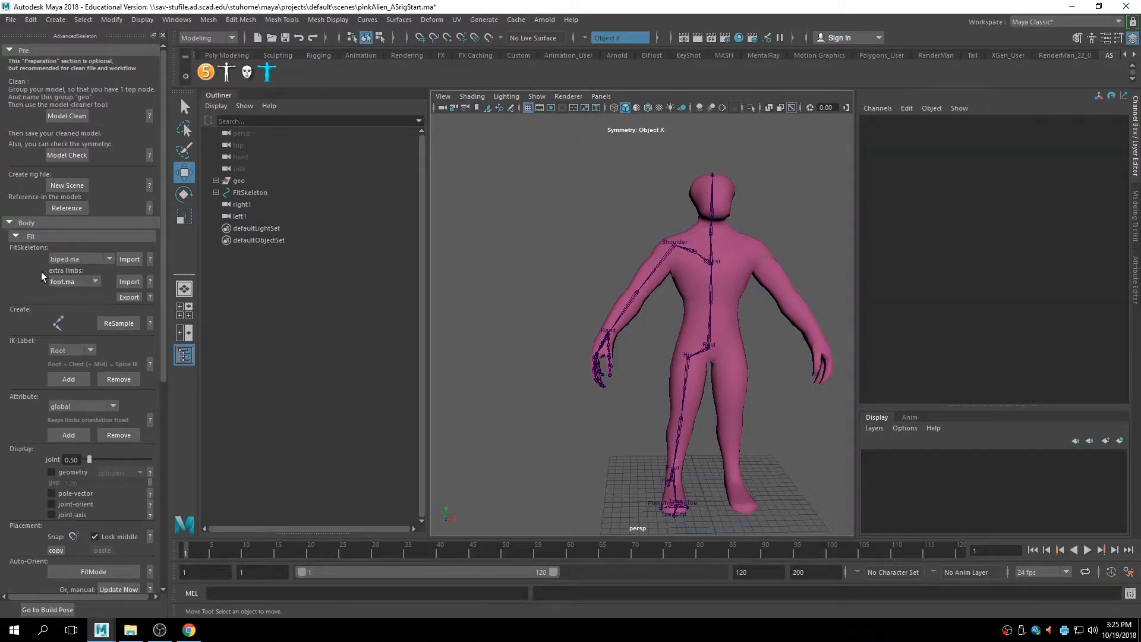
pyautogui.click(104, 263)
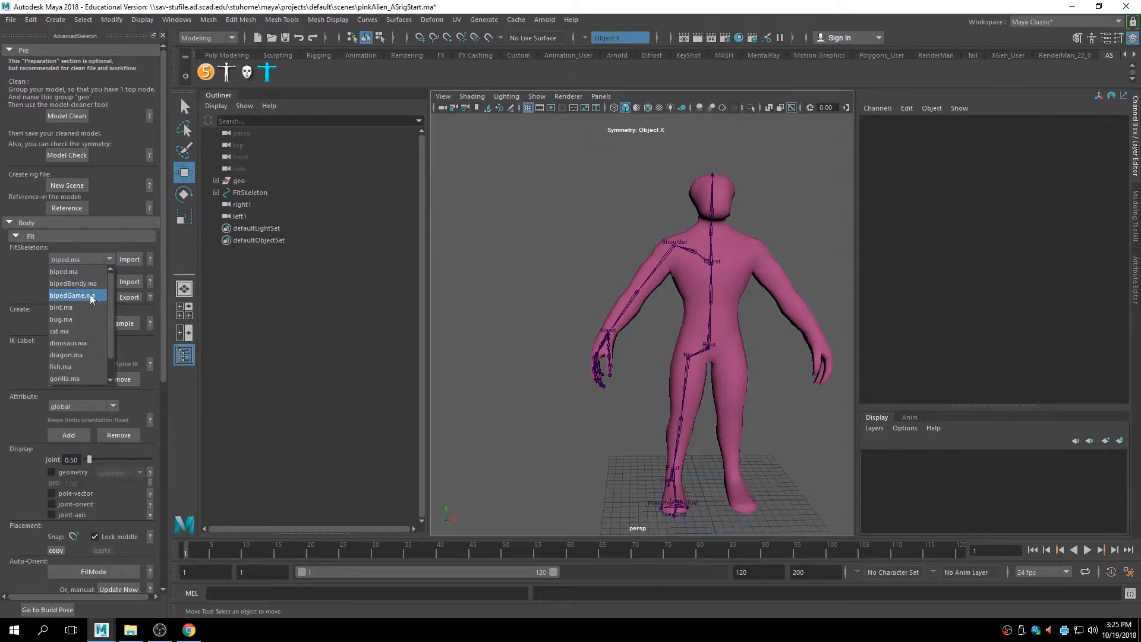
pyautogui.scroll(-2, 81, 310)
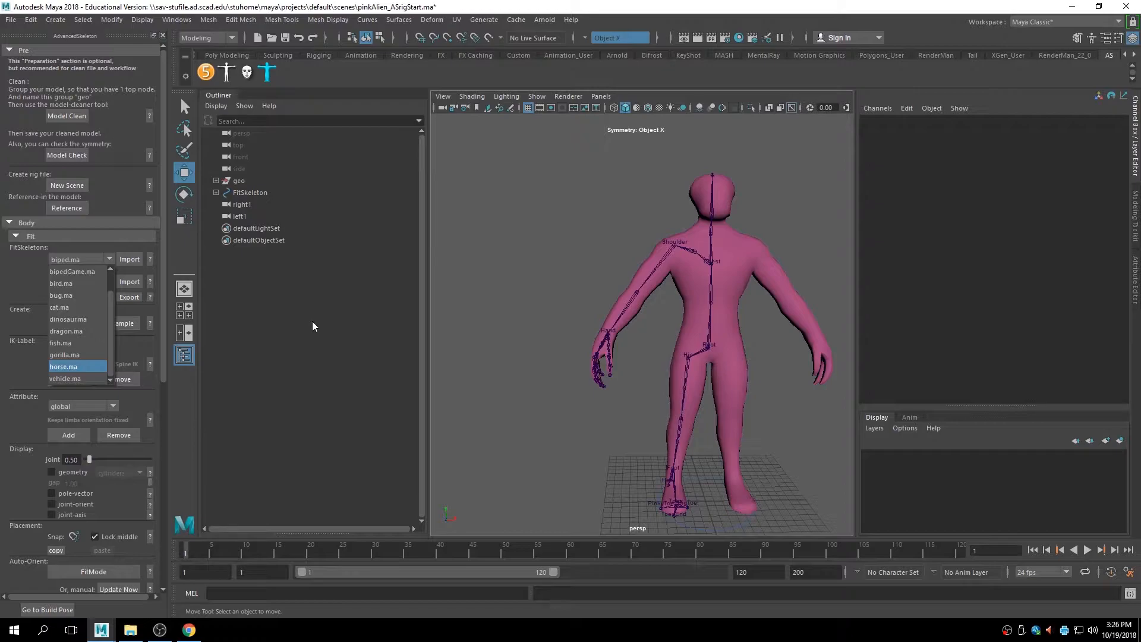
pyautogui.click(19, 277)
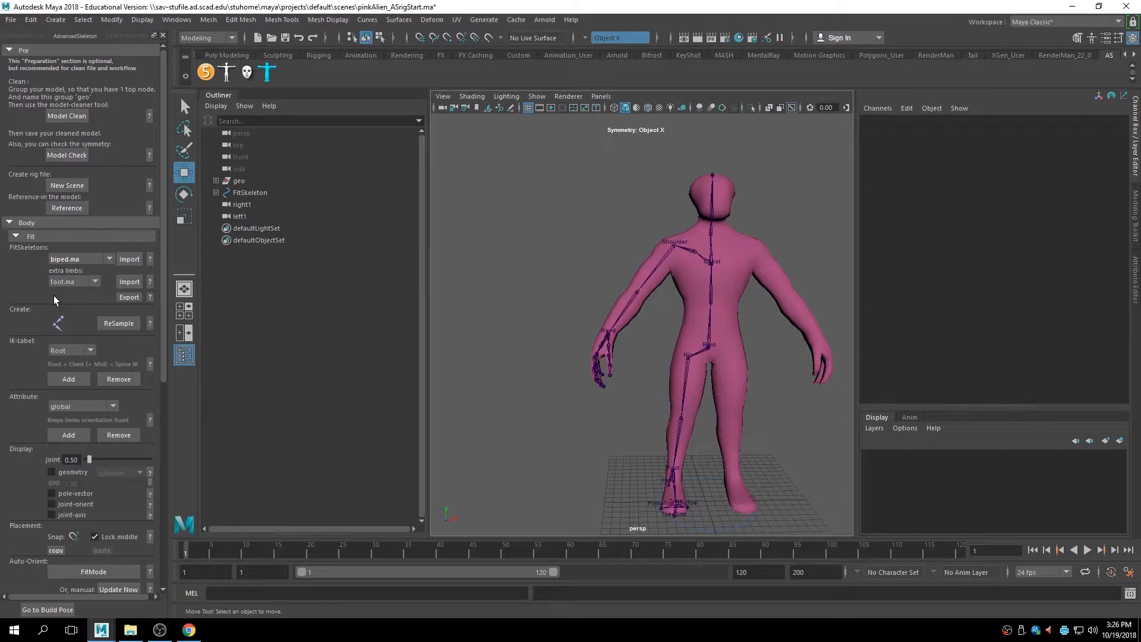
# Set the fit skeleton's joint display size to 0.39.
pyautogui.scroll(-3, 54, 300)
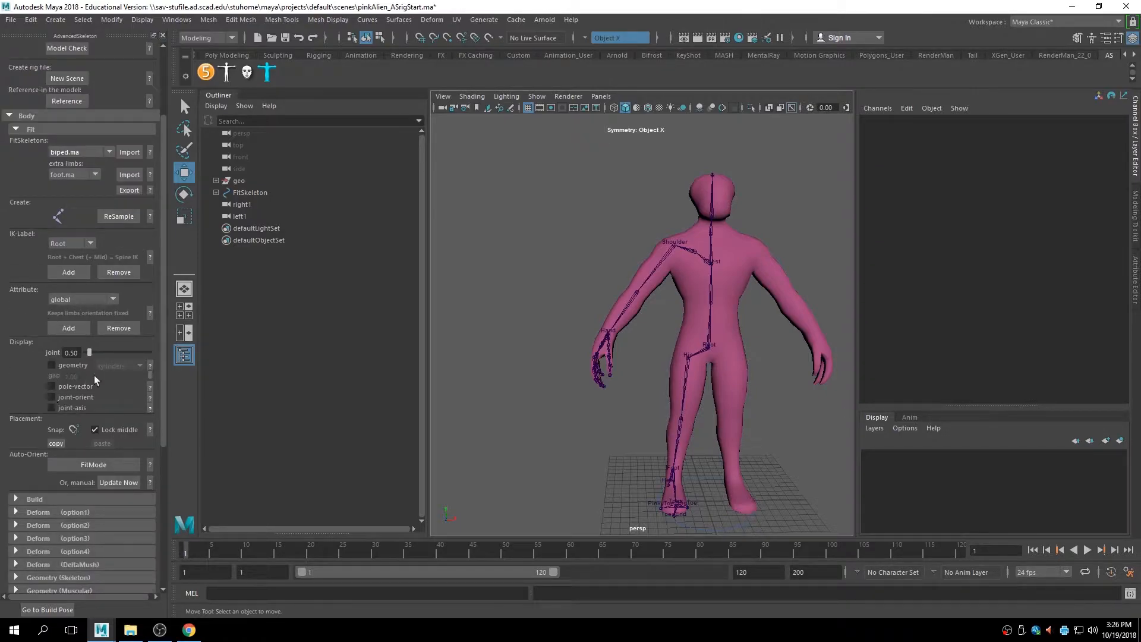
pyautogui.moveTo(89, 352); pyautogui.dragTo(88, 352)
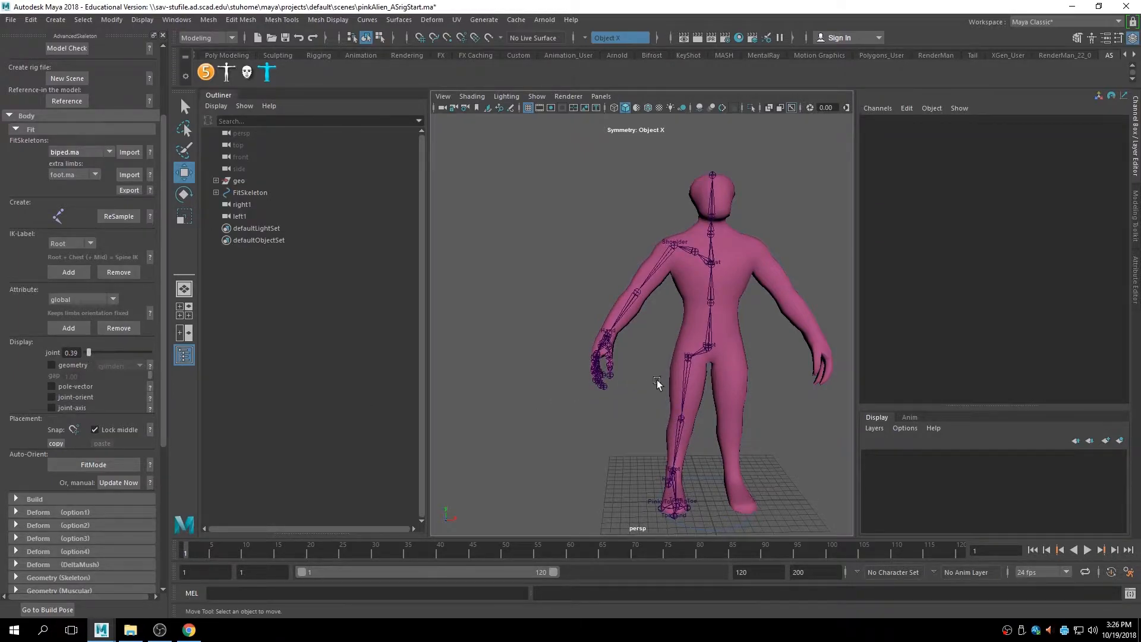
pyautogui.keyDown('alt'); pyautogui.moveTo(657, 384); pyautogui.dragTo(547, 364, button='middle'); pyautogui.keyUp('alt')
pyautogui.scroll(3, 548, 364)
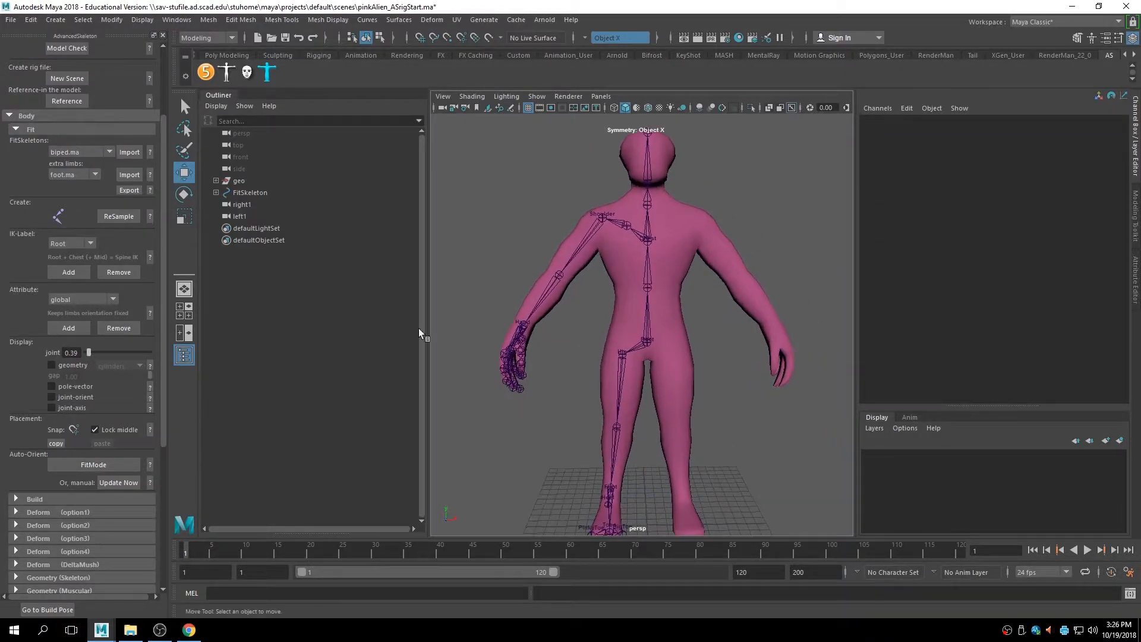
# Preview the fit skeleton's pole-vector display and its joint-orient display, turning each back off.
pyautogui.click(51, 386)
pyautogui.keyDown('alt'); pyautogui.moveTo(603, 361); pyautogui.dragTo(558, 314); pyautogui.keyUp('alt')
pyautogui.click(51, 386)
pyautogui.click(51, 397)
pyautogui.keyDown('alt'); pyautogui.moveTo(558, 314); pyautogui.dragTo(634, 308, button='right'); pyautogui.keyUp('alt')
pyautogui.keyDown('alt'); pyautogui.moveTo(634, 308); pyautogui.dragTo(617, 374, button='middle'); pyautogui.keyUp('alt')
pyautogui.keyDown('alt'); pyautogui.moveTo(617, 374); pyautogui.dragTo(641, 402, button='right'); pyautogui.keyUp('alt')
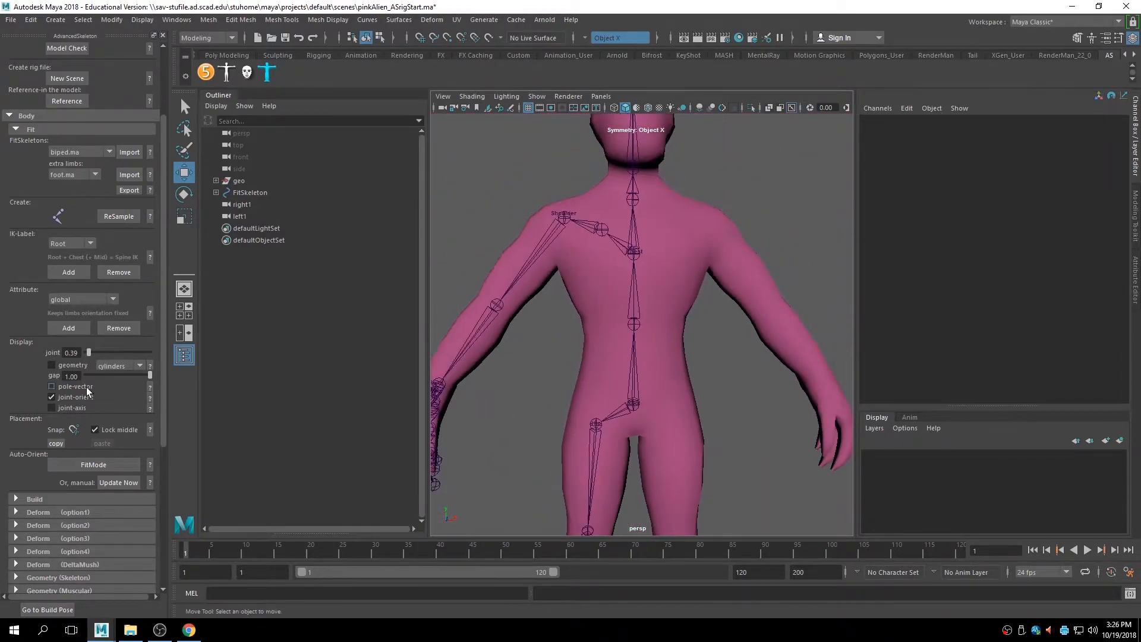
pyautogui.click(51, 397)
# Enter FitMode to auto-orient the fit skeleton and inspect the joints from several sides.
pyautogui.moveTo(164, 410); pyautogui.dragTo(164, 445)
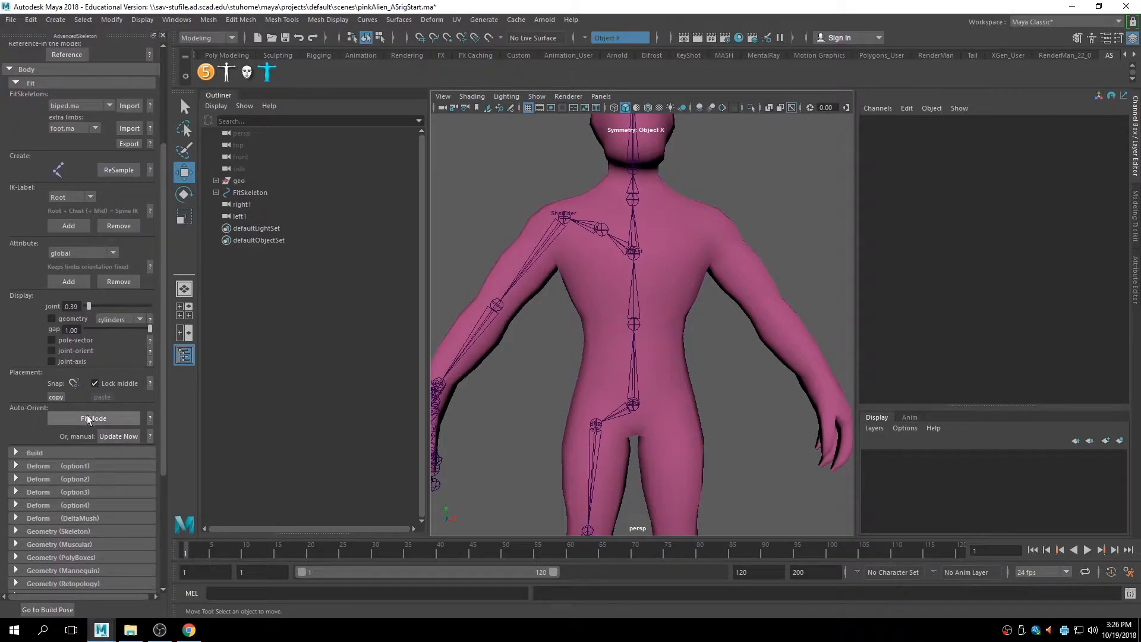
pyautogui.click(89, 419)
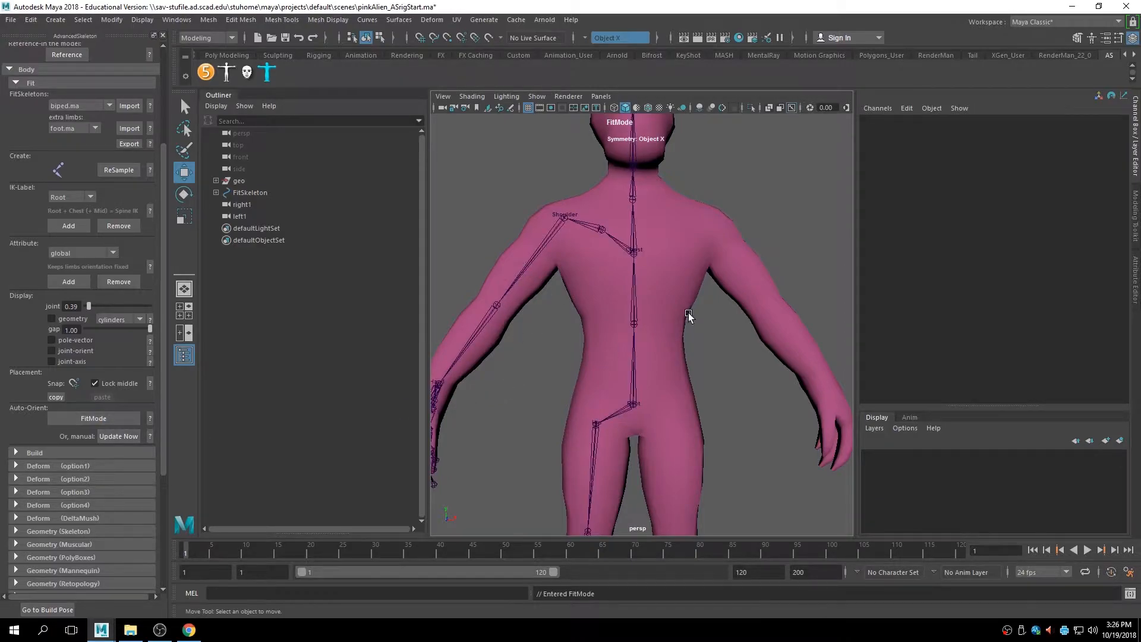
pyautogui.keyDown('alt'); pyautogui.moveTo(688, 313); pyautogui.dragTo(607, 322, button='right'); pyautogui.keyUp('alt')
pyautogui.keyDown('alt'); pyautogui.moveTo(607, 321); pyautogui.dragTo(656, 318); pyautogui.keyUp('alt')
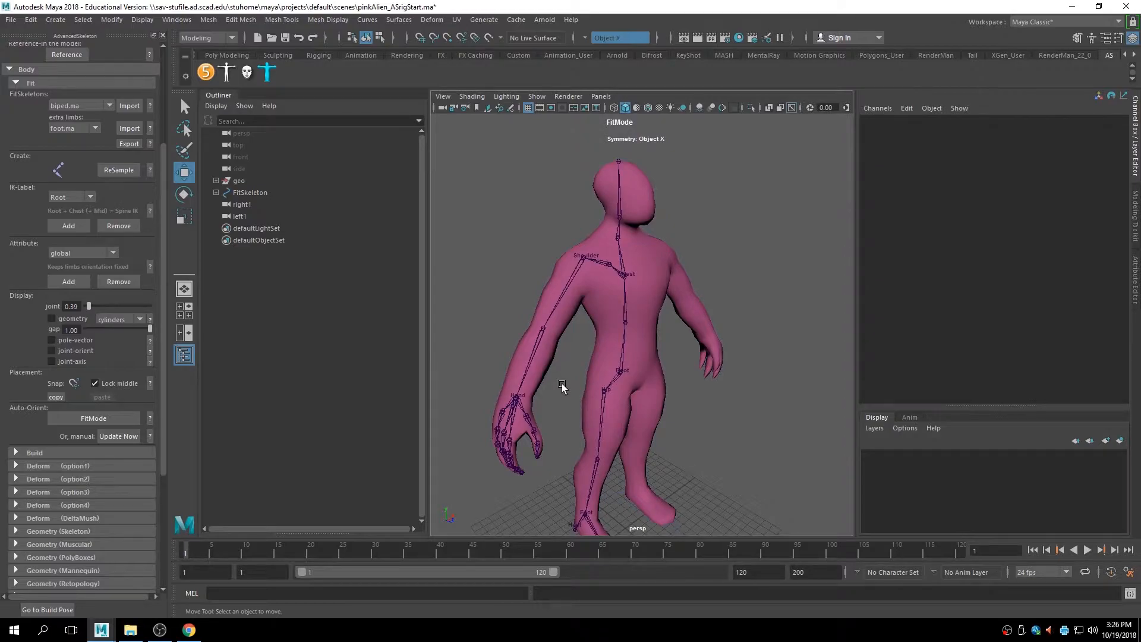
pyautogui.keyDown('alt'); pyautogui.moveTo(621, 354); pyautogui.dragTo(568, 356); pyautogui.keyUp('alt')
# Build the AdvancedSkeleton rig from the fitted biped skeleton and check the full body.
pyautogui.click(18, 453)
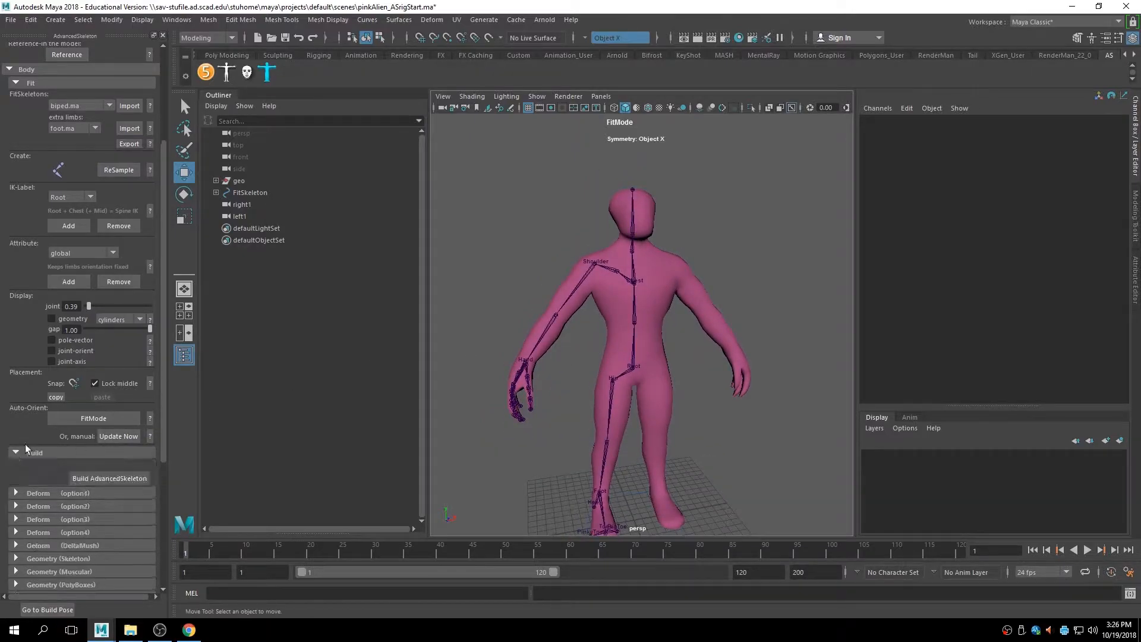
pyautogui.scroll(-2, 77, 390)
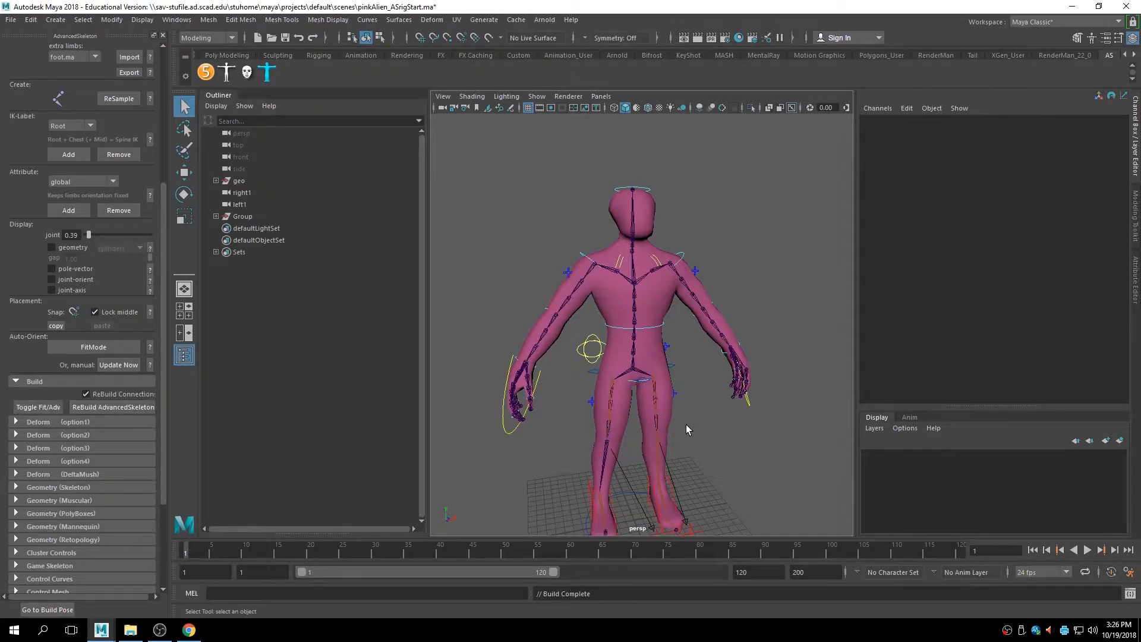
pyautogui.scroll(2, 643, 308)
pyautogui.keyDown('alt'); pyautogui.moveTo(643, 308); pyautogui.dragTo(685, 308); pyautogui.keyUp('alt')
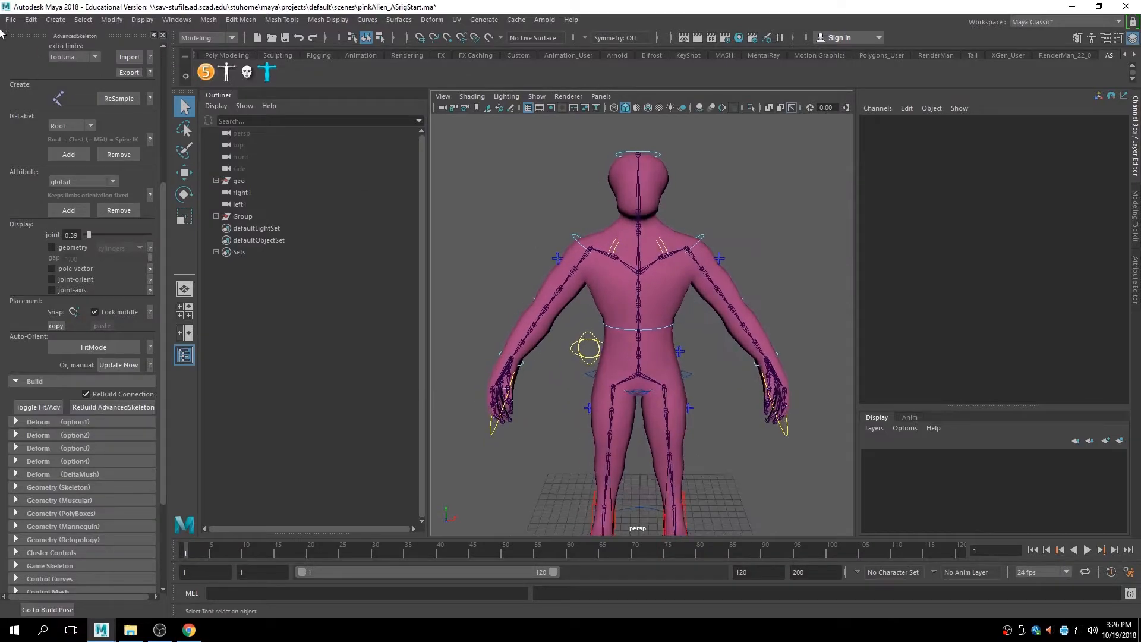
# Save the scene under the new name pinkAlien_ASsetup.ma in the project's scenes folder.
pyautogui.click(10, 21)
pyautogui.click(46, 84)
pyautogui.click(233, 450)
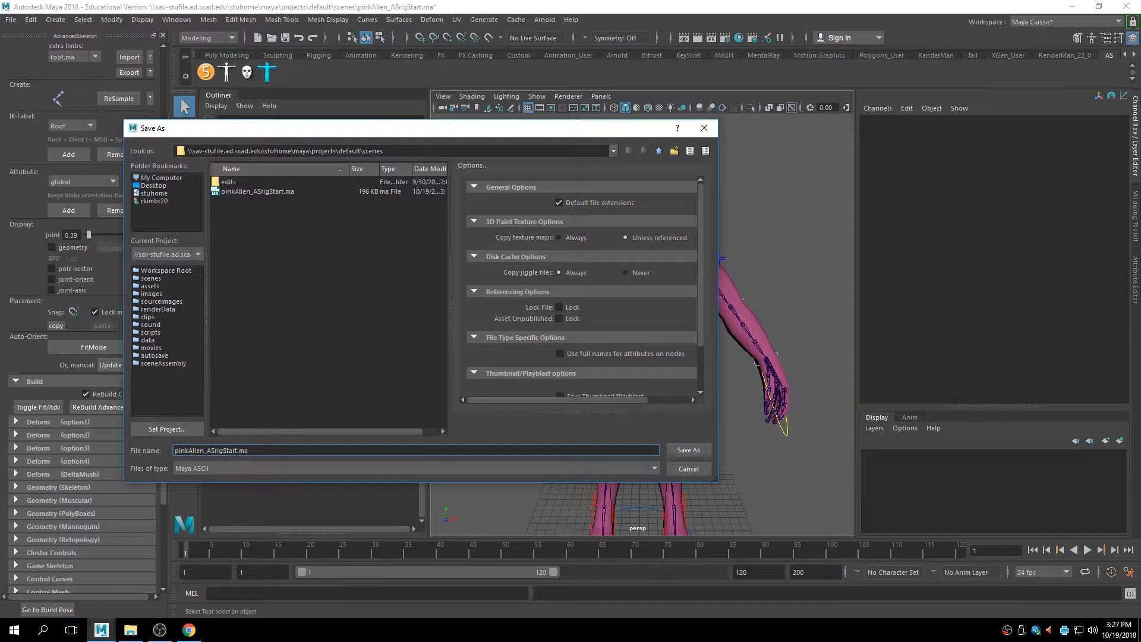
pyautogui.moveTo(237, 450); pyautogui.dragTo(206, 452)
pyautogui.press('BackSpace')
pyautogui.write('ASsetup')
pyautogui.press('Return')
# Examine the skinning, SkinCage and SubWrap tools offered under Deform options 1, 2 and 3.
pyautogui.keyDown('alt'); pyautogui.moveTo(602, 330); pyautogui.dragTo(654, 344); pyautogui.keyUp('alt')
pyautogui.scroll(3, 652, 341)
pyautogui.keyDown('alt'); pyautogui.moveTo(634, 319); pyautogui.dragTo(604, 246, button='middle'); pyautogui.keyUp('alt')
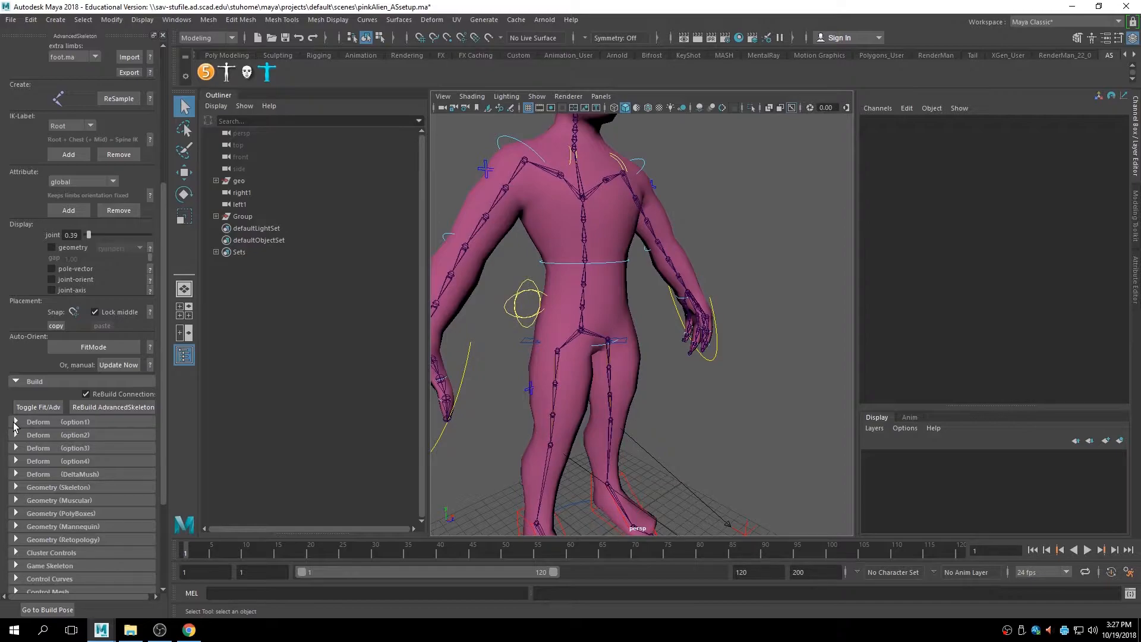
pyautogui.click(15, 421)
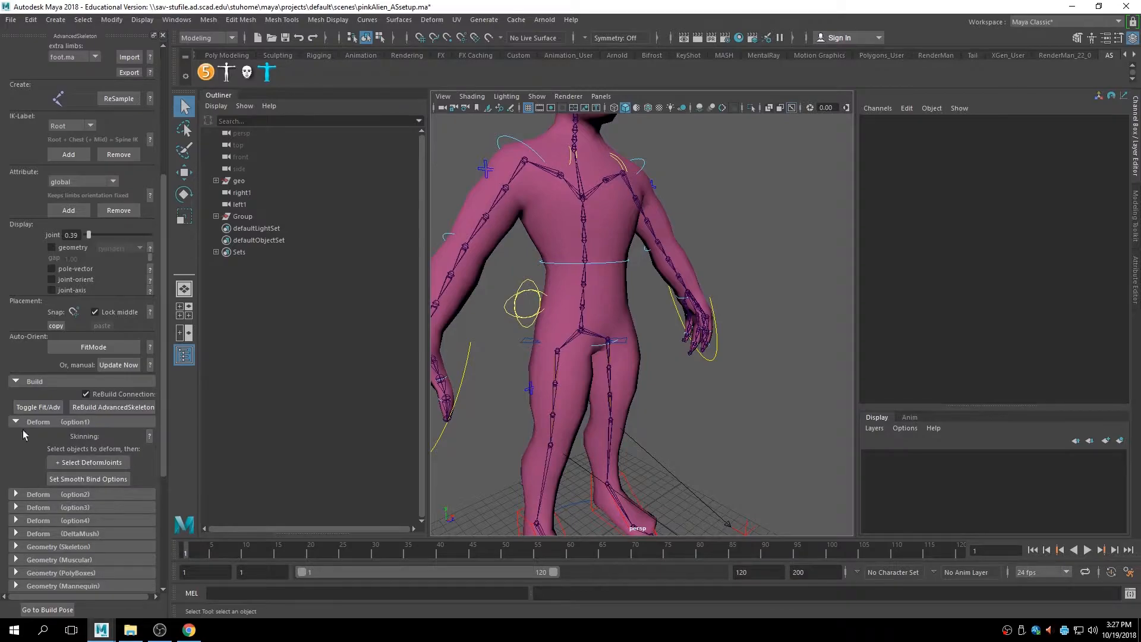
pyautogui.scroll(-4, 21, 486)
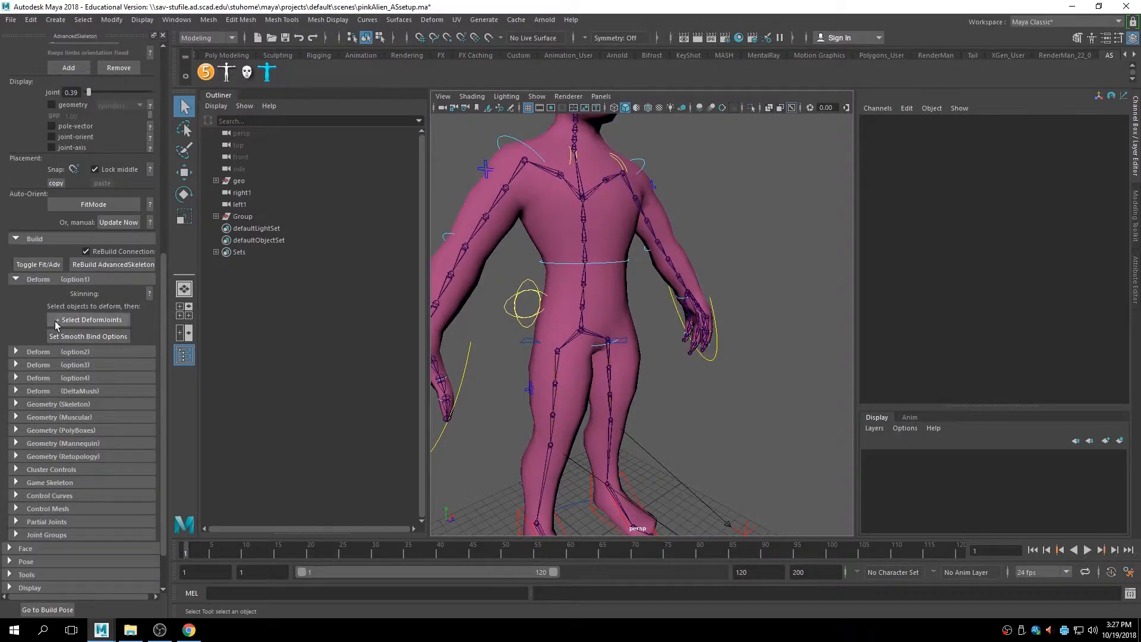
pyautogui.click(16, 280)
pyautogui.click(16, 297)
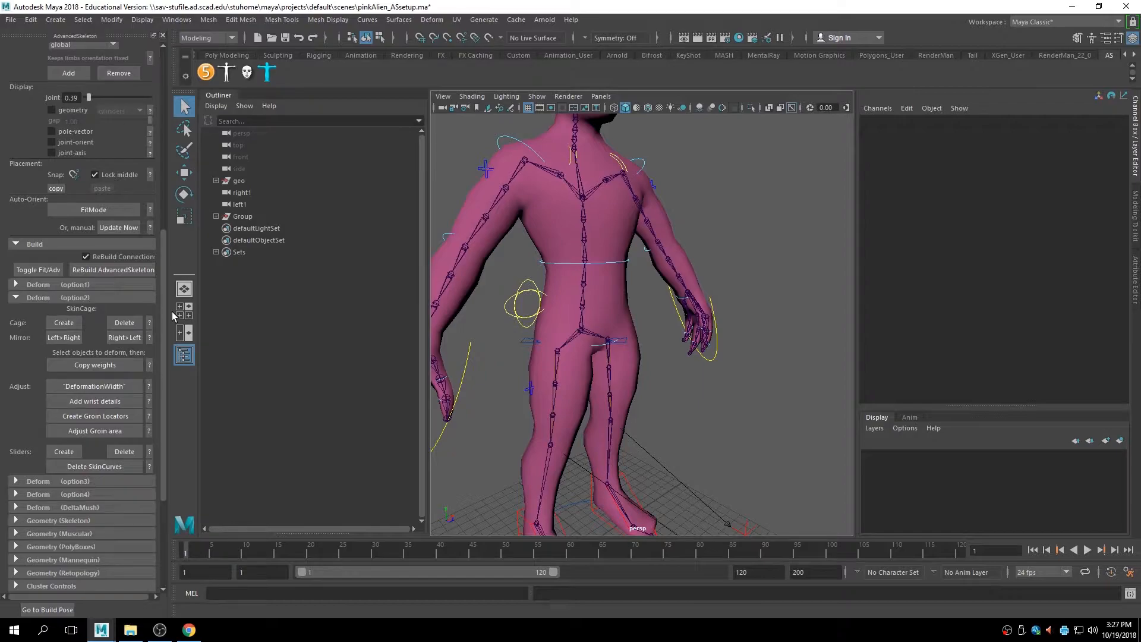
pyautogui.click(16, 297)
pyautogui.click(16, 310)
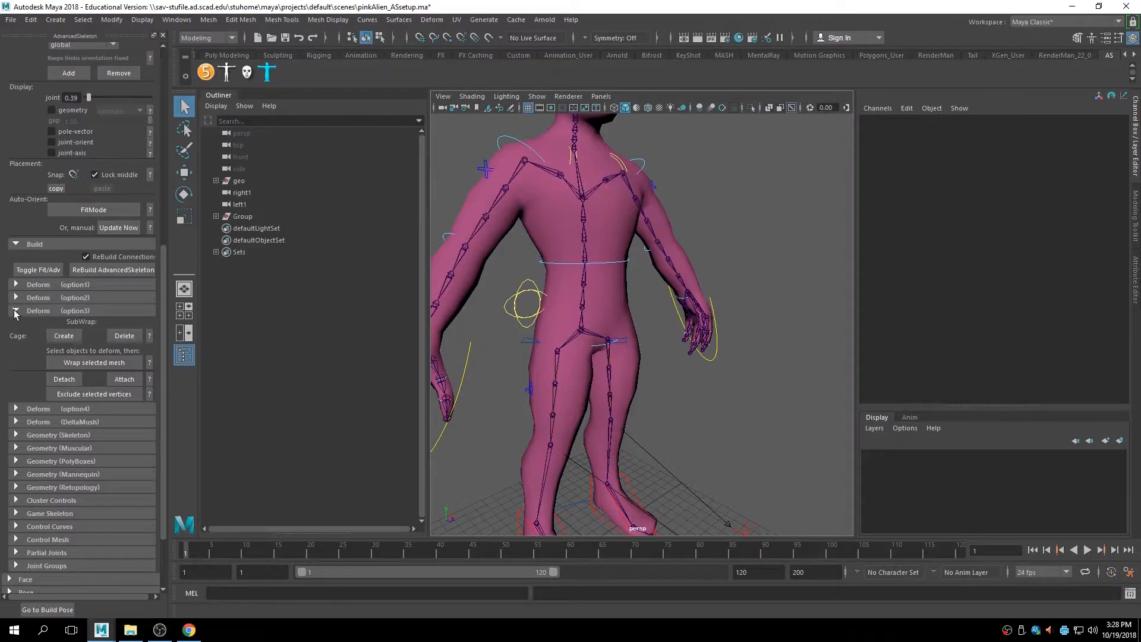
# Examine the SkinLoops, bind, cloth copy and CutUp tools offered under Deform option 4.
pyautogui.click(16, 311)
pyautogui.click(16, 324)
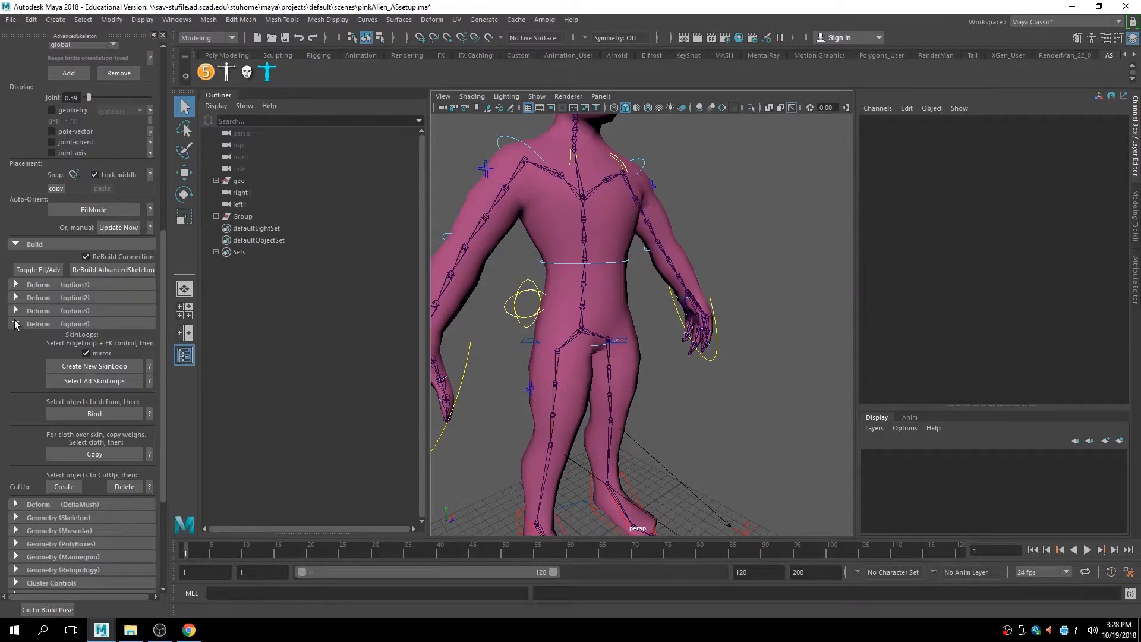
pyautogui.click(30, 326)
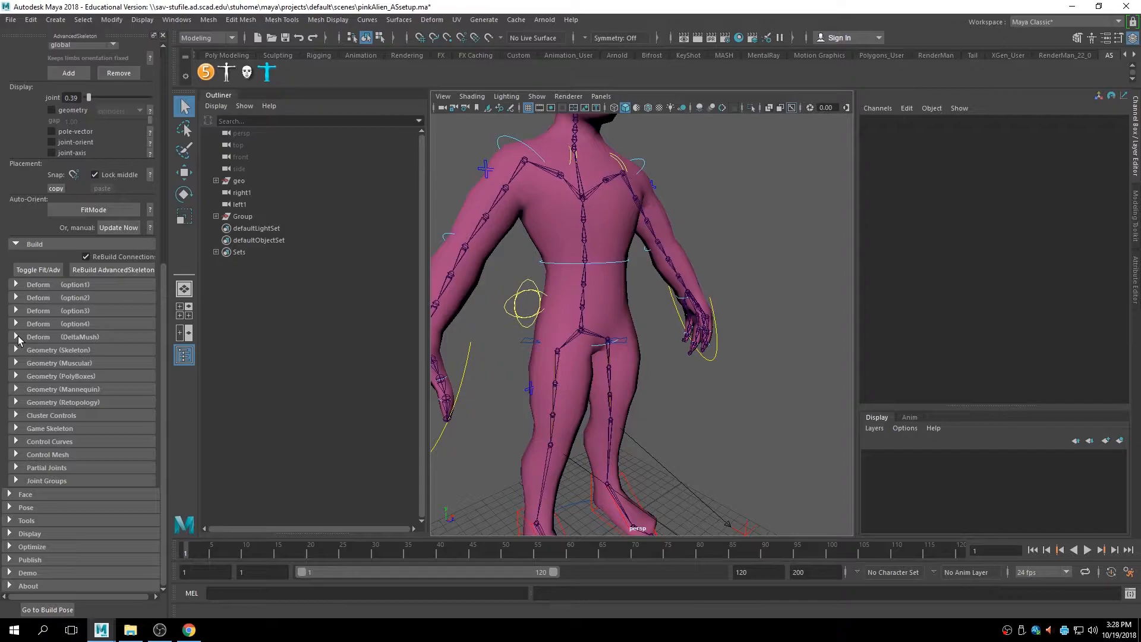
# Select the rig's deform joints from Deform option 1 and open the smooth bind options beside the character.
pyautogui.click(15, 284)
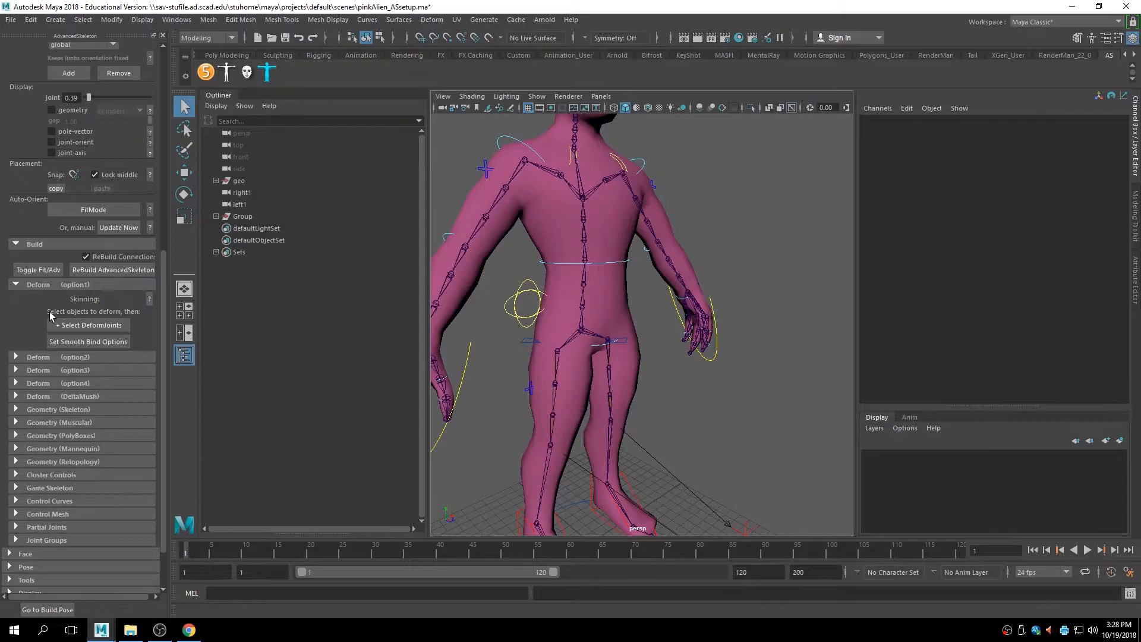
pyautogui.click(108, 325)
pyautogui.keyDown('alt'); pyautogui.moveTo(721, 366); pyautogui.dragTo(736, 363); pyautogui.keyUp('alt')
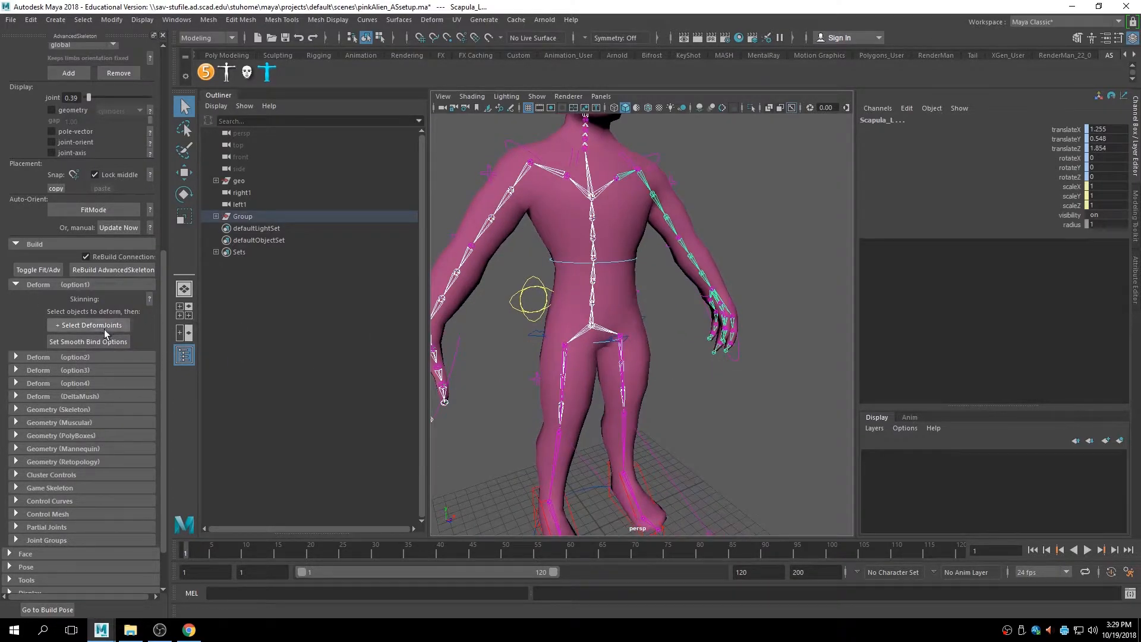
pyautogui.click(112, 341)
pyautogui.moveTo(498, 224); pyautogui.dragTo(926, 190)
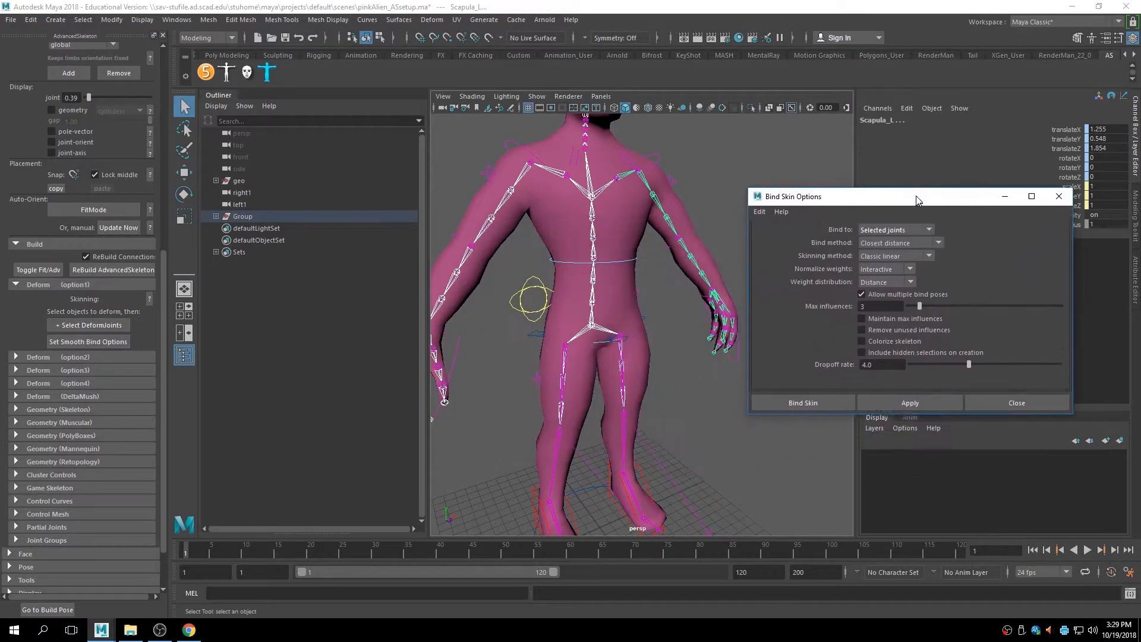
# Set the skin bind method to Heat Map with a maximum of 5 influences.
pyautogui.click(908, 240)
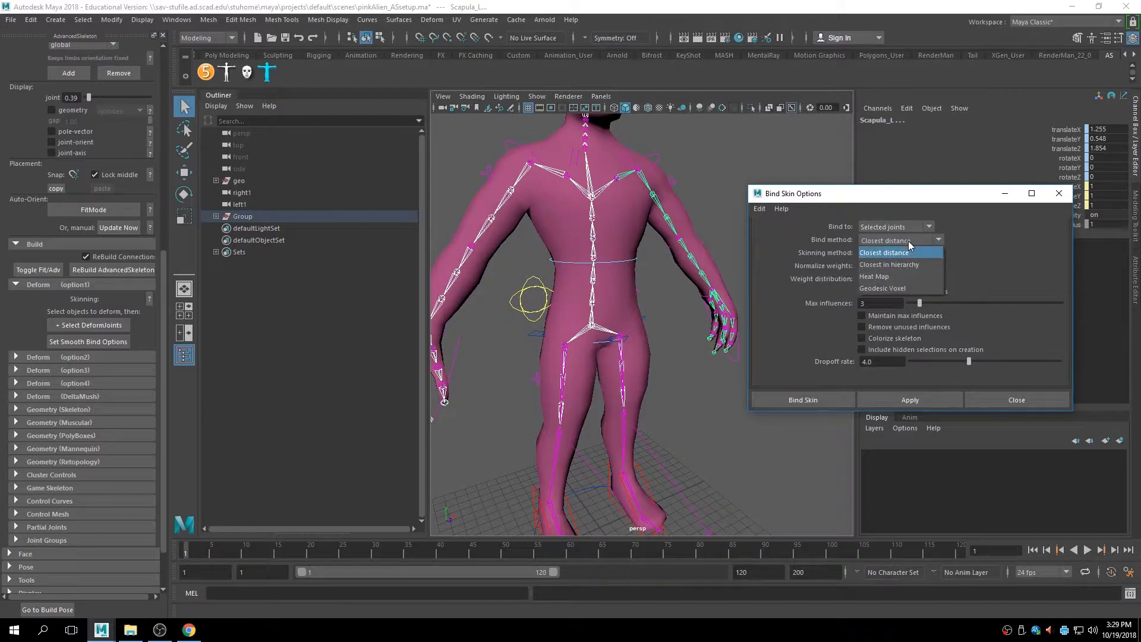
pyautogui.click(884, 276)
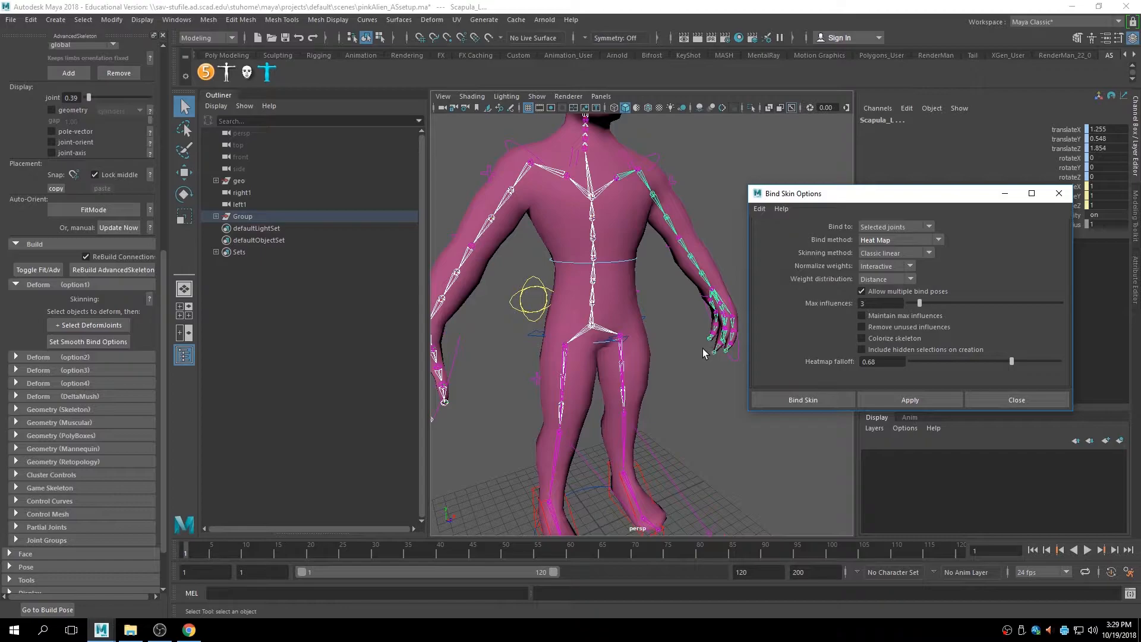
pyautogui.write('5')
pyautogui.press('Return')
pyautogui.click(817, 401)
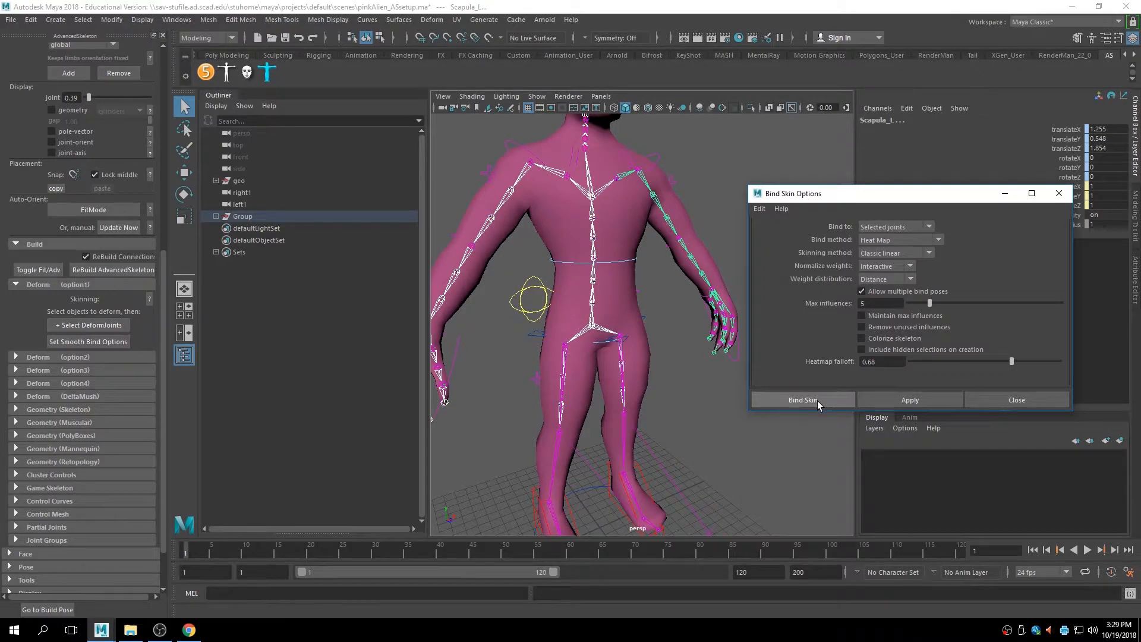
# Select the alien body mesh together with the deform joints and bind the skin with these options.
pyautogui.keyDown('alt'); pyautogui.moveTo(655, 369); pyautogui.dragTo(612, 361); pyautogui.keyUp('alt')
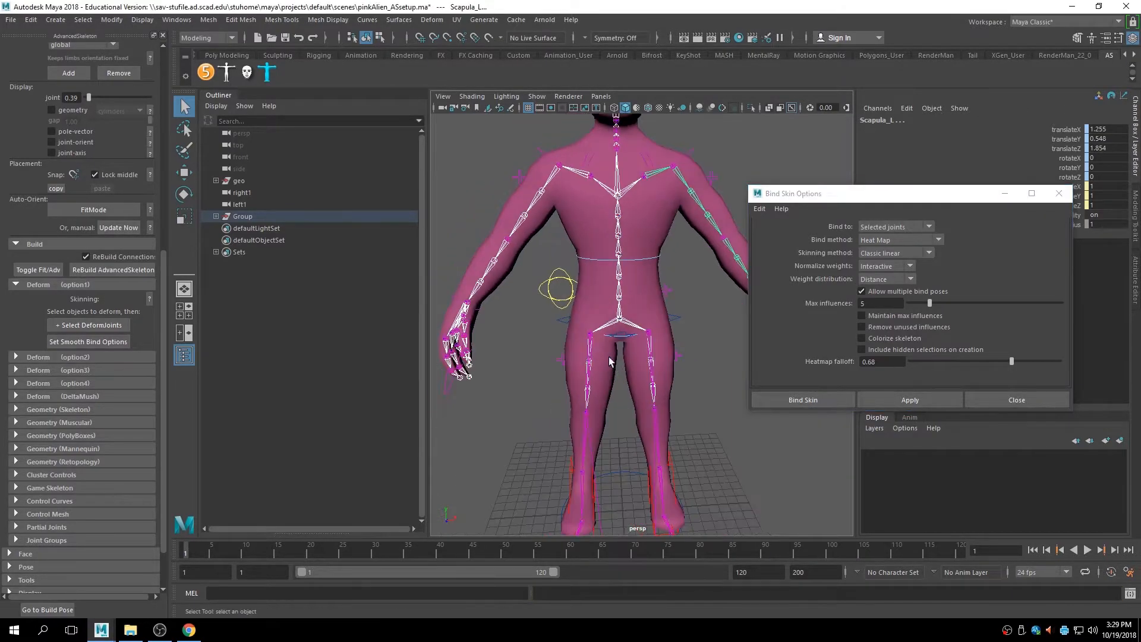
pyautogui.click(647, 280)
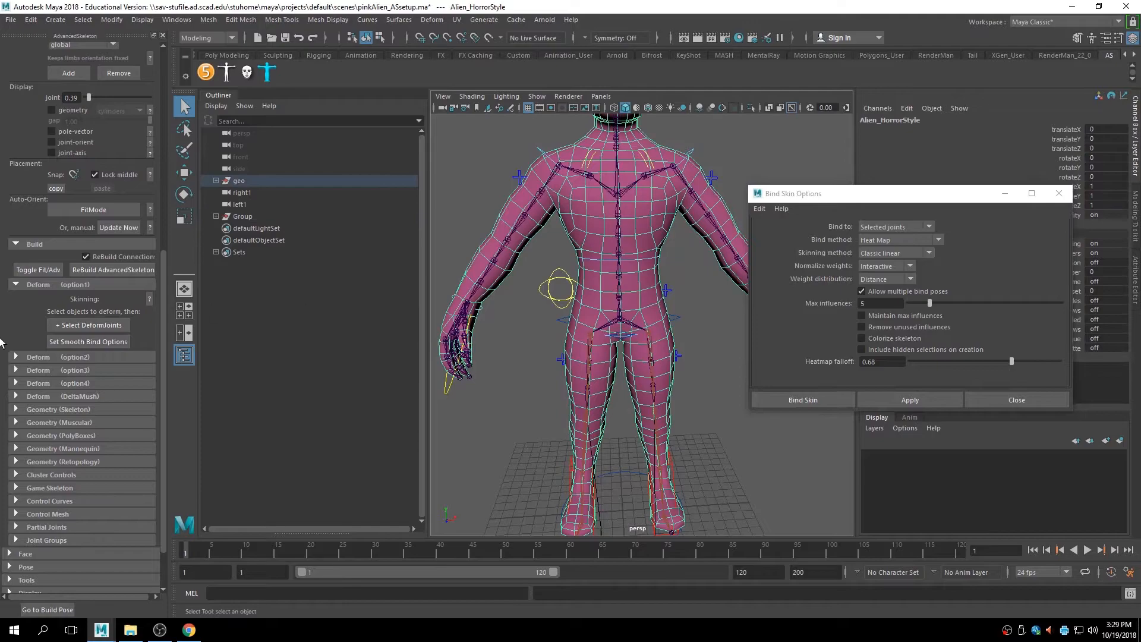
pyautogui.click(110, 326)
pyautogui.click(803, 399)
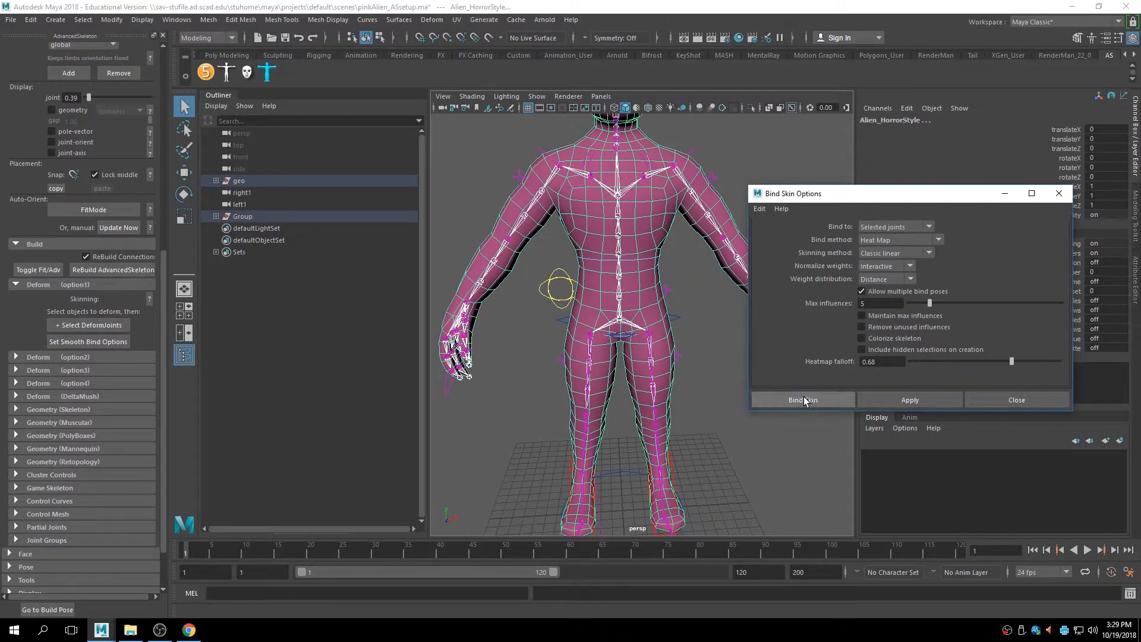
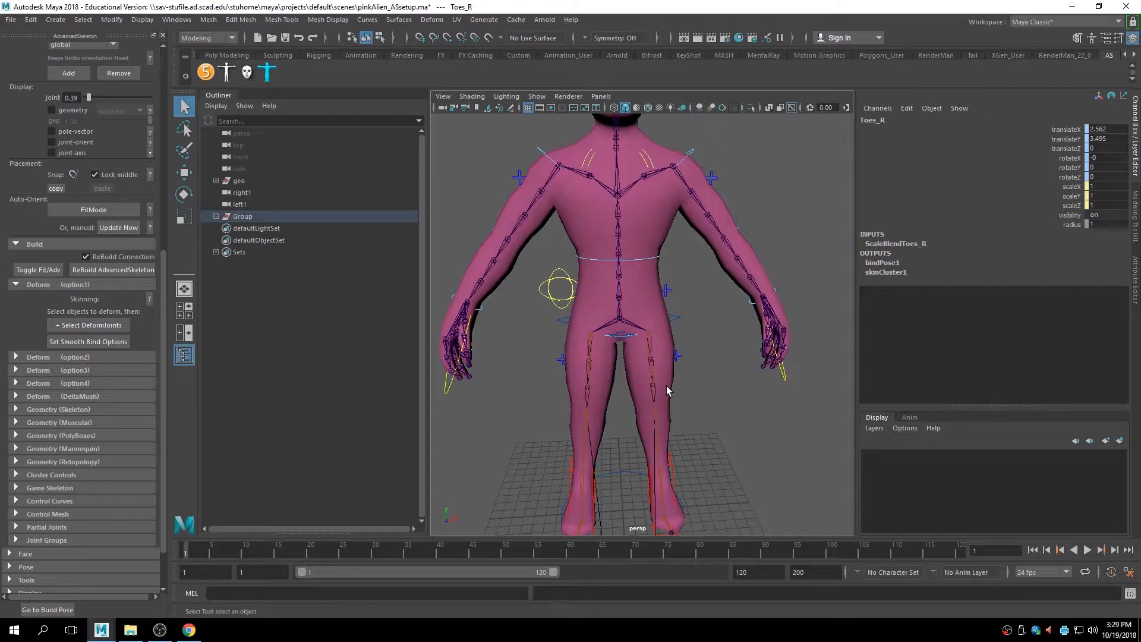
# Test the arm deformation by rotating the left FK shoulder control, and undo the rotation.
pyautogui.scroll(-3, 534, 268)
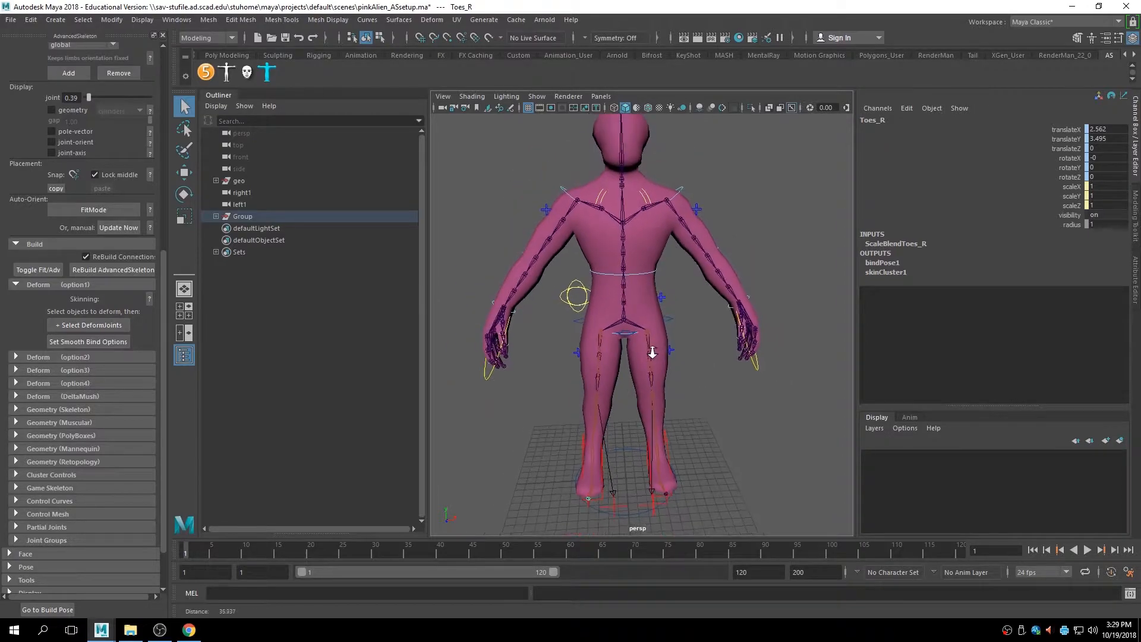
pyautogui.click(683, 192)
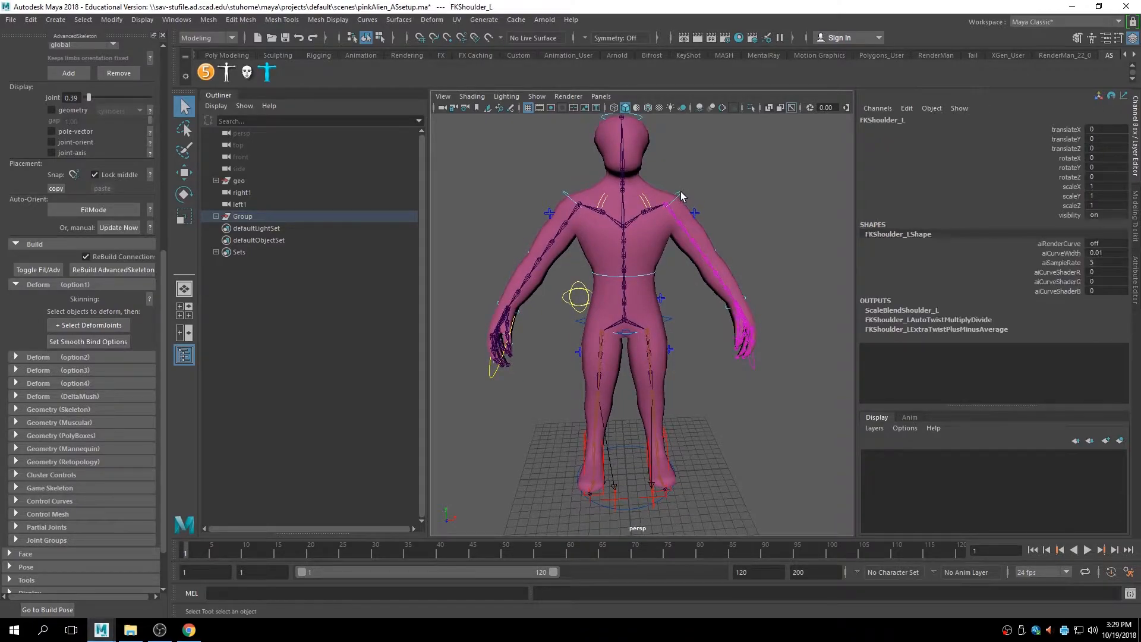
pyautogui.press('e')
pyautogui.moveTo(690, 155); pyautogui.dragTo(623, 169)
pyautogui.hotkey('ctrl', 'z')
pyautogui.scroll(2, 756, 220)
pyautogui.keyDown('alt'); pyautogui.moveTo(757, 221); pyautogui.dragTo(710, 227); pyautogui.keyUp('alt')
pyautogui.hotkey('ctrl', 'z')
pyautogui.keyDown('alt'); pyautogui.moveTo(772, 364); pyautogui.dragTo(726, 367); pyautogui.keyUp('alt')
pyautogui.scroll(3, 726, 367)
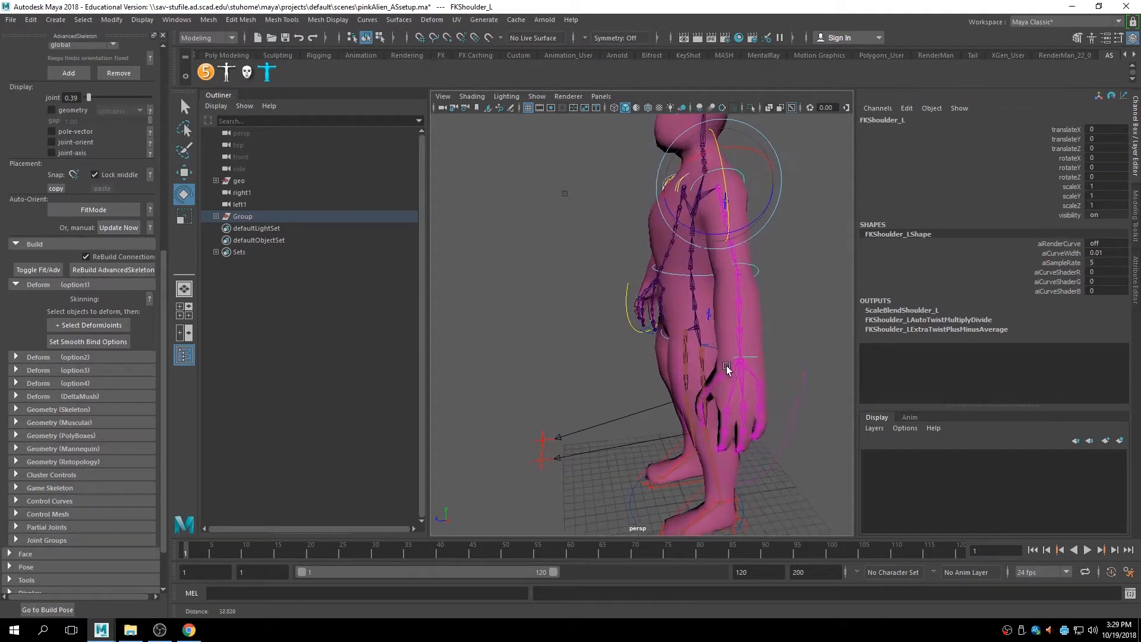
# Test the finger deformation by changing an attribute of the left hand's finger control, and undo the changes.
pyautogui.click(803, 396)
pyautogui.press('f')
pyautogui.click(1067, 157)
pyautogui.moveTo(653, 395); pyautogui.dragTo(680, 397, button='middle')
pyautogui.keyDown('alt'); pyautogui.moveTo(667, 405); pyautogui.dragTo(759, 393); pyautogui.keyUp('alt')
pyautogui.moveTo(763, 376); pyautogui.dragTo(742, 393, button='middle')
pyautogui.hotkey('ctrl', 'z')
pyautogui.hotkey('ctrl', 'z')
# Test the torso deformation by rotating the FK spine control at the waist, and undo the rotation.
pyautogui.keyDown('alt'); pyautogui.moveTo(673, 260); pyautogui.dragTo(671, 346, button='middle'); pyautogui.keyUp('alt')
pyautogui.click(614, 292)
pyautogui.press('e')
pyautogui.moveTo(622, 275); pyautogui.dragTo(635, 289)
pyautogui.hotkey('ctrl', 'z')
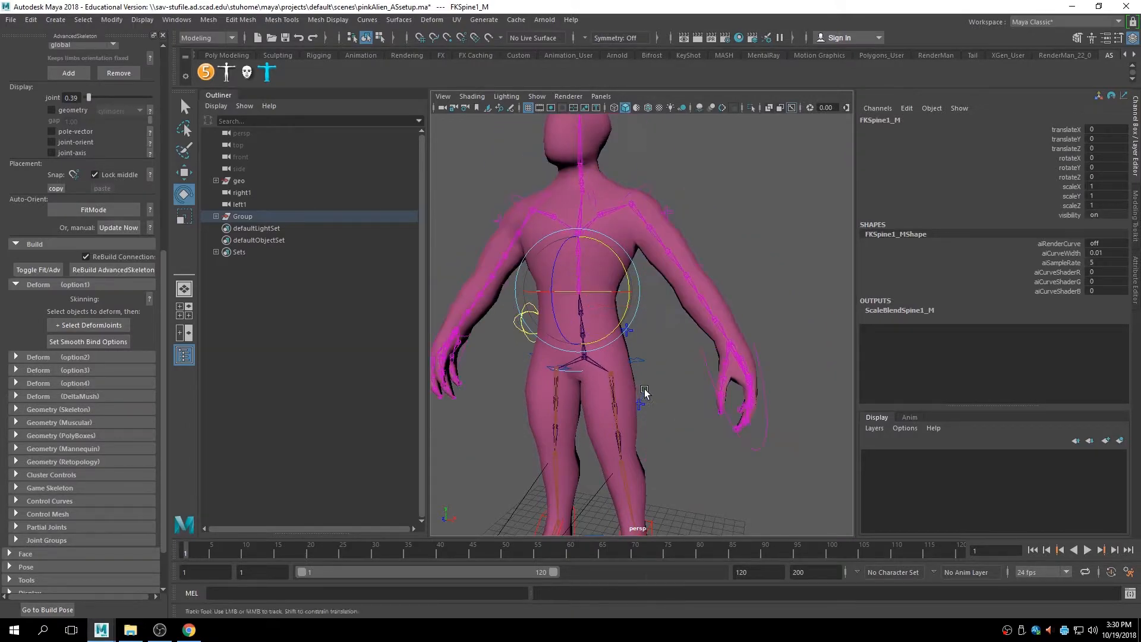
# Test the pelvis deformation by rotating the hip swinger control in different directions, undoing each rotation.
pyautogui.keyDown('alt'); pyautogui.moveTo(643, 393); pyautogui.dragTo(674, 342, button='middle'); pyautogui.keyUp('alt')
pyautogui.click(689, 331)
pyautogui.click(555, 290)
pyautogui.keyDown('alt'); pyautogui.moveTo(555, 289); pyautogui.dragTo(570, 289); pyautogui.keyUp('alt')
pyautogui.moveTo(596, 252); pyautogui.dragTo(673, 310)
pyautogui.hotkey('ctrl', 'z')
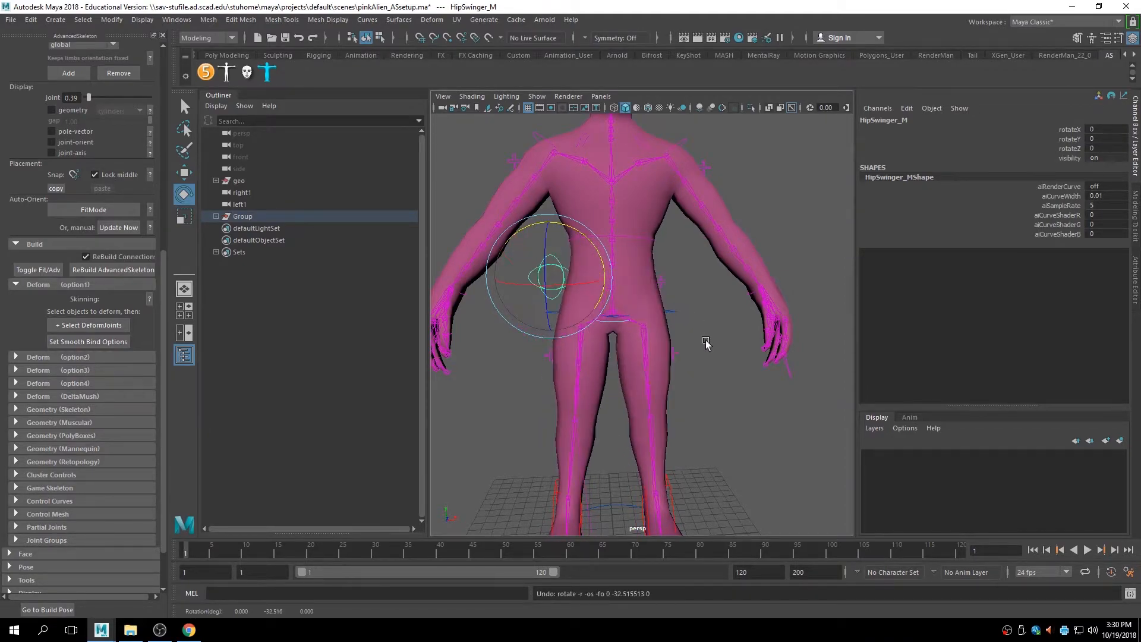
pyautogui.click(705, 344)
pyautogui.scroll(3, 701, 387)
pyautogui.click(538, 272)
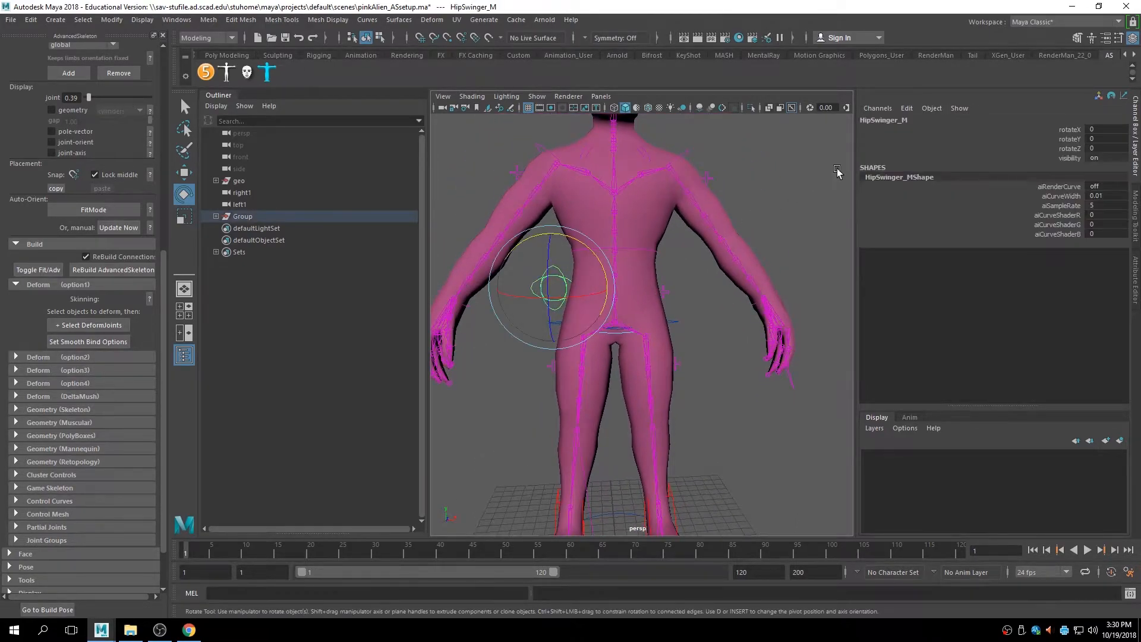
pyautogui.keyDown('alt'); pyautogui.moveTo(556, 260); pyautogui.dragTo(530, 298); pyautogui.keyUp('alt')
pyautogui.hotkey('ctrl', 'z')
pyautogui.keyDown('alt'); pyautogui.moveTo(556, 413); pyautogui.dragTo(618, 402); pyautogui.keyUp('alt')
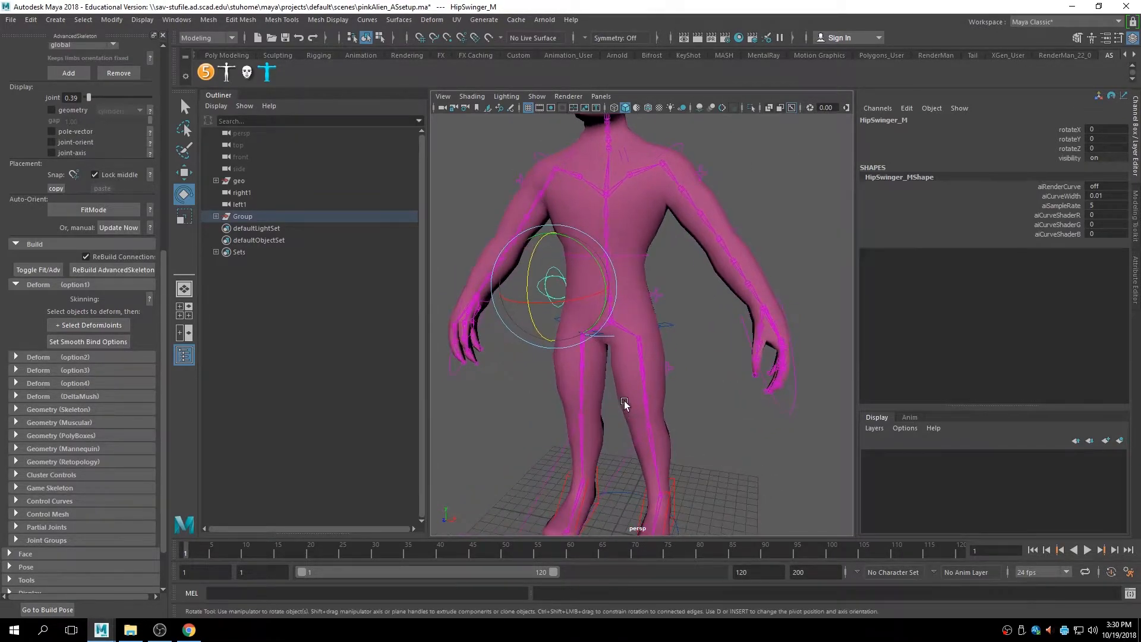
# Harden the skin weights of the alien body mesh and apply Delta Mush to it.
pyautogui.click(635, 290)
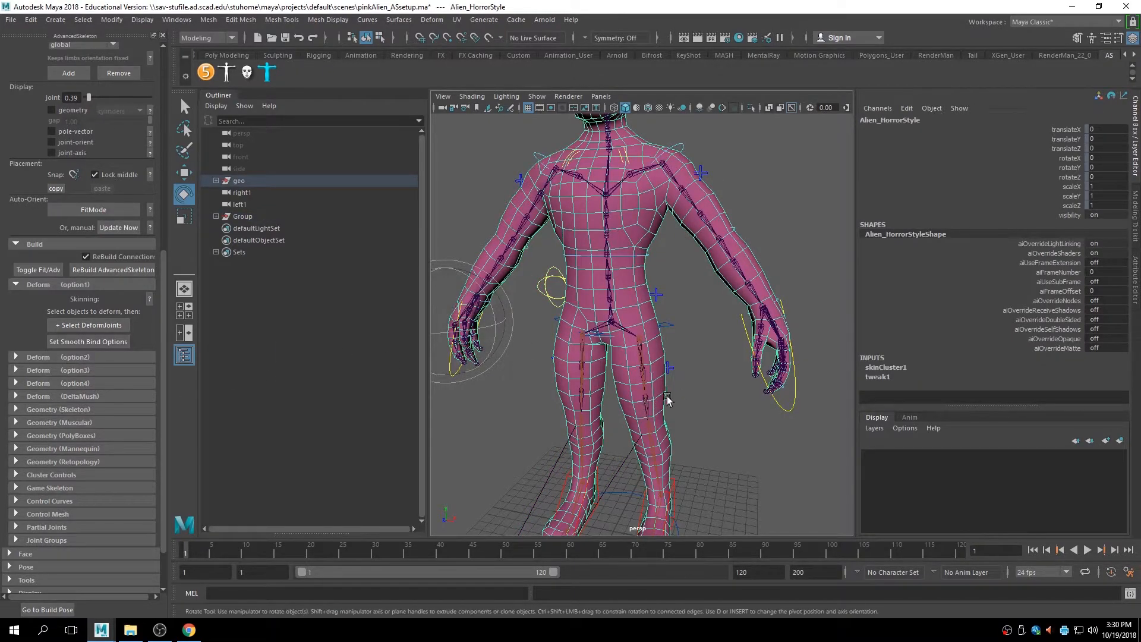
pyautogui.press('f')
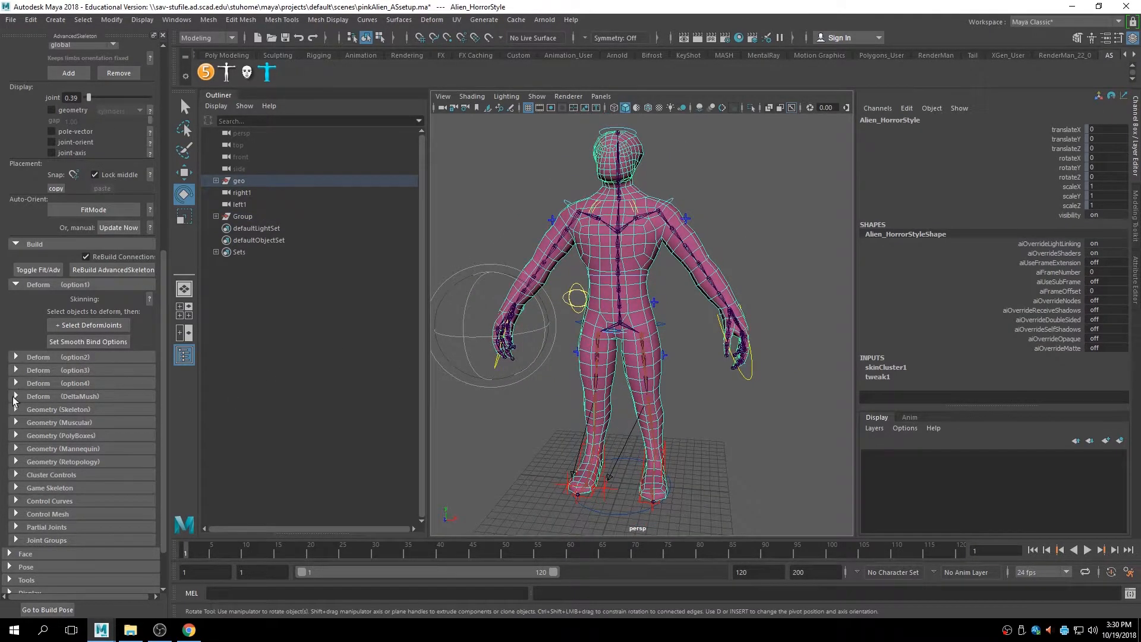
pyautogui.click(16, 396)
pyautogui.click(118, 431)
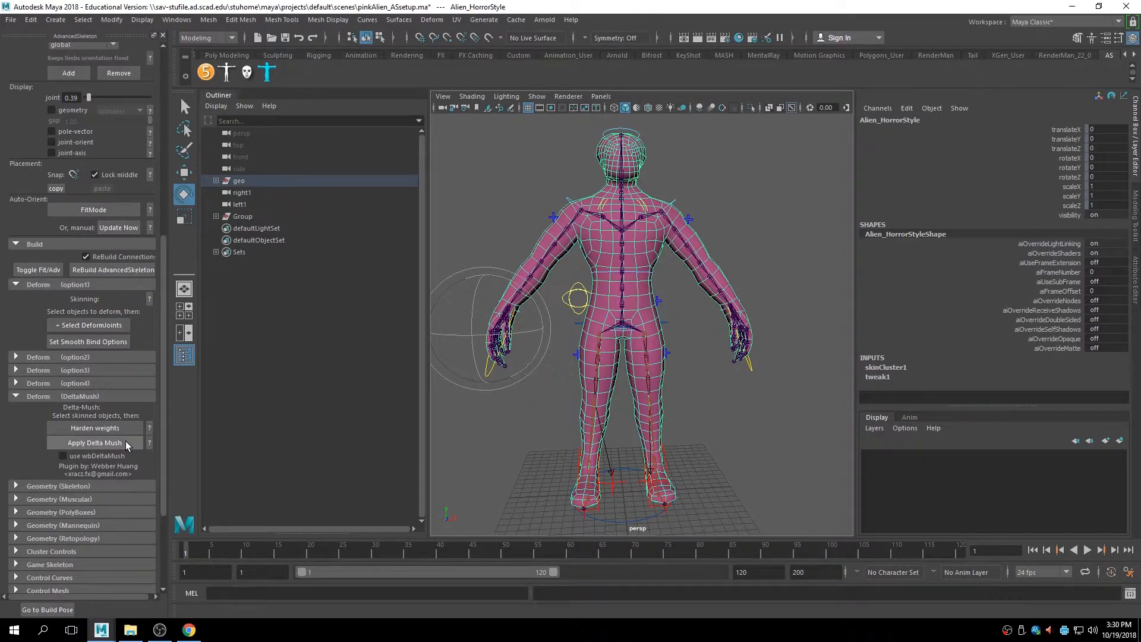
pyautogui.click(127, 443)
pyautogui.scroll(2, 682, 325)
pyautogui.scroll(2, 682, 326)
pyautogui.click(647, 217)
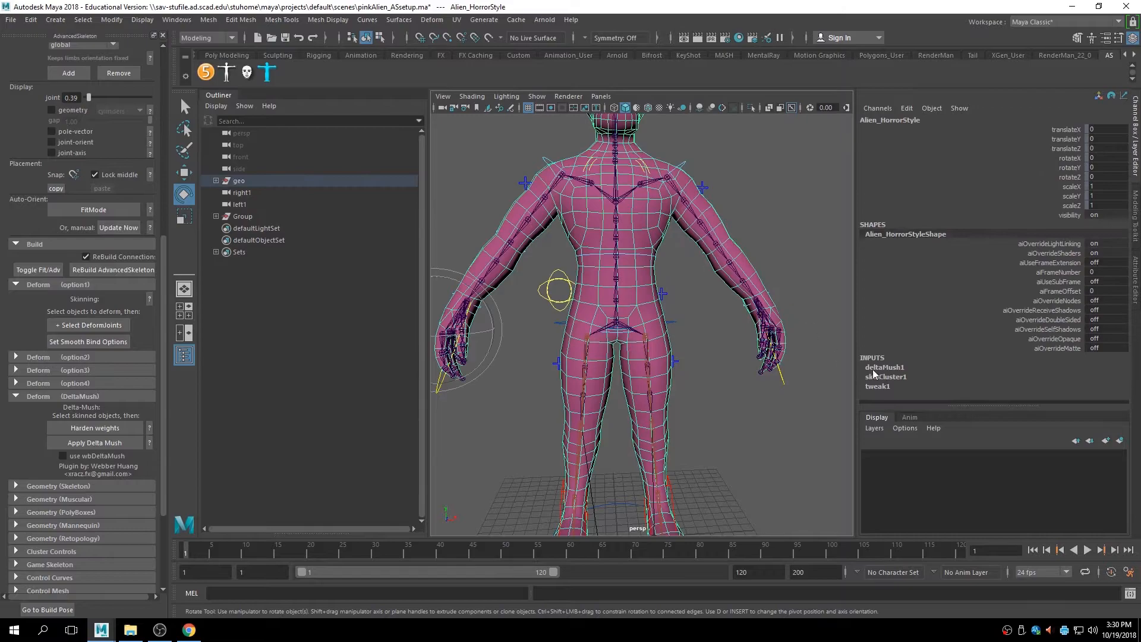
pyautogui.click(743, 185)
# Raise the left arm by rotating its FK shoulder control about -46 degrees in Y.
pyautogui.scroll(2, 681, 209)
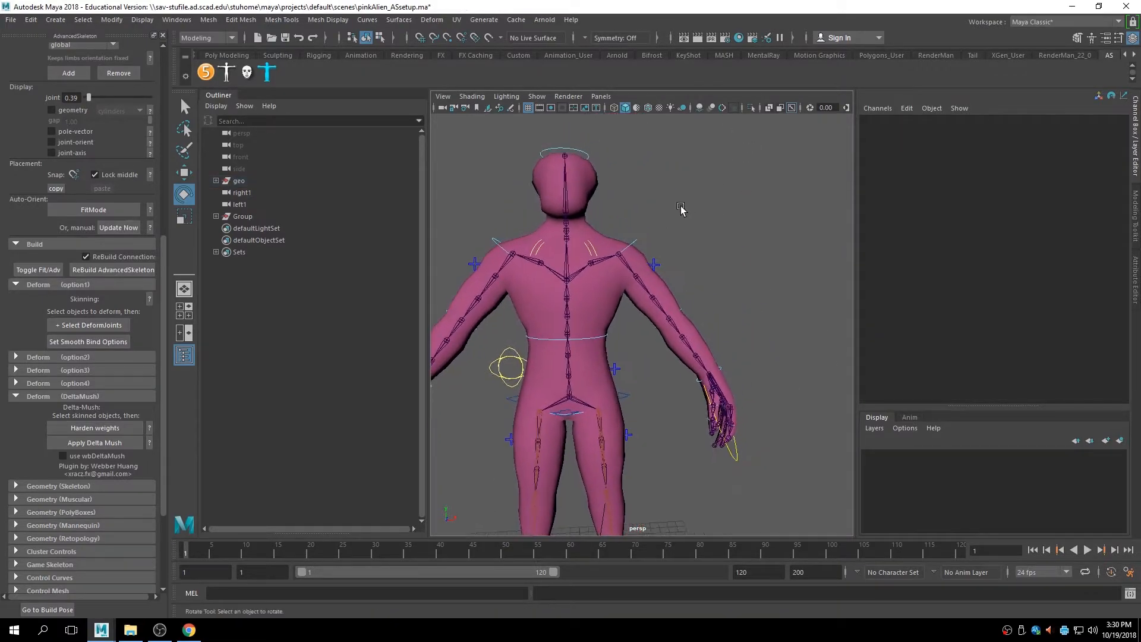
pyautogui.click(638, 241)
pyautogui.moveTo(673, 241); pyautogui.dragTo(666, 173)
pyautogui.moveTo(696, 272)
pyautogui.keyDown('alt'); pyautogui.mouseDown()
pyautogui.moveTo(633, 284)
pyautogui.moveTo(685, 283)
pyautogui.mouseUp(); pyautogui.keyUp('alt')
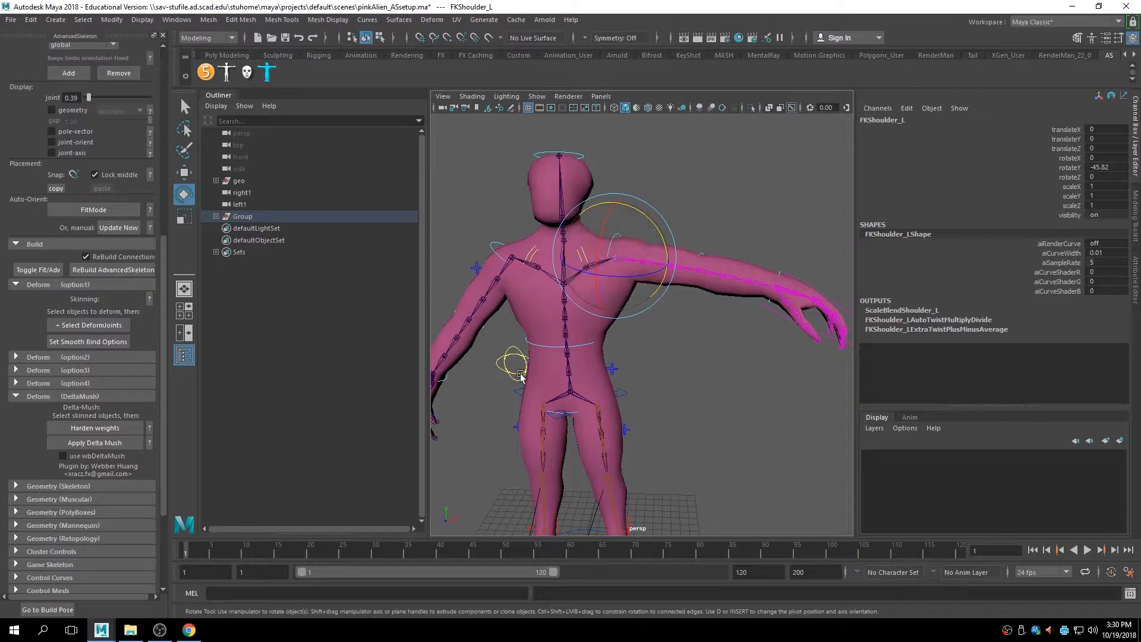
# Increase the body mesh's deltaMush1 smoothingIterations to 29.
pyautogui.click(718, 386)
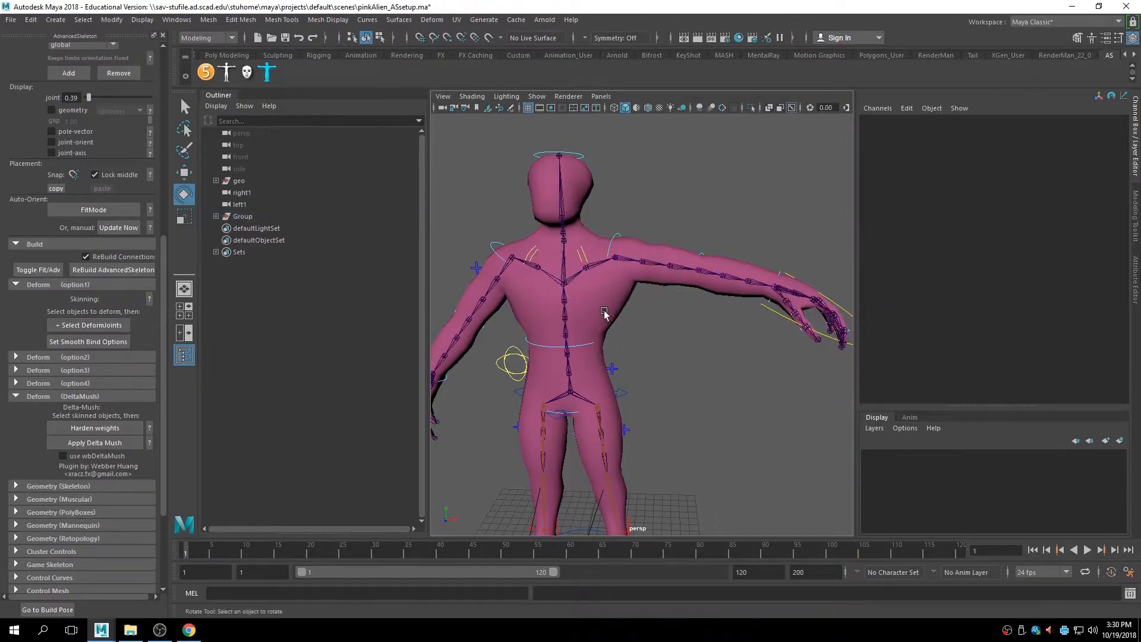
pyautogui.click(623, 313)
pyautogui.click(891, 367)
pyautogui.scroll(-3, 1029, 353)
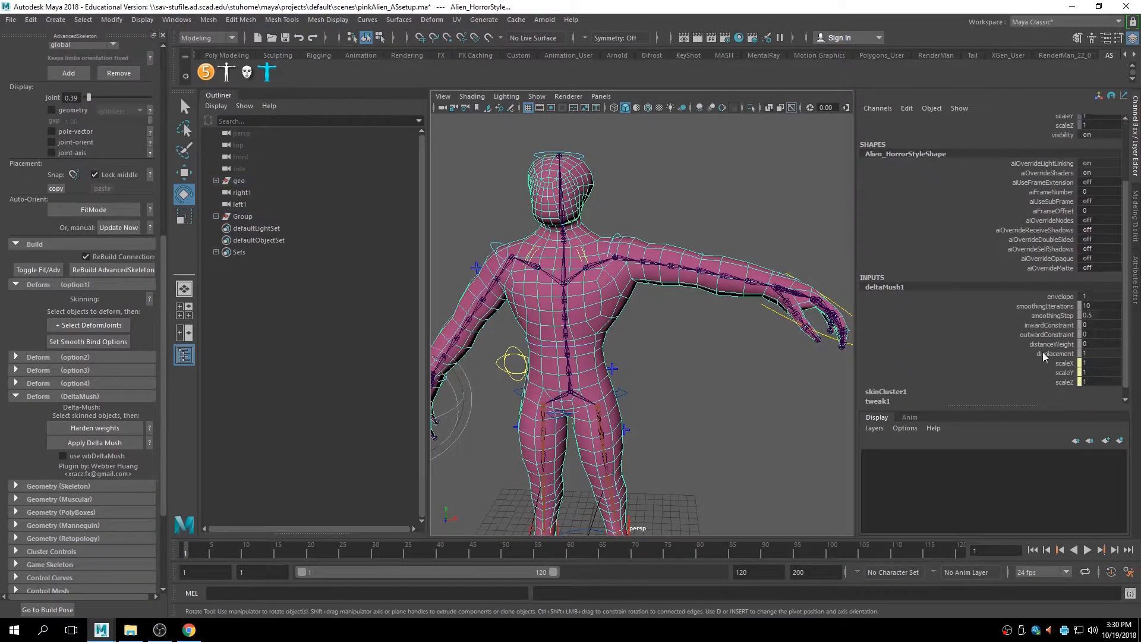
pyautogui.click(1064, 297)
pyautogui.click(1058, 305)
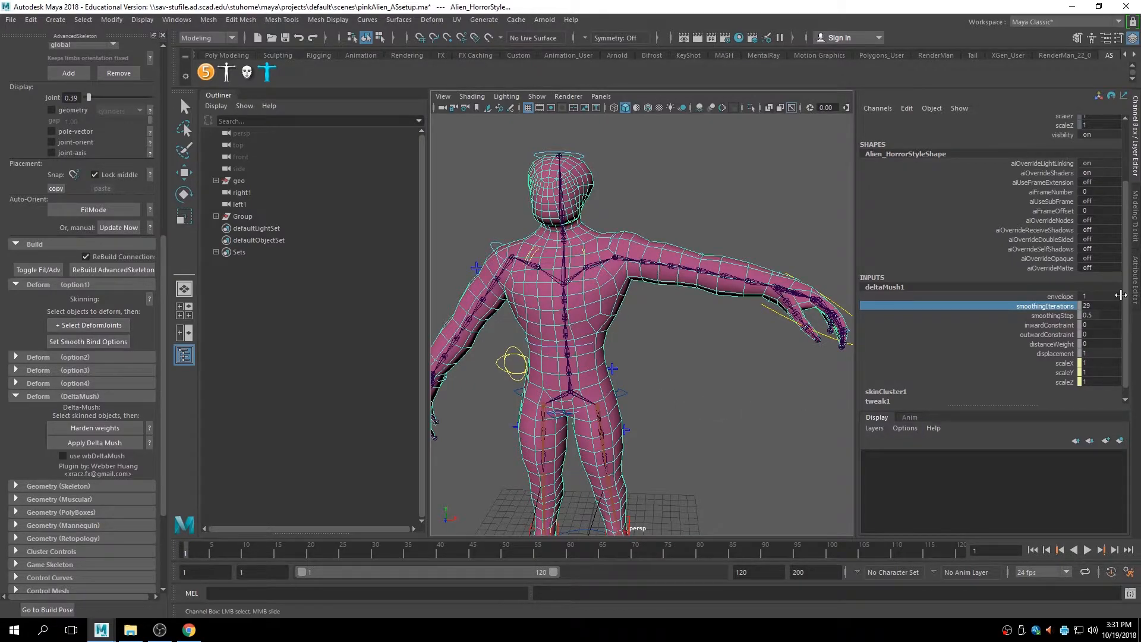
pyautogui.click(1104, 305)
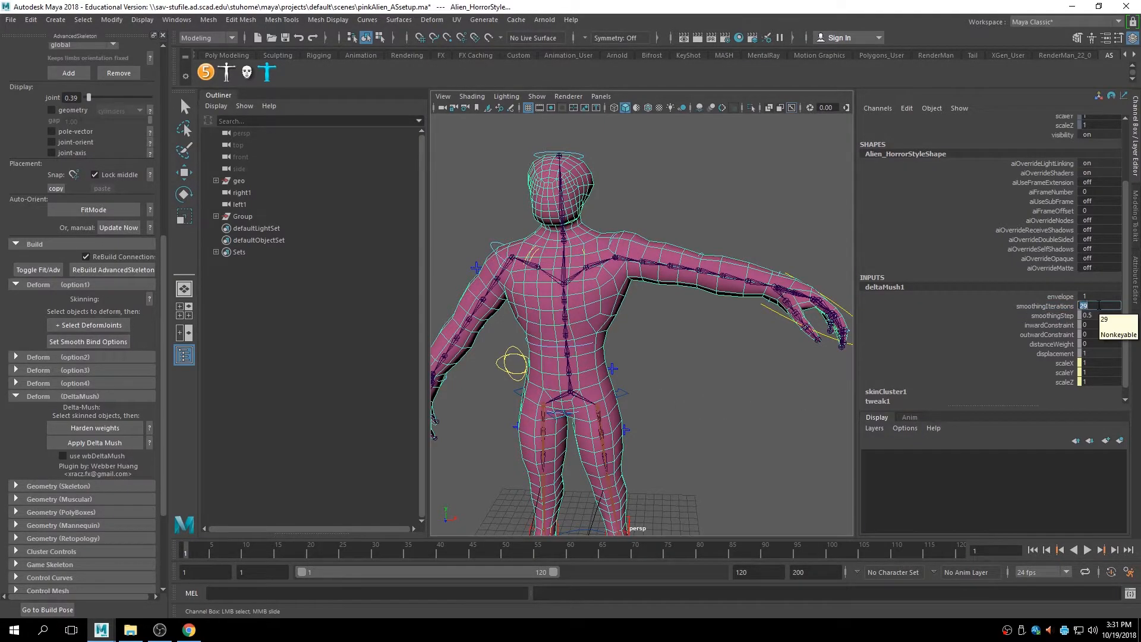
pyautogui.press('e')
# Pose the FK shoulder controls, rotating the left one to about -35 degrees and the right one to about -36 degrees in Y.
pyautogui.click(738, 359)
pyautogui.keyDown('alt'); pyautogui.moveTo(738, 358); pyautogui.dragTo(665, 268); pyautogui.keyUp('alt')
pyautogui.click(612, 246)
pyautogui.moveTo(635, 232); pyautogui.dragTo(453, 257)
pyautogui.click(485, 247)
pyautogui.moveTo(521, 221); pyautogui.dragTo(517, 196)
pyautogui.keyDown('alt'); pyautogui.moveTo(534, 268); pyautogui.dragTo(588, 345); pyautogui.keyUp('alt')
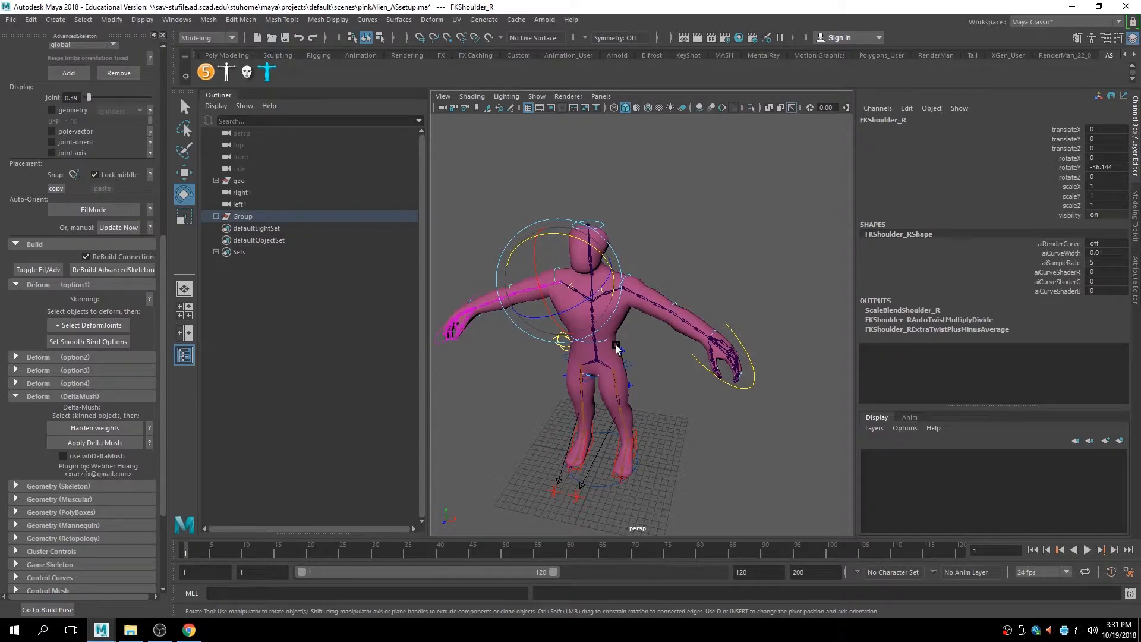
# Test the elbow deformation by bending the left FK elbow control in Z from different views, and undo the rotations.
pyautogui.click(673, 301)
pyautogui.keyDown('alt'); pyautogui.moveTo(673, 302); pyautogui.dragTo(561, 356); pyautogui.keyUp('alt')
pyautogui.moveTo(684, 357)
pyautogui.mouseDown()
pyautogui.moveTo(686, 375)
pyautogui.moveTo(751, 267)
pyautogui.moveTo(704, 355)
pyautogui.mouseUp()
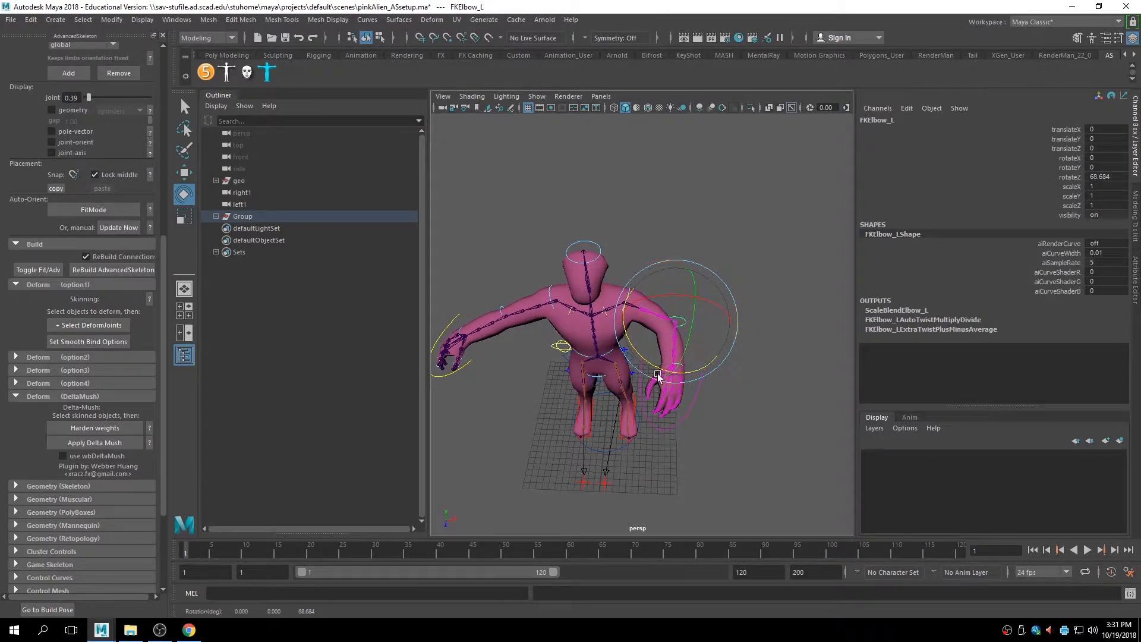
pyautogui.moveTo(627, 353)
pyautogui.mouseDown()
pyautogui.moveTo(654, 333)
pyautogui.moveTo(648, 309)
pyautogui.moveTo(636, 339)
pyautogui.mouseUp()
pyautogui.keyDown('alt'); pyautogui.moveTo(618, 341); pyautogui.dragTo(701, 375, button='right'); pyautogui.keyUp('alt')
pyautogui.keyDown('alt'); pyautogui.moveTo(701, 375); pyautogui.dragTo(630, 378); pyautogui.keyUp('alt')
pyautogui.hotkey('ctrl', 'z')
pyautogui.hotkey('ctrl', 'z')
pyautogui.hotkey('ctrl', 'z')
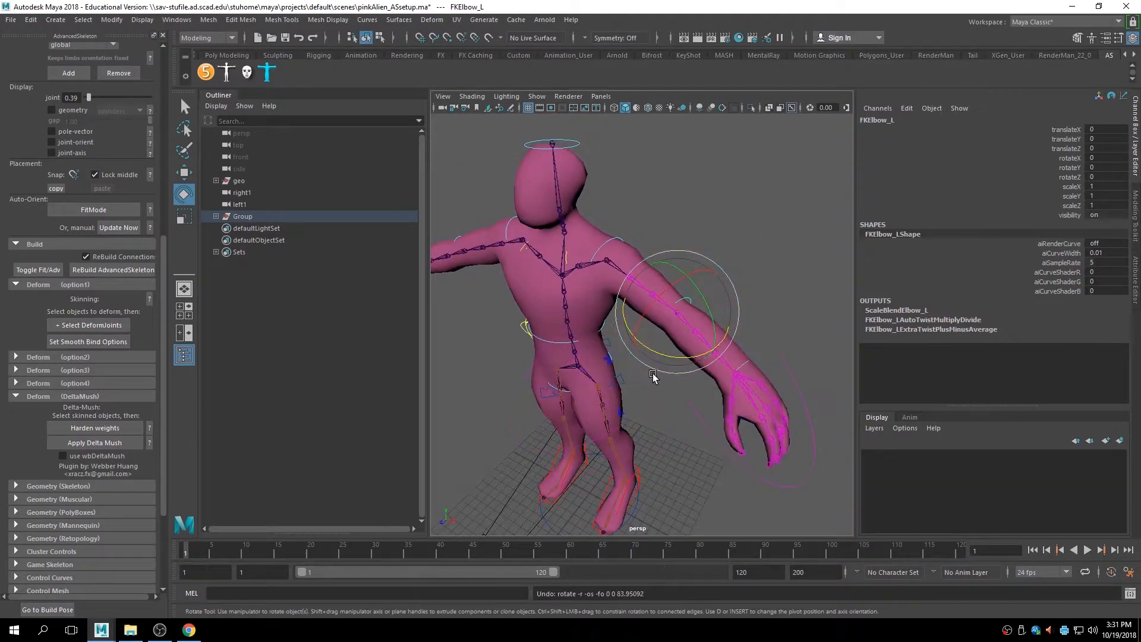
# Reset the left and right FK shoulder controls to 0 in all translate and rotate channels, and clear the selection.
pyautogui.keyDown('alt'); pyautogui.moveTo(594, 305); pyautogui.dragTo(629, 272); pyautogui.keyUp('alt')
pyautogui.click(615, 228)
pyautogui.keyDown('alt'); pyautogui.moveTo(679, 262); pyautogui.dragTo(735, 184, button='right'); pyautogui.keyUp('alt')
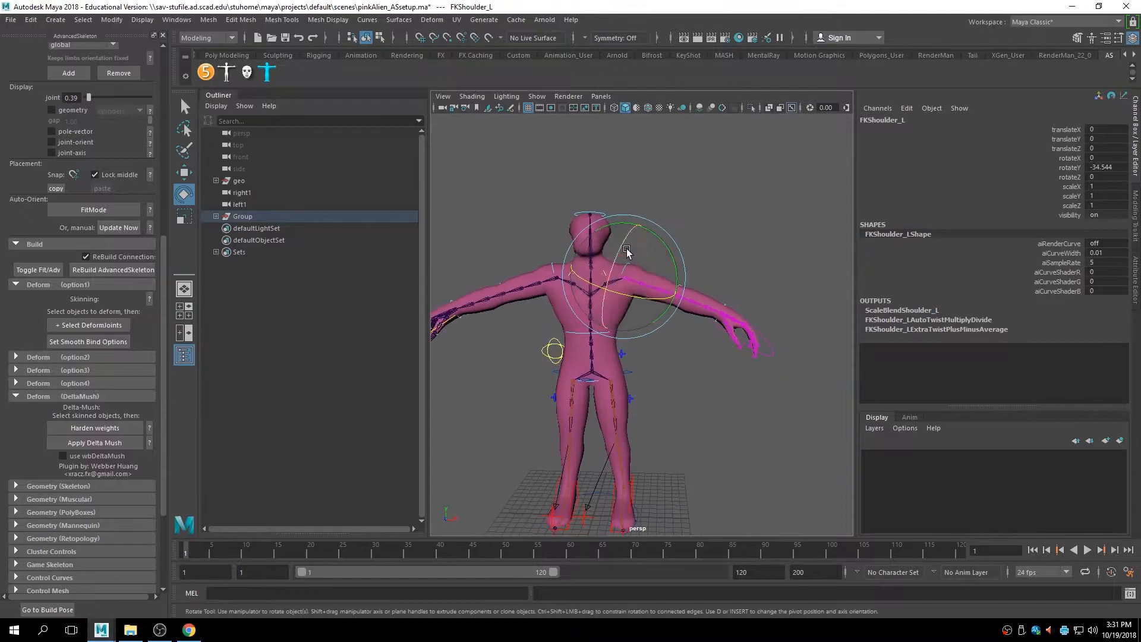
pyautogui.click(499, 222)
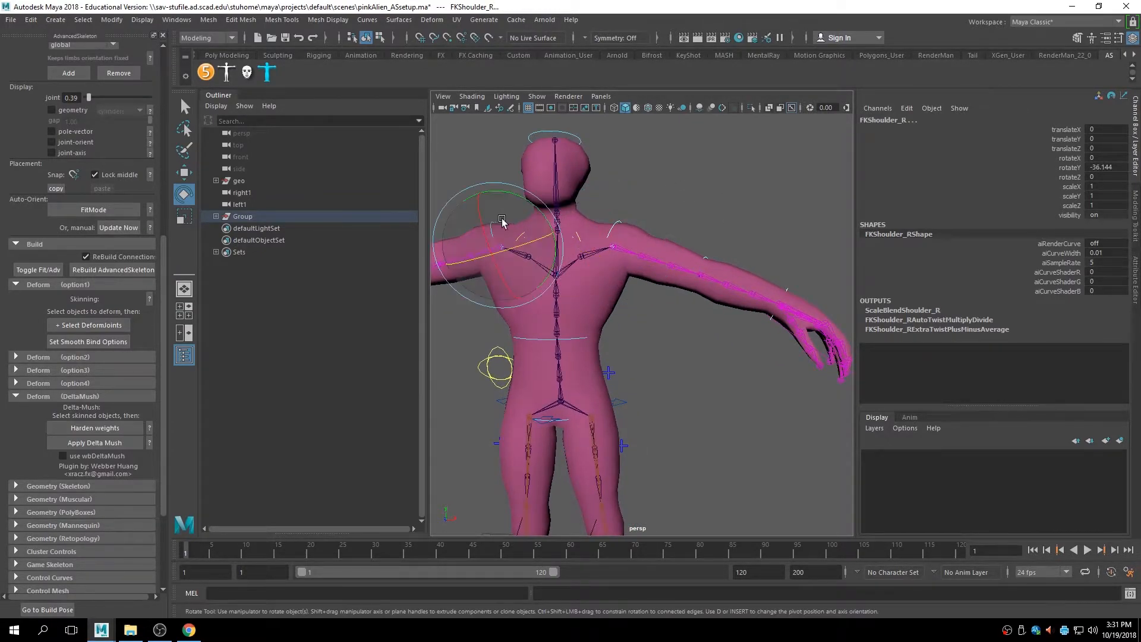
pyautogui.moveTo(1104, 178); pyautogui.dragTo(1107, 124)
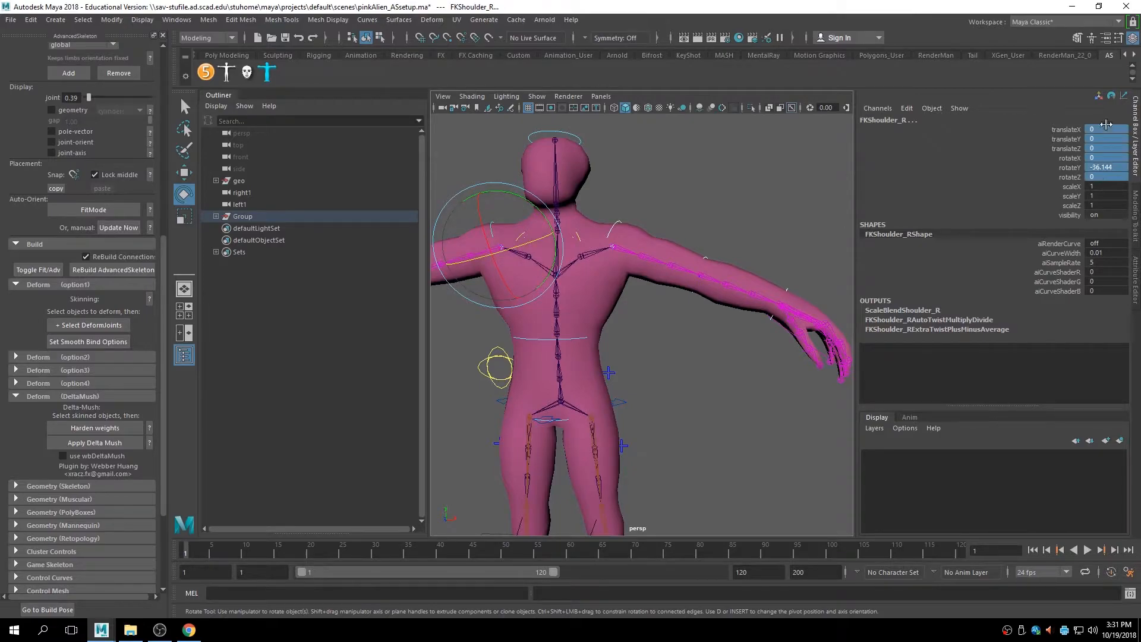
pyautogui.write('0')
pyautogui.press('Return')
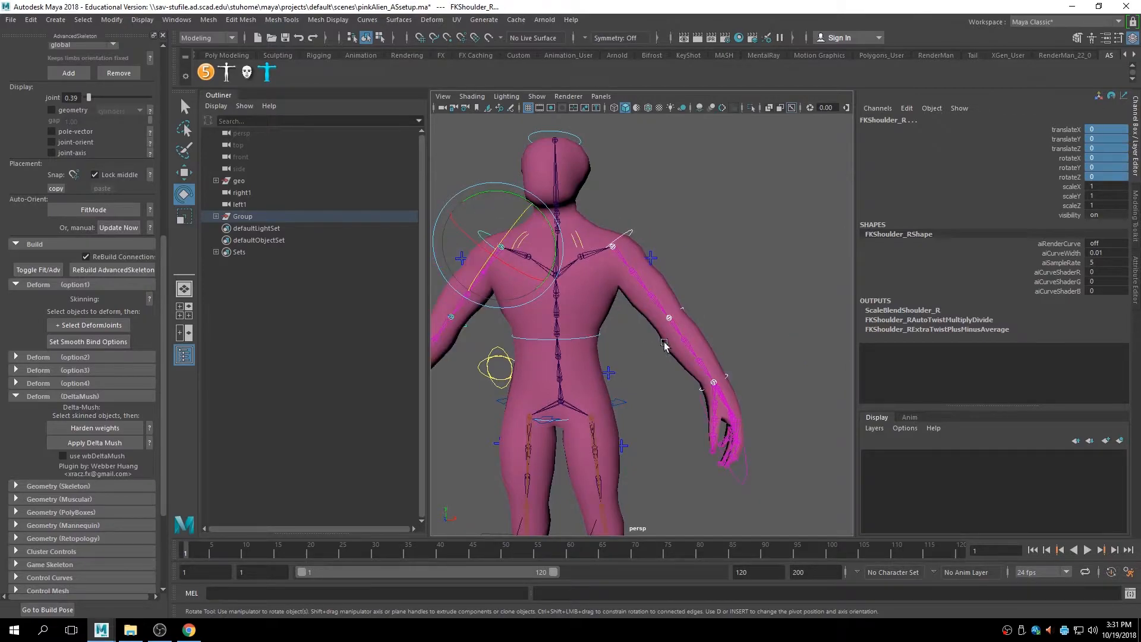
pyautogui.scroll(-5, 664, 345)
pyautogui.click(630, 340)
pyautogui.keyDown('alt'); pyautogui.moveTo(630, 339); pyautogui.dragTo(705, 349); pyautogui.keyUp('alt')
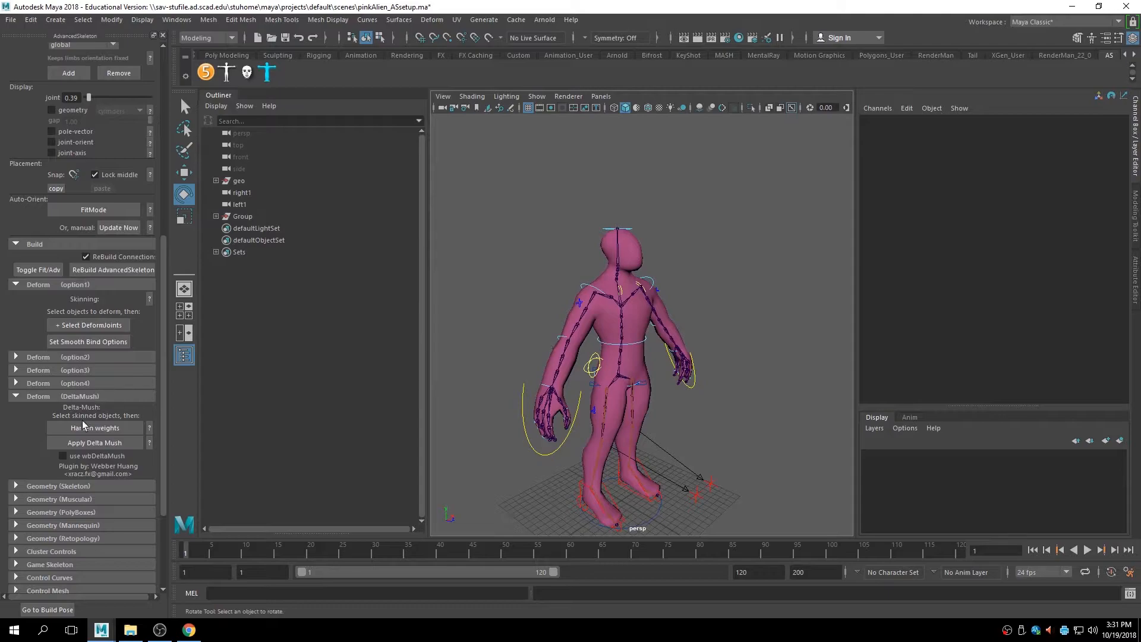
# Start Advanced Skeleton's WalkDesigner on the alien rig and play the walk_male cycle.
pyautogui.scroll(-3, 83, 418)
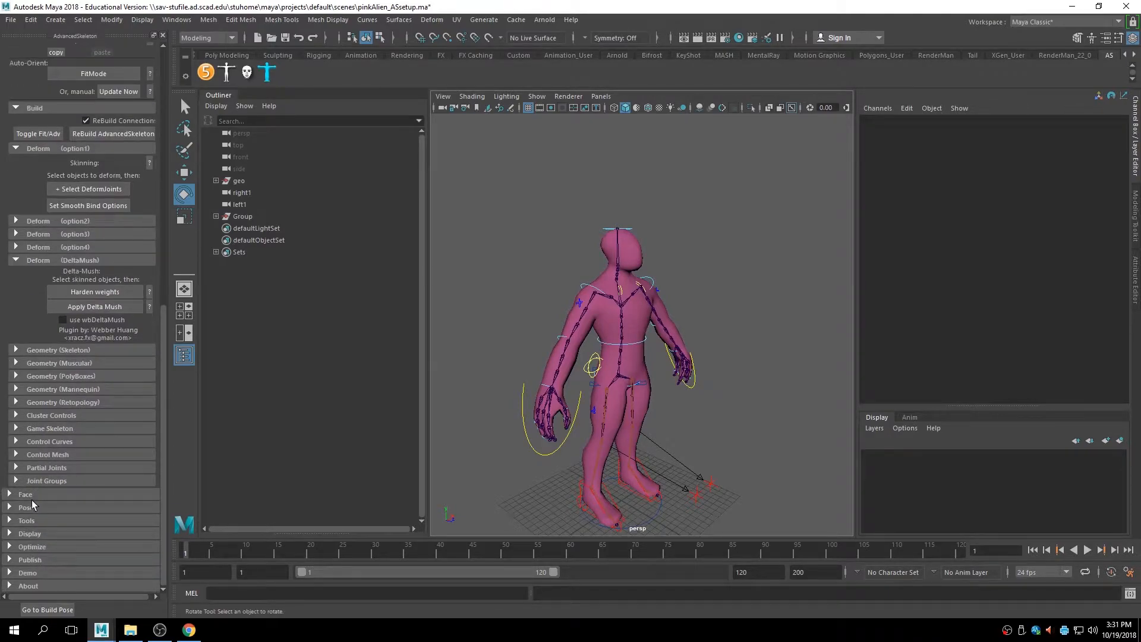
pyautogui.click(8, 520)
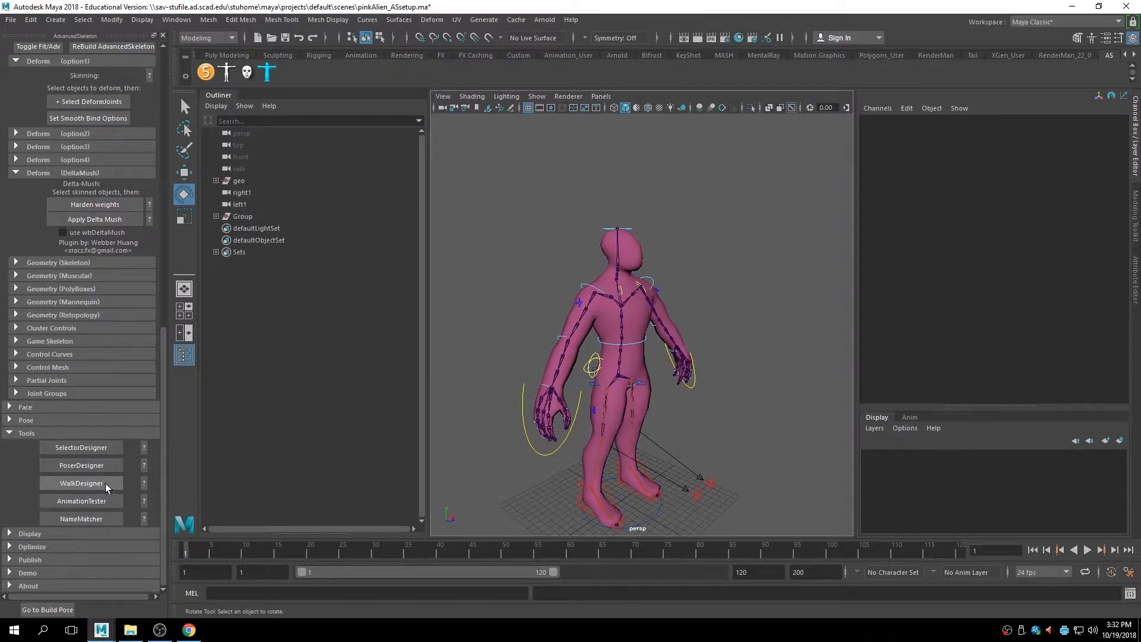
pyautogui.click(105, 483)
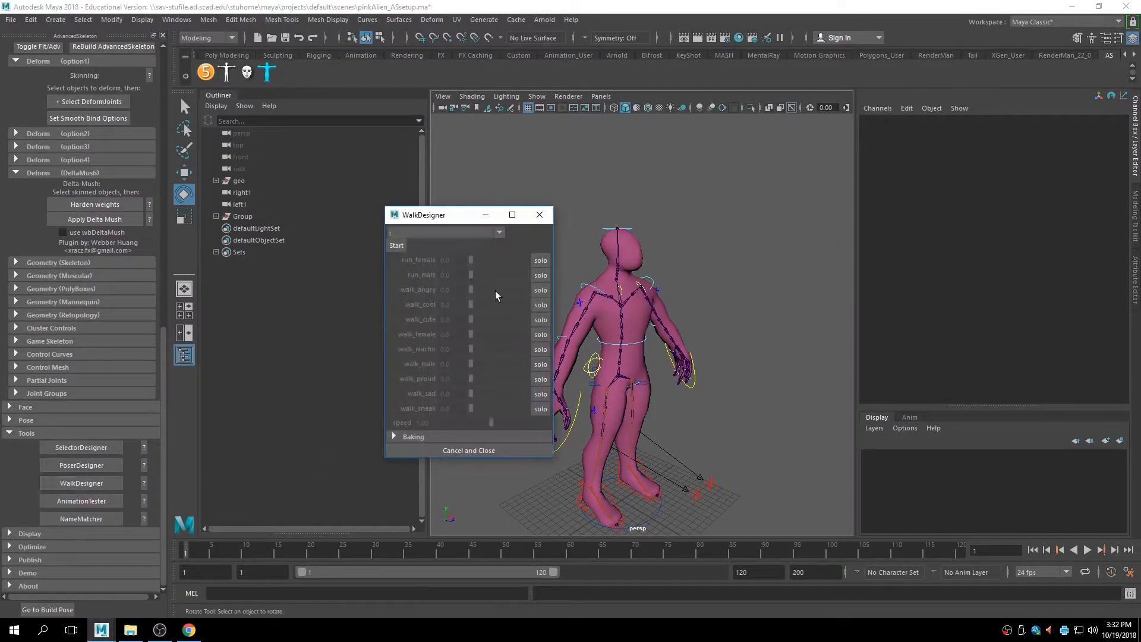
pyautogui.moveTo(459, 219); pyautogui.dragTo(303, 235)
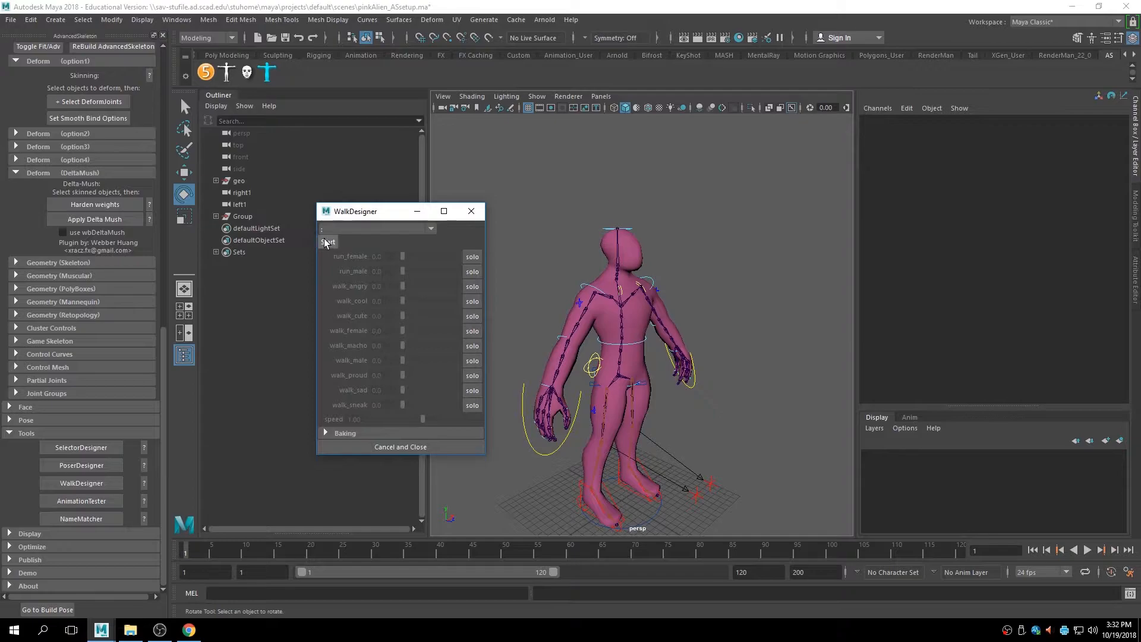
pyautogui.click(326, 241)
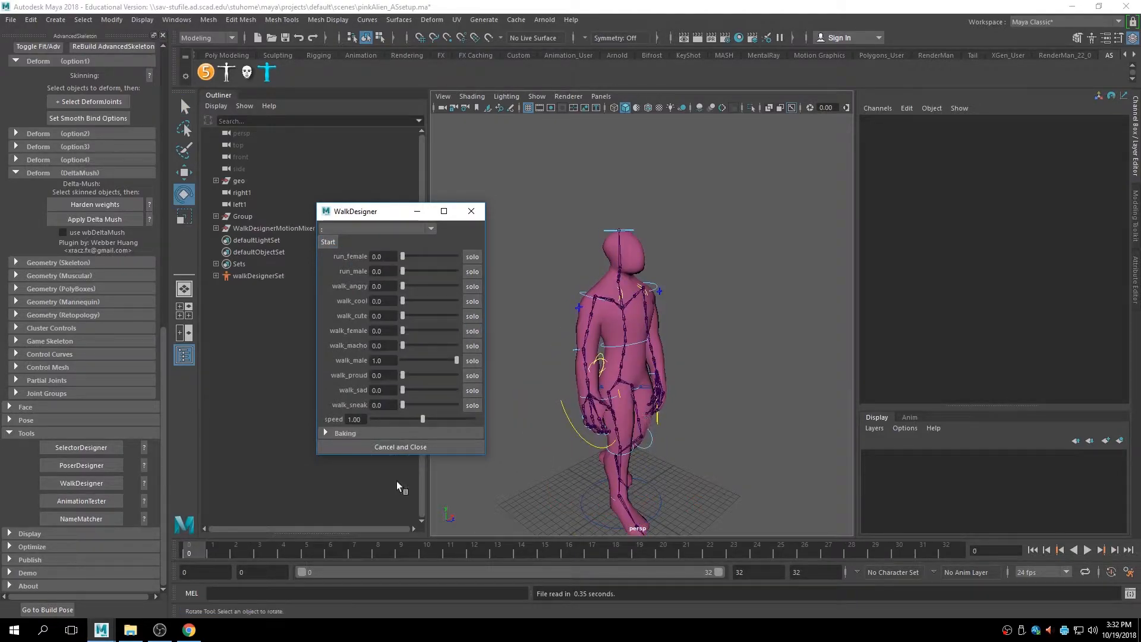
pyautogui.click(1086, 549)
pyautogui.scroll(-3, 665, 410)
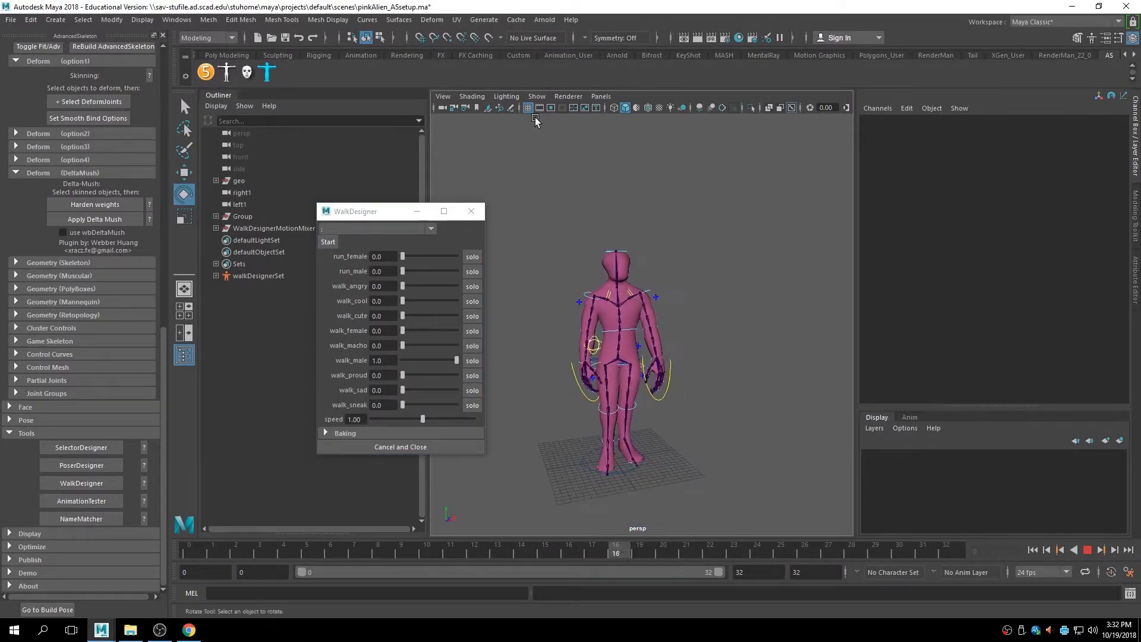
# Hide the controllers and joints in the perspective view.
pyautogui.click(536, 98)
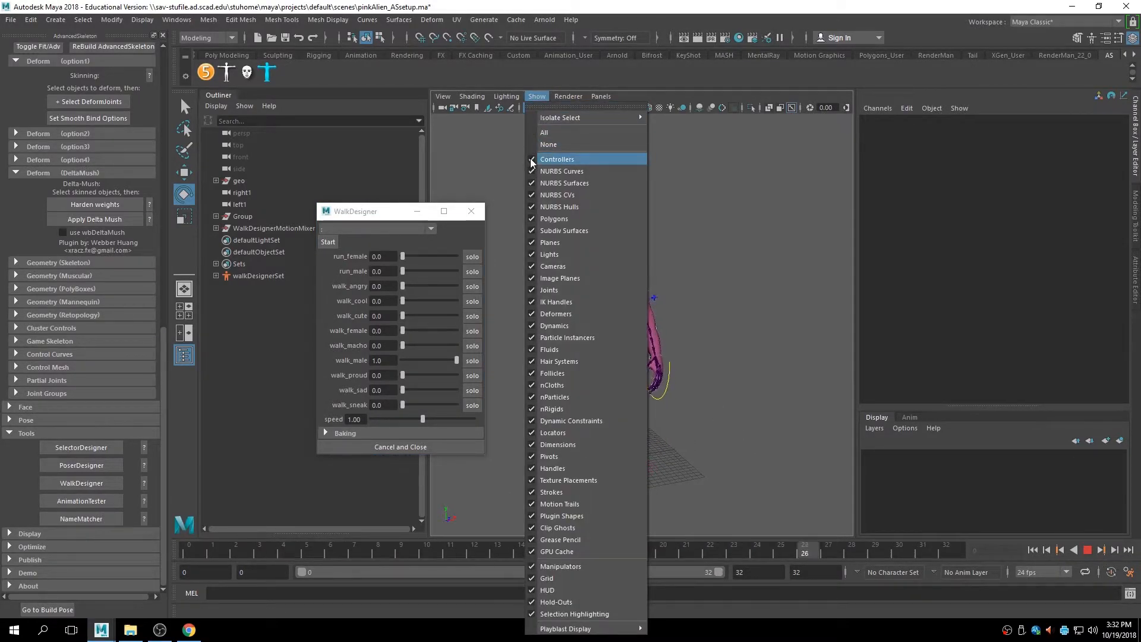
pyautogui.click(530, 158)
pyautogui.click(536, 97)
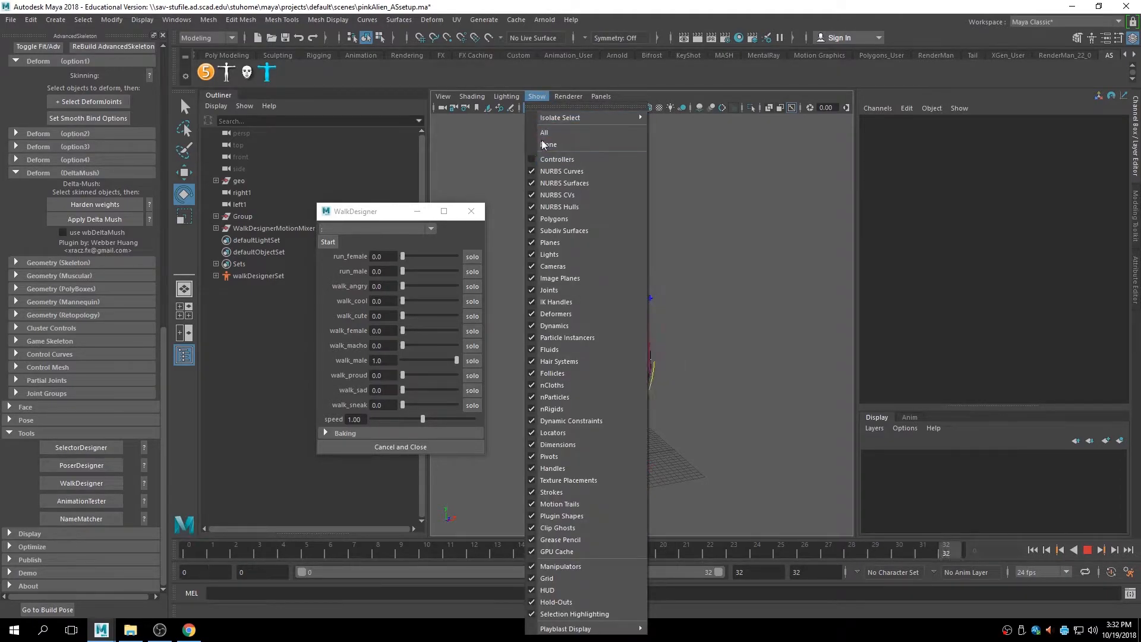
pyautogui.click(533, 289)
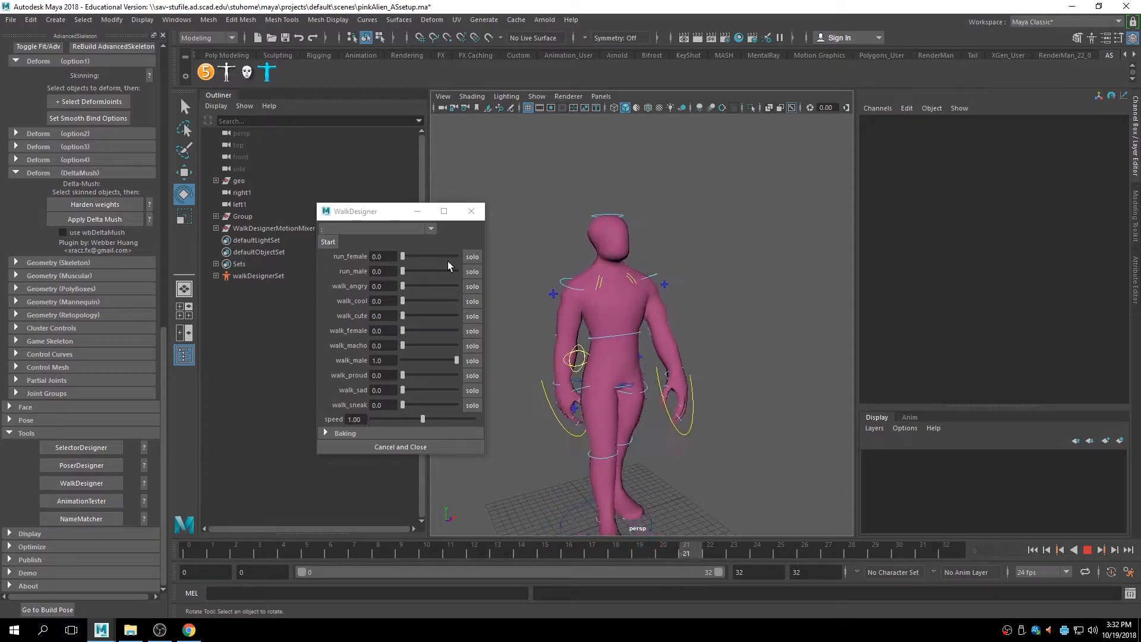
# Solo the run_female cycle, set the playback speed to Play Every Frame, Max Real-time, and restart playback.
pyautogui.click(471, 258)
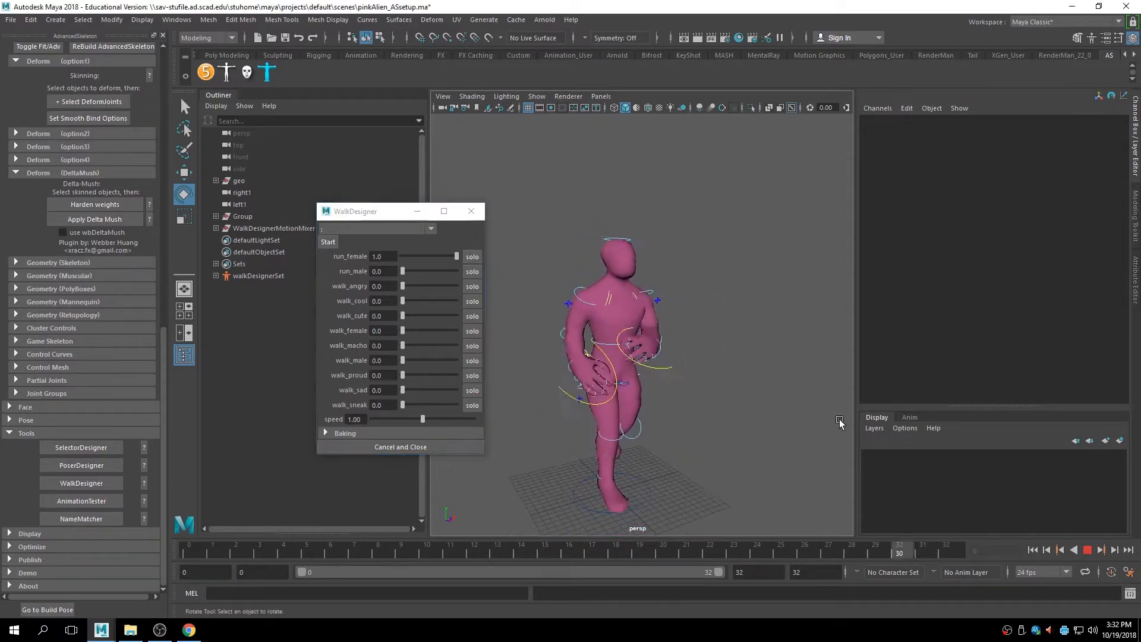
pyautogui.click(1089, 550)
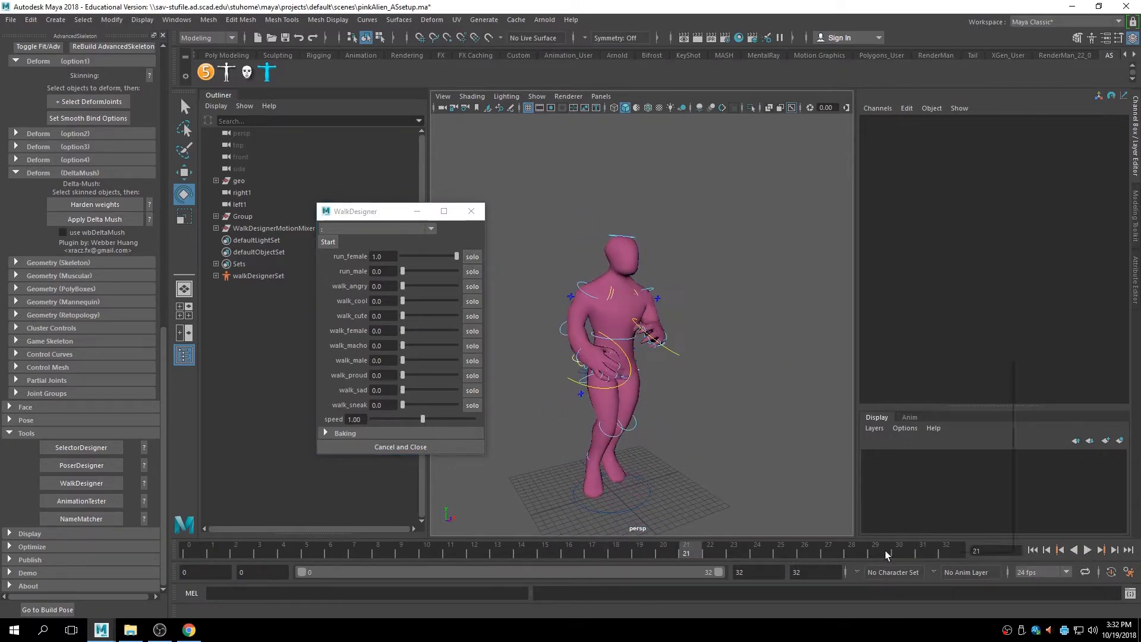
pyautogui.rightClick(885, 550)
pyautogui.moveTo(927, 462)
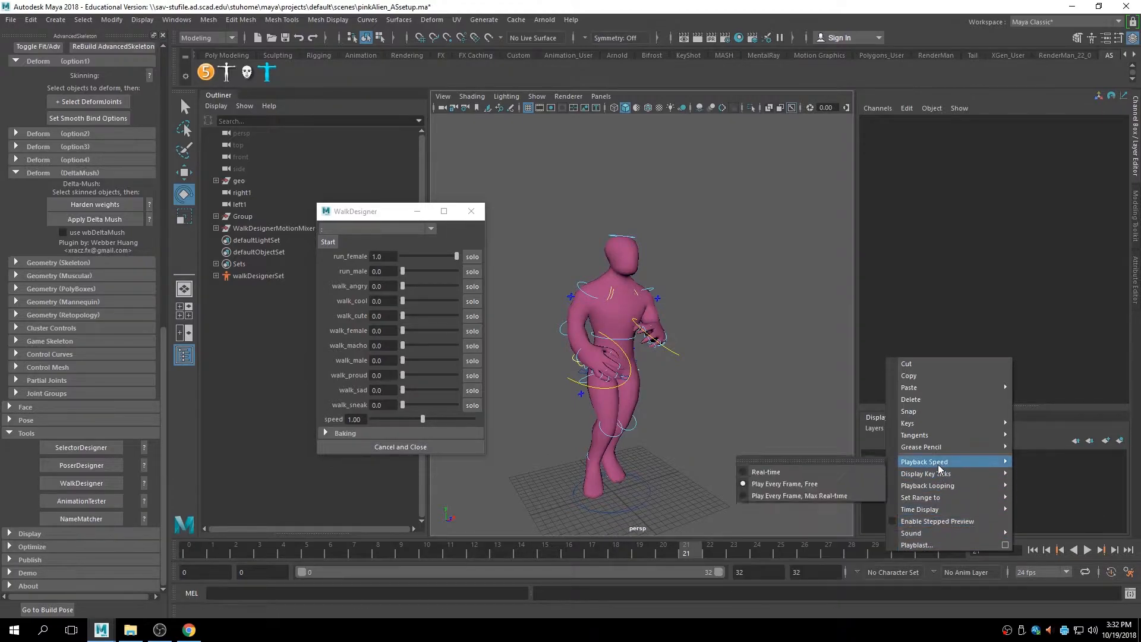
pyautogui.click(744, 496)
pyautogui.click(1087, 550)
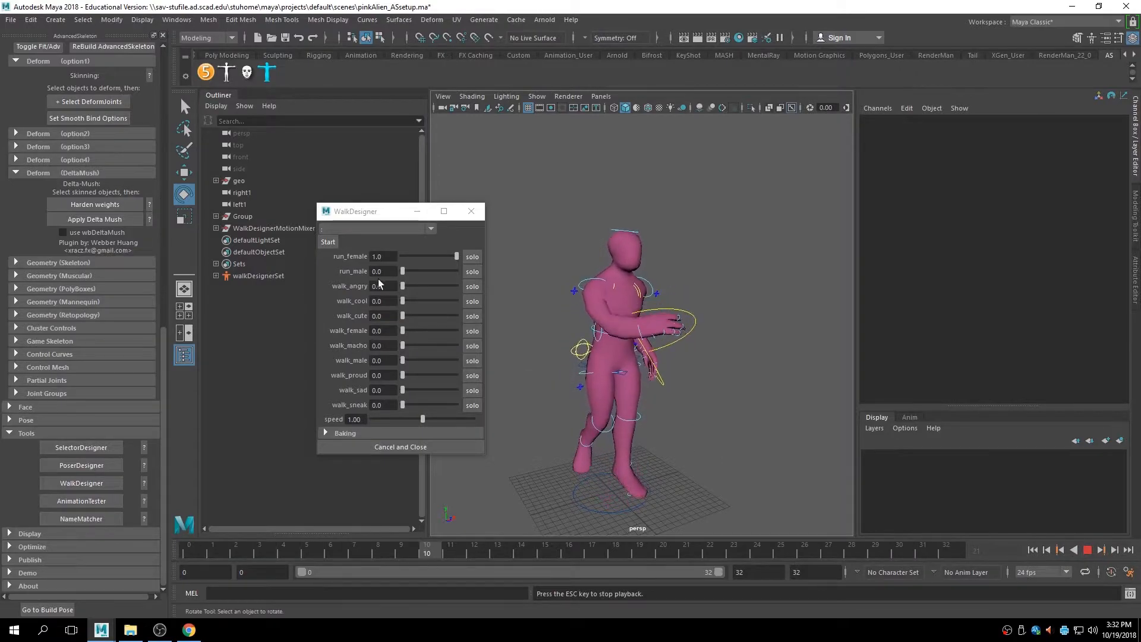
# Preview the run_male, walk_macho and walk_sneak cycles, blend in walk_cute at 0.3, and solo walk_cute.
pyautogui.click(472, 286)
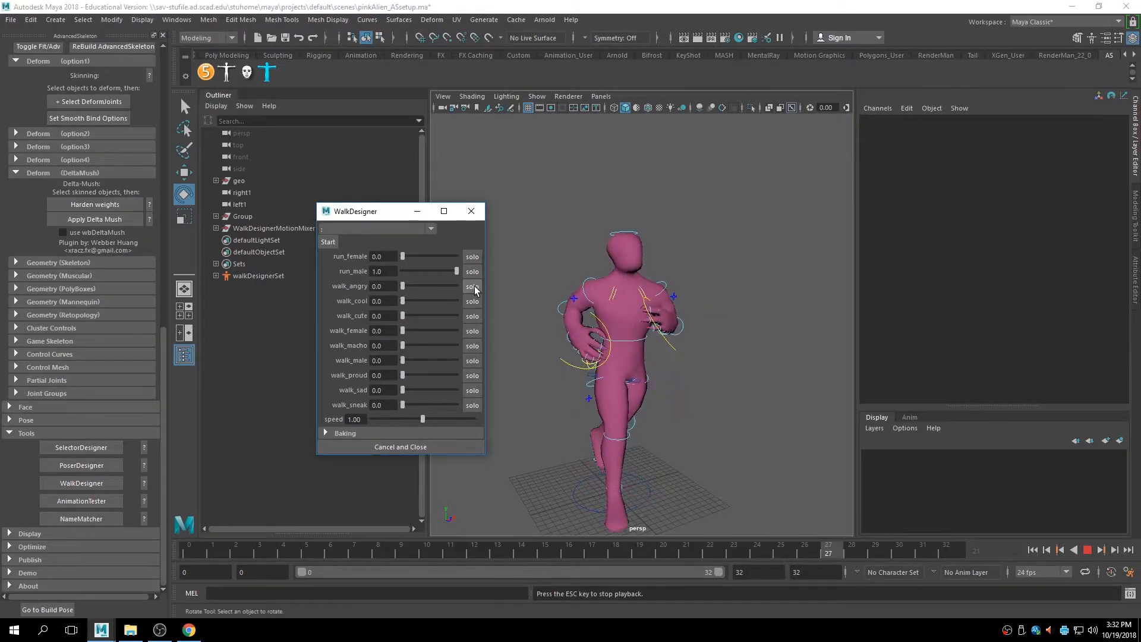
pyautogui.click(472, 345)
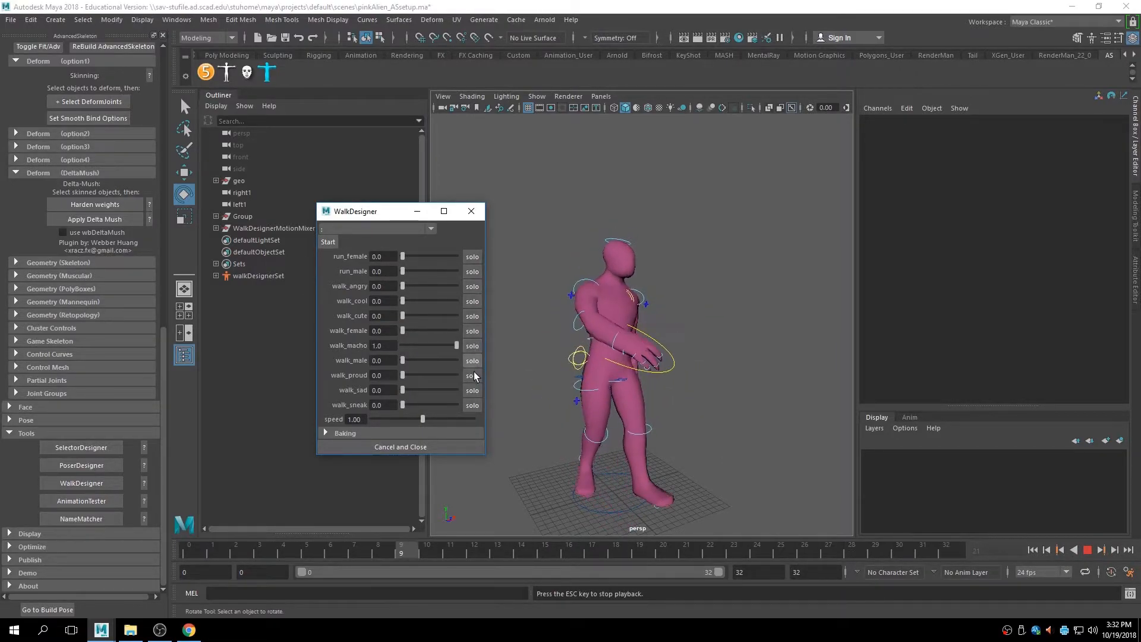
pyautogui.click(472, 405)
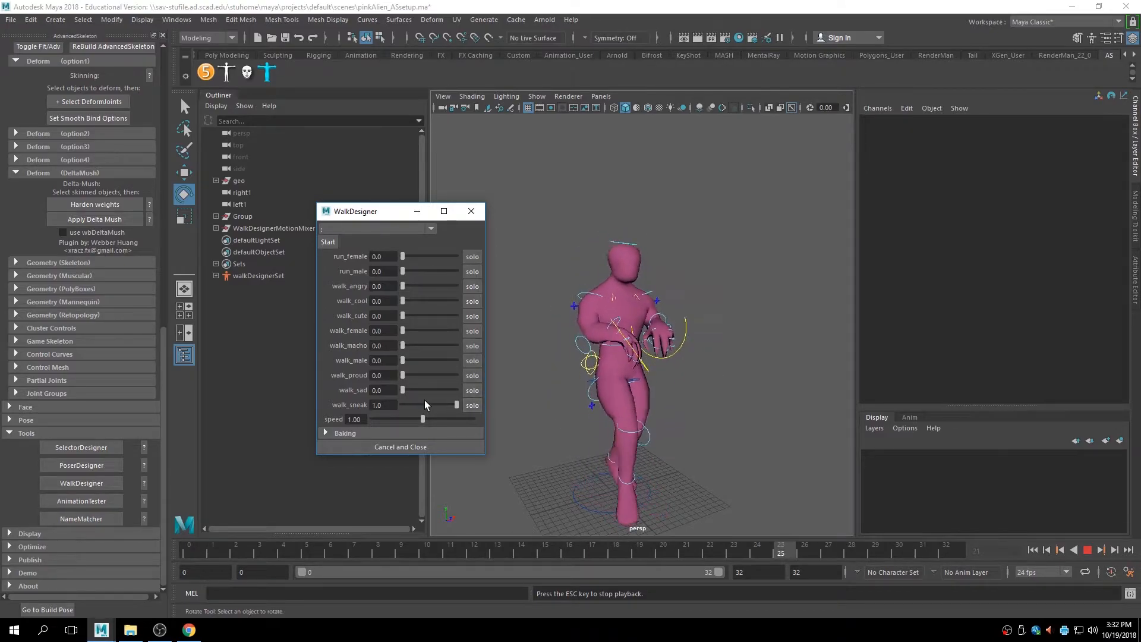
pyautogui.moveTo(404, 388)
pyautogui.mouseDown()
pyautogui.moveTo(446, 390)
pyautogui.moveTo(389, 388)
pyautogui.mouseUp()
pyautogui.moveTo(403, 317); pyautogui.dragTo(426, 324)
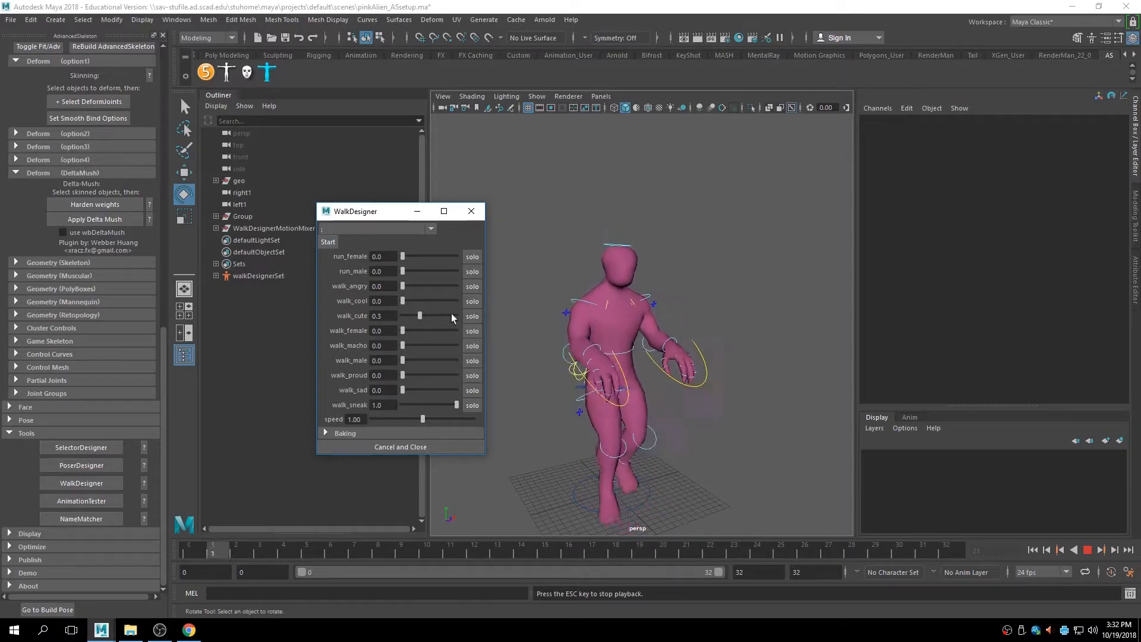
pyautogui.click(472, 316)
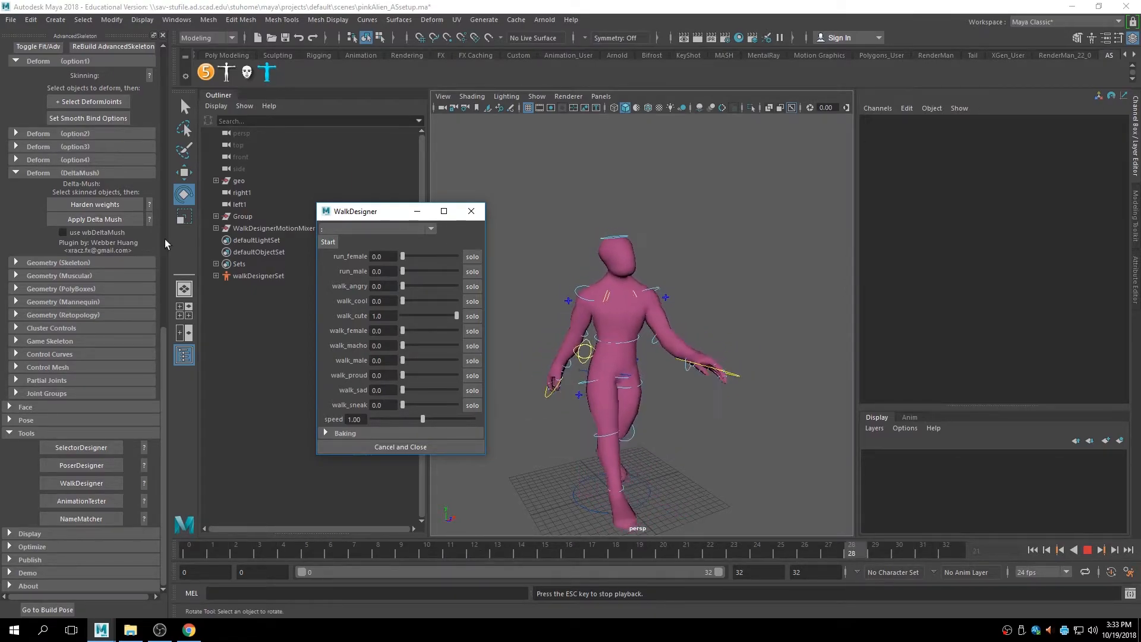
# Look at the WalkDesigner's baking options, cancel its walk animation on the rig, and stop the playback.
pyautogui.click(325, 434)
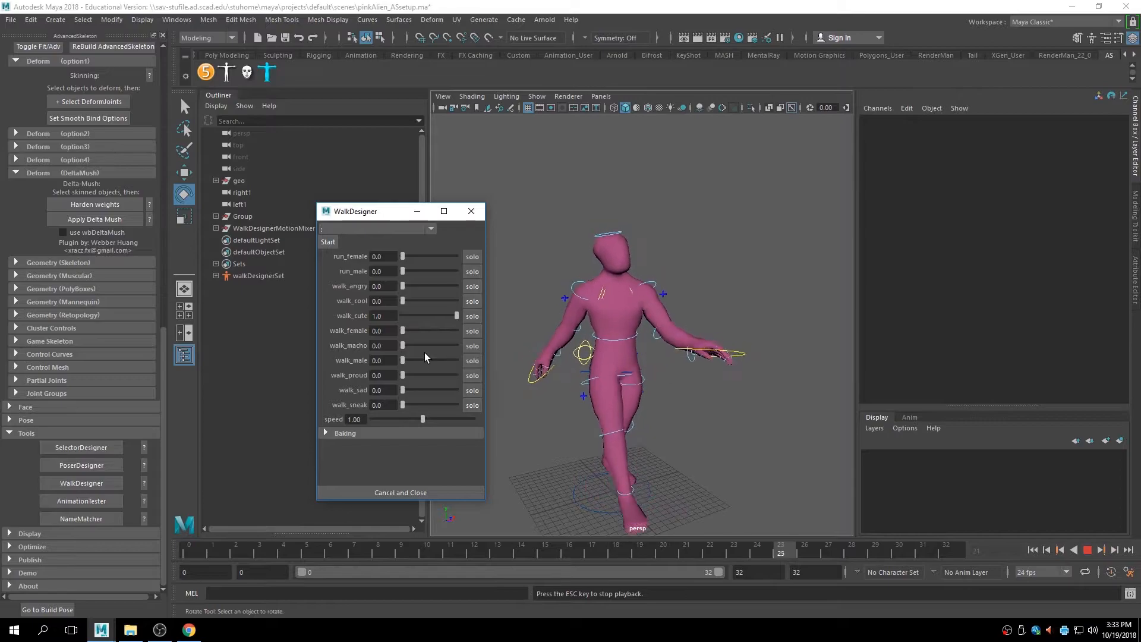
pyautogui.keyDown('alt'); pyautogui.moveTo(685, 411); pyautogui.dragTo(748, 428); pyautogui.keyUp('alt')
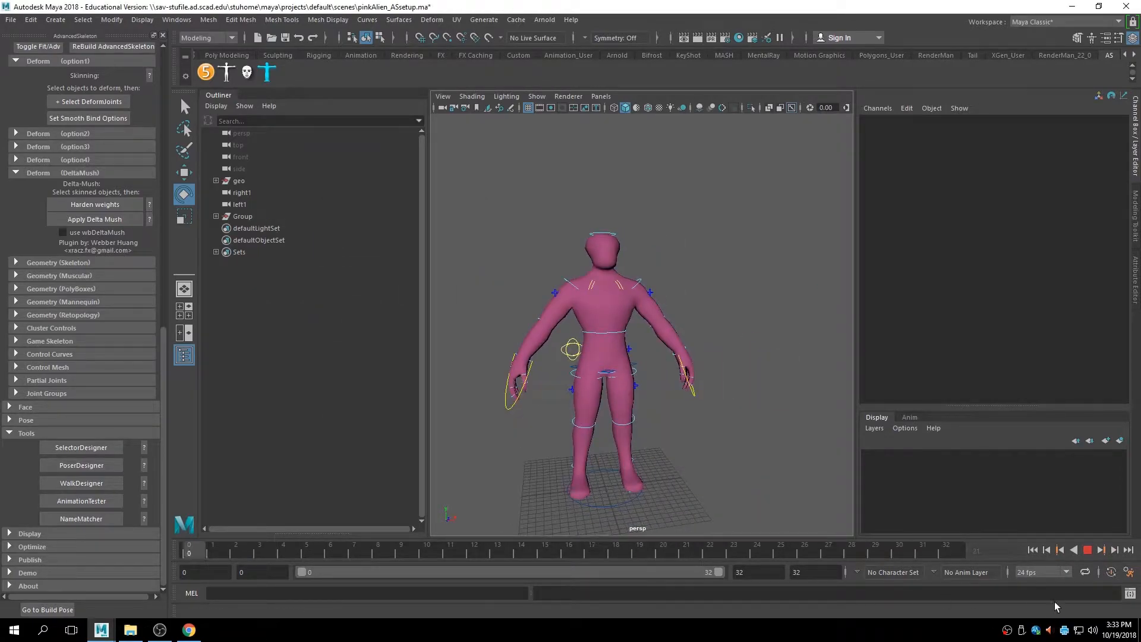
pyautogui.click(1088, 551)
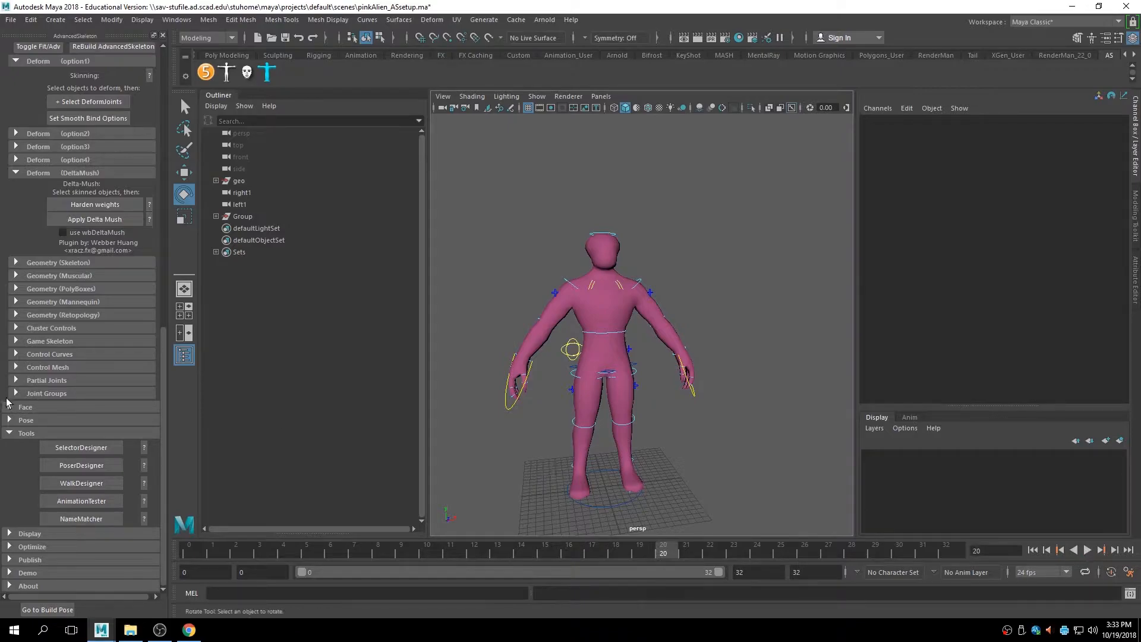
# Optimize the rig by removing unused influences, saved UIs and unused joints.
pyautogui.click(9, 547)
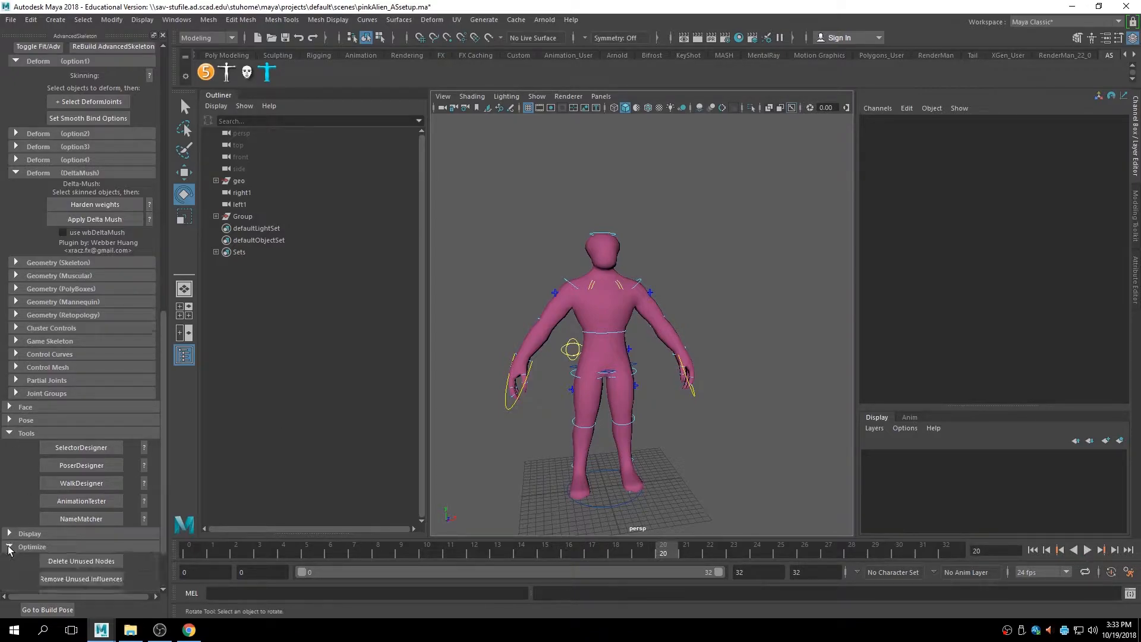
pyautogui.scroll(-1, 62, 511)
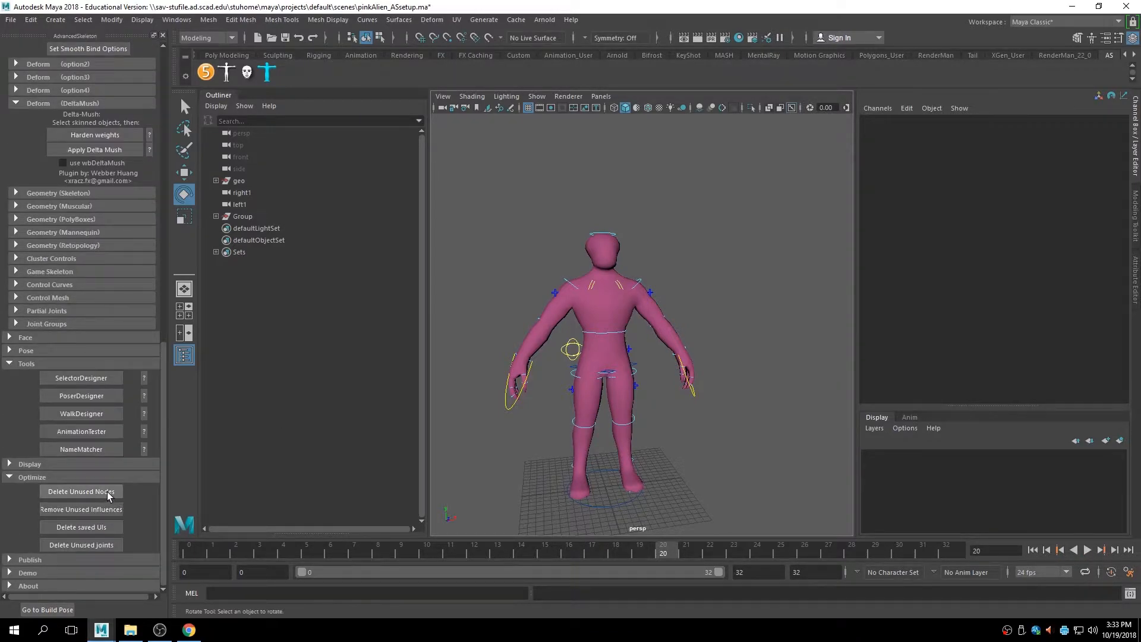
pyautogui.click(107, 512)
pyautogui.click(106, 525)
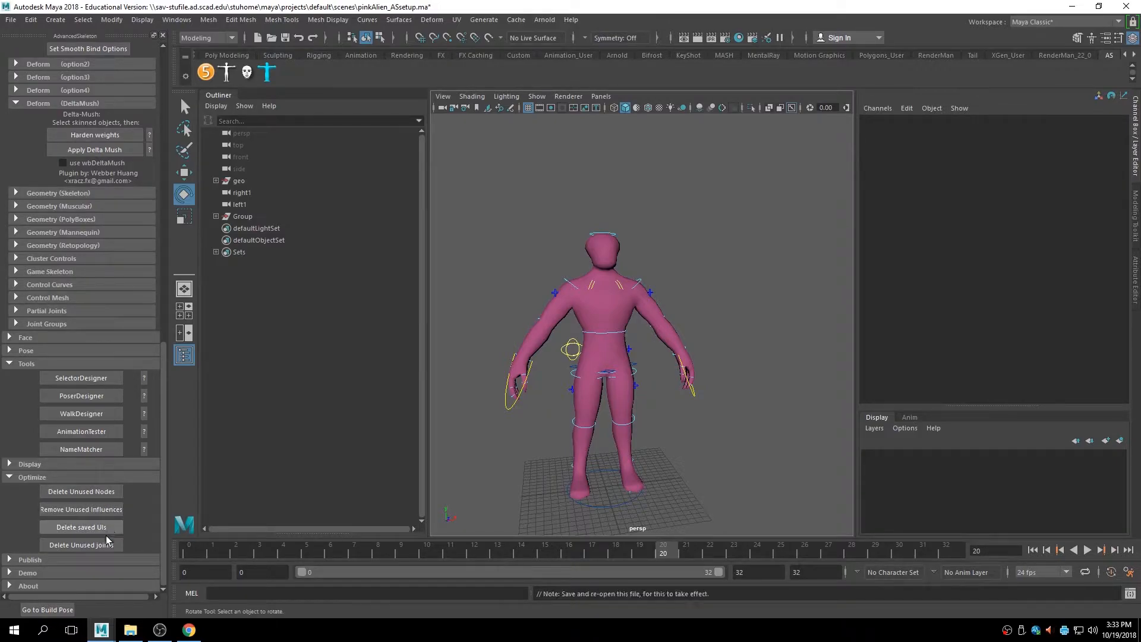
pyautogui.click(12, 479)
# Return the rig to its build pose and publish it.
pyautogui.click(11, 560)
pyautogui.scroll(-2, 94, 516)
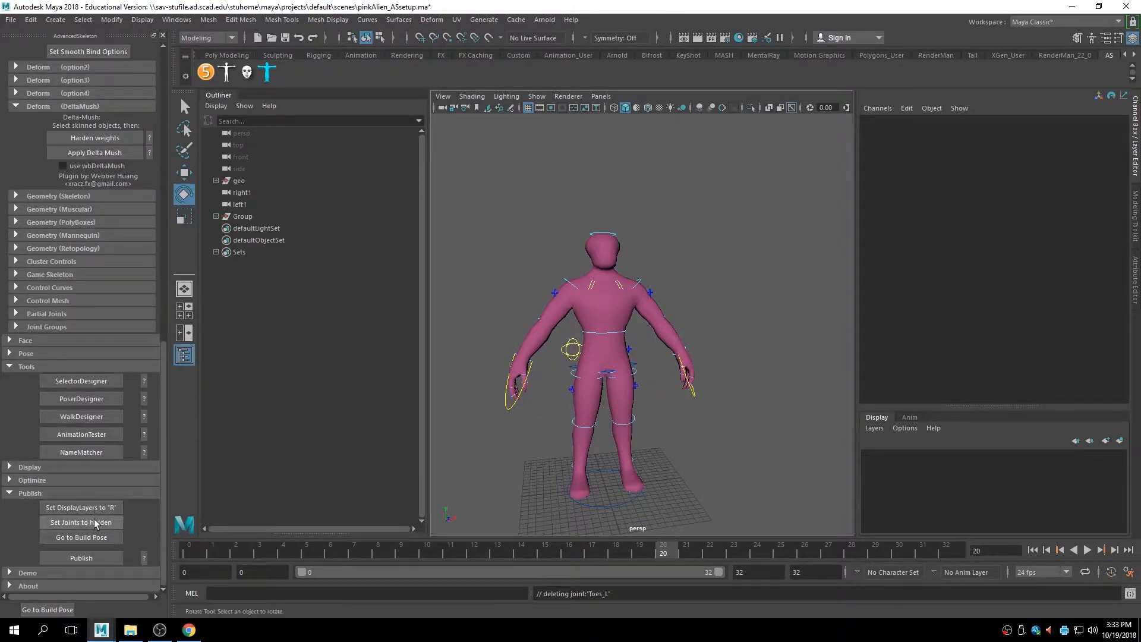
pyautogui.click(92, 537)
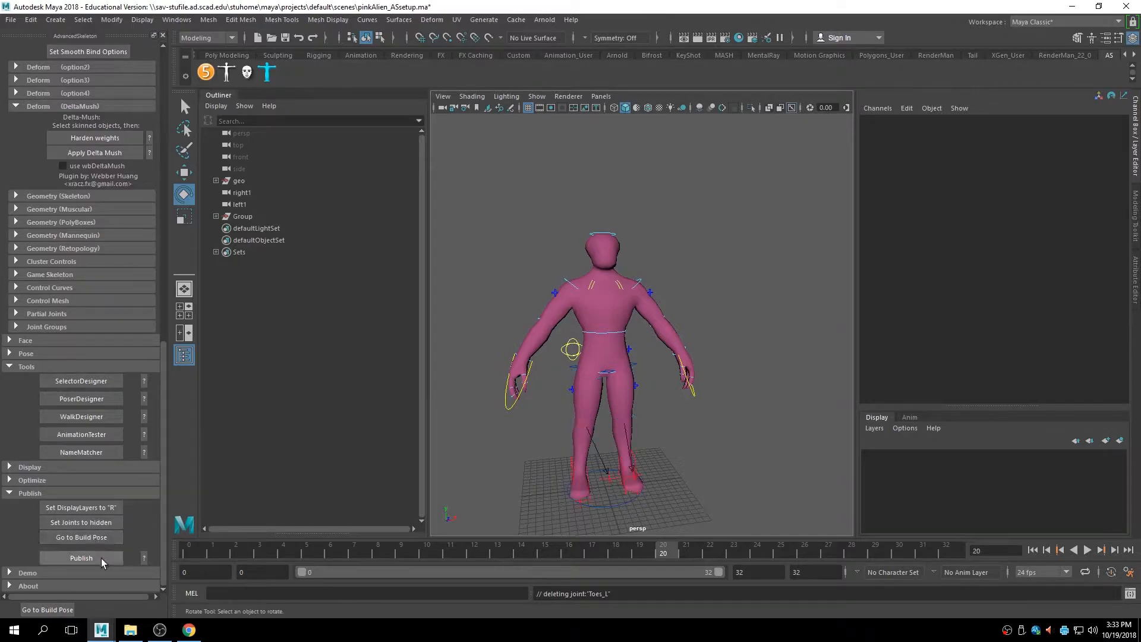
pyautogui.click(101, 559)
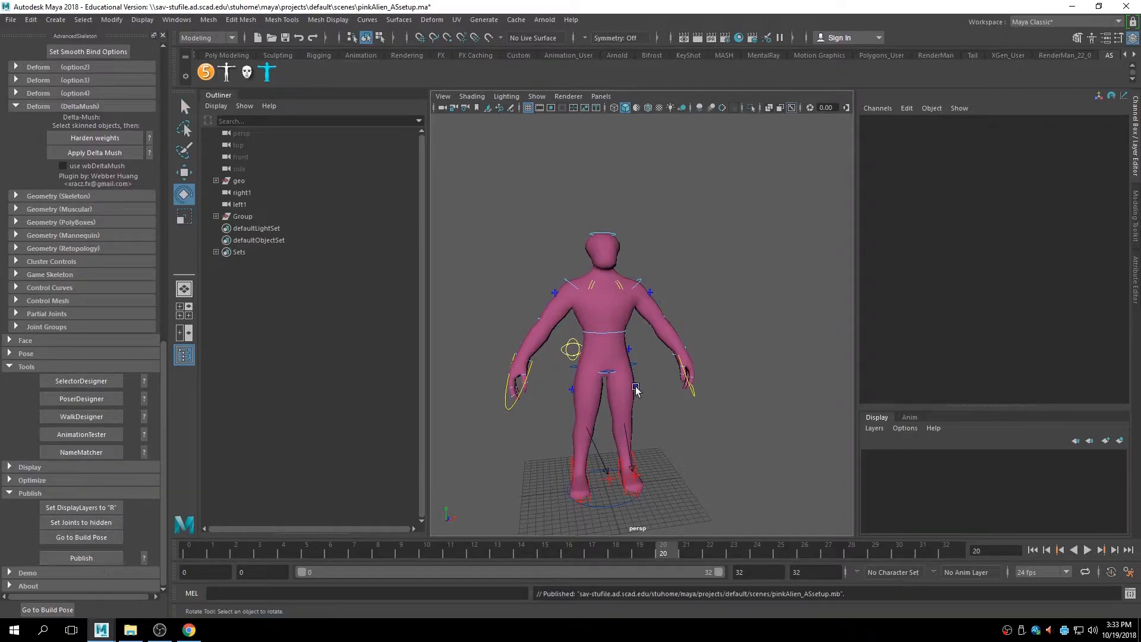
# Inspect the published rig from several angles, selecting the left FK shoulder control and the body mesh.
pyautogui.click(722, 408)
pyautogui.keyDown('alt'); pyautogui.moveTo(725, 372); pyautogui.dragTo(618, 344, button='right'); pyautogui.keyUp('alt')
pyautogui.keyDown('alt'); pyautogui.moveTo(618, 345); pyautogui.dragTo(562, 321); pyautogui.keyUp('alt')
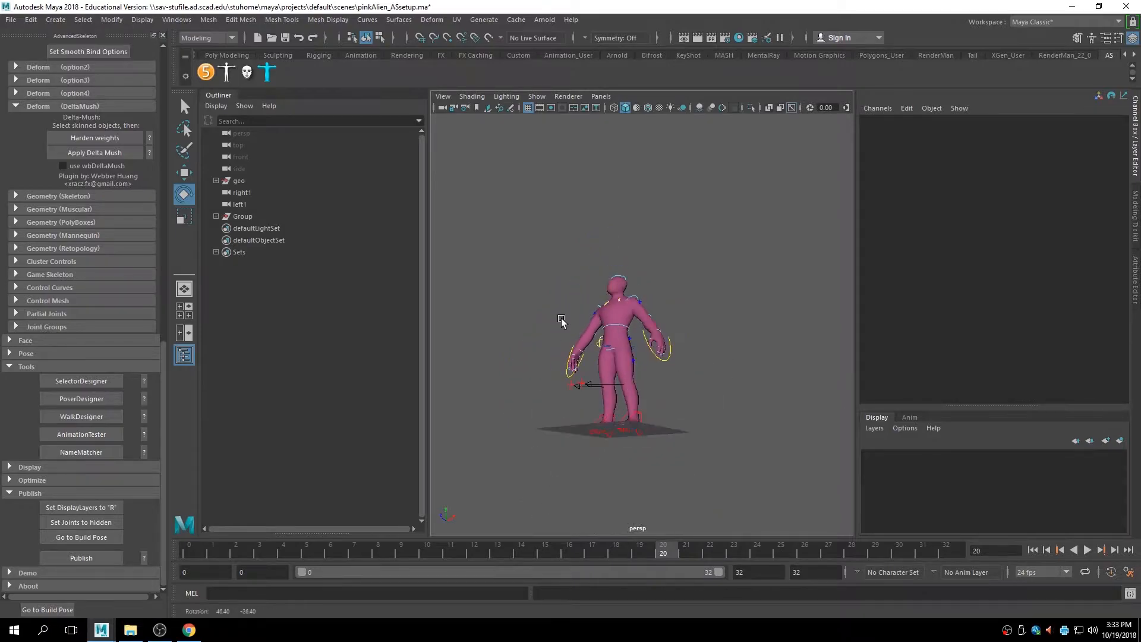
pyautogui.keyDown('alt'); pyautogui.moveTo(596, 356); pyautogui.dragTo(667, 349, button='right'); pyautogui.keyUp('alt')
pyautogui.keyDown('alt'); pyautogui.moveTo(667, 349); pyautogui.dragTo(639, 330); pyautogui.keyUp('alt')
pyautogui.click(623, 250)
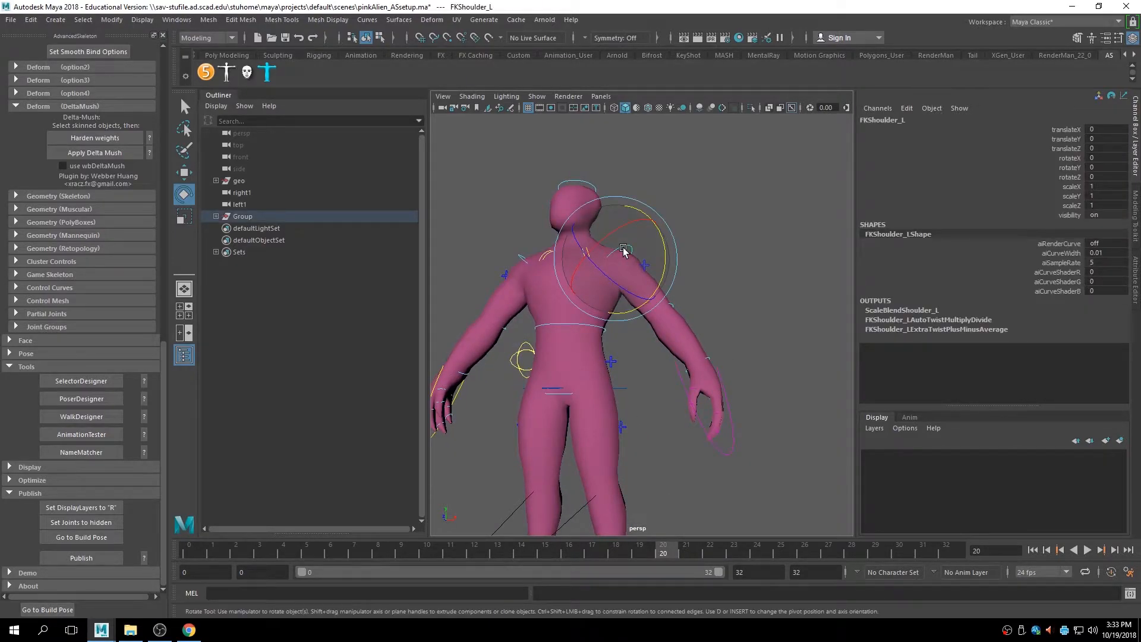
pyautogui.keyDown('alt'); pyautogui.moveTo(668, 205); pyautogui.dragTo(713, 320); pyautogui.keyUp('alt')
pyautogui.click(677, 359)
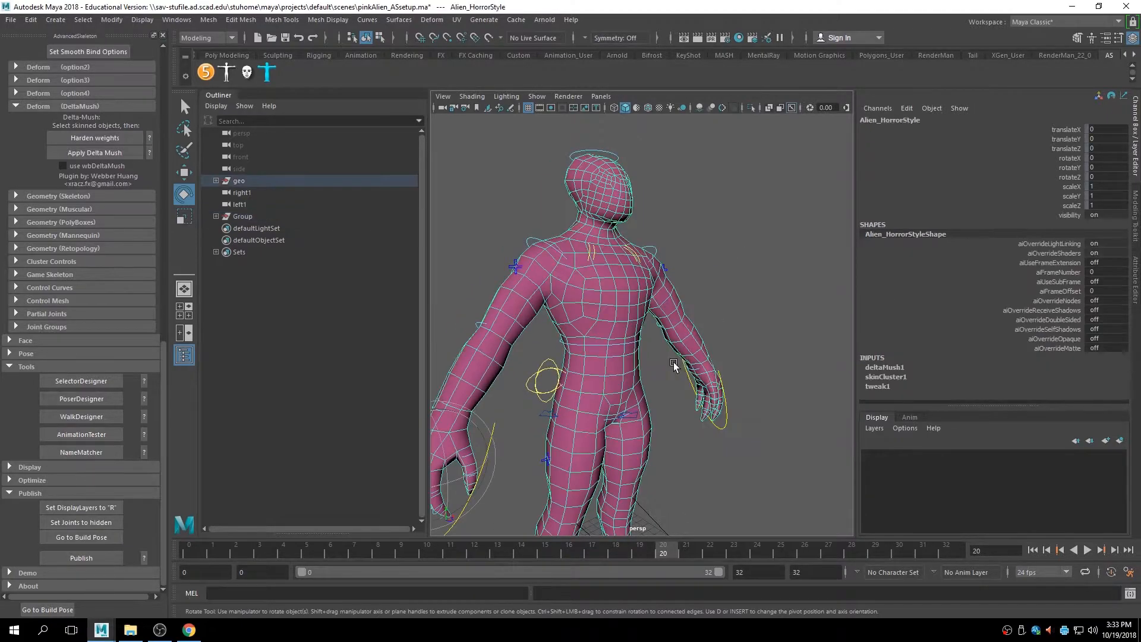
# Try rotating the FKSpine1_M control by about 15.5 degrees, and undo the rotation.
pyautogui.click(674, 366)
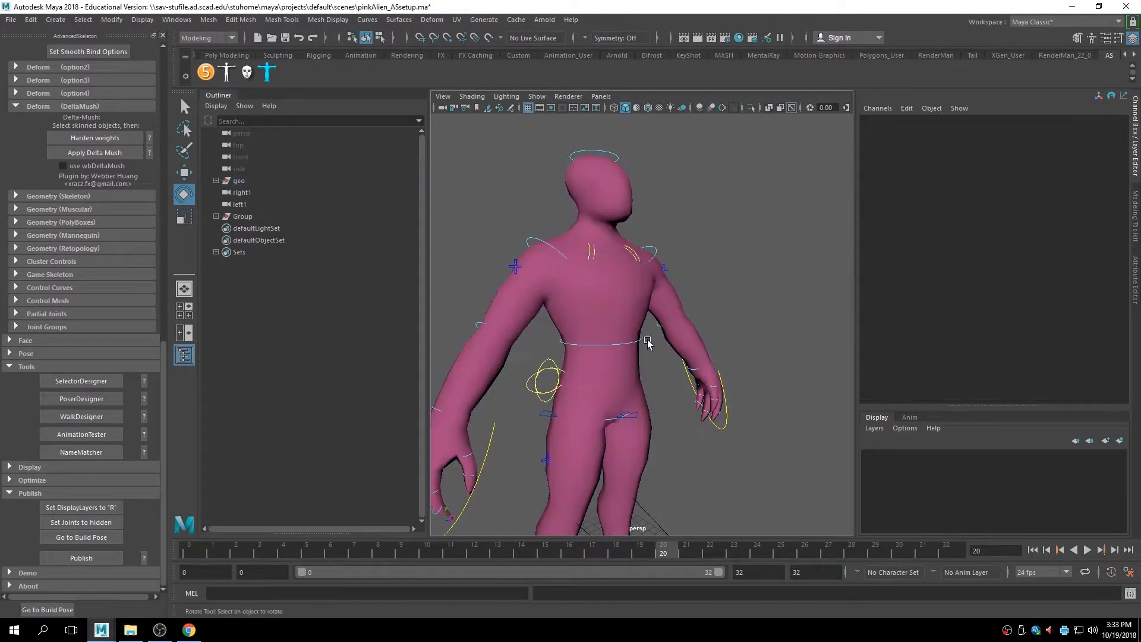
pyautogui.click(629, 347)
pyautogui.moveTo(637, 331)
pyautogui.mouseDown()
pyautogui.moveTo(645, 367)
pyautogui.moveTo(637, 308)
pyautogui.mouseUp()
pyautogui.hotkey('ctrl', 'z')
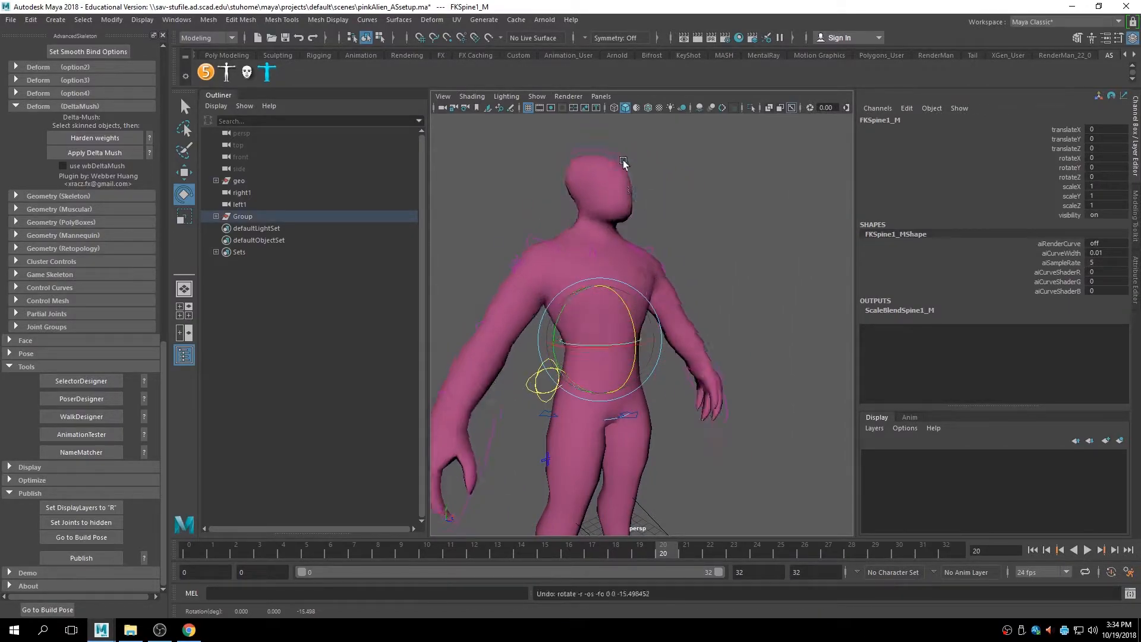
pyautogui.click(718, 205)
pyautogui.keyDown('alt'); pyautogui.moveTo(720, 205); pyautogui.dragTo(796, 239); pyautogui.keyUp('alt')
pyautogui.keyDown('alt'); pyautogui.moveTo(788, 327); pyautogui.dragTo(607, 315); pyautogui.keyUp('alt')
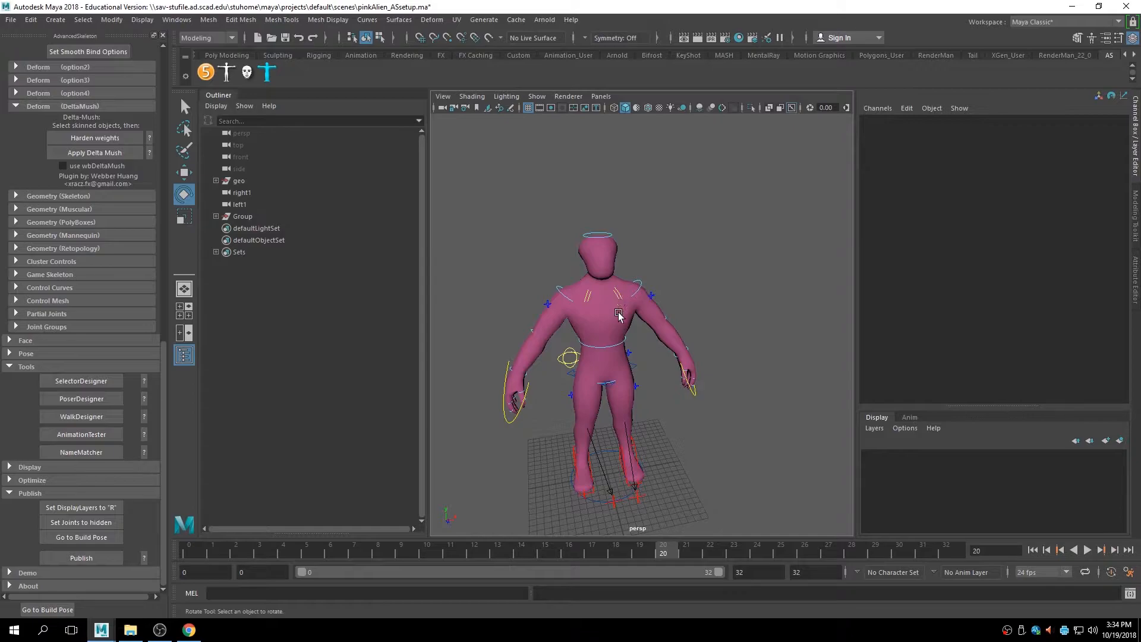
# Switch to the other Maya session with the panda bust, narrow the Outliner, and frame the character's face.
pyautogui.click(101, 629)
pyautogui.click(447, 578)
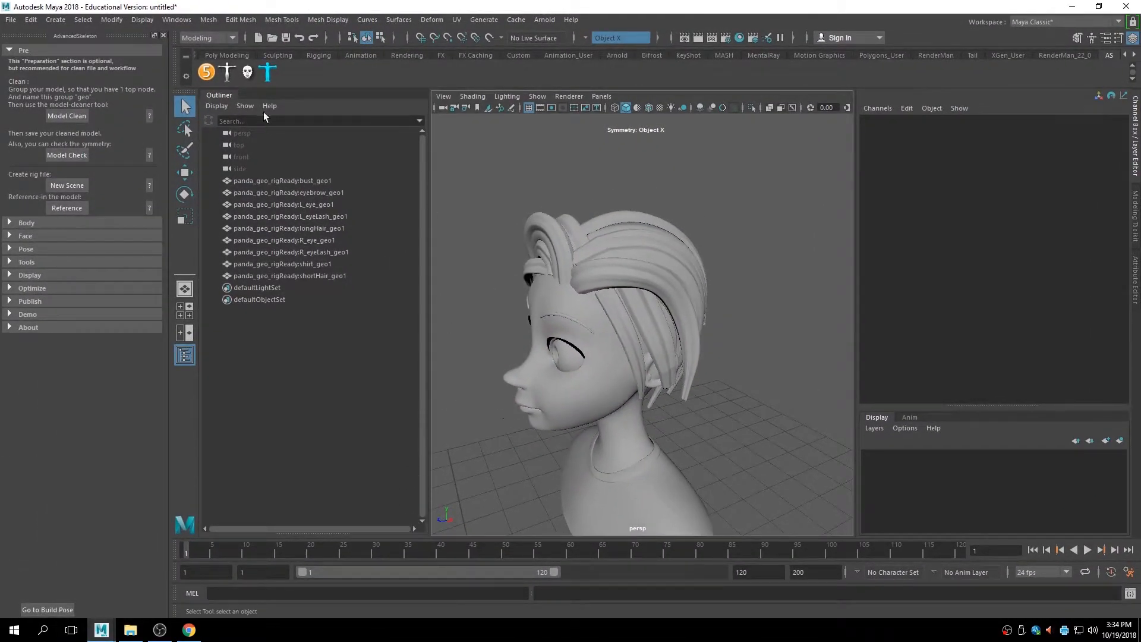
pyautogui.moveTo(425, 173); pyautogui.dragTo(355, 173)
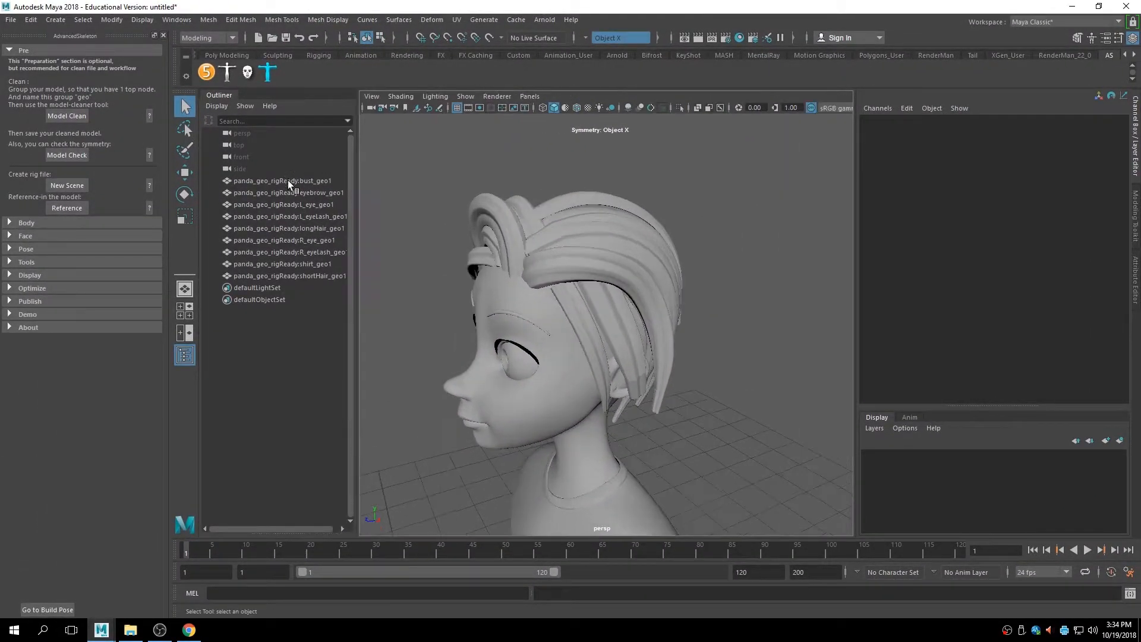
pyautogui.keyDown('alt'); pyautogui.moveTo(418, 301); pyautogui.dragTo(503, 291); pyautogui.keyUp('alt')
pyautogui.keyDown('alt'); pyautogui.moveTo(502, 291); pyautogui.dragTo(496, 202, button='middle'); pyautogui.keyUp('alt')
pyautogui.scroll(3, 378, 244)
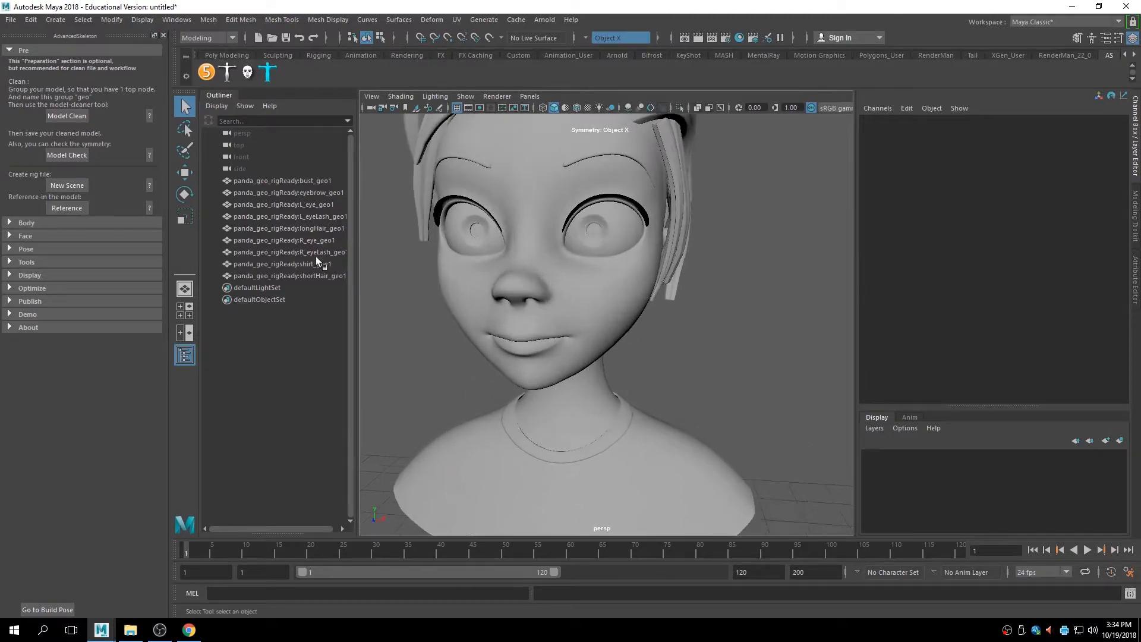
# Open the preparation options of Advanced Skeleton's face setup and view the bust from the front.
pyautogui.click(12, 237)
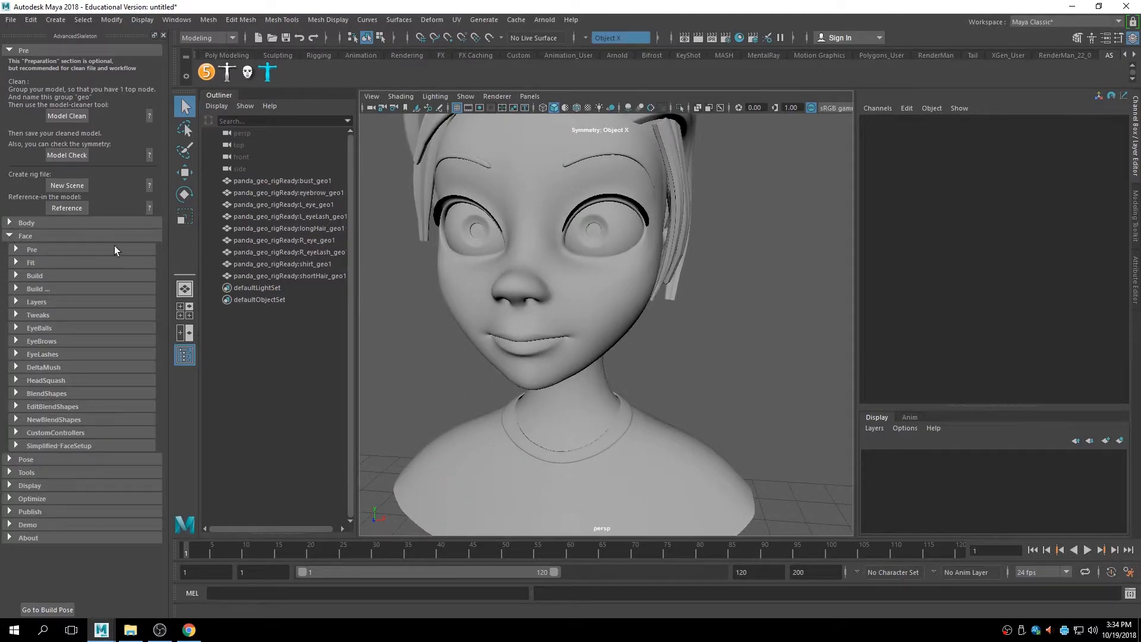
pyautogui.click(16, 248)
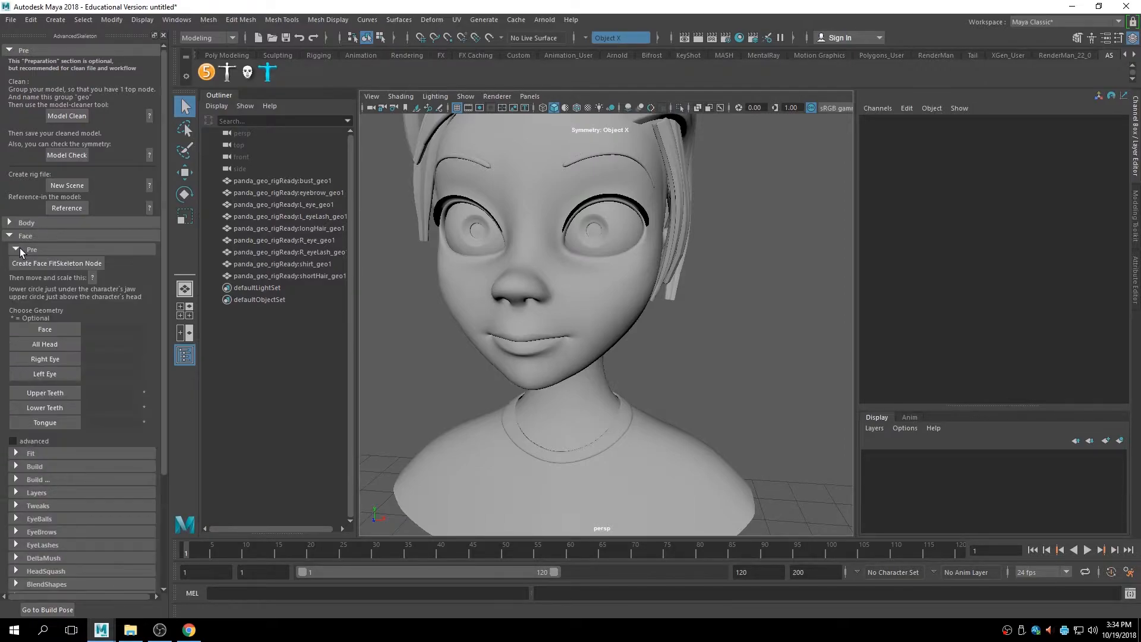
pyautogui.scroll(-4, 523, 333)
pyautogui.keyDown('alt'); pyautogui.moveTo(570, 274); pyautogui.dragTo(645, 294); pyautogui.keyUp('alt')
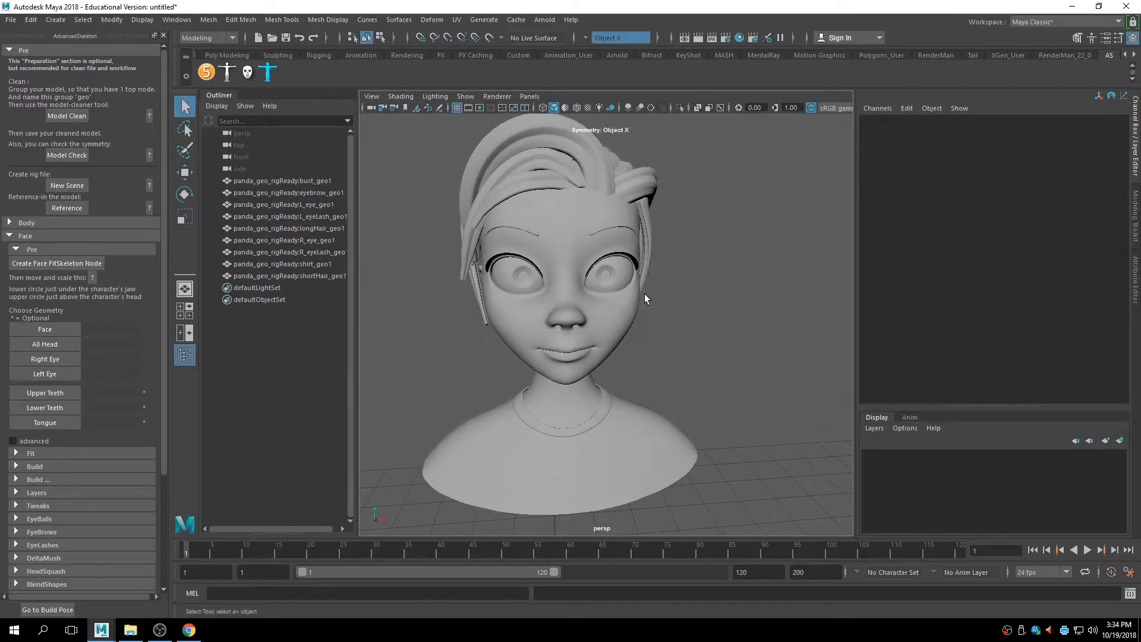
# Create a face fit skeleton node and lower it toward the head to a Translate Y of about 6.83.
pyautogui.click(62, 263)
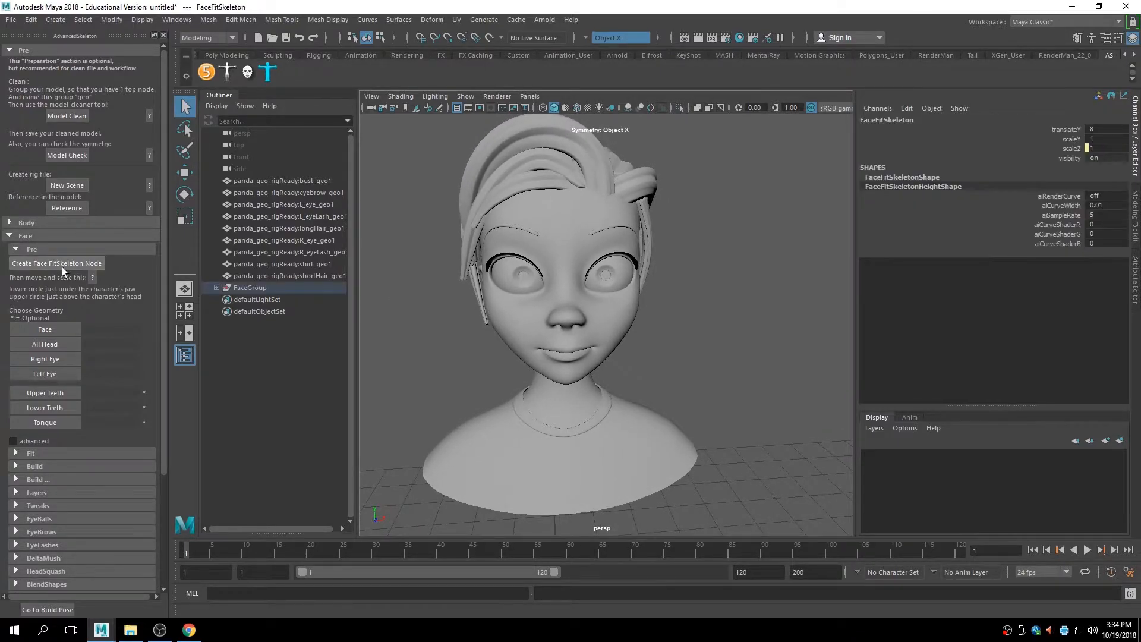
pyautogui.scroll(-8, 491, 295)
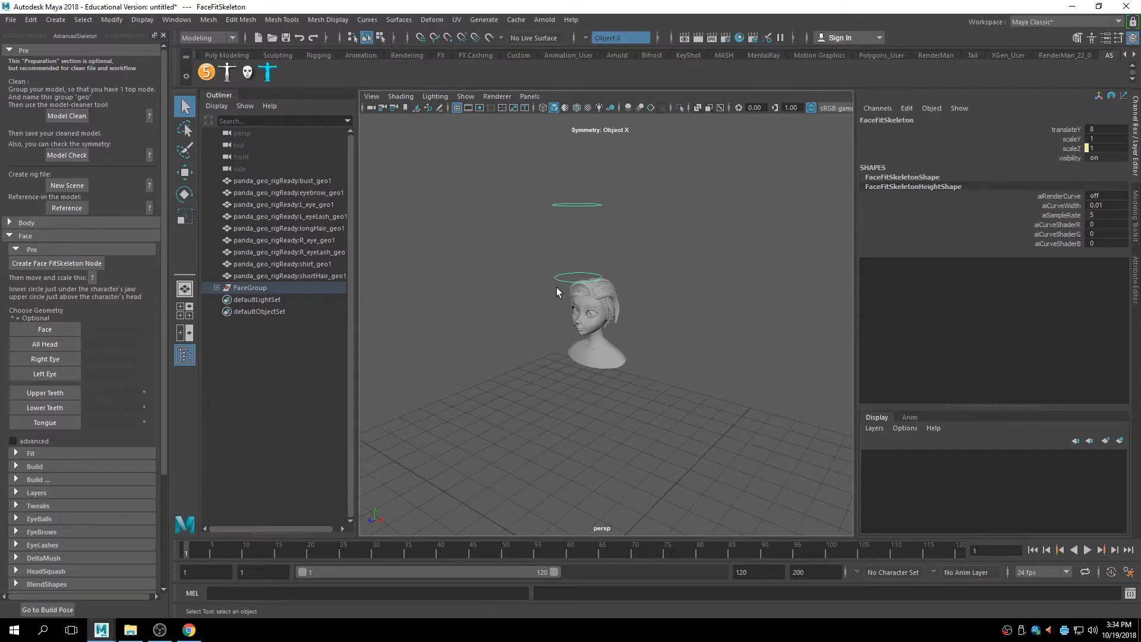
pyautogui.press('w')
pyautogui.moveTo(590, 223); pyautogui.dragTo(592, 280)
pyautogui.press('space')
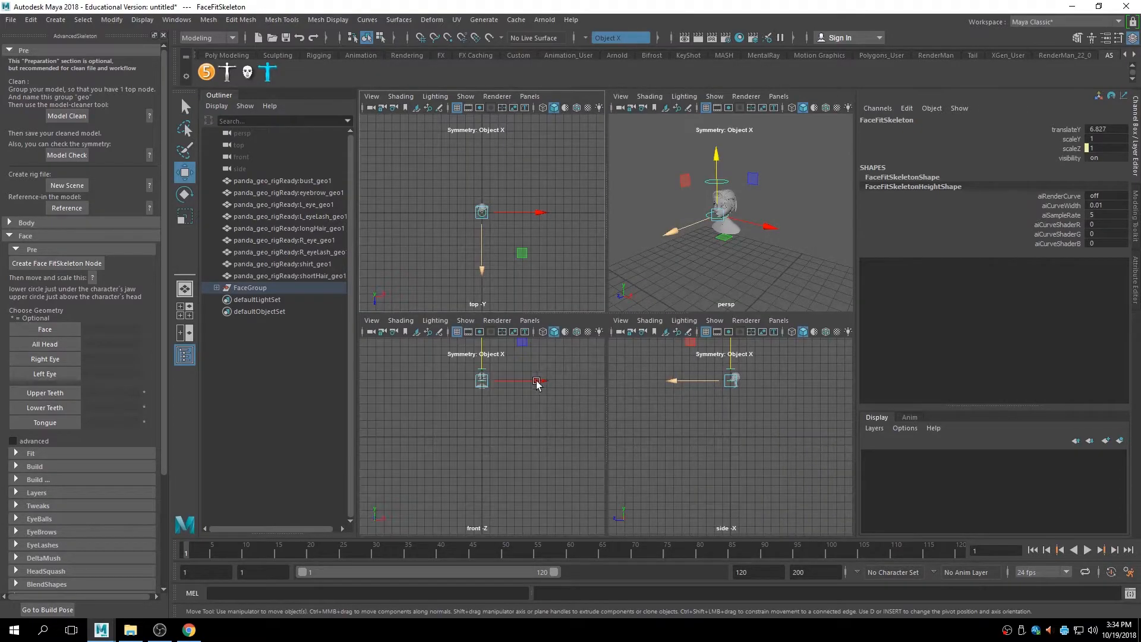
pyautogui.press('space')
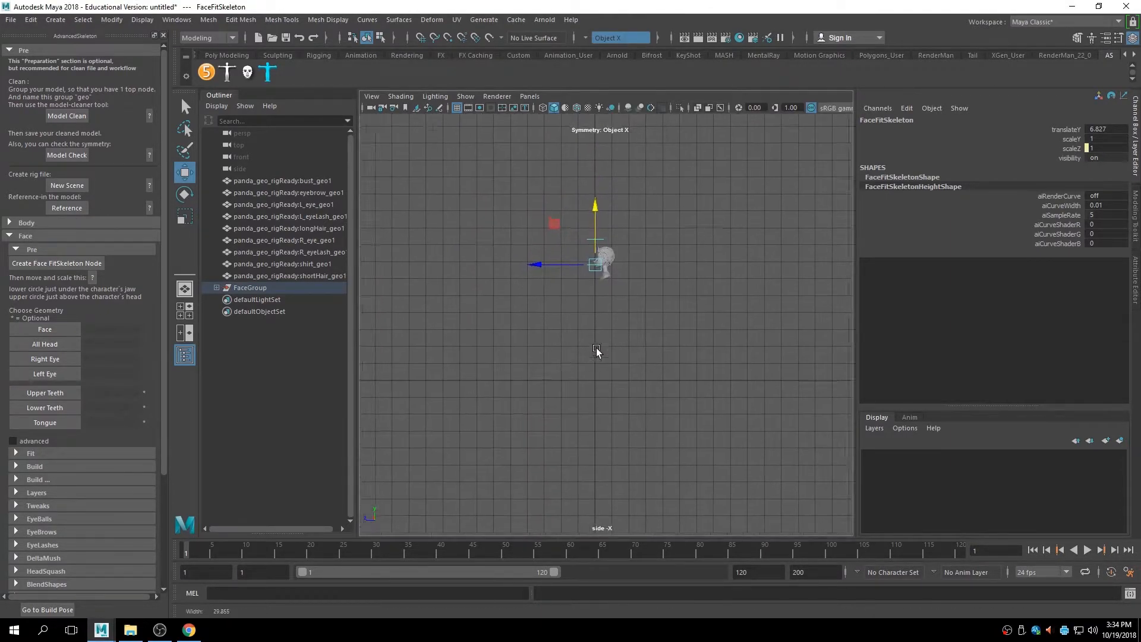
# Lower the face fit skeleton in the side view to just under the jaw, at a Translate Y of about 6.66.
pyautogui.keyDown('alt'); pyautogui.moveTo(623, 189); pyautogui.dragTo(625, 327, button='middle'); pyautogui.keyUp('alt')
pyautogui.moveTo(649, 369); pyautogui.dragTo(594, 257)
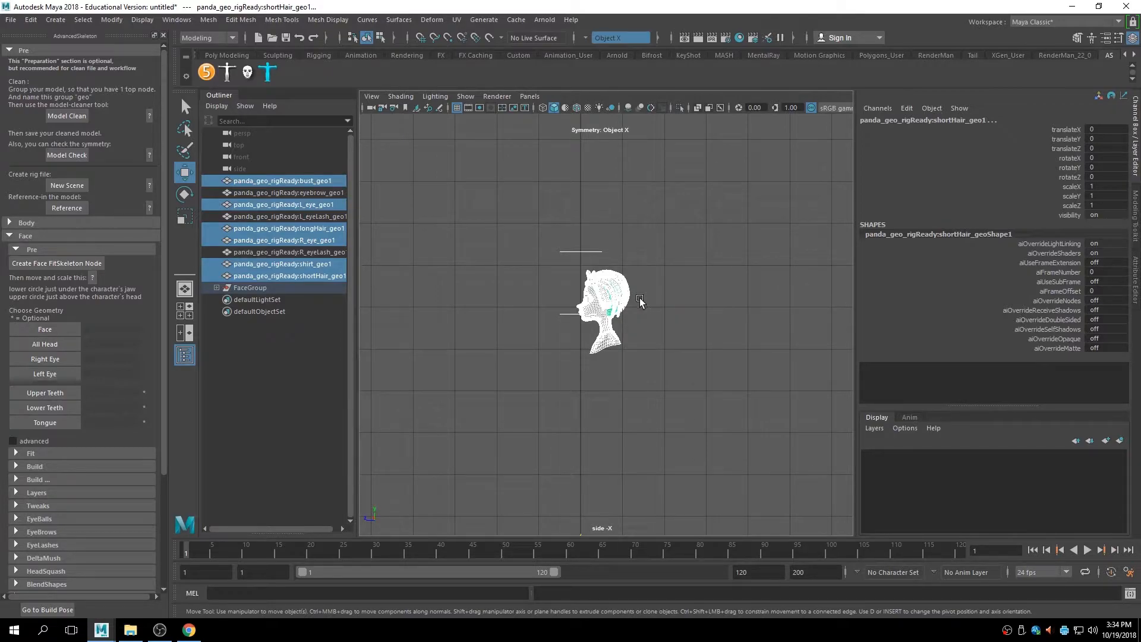
pyautogui.click(651, 308)
pyautogui.keyDown('alt'); pyautogui.moveTo(652, 309); pyautogui.dragTo(1025, 253, button='right'); pyautogui.keyUp('alt')
pyautogui.keyDown('alt'); pyautogui.moveTo(736, 314); pyautogui.dragTo(730, 356, button='middle'); pyautogui.keyUp('alt')
pyautogui.moveTo(508, 321); pyautogui.dragTo(504, 385)
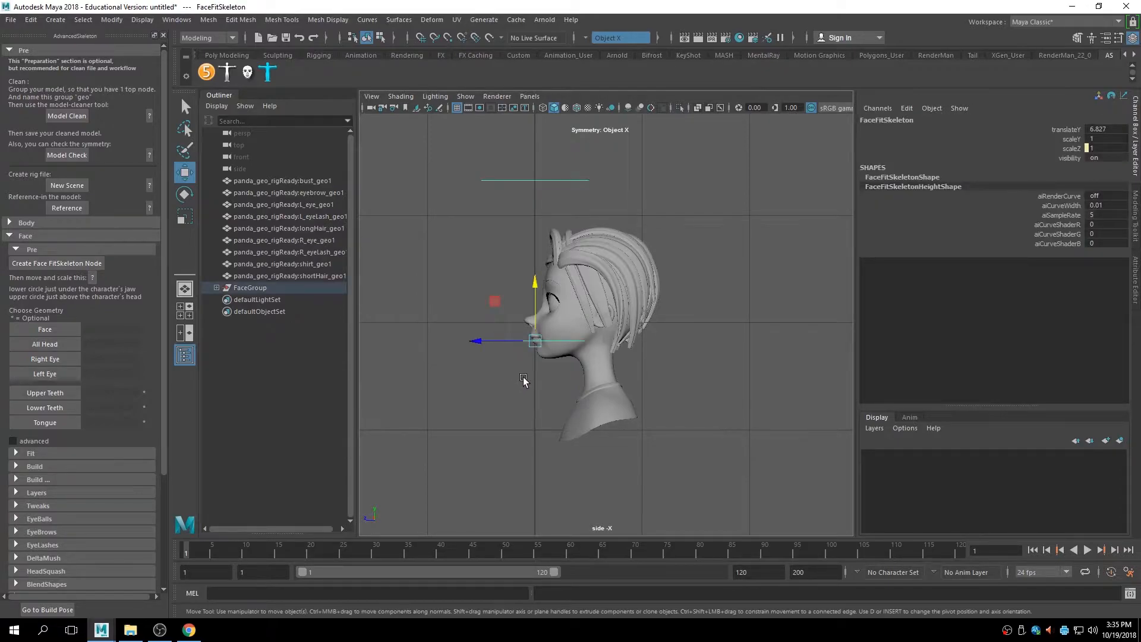
pyautogui.moveTo(531, 284); pyautogui.dragTo(549, 300)
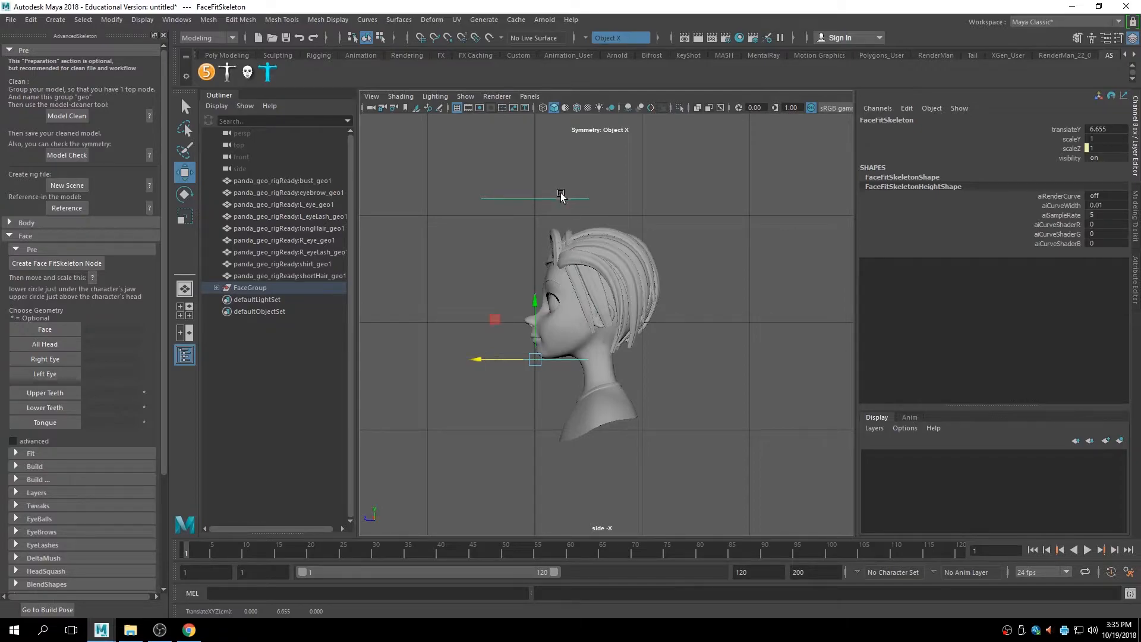
pyautogui.click(667, 312)
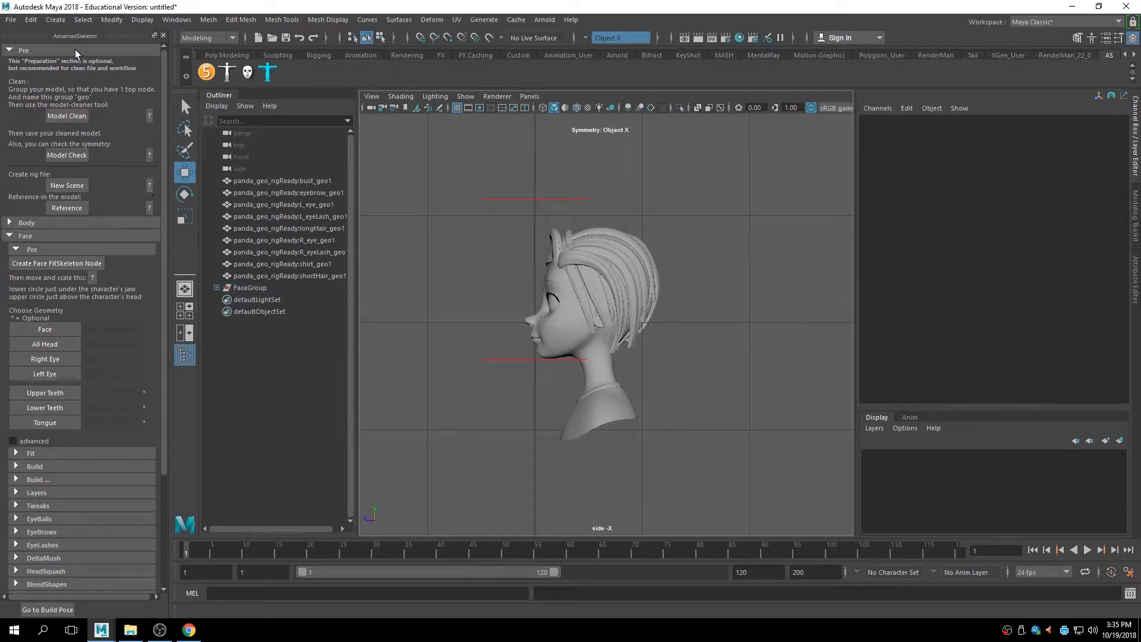
# Undo the placement and creation of the face fit skeleton.
pyautogui.moveTo(515, 409); pyautogui.dragTo(440, 215)
pyautogui.hotkey('ctrl', 'z')
pyautogui.hotkey('ctrl', 'z')
pyautogui.hotkey('ctrl', 'z')
pyautogui.hotkey('ctrl', 'z')
pyautogui.hotkey('ctrl', 'z')
pyautogui.hotkey('ctrl', 'z')
pyautogui.hotkey('ctrl', 'z')
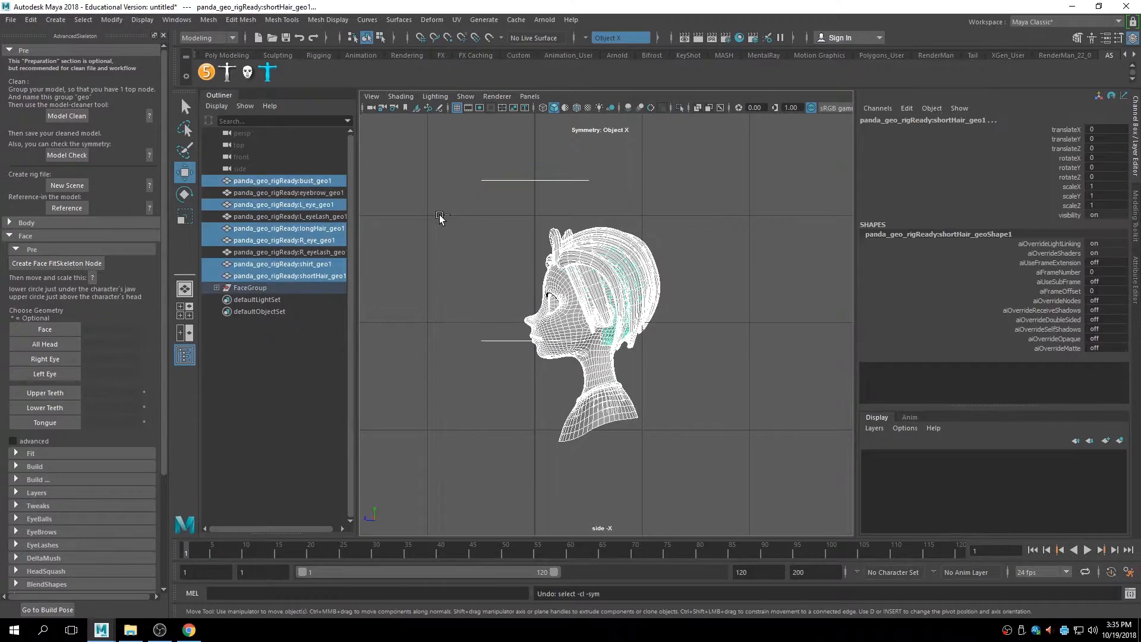
pyautogui.hotkey('ctrl', 'z')
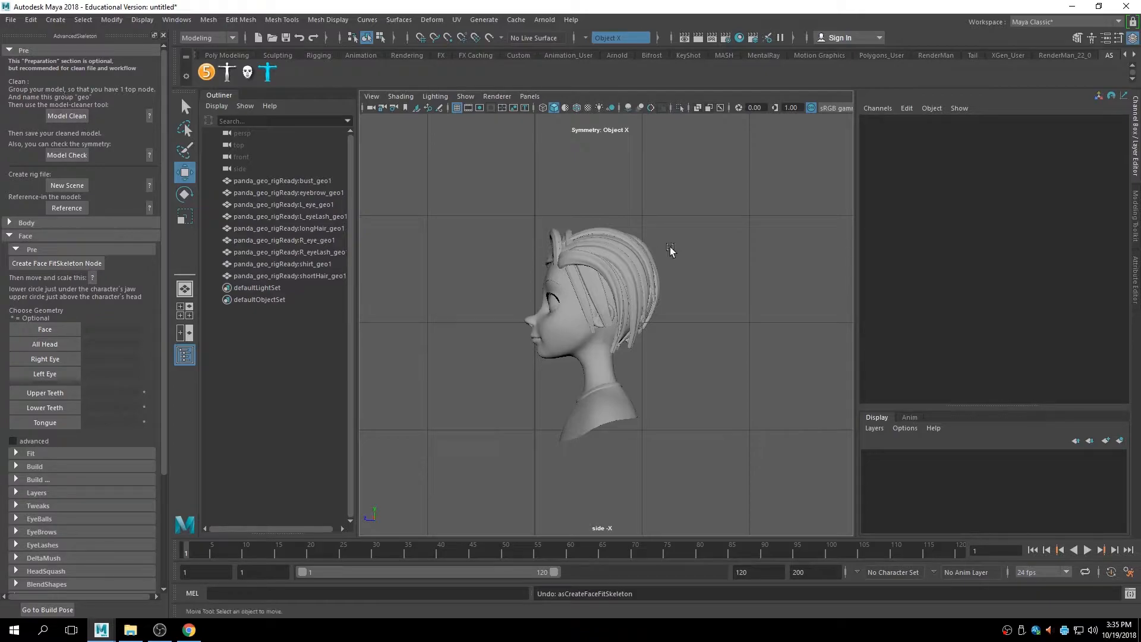
# Try grouping all the bust's meshes in the perspective view, and undo the grouping.
pyautogui.press('space')
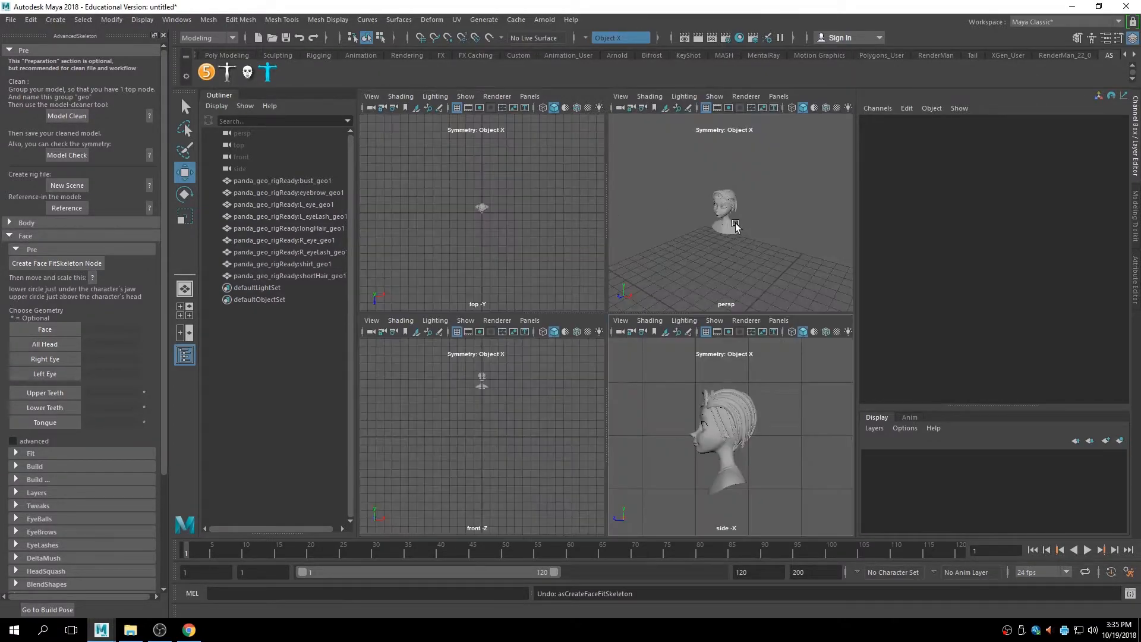
pyautogui.press('space')
pyautogui.keyDown('alt'); pyautogui.moveTo(550, 288); pyautogui.dragTo(674, 265, button='right'); pyautogui.keyUp('alt')
pyautogui.keyDown('alt'); pyautogui.moveTo(674, 265); pyautogui.dragTo(690, 271); pyautogui.keyUp('alt')
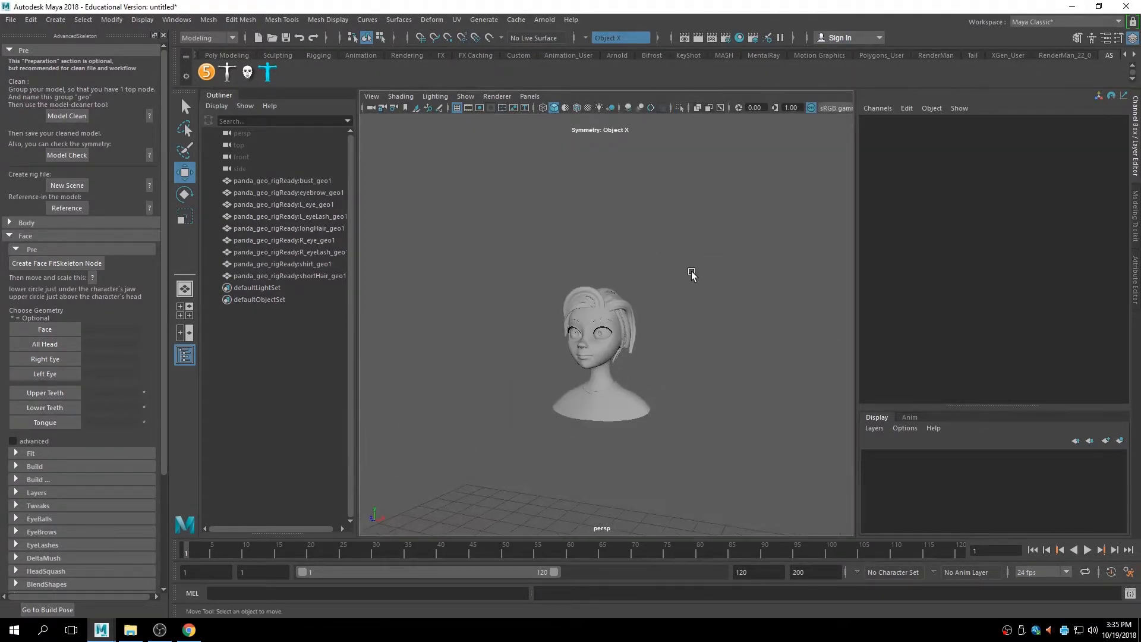
pyautogui.keyDown('alt'); pyautogui.moveTo(691, 271); pyautogui.dragTo(684, 241, button='middle'); pyautogui.keyUp('alt')
pyautogui.click(272, 275)
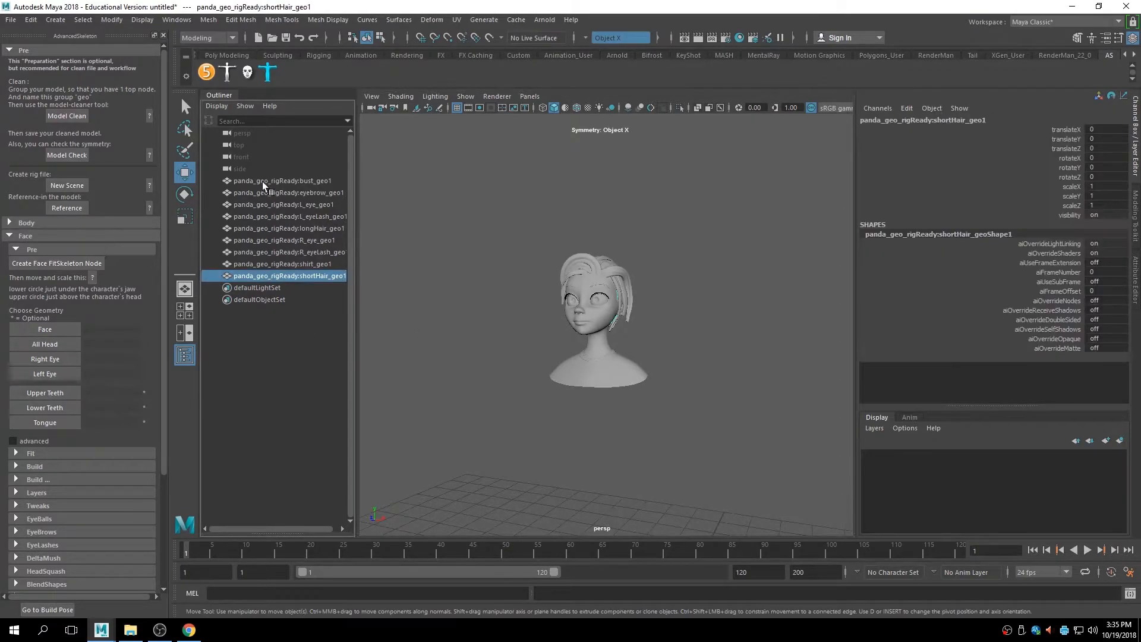
pyautogui.keyDown('shift'); pyautogui.click(262, 180); pyautogui.keyUp('shift')
pyautogui.hotkey('ctrl', 'g')
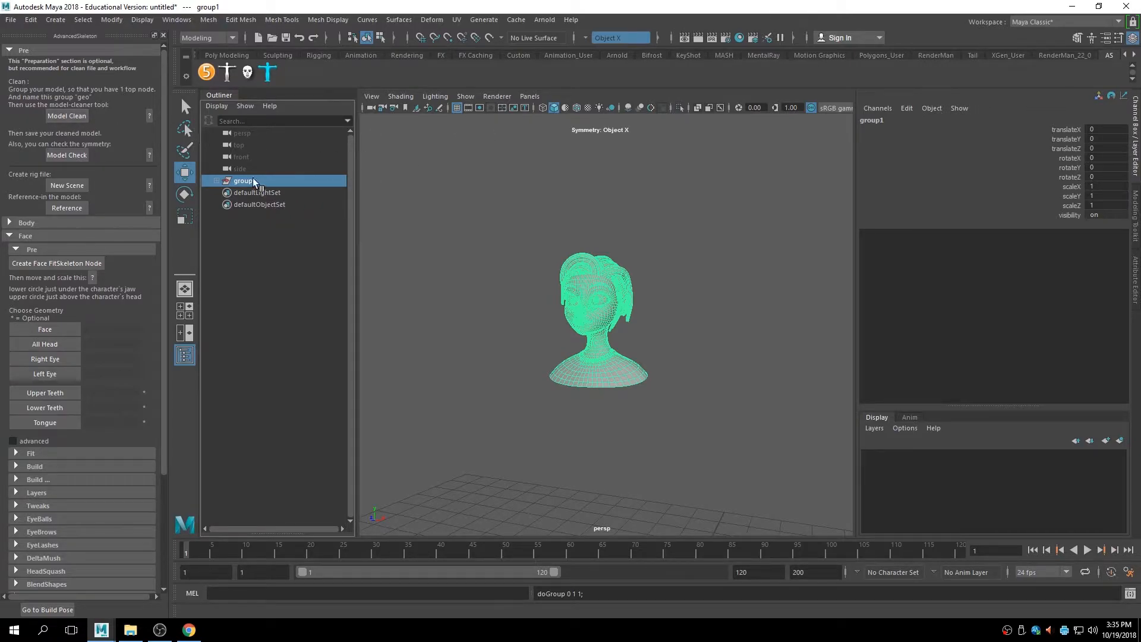
pyautogui.hotkey('ctrl', 'z')
pyautogui.click(518, 201)
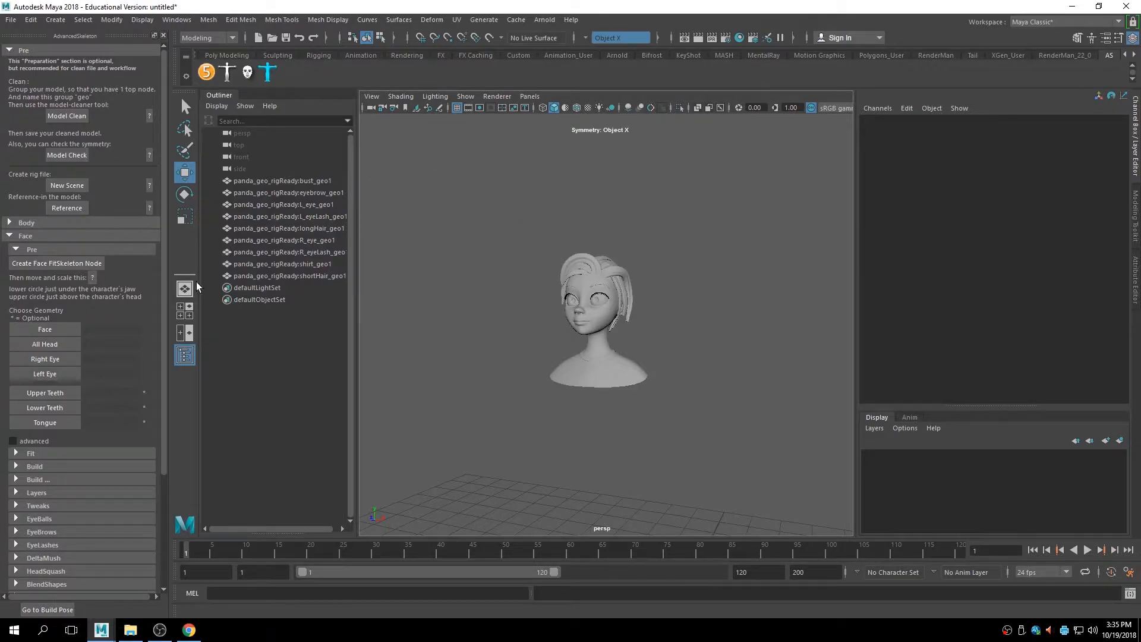
# Group all the panda meshes, from bust_geo1 to shortHair_geo1, under one top node.
pyautogui.click(283, 276)
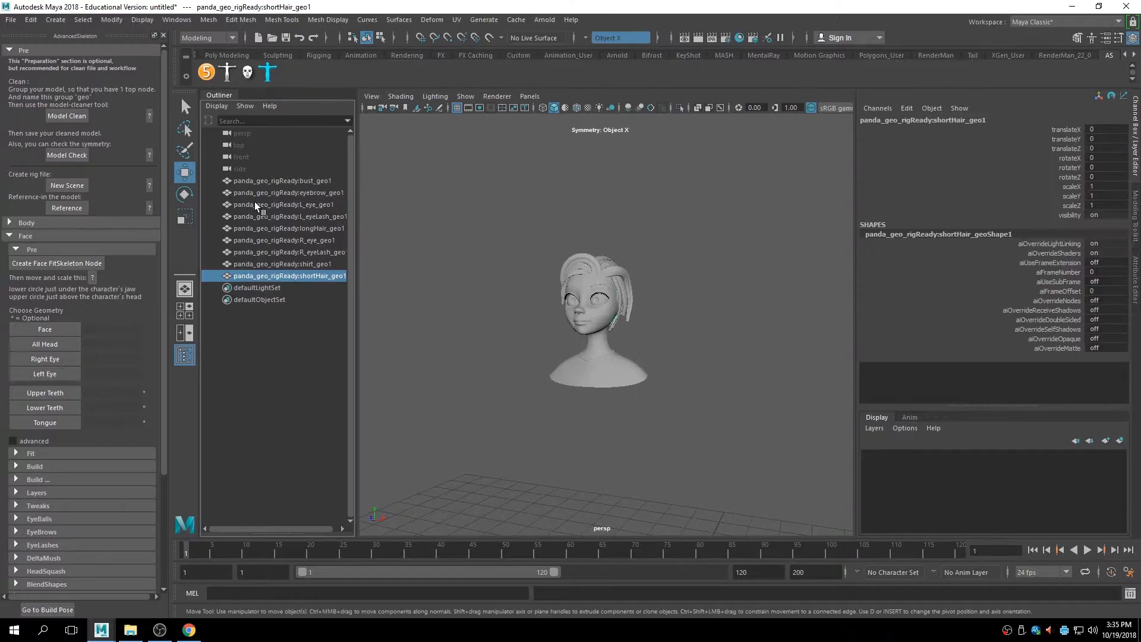
pyautogui.keyDown('shift'); pyautogui.click(255, 181); pyautogui.keyUp('shift')
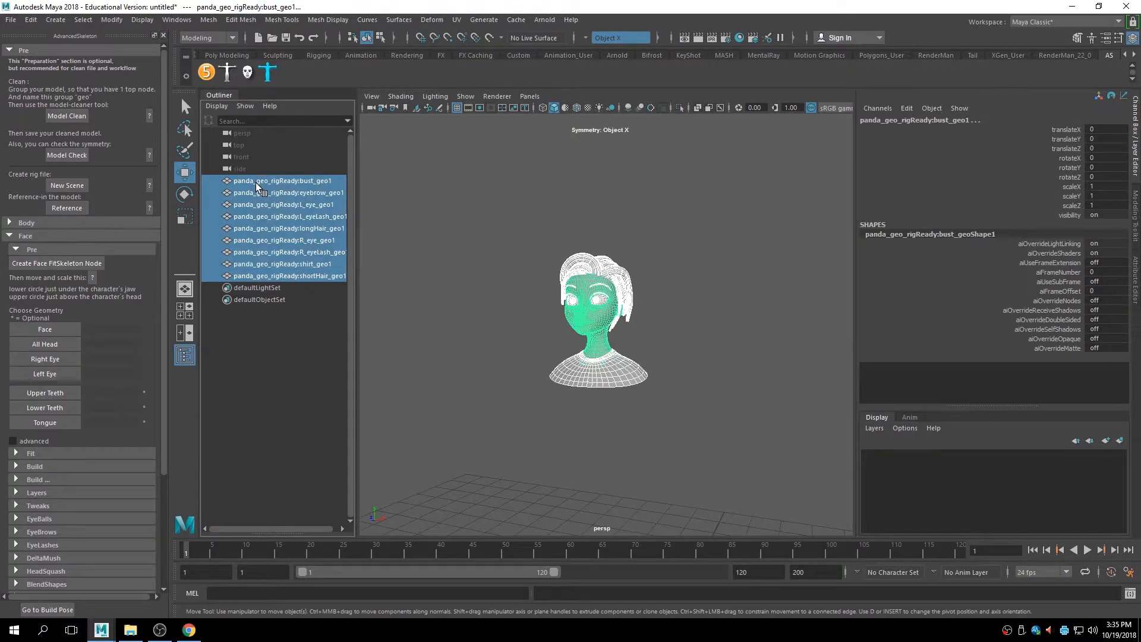
pyautogui.hotkey('ctrl', 'g')
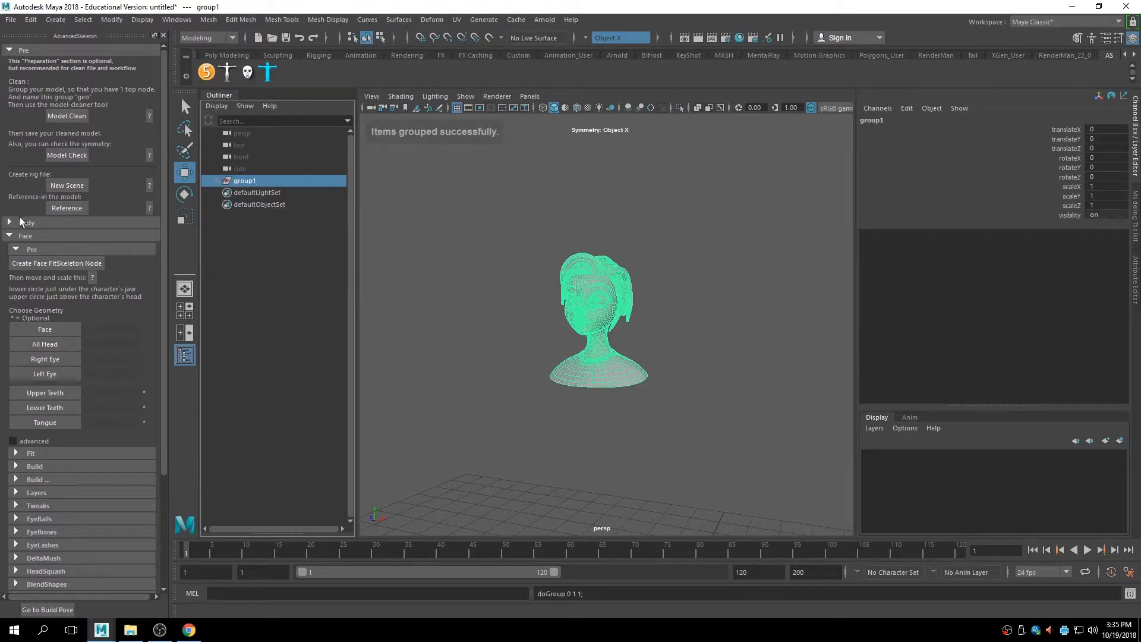
# Make the group the top-level "geo" group and clean the model with the Model Clean tool.
pyautogui.click(80, 116)
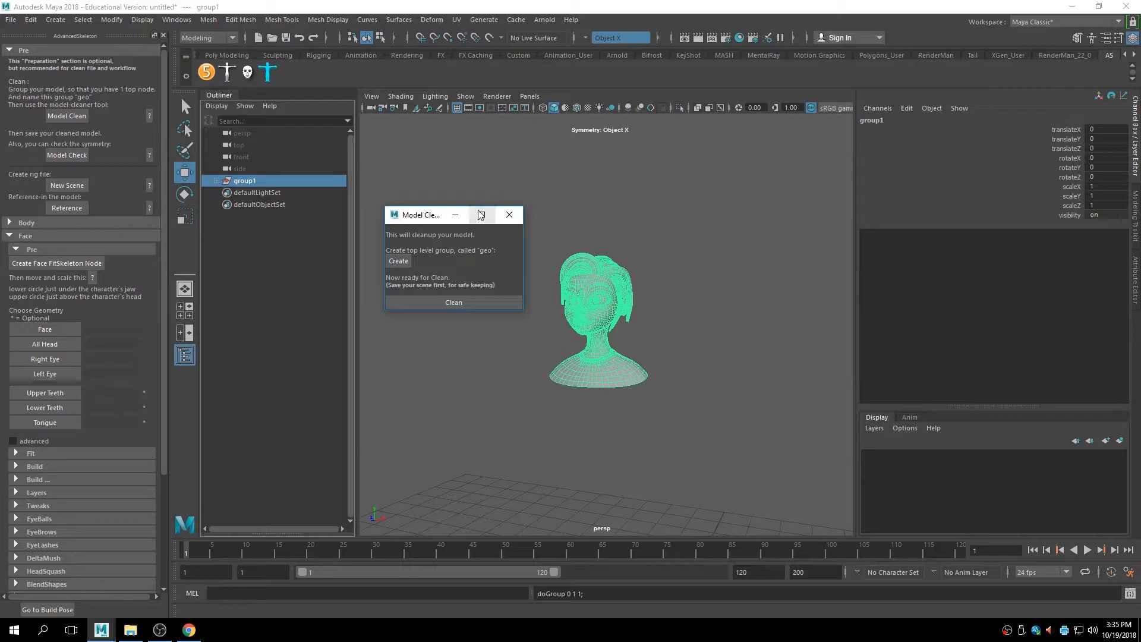
pyautogui.click(402, 261)
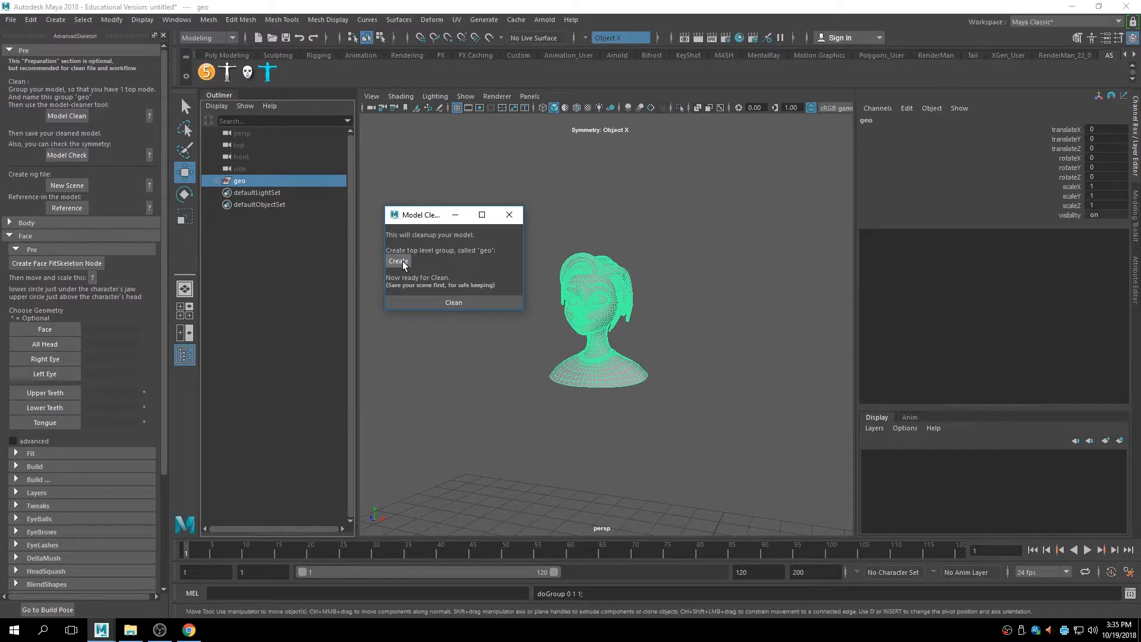
pyautogui.click(448, 300)
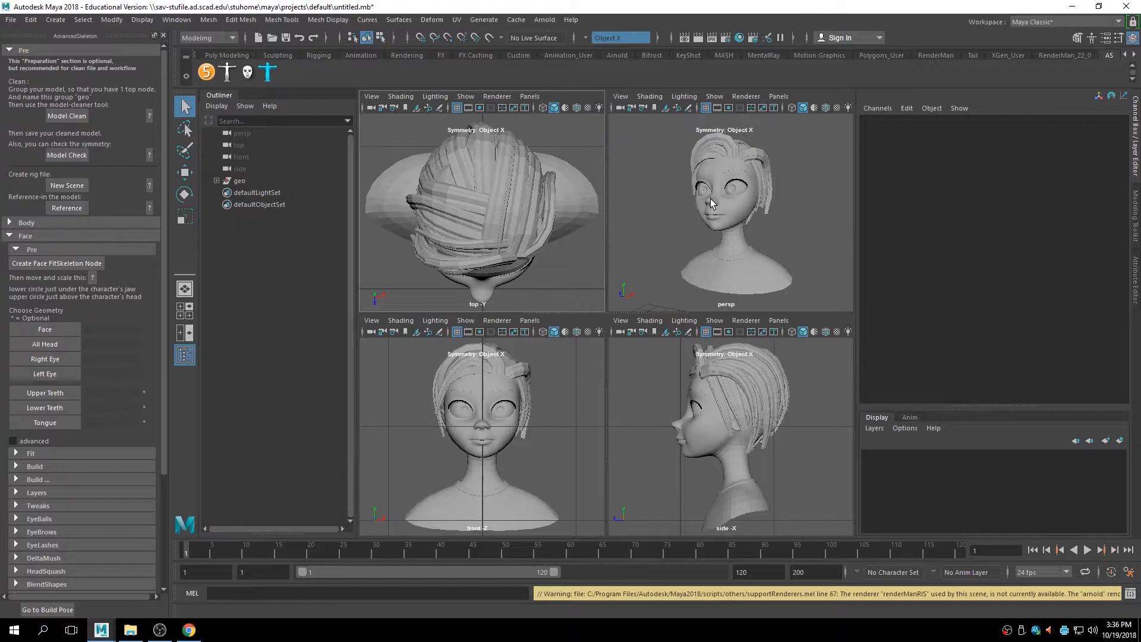
# Create a face fit skeleton node for the cleaned bust.
pyautogui.click(59, 263)
pyautogui.press('space')
pyautogui.keyDown('alt'); pyautogui.moveTo(737, 249); pyautogui.dragTo(572, 249, button='right'); pyautogui.keyUp('alt')
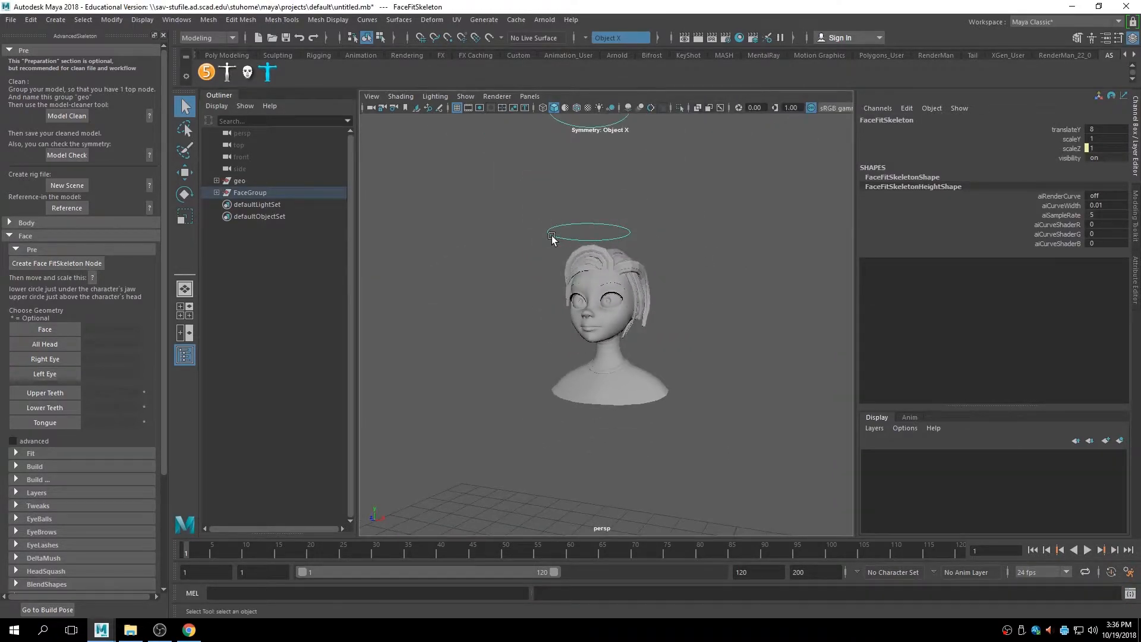
# Lower the face fit skeleton until its lower circle sits just under the jaw, at a Translate Y of about 6.66.
pyautogui.press('w')
pyautogui.moveTo(599, 205); pyautogui.dragTo(599, 222)
pyautogui.press('space')
pyautogui.press('space')
pyautogui.keyDown('alt'); pyautogui.moveTo(571, 389); pyautogui.dragTo(675, 367, button='right'); pyautogui.keyUp('alt')
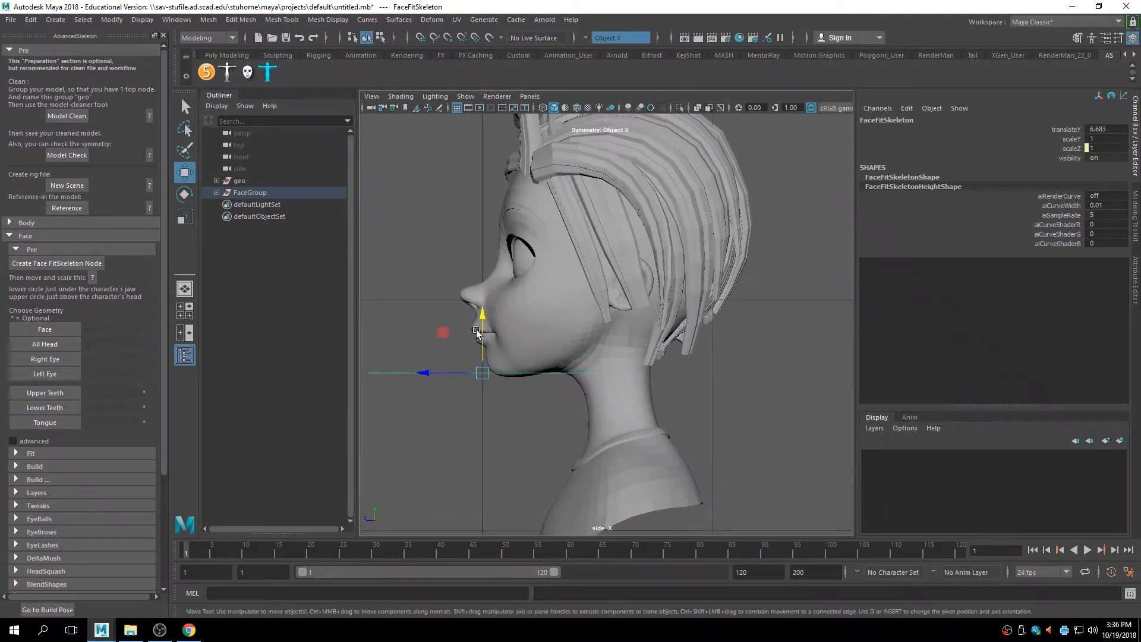
pyautogui.moveTo(482, 314); pyautogui.dragTo(485, 319)
# Scale the face fit skeleton to about 0.835 so its upper circle sits just above the head.
pyautogui.keyDown('alt'); pyautogui.moveTo(600, 300); pyautogui.dragTo(799, 312, button='right'); pyautogui.keyUp('alt')
pyautogui.keyDown('alt'); pyautogui.moveTo(657, 340); pyautogui.dragTo(840, 326, button='right'); pyautogui.keyUp('alt')
pyautogui.keyDown('alt'); pyautogui.moveTo(619, 391); pyautogui.dragTo(670, 361, button='middle'); pyautogui.keyUp('alt')
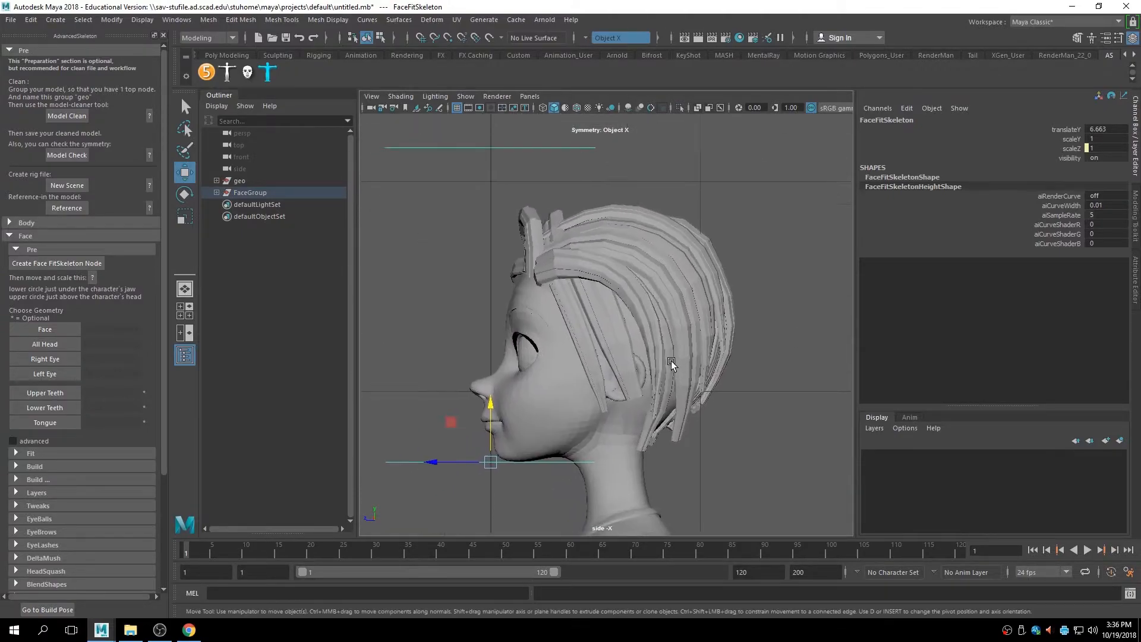
pyautogui.keyDown('alt'); pyautogui.moveTo(671, 362); pyautogui.dragTo(613, 372, button='right'); pyautogui.keyUp('alt')
pyautogui.press('r')
pyautogui.moveTo(558, 382); pyautogui.dragTo(530, 385)
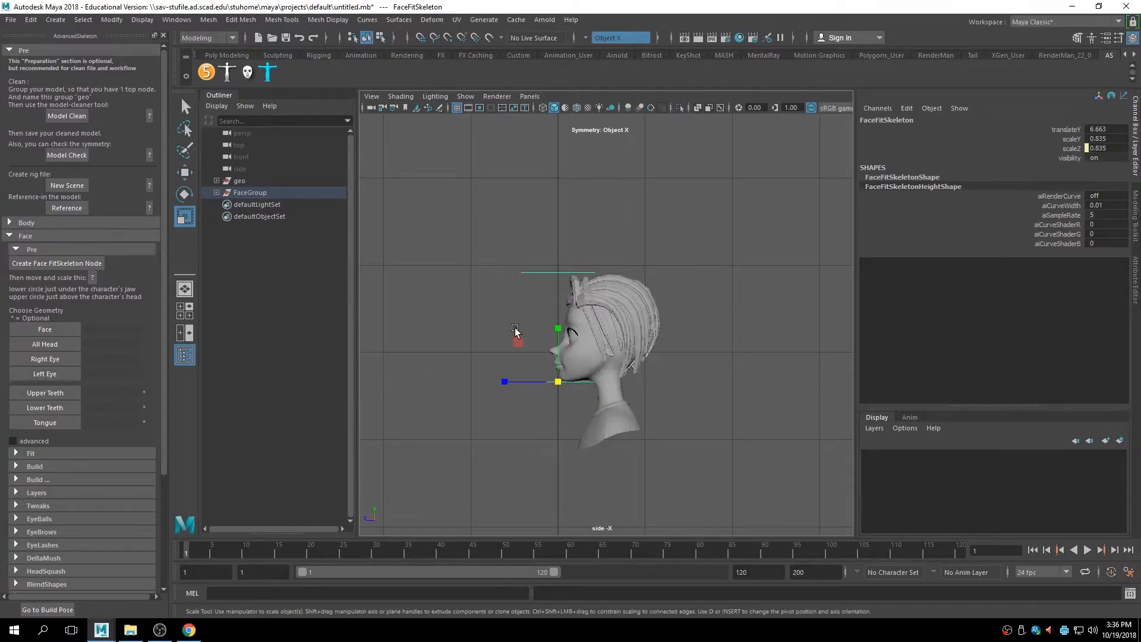
pyautogui.press('space')
pyautogui.press('space')
pyautogui.keyDown('alt'); pyautogui.moveTo(499, 276); pyautogui.dragTo(644, 257, button='right'); pyautogui.keyUp('alt')
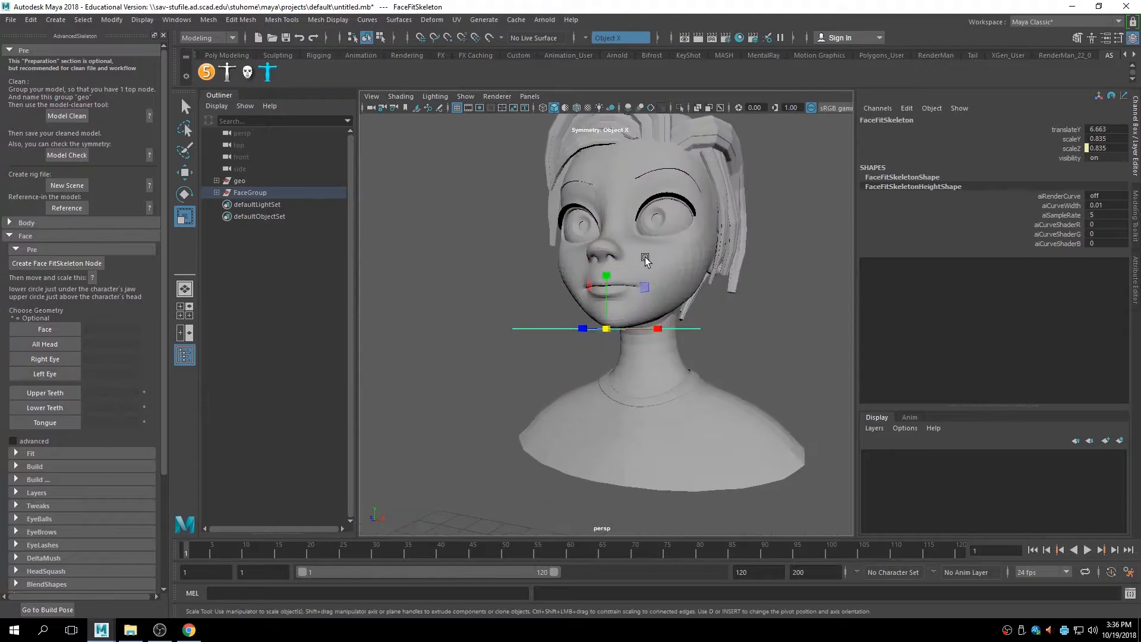
# Try to choose the bust's head-and-neck mesh as the Face geometry for the face rig.
pyautogui.keyDown('alt'); pyautogui.moveTo(644, 256); pyautogui.dragTo(714, 256); pyautogui.keyUp('alt')
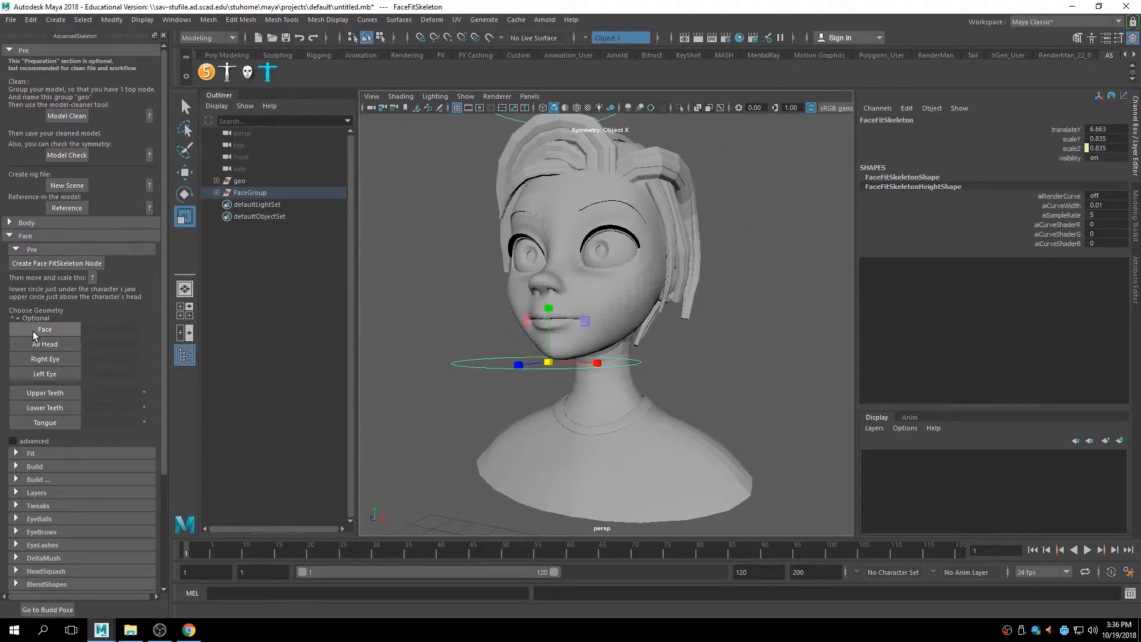
pyautogui.click(554, 216)
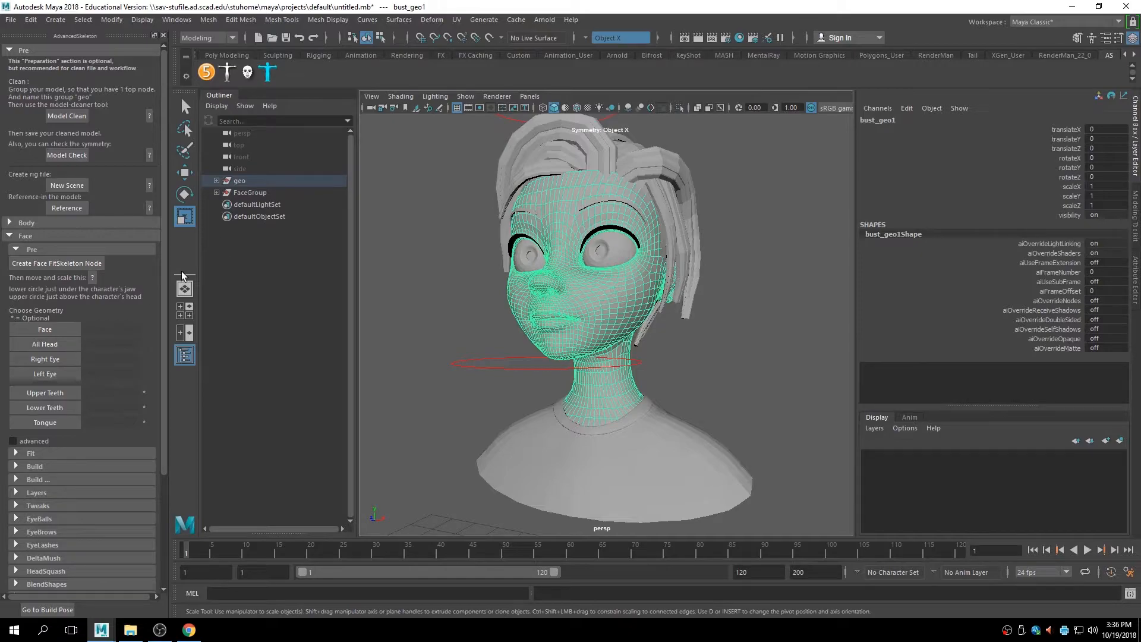
pyautogui.click(48, 325)
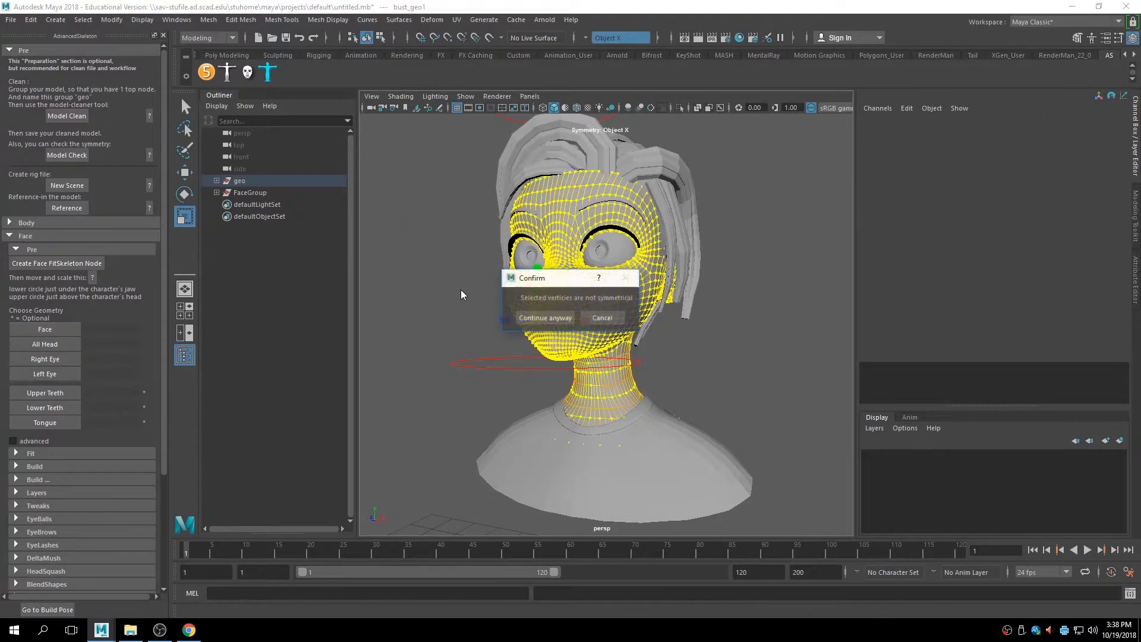
pyautogui.click(602, 318)
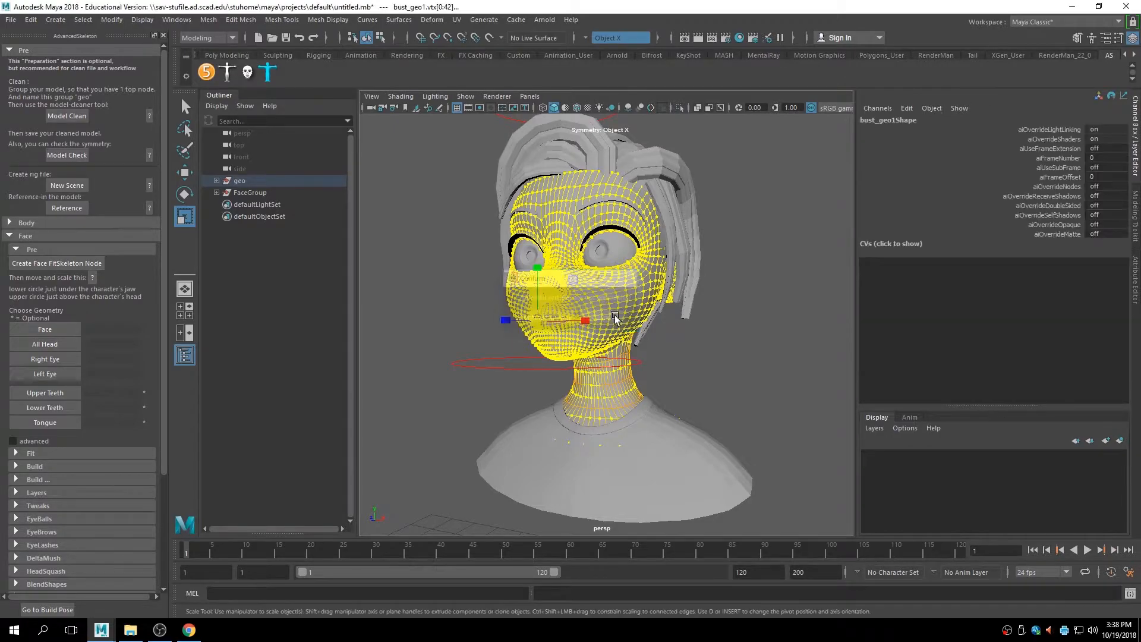
# Switch to the Maya scene with the boy character in the blue shirt and hide his hair mesh.
pyautogui.moveTo(98, 631)
pyautogui.click(198, 580)
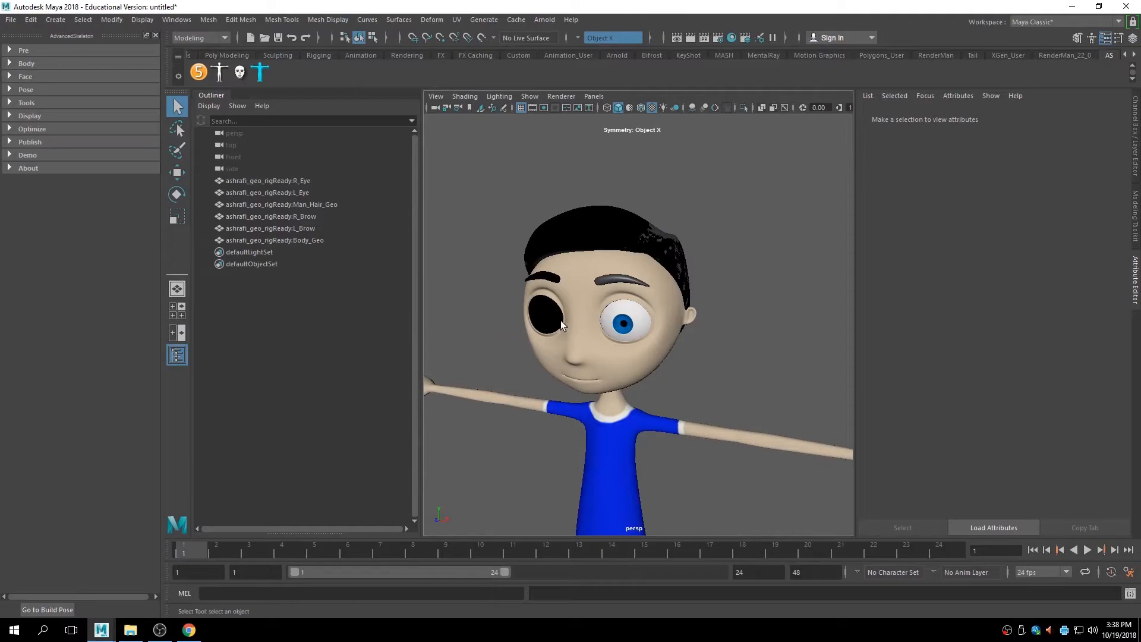
pyautogui.click(631, 245)
pyautogui.press('h')
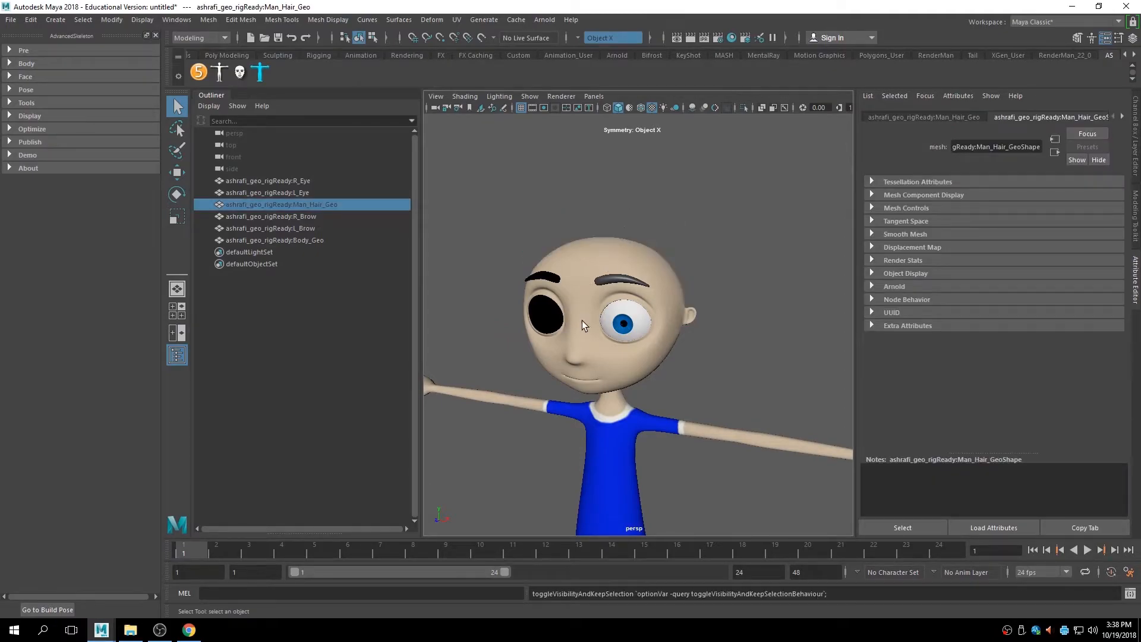
# Group the boy's visible eye, brow and body meshes together.
pyautogui.moveTo(552, 309)
pyautogui.keyDown('alt'); pyautogui.mouseDown()
pyautogui.moveTo(596, 308)
pyautogui.moveTo(543, 308)
pyautogui.mouseUp(); pyautogui.keyUp('alt')
pyautogui.moveTo(542, 308)
pyautogui.keyDown('alt'); pyautogui.mouseDown(button='right')
pyautogui.moveTo(681, 320)
pyautogui.moveTo(560, 300)
pyautogui.moveTo(682, 279)
pyautogui.moveTo(550, 267)
pyautogui.moveTo(671, 273)
pyautogui.moveTo(653, 271)
pyautogui.mouseUp(button='right'); pyautogui.keyUp('alt')
pyautogui.moveTo(515, 199)
pyautogui.mouseDown()
pyautogui.moveTo(518, 237)
pyautogui.moveTo(724, 499)
pyautogui.mouseUp()
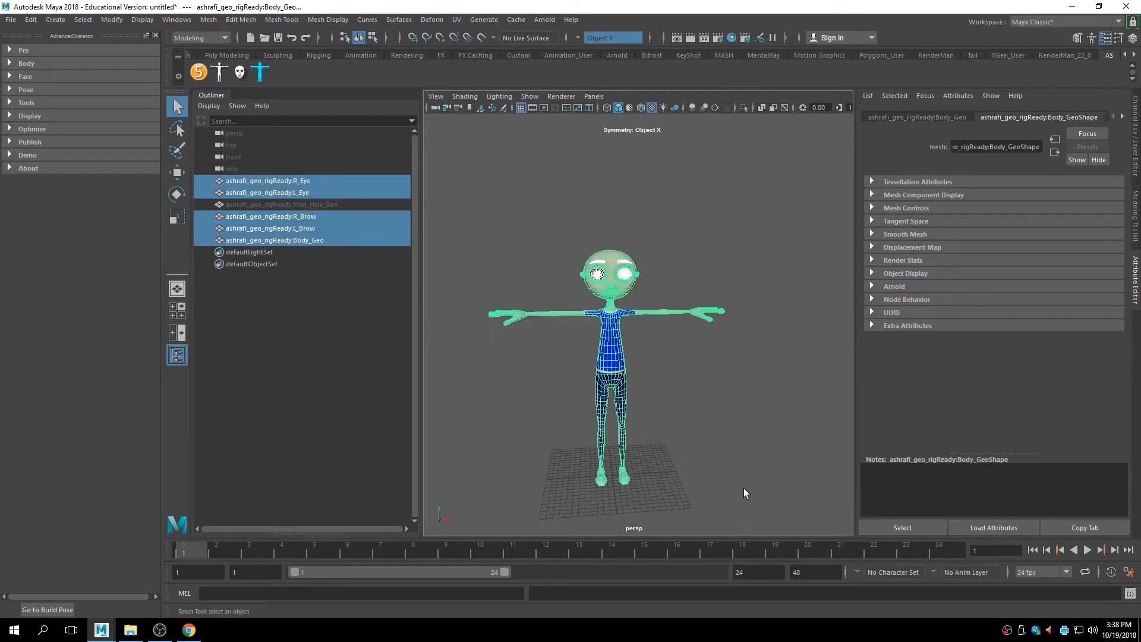
pyautogui.hotkey('ctrl', 'g')
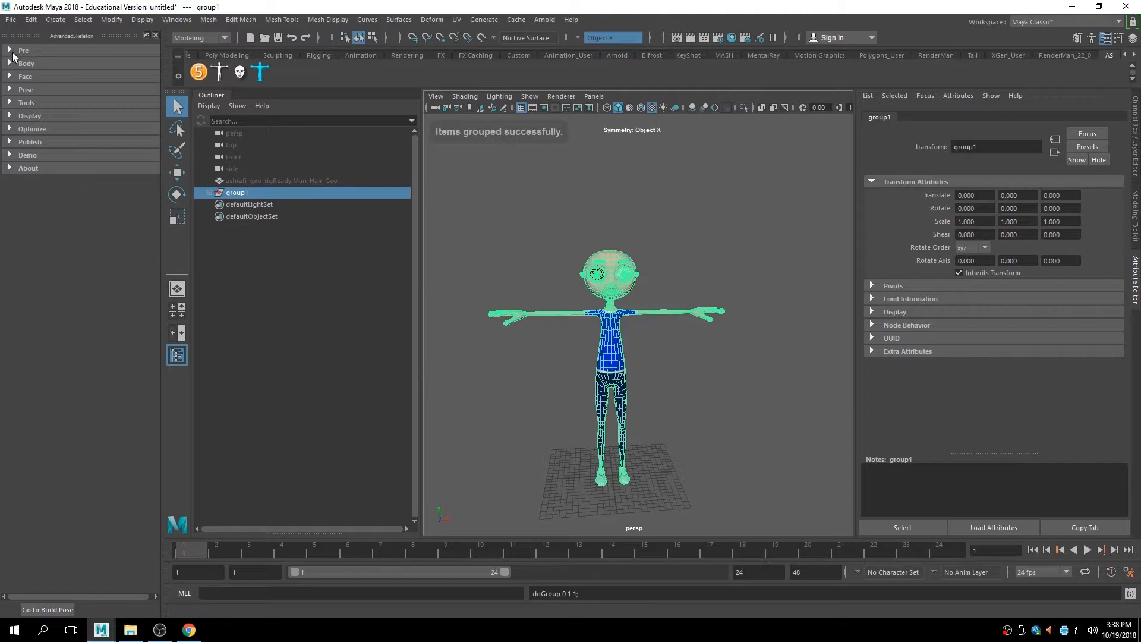
# Create the boy's top-level "geo" group and try to clean his model with the Model Clean tool.
pyautogui.click(14, 50)
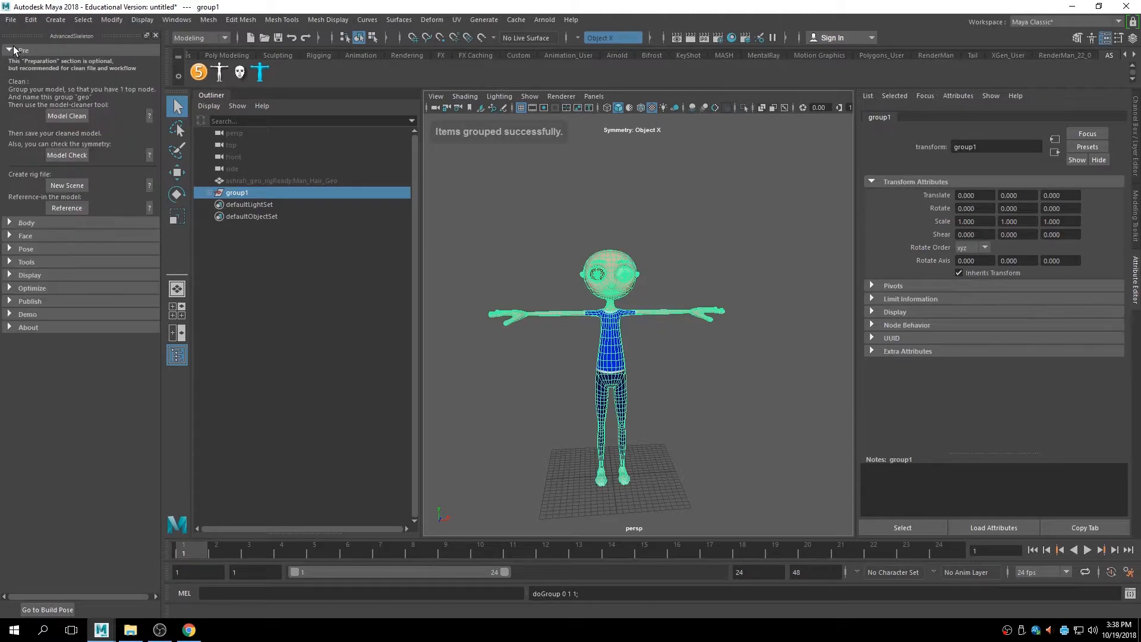
pyautogui.click(64, 117)
pyautogui.click(398, 261)
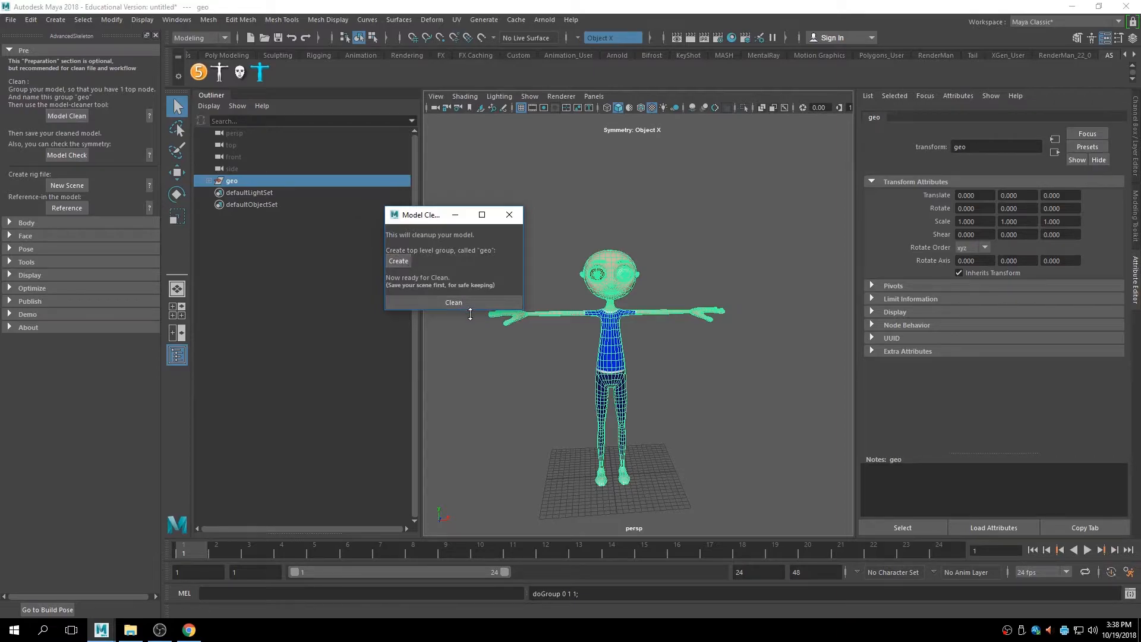
pyautogui.click(470, 305)
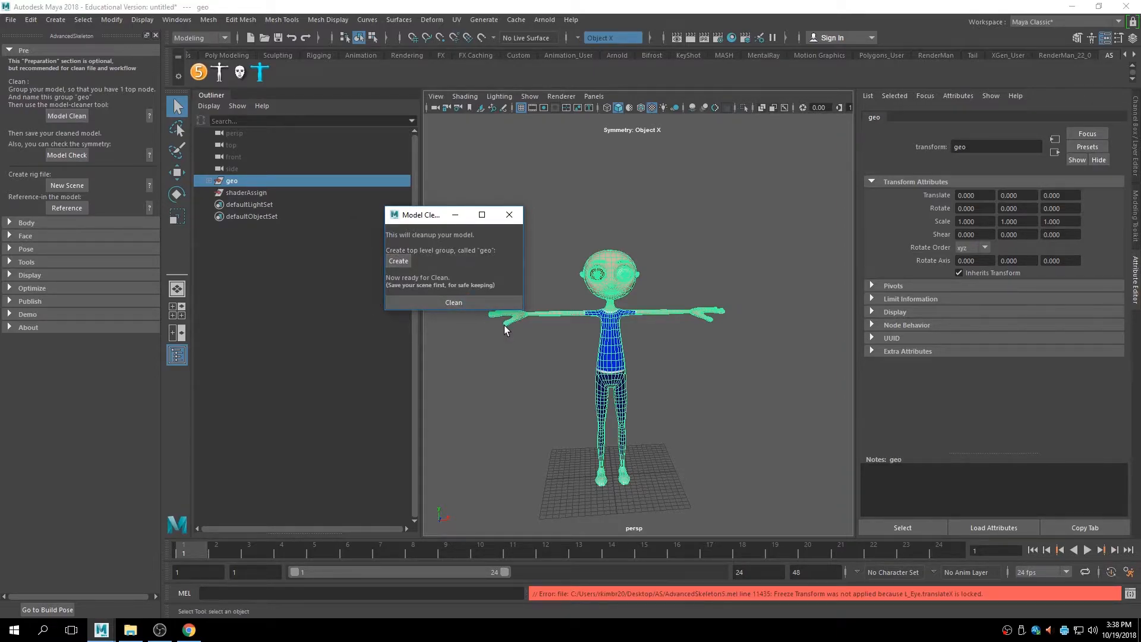
pyautogui.click(509, 214)
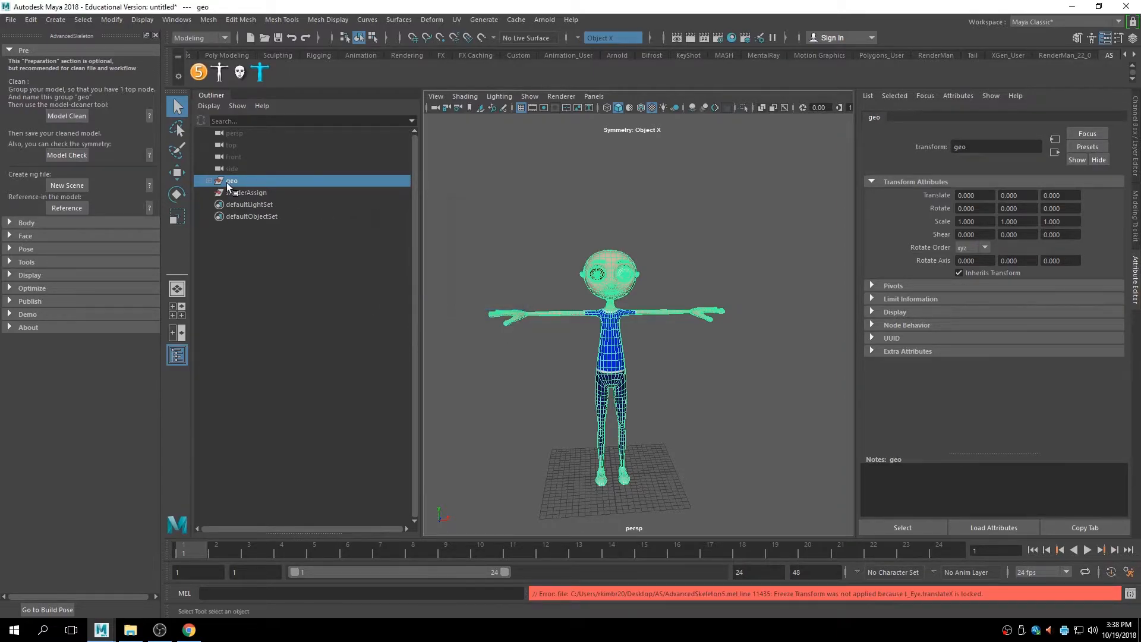
# Expand geo and group1 and check the brow, eye and body meshes for locked transform channels.
pyautogui.click(209, 181)
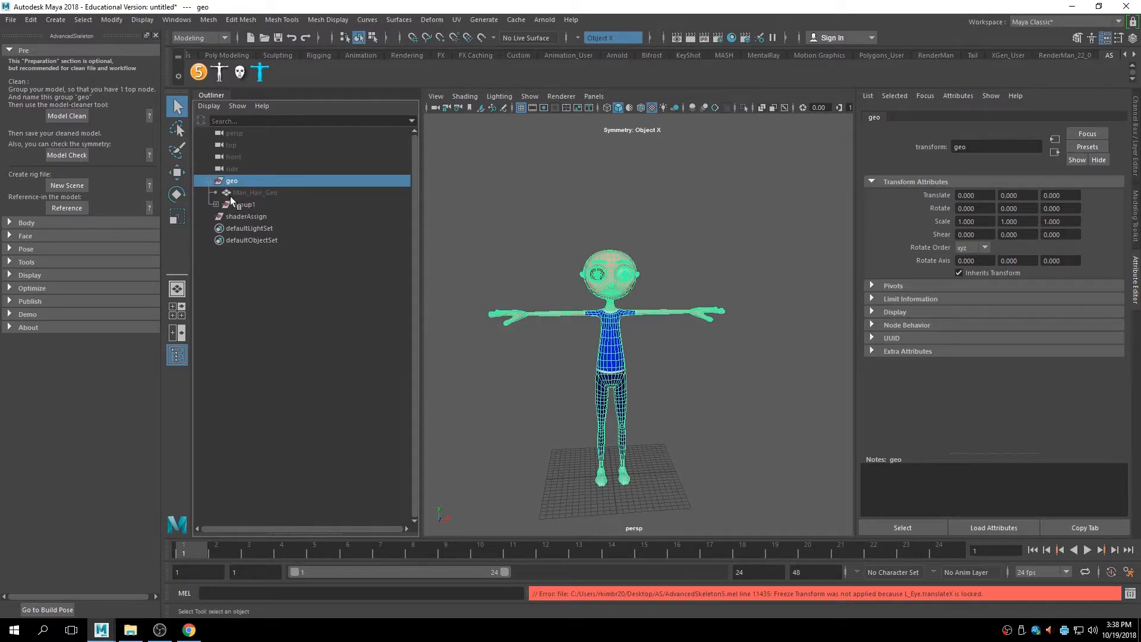
pyautogui.click(216, 204)
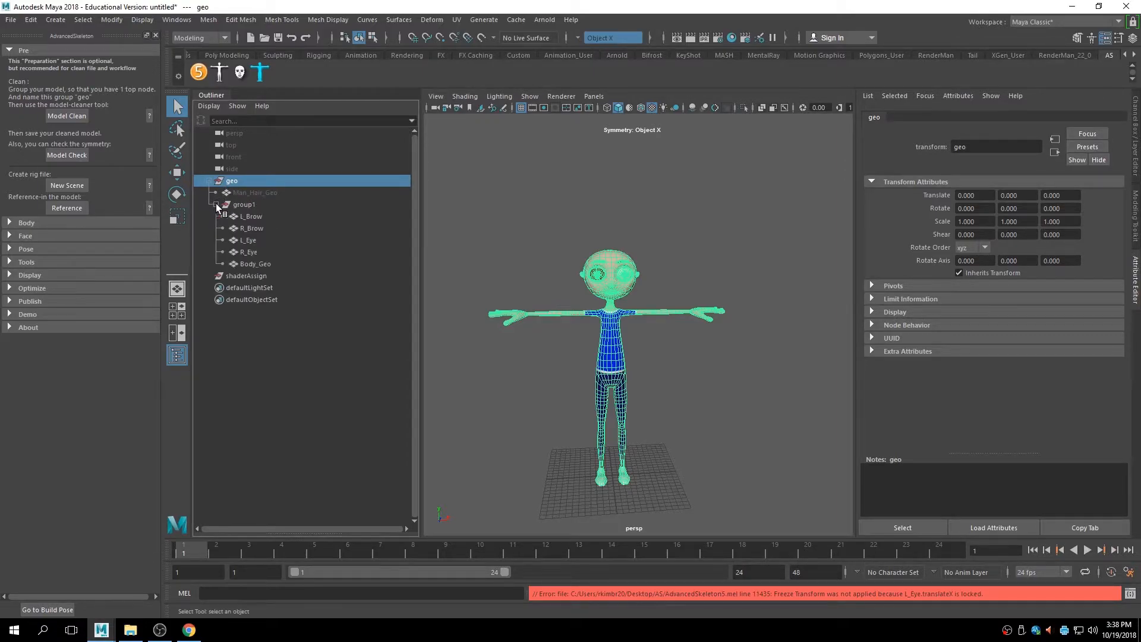
pyautogui.click(254, 245)
pyautogui.click(1133, 100)
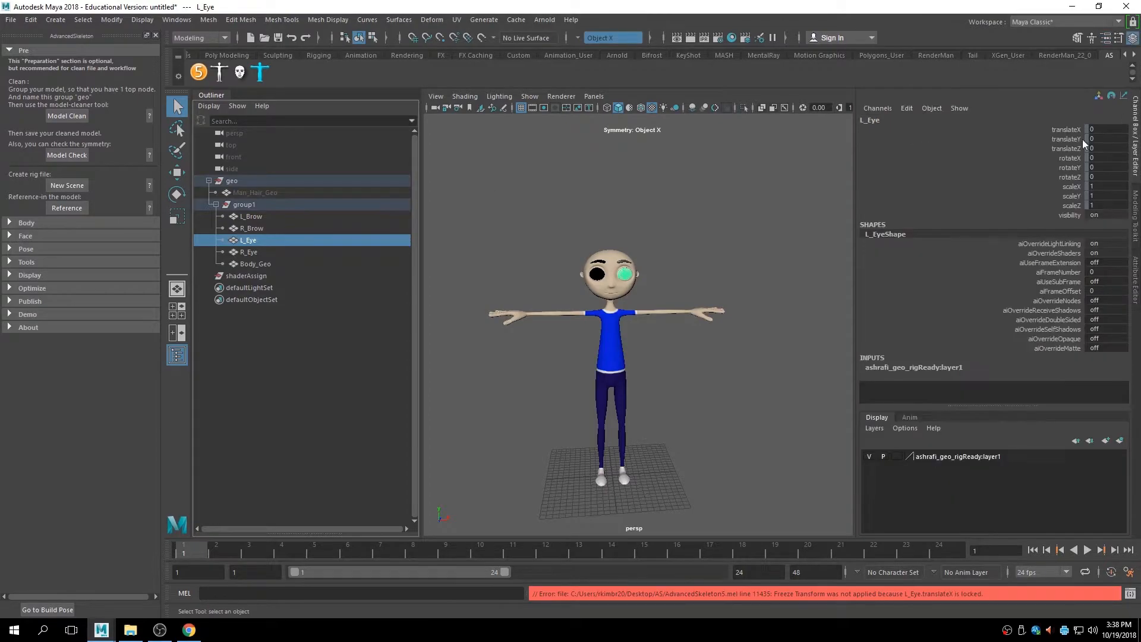
pyautogui.click(252, 216)
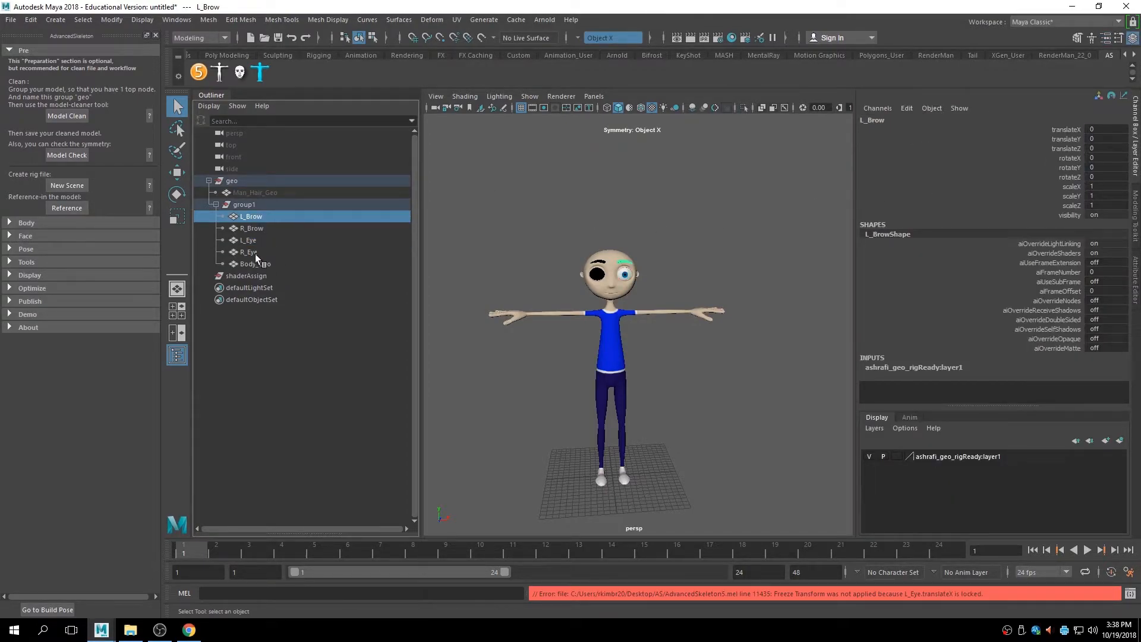
pyautogui.click(250, 229)
pyautogui.click(256, 241)
pyautogui.click(262, 251)
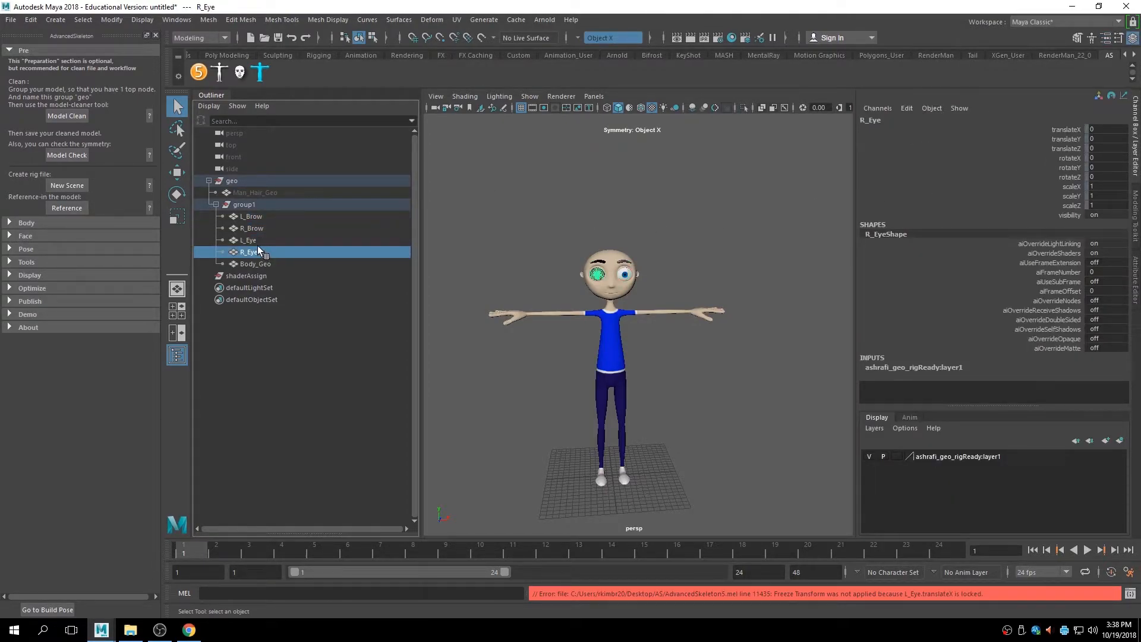
pyautogui.click(255, 241)
pyautogui.click(257, 258)
# Unlock all translate, rotate and scale channels on both L_Eye and R_Eye.
pyautogui.click(257, 254)
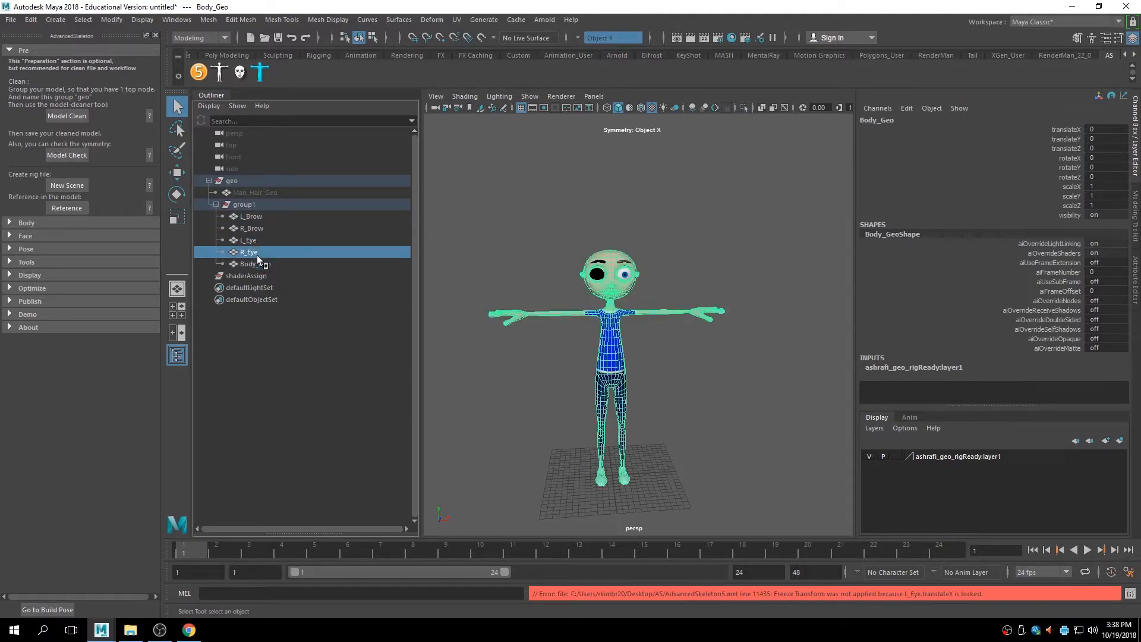
pyautogui.keyDown('ctrl'); pyautogui.click(255, 239); pyautogui.keyUp('ctrl')
pyautogui.press('w')
pyautogui.click(1069, 130)
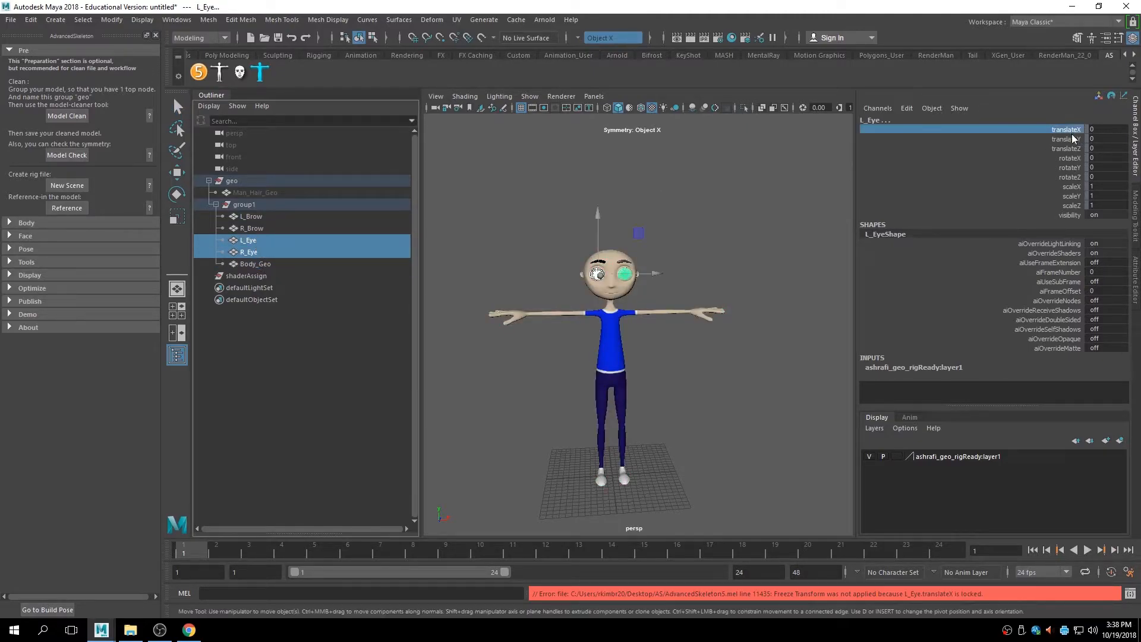
pyautogui.keyDown('shift'); pyautogui.click(1070, 206); pyautogui.keyUp('shift')
pyautogui.rightClick(1070, 209)
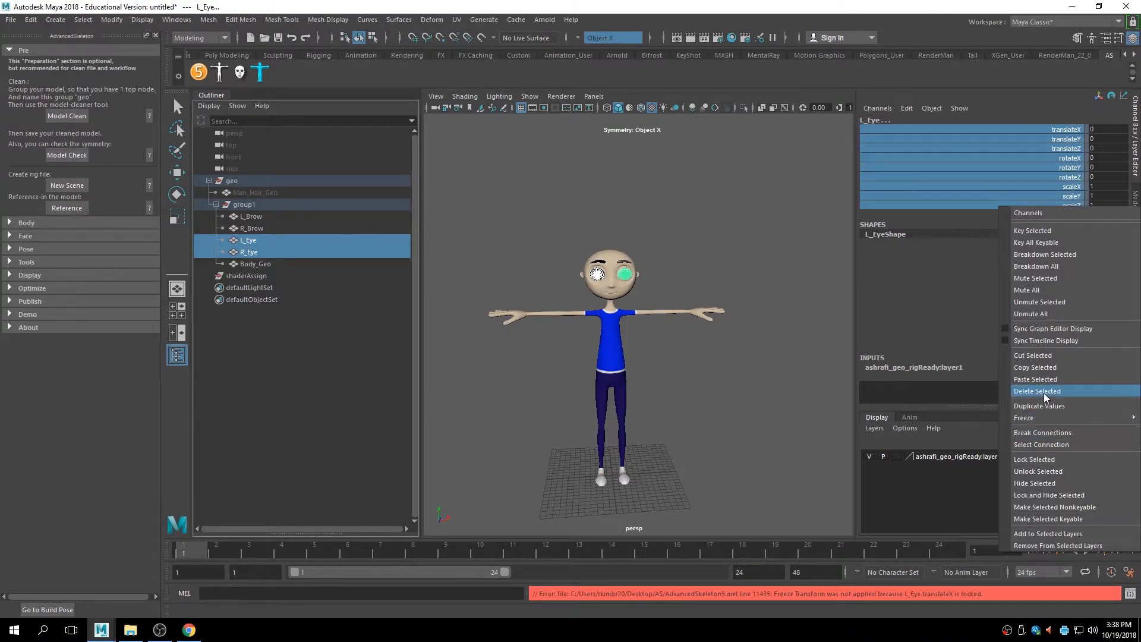
pyautogui.click(1049, 471)
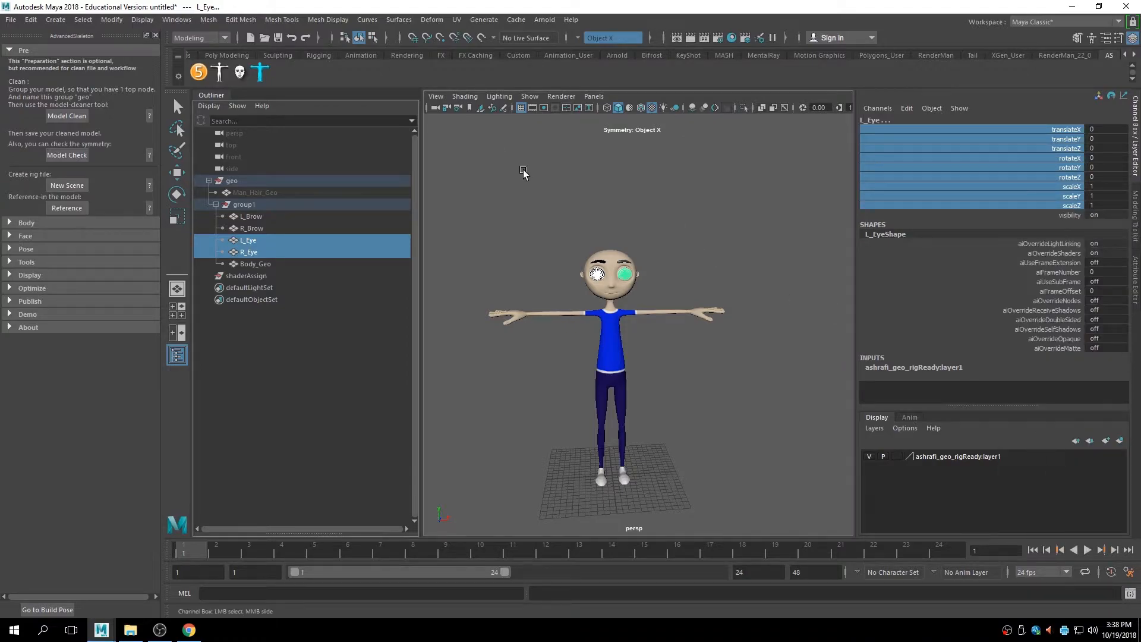
# Deselect the eyes and enable Two Sided Lighting in the perspective view.
pyautogui.click(523, 170)
pyautogui.keyDown('alt'); pyautogui.moveTo(537, 170); pyautogui.dragTo(528, 196, button='middle'); pyautogui.keyUp('alt')
pyautogui.keyDown('alt'); pyautogui.moveTo(528, 197); pyautogui.dragTo(678, 194, button='right'); pyautogui.keyUp('alt')
pyautogui.keyDown('alt'); pyautogui.moveTo(678, 194); pyautogui.dragTo(721, 181, button='middle'); pyautogui.keyUp('alt')
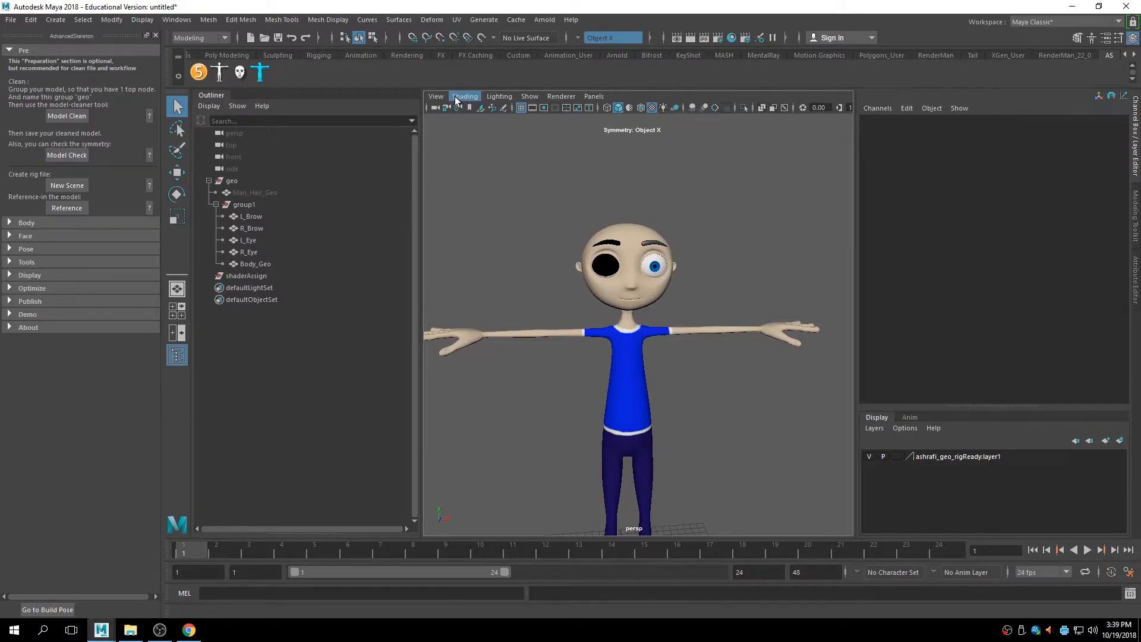
pyautogui.click(498, 97)
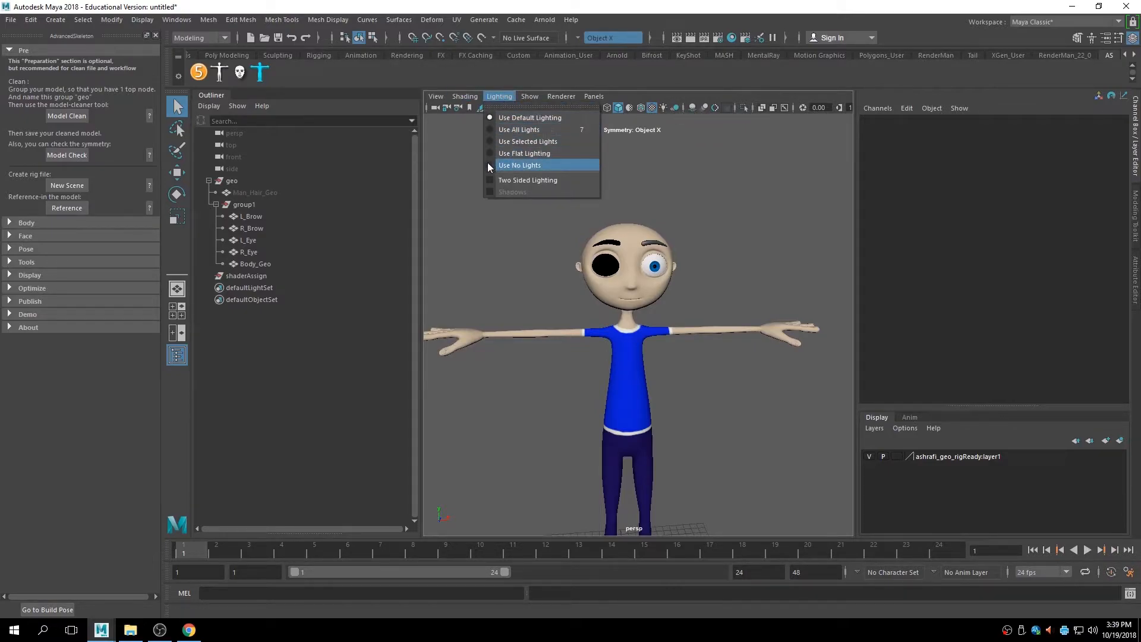
pyautogui.click(491, 178)
pyautogui.scroll(-3, 642, 245)
pyautogui.keyDown('alt'); pyautogui.moveTo(642, 245); pyautogui.dragTo(614, 266); pyautogui.keyUp('alt')
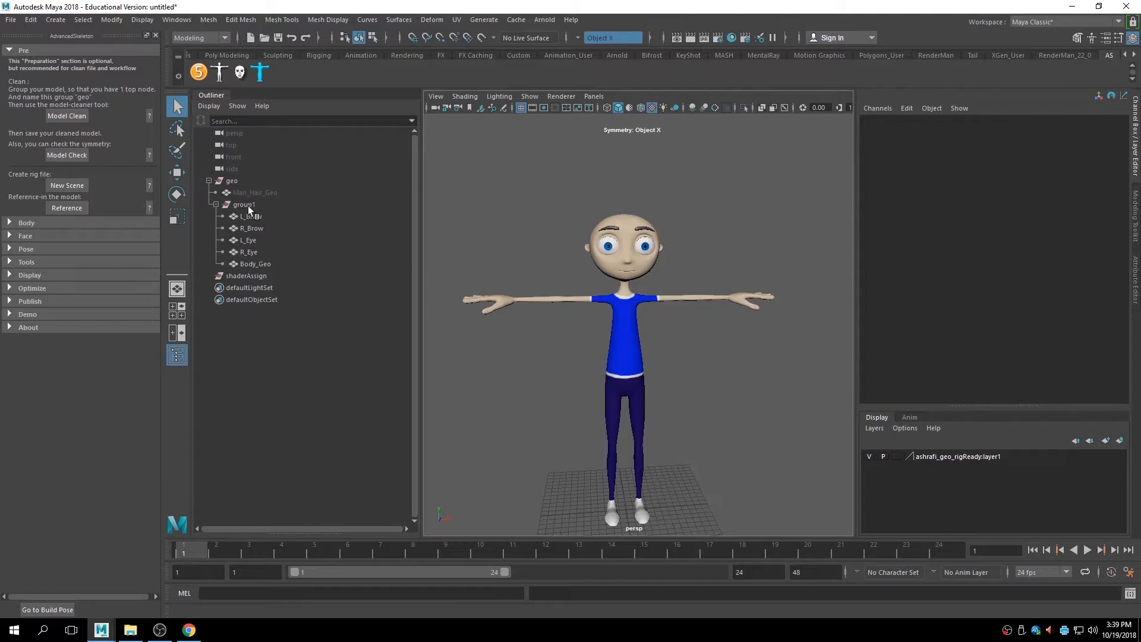
pyautogui.scroll(-2, 755, 263)
pyautogui.moveTo(713, 249)
pyautogui.keyDown('alt'); pyautogui.mouseDown()
pyautogui.moveTo(687, 249)
pyautogui.moveTo(704, 263)
pyautogui.mouseUp(); pyautogui.keyUp('alt')
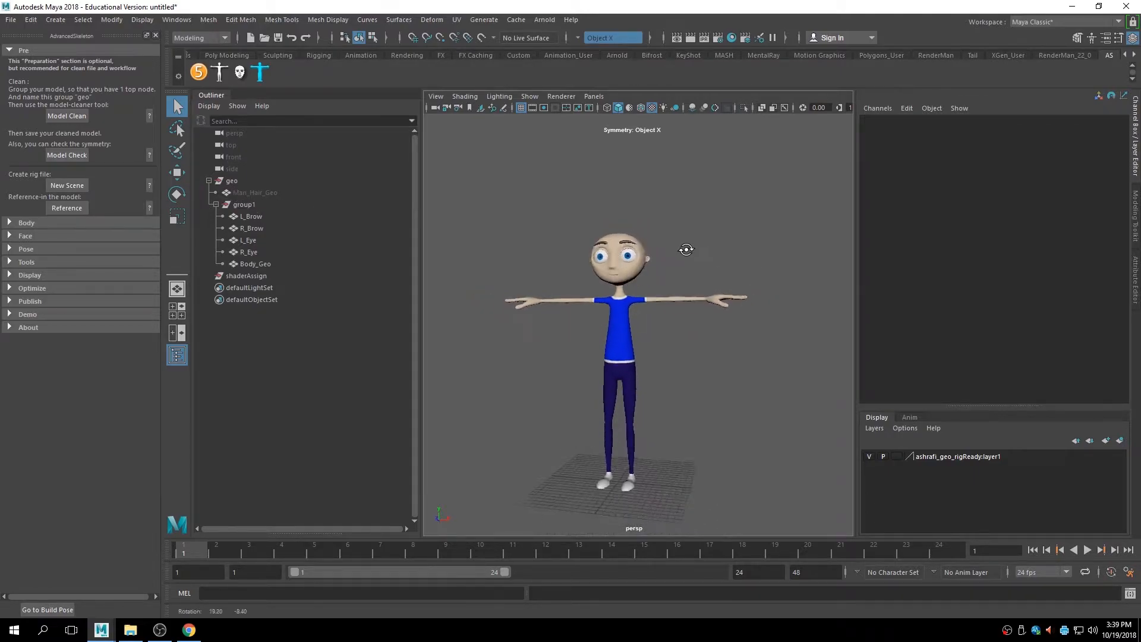
# Reparent the meshes from L_Brow through Body_Geo out of group1 to sit directly under geo.
pyautogui.click(216, 184)
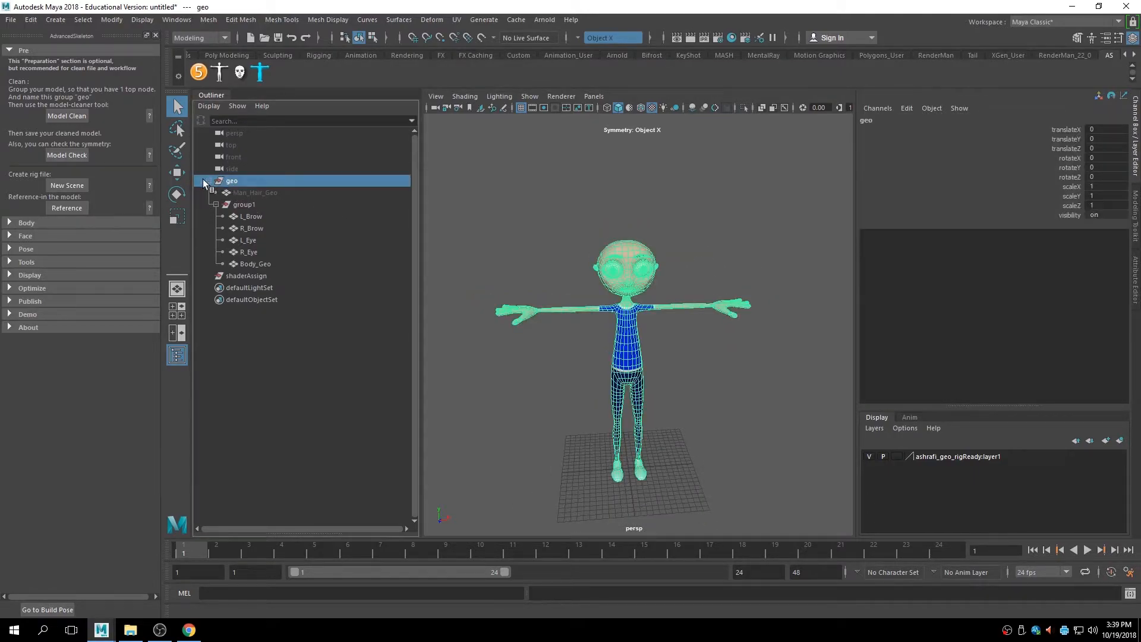
pyautogui.click(248, 205)
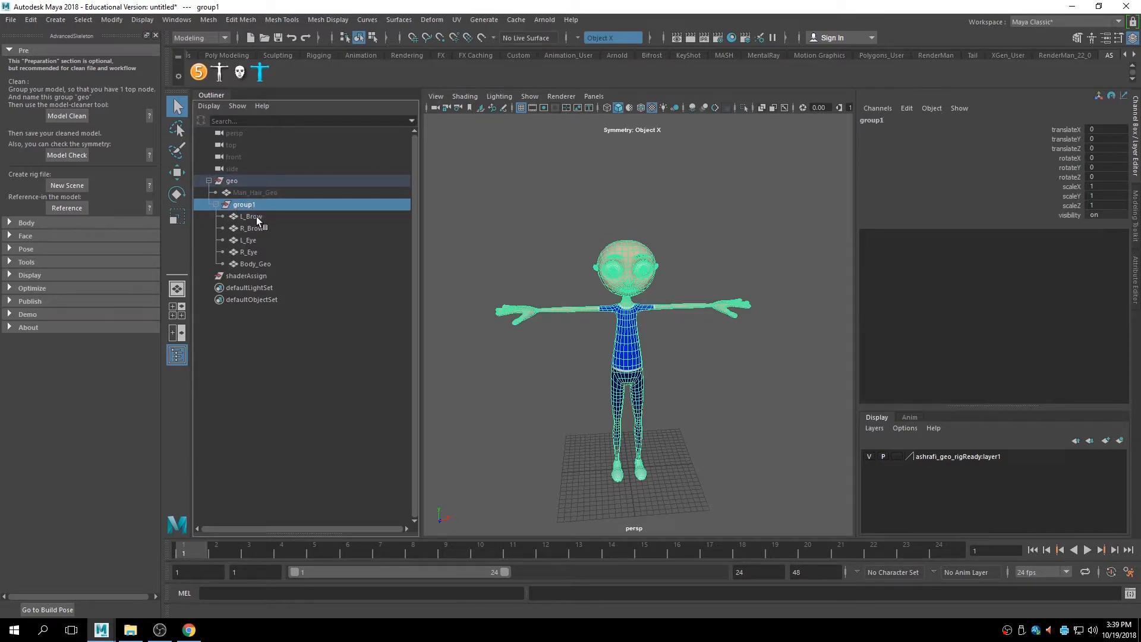
pyautogui.click(255, 216)
pyautogui.keyDown('shift'); pyautogui.click(255, 263); pyautogui.keyUp('shift')
pyautogui.moveTo(253, 187); pyautogui.dragTo(253, 180, button='middle')
# Delete the hidden Man_Hair_Geo mesh and the emptied group1.
pyautogui.click(255, 192)
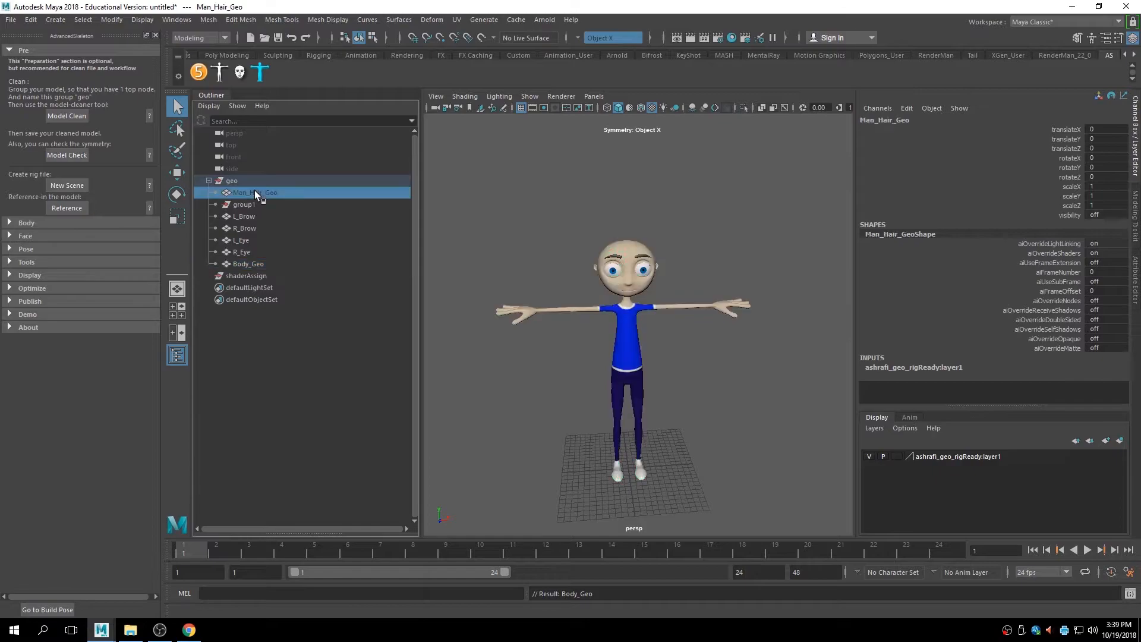
pyautogui.press('Delete')
pyautogui.click(250, 193)
pyautogui.press('Delete')
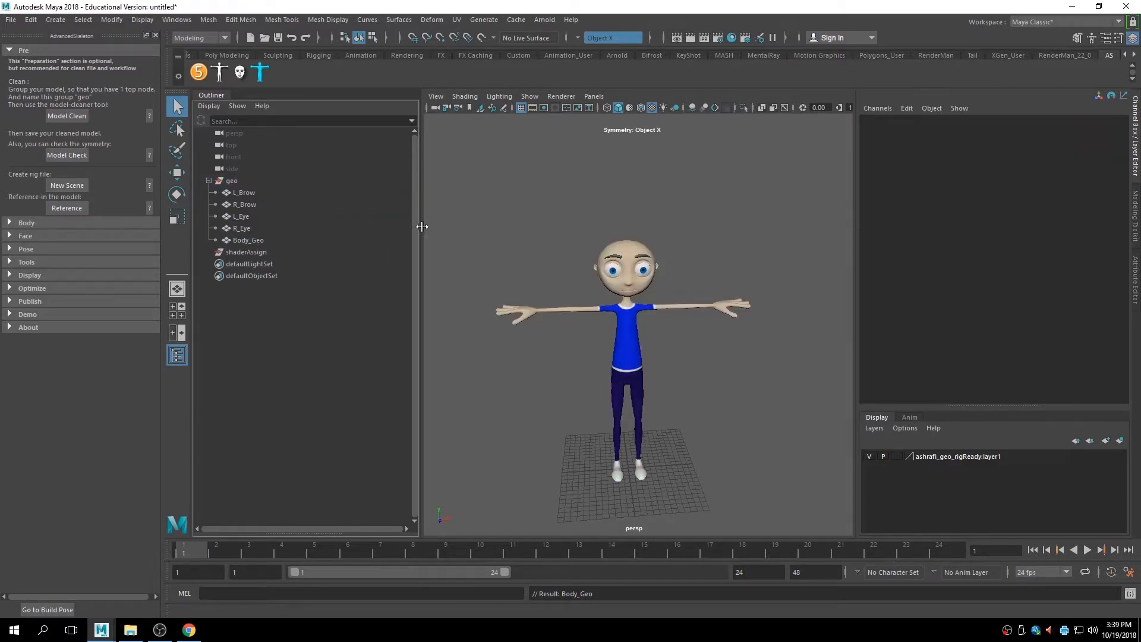
# Run Model Clean on the geo group and accept its dialogs.
pyautogui.click(229, 181)
pyautogui.click(62, 114)
pyautogui.click(398, 260)
pyautogui.click(448, 302)
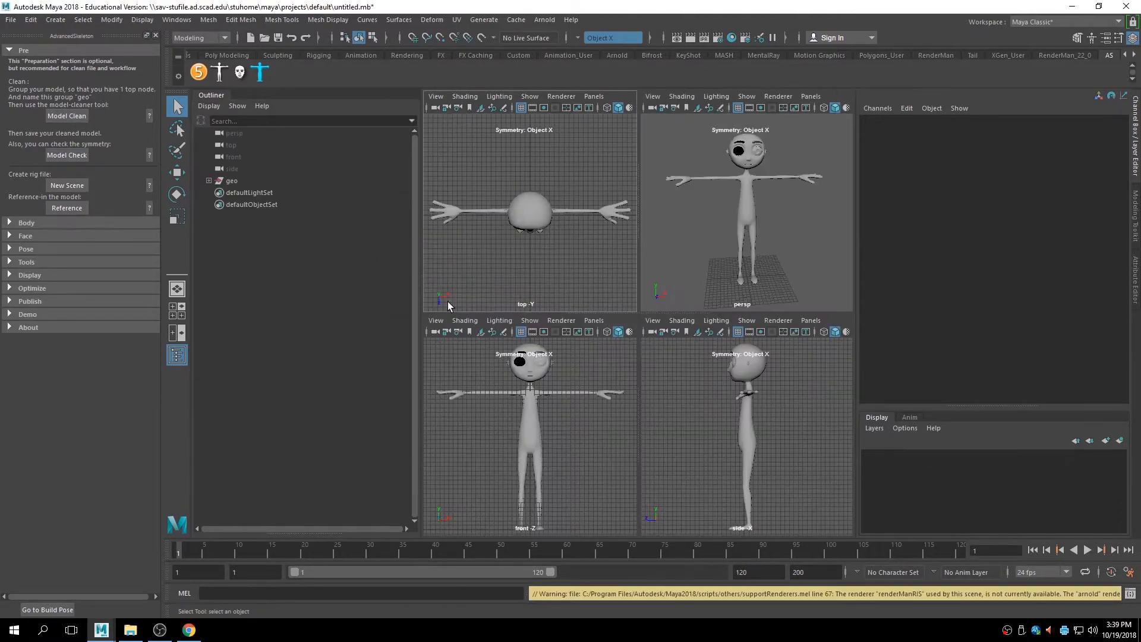
# Maximize the perspective view and display the character with textures and Two Sided Lighting.
pyautogui.press('space')
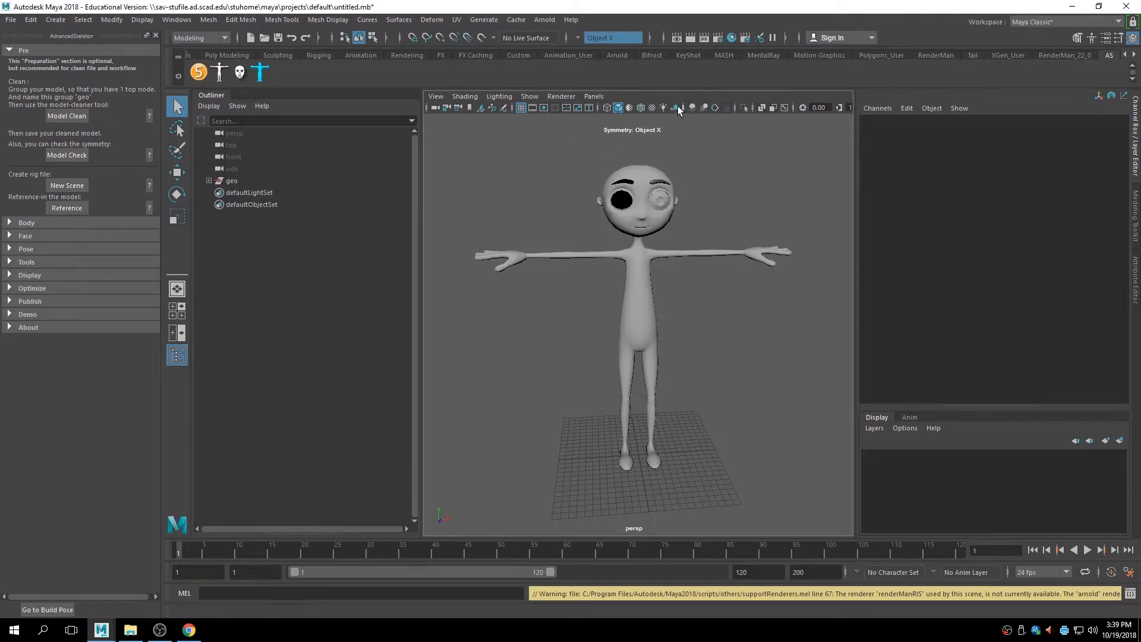
pyautogui.click(655, 110)
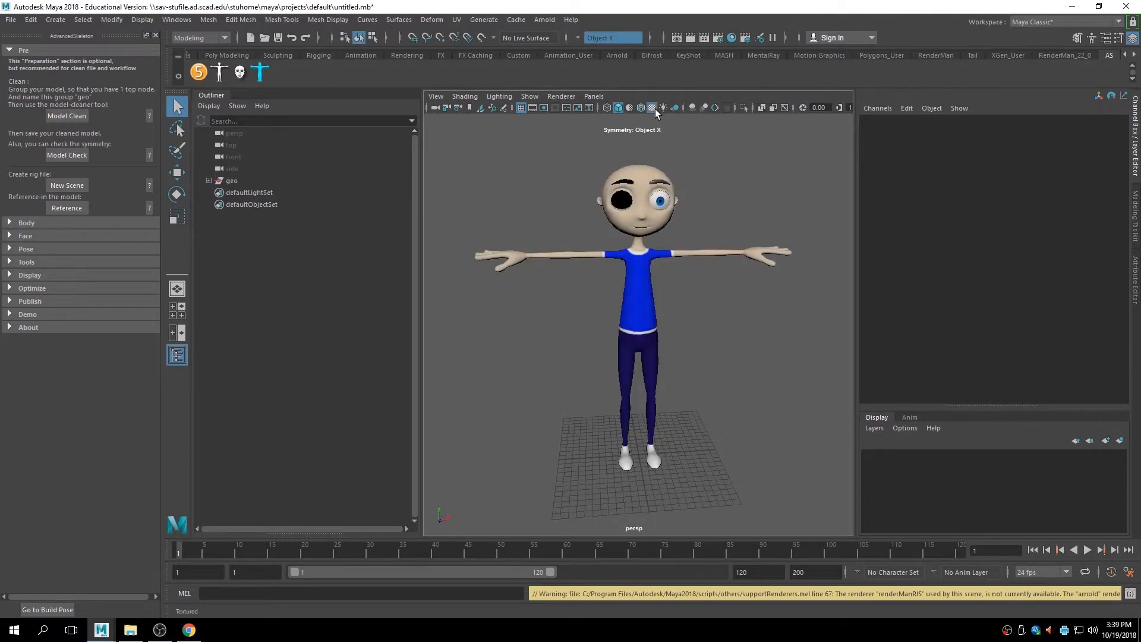
pyautogui.click(499, 95)
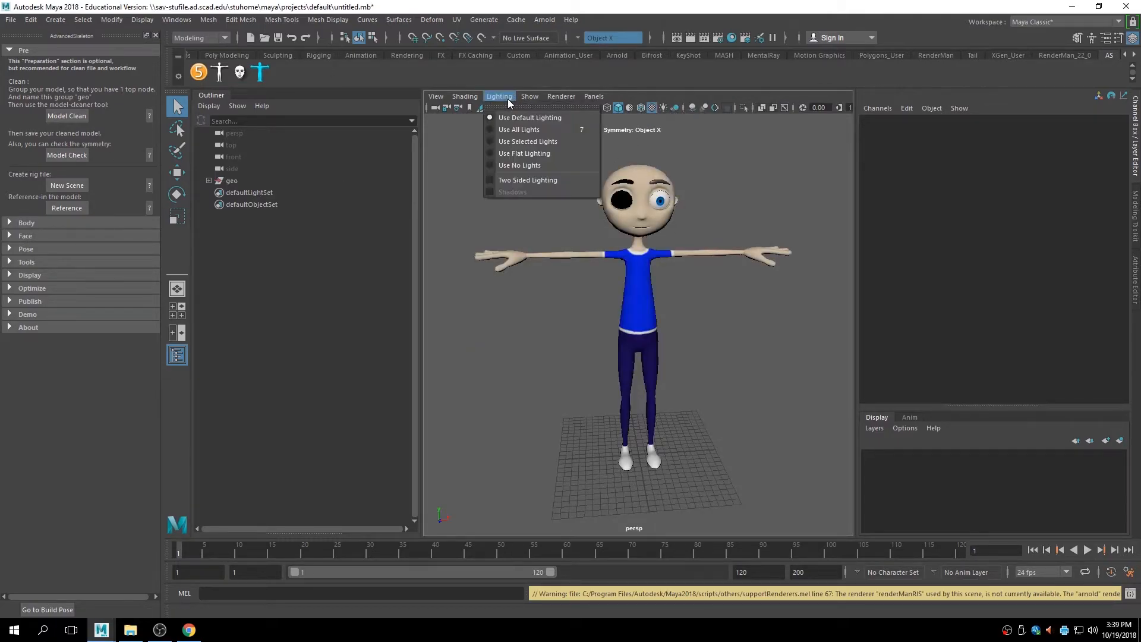
pyautogui.click(514, 180)
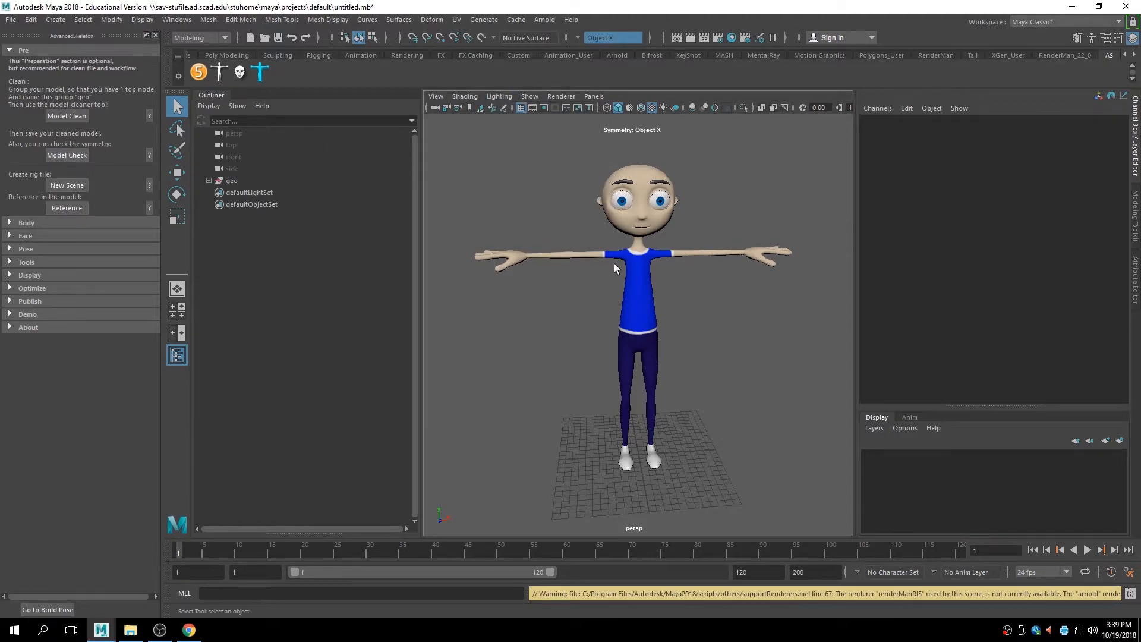
pyautogui.keyDown('alt'); pyautogui.moveTo(639, 327); pyautogui.dragTo(626, 338, button='middle'); pyautogui.keyUp('alt')
pyautogui.keyDown('alt'); pyautogui.moveTo(626, 339); pyautogui.dragTo(629, 316, button='right'); pyautogui.keyUp('alt')
pyautogui.keyDown('alt'); pyautogui.moveTo(630, 316); pyautogui.dragTo(628, 306, button='middle'); pyautogui.keyUp('alt')
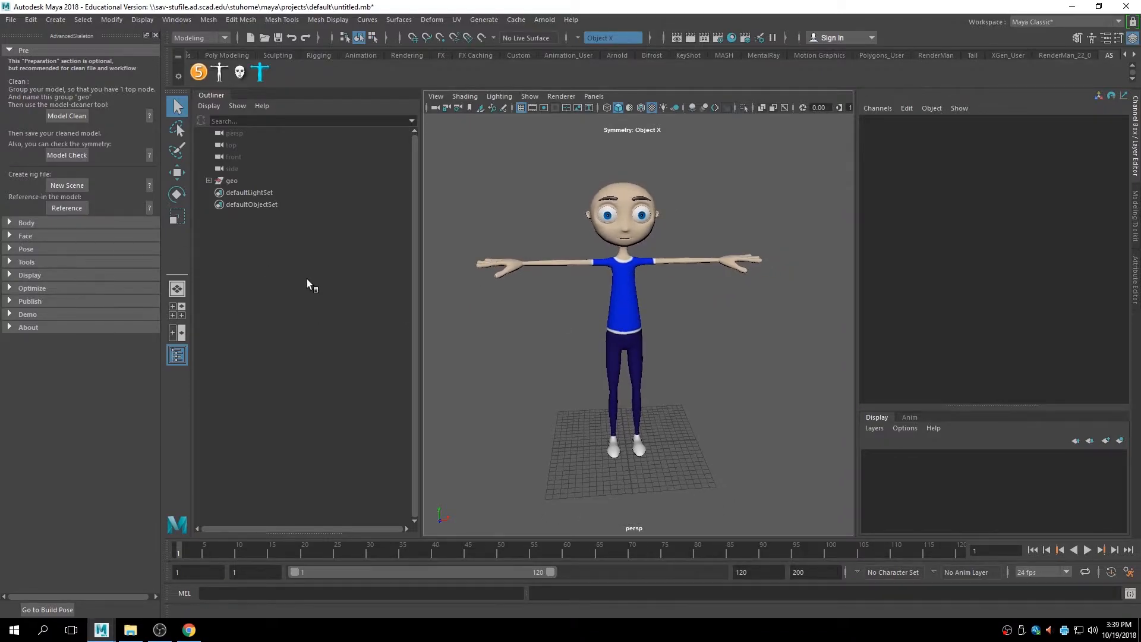
# Create the Face FitSkeleton node from the face rig's preparation section.
pyautogui.click(9, 236)
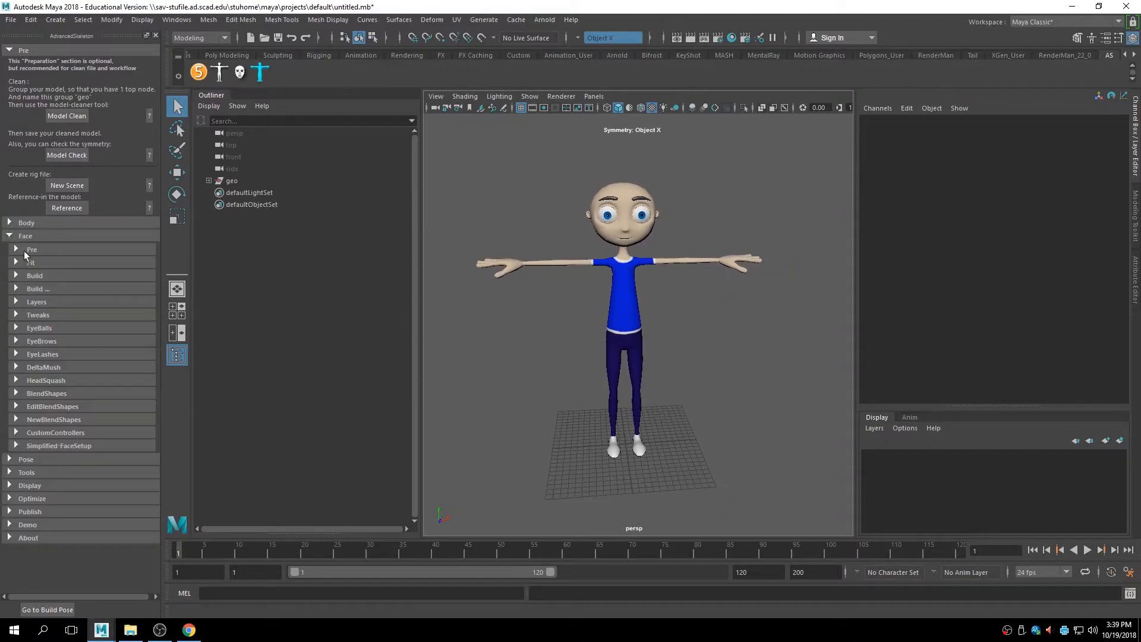
pyautogui.click(15, 250)
pyautogui.click(57, 263)
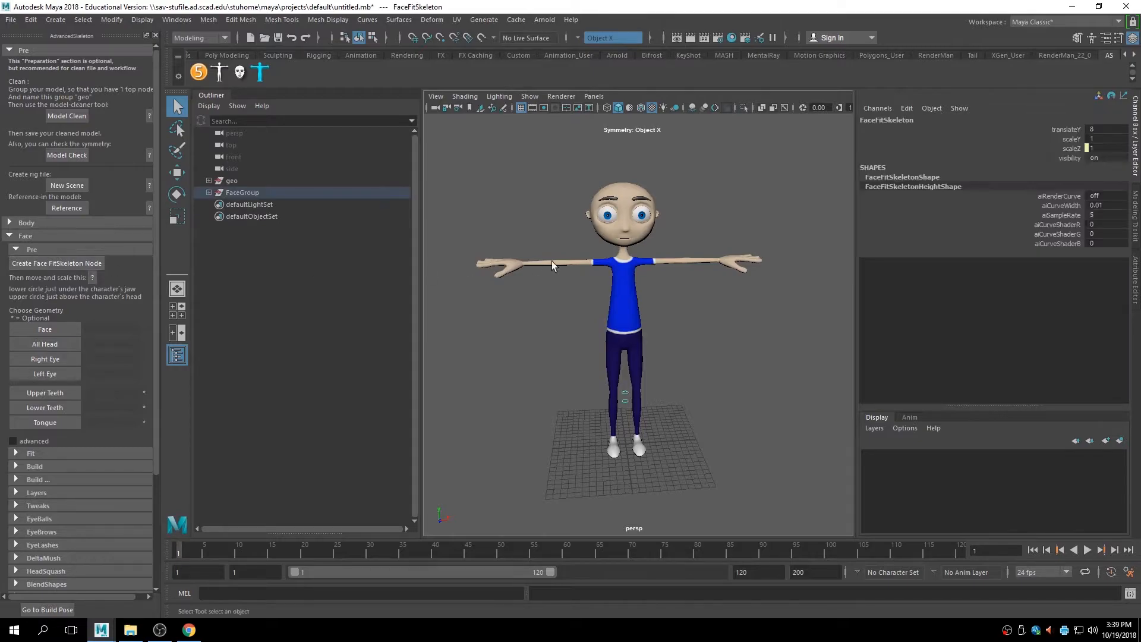
# Raise the face fit skeleton to about Y 32.73 and scale it to about 5.766, with circles just under the jaw and above the head.
pyautogui.press('w')
pyautogui.press('space')
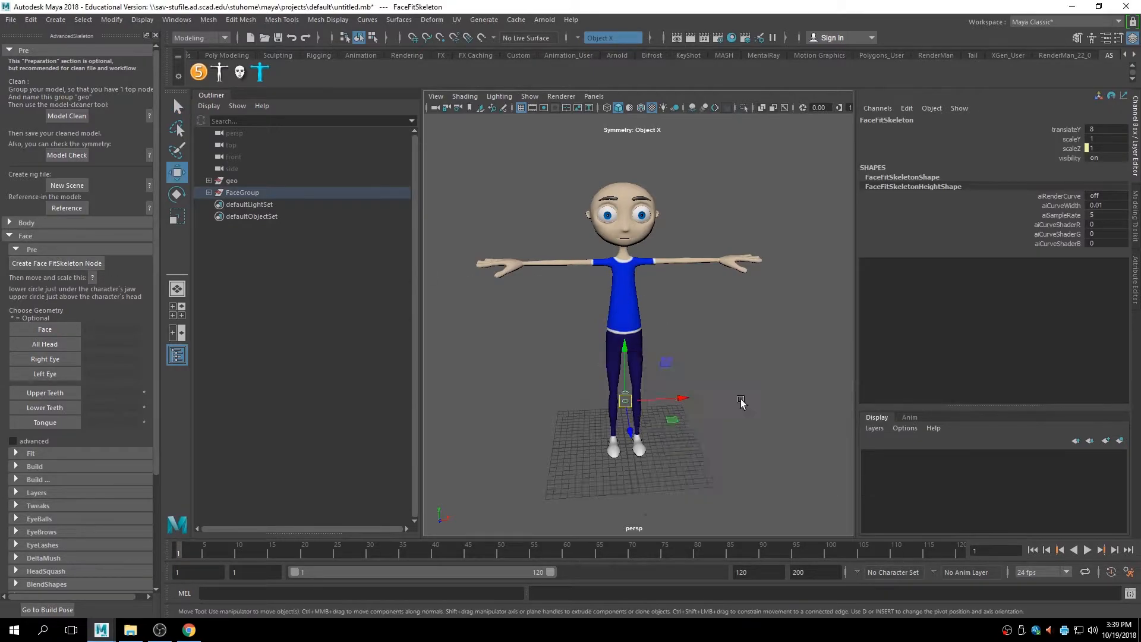
pyautogui.press('space')
pyautogui.moveTo(638, 383); pyautogui.dragTo(622, 151)
pyautogui.press('4')
pyautogui.scroll(5, 641, 344)
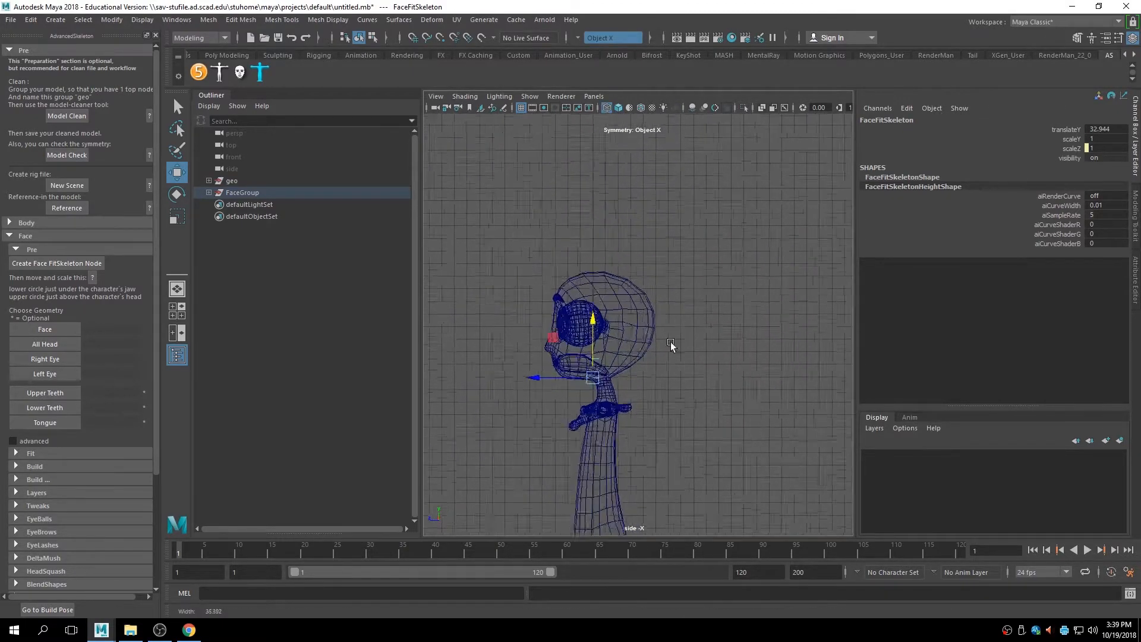
pyautogui.keyDown('alt'); pyautogui.moveTo(508, 408); pyautogui.dragTo(553, 375, button='middle'); pyautogui.keyUp('alt')
pyautogui.moveTo(552, 381); pyautogui.dragTo(846, 366)
pyautogui.press('r')
pyautogui.keyDown('alt'); pyautogui.moveTo(760, 340); pyautogui.dragTo(658, 342, button='right'); pyautogui.keyUp('alt')
pyautogui.keyDown('alt'); pyautogui.click(658, 342); pyautogui.keyUp('alt')
pyautogui.press('space')
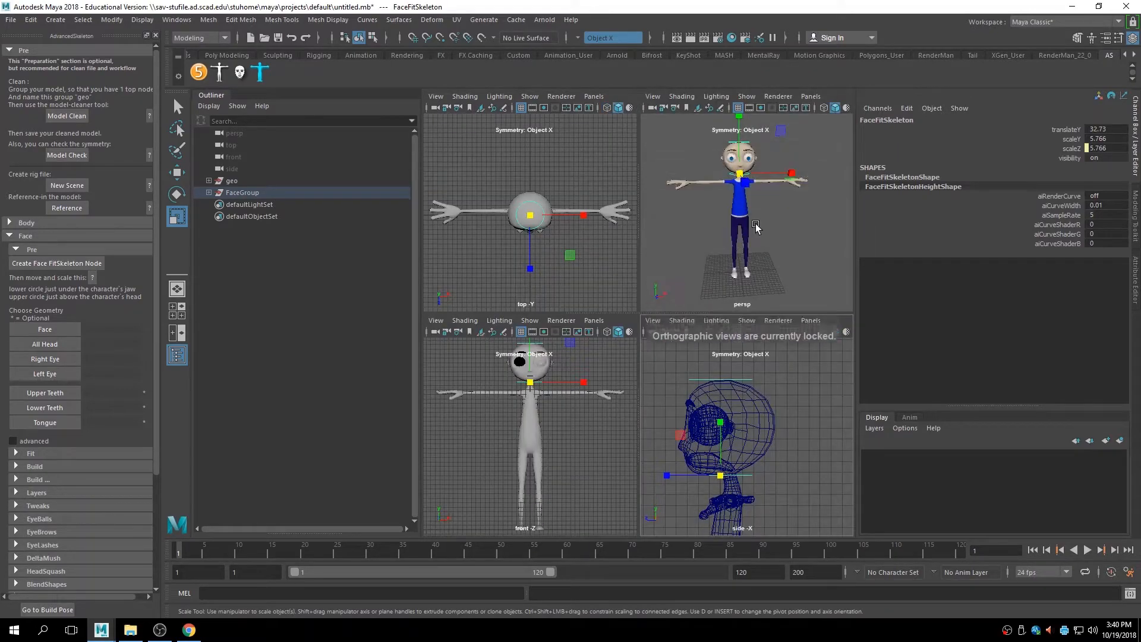
pyautogui.press('space')
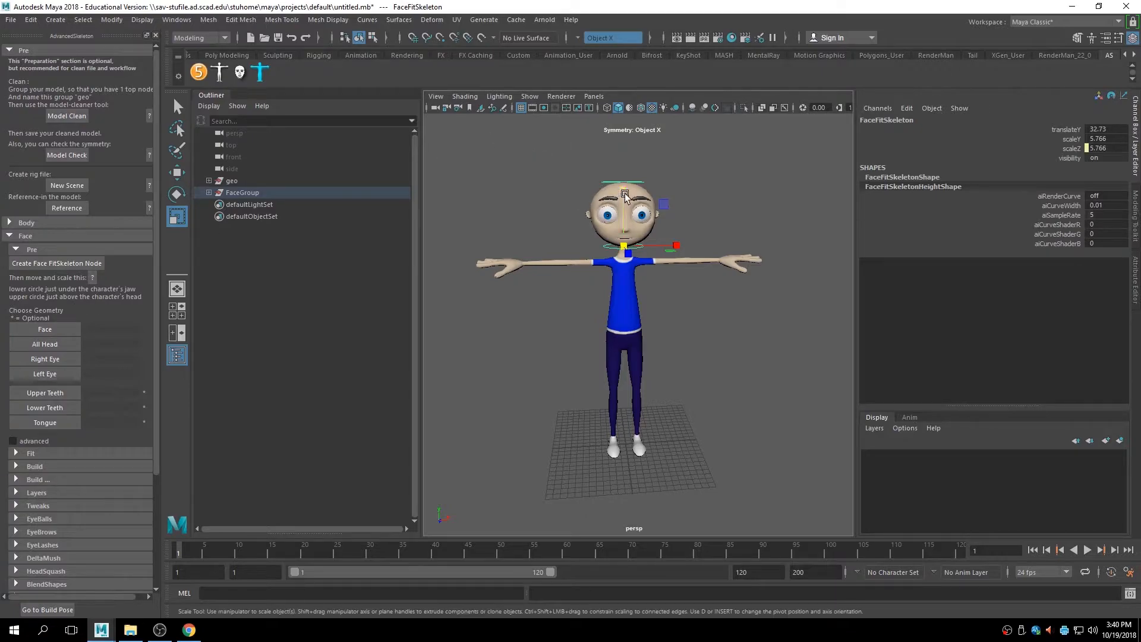
# Assign Body_Geo as the Face geometry, continuing despite asymmetrical vertices and creating a new SkinCluster.
pyautogui.click(618, 223)
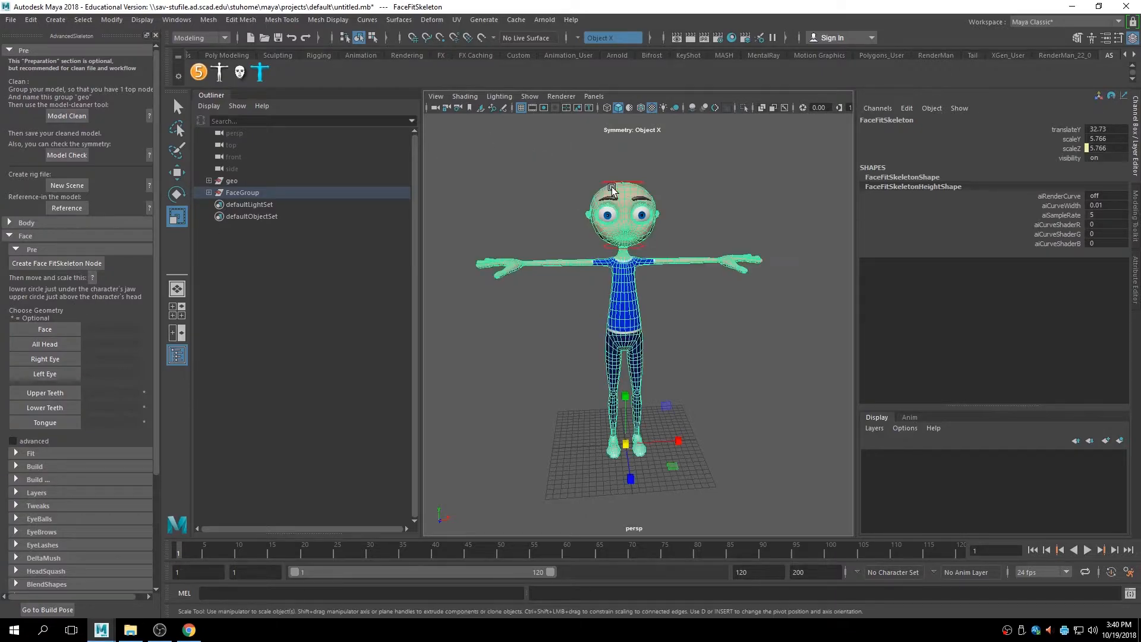
pyautogui.click(44, 330)
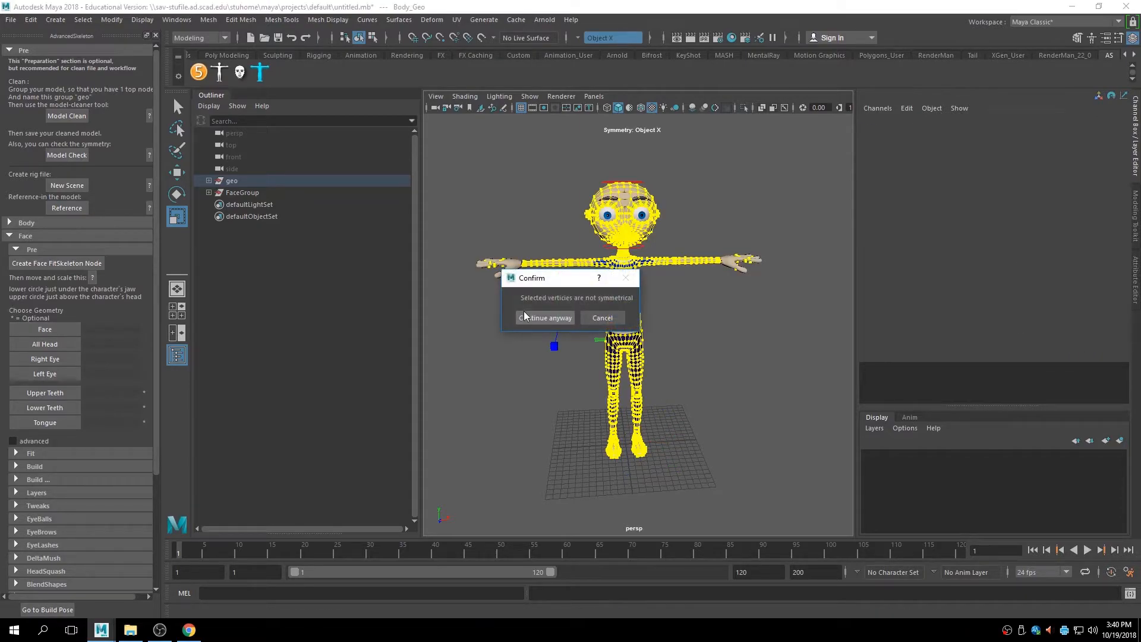
pyautogui.click(527, 317)
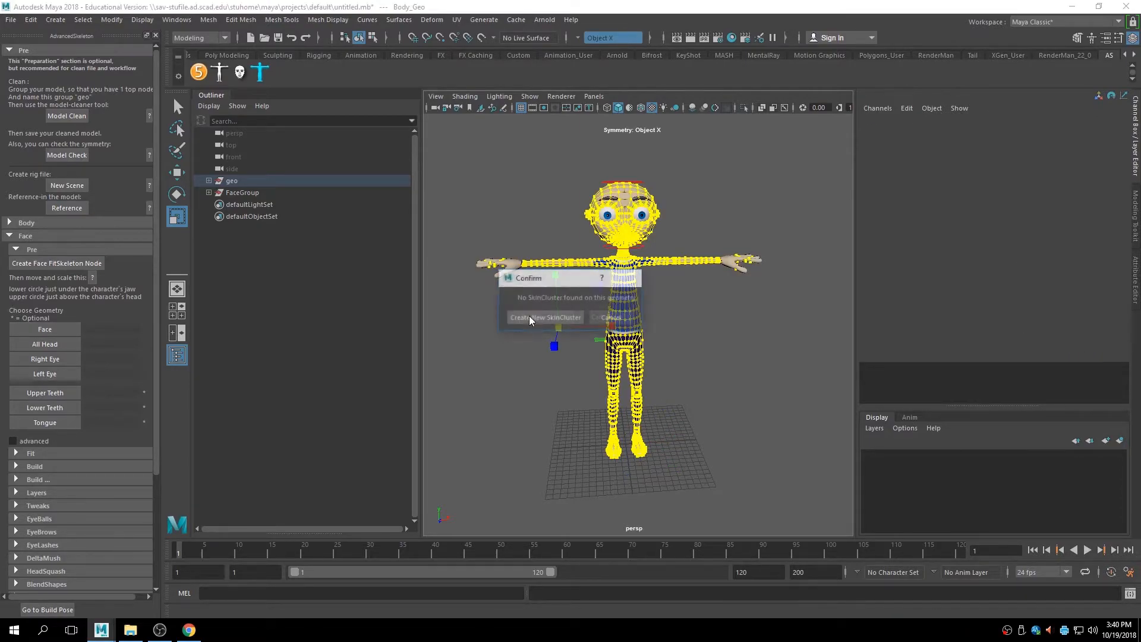
pyautogui.click(567, 319)
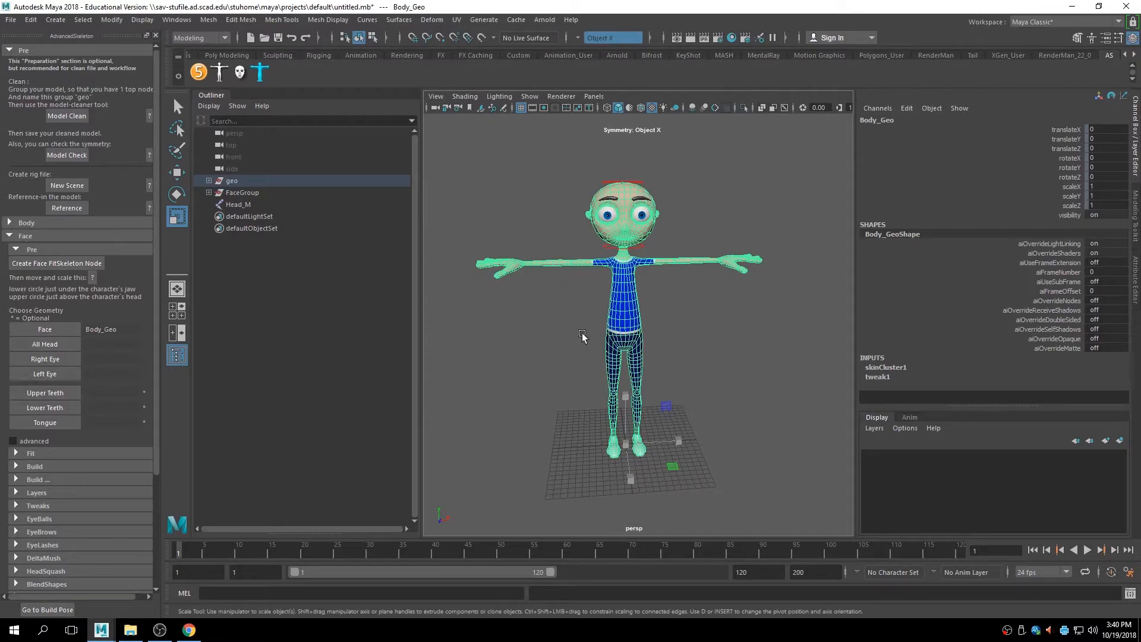
# Assign L_Brow, R_Brow, L_Eye, R_Eye and Body_Geo as the All Head geometry, creating new SkinClusters.
pyautogui.keyDown('alt'); pyautogui.moveTo(546, 302); pyautogui.dragTo(570, 419, button='middle'); pyautogui.keyUp('alt')
pyautogui.keyDown('alt'); pyautogui.moveTo(571, 416); pyautogui.dragTo(794, 335, button='right'); pyautogui.keyUp('alt')
pyautogui.keyDown('alt'); pyautogui.moveTo(795, 335); pyautogui.dragTo(754, 334); pyautogui.keyUp('alt')
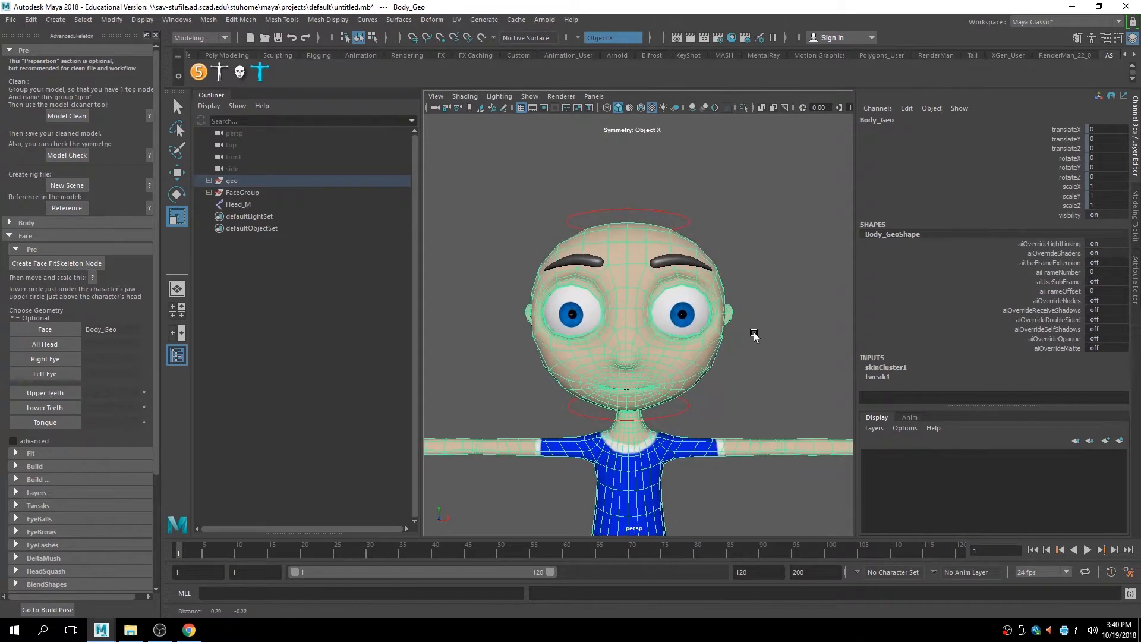
pyautogui.click(208, 181)
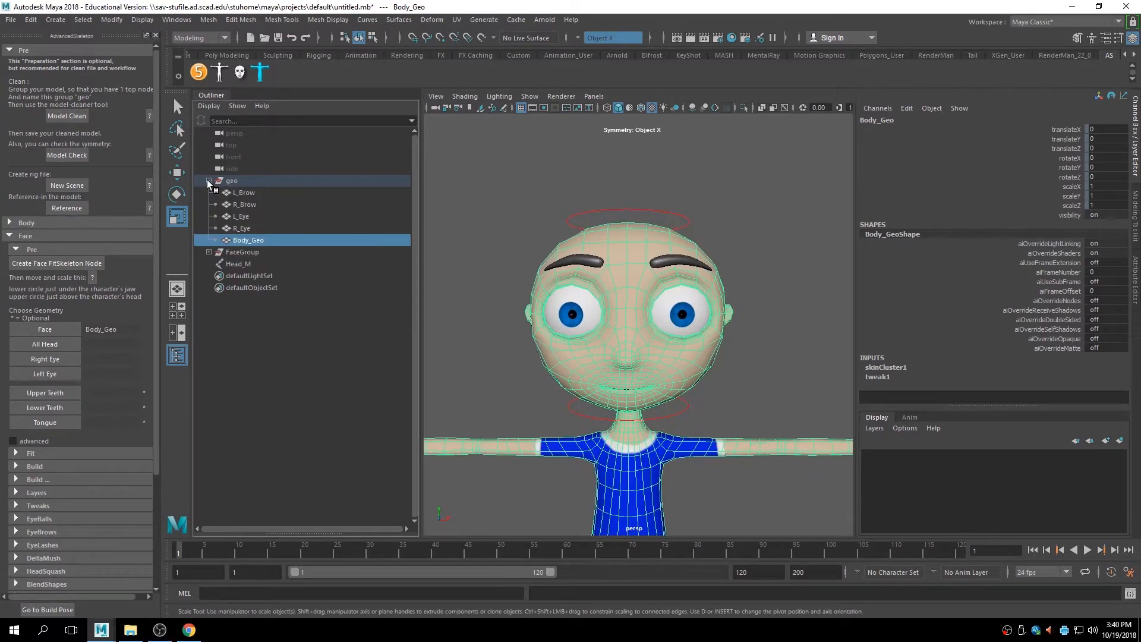
pyautogui.keyDown('shift'); pyautogui.click(262, 237); pyautogui.keyUp('shift')
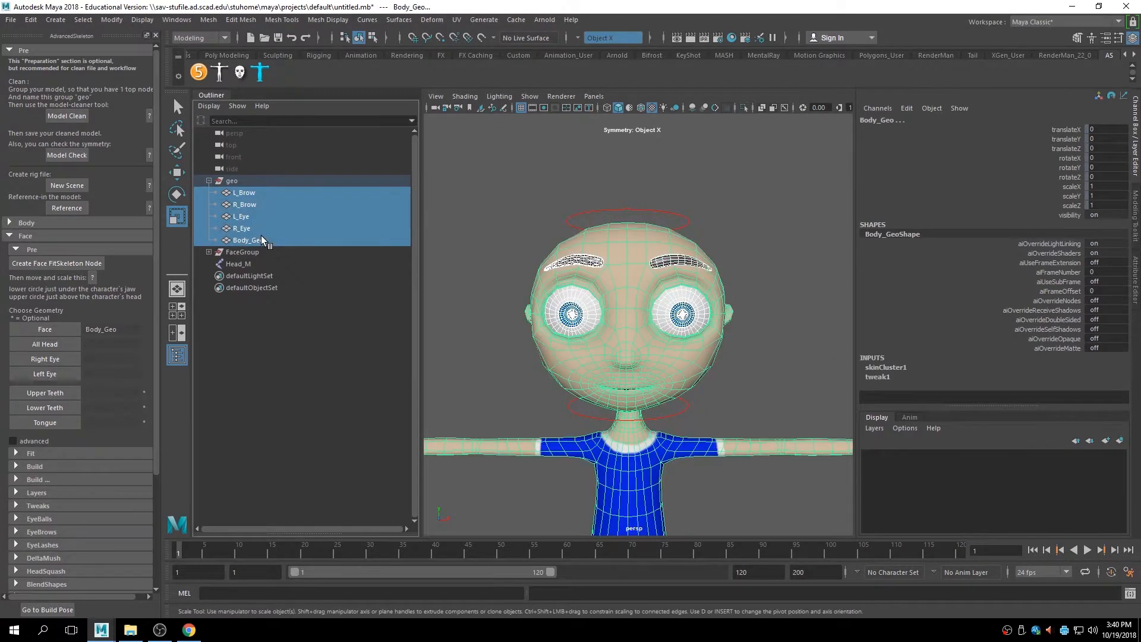
pyautogui.click(45, 345)
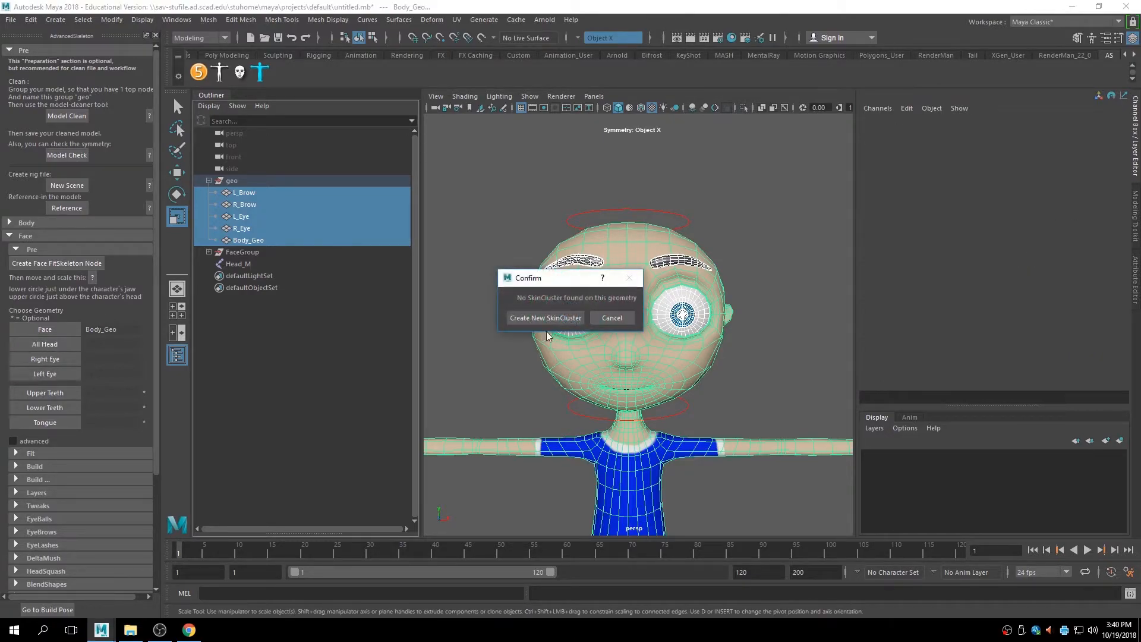
pyautogui.click(525, 319)
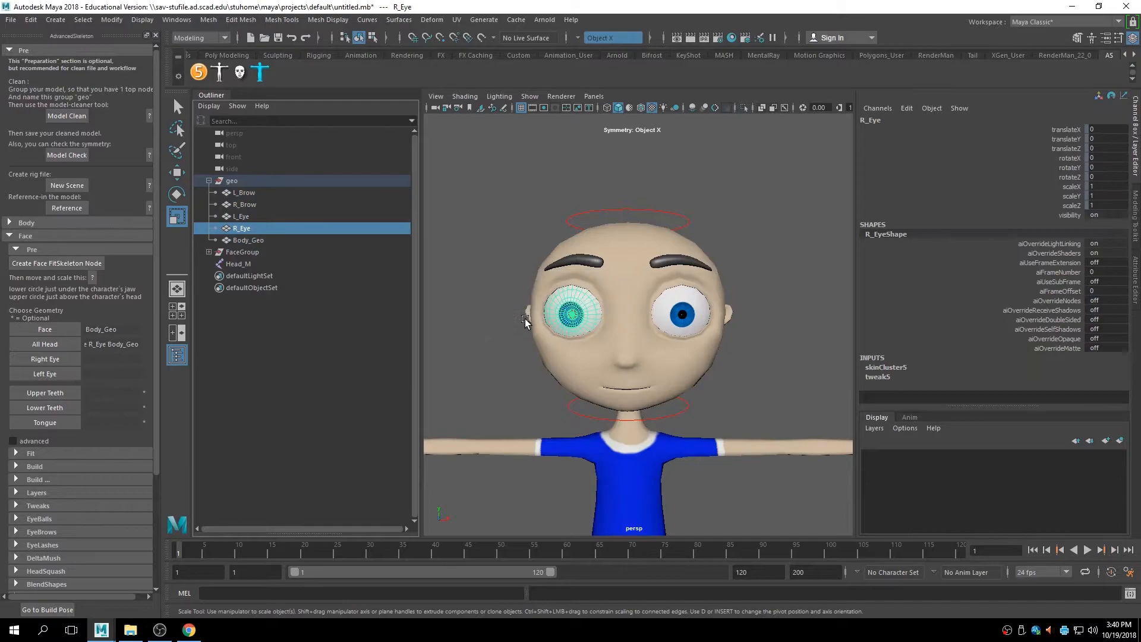
# Assign R_Eye as the Right Eye geometry and L_Eye as the Left Eye geometry.
pyautogui.click(490, 202)
pyautogui.click(571, 313)
pyautogui.click(57, 360)
pyautogui.click(682, 315)
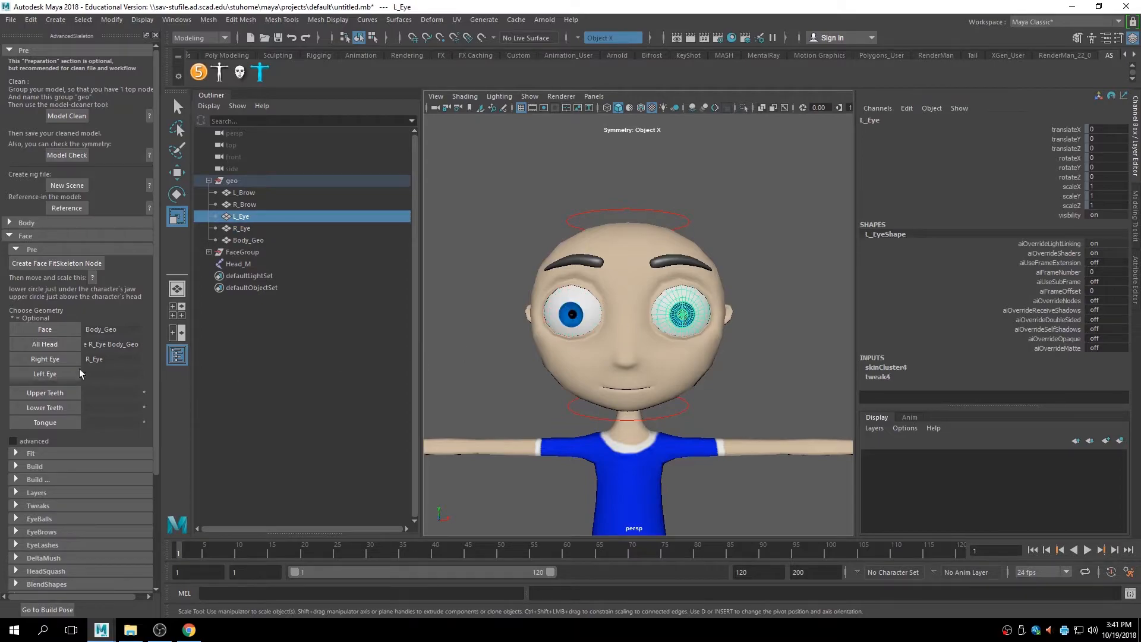
pyautogui.click(46, 373)
# Create the EyeBall fit object in the face's Fit section and hide it.
pyautogui.scroll(5, 745, 350)
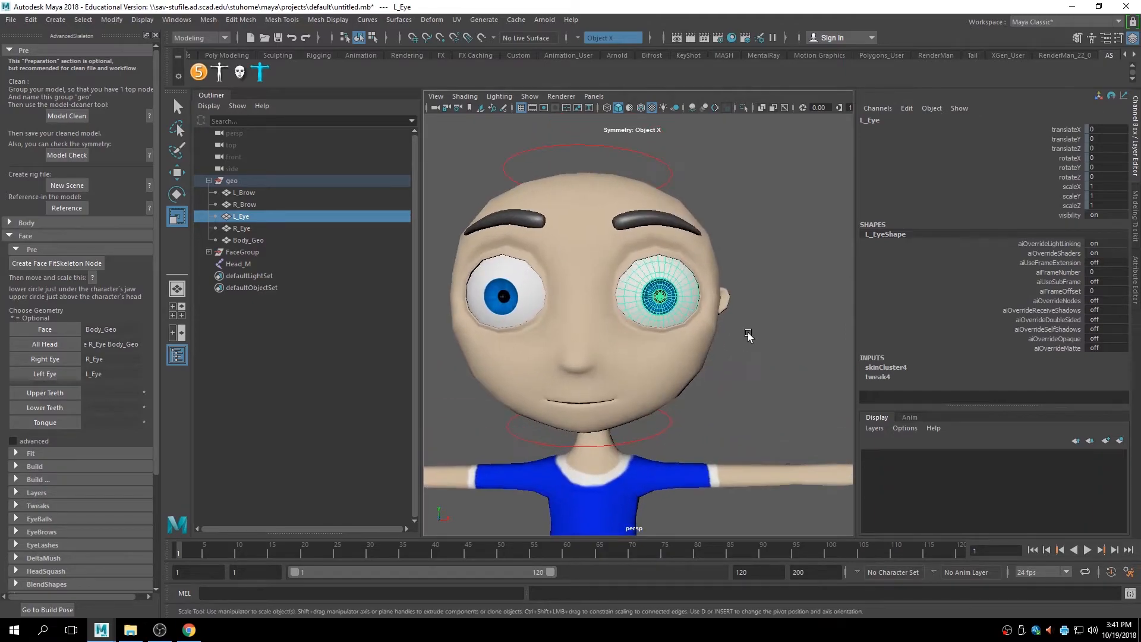
pyautogui.keyDown('alt'); pyautogui.moveTo(747, 336); pyautogui.dragTo(754, 354, button='middle'); pyautogui.keyUp('alt')
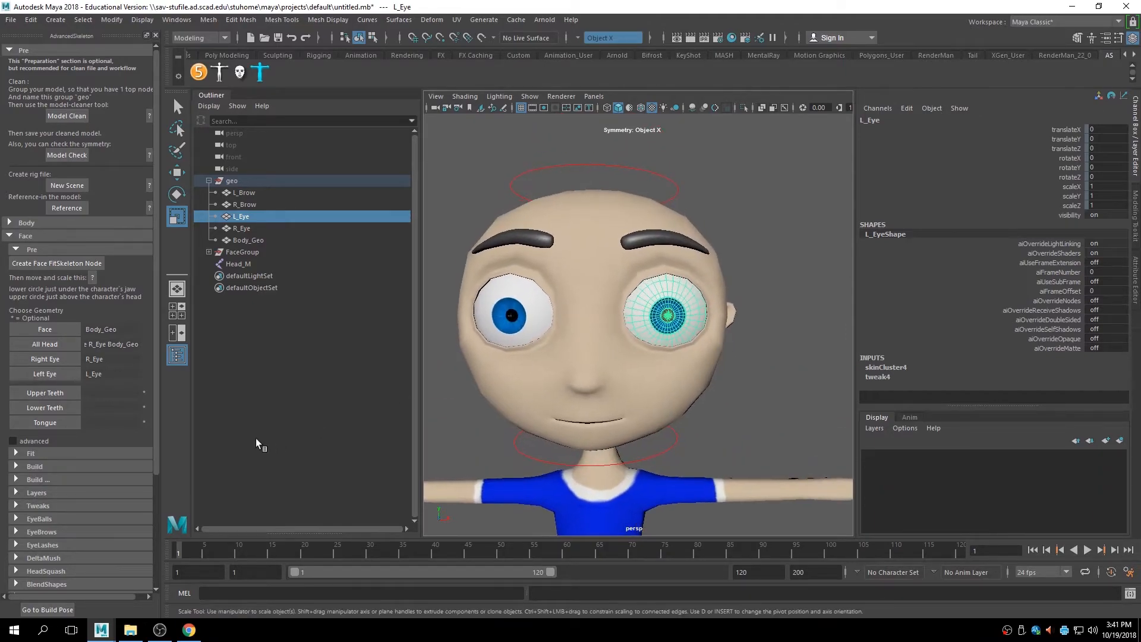
pyautogui.click(15, 454)
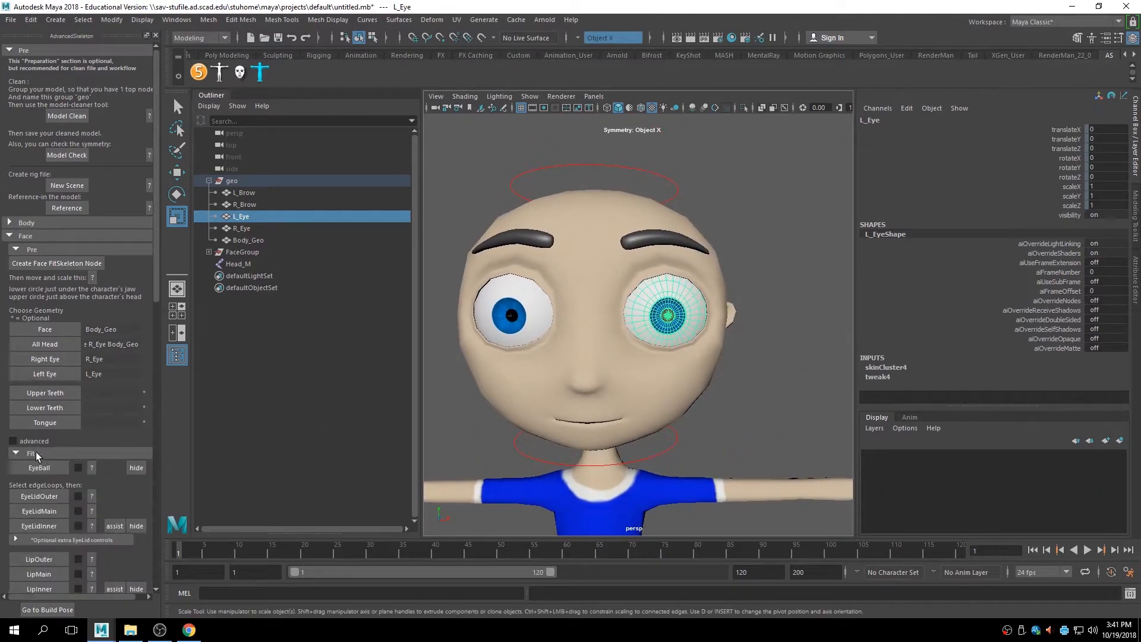
pyautogui.scroll(-3, 55, 416)
pyautogui.scroll(-7, 56, 415)
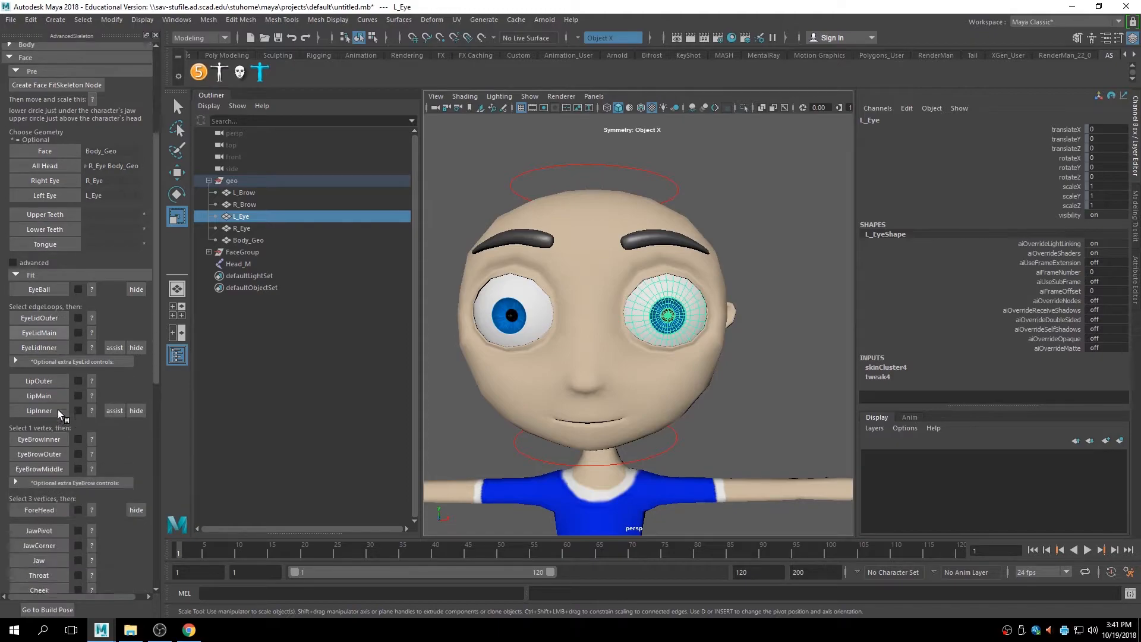
pyautogui.keyDown('alt'); pyautogui.moveTo(466, 428); pyautogui.dragTo(461, 404, button='middle'); pyautogui.keyUp('alt')
pyautogui.scroll(4, 472, 408)
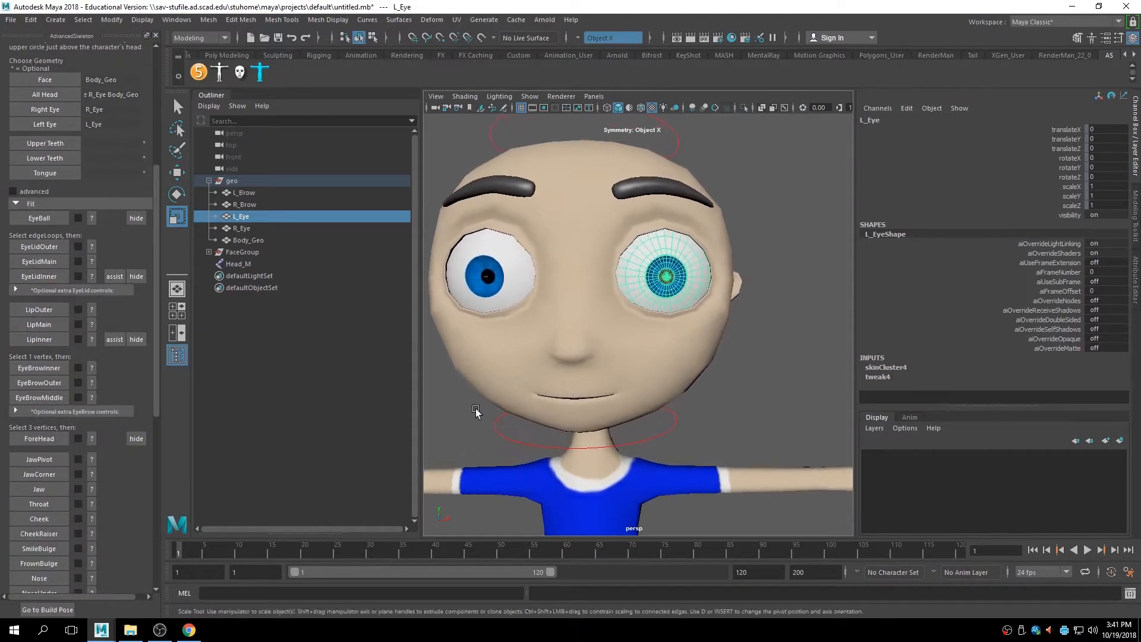
pyautogui.click(51, 218)
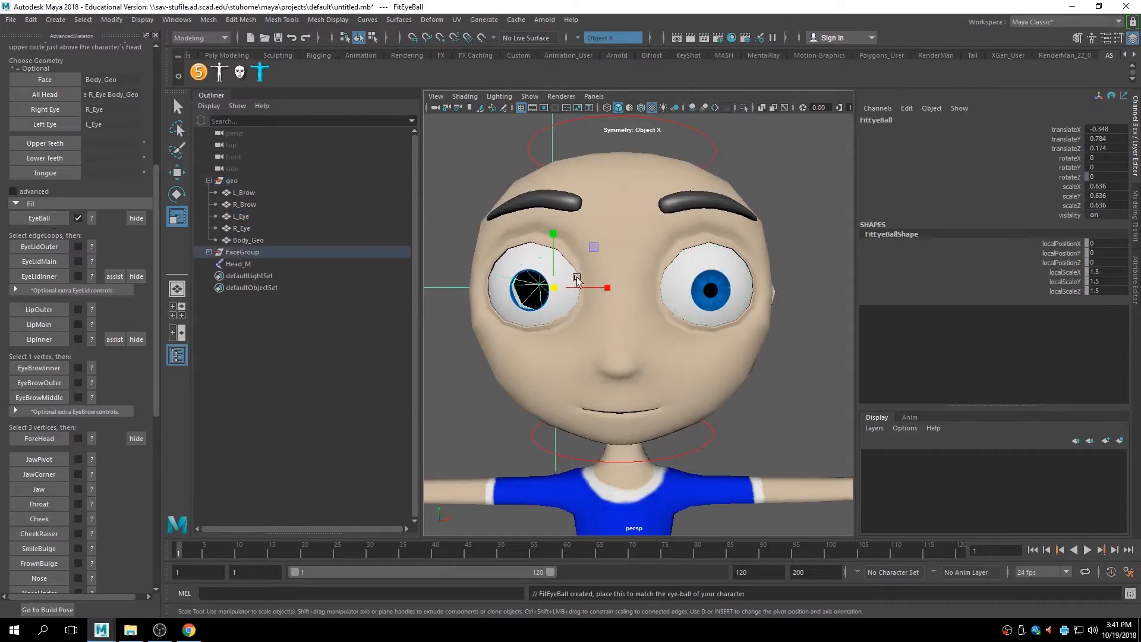
pyautogui.click(136, 219)
pyautogui.scroll(-3, 437, 396)
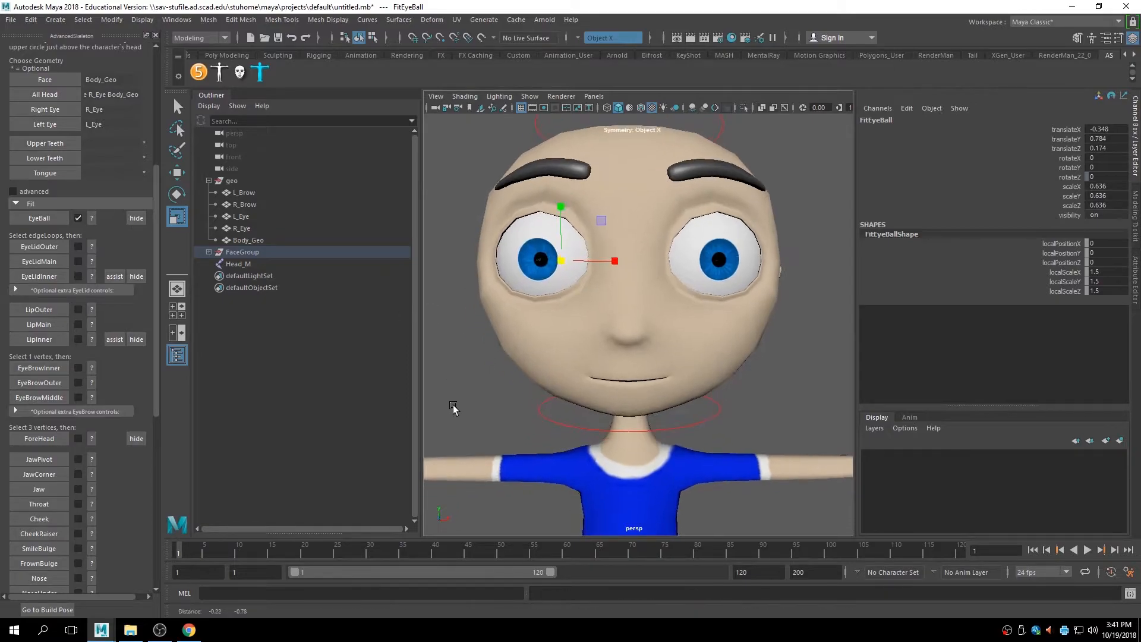
# Consult the EyeLidOuter placement guide and display wireframe over the shaded model at the character's right eye.
pyautogui.click(92, 245)
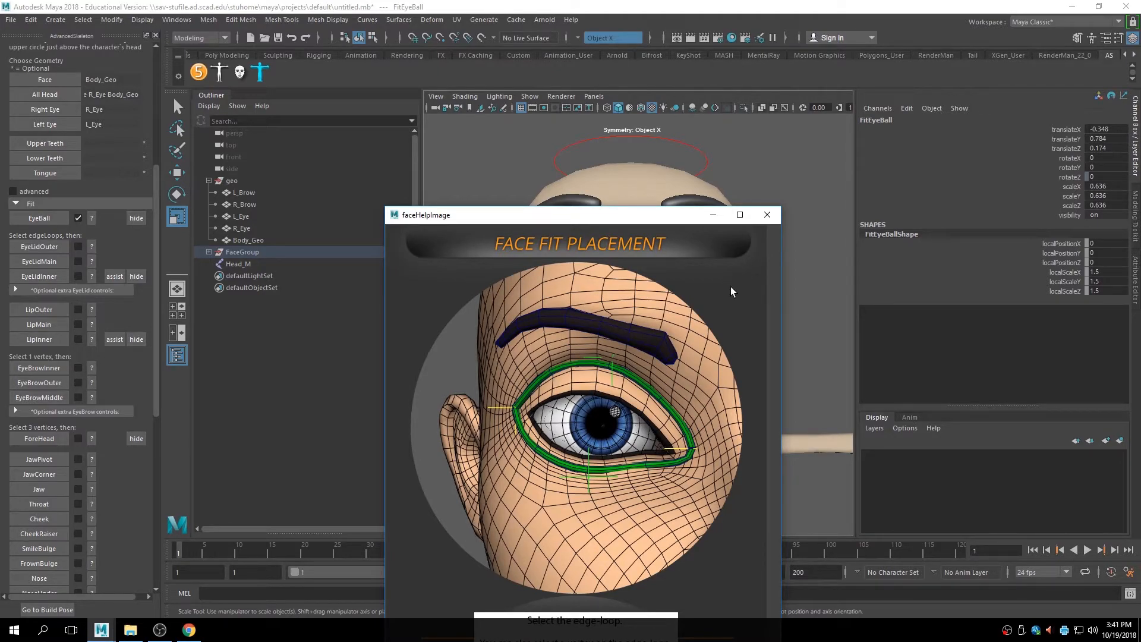
pyautogui.click(766, 215)
pyautogui.keyDown('alt'); pyautogui.moveTo(568, 306); pyautogui.dragTo(628, 374, button='middle'); pyautogui.keyUp('alt')
pyautogui.keyDown('alt'); pyautogui.moveTo(628, 374); pyautogui.dragTo(647, 311, button='right'); pyautogui.keyUp('alt')
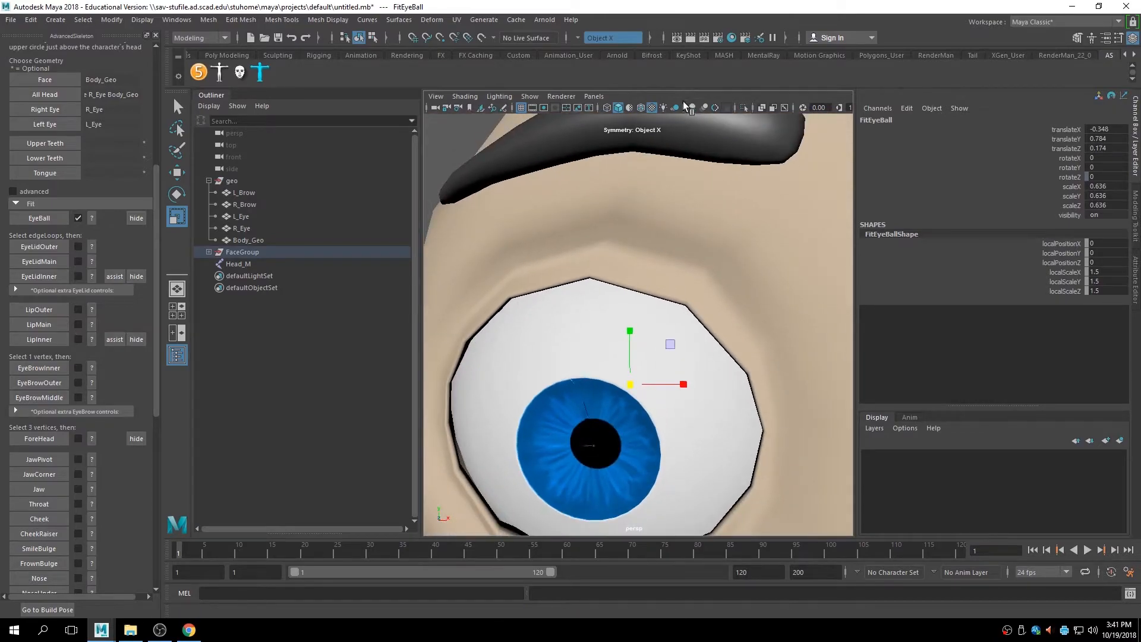
pyautogui.click(606, 107)
pyautogui.click(618, 108)
pyautogui.click(641, 107)
# Select the outer eyelid edge loop around the right eye with soft selection off and create the EyeLidOuter fit.
pyautogui.moveTo(628, 218)
pyautogui.mouseDown(button='right')
pyautogui.moveTo(620, 243)
pyautogui.moveTo(628, 187)
pyautogui.mouseUp(button='right')
pyautogui.click(656, 255)
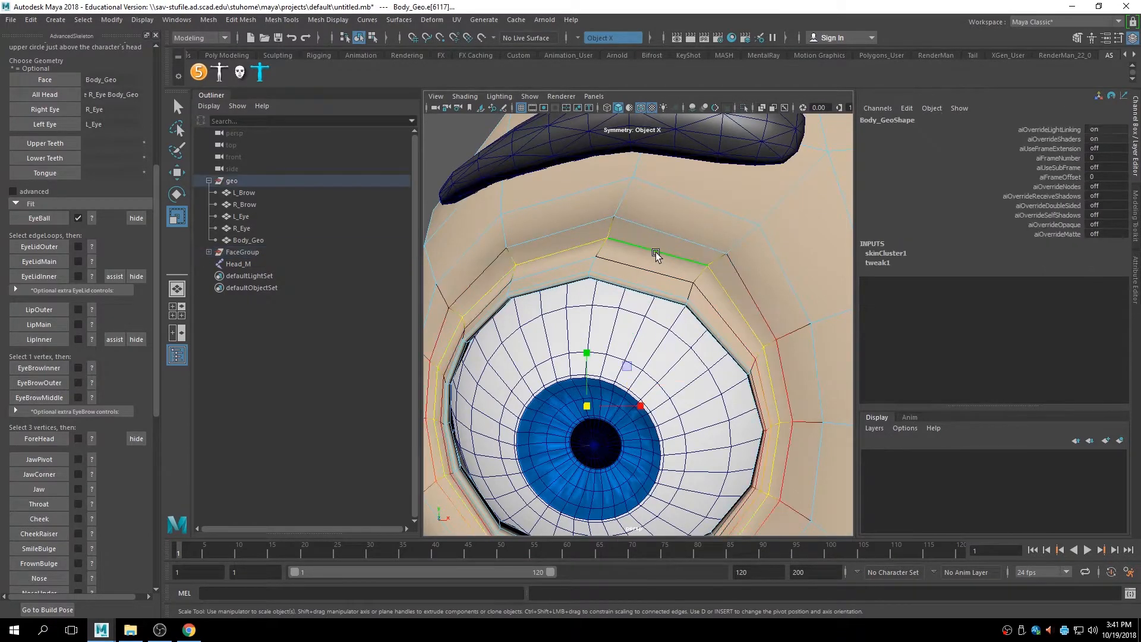
pyautogui.press('b')
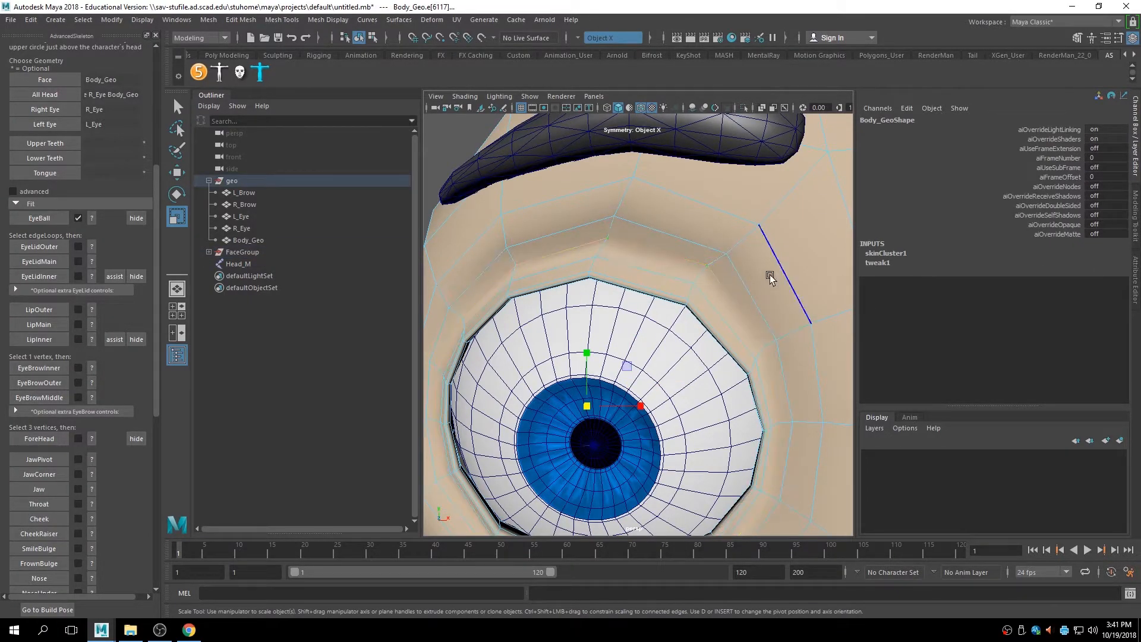
pyautogui.keyDown('alt'); pyautogui.moveTo(772, 261); pyautogui.dragTo(756, 238, button='middle'); pyautogui.keyUp('alt')
pyautogui.keyDown('alt'); pyautogui.moveTo(756, 237); pyautogui.dragTo(745, 237, button='right'); pyautogui.keyUp('alt')
pyautogui.keyDown('alt'); pyautogui.moveTo(745, 235); pyautogui.dragTo(755, 240, button='middle'); pyautogui.keyUp('alt')
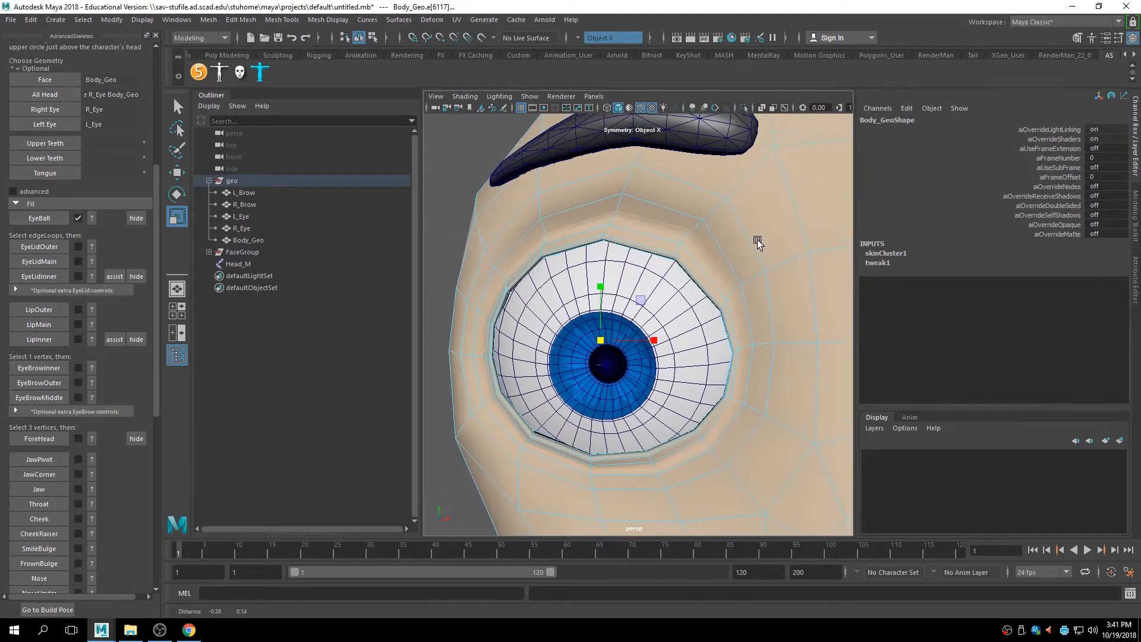
pyautogui.click(51, 248)
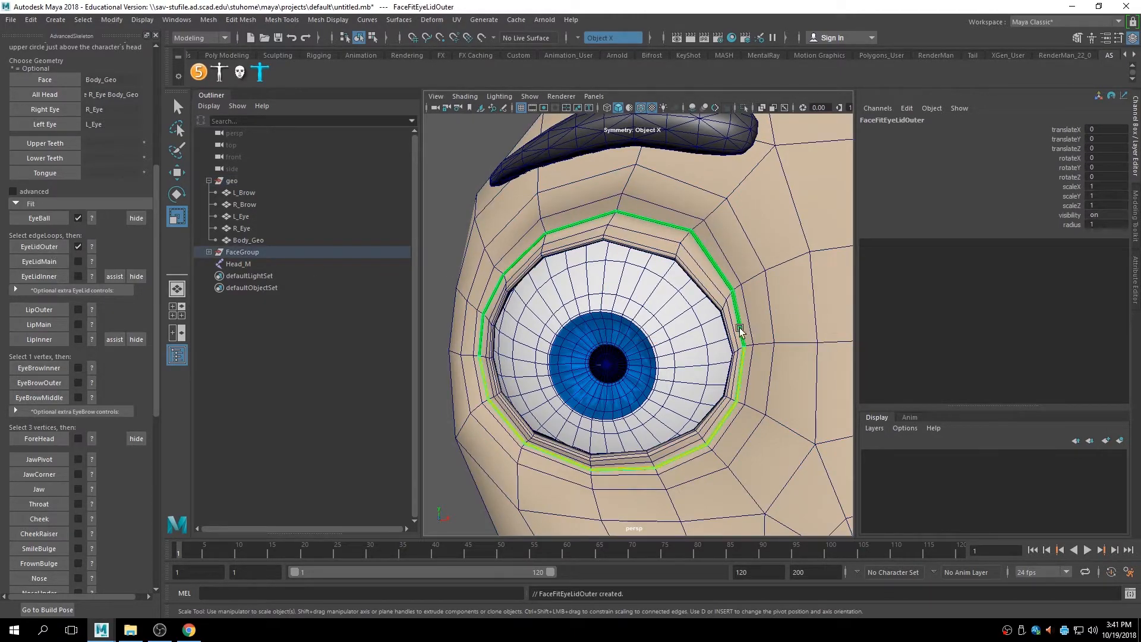
# Inspect the outer eyelid loop around the right eye and consult the EyeLidMain placement guide.
pyautogui.keyDown('alt'); pyautogui.moveTo(622, 308); pyautogui.dragTo(555, 321); pyautogui.keyUp('alt')
pyautogui.keyDown('alt'); pyautogui.moveTo(555, 321); pyautogui.dragTo(563, 323, button='right'); pyautogui.keyUp('alt')
pyautogui.keyDown('alt'); pyautogui.moveTo(564, 324); pyautogui.dragTo(588, 316, button='middle'); pyautogui.keyUp('alt')
pyautogui.moveTo(636, 303)
pyautogui.keyDown('alt'); pyautogui.mouseDown(button='right')
pyautogui.moveTo(616, 303)
pyautogui.moveTo(628, 305)
pyautogui.mouseUp(button='right'); pyautogui.keyUp('alt')
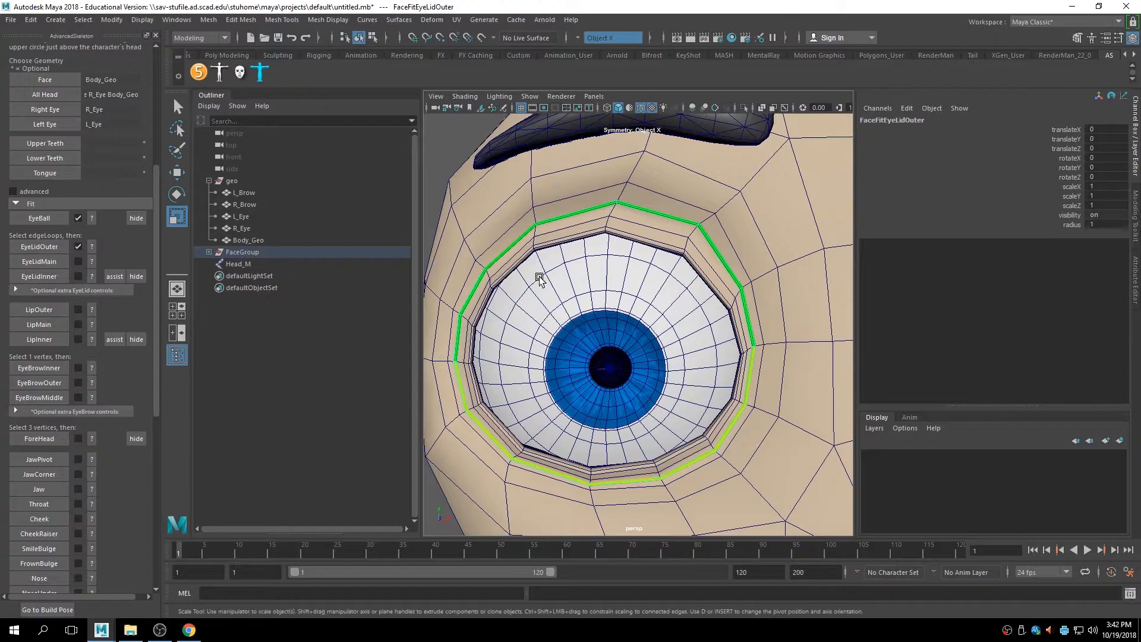
pyautogui.moveTo(606, 243); pyautogui.dragTo(590, 188, button='right')
pyautogui.click(632, 227)
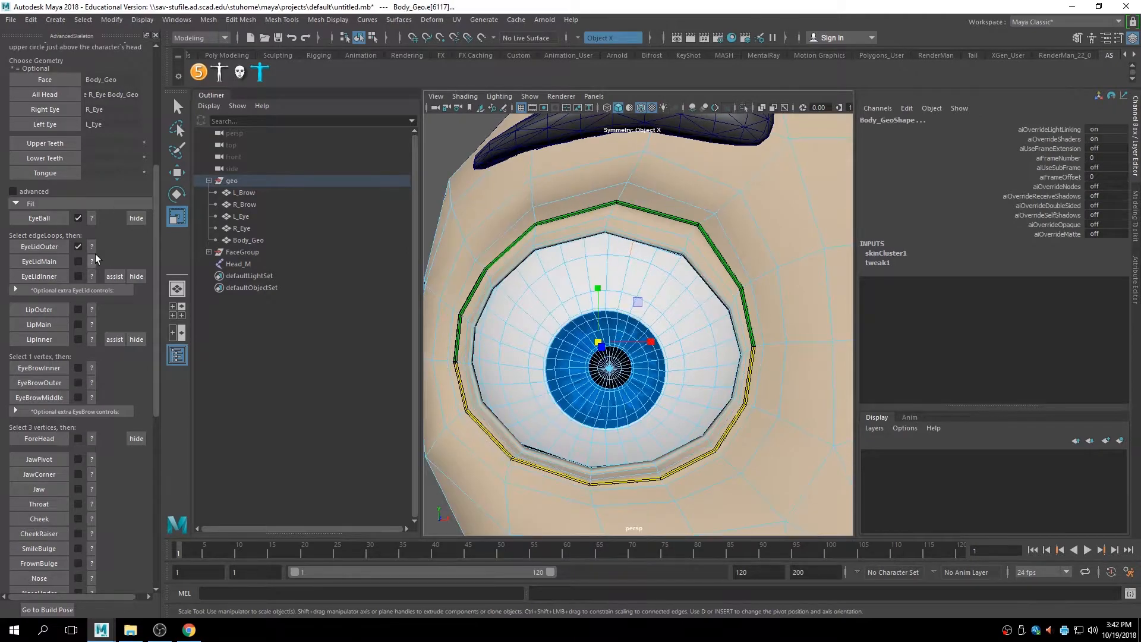
pyautogui.click(91, 261)
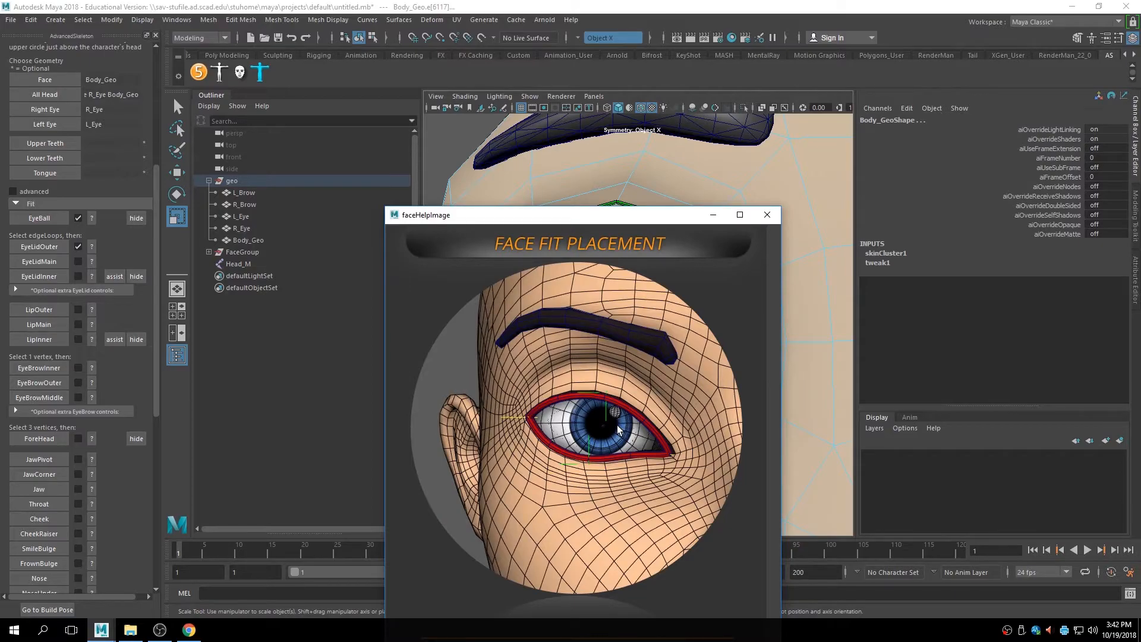
pyautogui.click(767, 216)
# Select the edge loop along the right eyelid's rim next to the eyeball and create the EyeLidMain fit.
pyautogui.scroll(6, 628, 327)
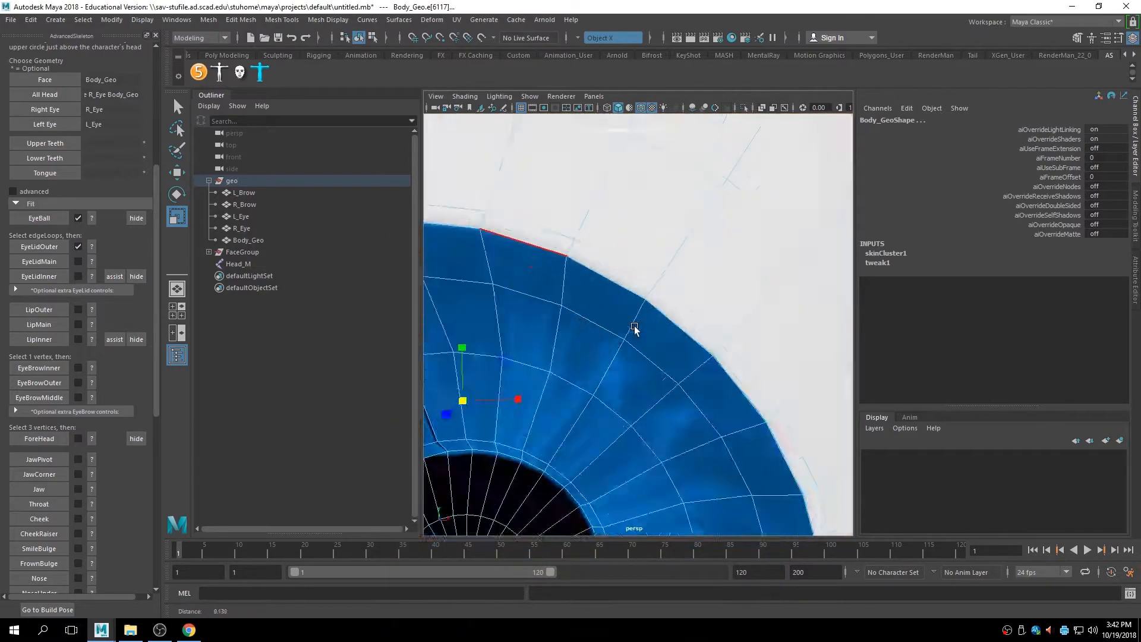
pyautogui.scroll(-2, 634, 320)
pyautogui.scroll(-4, 630, 320)
pyautogui.keyDown('alt'); pyautogui.moveTo(670, 181); pyautogui.dragTo(608, 323, button='middle'); pyautogui.keyUp('alt')
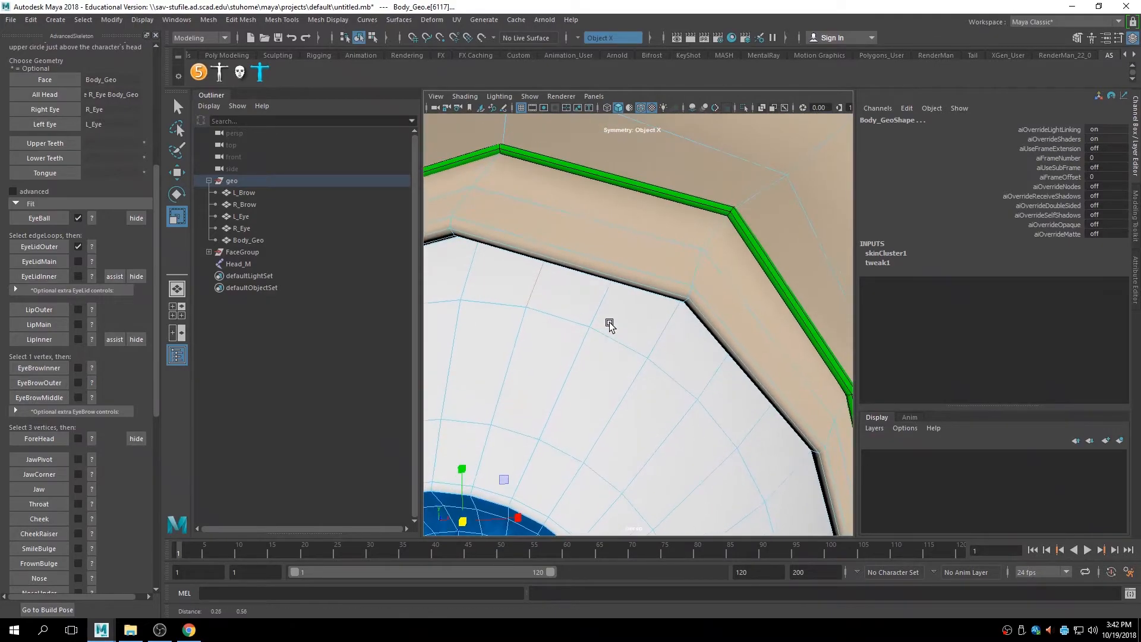
pyautogui.click(602, 272)
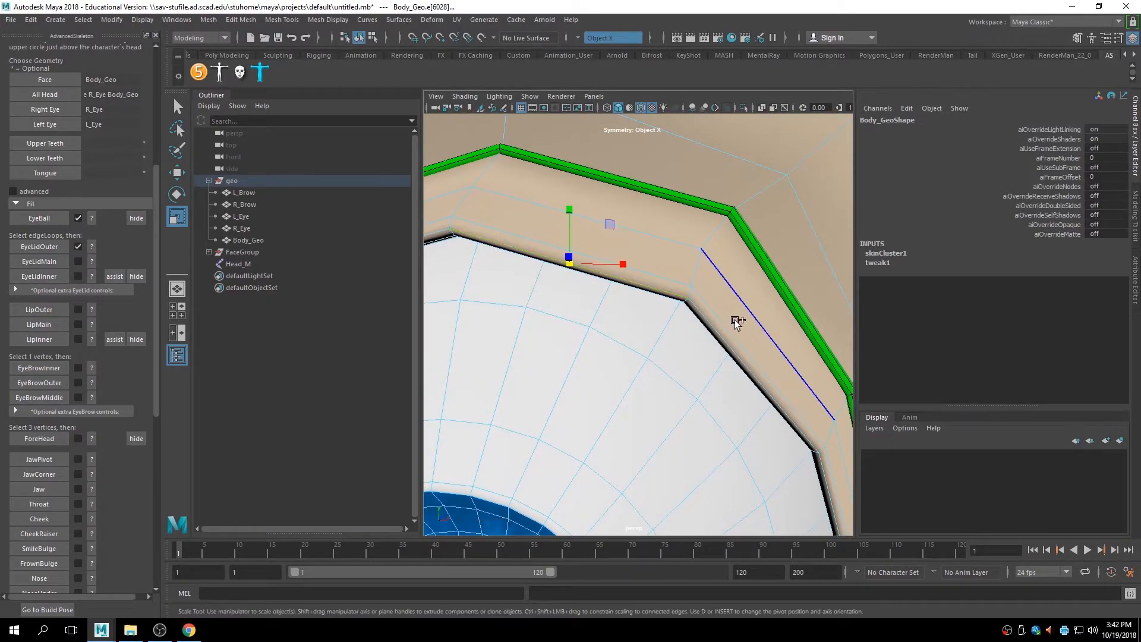
pyautogui.click(725, 332)
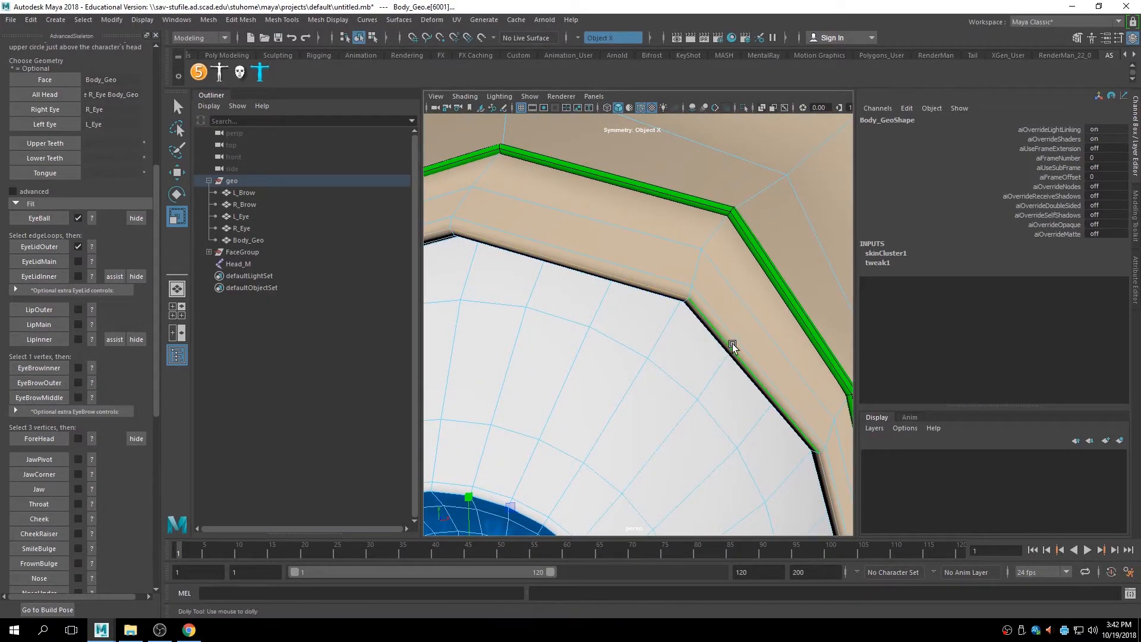
pyautogui.scroll(-5, 732, 343)
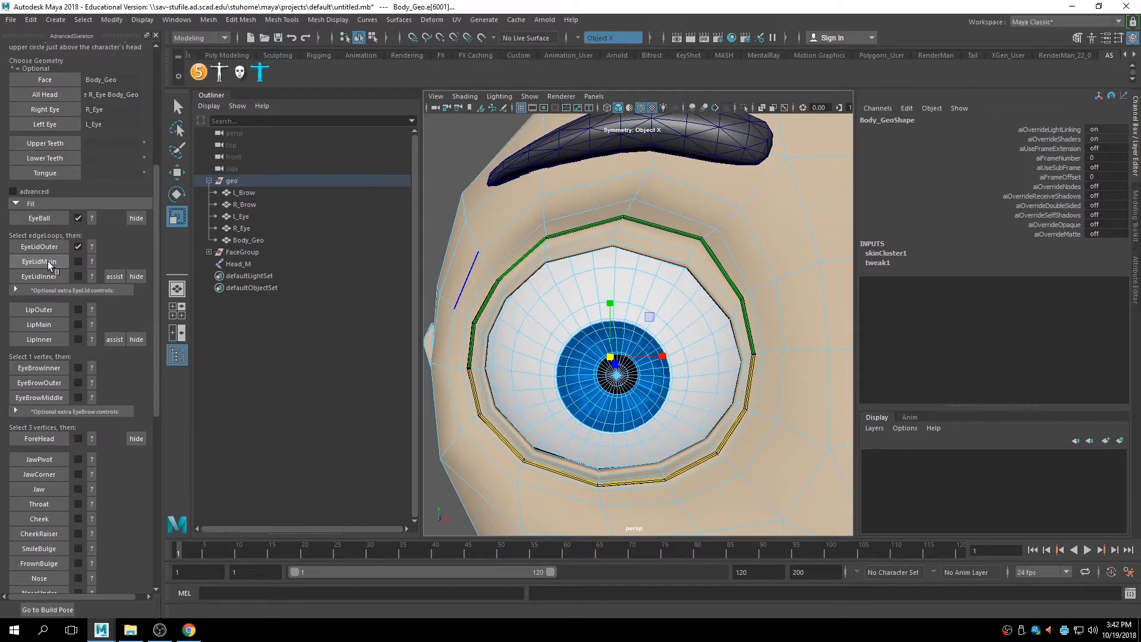
pyautogui.click(39, 262)
# Peel the right eyelids open with the EyeLidInner assist function and switch Body_Geo to edge selection.
pyautogui.keyDown('alt'); pyautogui.moveTo(573, 255); pyautogui.dragTo(503, 252); pyautogui.keyUp('alt')
pyautogui.moveTo(503, 252)
pyautogui.keyDown('alt'); pyautogui.mouseDown(button='right')
pyautogui.moveTo(547, 257)
pyautogui.moveTo(485, 261)
pyautogui.mouseUp(button='right'); pyautogui.keyUp('alt')
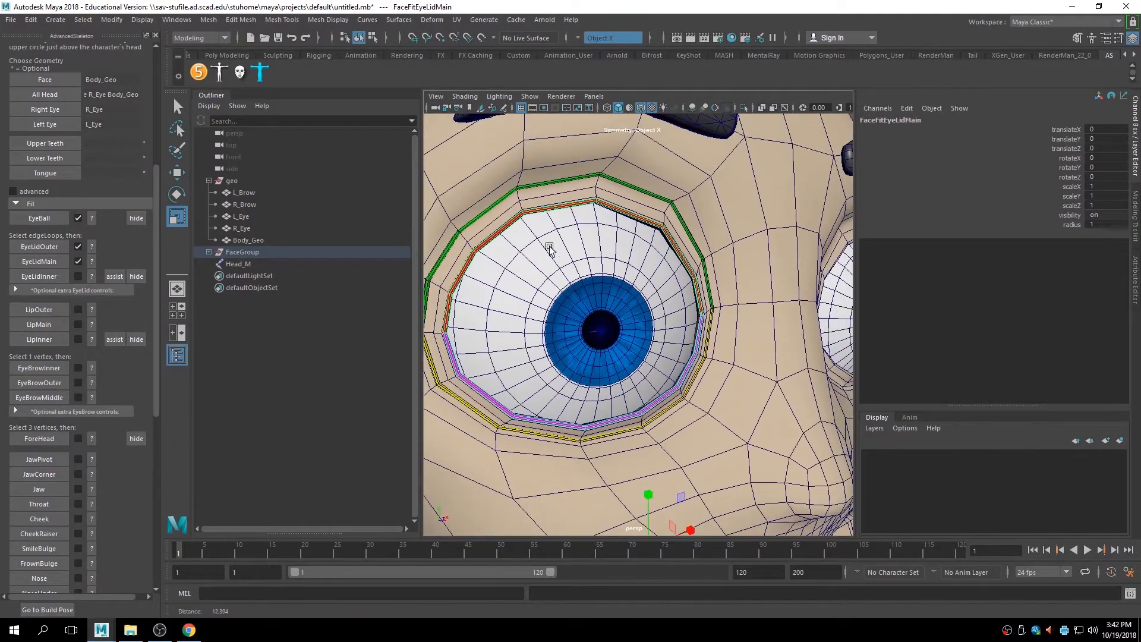
pyautogui.click(115, 276)
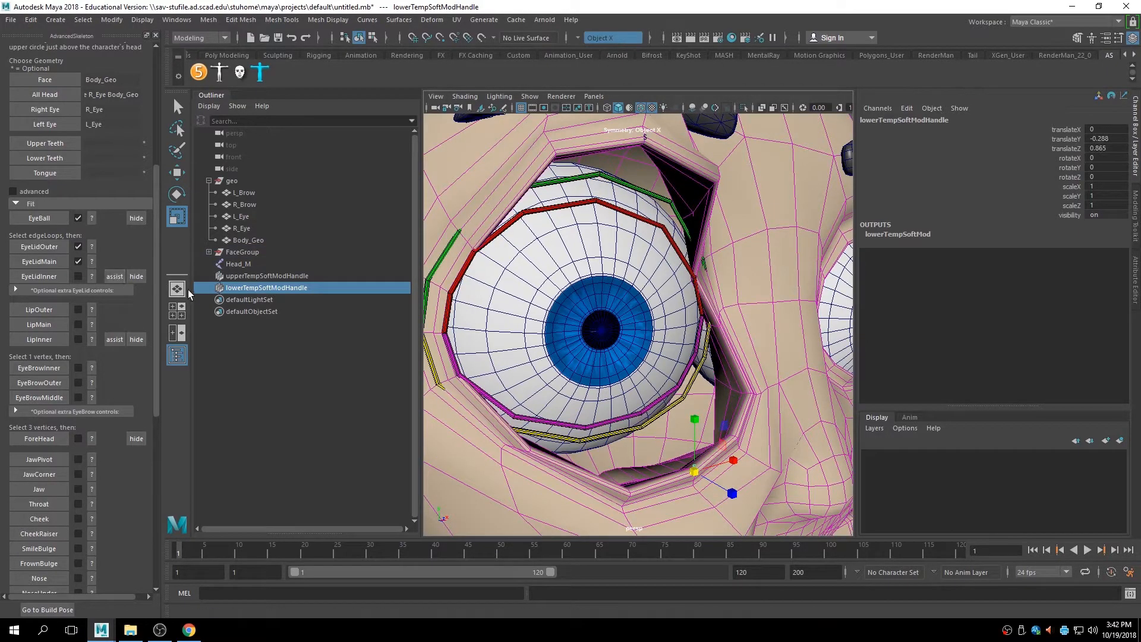
pyautogui.keyDown('alt'); pyautogui.moveTo(601, 268); pyautogui.dragTo(543, 247); pyautogui.keyUp('alt')
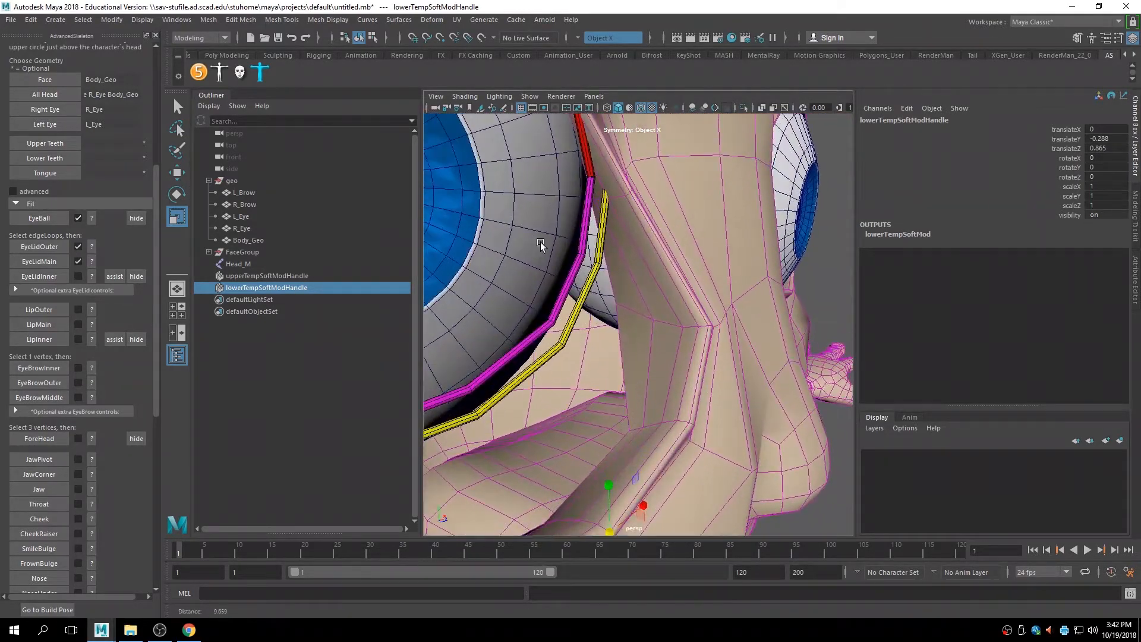
pyautogui.click(667, 302)
pyautogui.moveTo(667, 287); pyautogui.dragTo(662, 259, button='right')
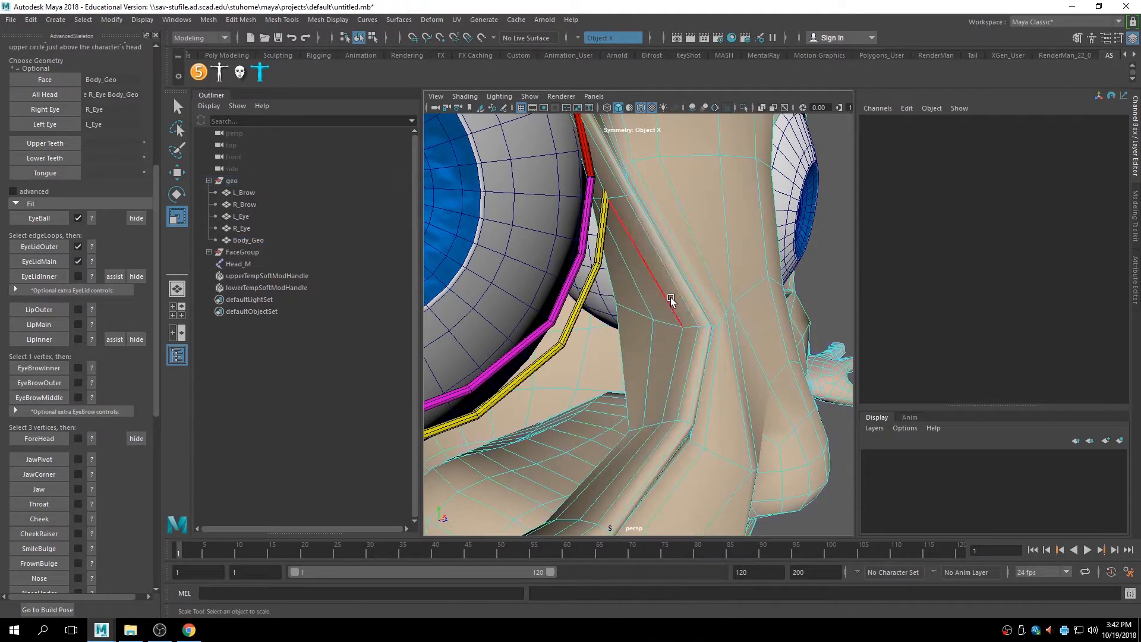
# Select an edge loop on the inside of the peeled-open right eyelid.
pyautogui.click(671, 302)
pyautogui.keyDown('shift'); pyautogui.doubleClick(678, 347); pyautogui.keyUp('shift')
pyautogui.keyDown('alt'); pyautogui.moveTo(716, 305); pyautogui.dragTo(646, 290, button='right'); pyautogui.keyUp('alt')
pyautogui.keyDown('alt'); pyautogui.moveTo(645, 291); pyautogui.dragTo(661, 330); pyautogui.keyUp('alt')
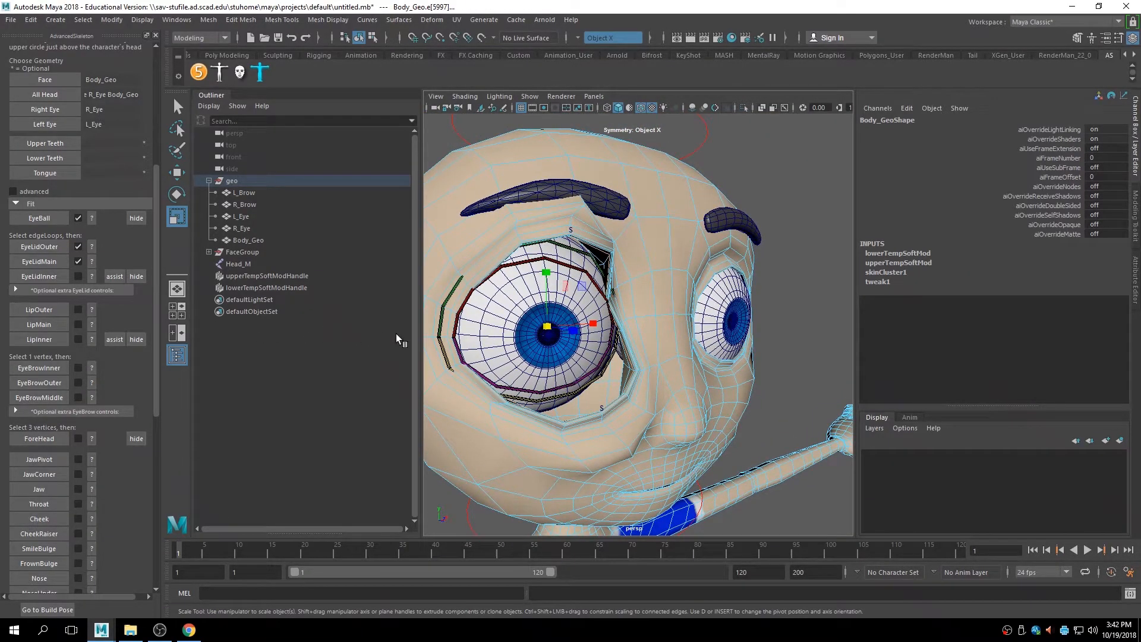
# Select the rear edge loop deep inside the peeled-open right eyelid and open the EyeLidInner placement guide.
pyautogui.keyDown('alt'); pyautogui.moveTo(537, 357); pyautogui.dragTo(466, 298); pyautogui.keyUp('alt')
pyautogui.keyDown('alt'); pyautogui.moveTo(465, 298); pyautogui.dragTo(569, 320, button='right'); pyautogui.keyUp('alt')
pyautogui.press('r')
pyautogui.click(756, 406)
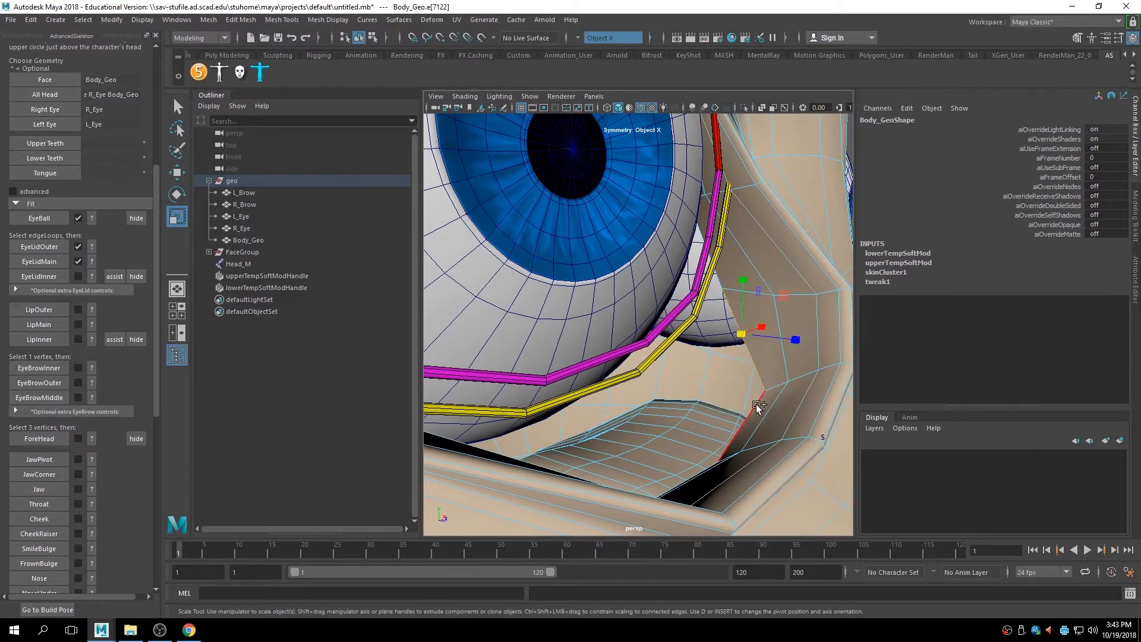
pyautogui.keyDown('alt'); pyautogui.moveTo(742, 317); pyautogui.dragTo(677, 322, button='right'); pyautogui.keyUp('alt')
pyautogui.moveTo(677, 322)
pyautogui.keyDown('alt'); pyautogui.mouseDown()
pyautogui.moveTo(687, 338)
pyautogui.moveTo(678, 334)
pyautogui.mouseUp(); pyautogui.keyUp('alt')
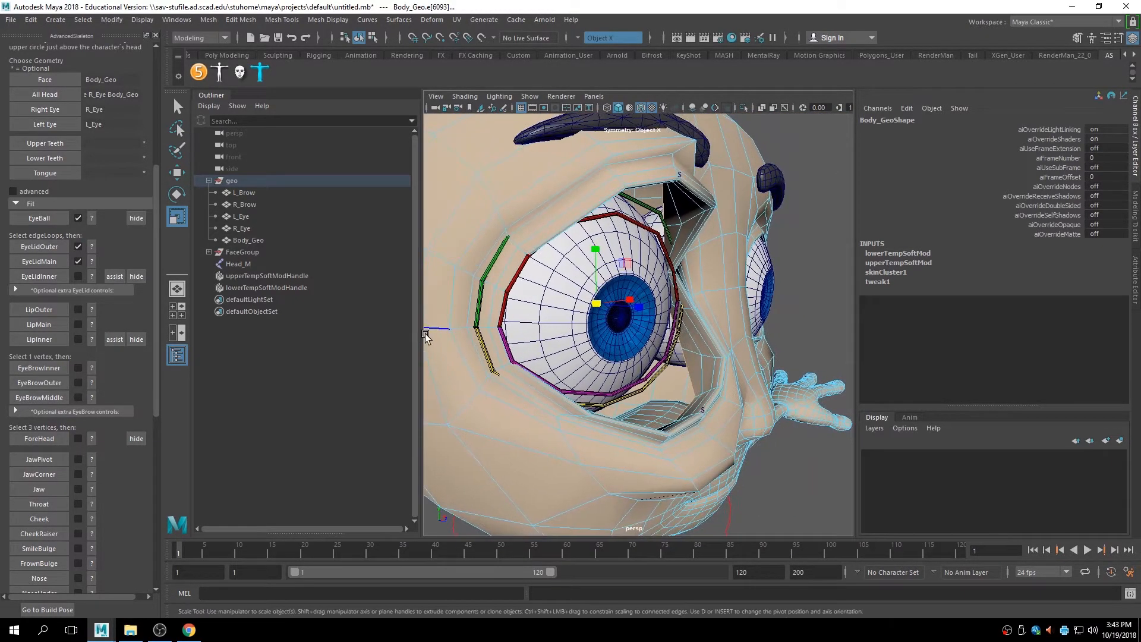
pyautogui.click(92, 274)
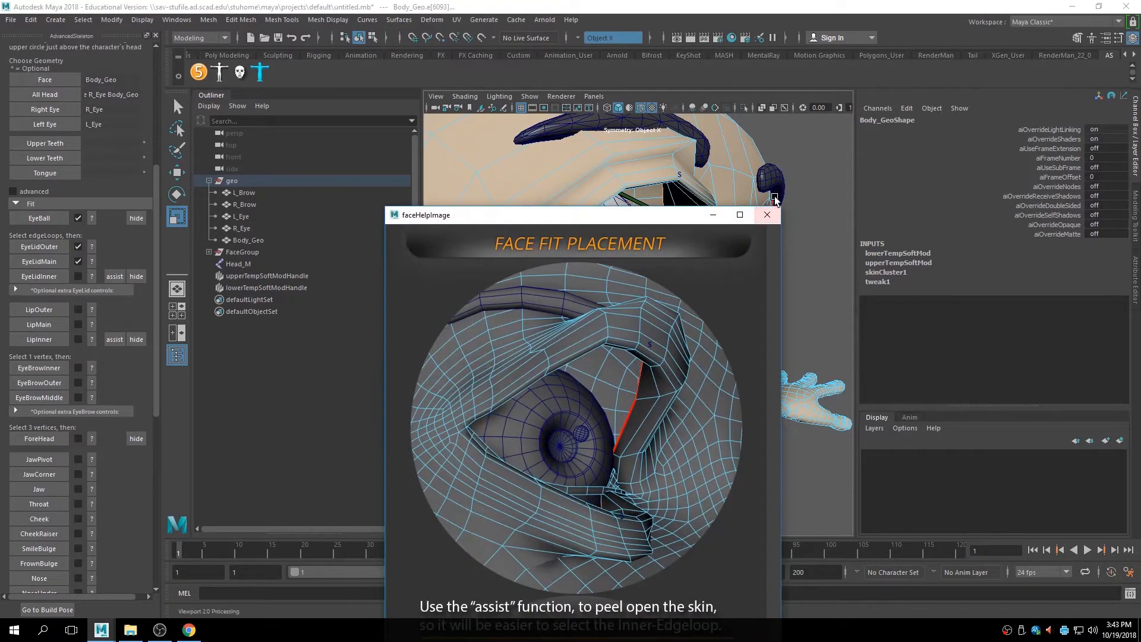
# Close the placement guide and create the EyeLidInner fit from the selected inner eyelid edge loop.
pyautogui.click(761, 216)
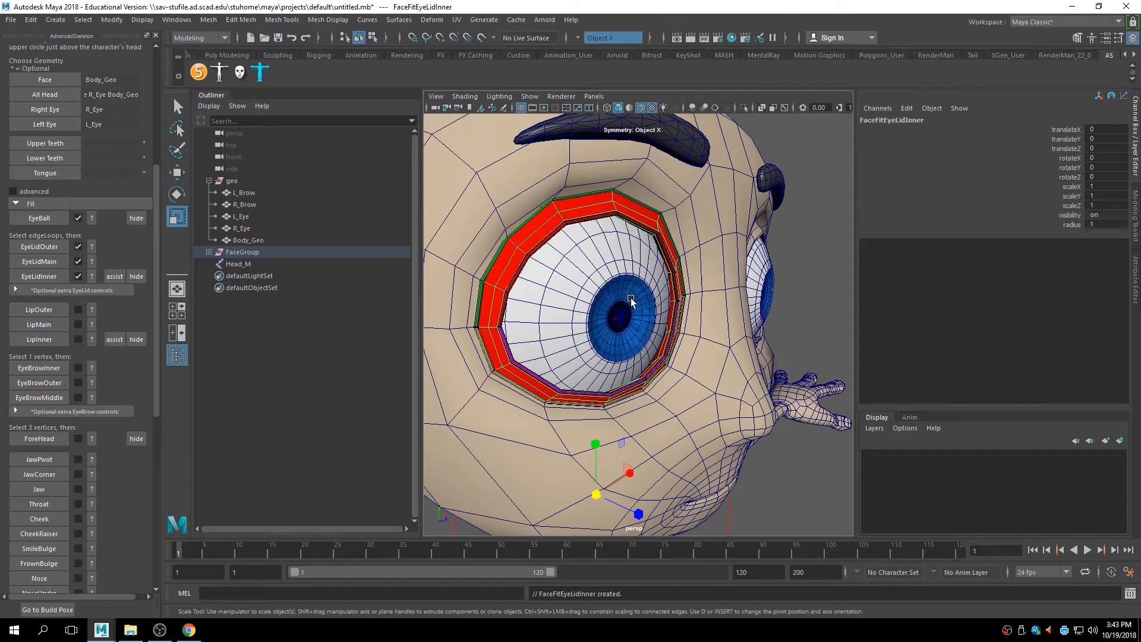
pyautogui.keyDown('alt'); pyautogui.moveTo(831, 305); pyautogui.dragTo(745, 301, button='right'); pyautogui.keyUp('alt')
pyautogui.keyDown('alt'); pyautogui.moveTo(744, 301); pyautogui.dragTo(766, 291); pyautogui.keyUp('alt')
pyautogui.keyDown('alt'); pyautogui.moveTo(766, 291); pyautogui.dragTo(744, 288, button='right'); pyautogui.keyUp('alt')
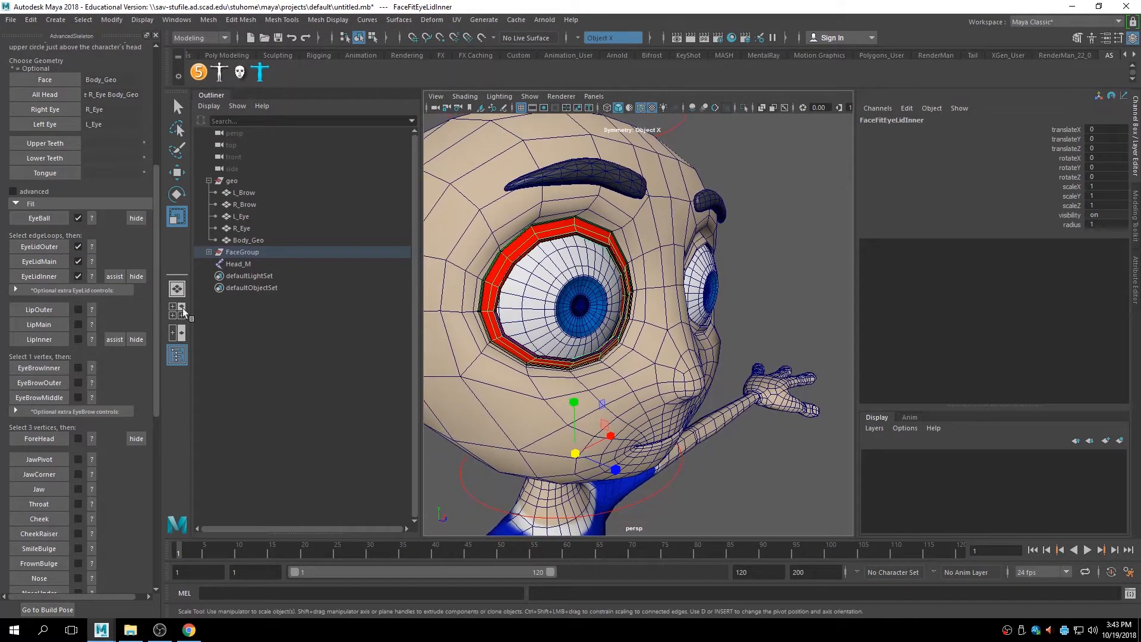
# Consult the LipOuter placement guide, switch Body_Geo to edge selection and select the edge loop around the outside of the lips.
pyautogui.click(92, 310)
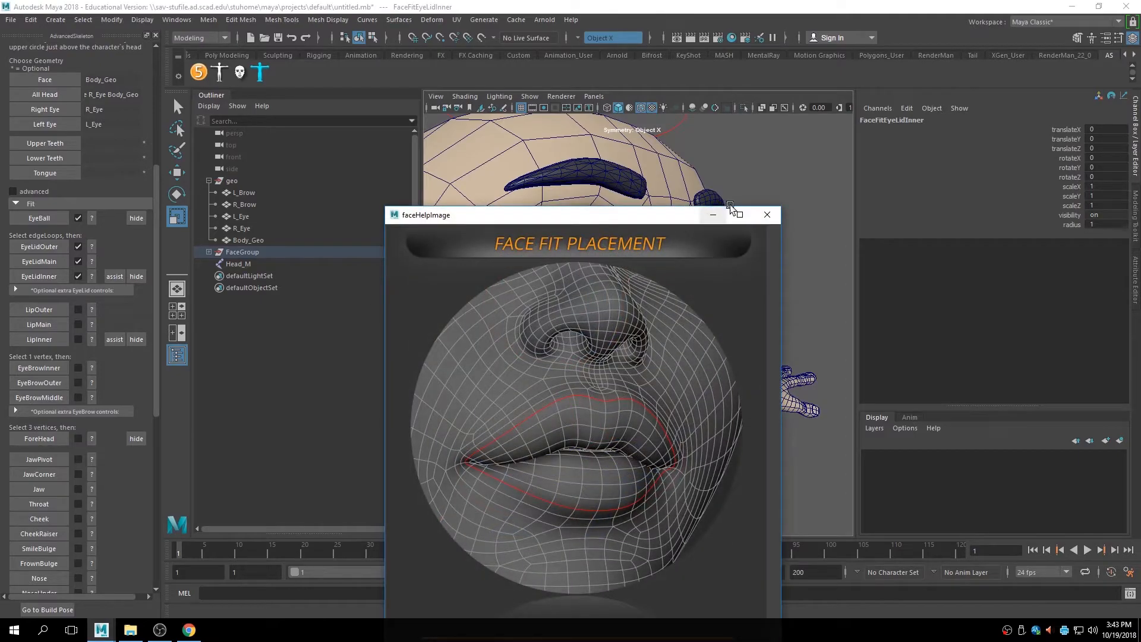
pyautogui.click(773, 220)
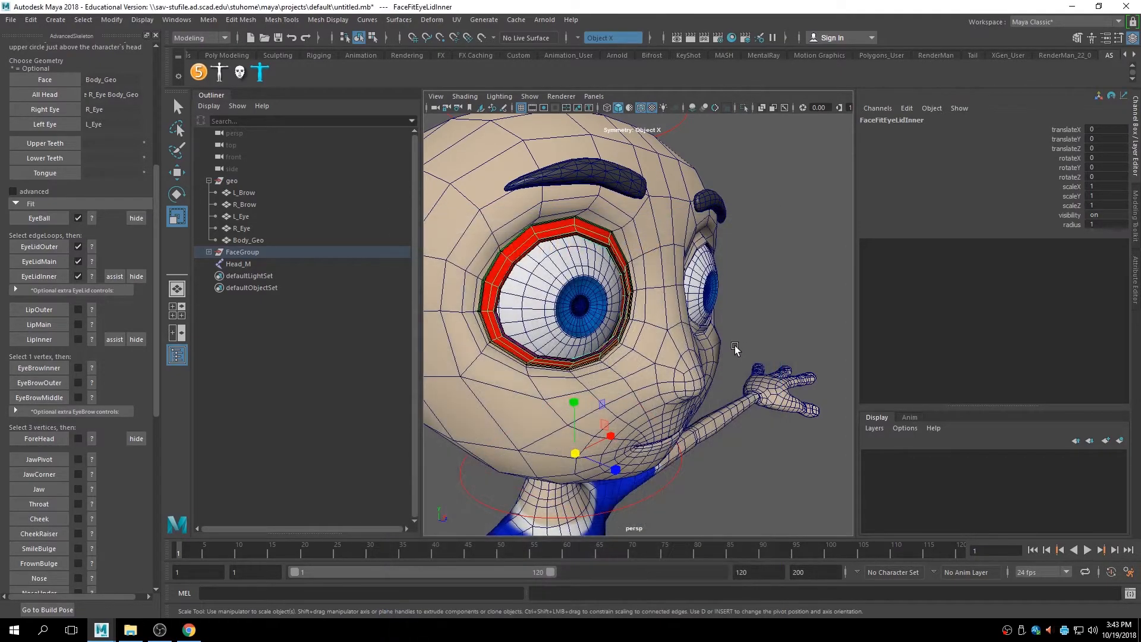
pyautogui.keyDown('alt'); pyautogui.moveTo(737, 348); pyautogui.dragTo(698, 318); pyautogui.keyUp('alt')
pyautogui.keyDown('alt'); pyautogui.moveTo(697, 319); pyautogui.dragTo(738, 304, button='right'); pyautogui.keyUp('alt')
pyautogui.keyDown('alt'); pyautogui.moveTo(738, 304); pyautogui.dragTo(698, 294); pyautogui.keyUp('alt')
pyautogui.keyDown('alt'); pyautogui.moveTo(697, 291); pyautogui.dragTo(731, 310, button='middle'); pyautogui.keyUp('alt')
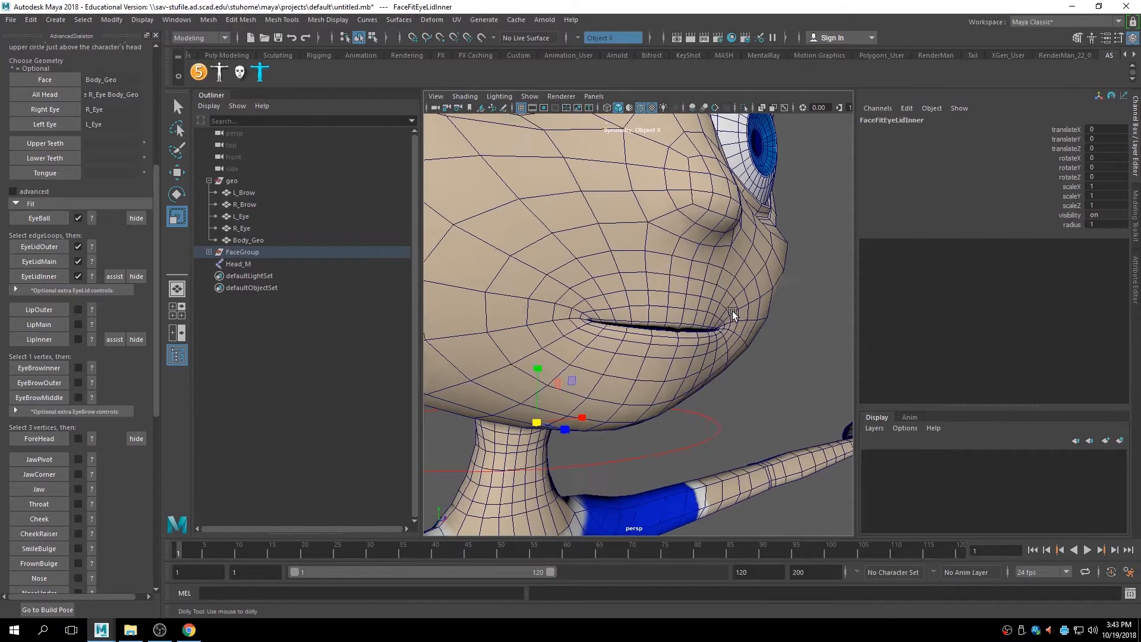
pyautogui.keyDown('alt'); pyautogui.moveTo(731, 310); pyautogui.dragTo(764, 320, button='right'); pyautogui.keyUp('alt')
pyautogui.keyDown('alt'); pyautogui.moveTo(765, 320); pyautogui.dragTo(732, 312); pyautogui.keyUp('alt')
pyautogui.keyDown('alt'); pyautogui.moveTo(732, 312); pyautogui.dragTo(743, 312, button='middle'); pyautogui.keyUp('alt')
pyautogui.moveTo(617, 287); pyautogui.dragTo(629, 252, button='right')
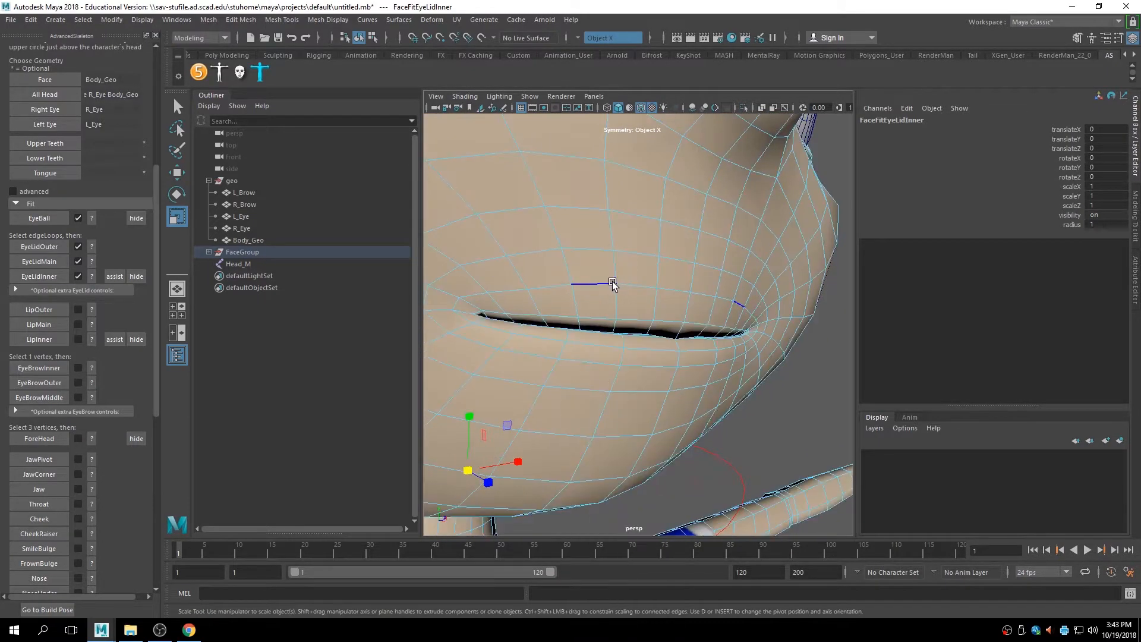
pyautogui.click(612, 282)
pyautogui.doubleClick(556, 287)
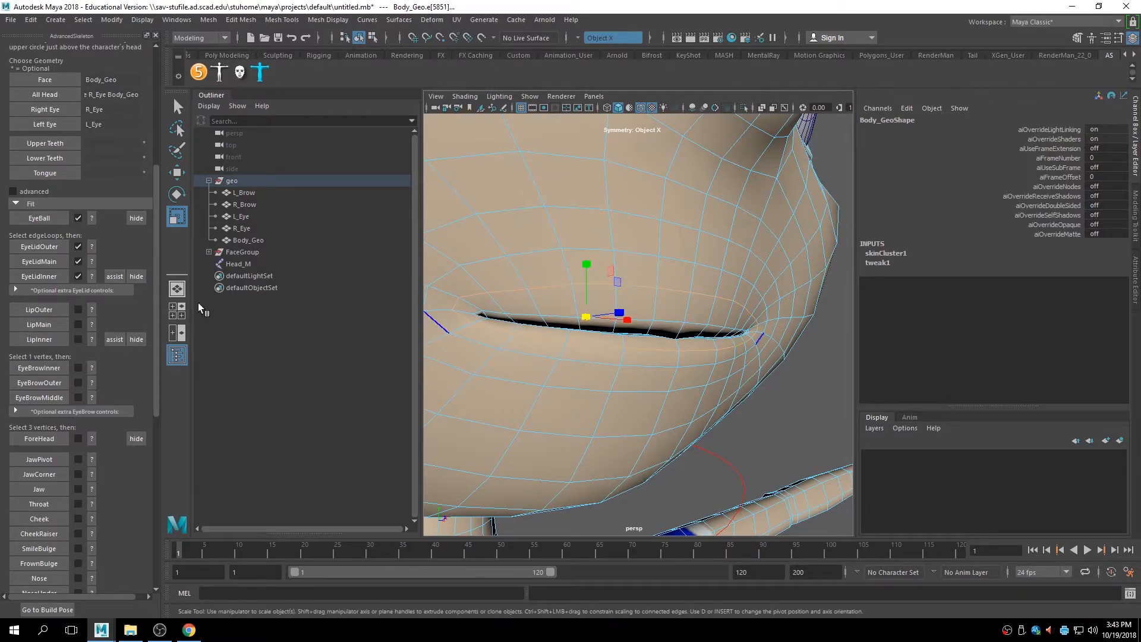
# Recheck the LipOuter placement guide and create the LipOuter fit from the selected edge loop.
pyautogui.click(92, 310)
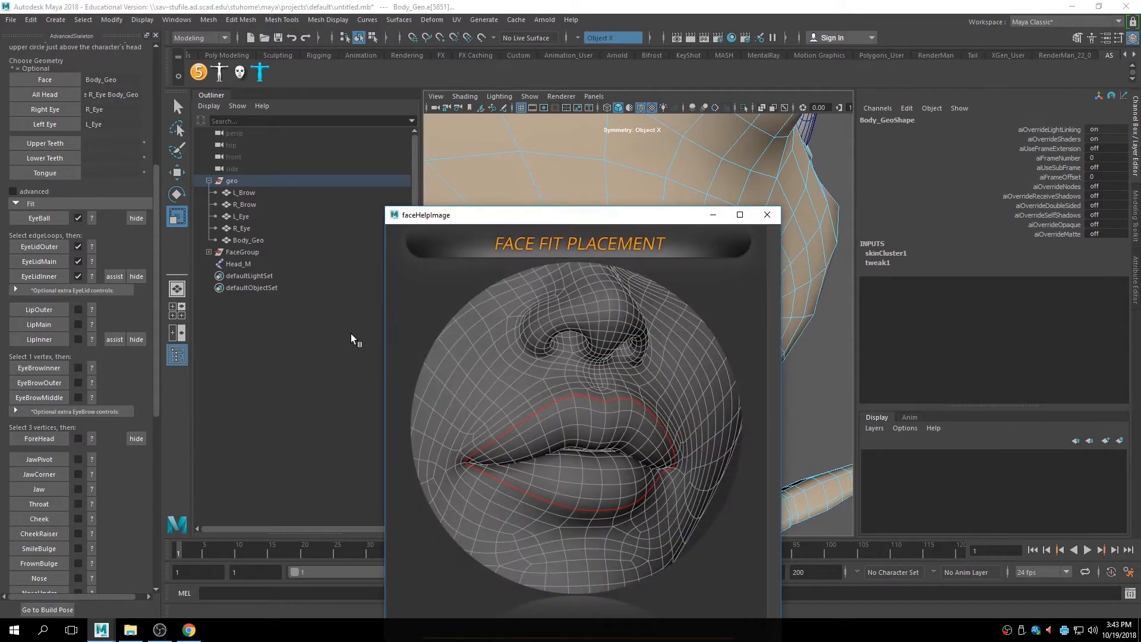
pyautogui.click(768, 214)
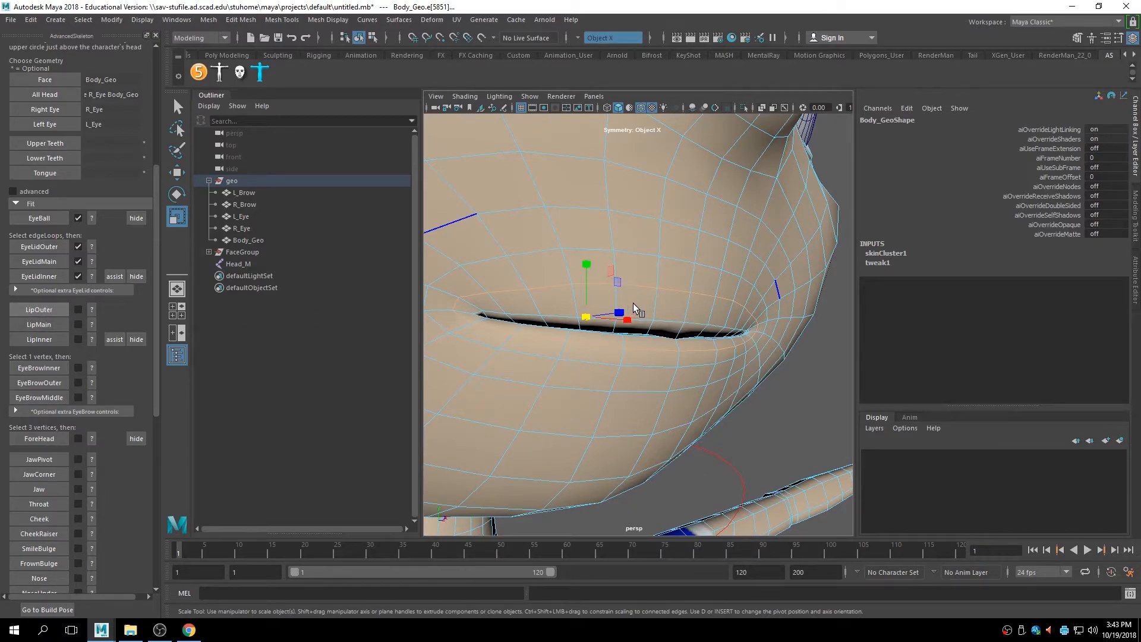
pyautogui.click(39, 309)
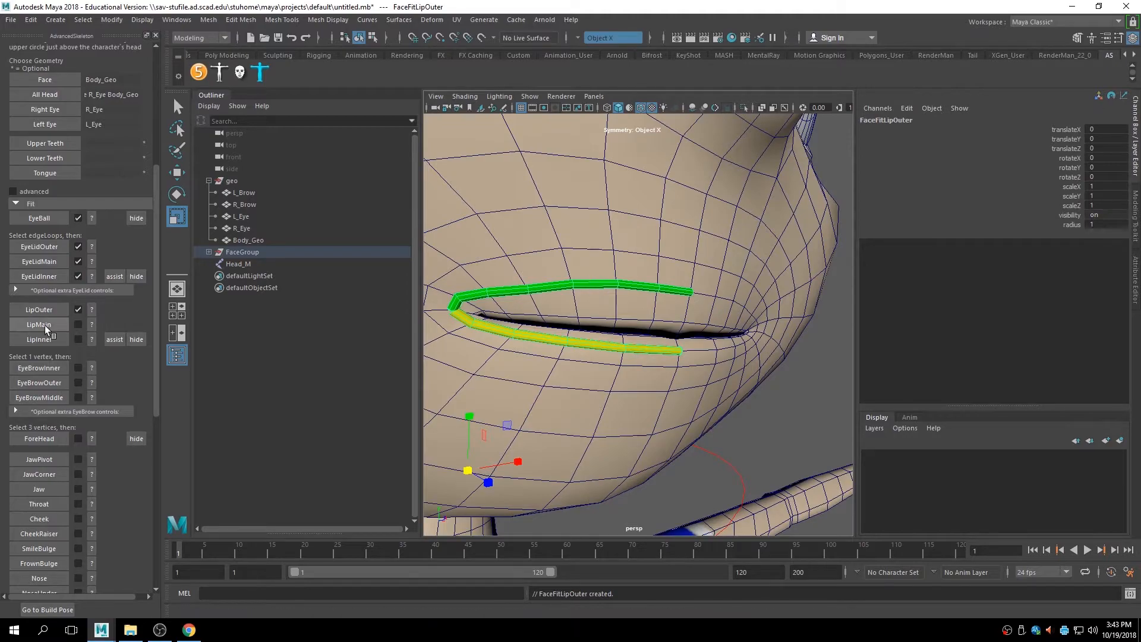
# Consult the LipMain placement guide and switch Body_Geo to edge selection at the mouth opening.
pyautogui.click(64, 321)
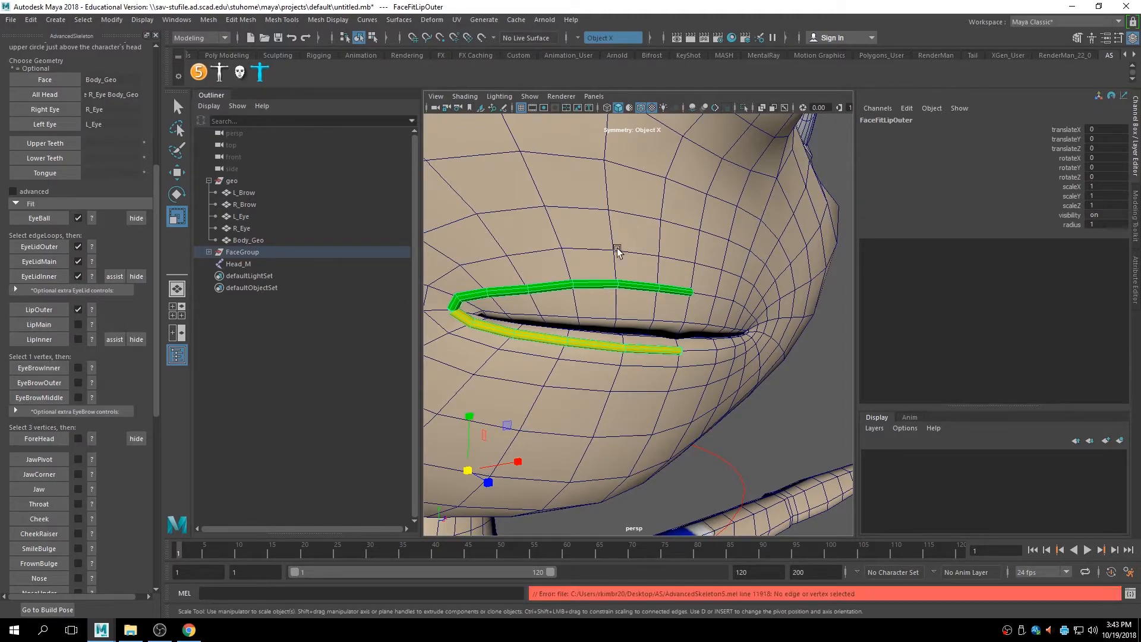
pyautogui.click(92, 325)
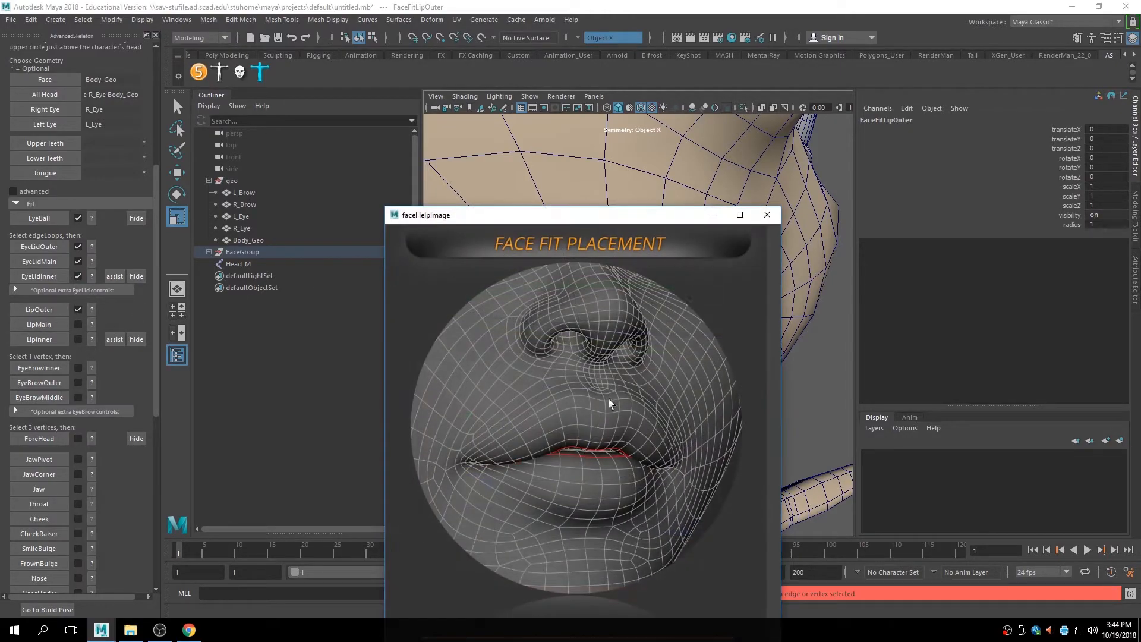
pyautogui.click(766, 215)
pyautogui.scroll(5, 704, 303)
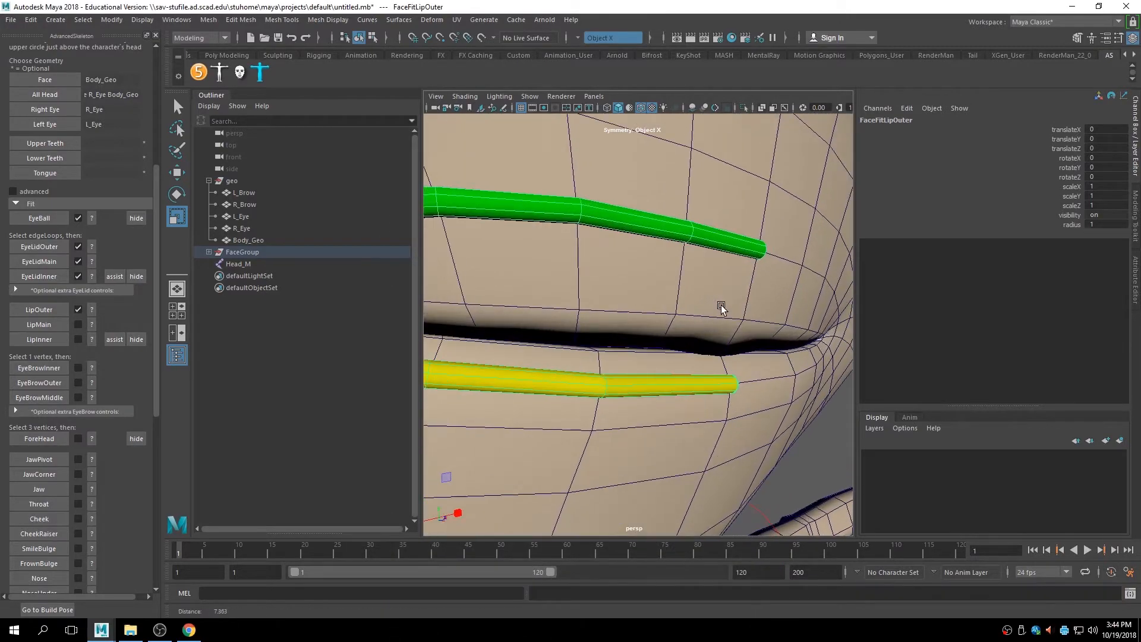
pyautogui.keyDown('alt'); pyautogui.moveTo(713, 306); pyautogui.dragTo(779, 306, button='middle'); pyautogui.keyUp('alt')
pyautogui.moveTo(630, 319); pyautogui.dragTo(640, 250, button='right')
# Select the edge loop along the lips' rim at the mouth opening and create the LipMain fit.
pyautogui.click(633, 306)
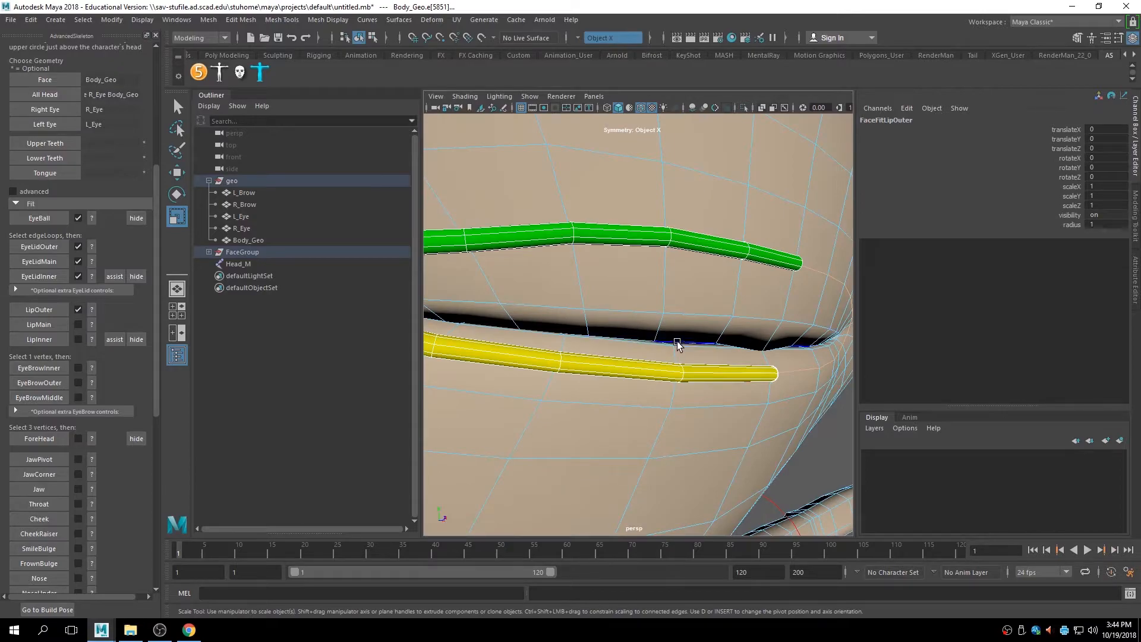
pyautogui.keyDown('alt'); pyautogui.moveTo(667, 333); pyautogui.dragTo(663, 343); pyautogui.keyUp('alt')
pyautogui.scroll(3, 666, 343)
pyautogui.click(599, 383)
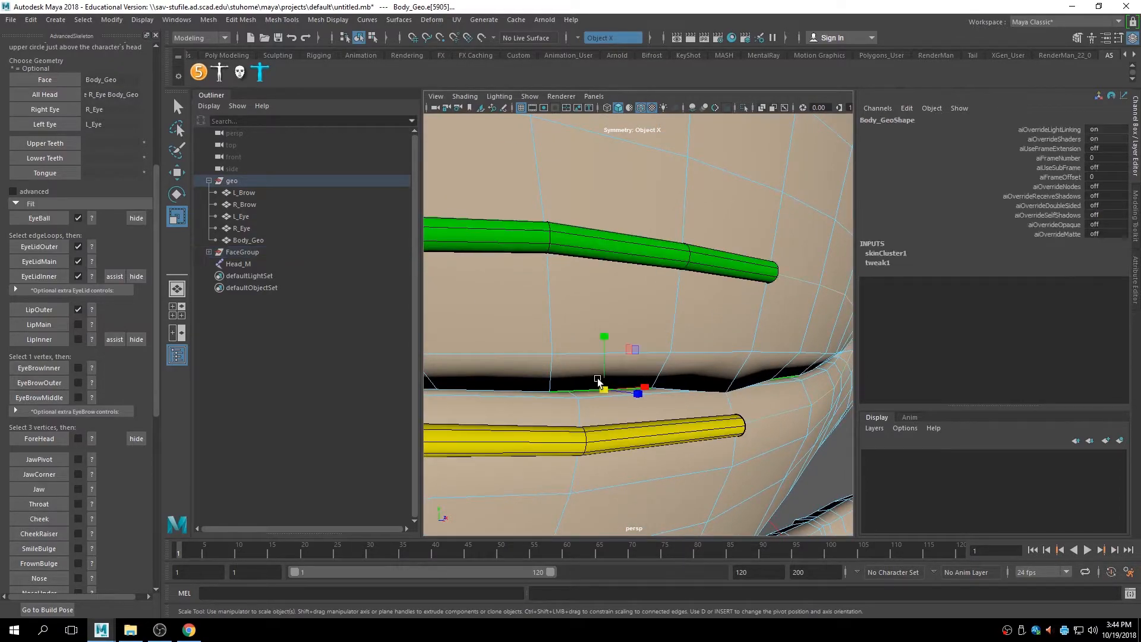
pyautogui.click(527, 391)
pyautogui.scroll(-4, 720, 310)
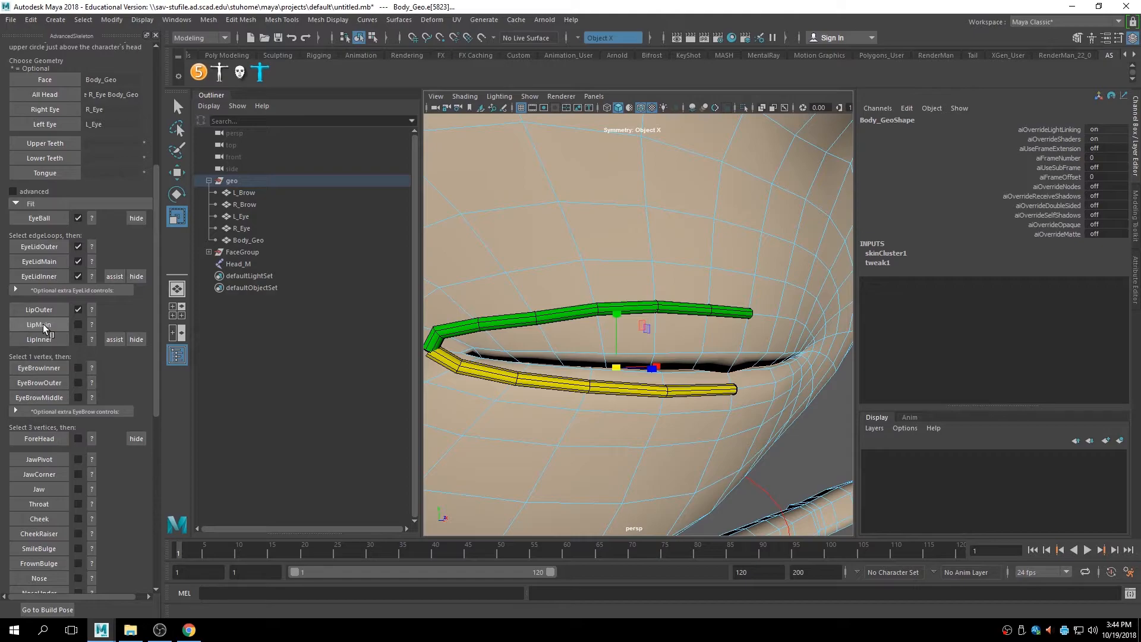
pyautogui.click(43, 323)
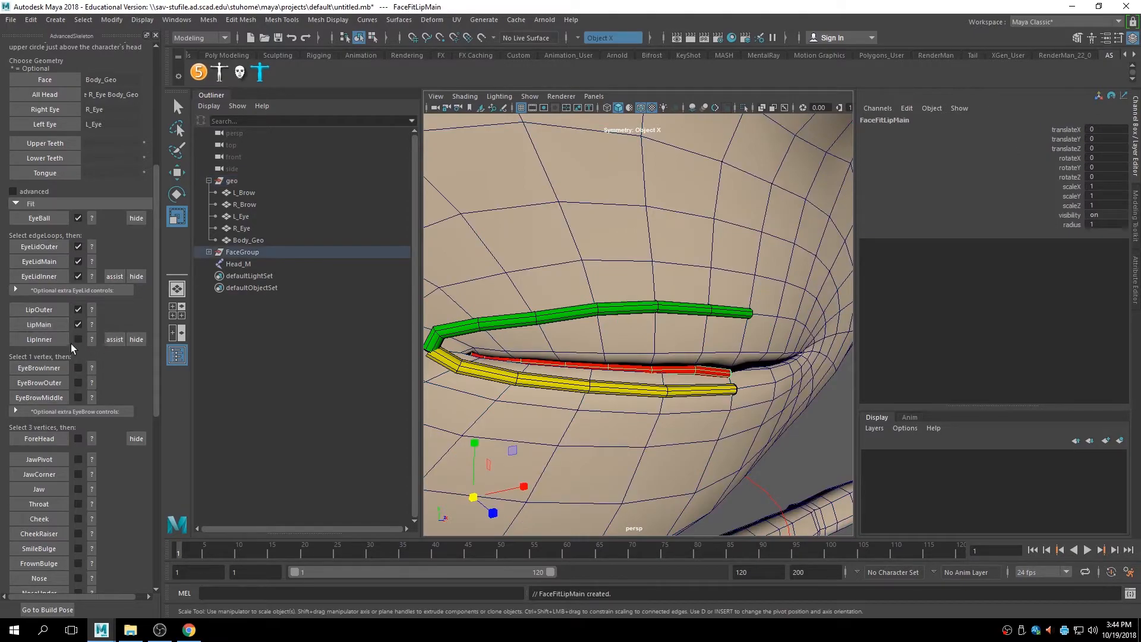
# Consult the LipInner placement guide and peel the lips open with the LipInner assist function.
pyautogui.click(92, 340)
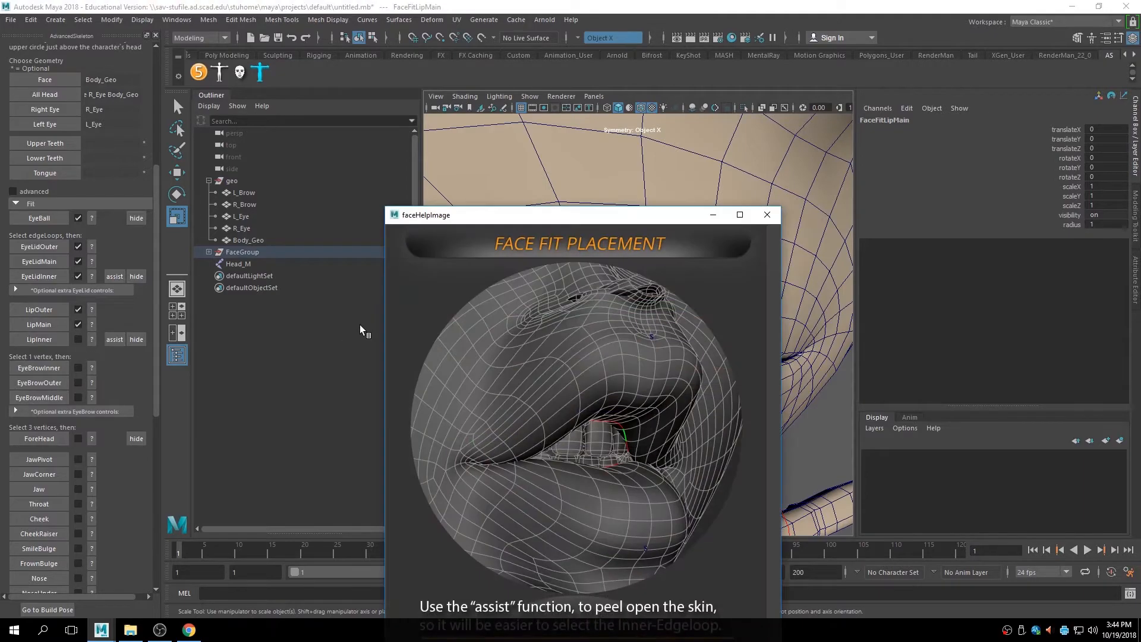
pyautogui.click(766, 215)
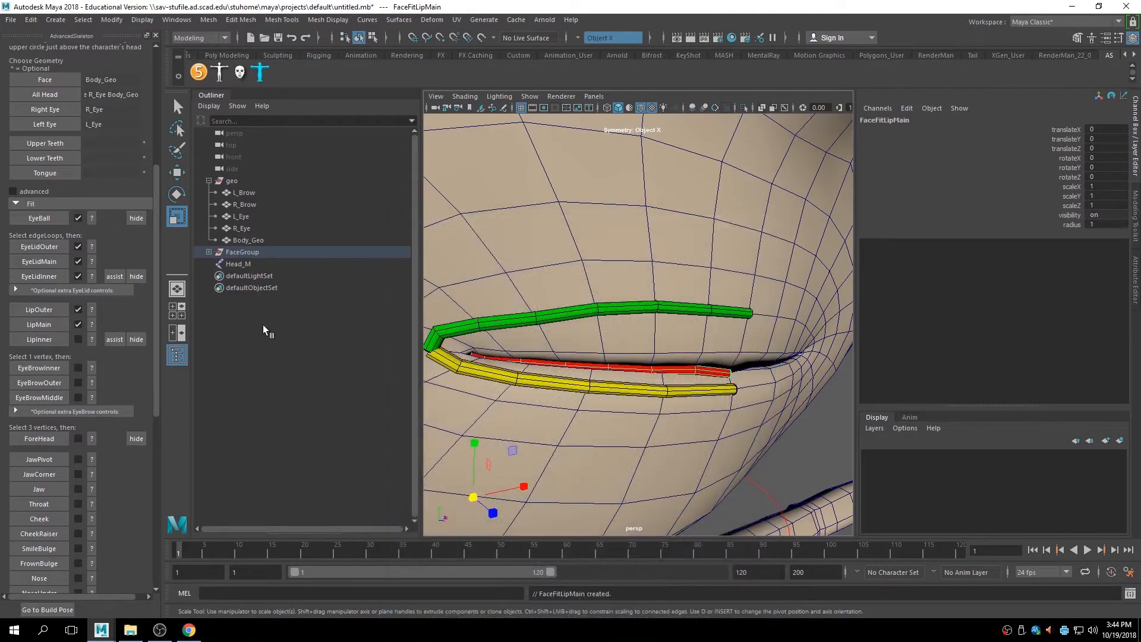
pyautogui.click(114, 339)
pyautogui.scroll(-2, 479, 347)
pyautogui.keyDown('alt'); pyautogui.moveTo(478, 347); pyautogui.dragTo(734, 380); pyautogui.keyUp('alt')
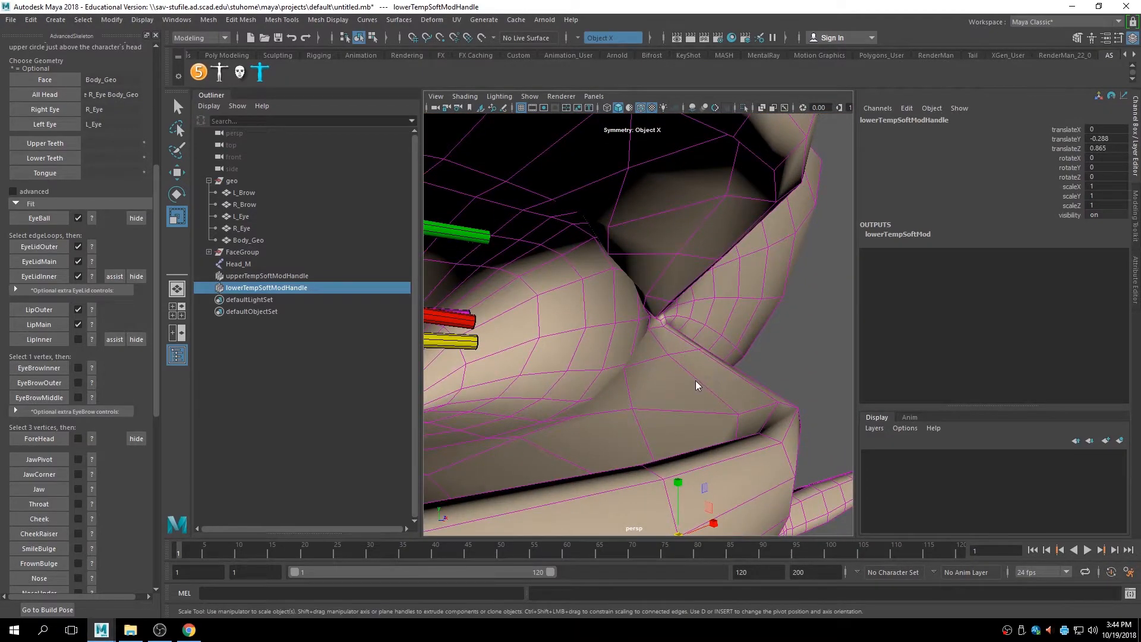
# Select the edge loop inside the peeled-open mouth and create the LipInner fit.
pyautogui.moveTo(693, 300); pyautogui.dragTo(693, 253, button='right')
pyautogui.click(693, 374)
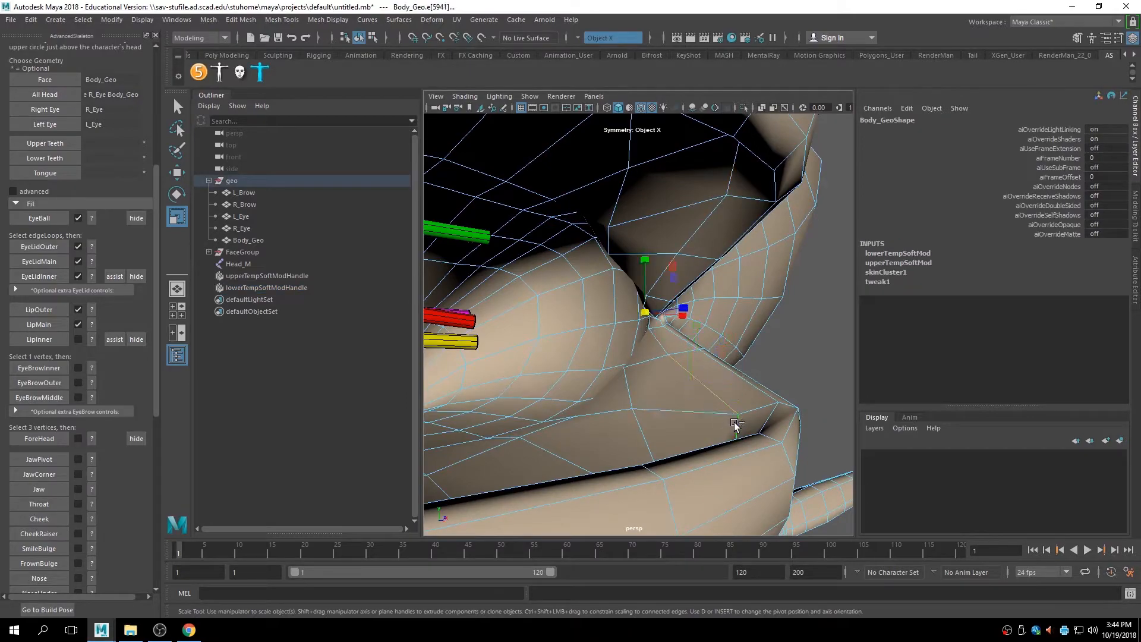
pyautogui.keyDown('alt'); pyautogui.moveTo(718, 344); pyautogui.dragTo(683, 356); pyautogui.keyUp('alt')
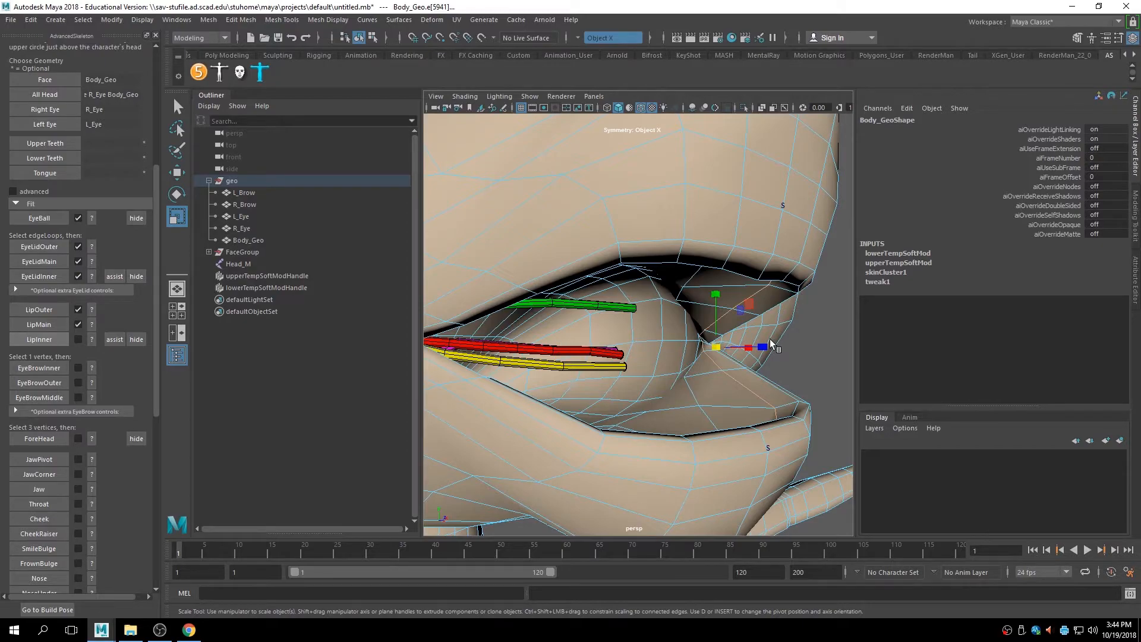
pyautogui.scroll(-5, 769, 342)
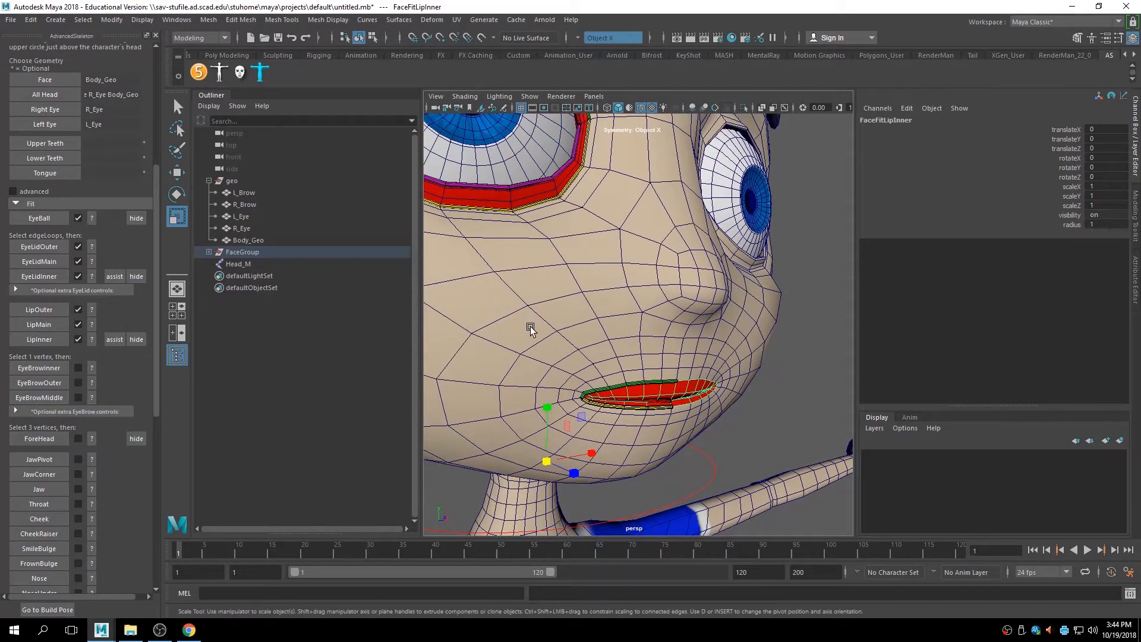
# Examine the ForeHead placement guide for the three vertices it requires.
pyautogui.moveTo(155, 316); pyautogui.dragTo(172, 428)
pyautogui.scroll(-5, 586, 343)
pyautogui.keyDown('alt'); pyautogui.moveTo(585, 344); pyautogui.dragTo(479, 316); pyautogui.keyUp('alt')
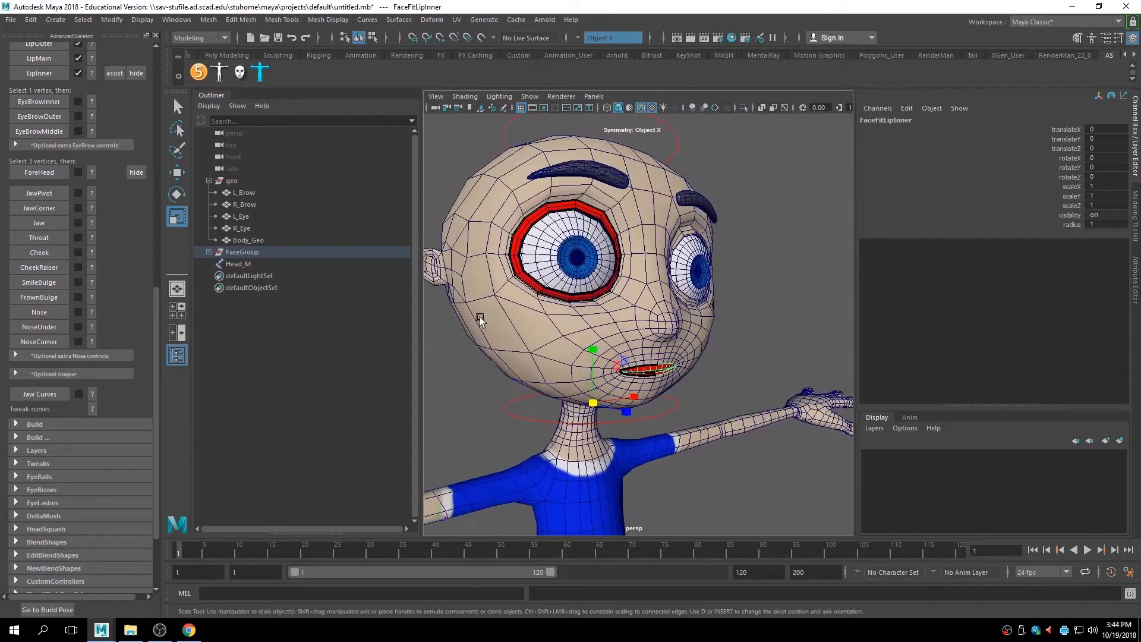
pyautogui.click(92, 172)
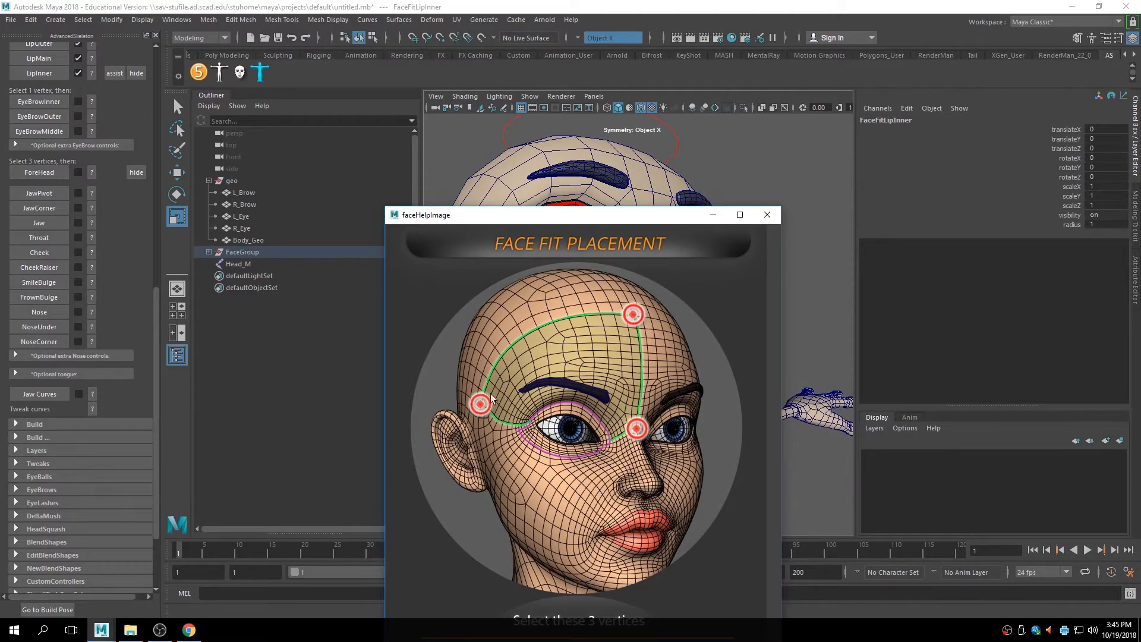
pyautogui.click(764, 215)
# Switch Body_Geo to vertex selection and select the centre-line vertex between the eyes.
pyautogui.scroll(5, 671, 285)
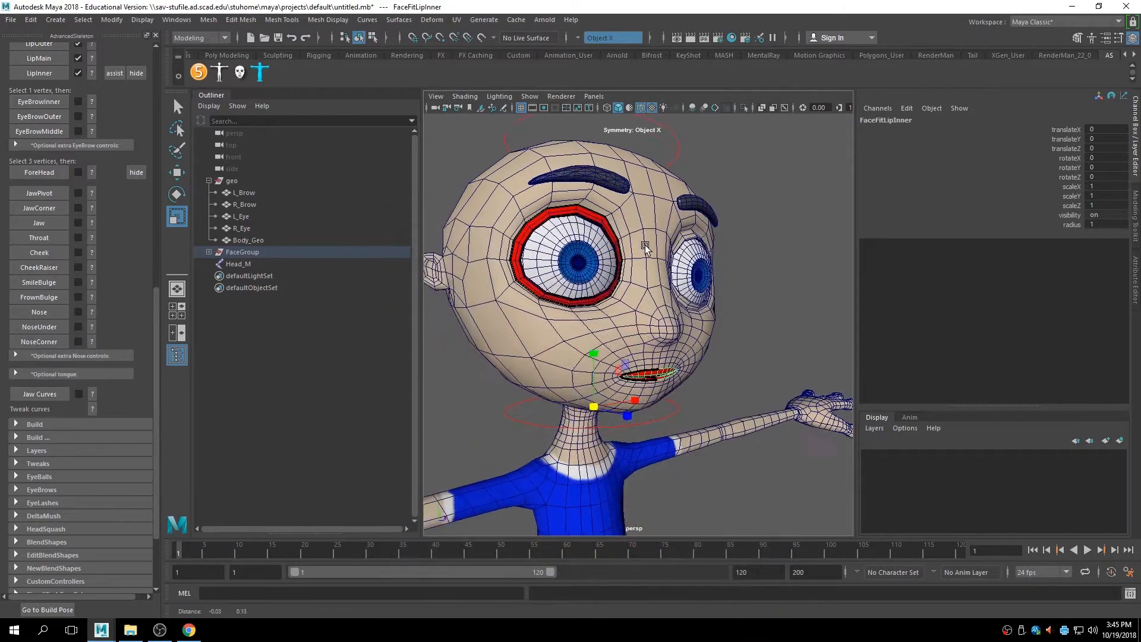
pyautogui.scroll(8, 671, 285)
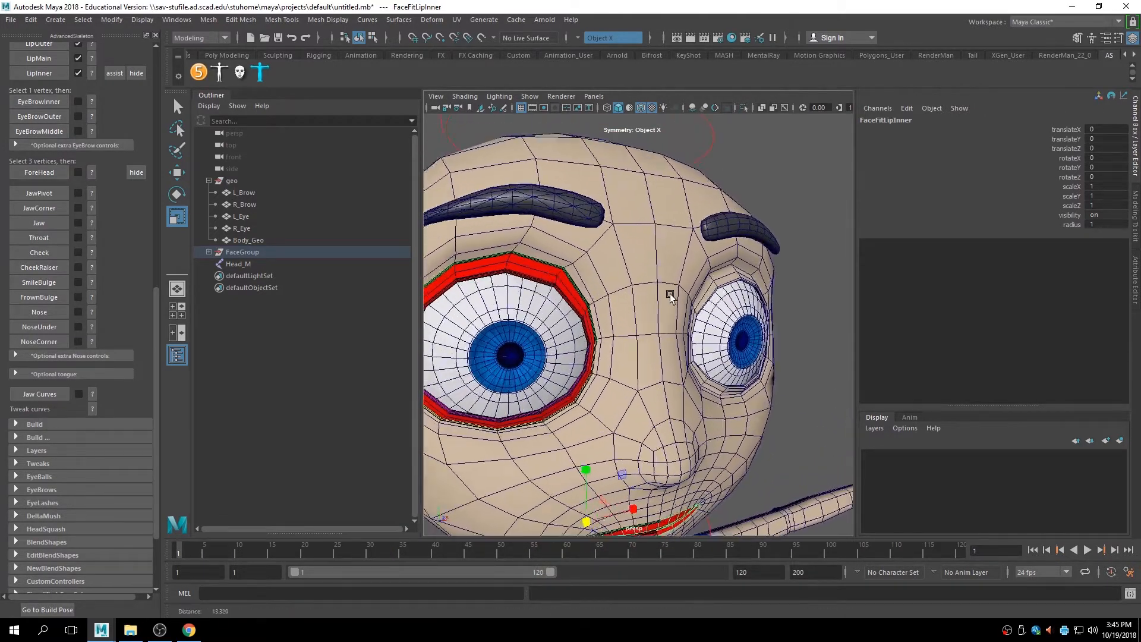
pyautogui.keyDown('alt'); pyautogui.moveTo(542, 359); pyautogui.dragTo(567, 372); pyautogui.keyUp('alt')
pyautogui.moveTo(669, 356); pyautogui.dragTo(597, 304, button='right')
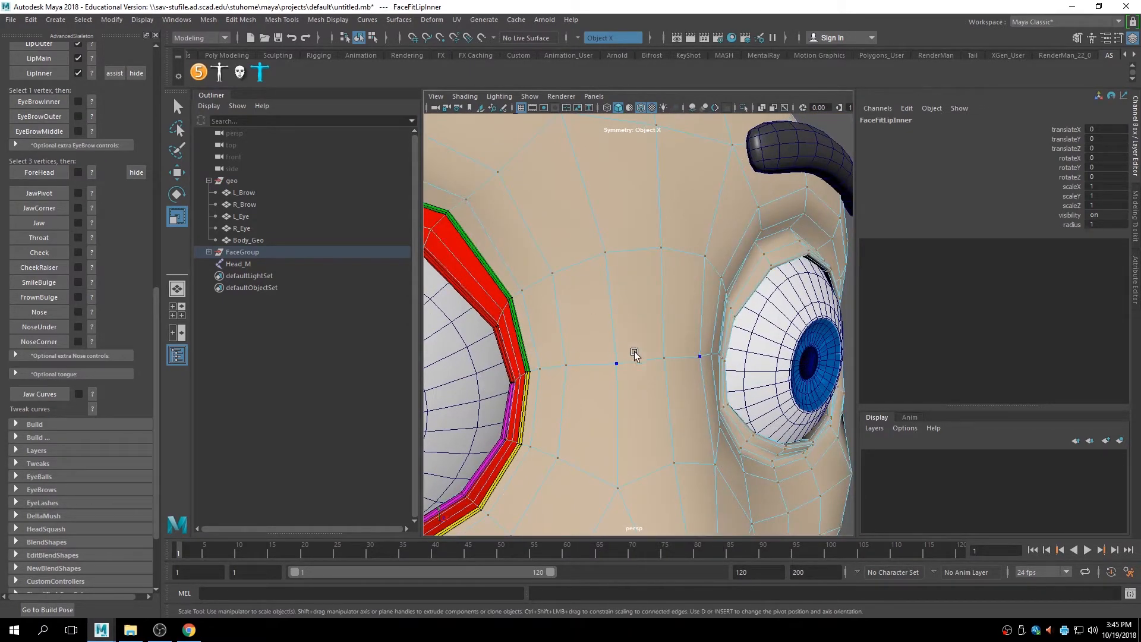
pyautogui.click(660, 355)
# Add the centre-line vertex high on the forehead, above the eyebrows, to the selection.
pyautogui.keyDown('alt'); pyautogui.moveTo(616, 295); pyautogui.dragTo(621, 322); pyautogui.keyUp('alt')
pyautogui.keyDown('alt'); pyautogui.moveTo(622, 322); pyautogui.dragTo(585, 314, button='right'); pyautogui.keyUp('alt')
pyautogui.keyDown('alt'); pyautogui.moveTo(584, 314); pyautogui.dragTo(593, 312); pyautogui.keyUp('alt')
pyautogui.keyDown('alt'); pyautogui.moveTo(593, 312); pyautogui.dragTo(618, 325, button='middle'); pyautogui.keyUp('alt')
pyautogui.keyDown('shift'); pyautogui.click(707, 269); pyautogui.keyUp('shift')
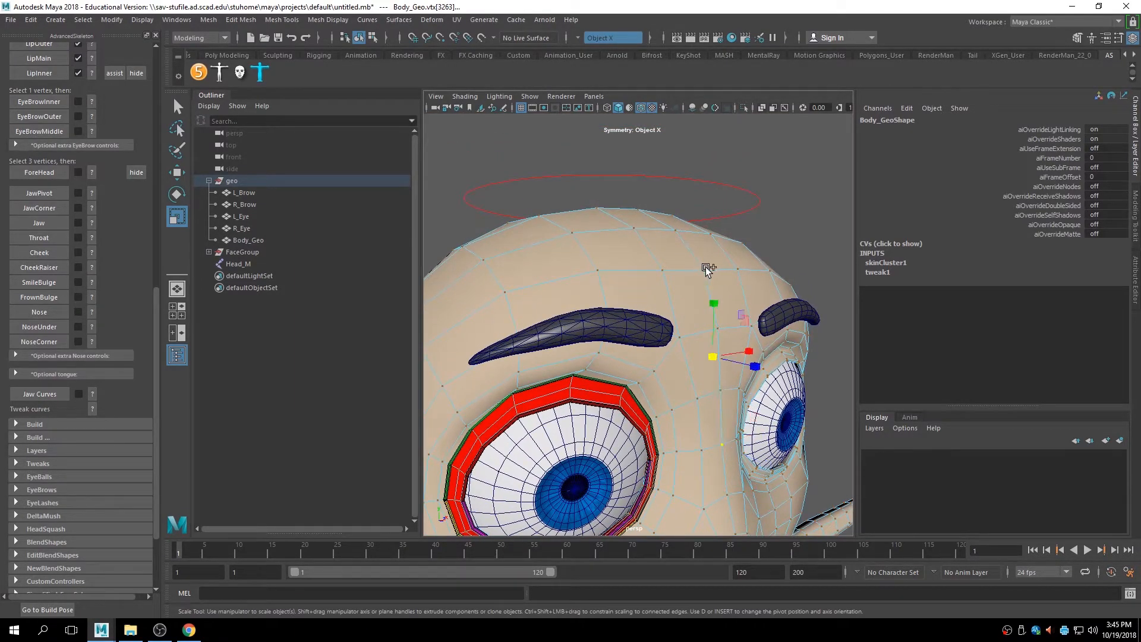
pyautogui.keyDown('alt'); pyautogui.moveTo(612, 371); pyautogui.dragTo(619, 332, button='middle'); pyautogui.keyUp('alt')
pyautogui.moveTo(620, 332)
pyautogui.keyDown('alt'); pyautogui.mouseDown()
pyautogui.moveTo(634, 325)
pyautogui.moveTo(622, 323)
pyautogui.mouseUp(); pyautogui.keyUp('alt')
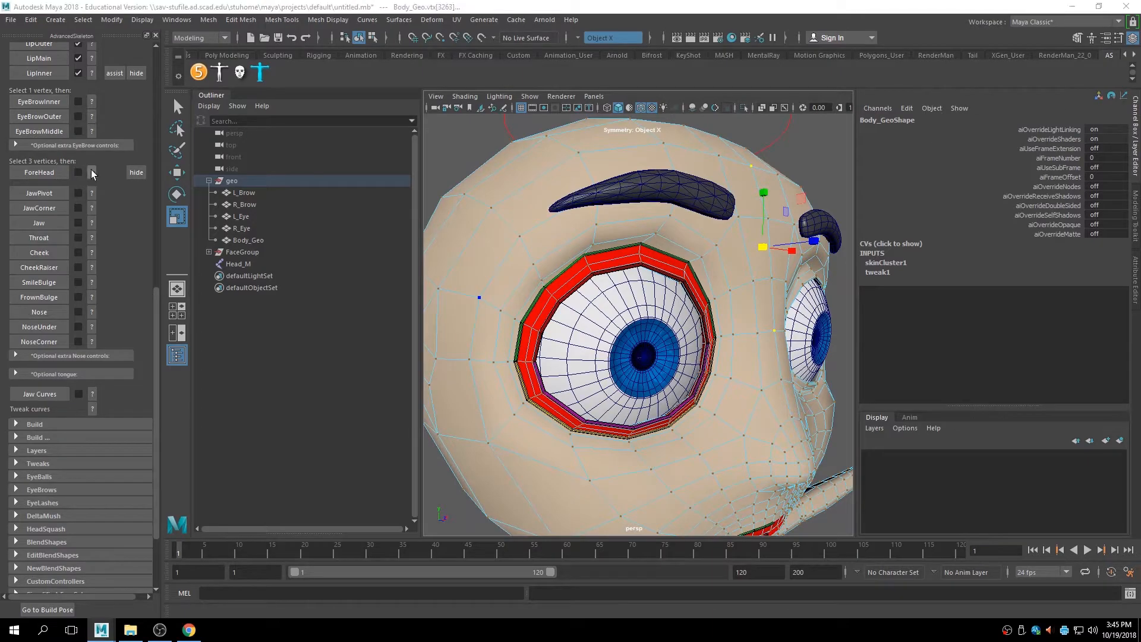
# Recheck the ForeHead placement guide and add a vertex on the right temple, beside the right eye, to the selection.
pyautogui.click(92, 172)
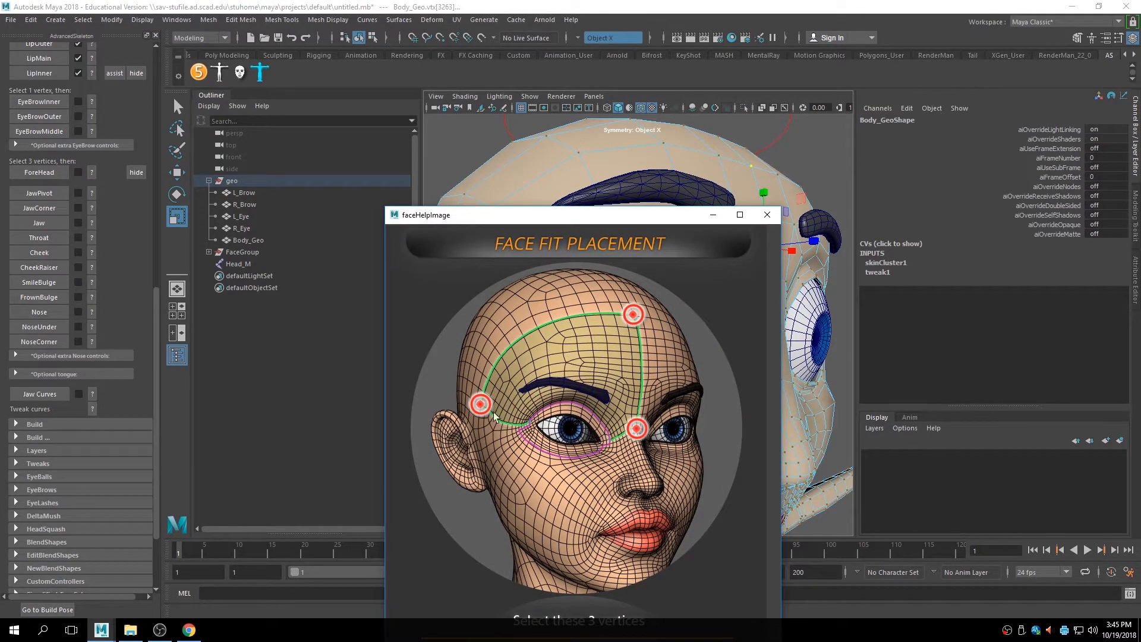
pyautogui.click(766, 214)
pyautogui.keyDown('alt'); pyautogui.moveTo(557, 262); pyautogui.dragTo(565, 291); pyautogui.keyUp('alt')
pyautogui.keyDown('alt'); pyautogui.moveTo(565, 291); pyautogui.dragTo(588, 297, button='right'); pyautogui.keyUp('alt')
pyautogui.keyDown('alt'); pyautogui.moveTo(589, 297); pyautogui.dragTo(596, 297); pyautogui.keyUp('alt')
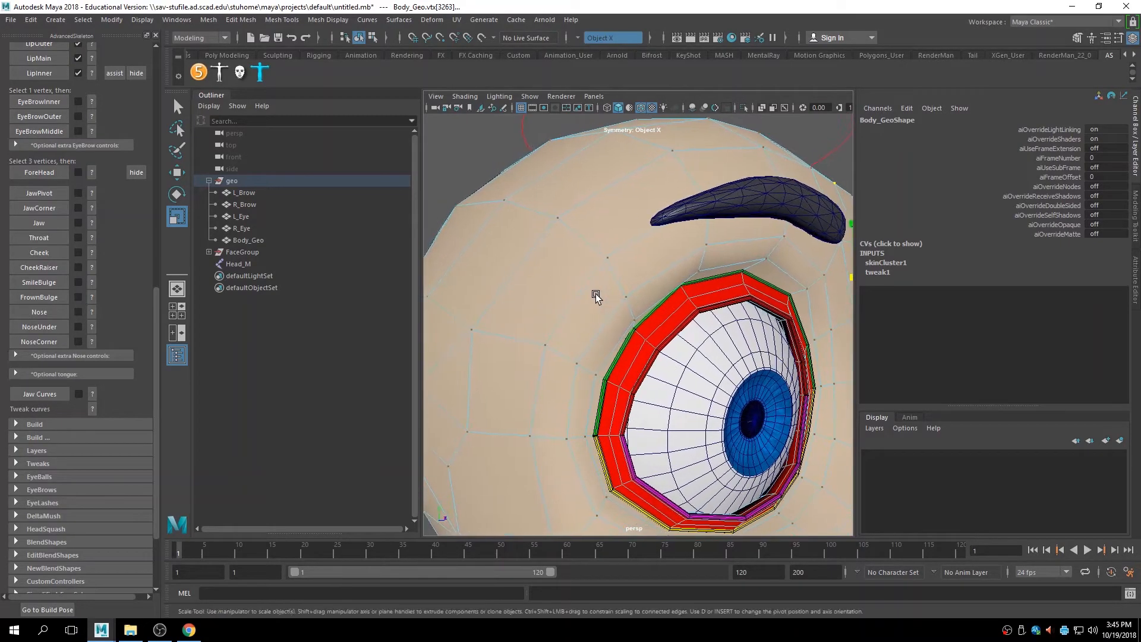
pyautogui.keyDown('shift'); pyautogui.click(479, 330); pyautogui.keyUp('shift')
pyautogui.keyDown('alt'); pyautogui.moveTo(697, 245); pyautogui.dragTo(655, 253, button='right'); pyautogui.keyUp('alt')
pyautogui.keyDown('alt'); pyautogui.moveTo(655, 253); pyautogui.dragTo(612, 257); pyautogui.keyUp('alt')
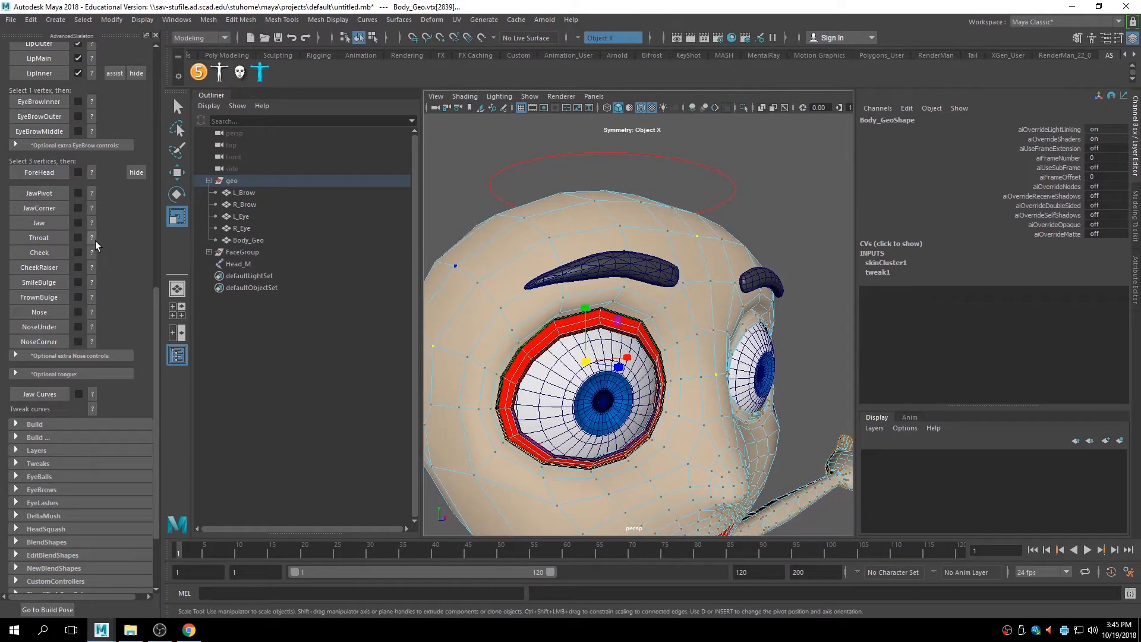
# Try to create the ForeHead fit from the selected vertices, and clear the selection.
pyautogui.click(46, 173)
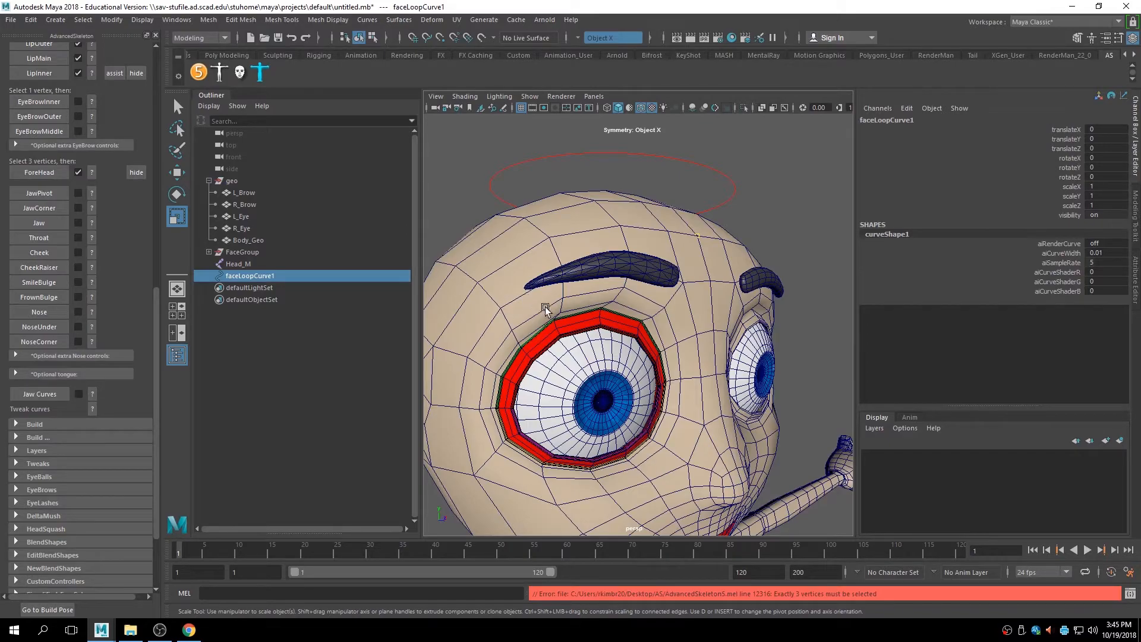
pyautogui.click(785, 191)
pyautogui.keyDown('alt'); pyautogui.moveTo(714, 265); pyautogui.dragTo(694, 283); pyautogui.keyUp('alt')
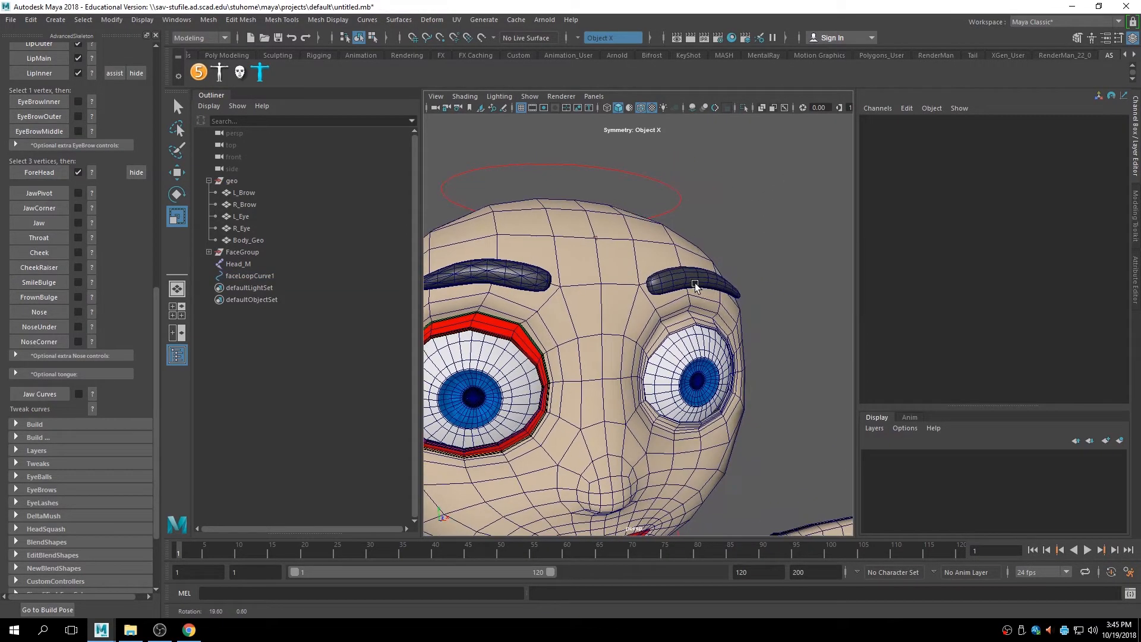
# Try to reselect the ForeHead vertices on Body_Geo, including the one high on the forehead and the one between the eyes.
pyautogui.click(597, 237)
pyautogui.keyDown('alt'); pyautogui.moveTo(594, 358); pyautogui.dragTo(600, 287, button='right'); pyautogui.keyUp('alt')
pyautogui.keyDown('alt'); pyautogui.moveTo(676, 225); pyautogui.dragTo(643, 343); pyautogui.keyUp('alt')
pyautogui.keyDown('alt'); pyautogui.moveTo(643, 342); pyautogui.dragTo(731, 300, button='middle'); pyautogui.keyUp('alt')
pyautogui.keyDown('alt'); pyautogui.moveTo(731, 301); pyautogui.dragTo(753, 224); pyautogui.keyUp('alt')
pyautogui.keyDown('alt'); pyautogui.moveTo(788, 234); pyautogui.dragTo(739, 273, button='middle'); pyautogui.keyUp('alt')
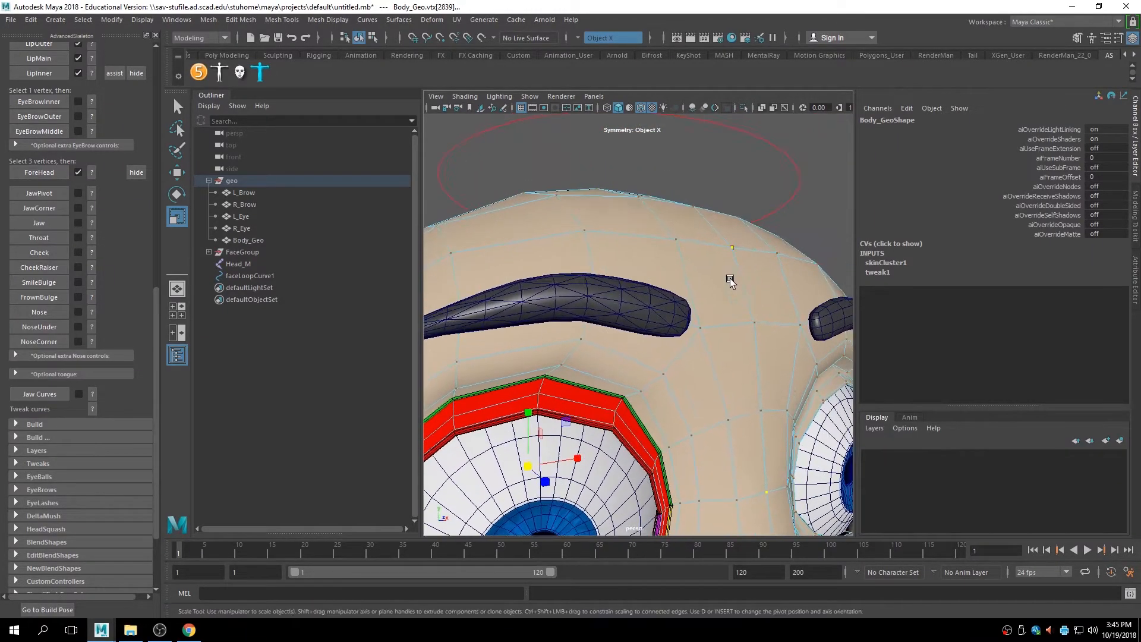
pyautogui.keyDown('alt'); pyautogui.moveTo(739, 273); pyautogui.dragTo(789, 237, button='right'); pyautogui.keyUp('alt')
pyautogui.click(788, 224)
pyautogui.click(757, 225)
pyautogui.keyDown('alt'); pyautogui.moveTo(735, 388); pyautogui.dragTo(703, 309, button='middle'); pyautogui.keyUp('alt')
pyautogui.keyDown('alt'); pyautogui.moveTo(704, 309); pyautogui.dragTo(706, 312); pyautogui.keyUp('alt')
pyautogui.keyDown('shift'); pyautogui.click(715, 294); pyautogui.keyUp('shift')
pyautogui.keyDown('alt'); pyautogui.moveTo(595, 321); pyautogui.dragTo(633, 398, button='middle'); pyautogui.keyUp('alt')
pyautogui.keyDown('alt'); pyautogui.moveTo(632, 398); pyautogui.dragTo(615, 304, button='right'); pyautogui.keyUp('alt')
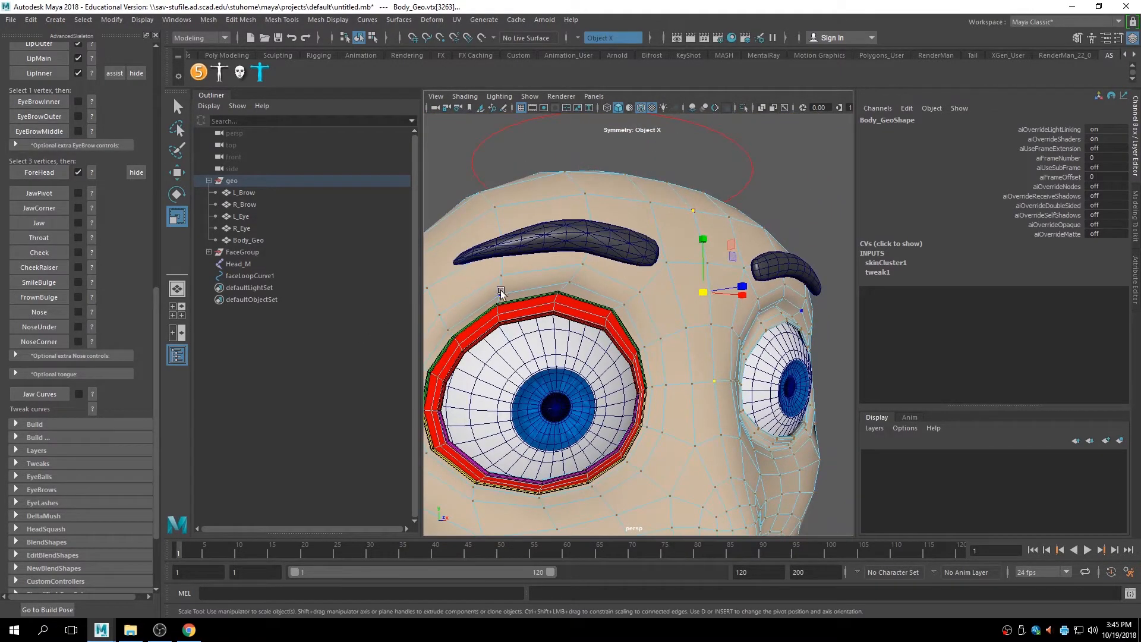
# Set symmetry to Off in the Scale tool's symmetry settings.
pyautogui.doubleClick(177, 216)
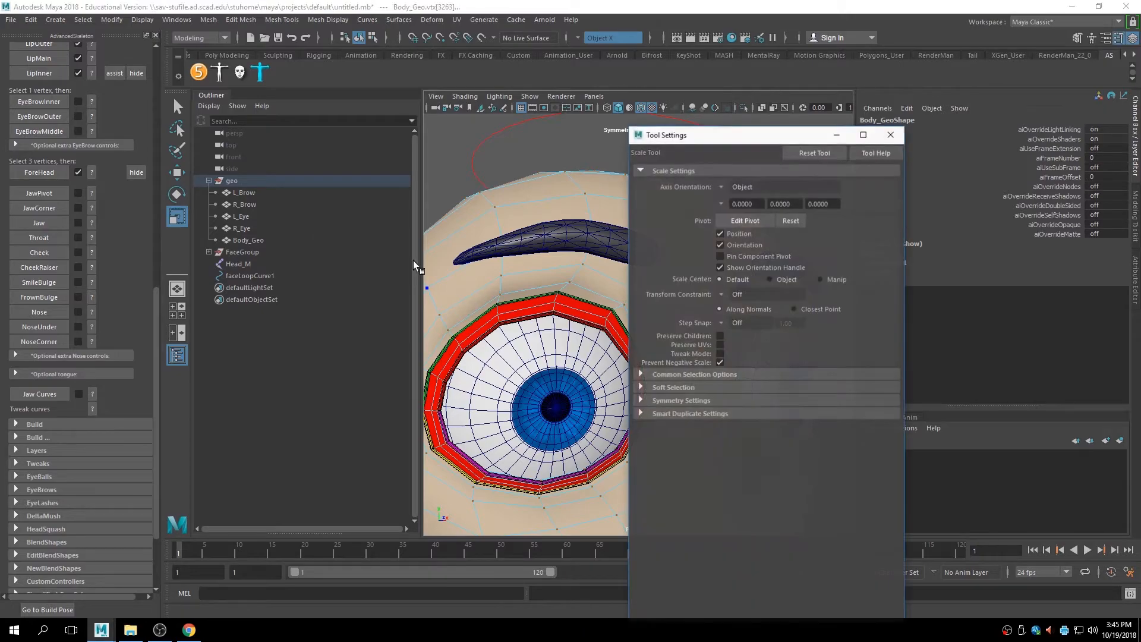
pyautogui.click(643, 385)
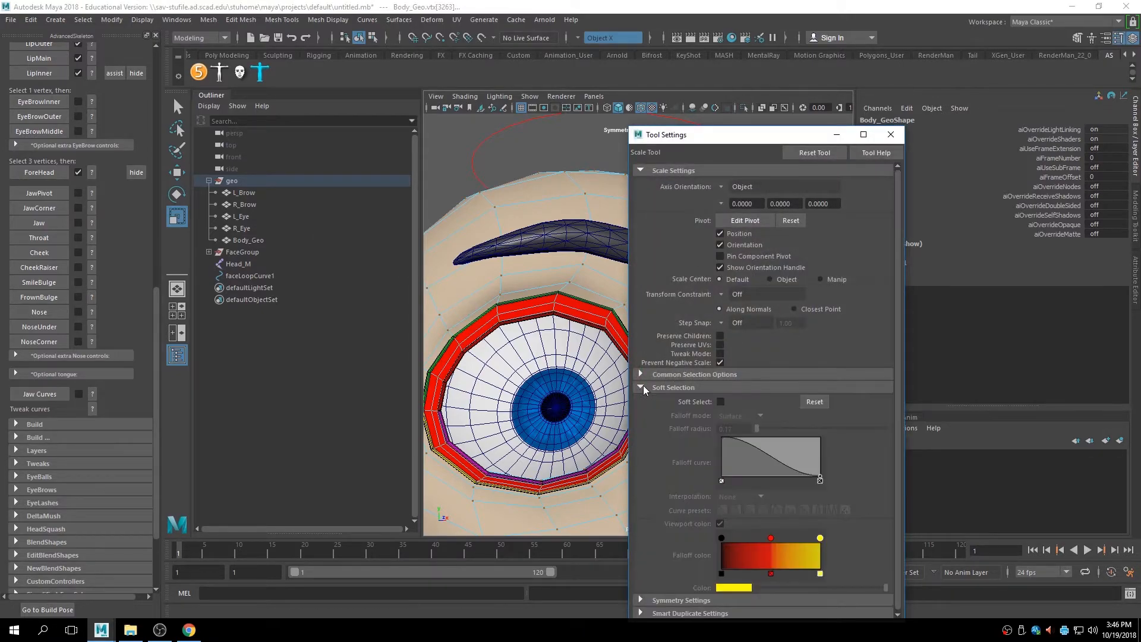
pyautogui.click(641, 386)
pyautogui.click(643, 400)
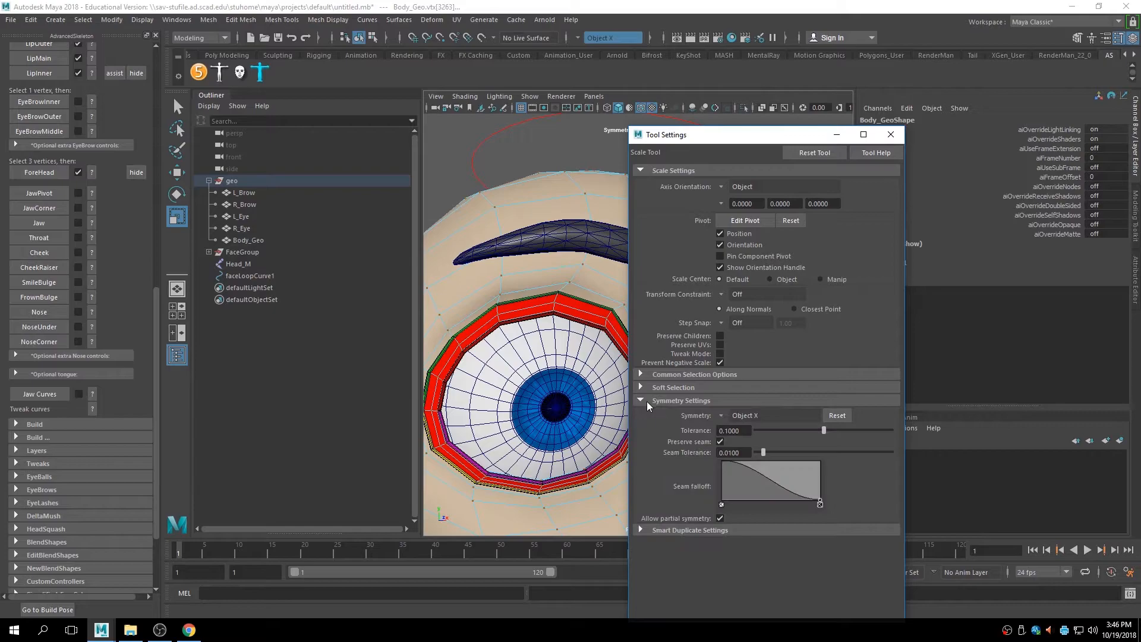
pyautogui.click(717, 416)
pyautogui.click(743, 423)
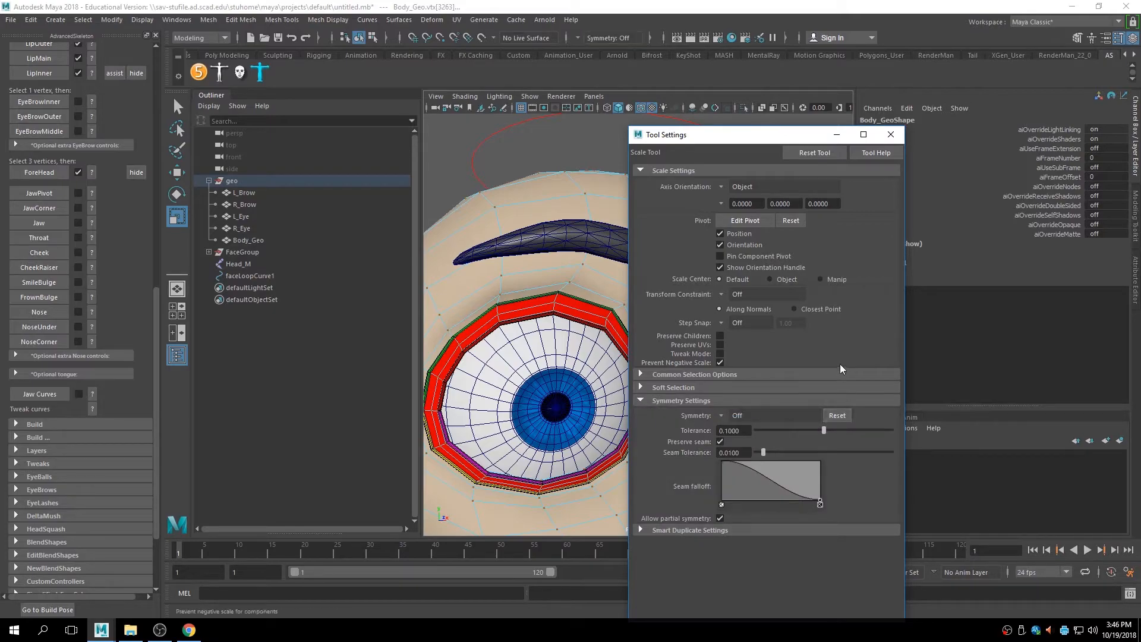
pyautogui.click(890, 134)
# Select three vertices: the high centre-line forehead vertex, the one between the eyes, and one on the right temple.
pyautogui.click(761, 177)
pyautogui.click(693, 210)
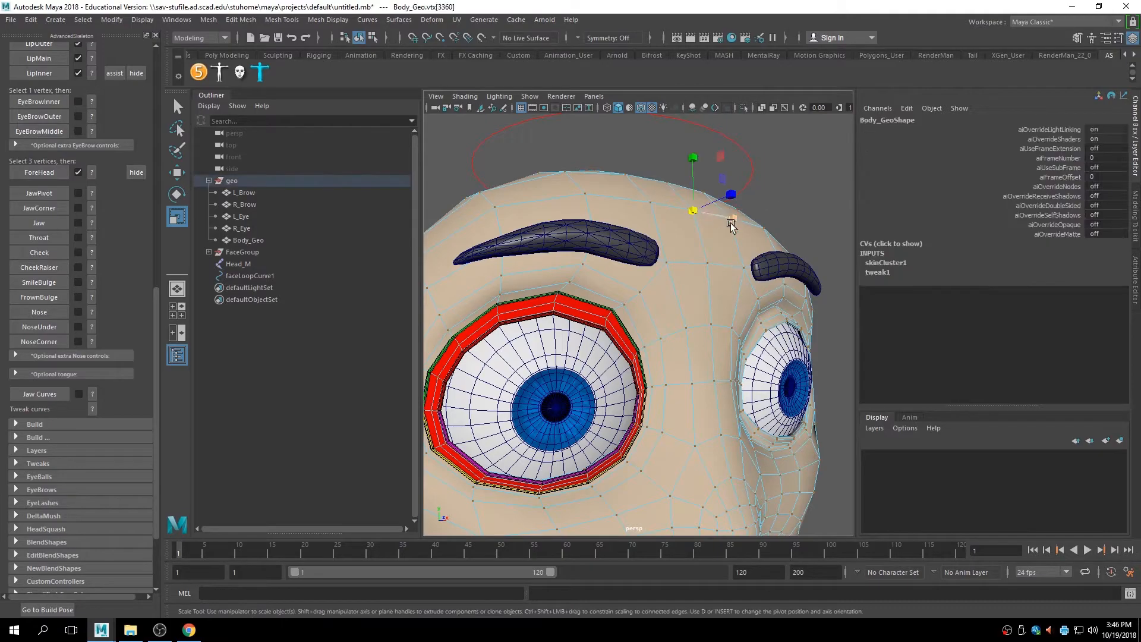
pyautogui.keyDown('shift'); pyautogui.click(716, 378); pyautogui.keyUp('shift')
pyautogui.keyDown('alt'); pyautogui.moveTo(644, 341); pyautogui.dragTo(712, 334); pyautogui.keyUp('alt')
pyautogui.keyDown('shift'); pyautogui.click(510, 327); pyautogui.keyUp('shift')
pyautogui.keyDown('alt'); pyautogui.moveTo(529, 330); pyautogui.dragTo(637, 276); pyautogui.keyUp('alt')
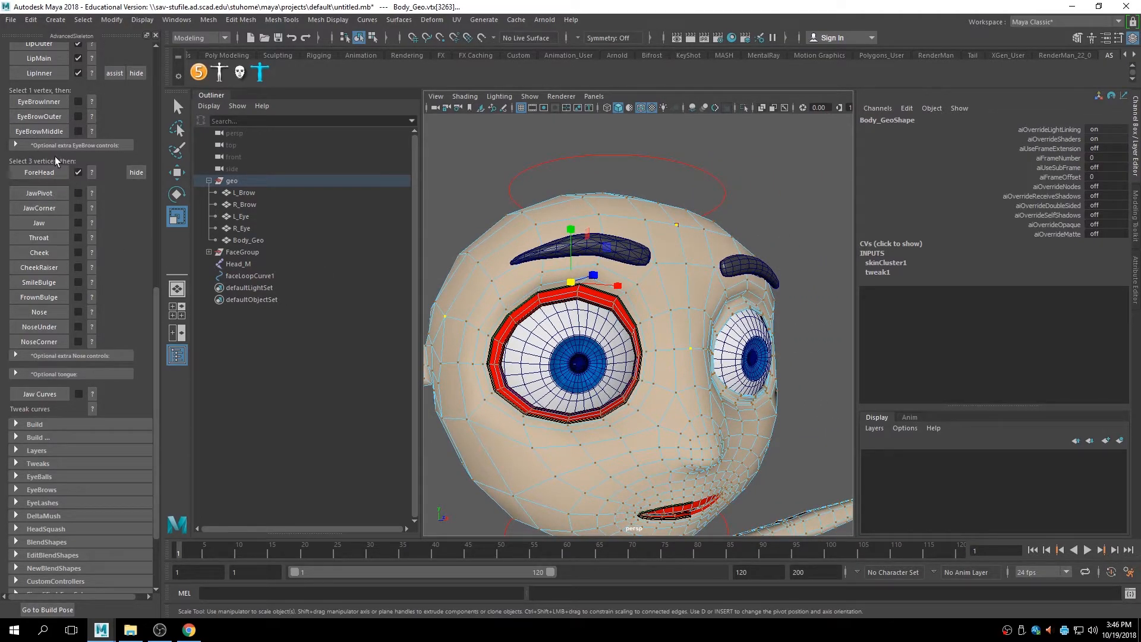
# Re-select the stored ForeHead vertices, delete the existing ForeHead fit and try to recreate it.
pyautogui.rightClick(45, 170)
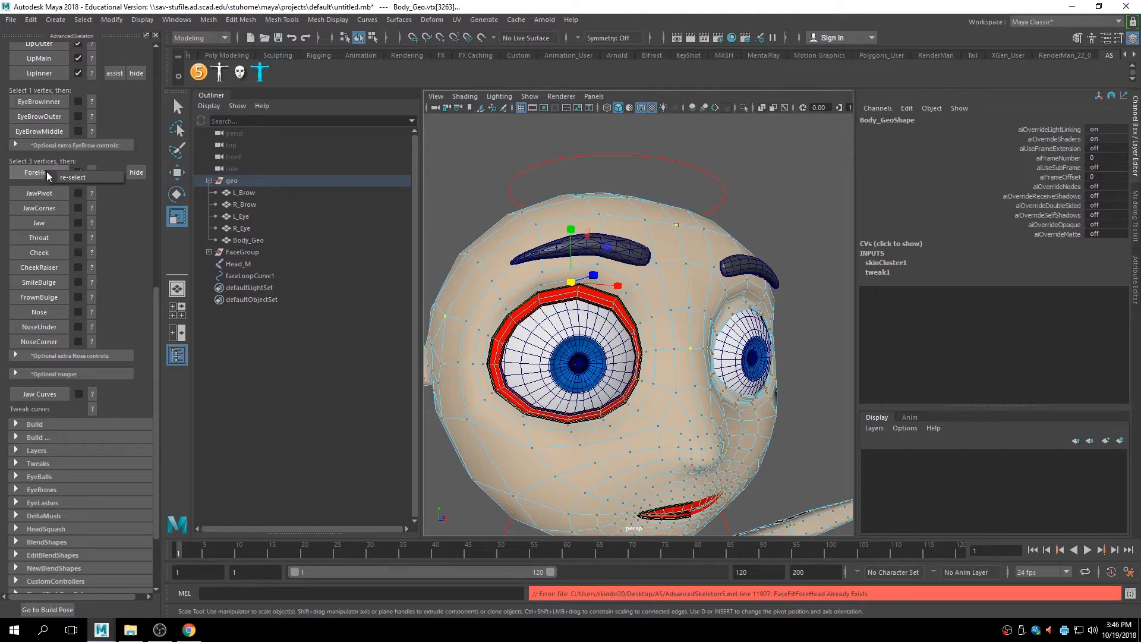
pyautogui.click(72, 177)
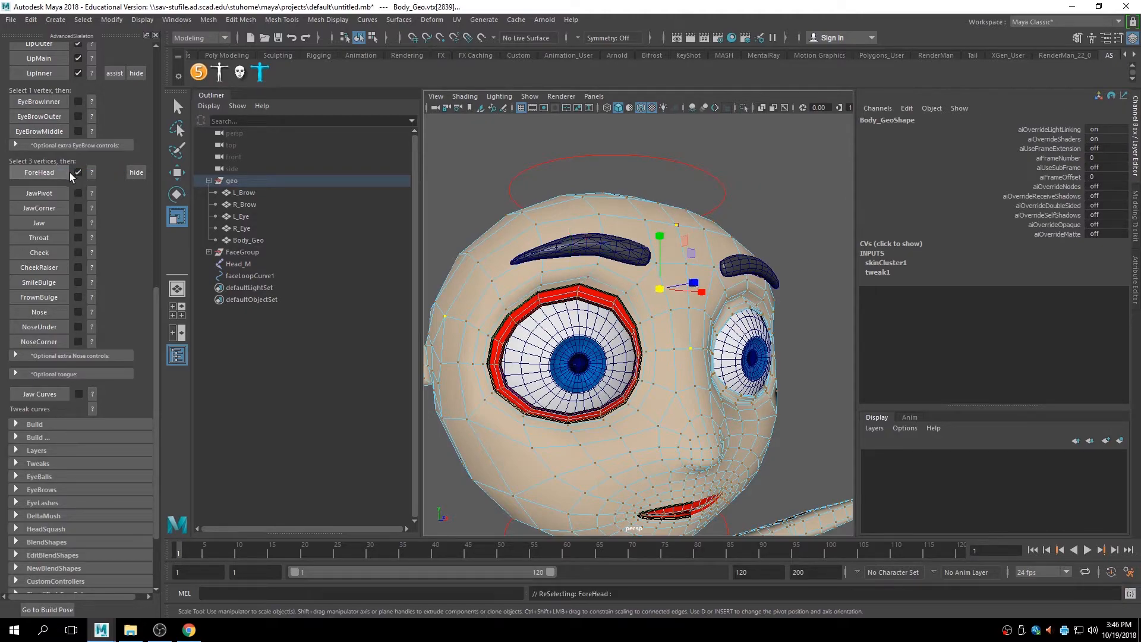
pyautogui.click(48, 172)
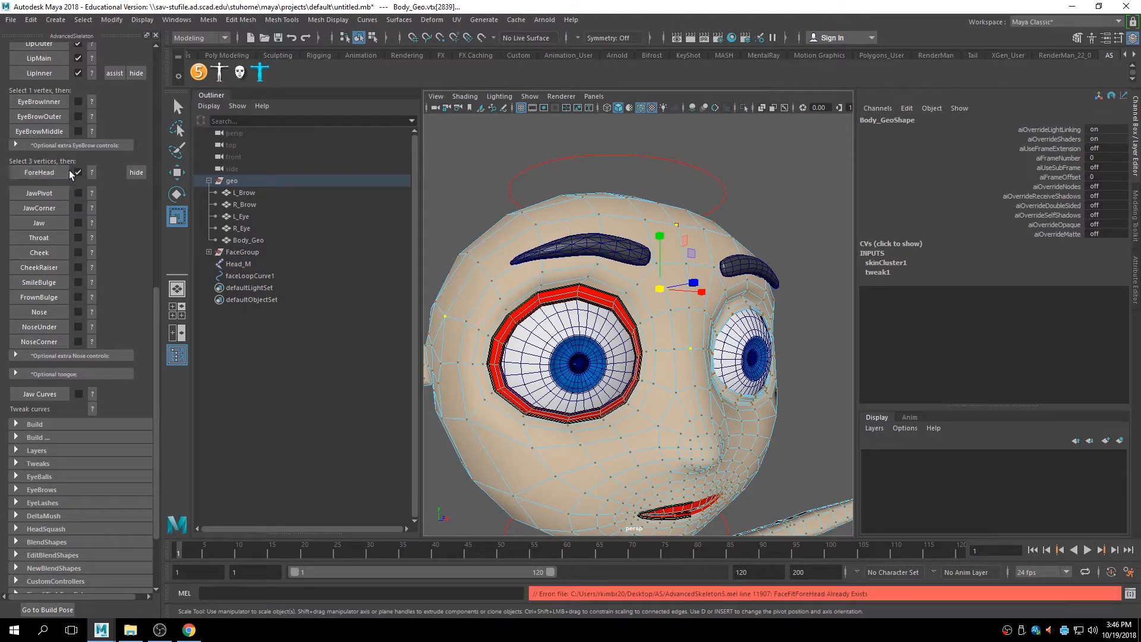
pyautogui.click(78, 173)
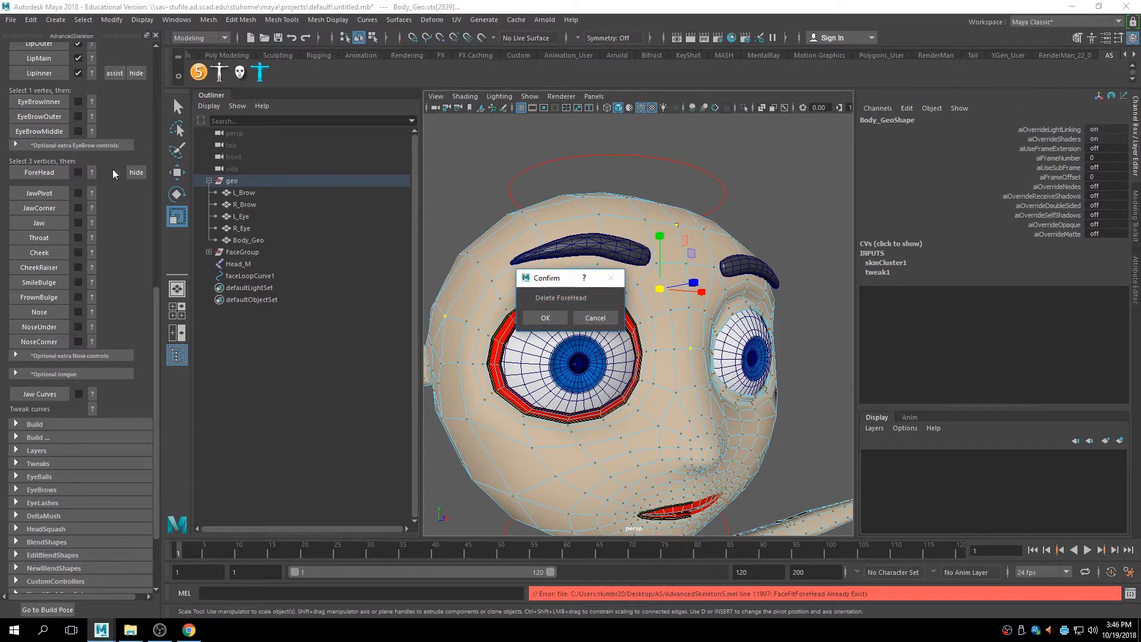
pyautogui.click(559, 319)
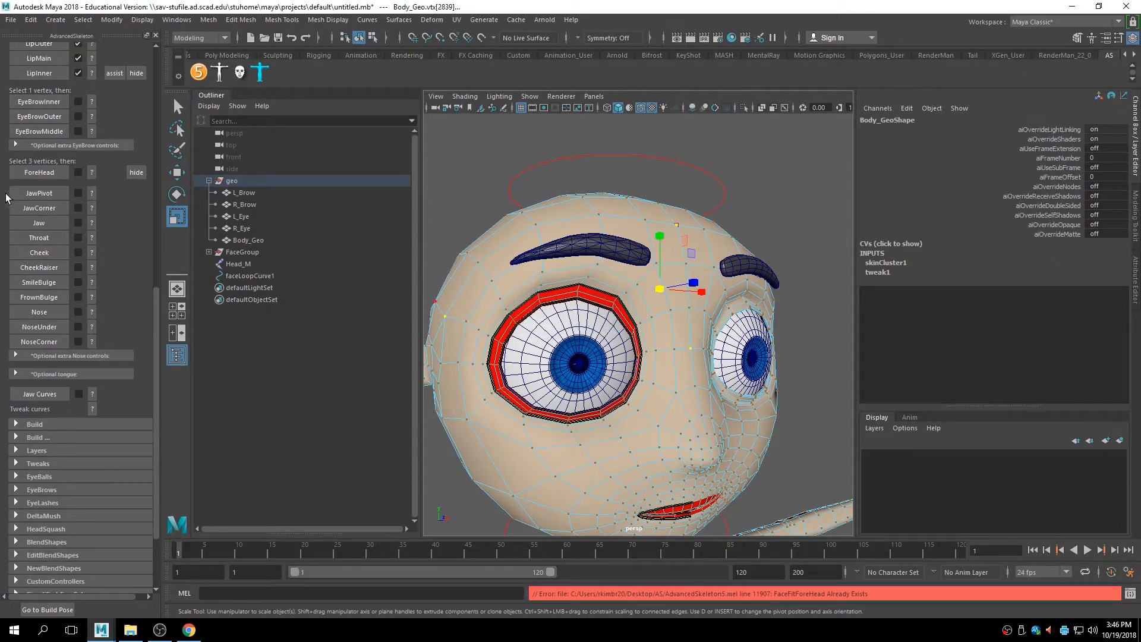
pyautogui.click(53, 172)
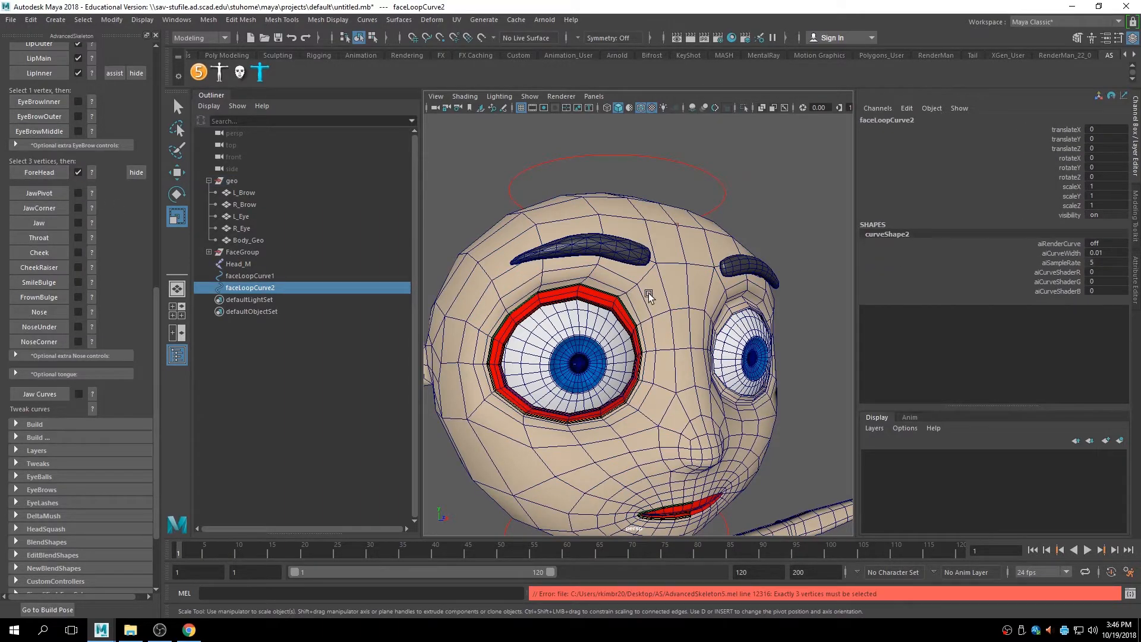
# Switch Body_Geo to vertex selection and select only the vertices between the eyes, higher up the forehead's centre line, and on the right temple.
pyautogui.scroll(5, 647, 292)
pyautogui.click(709, 226)
pyautogui.rightClick(693, 251)
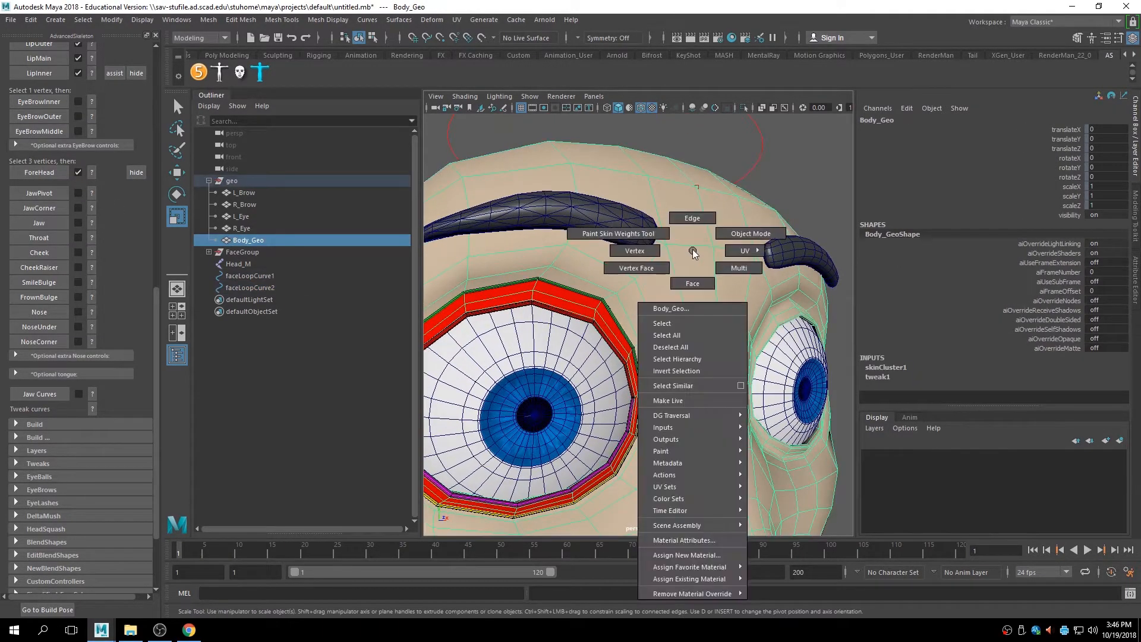
pyautogui.click(635, 251)
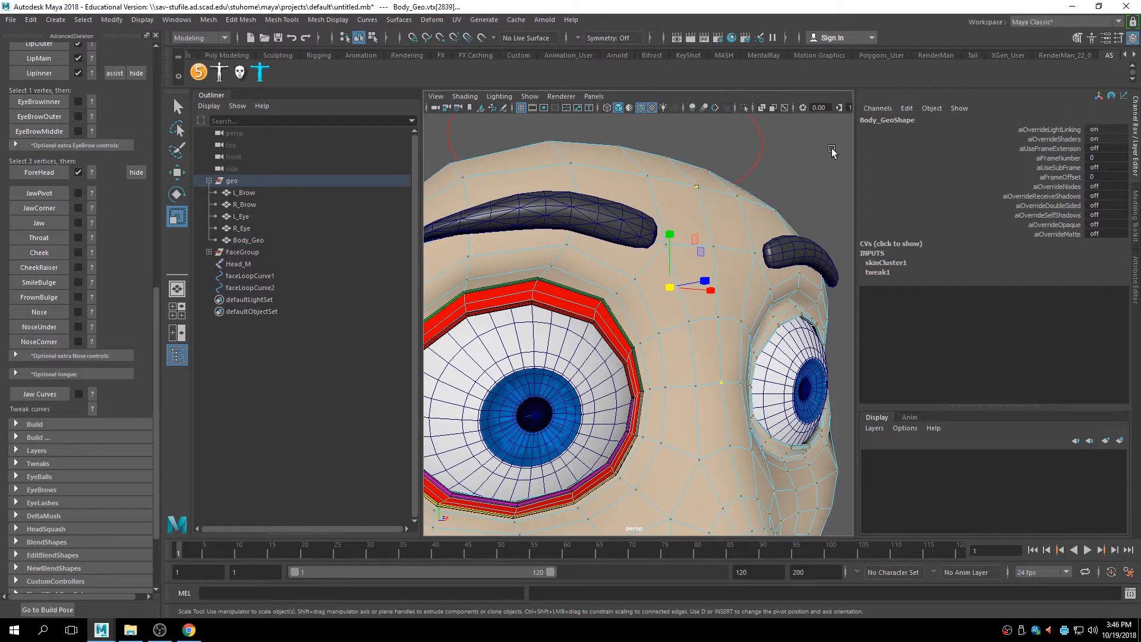
pyautogui.click(811, 160)
pyautogui.click(730, 380)
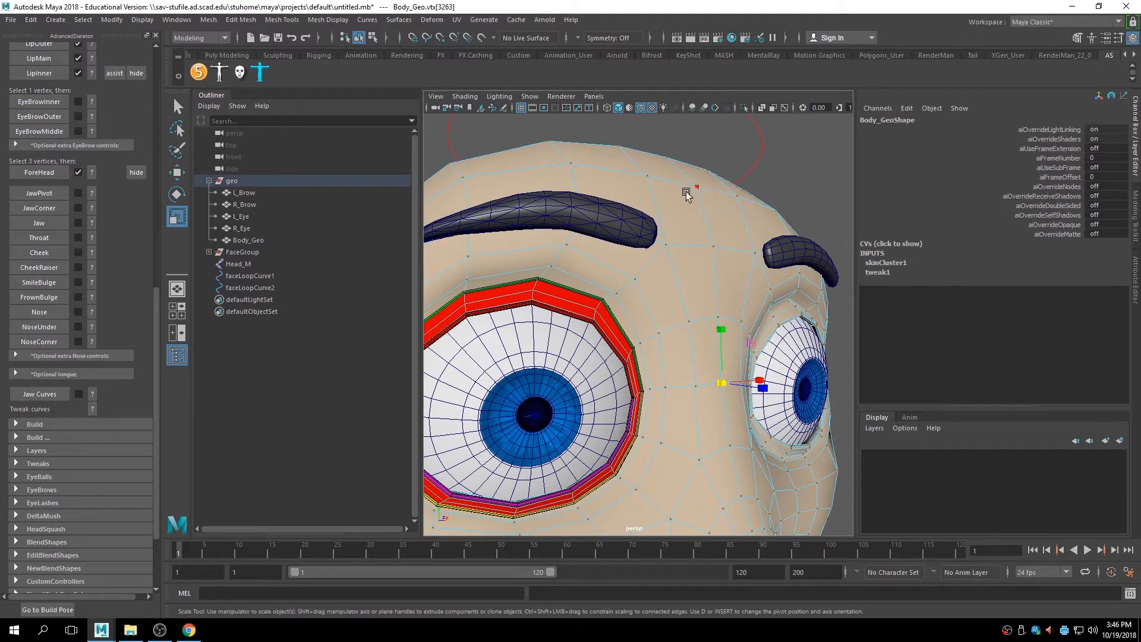
pyautogui.keyDown('shift'); pyautogui.click(677, 162); pyautogui.keyUp('shift')
pyautogui.keyDown('alt'); pyautogui.moveTo(639, 273); pyautogui.dragTo(606, 273); pyautogui.keyUp('alt')
pyautogui.keyDown('shift'); pyautogui.click(521, 316); pyautogui.keyUp('shift')
pyautogui.scroll(-5, 608, 271)
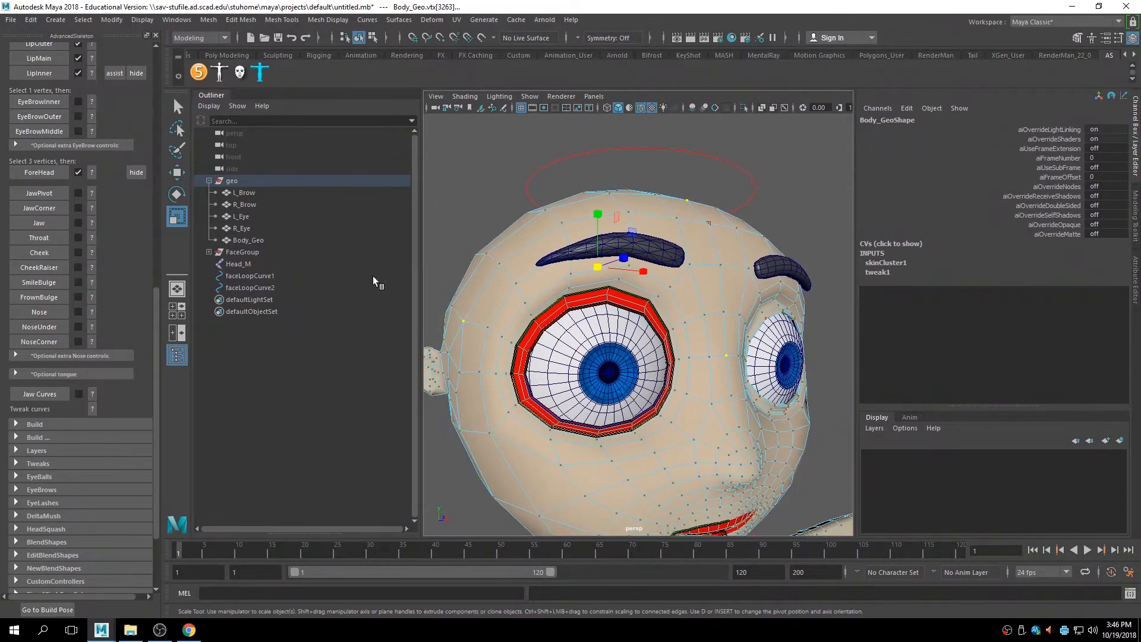
# Delete the existing ForeHead fit and recreate it from the three selected vertices.
pyautogui.click(78, 172)
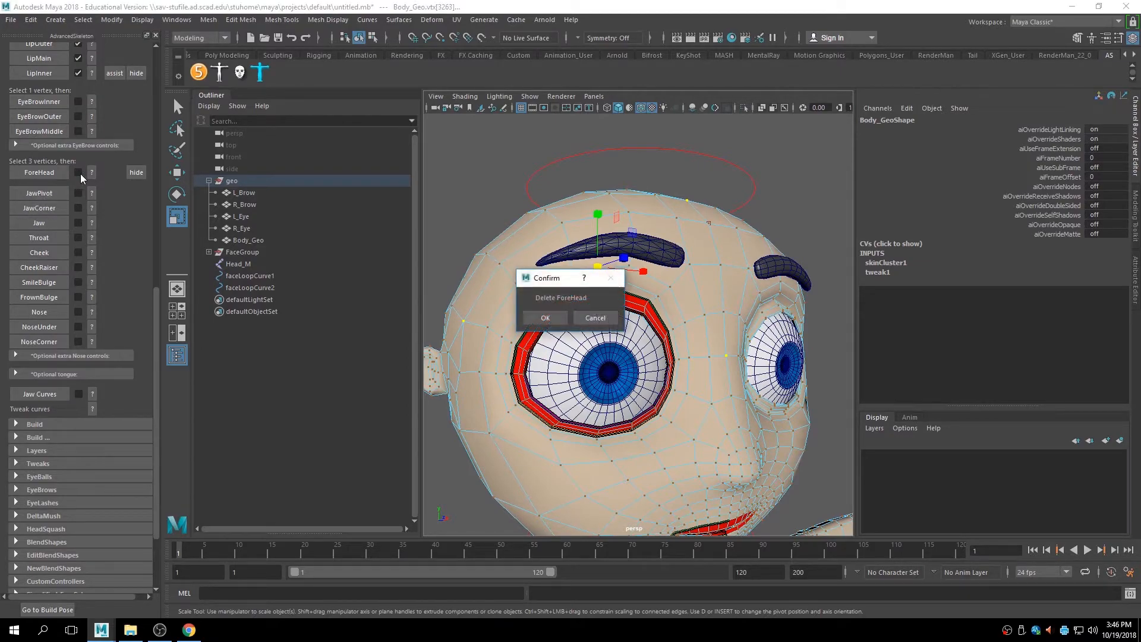
pyautogui.click(545, 318)
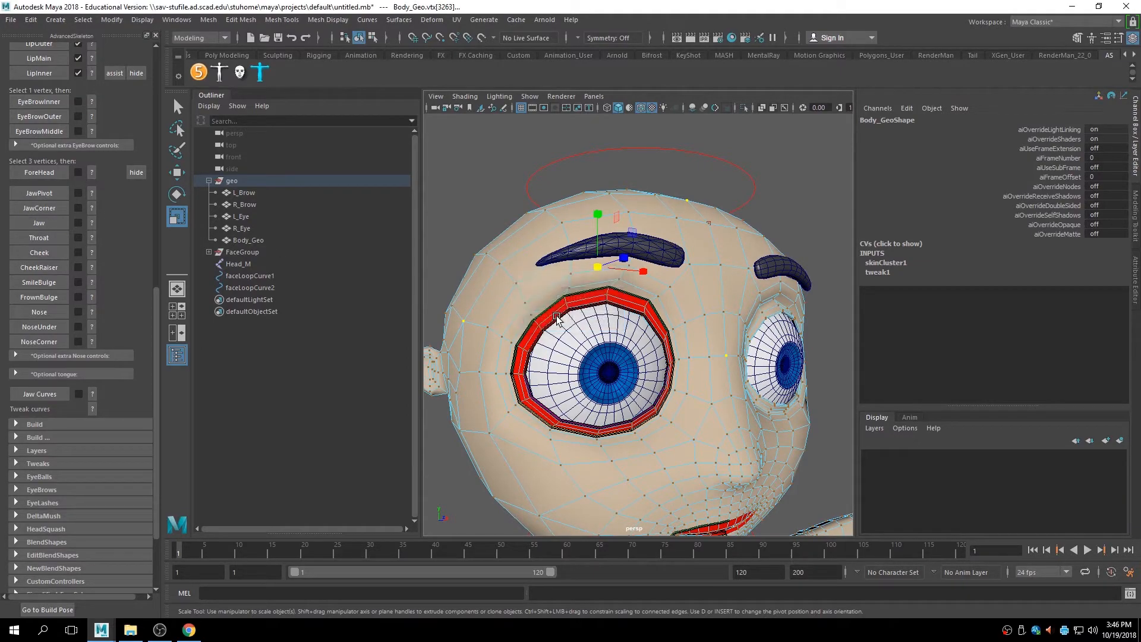
pyautogui.click(55, 170)
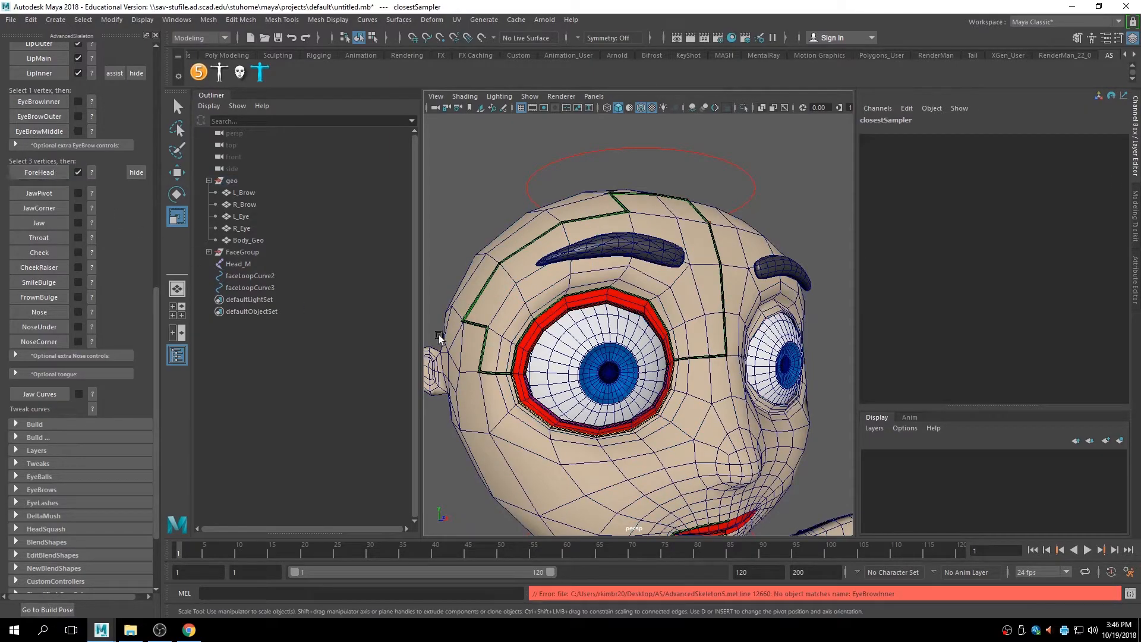
pyautogui.keyDown('alt'); pyautogui.moveTo(616, 298); pyautogui.dragTo(582, 289); pyautogui.keyUp('alt')
pyautogui.keyDown('alt'); pyautogui.moveTo(581, 288); pyautogui.dragTo(535, 274, button='right'); pyautogui.keyUp('alt')
pyautogui.moveTo(621, 267)
pyautogui.keyDown('alt'); pyautogui.mouseDown()
pyautogui.moveTo(659, 291)
pyautogui.moveTo(638, 268)
pyautogui.mouseUp(); pyautogui.keyUp('alt')
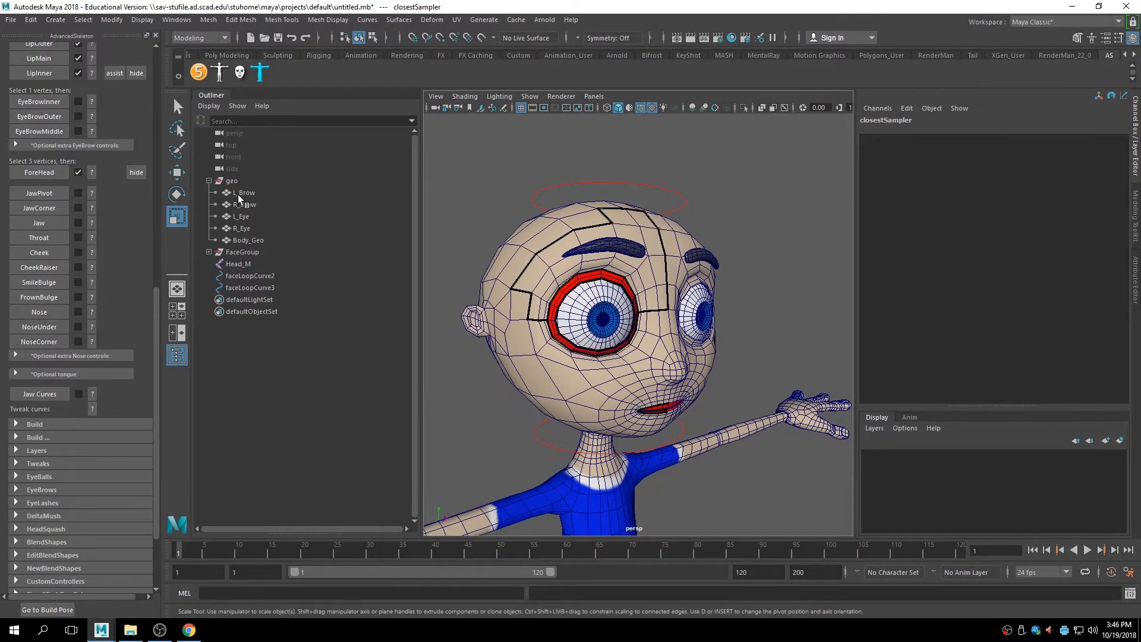
# Check the JawPivot placement guide and create the JawPivot fit on a Body_Geo vertex just in front of the right ear.
pyautogui.click(93, 191)
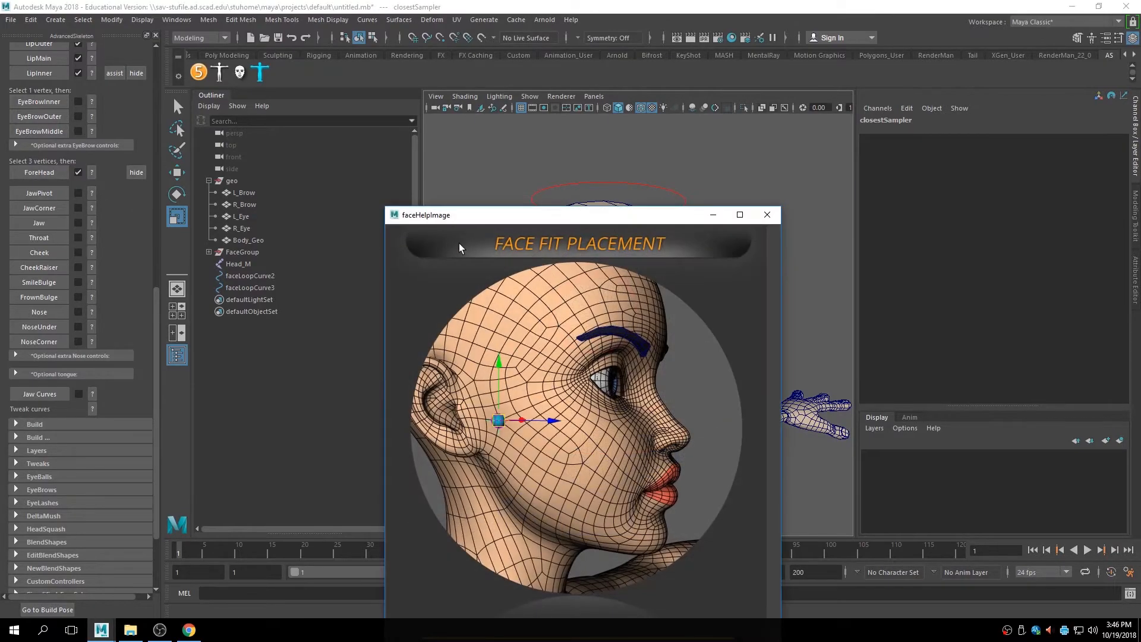
pyautogui.click(772, 215)
pyautogui.keyDown('alt'); pyautogui.moveTo(583, 290); pyautogui.dragTo(671, 292); pyautogui.keyUp('alt')
pyautogui.keyDown('alt'); pyautogui.moveTo(660, 296); pyautogui.dragTo(716, 300, button='right'); pyautogui.keyUp('alt')
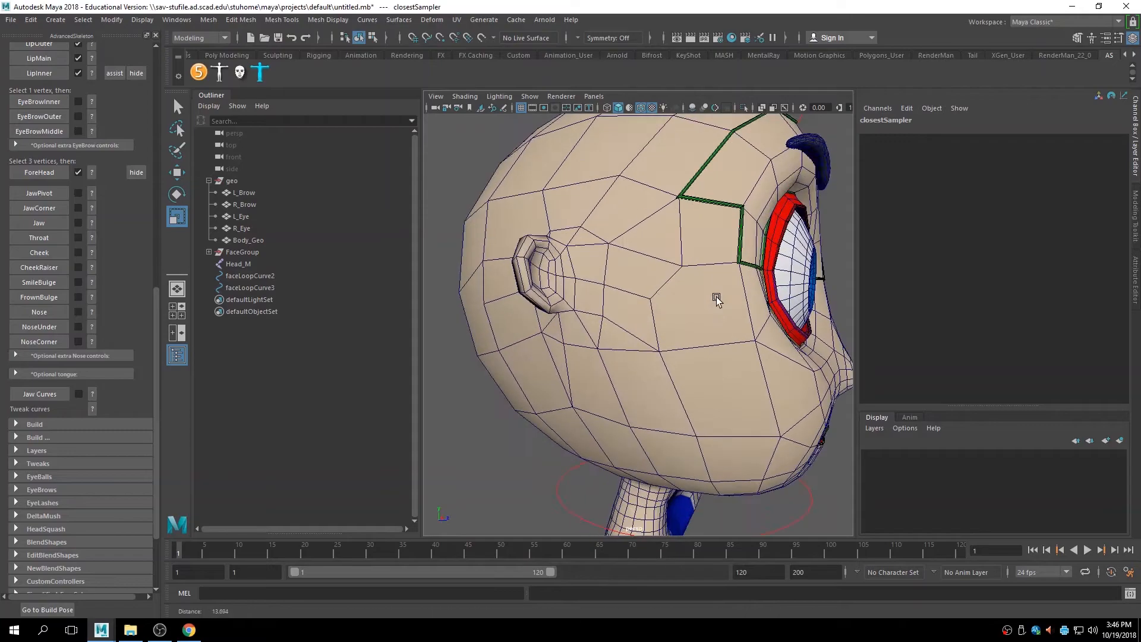
pyautogui.keyDown('alt'); pyautogui.moveTo(715, 299); pyautogui.dragTo(661, 300, button='middle'); pyautogui.keyUp('alt')
pyautogui.moveTo(589, 288); pyautogui.dragTo(555, 286, button='right')
pyautogui.click(470, 283)
pyautogui.keyDown('alt'); pyautogui.moveTo(683, 278); pyautogui.dragTo(644, 276, button='right'); pyautogui.keyUp('alt')
pyautogui.keyDown('alt'); pyautogui.moveTo(654, 276); pyautogui.dragTo(617, 274); pyautogui.keyUp('alt')
pyautogui.keyDown('alt'); pyautogui.moveTo(618, 274); pyautogui.dragTo(642, 275, button='middle'); pyautogui.keyUp('alt')
pyautogui.keyDown('alt'); pyautogui.moveTo(641, 275); pyautogui.dragTo(672, 276, button='right'); pyautogui.keyUp('alt')
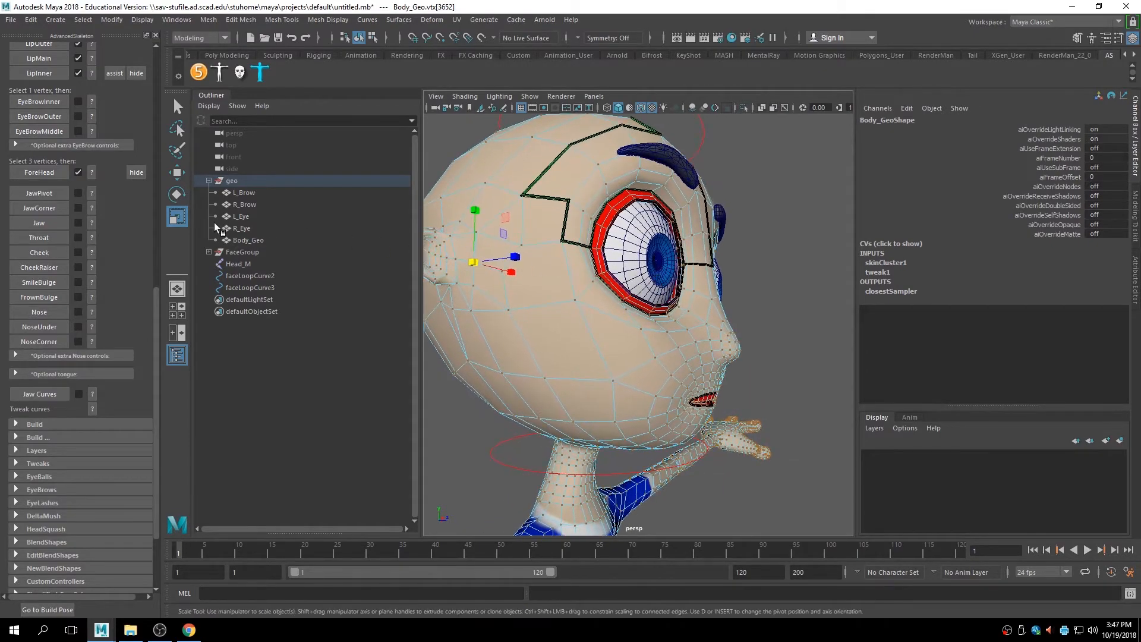
pyautogui.click(48, 193)
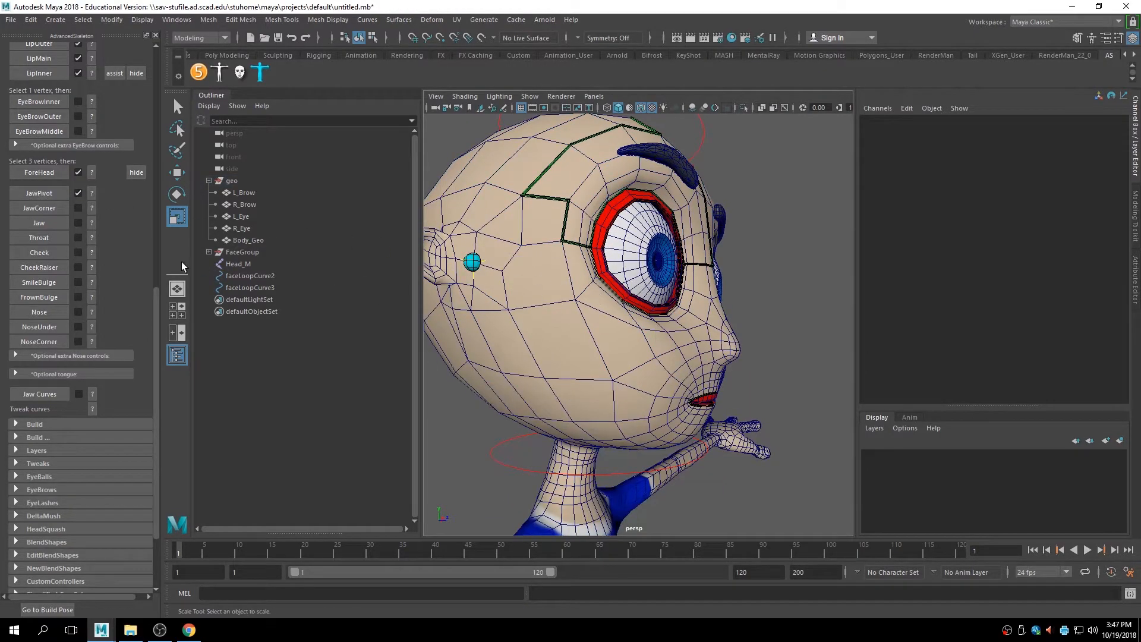
# Check the JawCorner placement guide and create the JawCorner fit on a vertex at the rear lower edge of the right jaw.
pyautogui.click(92, 208)
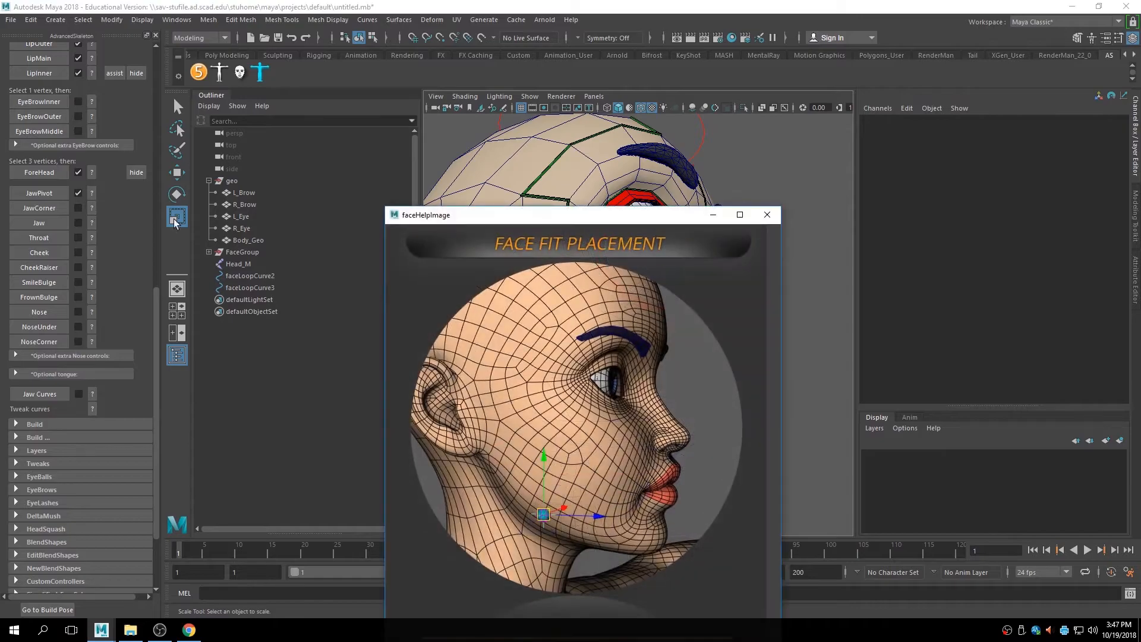
pyautogui.click(766, 215)
pyautogui.keyDown('alt'); pyautogui.moveTo(631, 349); pyautogui.dragTo(635, 372); pyautogui.keyUp('alt')
pyautogui.moveTo(635, 372); pyautogui.dragTo(579, 385, button='right')
pyautogui.click(603, 393)
pyautogui.keyDown('alt'); pyautogui.moveTo(701, 307); pyautogui.dragTo(664, 306); pyautogui.keyUp('alt')
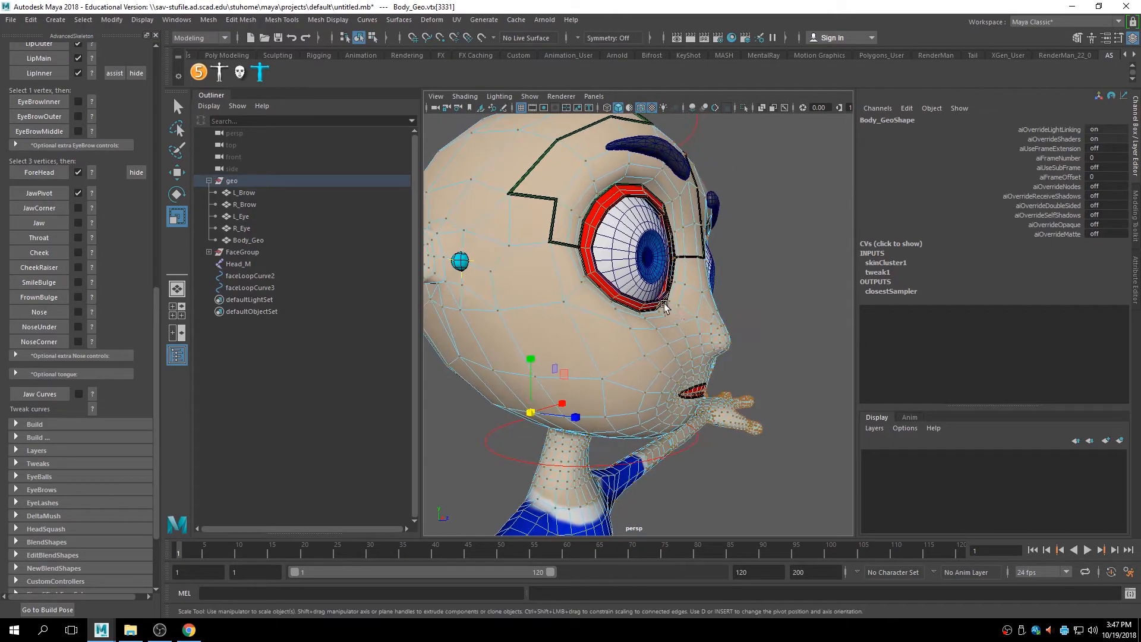
pyautogui.click(31, 207)
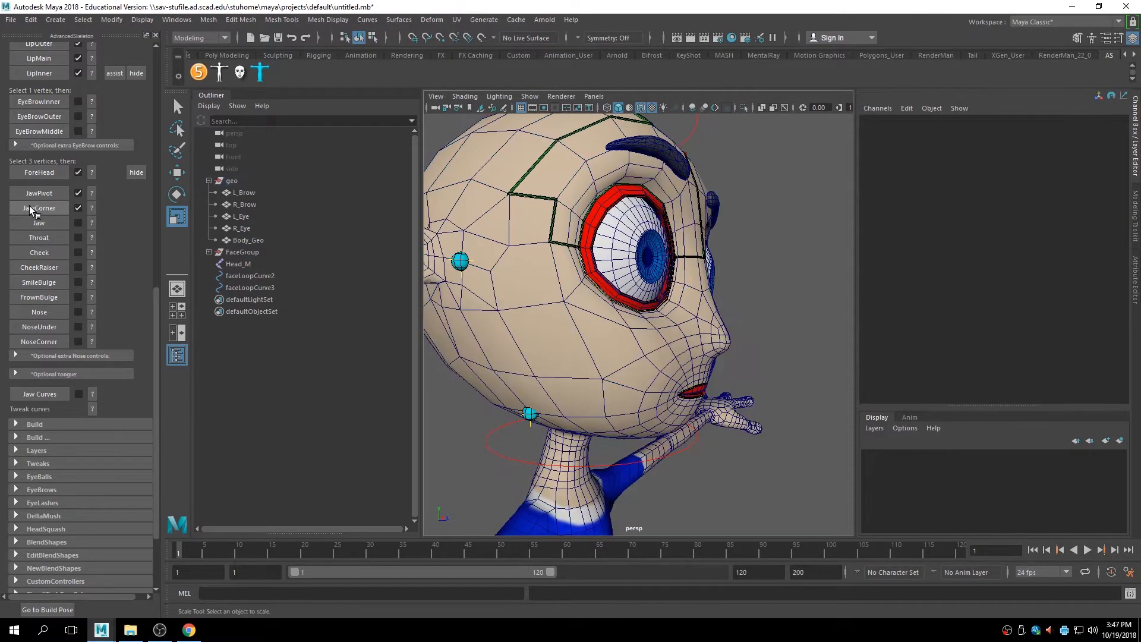
# Check the Jaw placement guide and create the Jaw fit on the centre-line vertex beneath the chin.
pyautogui.click(91, 223)
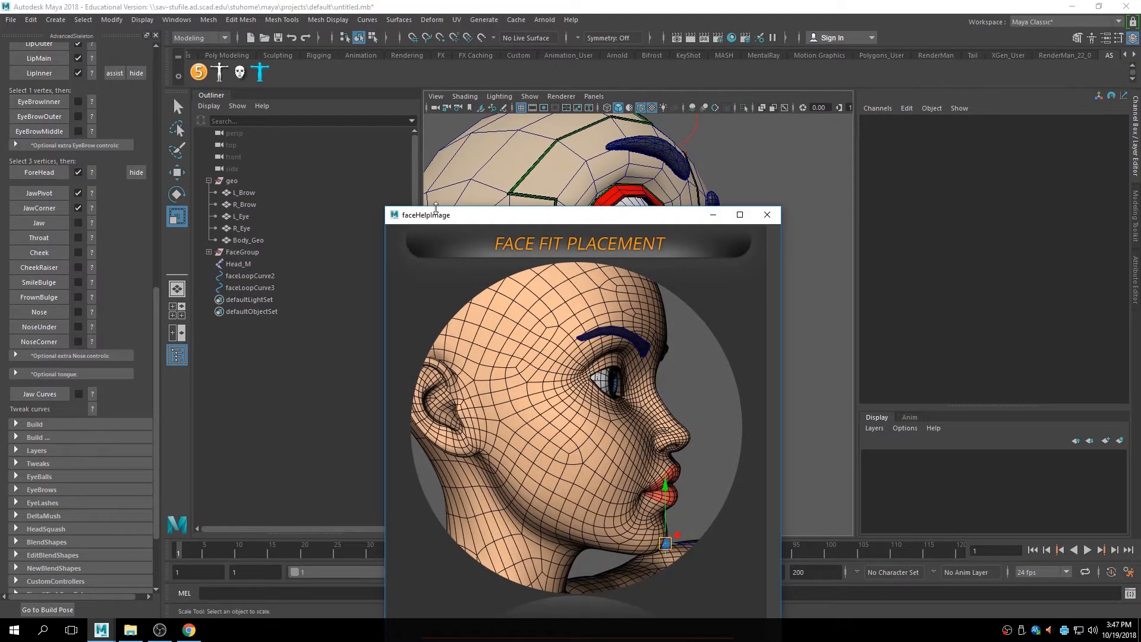
pyautogui.click(766, 215)
pyautogui.keyDown('alt'); pyautogui.moveTo(741, 241); pyautogui.dragTo(673, 234); pyautogui.keyUp('alt')
pyautogui.keyDown('alt'); pyautogui.moveTo(672, 234); pyautogui.dragTo(784, 196, button='middle'); pyautogui.keyUp('alt')
pyautogui.keyDown('alt'); pyautogui.moveTo(784, 196); pyautogui.dragTo(606, 244); pyautogui.keyUp('alt')
pyautogui.keyDown('alt'); pyautogui.moveTo(606, 244); pyautogui.dragTo(672, 241, button='right'); pyautogui.keyUp('alt')
pyautogui.keyDown('alt'); pyautogui.moveTo(672, 241); pyautogui.dragTo(690, 231); pyautogui.keyUp('alt')
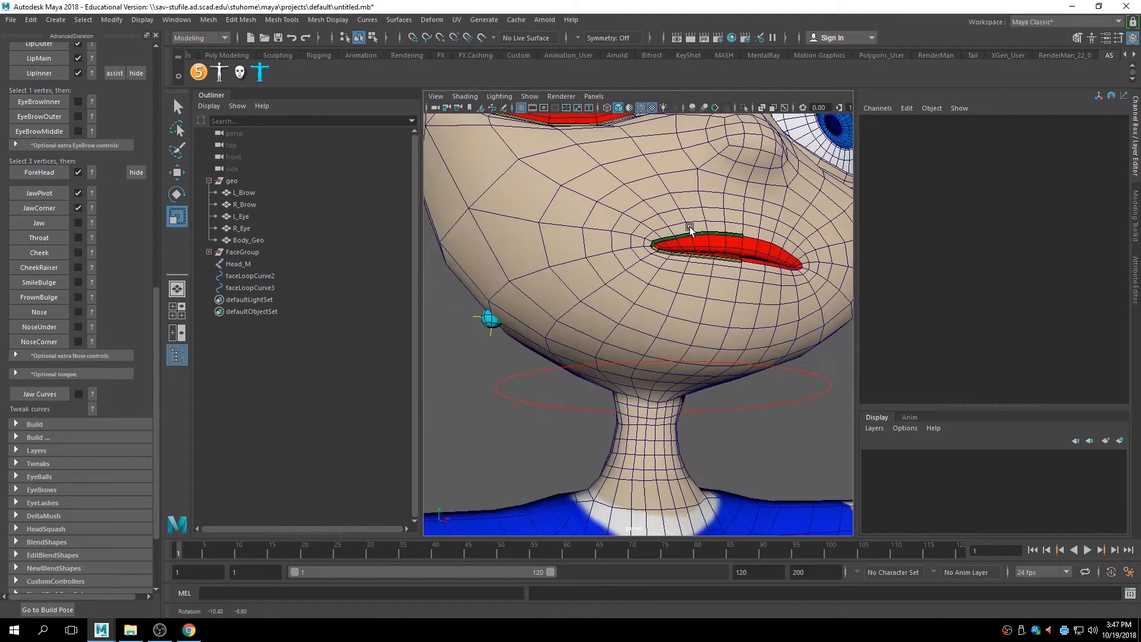
pyautogui.moveTo(714, 287); pyautogui.dragTo(690, 294, button='right')
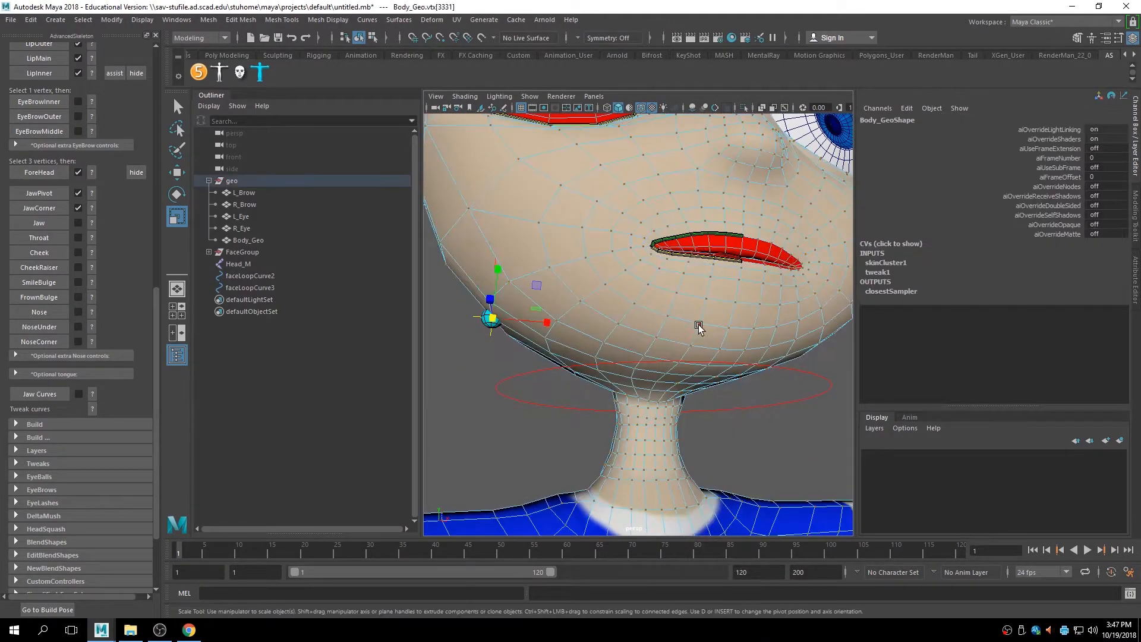
pyautogui.click(727, 350)
pyautogui.keyDown('alt'); pyautogui.moveTo(729, 351); pyautogui.dragTo(759, 255, button='right'); pyautogui.keyUp('alt')
pyautogui.keyDown('alt'); pyautogui.moveTo(758, 255); pyautogui.dragTo(716, 278); pyautogui.keyUp('alt')
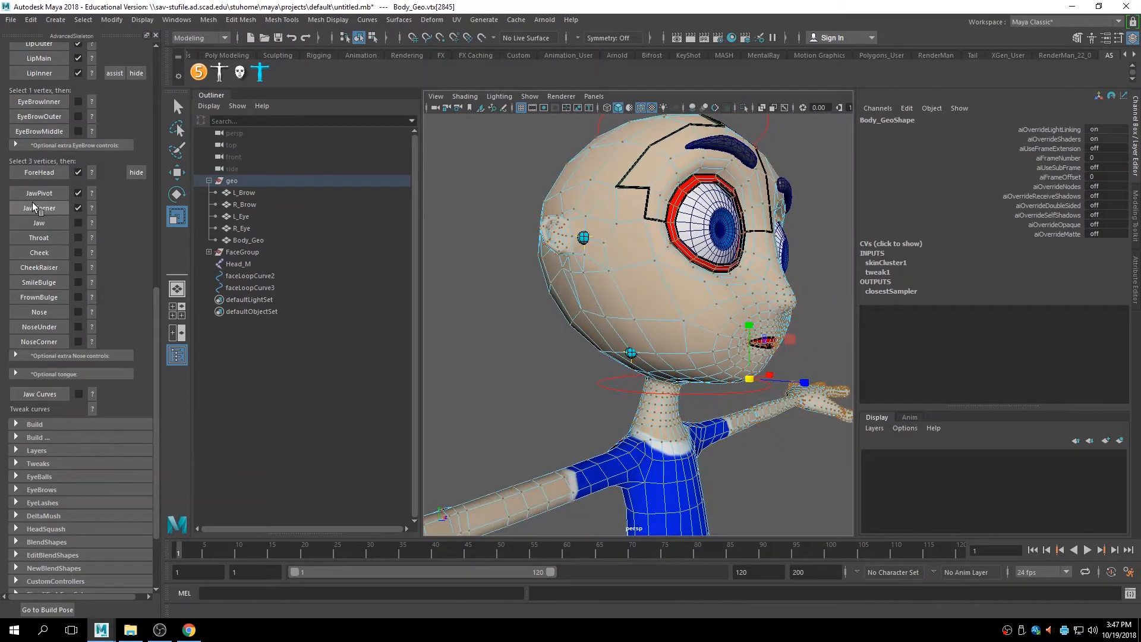
pyautogui.click(34, 222)
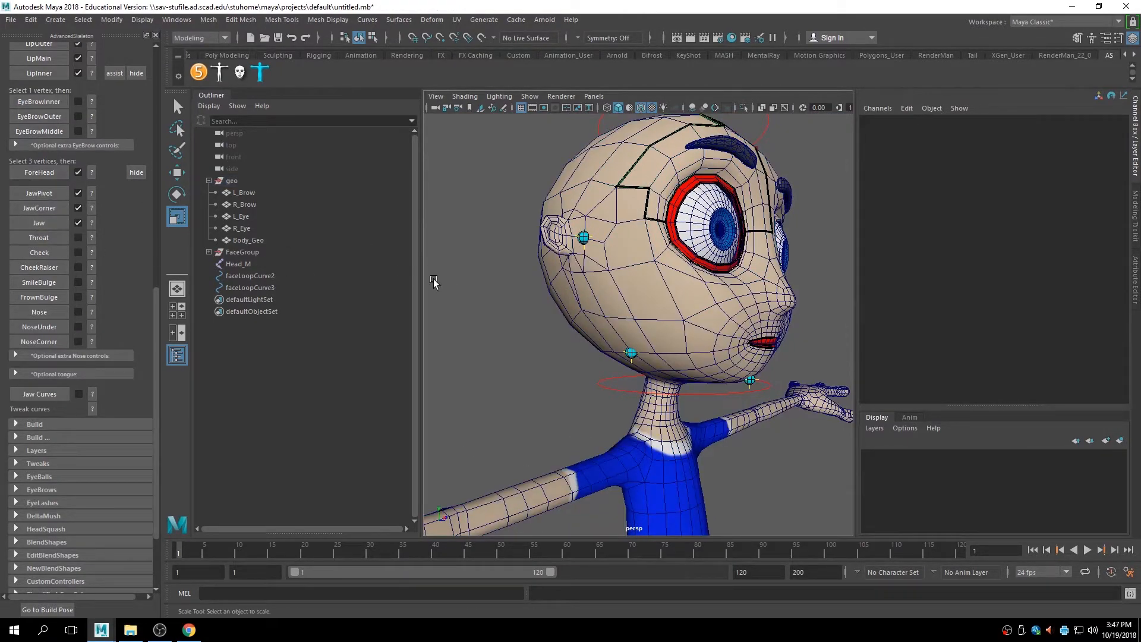
# Check the Throat placement guide and create the Throat fit on the front centre-line vertex at the upper neck.
pyautogui.click(91, 237)
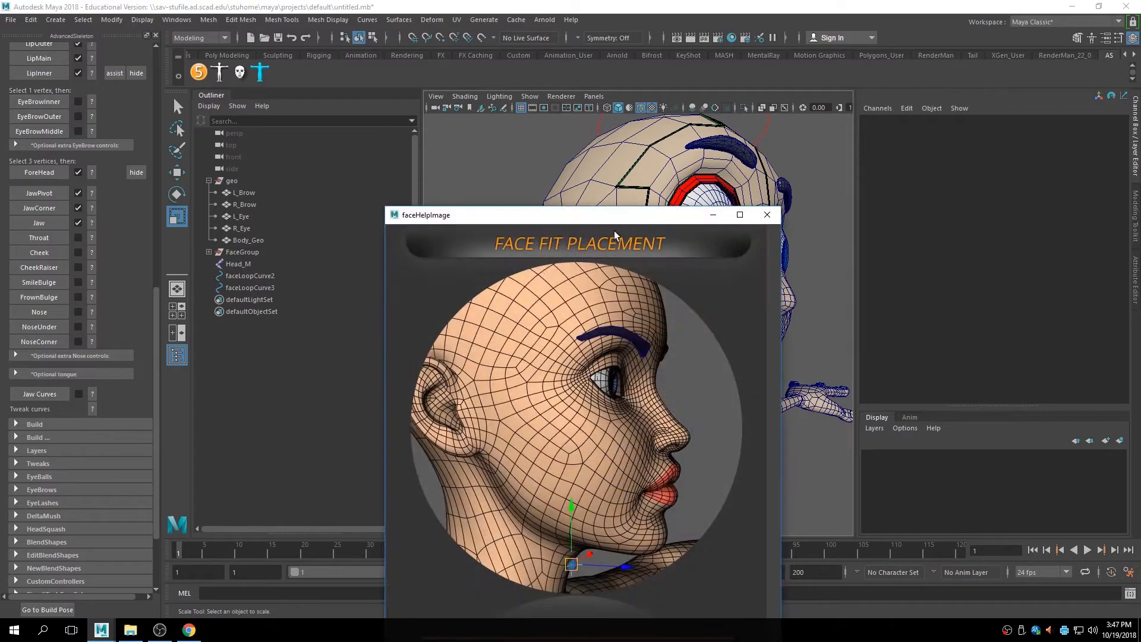
pyautogui.click(766, 215)
pyautogui.scroll(5, 746, 201)
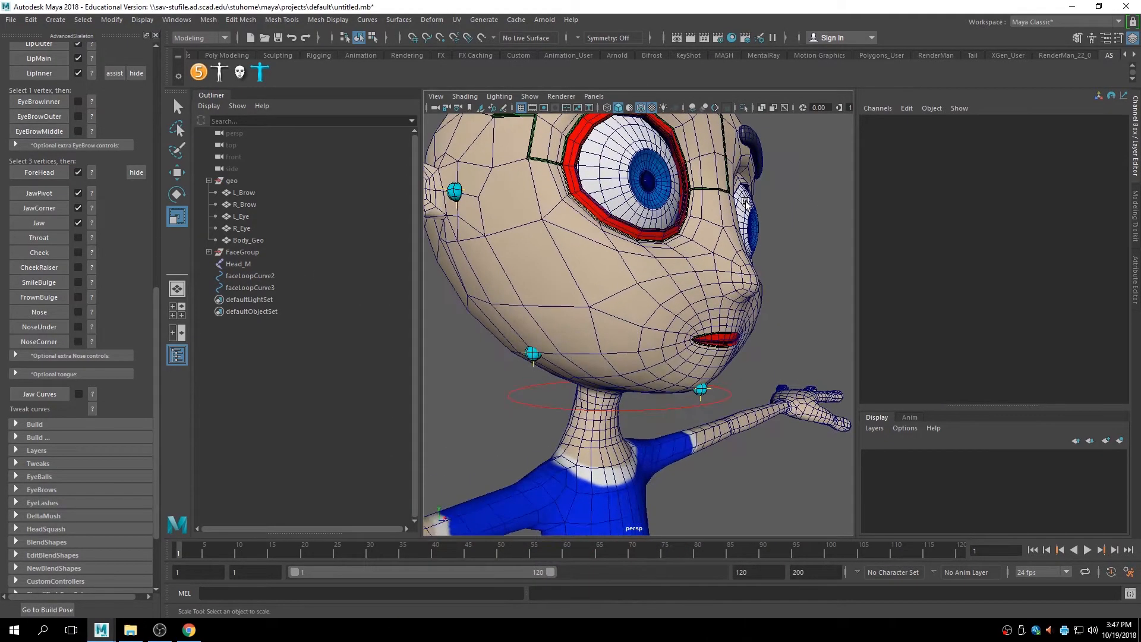
pyautogui.scroll(6, 745, 201)
pyautogui.moveTo(588, 287); pyautogui.dragTo(543, 307, button='right')
pyautogui.keyDown('alt'); pyautogui.moveTo(601, 450); pyautogui.dragTo(562, 425); pyautogui.keyUp('alt')
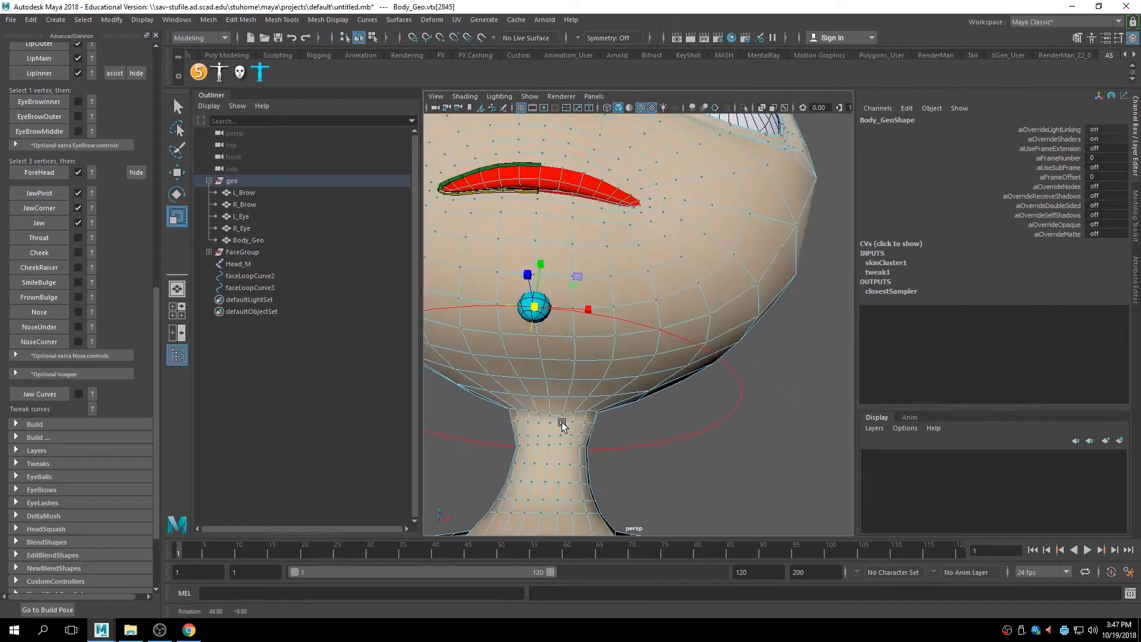
pyautogui.click(547, 441)
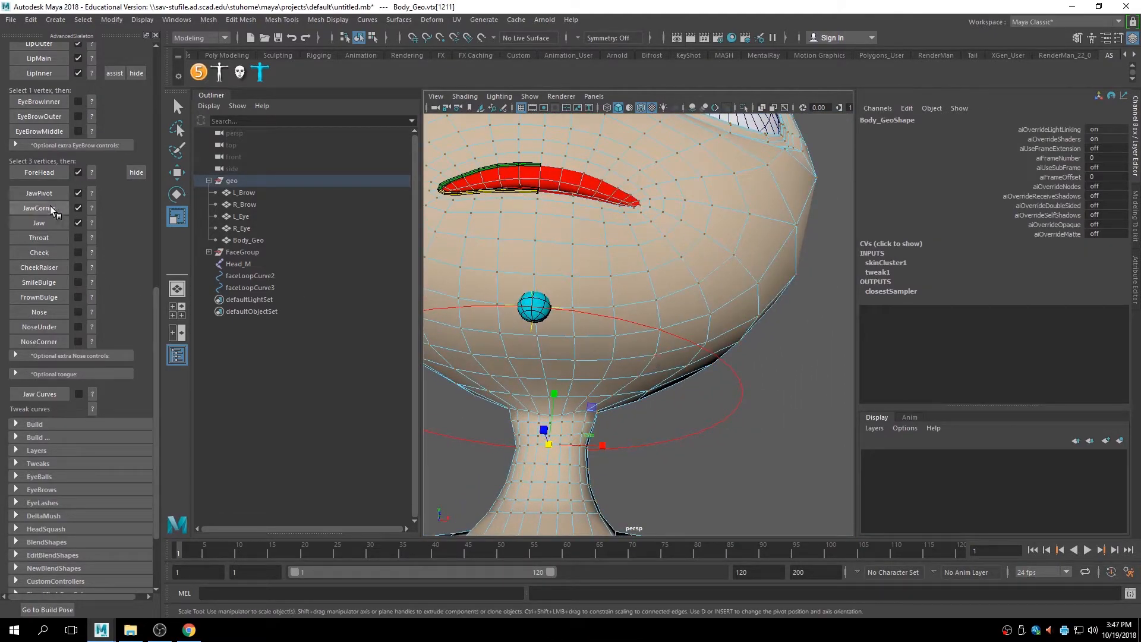
pyautogui.click(39, 238)
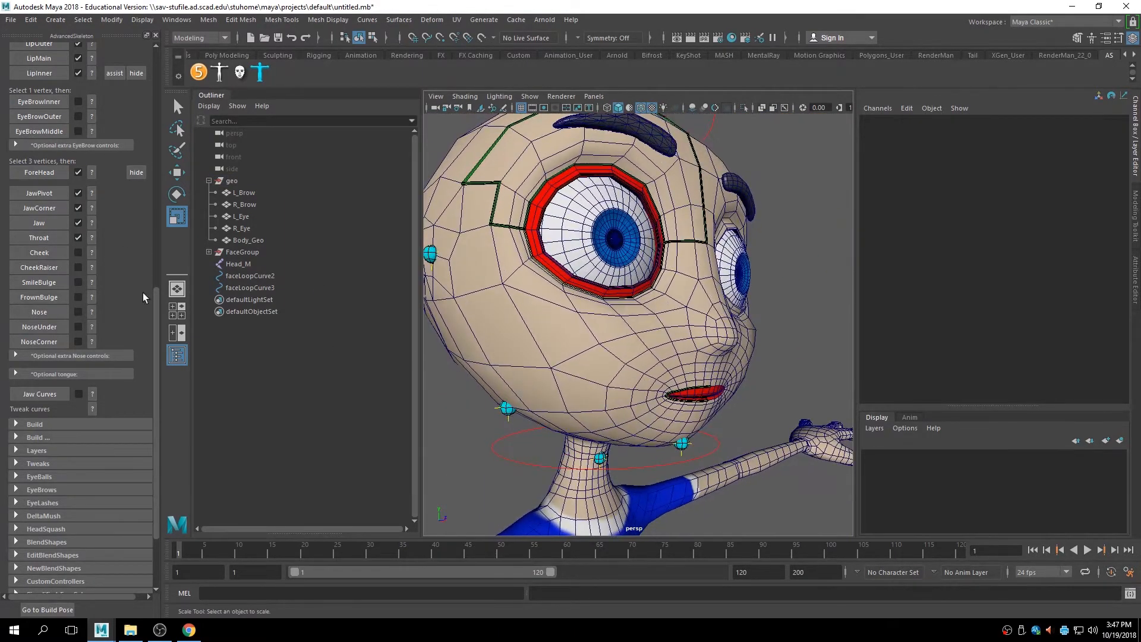
# Check the Cheek placement guide and create the Cheek fit on a vertex between the right eye and the mouth corner.
pyautogui.click(91, 253)
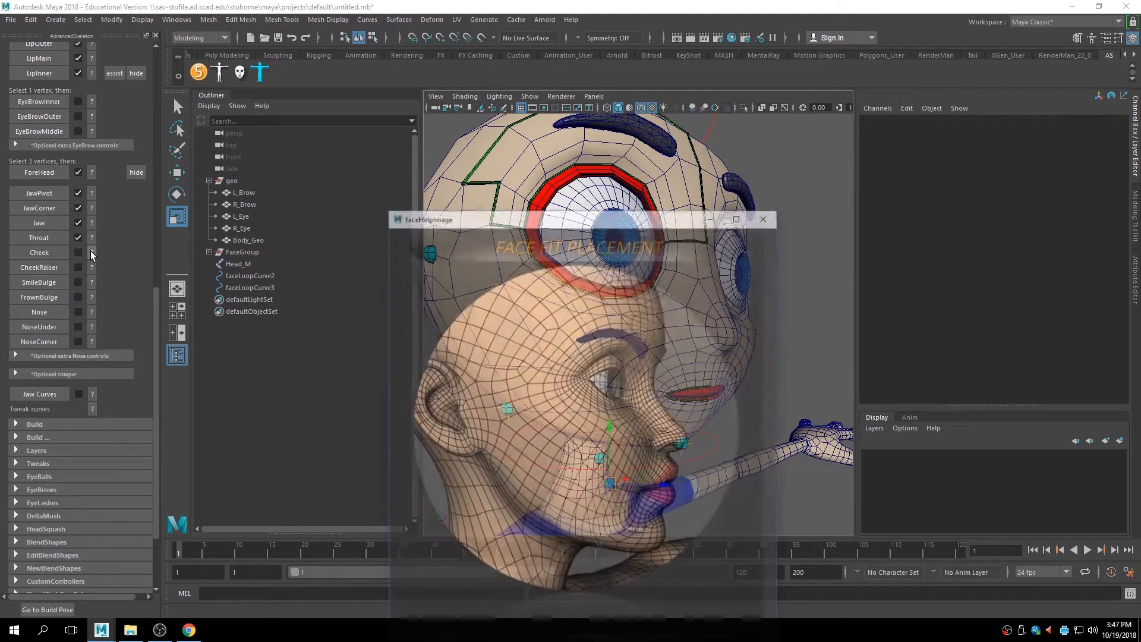
pyautogui.click(767, 216)
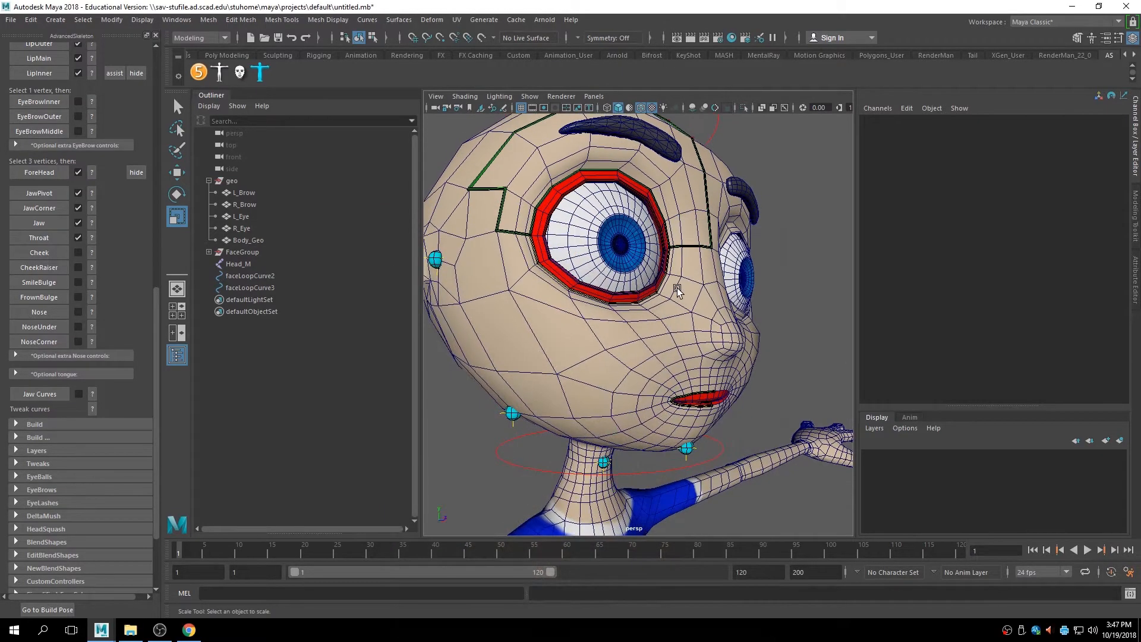
pyautogui.scroll(4, 677, 289)
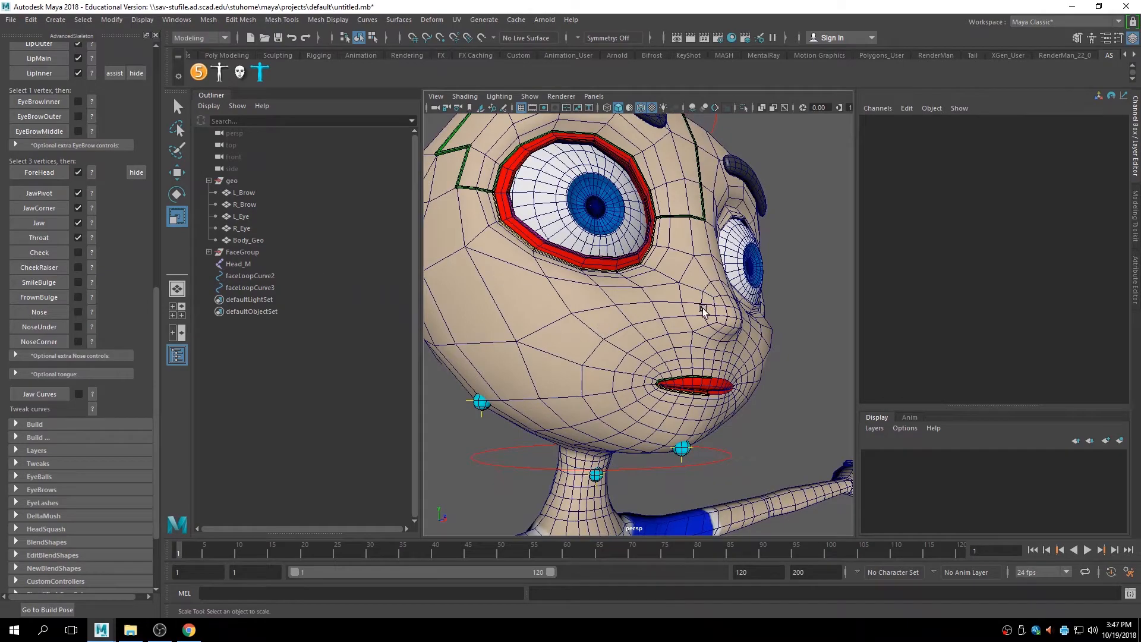
pyautogui.rightClick(620, 323)
pyautogui.click(567, 291)
pyautogui.click(631, 325)
pyautogui.scroll(-4, 703, 309)
pyautogui.moveTo(703, 309)
pyautogui.keyDown('alt'); pyautogui.mouseDown()
pyautogui.moveTo(668, 297)
pyautogui.moveTo(707, 313)
pyautogui.mouseUp(); pyautogui.keyUp('alt')
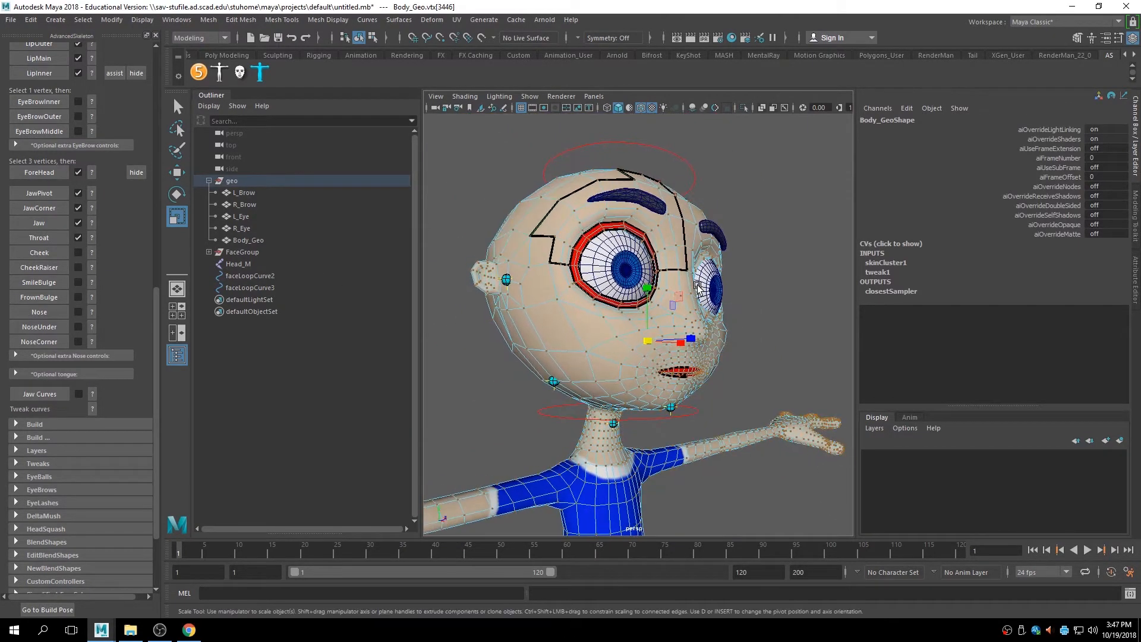
pyautogui.click(48, 254)
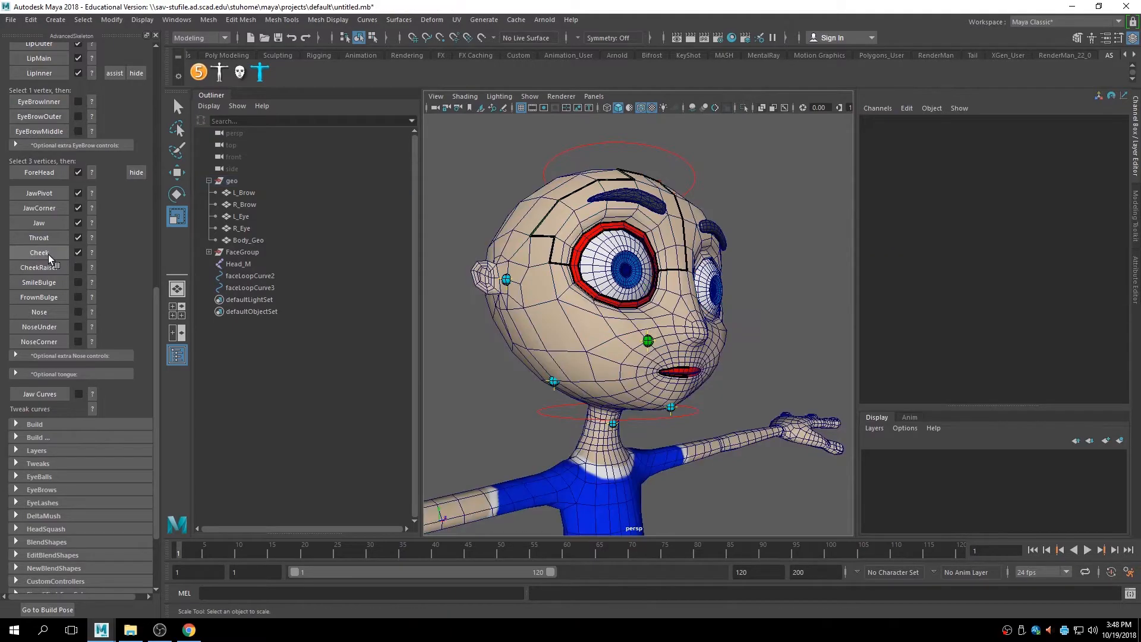
# Check the CheekRaiser placement guide and create the CheekRaiser fit on a vertex just below the right eye's lower lid.
pyautogui.click(91, 268)
pyautogui.click(767, 215)
pyautogui.keyDown('alt'); pyautogui.moveTo(684, 297); pyautogui.dragTo(654, 291); pyautogui.keyUp('alt')
pyautogui.scroll(5, 637, 288)
pyautogui.moveTo(637, 288); pyautogui.dragTo(580, 288, button='right')
pyautogui.click(598, 330)
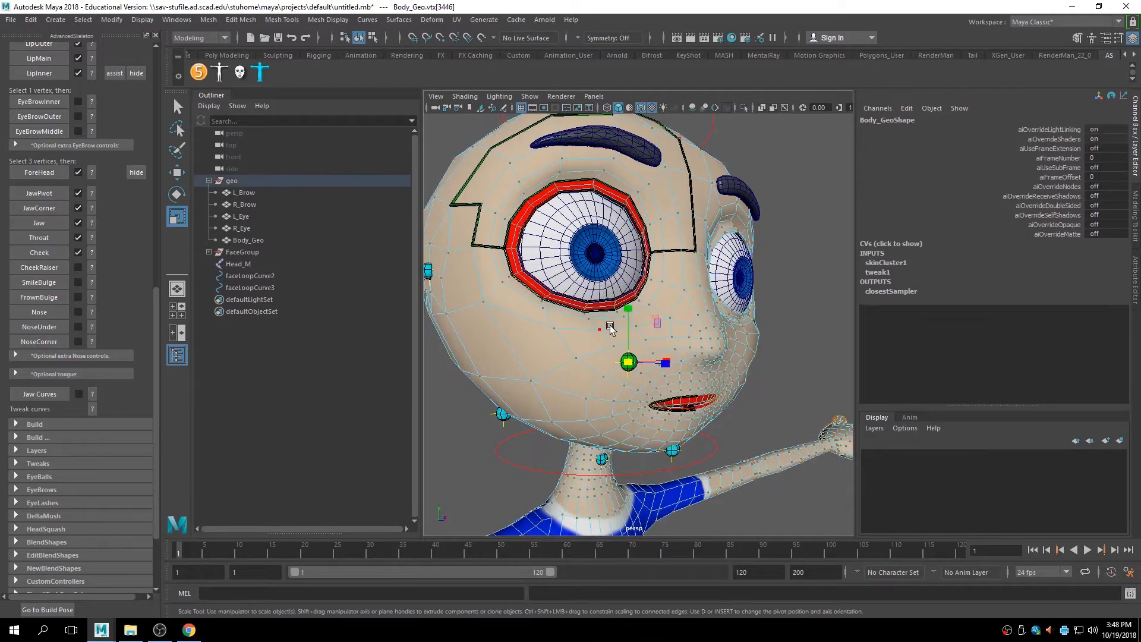
pyautogui.click(47, 268)
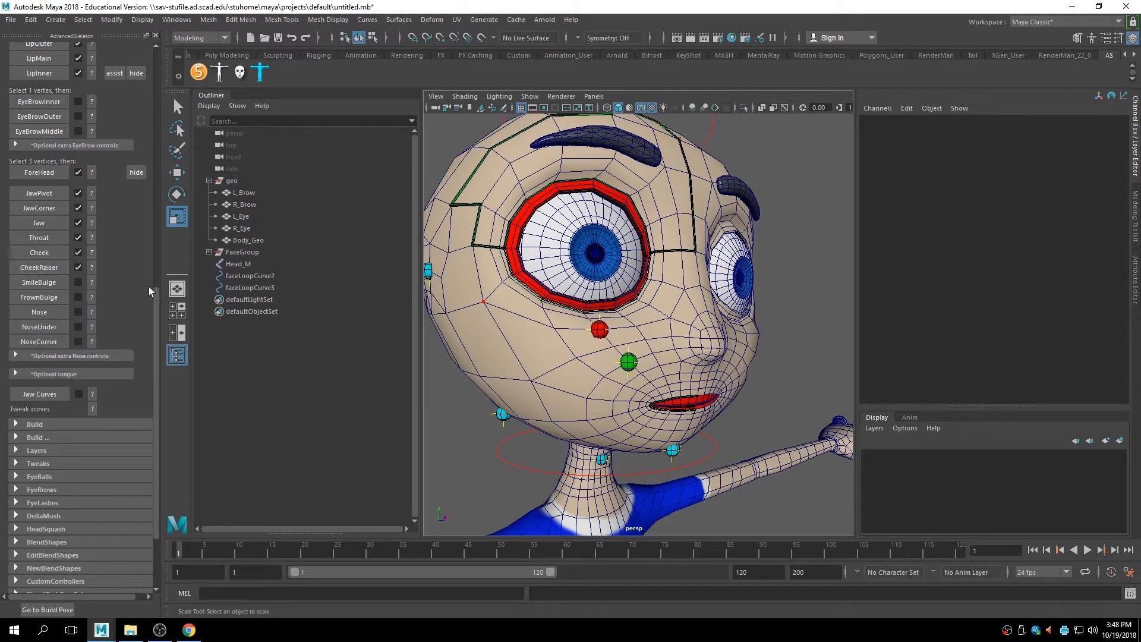
# Compare the SmileBulge placement guide with the mesh around the character's right cheek, nose and mouth.
pyautogui.click(92, 282)
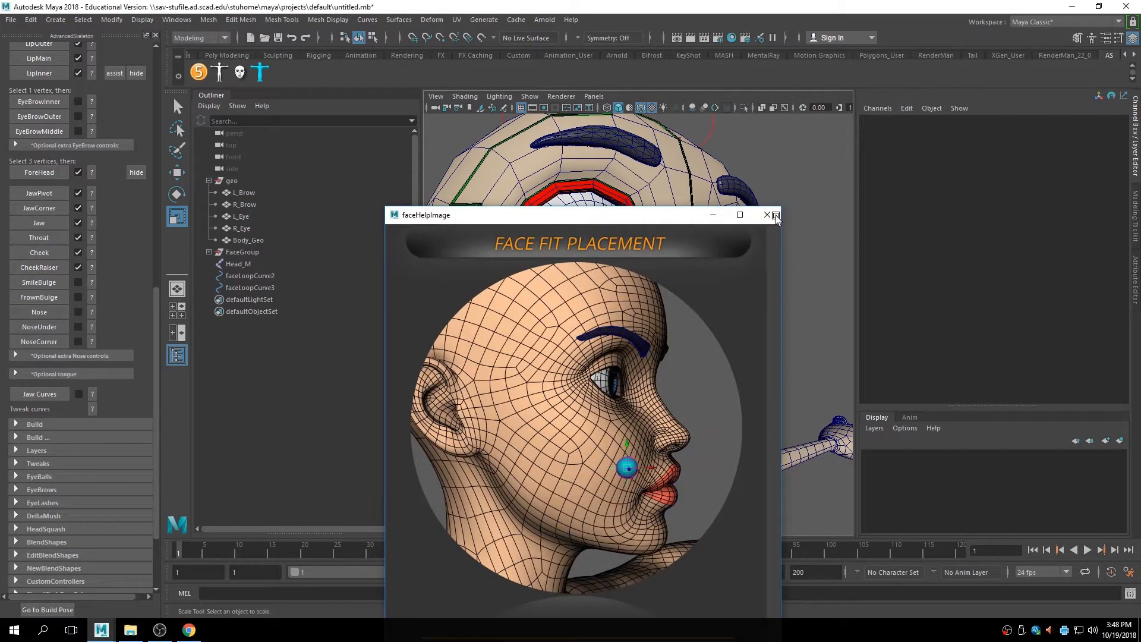
pyautogui.click(775, 216)
pyautogui.keyDown('alt'); pyautogui.moveTo(729, 328); pyautogui.dragTo(724, 303, button='middle'); pyautogui.keyUp('alt')
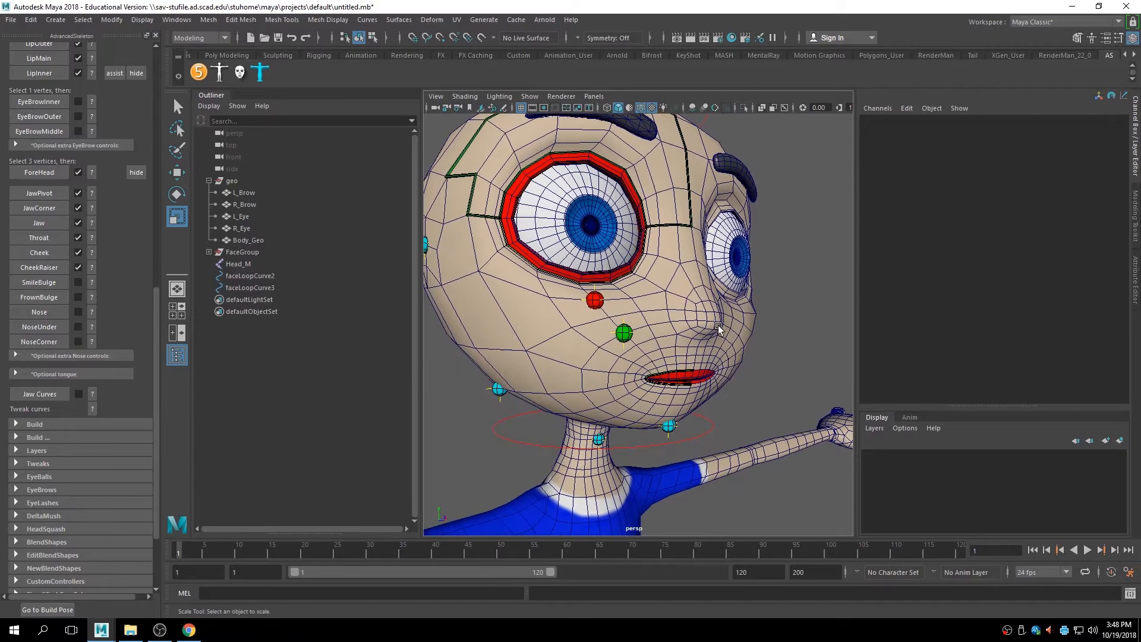
pyautogui.scroll(-3, 725, 304)
pyautogui.keyDown('alt'); pyautogui.moveTo(757, 318); pyautogui.dragTo(734, 327); pyautogui.keyUp('alt')
pyautogui.scroll(5, 734, 328)
pyautogui.scroll(1, 733, 327)
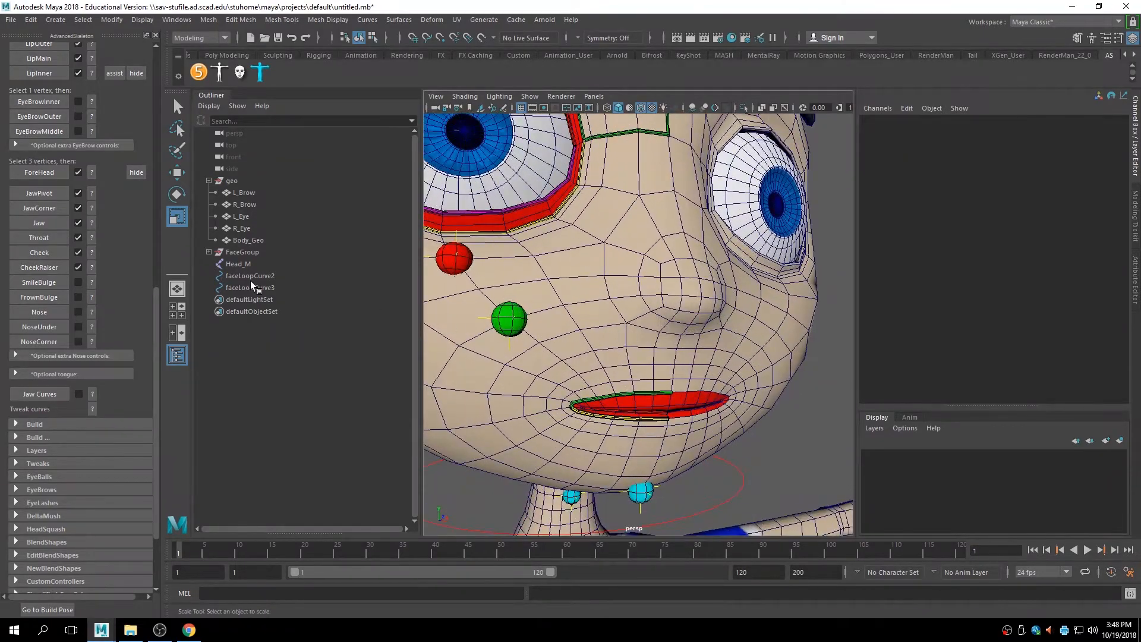
pyautogui.click(91, 283)
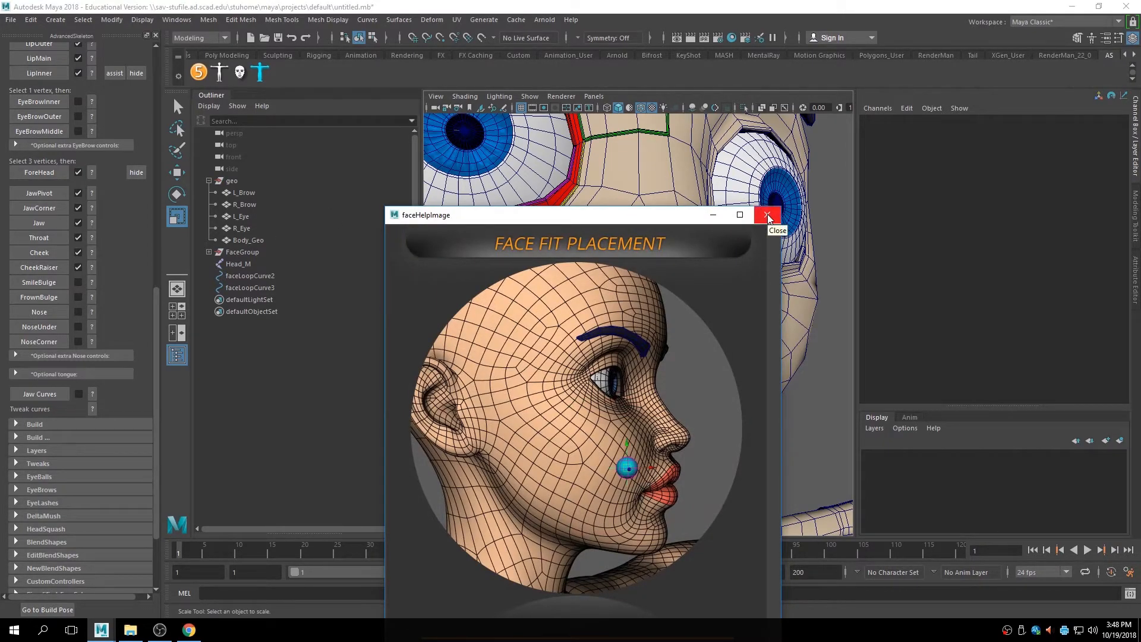
pyautogui.click(767, 215)
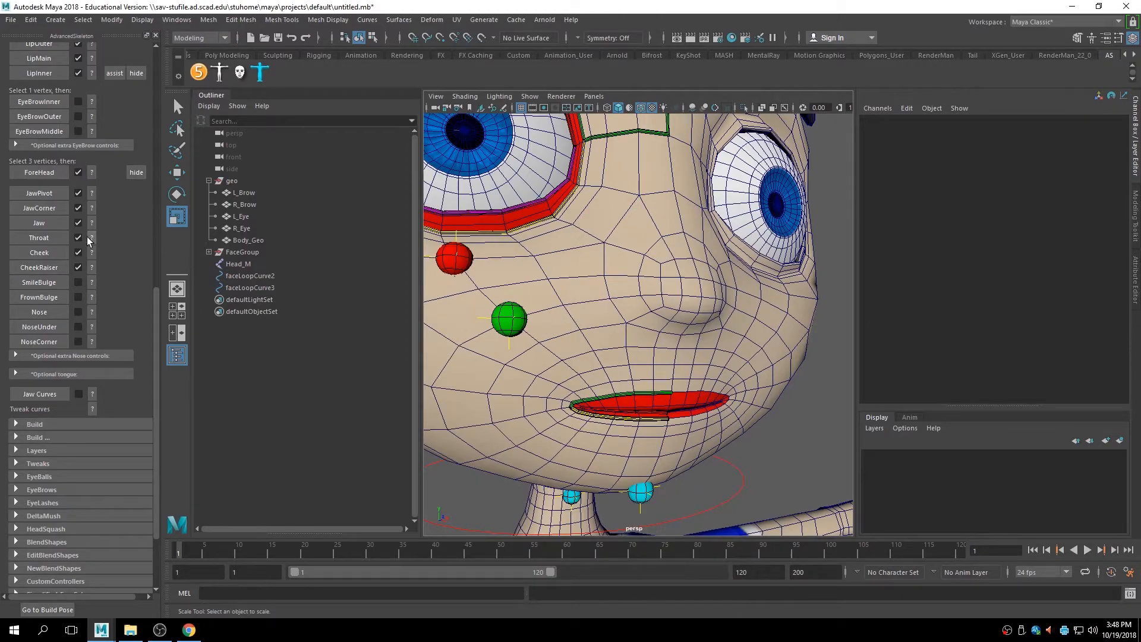
# Recheck the Cheek placement guide and delete the existing Cheek fit.
pyautogui.click(91, 253)
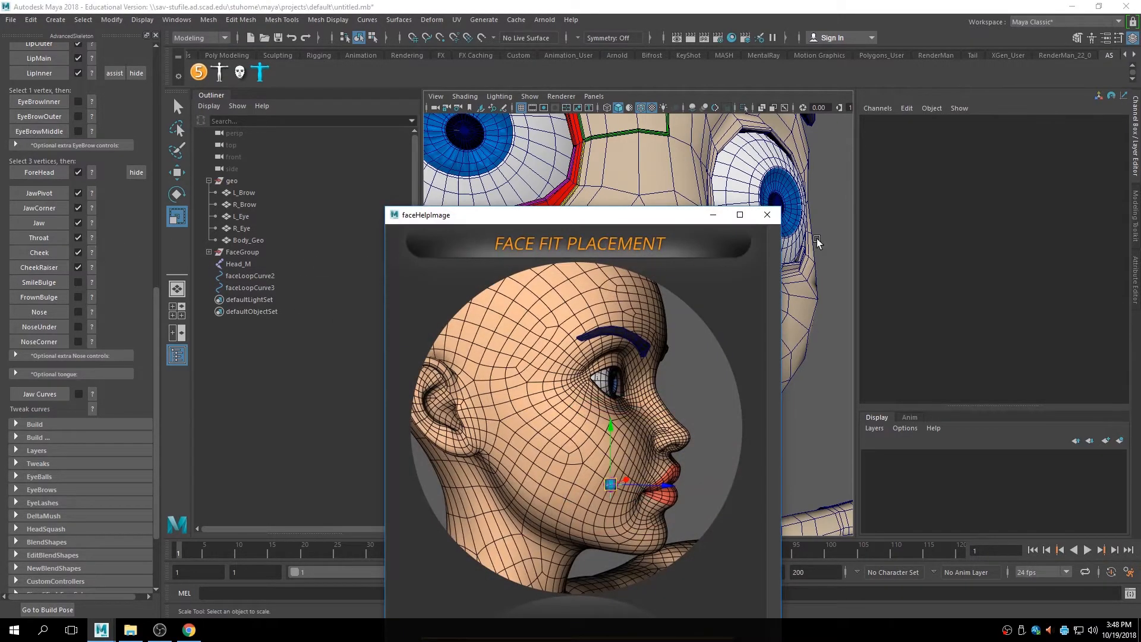
pyautogui.click(772, 215)
pyautogui.click(78, 252)
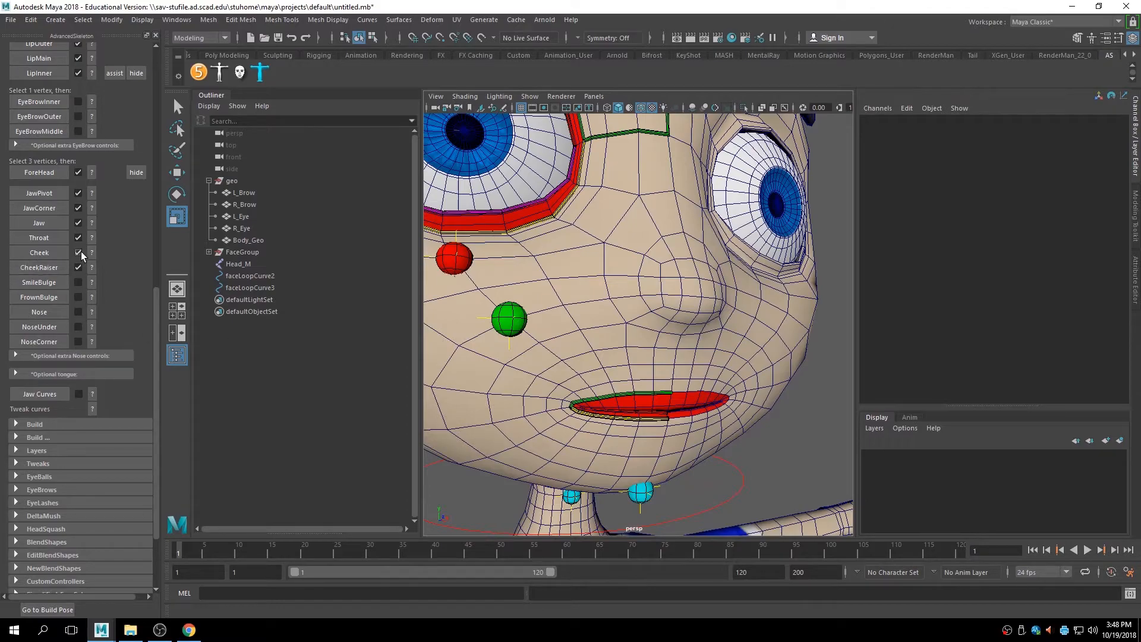
pyautogui.click(545, 317)
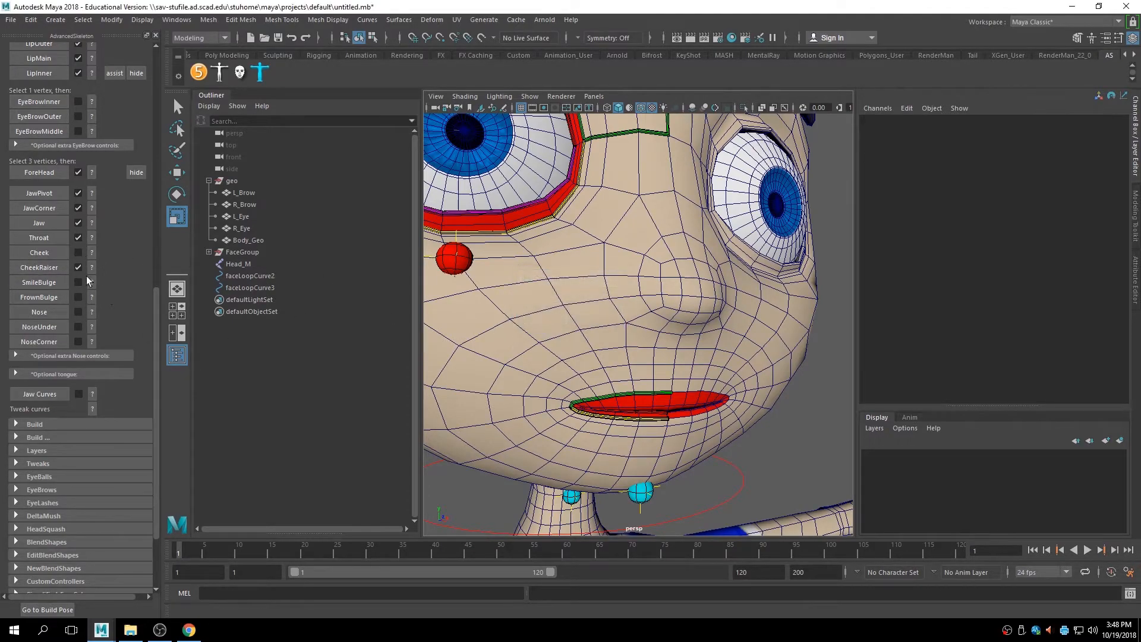
# Consult the Cheek placement guide and create the Cheek fit on a lower right cheek vertex, outward from the mouth corner.
pyautogui.click(91, 252)
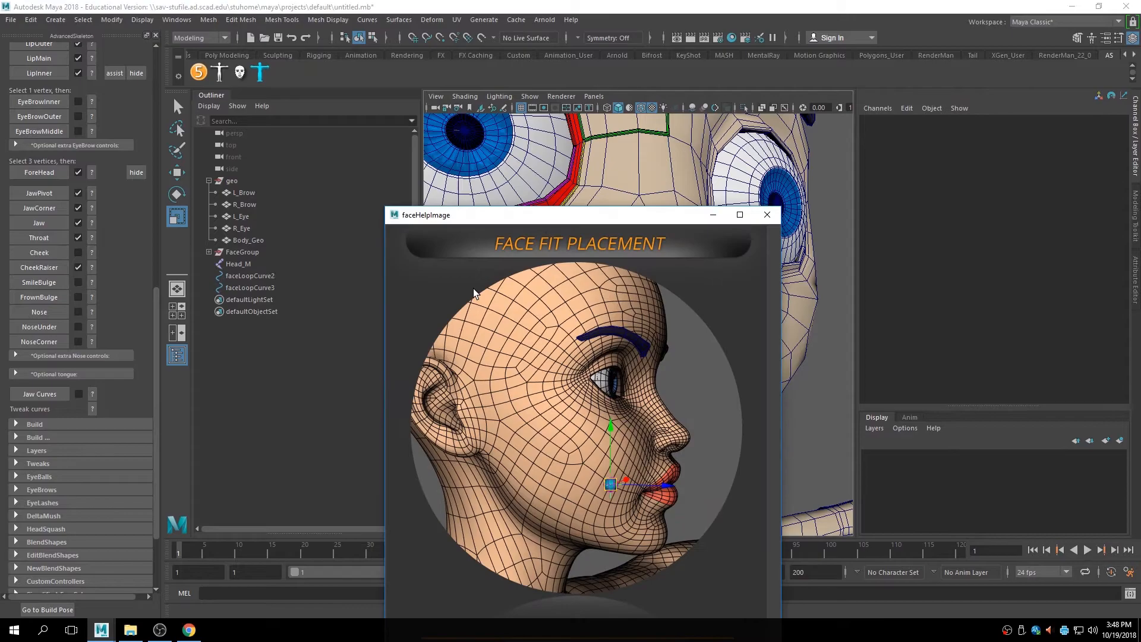
pyautogui.click(767, 214)
pyautogui.keyDown('alt'); pyautogui.moveTo(416, 351); pyautogui.dragTo(526, 350); pyautogui.keyUp('alt')
pyautogui.moveTo(526, 349); pyautogui.dragTo(496, 297, button='right')
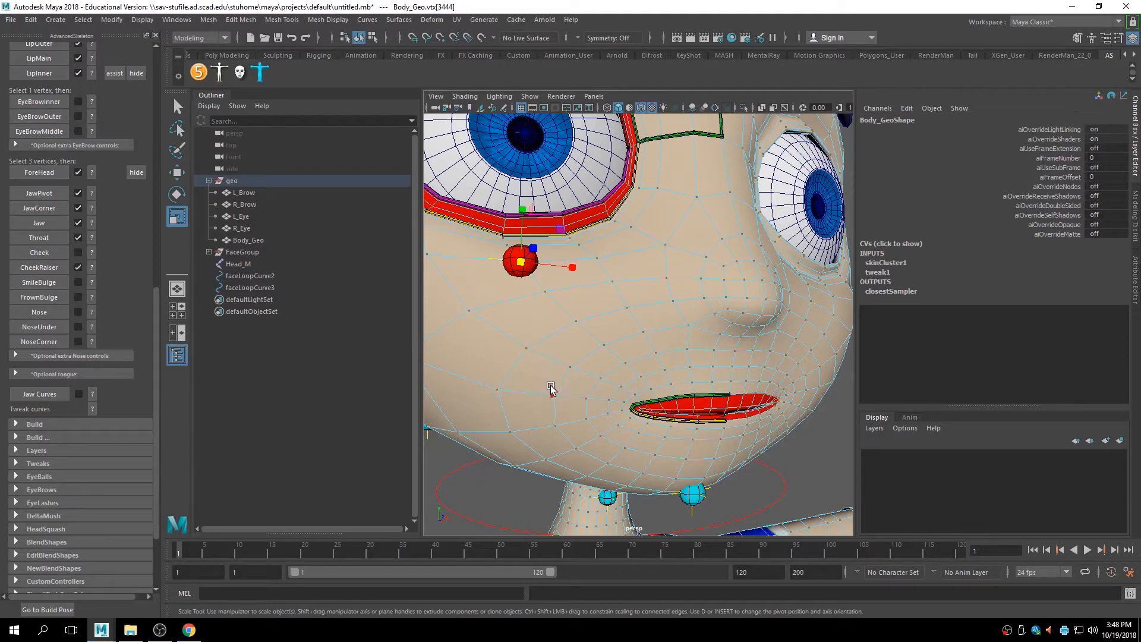
pyautogui.click(485, 384)
pyautogui.click(501, 387)
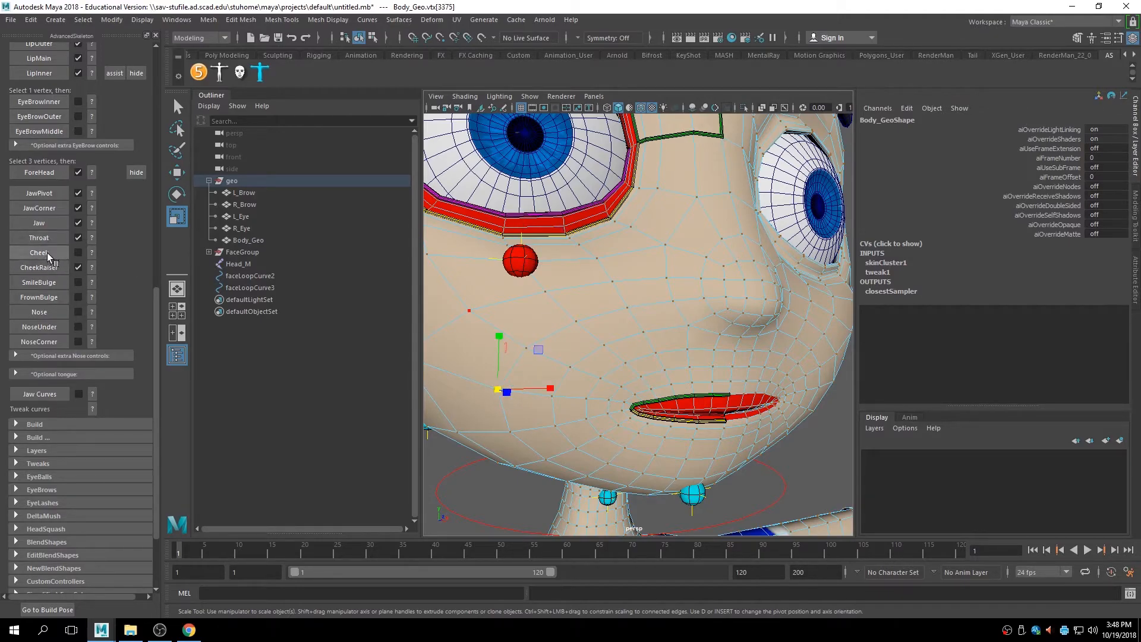
pyautogui.click(47, 252)
# Check the SmileBulge placement guide and create the SmileBulge fit on a vertex above and outside the right mouth corner.
pyautogui.scroll(-3, 534, 297)
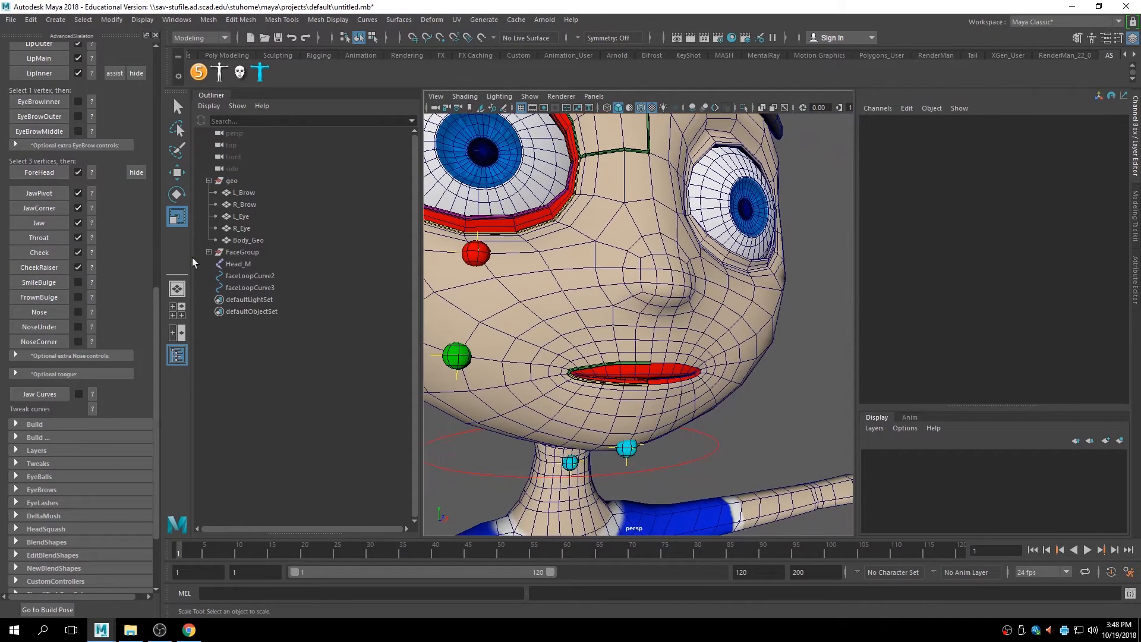
pyautogui.click(91, 281)
pyautogui.click(766, 215)
pyautogui.moveTo(565, 306); pyautogui.dragTo(516, 315, button='right')
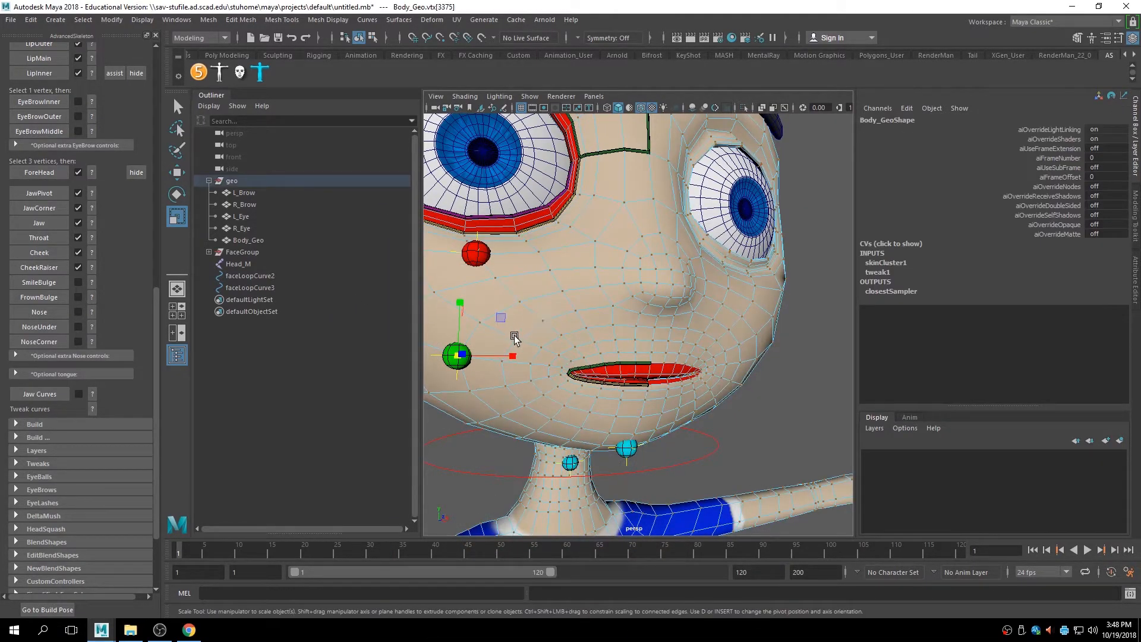
pyautogui.click(538, 332)
pyautogui.scroll(-2, 538, 333)
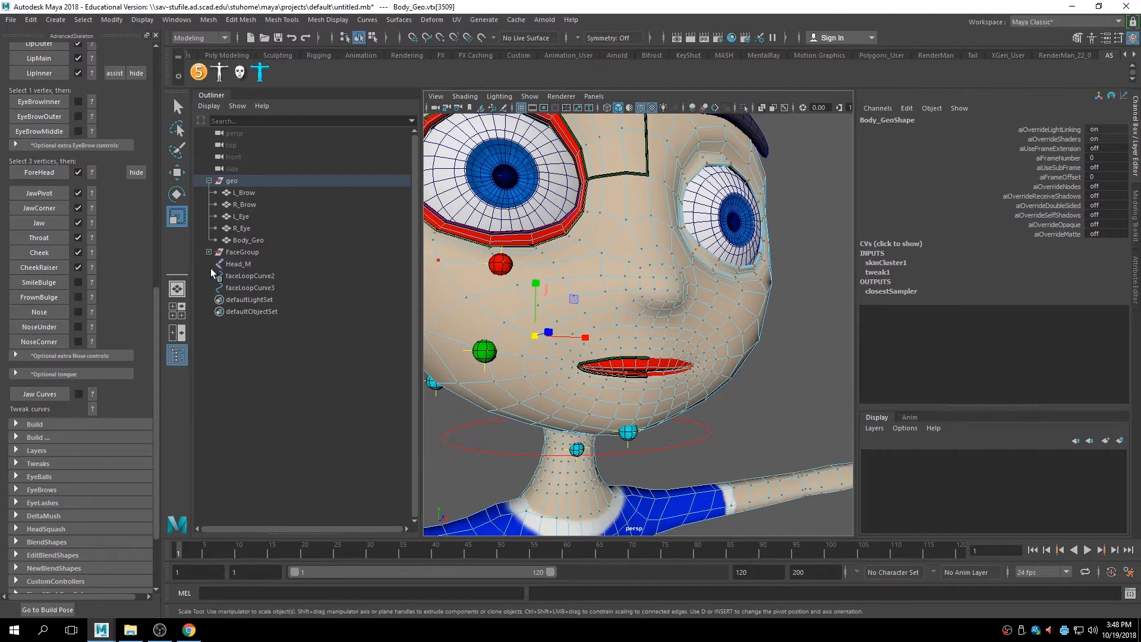
pyautogui.click(45, 280)
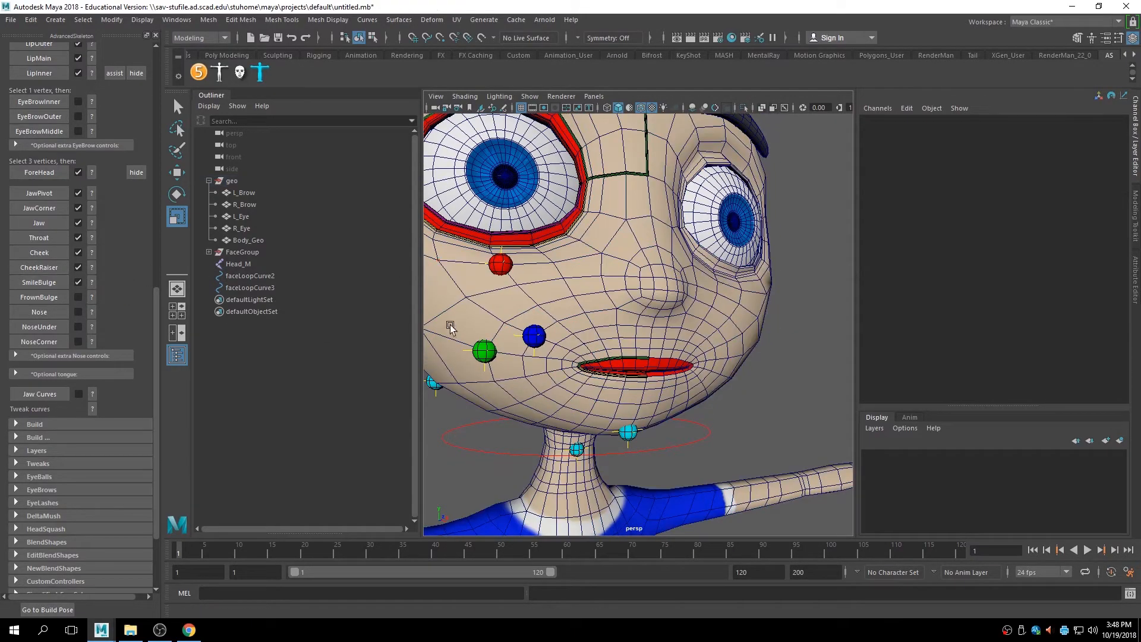
# Check the FrownBulge placement guide and create the FrownBulge fit on a vertex below and outside the right mouth corner.
pyautogui.click(92, 297)
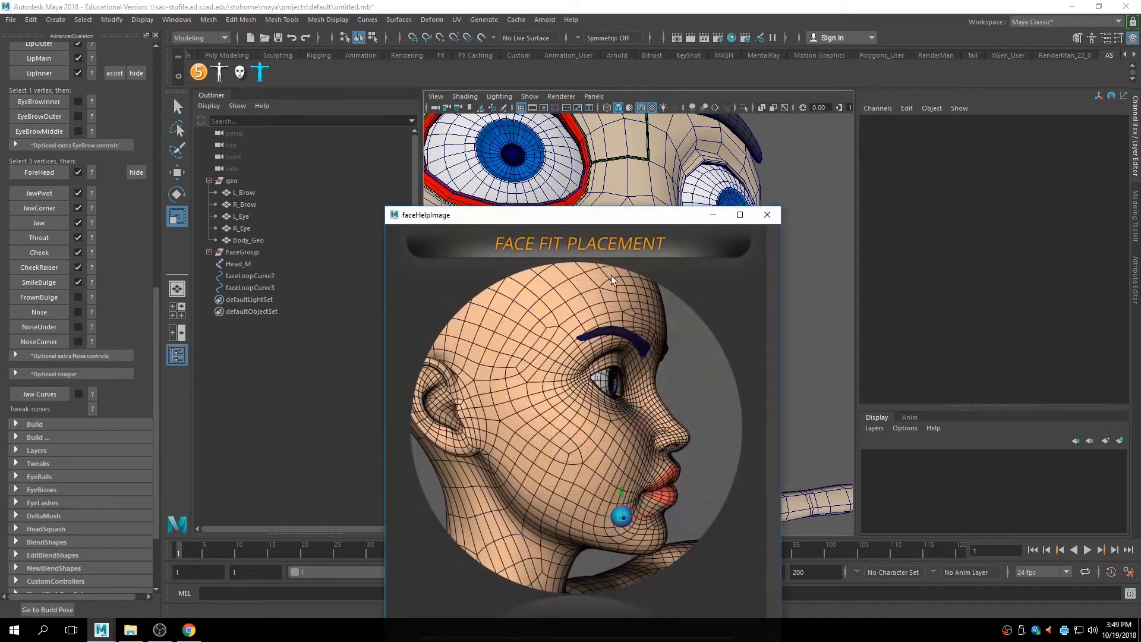
pyautogui.click(743, 214)
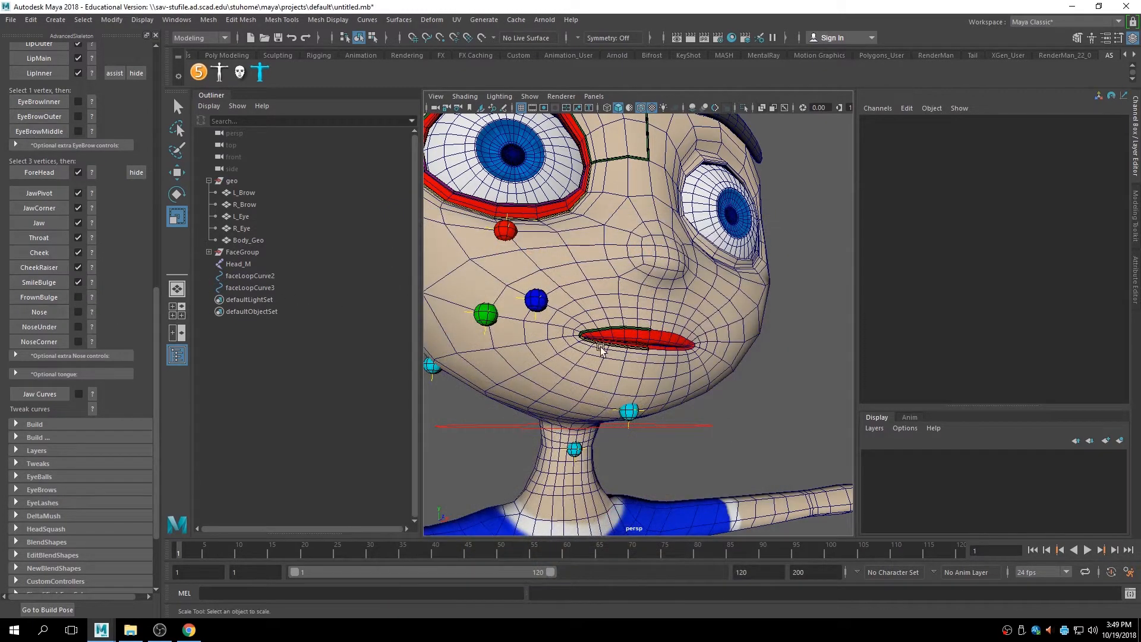
pyautogui.moveTo(567, 288); pyautogui.dragTo(515, 292, button='right')
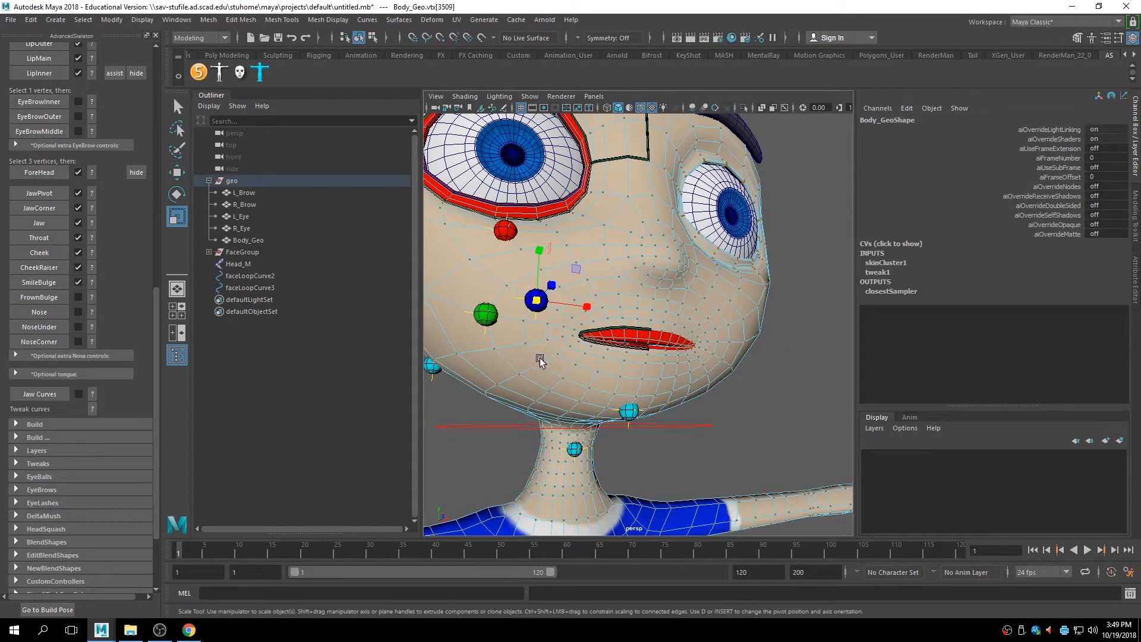
pyautogui.click(543, 365)
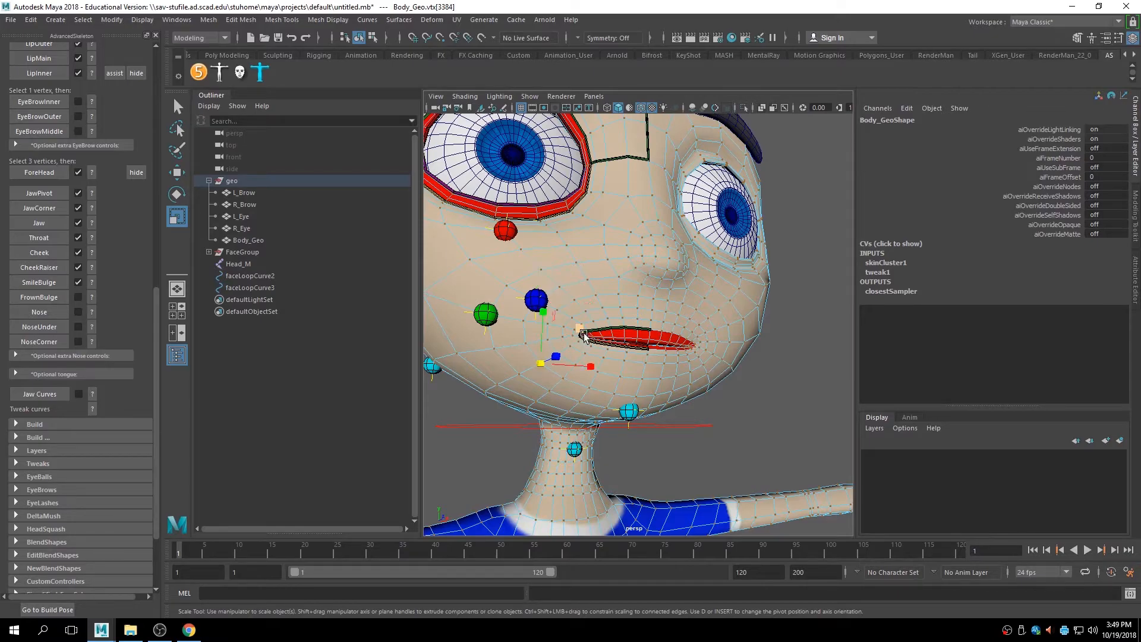
pyautogui.click(39, 297)
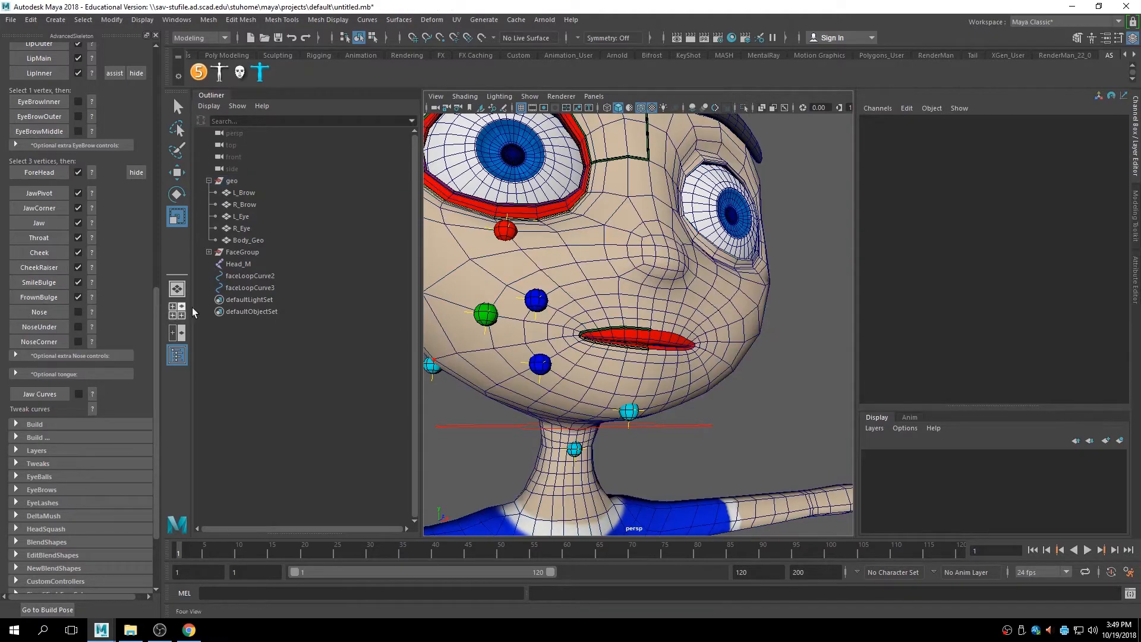
# Check the Nose placement guide and create the Nose fit on the centre-line vertex at the tip of the nose.
pyautogui.keyDown('alt'); pyautogui.moveTo(726, 302); pyautogui.dragTo(644, 336); pyautogui.keyUp('alt')
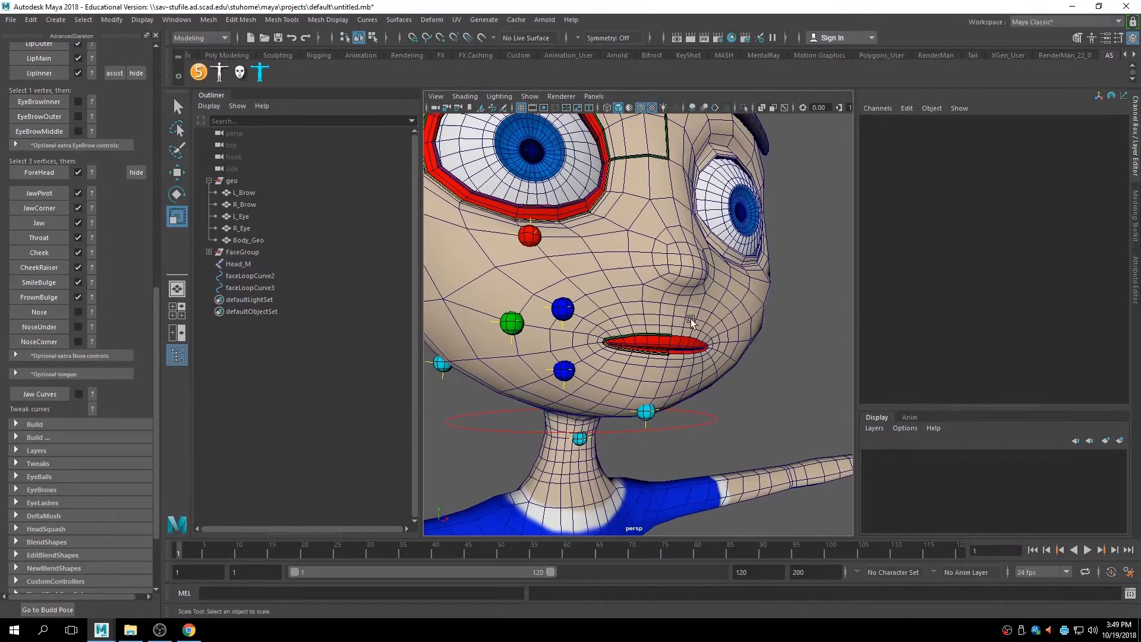
pyautogui.click(94, 315)
pyautogui.click(722, 243)
pyautogui.keyDown('alt'); pyautogui.moveTo(720, 240); pyautogui.dragTo(683, 284); pyautogui.keyUp('alt')
pyautogui.keyDown('alt'); pyautogui.moveTo(682, 284); pyautogui.dragTo(750, 298, button='right'); pyautogui.keyUp('alt')
pyautogui.keyDown('alt'); pyautogui.moveTo(750, 298); pyautogui.dragTo(726, 287); pyautogui.keyUp('alt')
pyautogui.moveTo(616, 287); pyautogui.dragTo(556, 287, button='right')
pyautogui.click(644, 316)
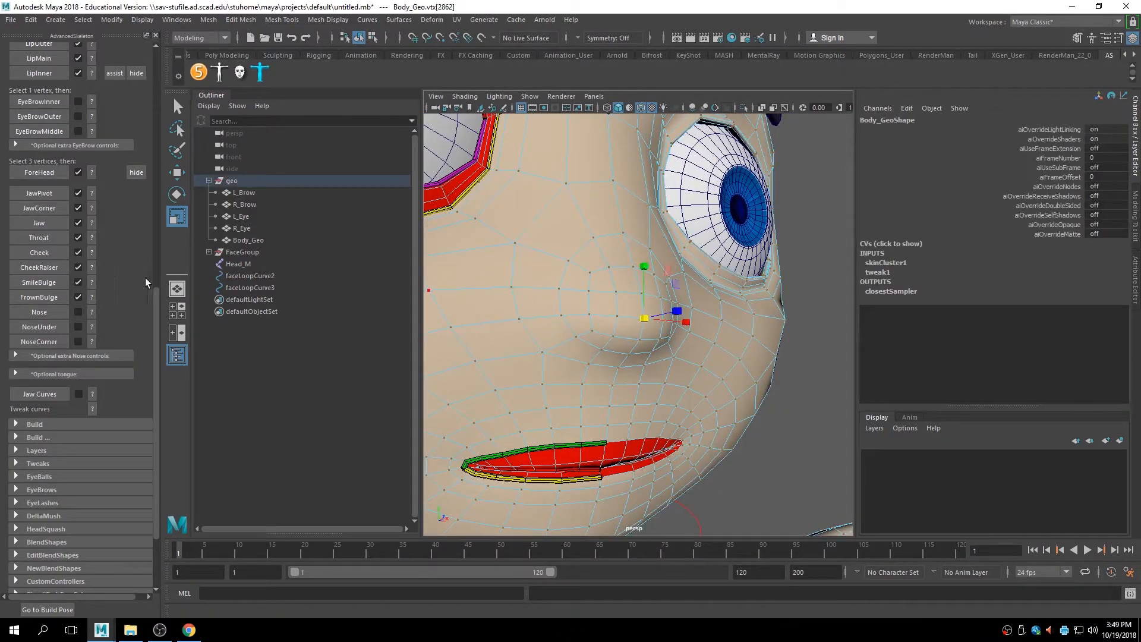
pyautogui.click(36, 309)
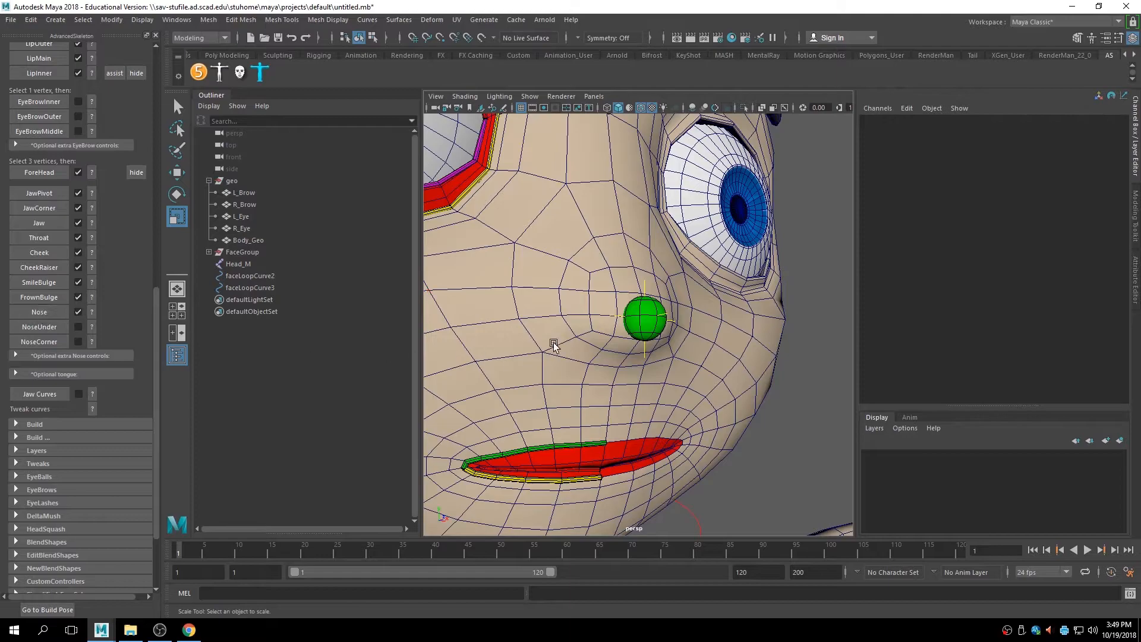
# Check the NoseUnder placement guide and create the NoseUnder fit on the centre-line vertex just beneath the nose tip.
pyautogui.click(92, 327)
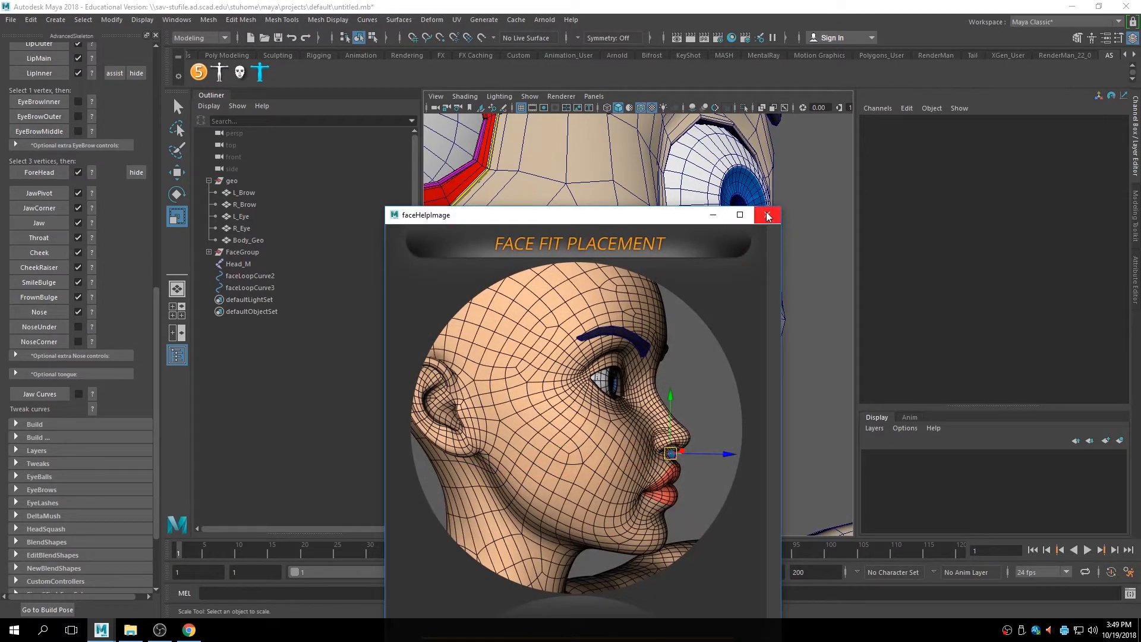
pyautogui.click(767, 215)
pyautogui.keyDown('alt'); pyautogui.moveTo(638, 341); pyautogui.dragTo(655, 373); pyautogui.keyUp('alt')
pyautogui.moveTo(619, 287); pyautogui.dragTo(569, 288, button='right')
pyautogui.click(616, 274)
pyautogui.click(638, 279)
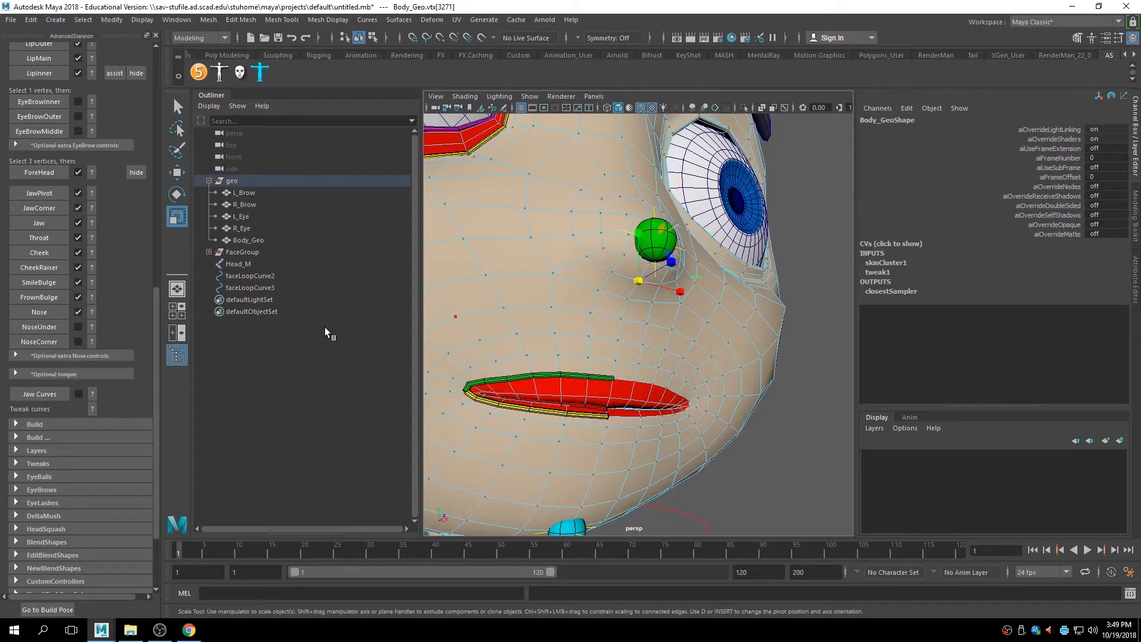
pyautogui.click(39, 326)
pyautogui.moveTo(700, 324)
pyautogui.keyDown('alt'); pyautogui.mouseDown()
pyautogui.moveTo(709, 319)
pyautogui.moveTo(681, 328)
pyautogui.mouseUp(); pyautogui.keyUp('alt')
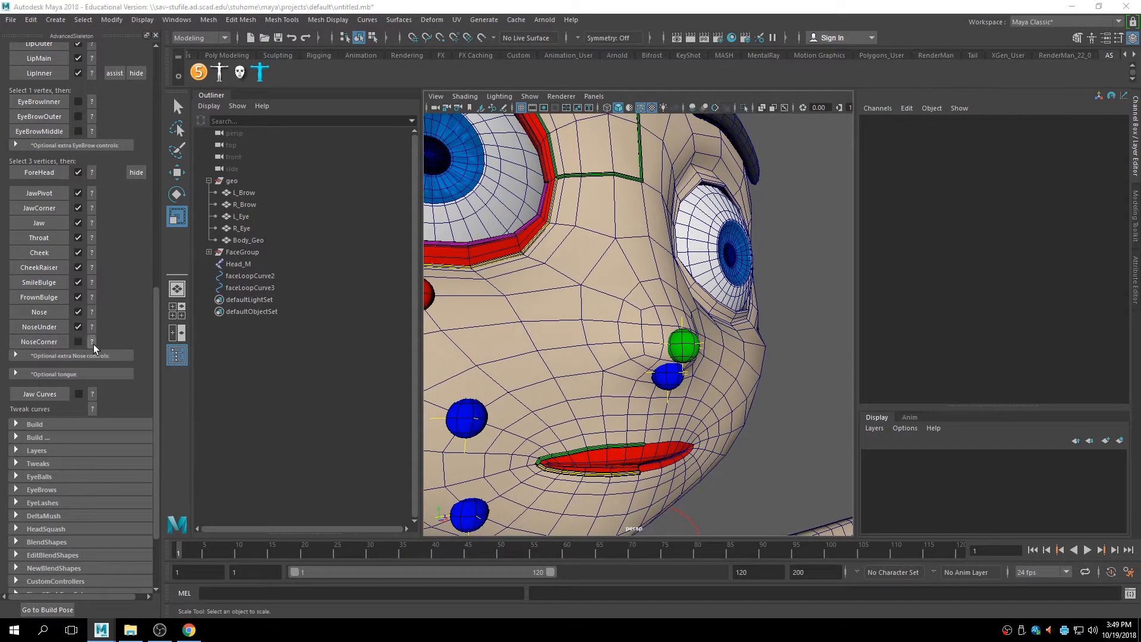
# Check the NoseCorner placement guide and create the NoseCorner fit on a vertex at the outer edge of the right nostril.
pyautogui.click(92, 343)
pyautogui.click(762, 214)
pyautogui.moveTo(626, 340); pyautogui.dragTo(585, 290, button='right')
pyautogui.click(631, 359)
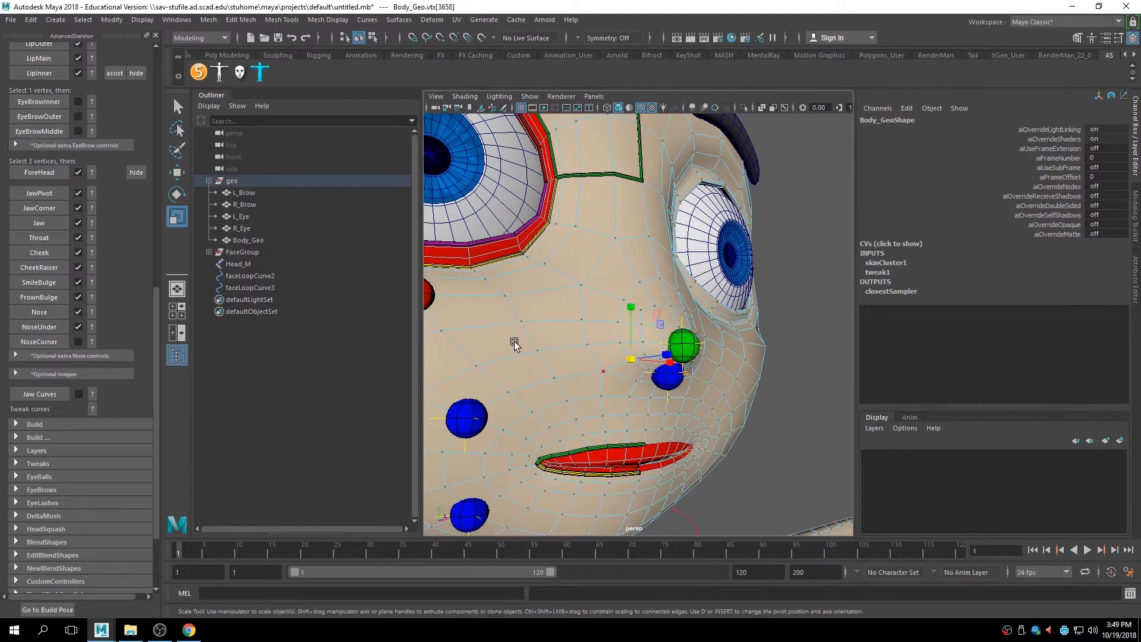
pyautogui.click(40, 342)
# Create the Jaw Curves for the face fit.
pyautogui.scroll(-5, 545, 332)
pyautogui.scroll(6, 545, 333)
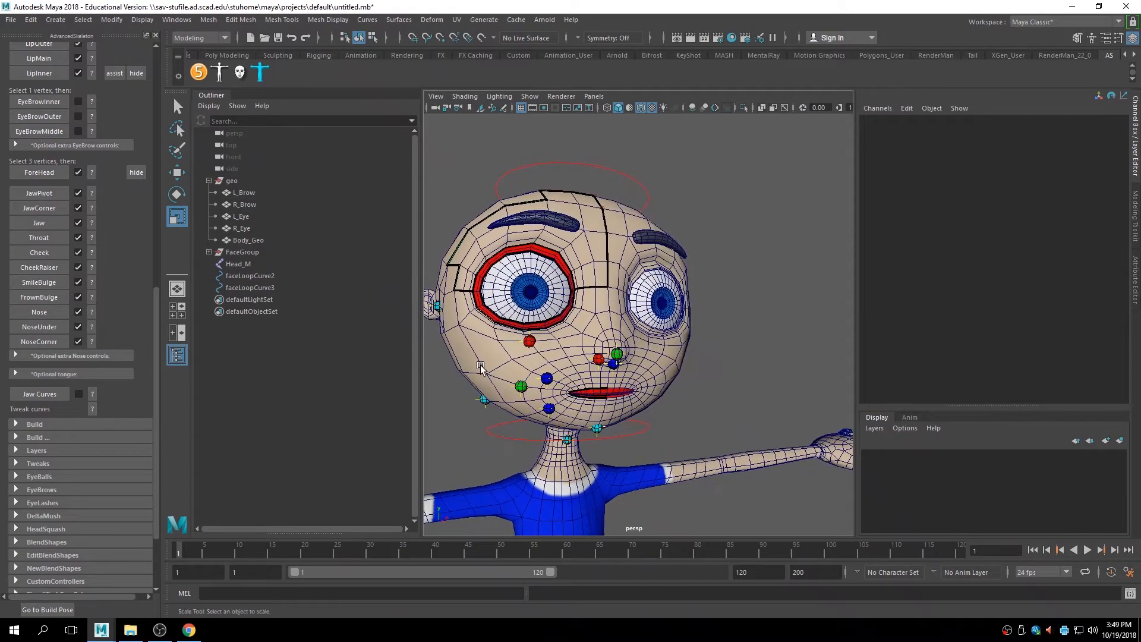
pyautogui.keyDown('alt'); pyautogui.moveTo(569, 330); pyautogui.dragTo(594, 380, button='middle'); pyautogui.keyUp('alt')
pyautogui.keyDown('alt'); pyautogui.moveTo(594, 380); pyautogui.dragTo(547, 361, button='right'); pyautogui.keyUp('alt')
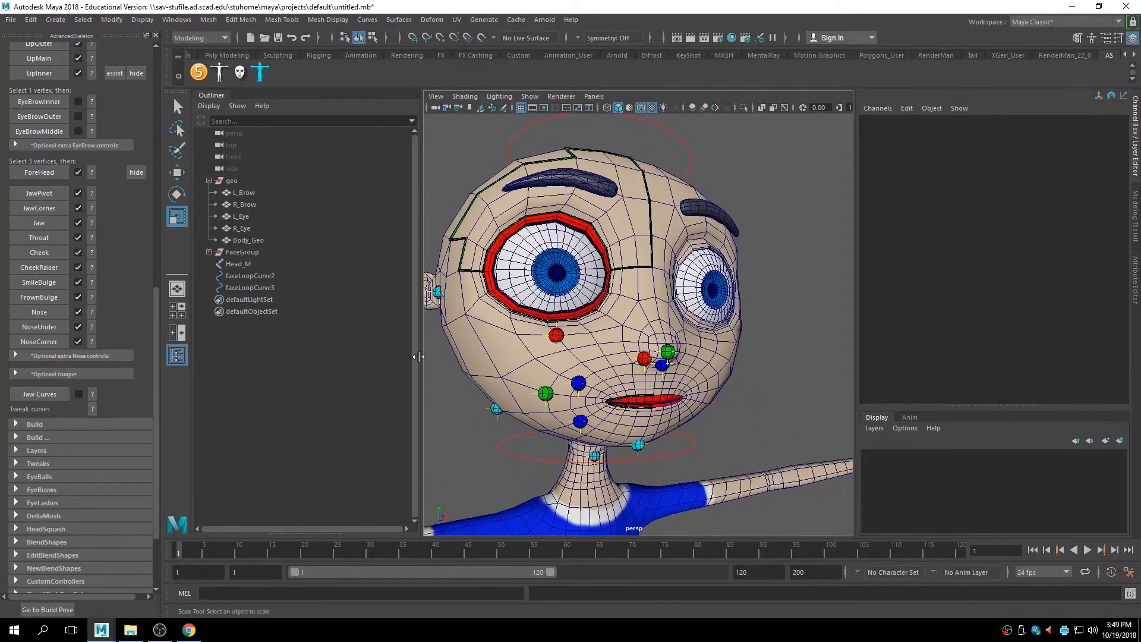
pyautogui.keyDown('alt'); pyautogui.moveTo(536, 325); pyautogui.dragTo(496, 300); pyautogui.keyUp('alt')
pyautogui.click(42, 394)
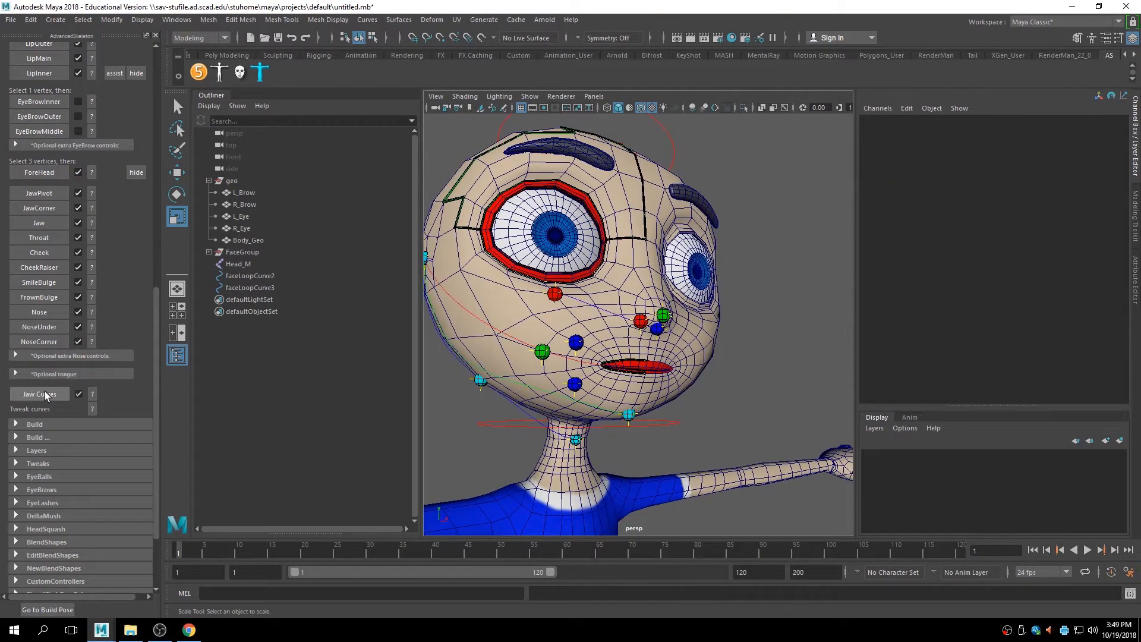
# Open the step-by-step face builder and build the Prep and CtrlBox steps.
pyautogui.moveTo(484, 360)
pyautogui.keyDown('alt'); pyautogui.mouseDown()
pyautogui.moveTo(546, 357)
pyautogui.moveTo(541, 367)
pyautogui.moveTo(565, 356)
pyautogui.moveTo(498, 348)
pyautogui.mouseUp(); pyautogui.keyUp('alt')
pyautogui.keyDown('alt'); pyautogui.moveTo(498, 348); pyautogui.dragTo(446, 363, button='right'); pyautogui.keyUp('alt')
pyautogui.click(16, 424)
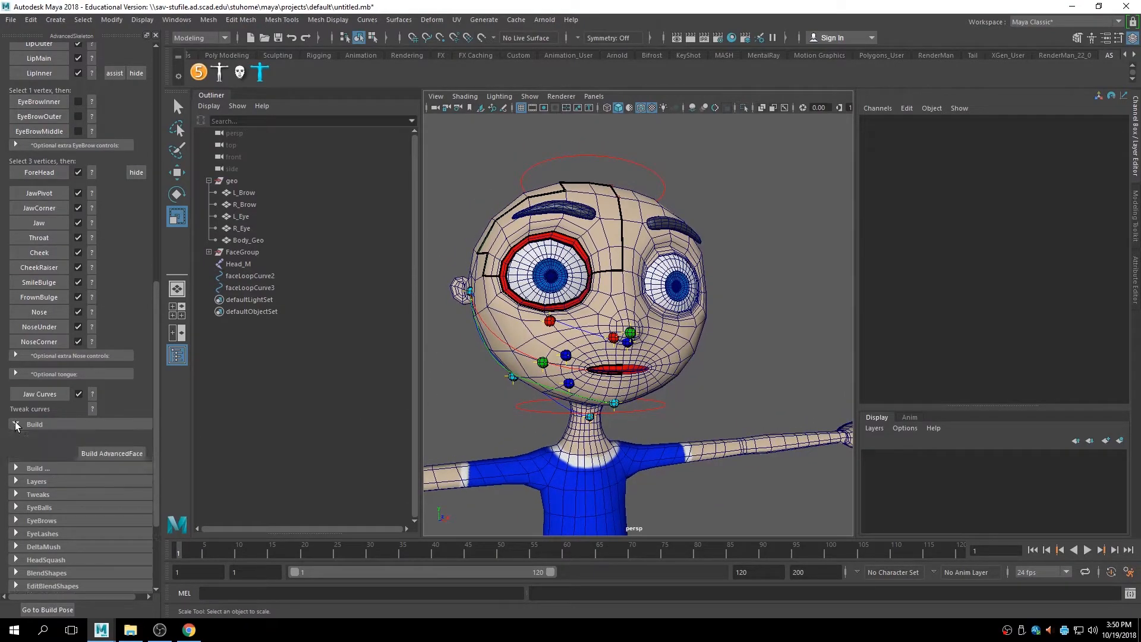
pyautogui.keyDown('alt'); pyautogui.moveTo(582, 405); pyautogui.dragTo(558, 395, button='right'); pyautogui.keyUp('alt')
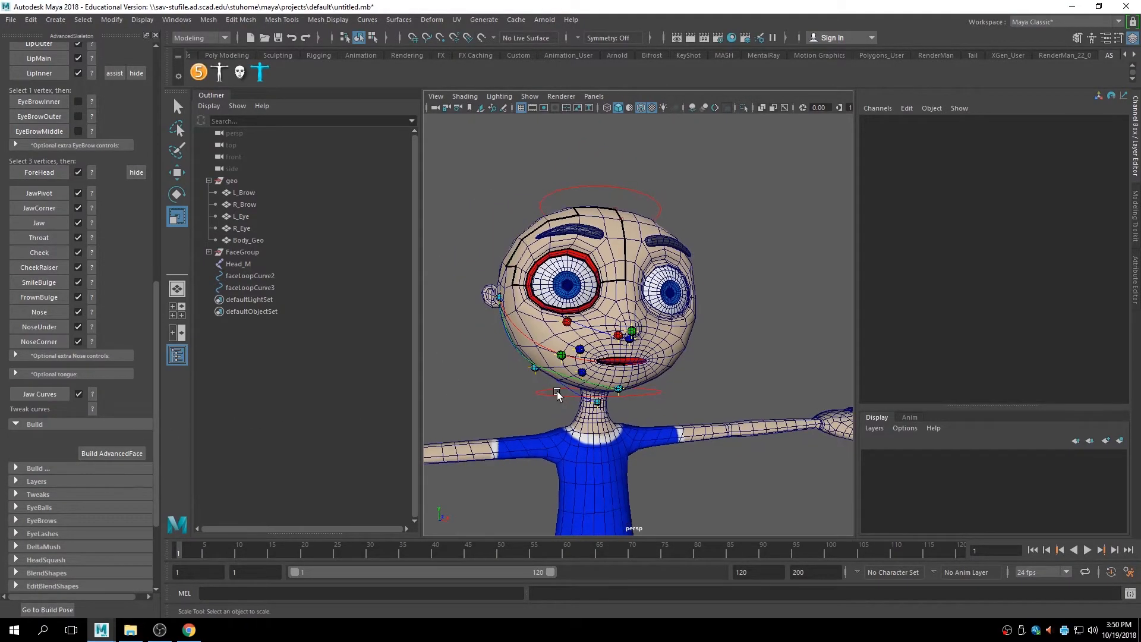
pyautogui.keyDown('alt'); pyautogui.moveTo(558, 394); pyautogui.dragTo(539, 379, button='middle'); pyautogui.keyUp('alt')
pyautogui.keyDown('alt'); pyautogui.moveTo(539, 379); pyautogui.dragTo(542, 392); pyautogui.keyUp('alt')
pyautogui.keyDown('alt'); pyautogui.moveTo(543, 392); pyautogui.dragTo(536, 375, button='middle'); pyautogui.keyUp('alt')
pyautogui.keyDown('alt'); pyautogui.moveTo(535, 375); pyautogui.dragTo(540, 377); pyautogui.keyUp('alt')
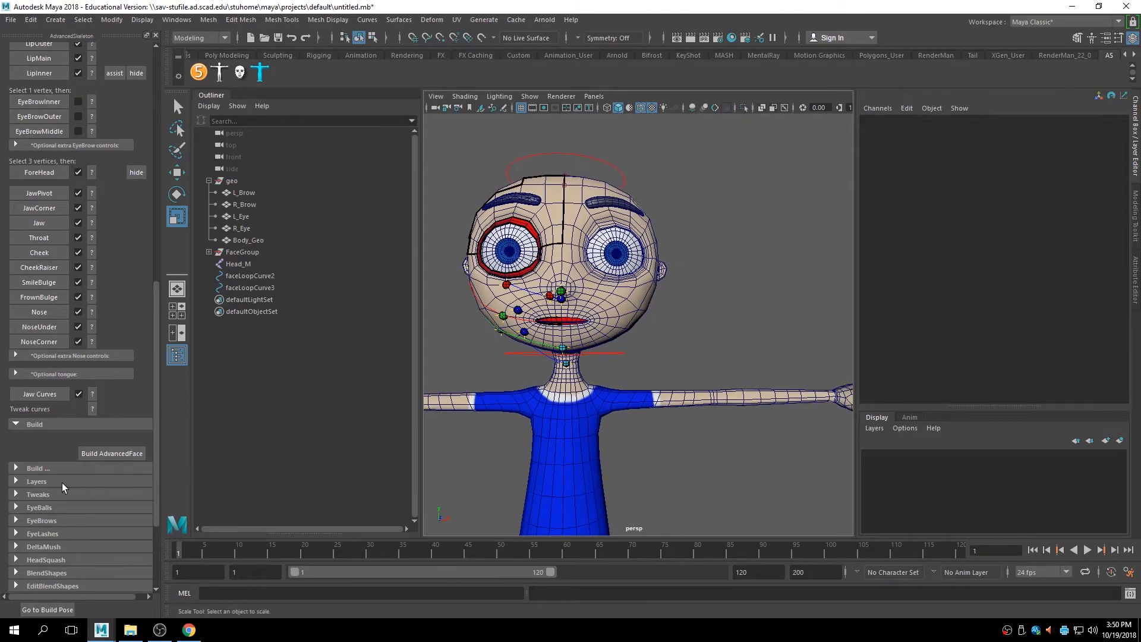
pyautogui.click(16, 468)
pyautogui.scroll(-5, 130, 488)
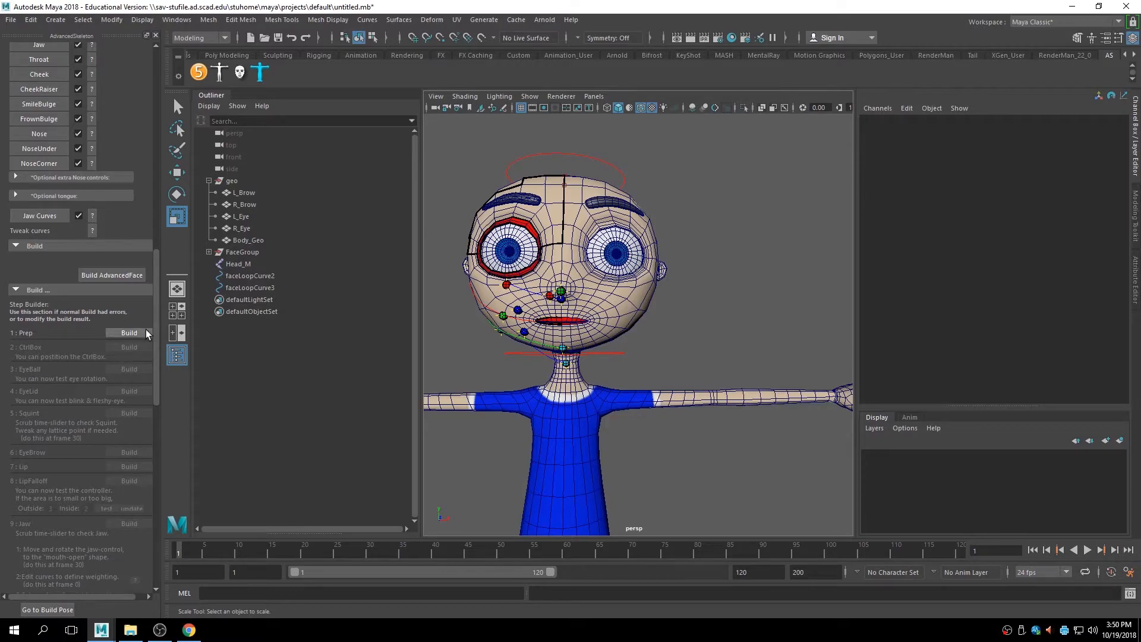
pyautogui.click(129, 333)
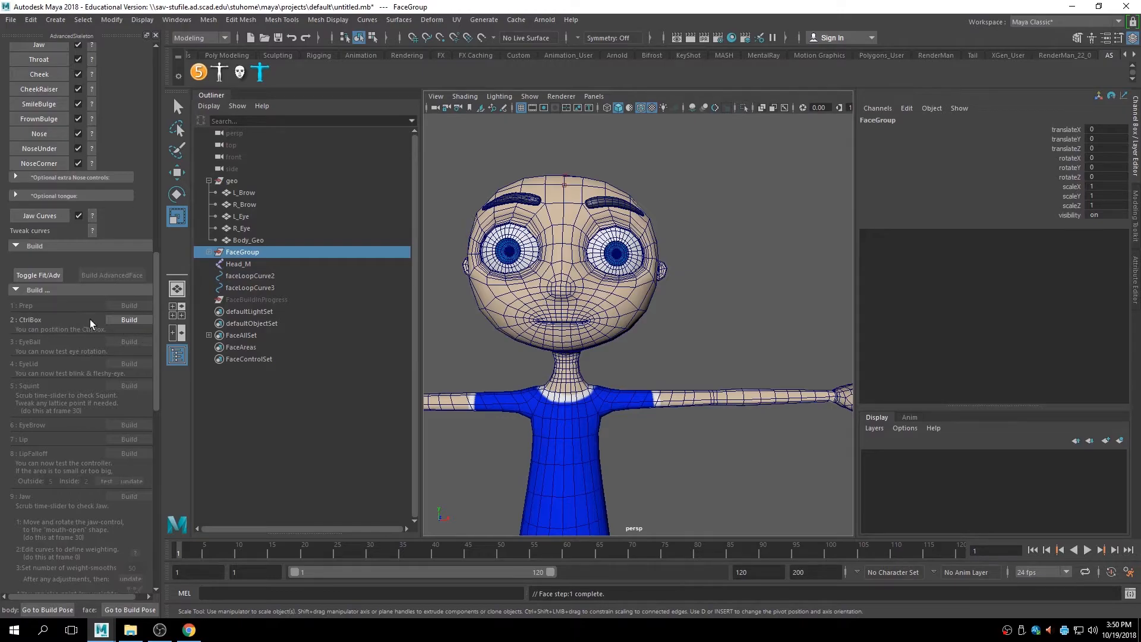
pyautogui.click(133, 321)
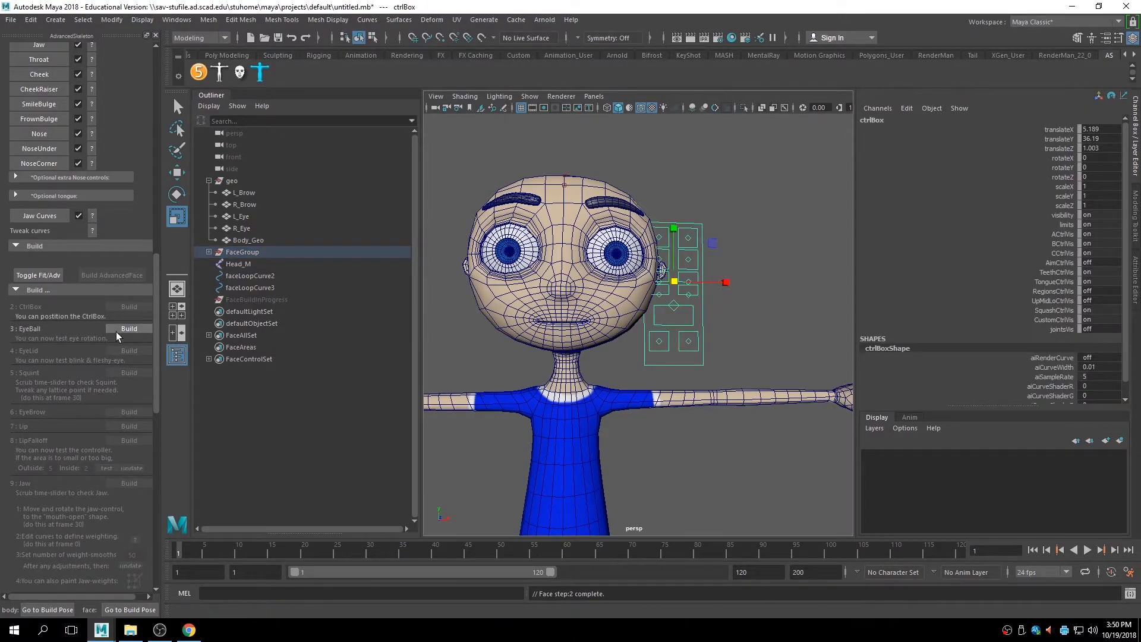
# Build the EyeBall, EyeLid and Squint steps and try to build the EyeBrow step.
pyautogui.click(122, 329)
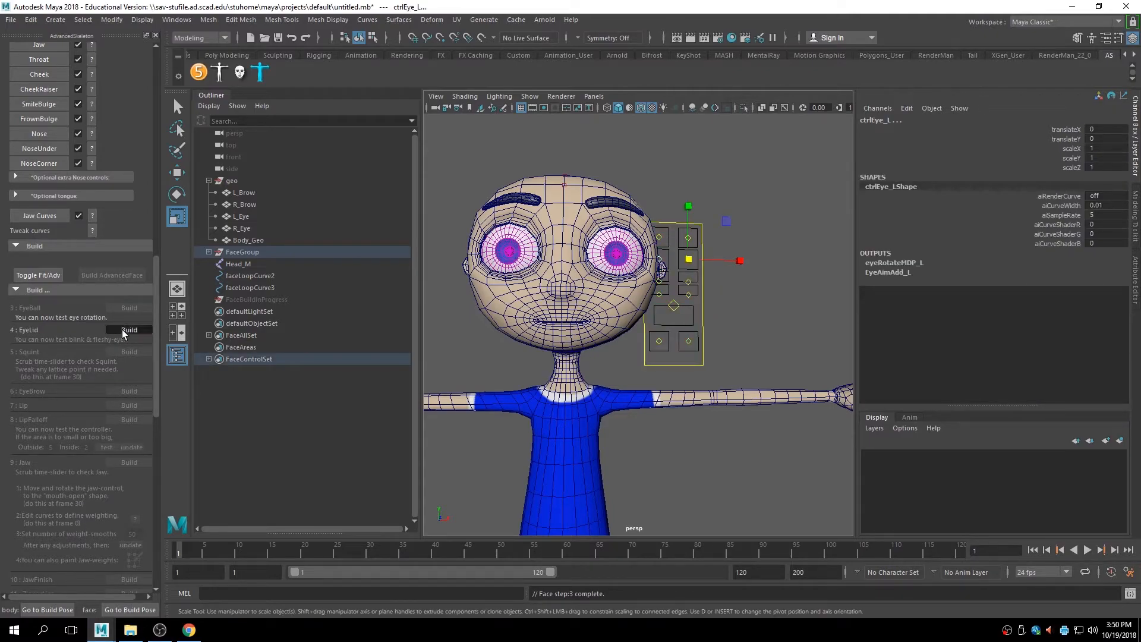
pyautogui.click(122, 329)
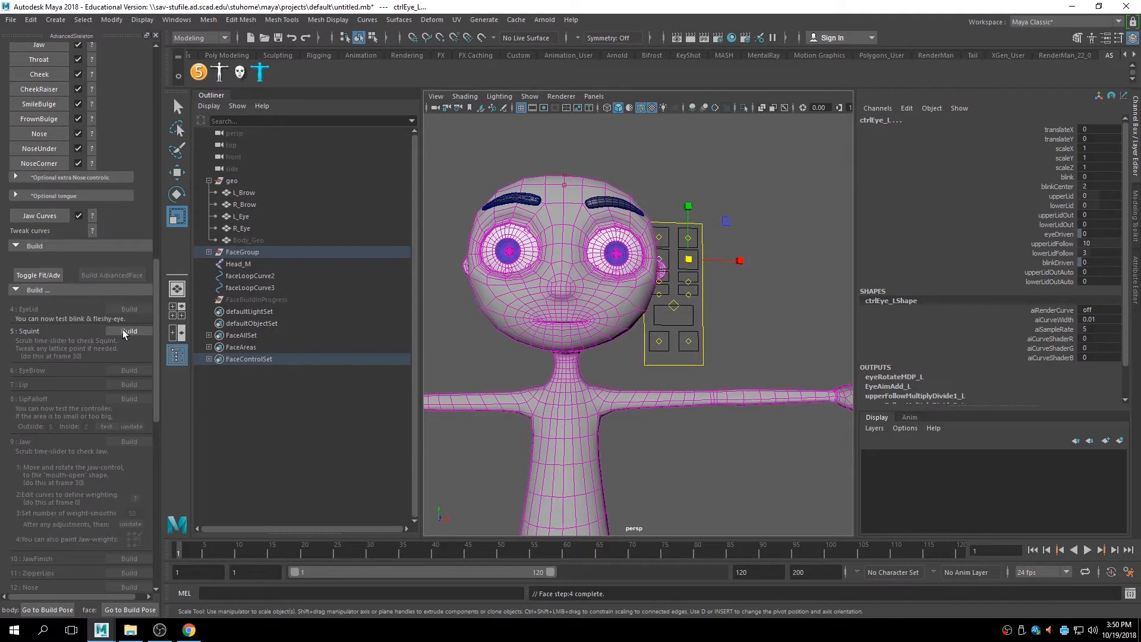
pyautogui.click(128, 331)
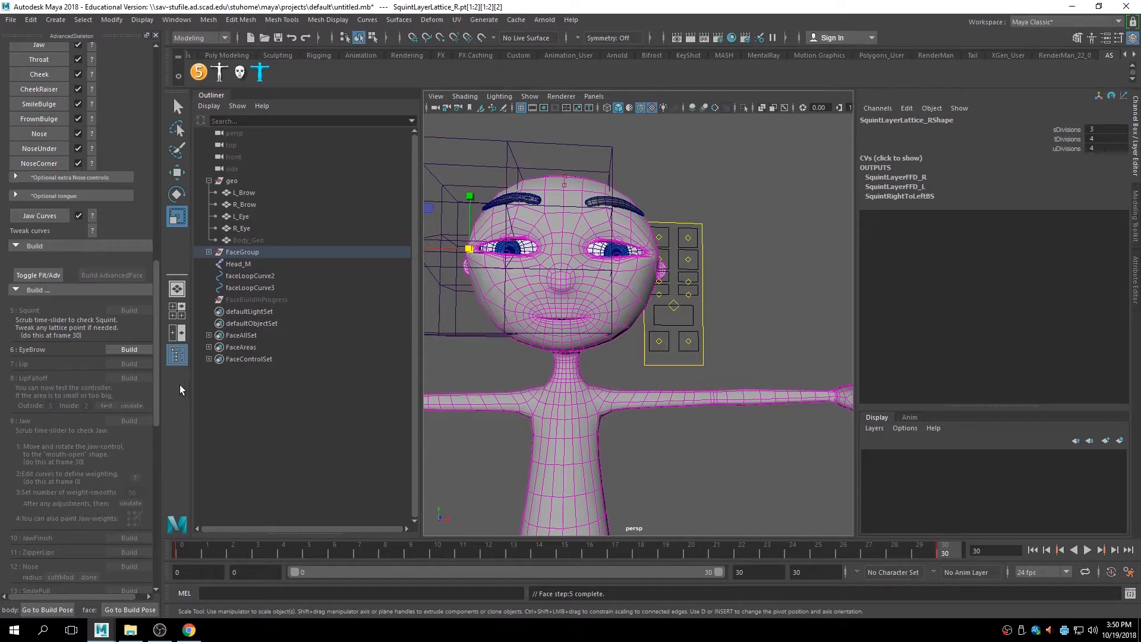
pyautogui.click(137, 351)
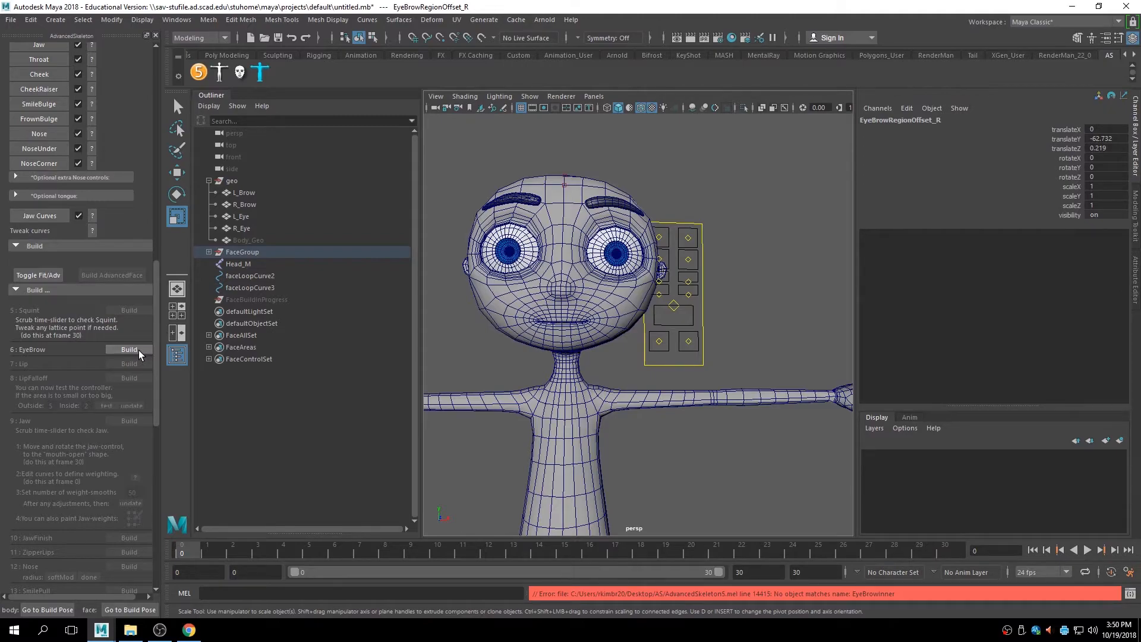
# Undo the EyeBrow, Squint and EyeLid build steps.
pyautogui.scroll(7, 133, 319)
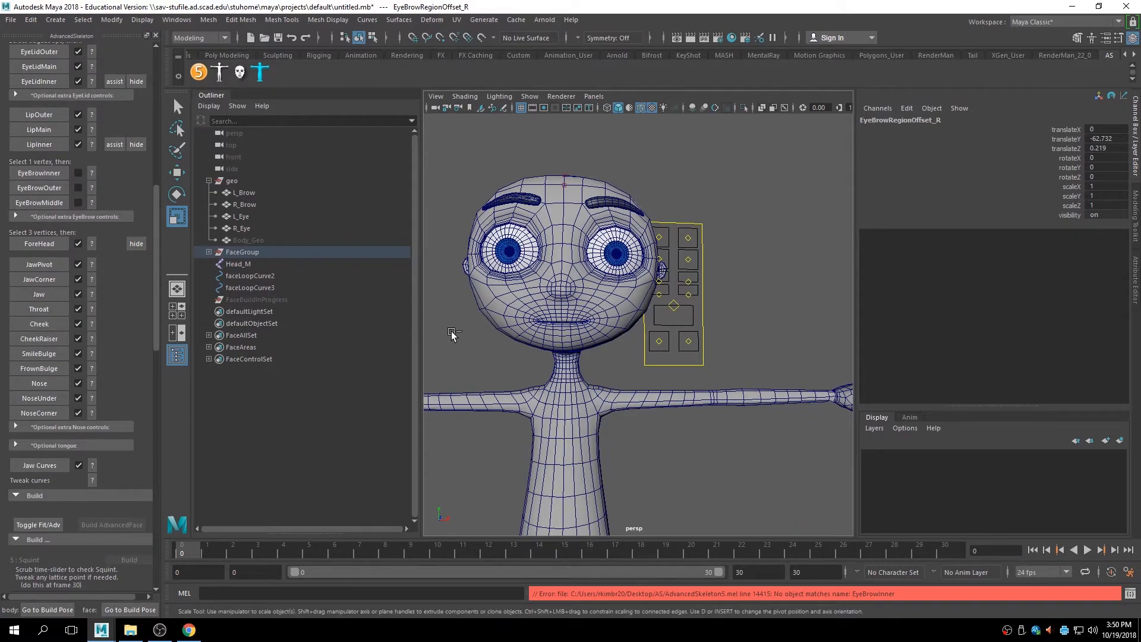
pyautogui.hotkey('ctrl', 'z')
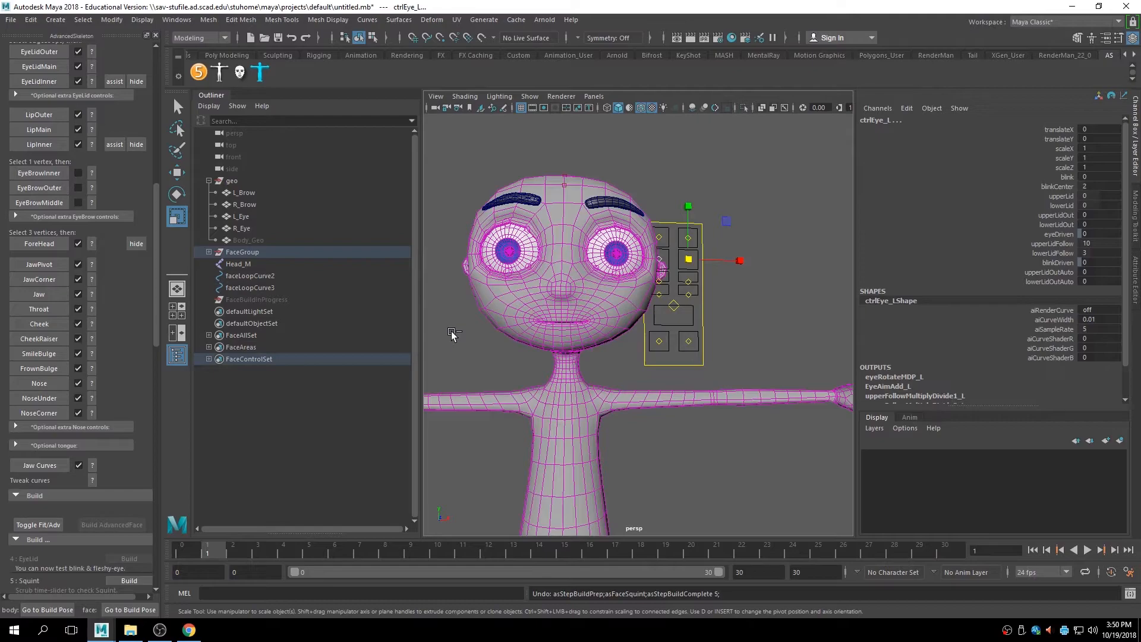
pyautogui.hotkey('ctrl', 'z')
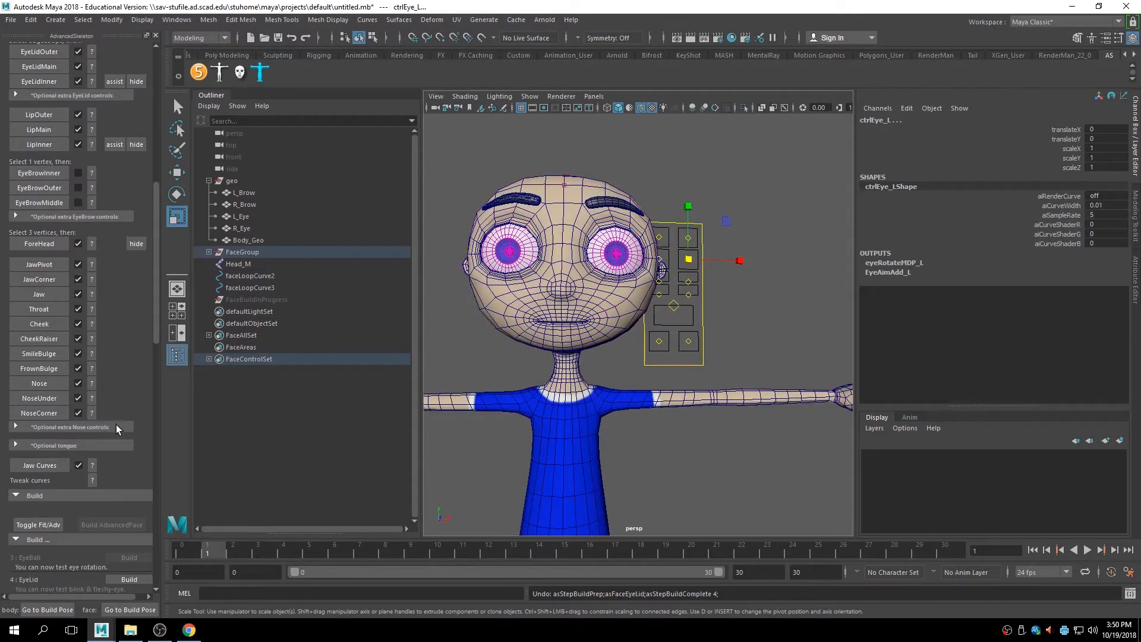
# Toggle back to the face fit setup and delete the partly built advanced face rig with its build pose kept.
pyautogui.scroll(5, 98, 333)
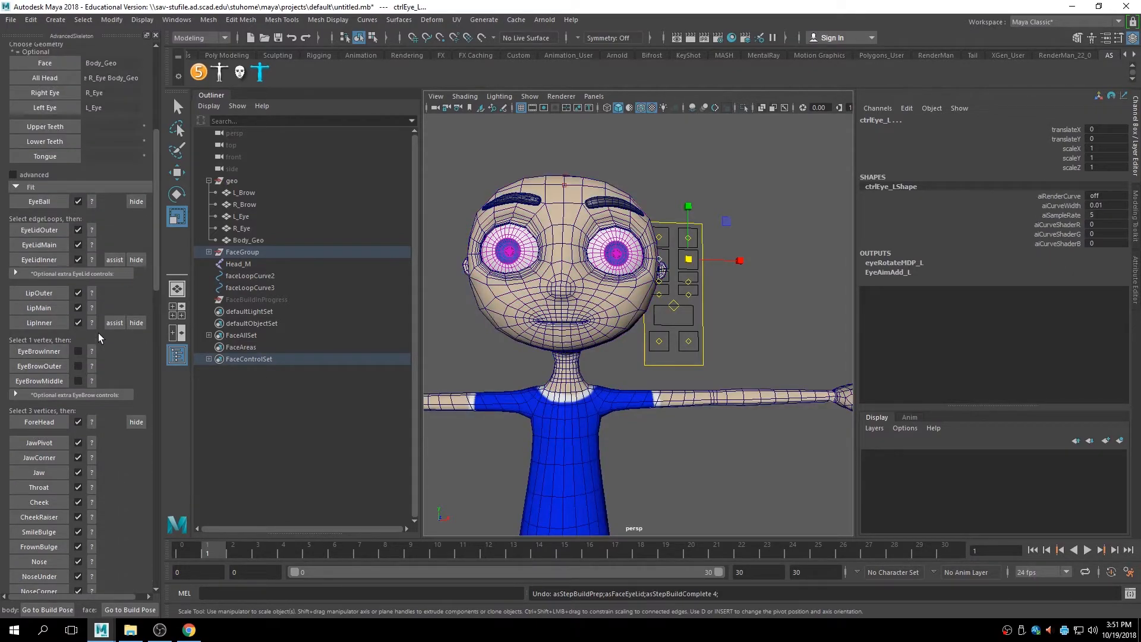
pyautogui.scroll(-2, 98, 337)
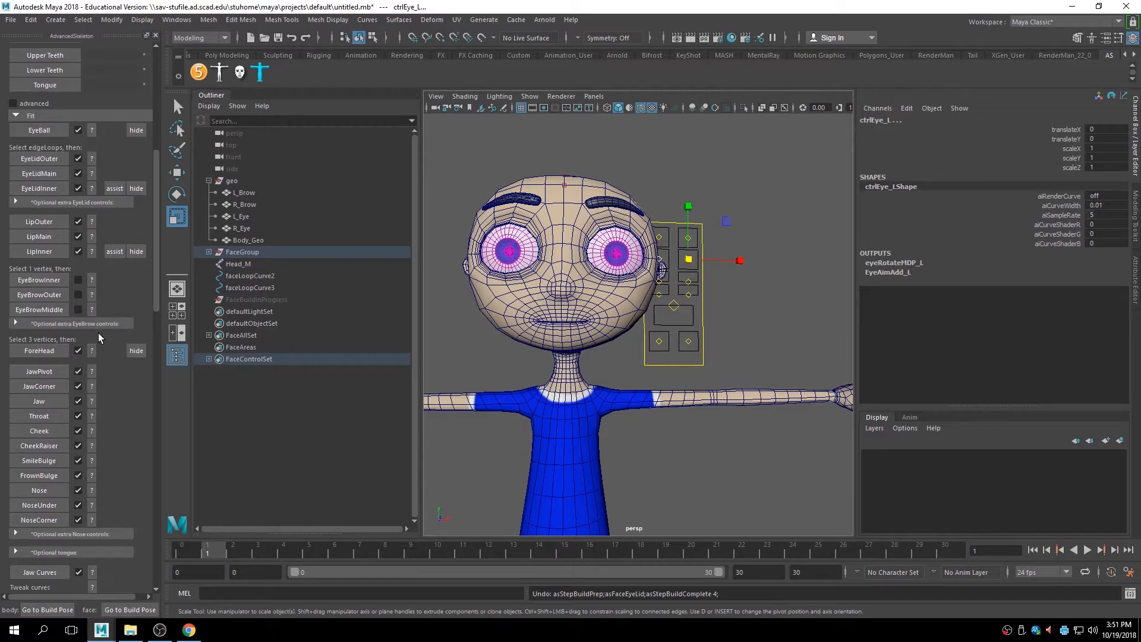
pyautogui.scroll(7, 98, 333)
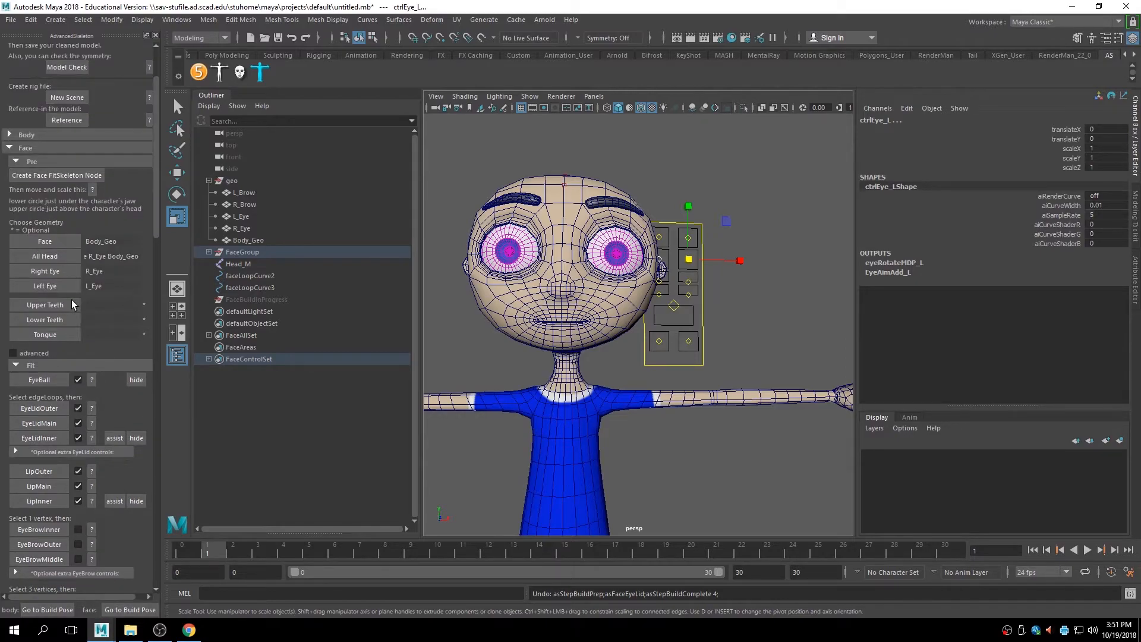
pyautogui.scroll(-8, 74, 306)
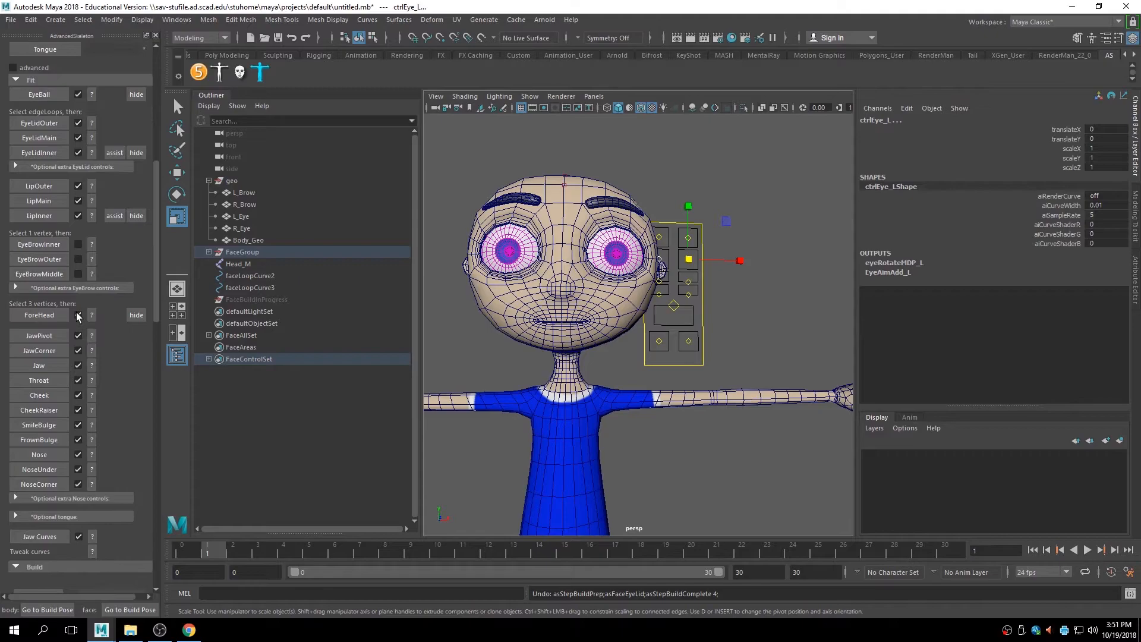
pyautogui.scroll(-2, 78, 316)
pyautogui.scroll(-4, 78, 316)
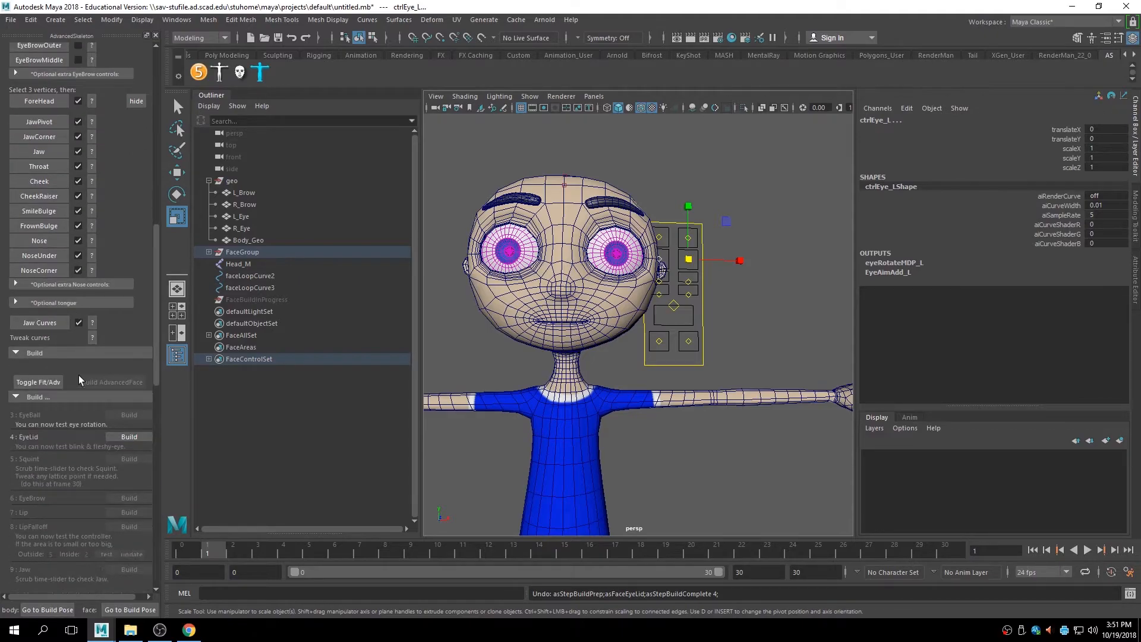
pyautogui.scroll(-3, 70, 399)
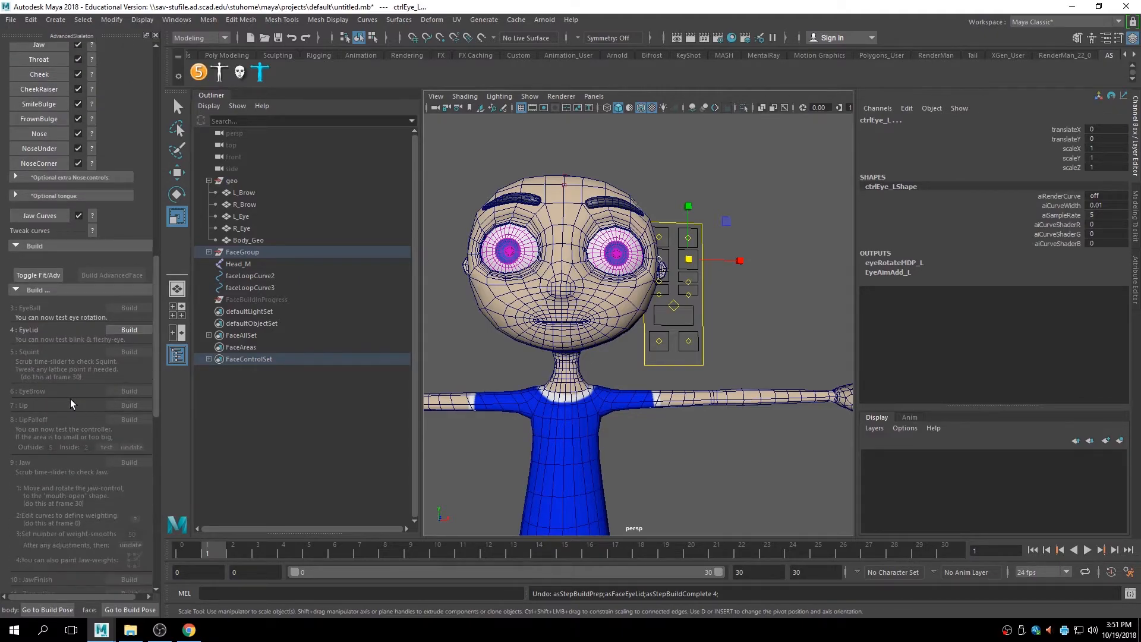
pyautogui.click(46, 275)
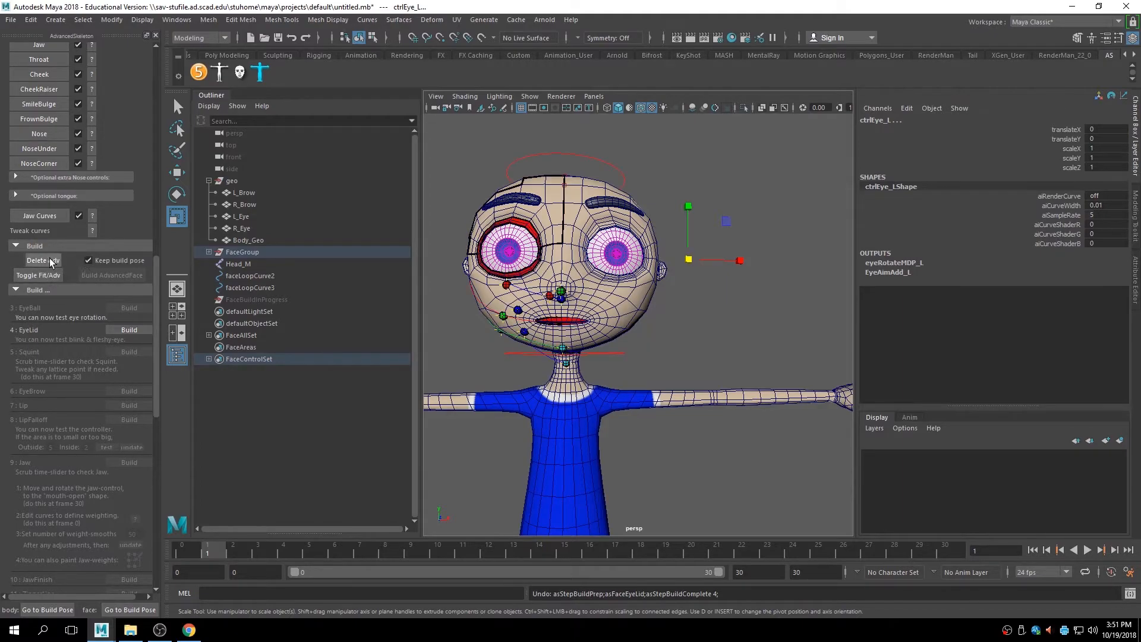
pyautogui.click(50, 261)
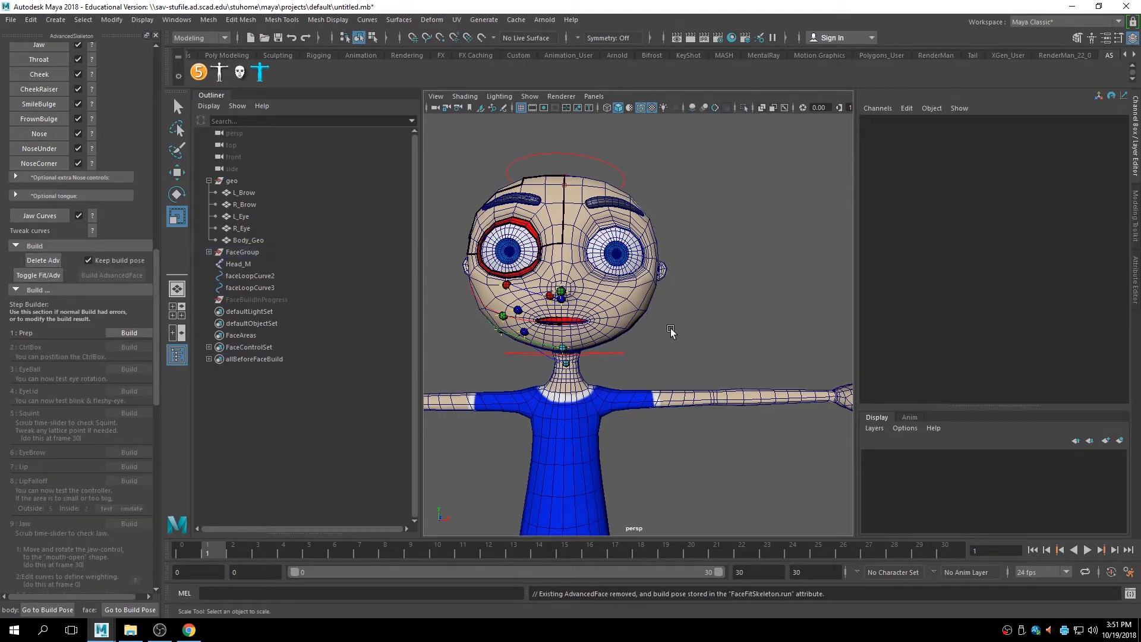
# Hide the R_Brow geometry to expose the forehead vertices behind the right eyebrow.
pyautogui.scroll(10, 65, 369)
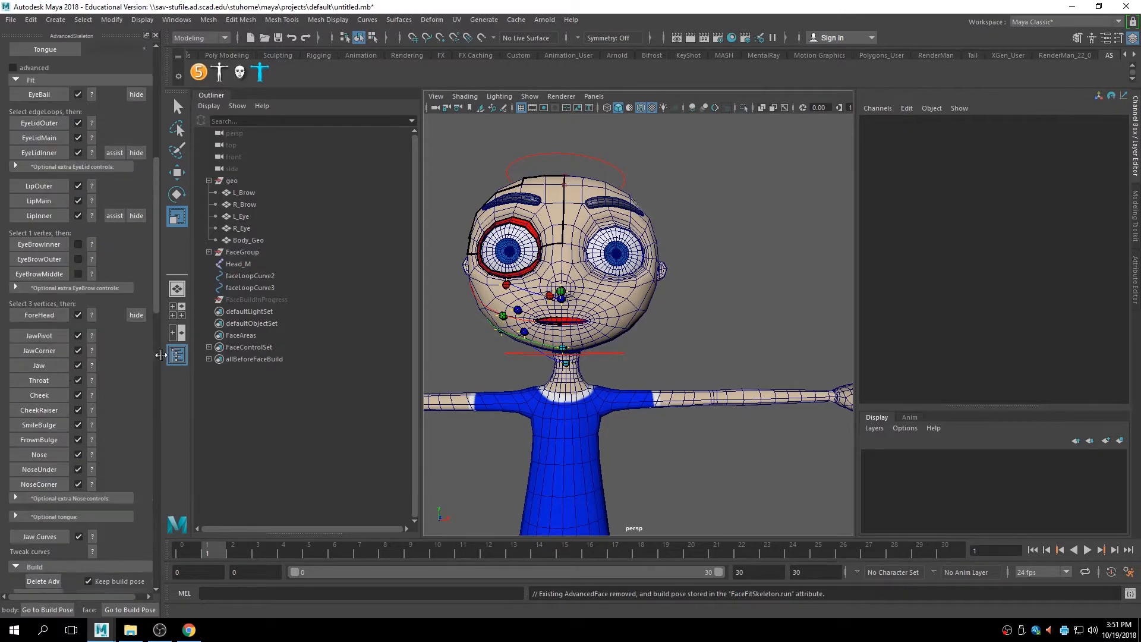
pyautogui.scroll(3, 681, 289)
pyautogui.keyDown('alt'); pyautogui.moveTo(564, 273); pyautogui.dragTo(523, 400, button='middle'); pyautogui.keyUp('alt')
pyautogui.scroll(4, 600, 401)
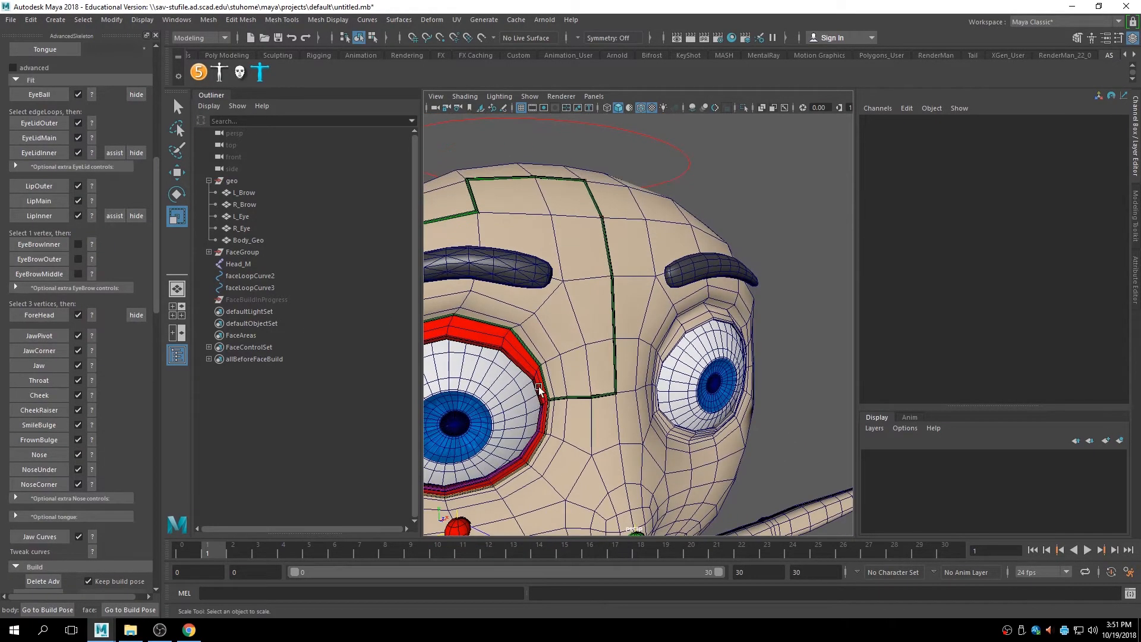
pyautogui.scroll(3, 649, 388)
pyautogui.scroll(-1, 636, 379)
pyautogui.click(660, 297)
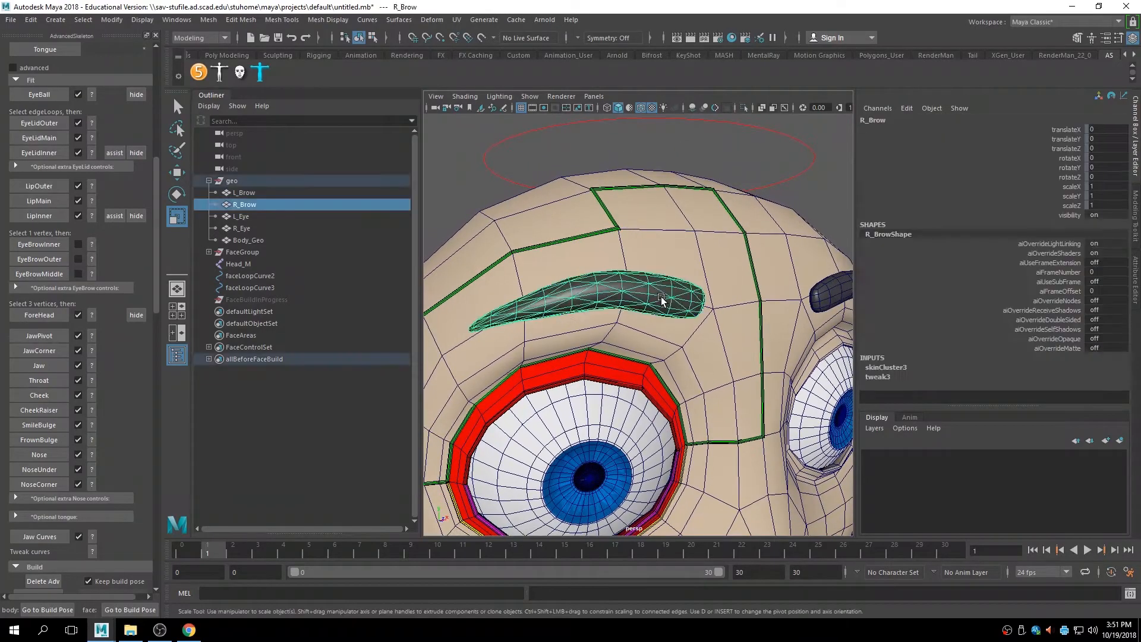
pyautogui.press('h')
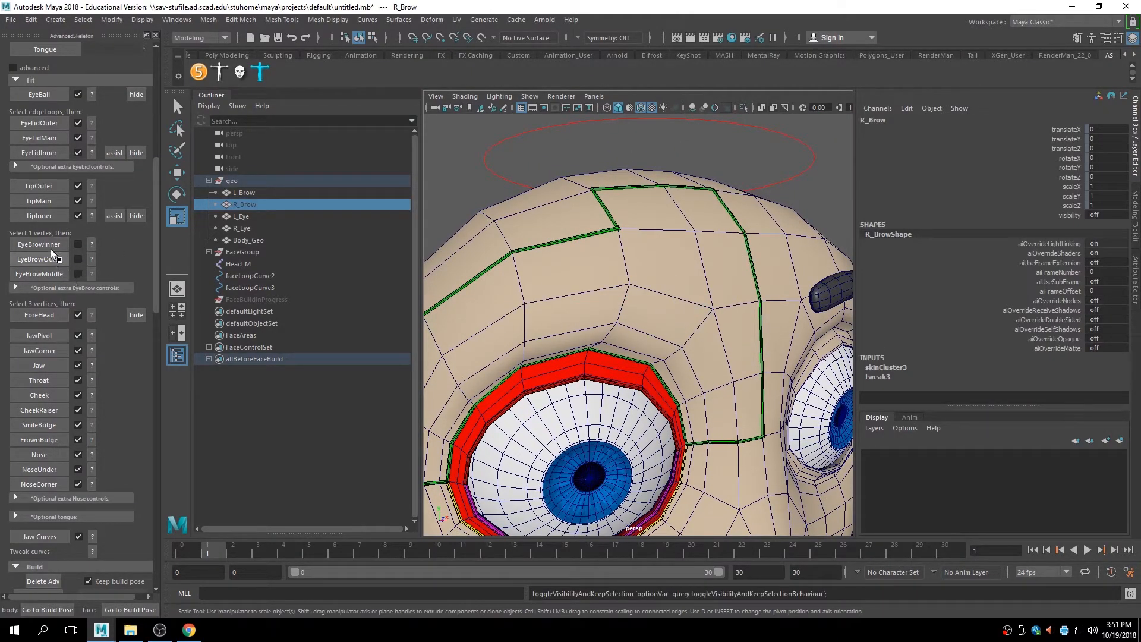
# Check the EyeBrowInner placement guide and create the EyeBrowInner fit on the vertex at the hidden right eyebrow's inner end.
pyautogui.click(91, 244)
pyautogui.click(766, 214)
pyautogui.moveTo(673, 301); pyautogui.dragTo(609, 295, button='right')
pyautogui.click(713, 309)
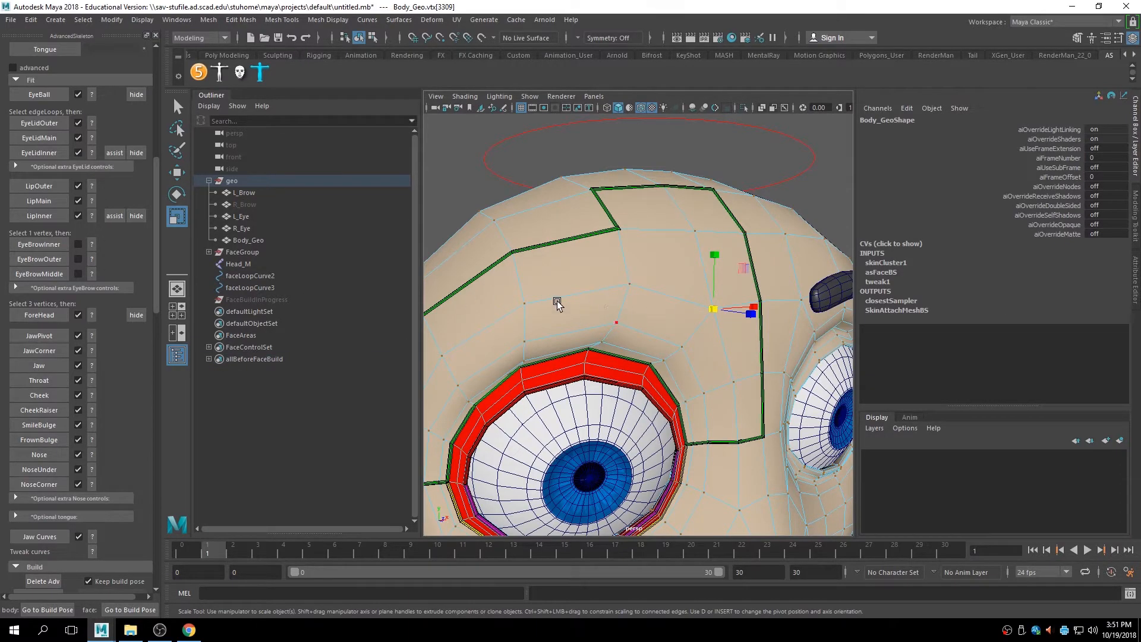
pyautogui.click(41, 244)
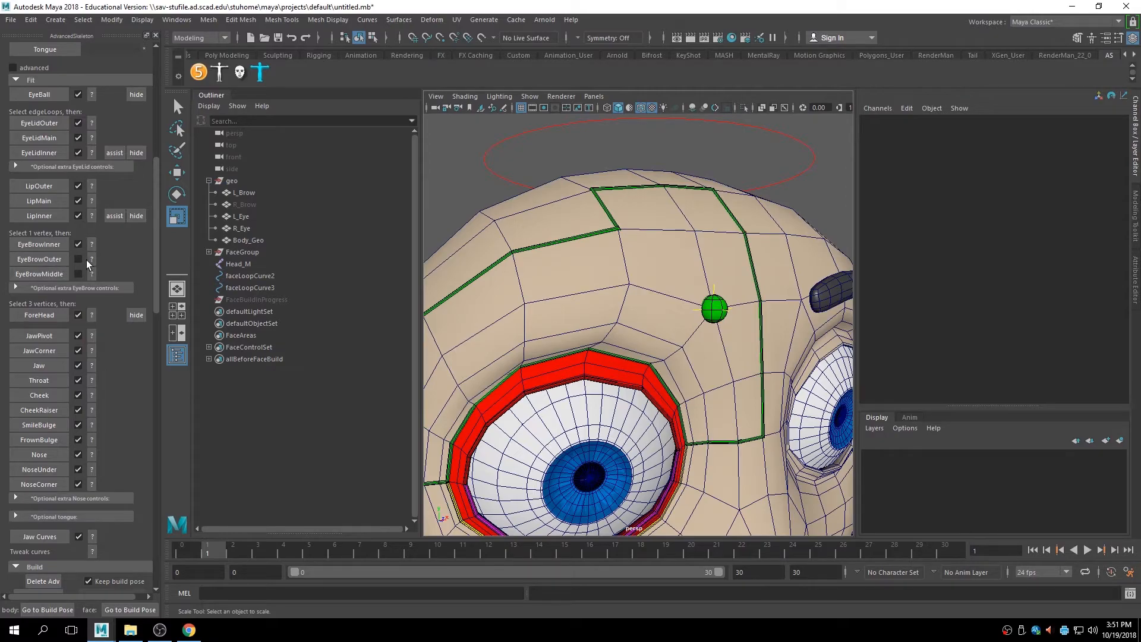
# Check the EyeBrowOuter placement guide and create the EyeBrowOuter fit on the vertex at the hidden right eyebrow's outer end.
pyautogui.click(90, 259)
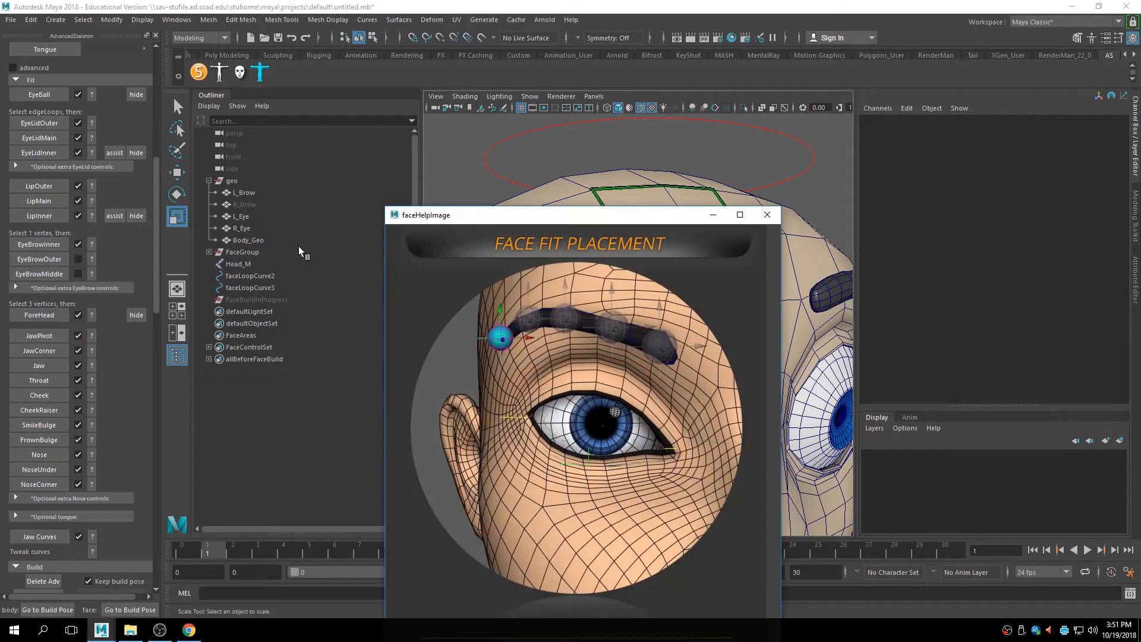
pyautogui.click(766, 215)
pyautogui.rightClick(521, 288)
pyautogui.click(463, 287)
pyautogui.click(443, 355)
pyautogui.click(57, 258)
pyautogui.keyDown('alt'); pyautogui.moveTo(607, 356); pyautogui.dragTo(559, 327); pyautogui.keyUp('alt')
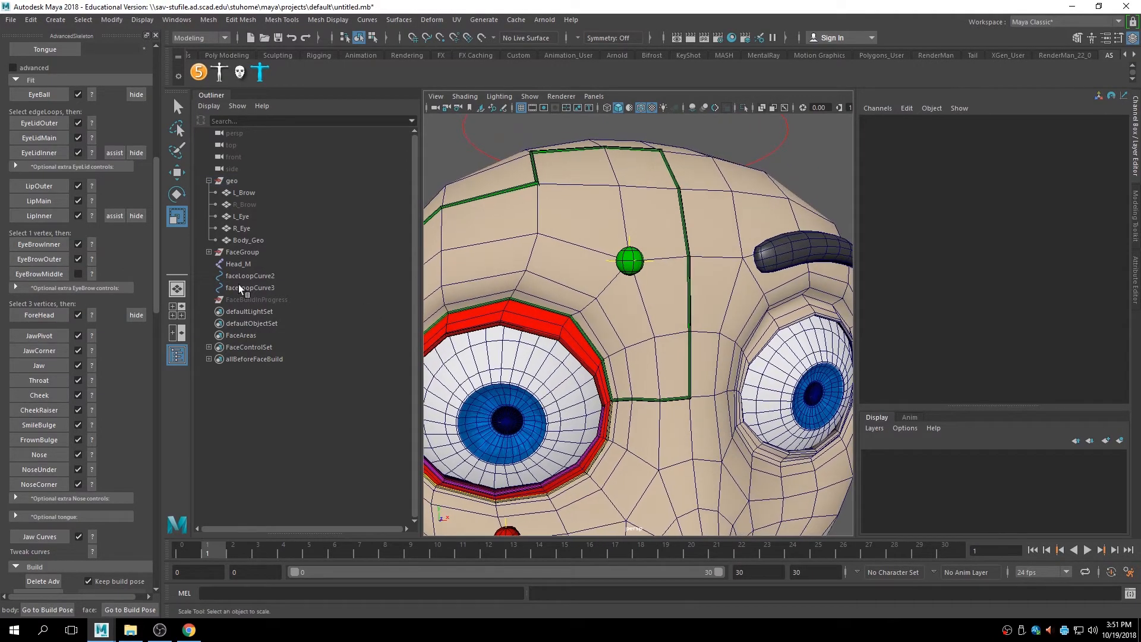
# Check the EyeBrowMiddle placement guide and create the EyeBrowMiddle fit on the forehead's center-line vertex between the eyebrows.
pyautogui.click(92, 274)
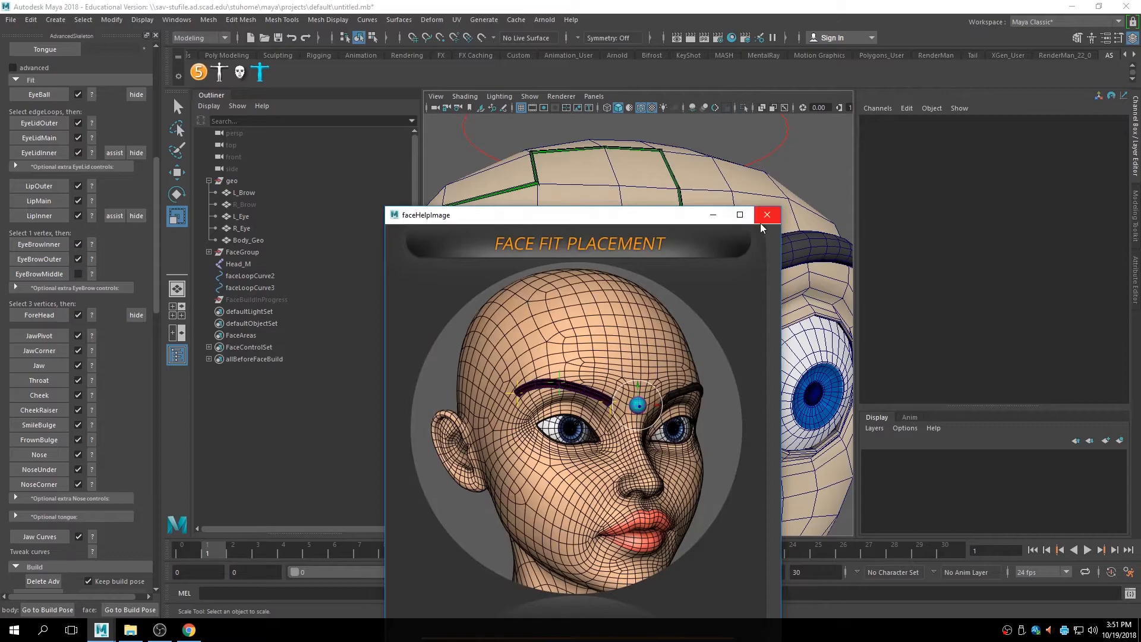
pyautogui.click(760, 223)
pyautogui.keyDown('alt'); pyautogui.moveTo(655, 267); pyautogui.dragTo(634, 280); pyautogui.keyUp('alt')
pyautogui.moveTo(629, 283); pyautogui.dragTo(575, 284, button='right')
pyautogui.click(652, 271)
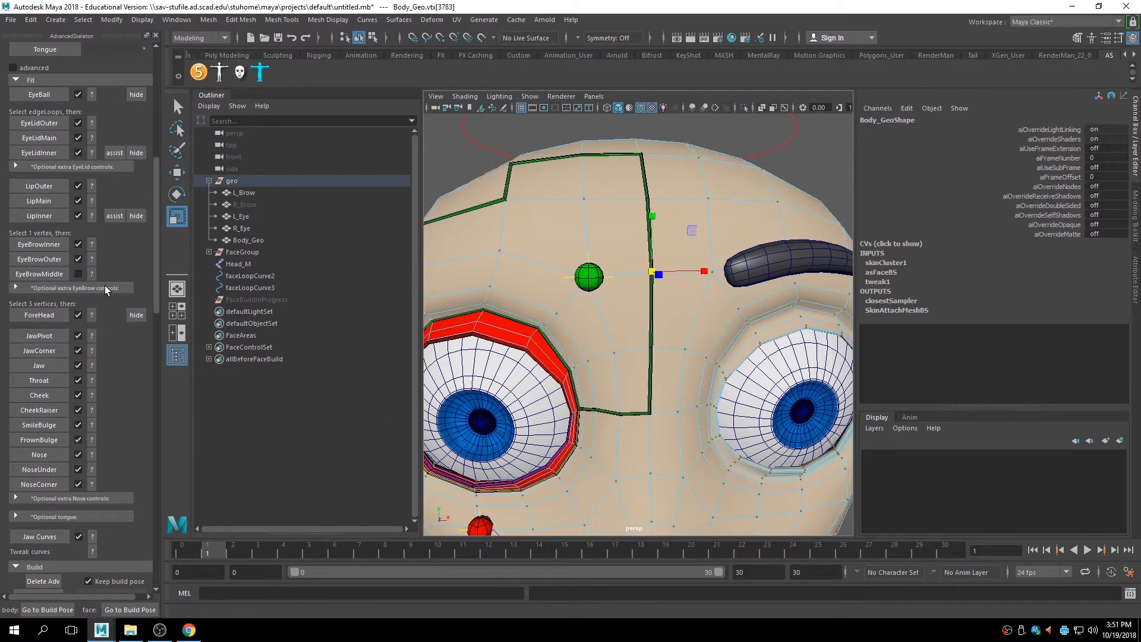
pyautogui.click(44, 276)
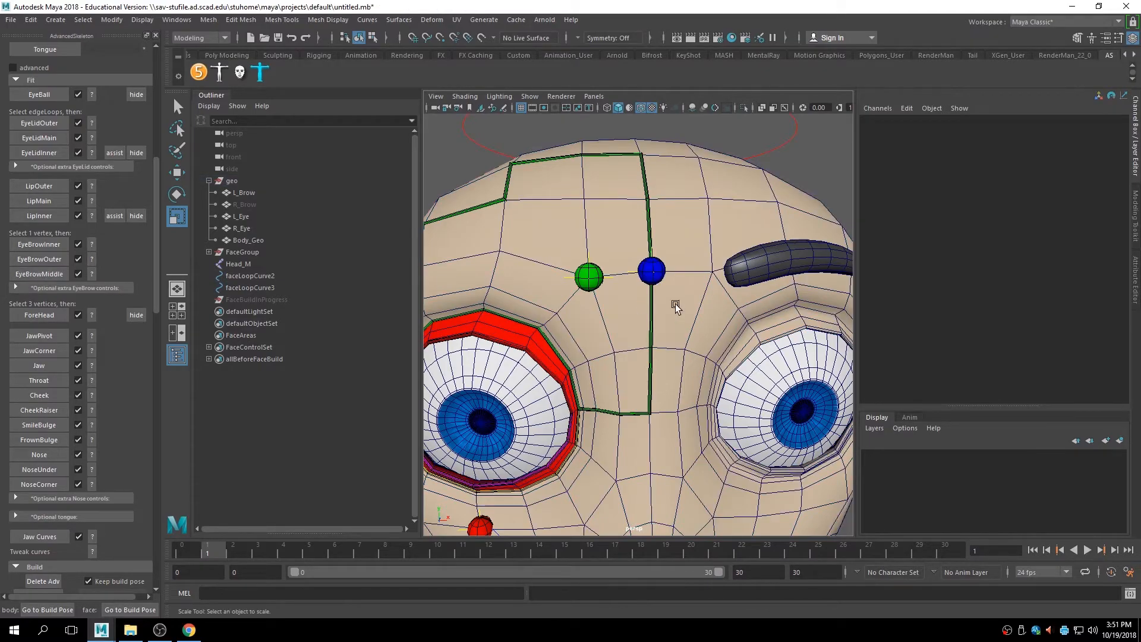
pyautogui.scroll(-4, 639, 310)
pyautogui.keyDown('alt'); pyautogui.moveTo(635, 333); pyautogui.dragTo(629, 265, button='middle'); pyautogui.keyUp('alt')
pyautogui.keyDown('alt'); pyautogui.moveTo(629, 265); pyautogui.dragTo(621, 294); pyautogui.keyUp('alt')
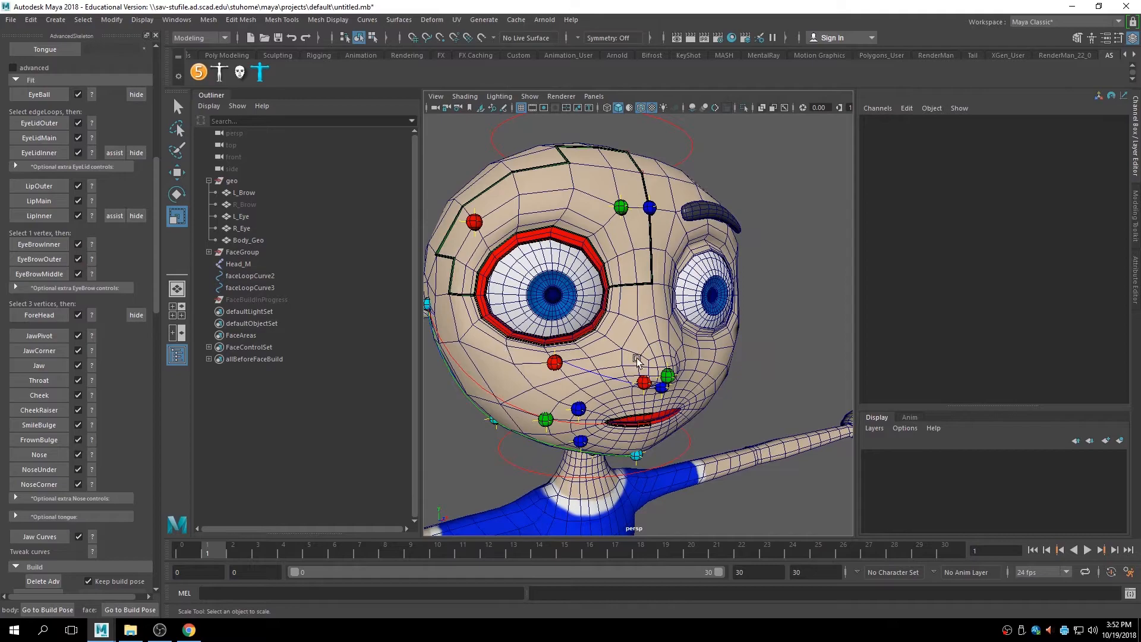
# Try to run the Prep build step and review the face fit list for missing entries.
pyautogui.scroll(-10, 65, 422)
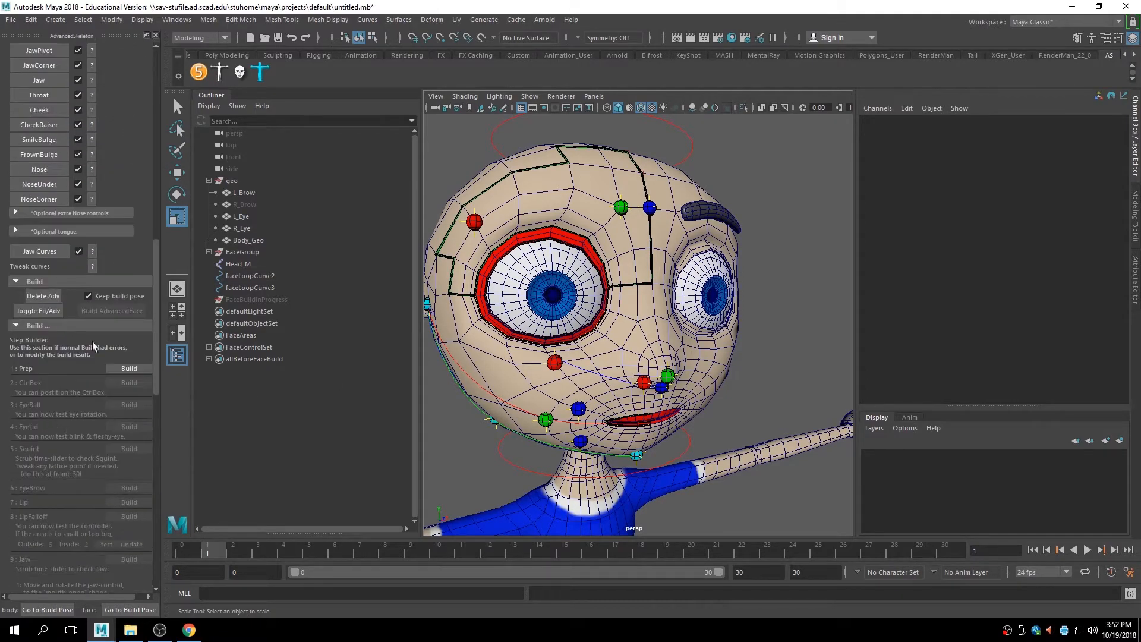
pyautogui.click(129, 368)
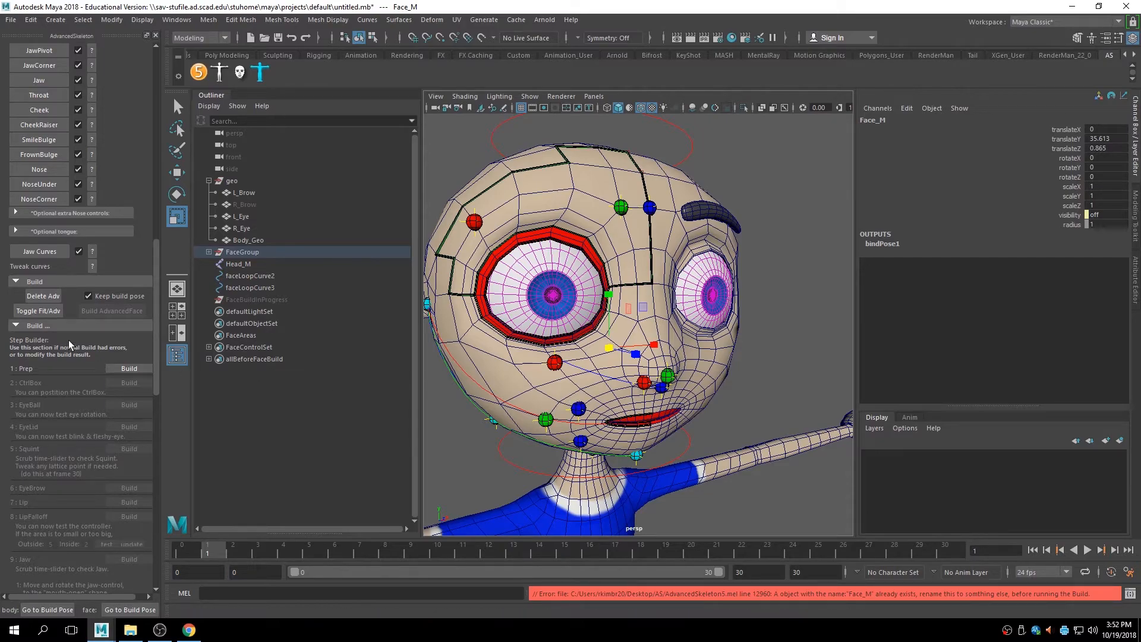
pyautogui.scroll(2, 125, 351)
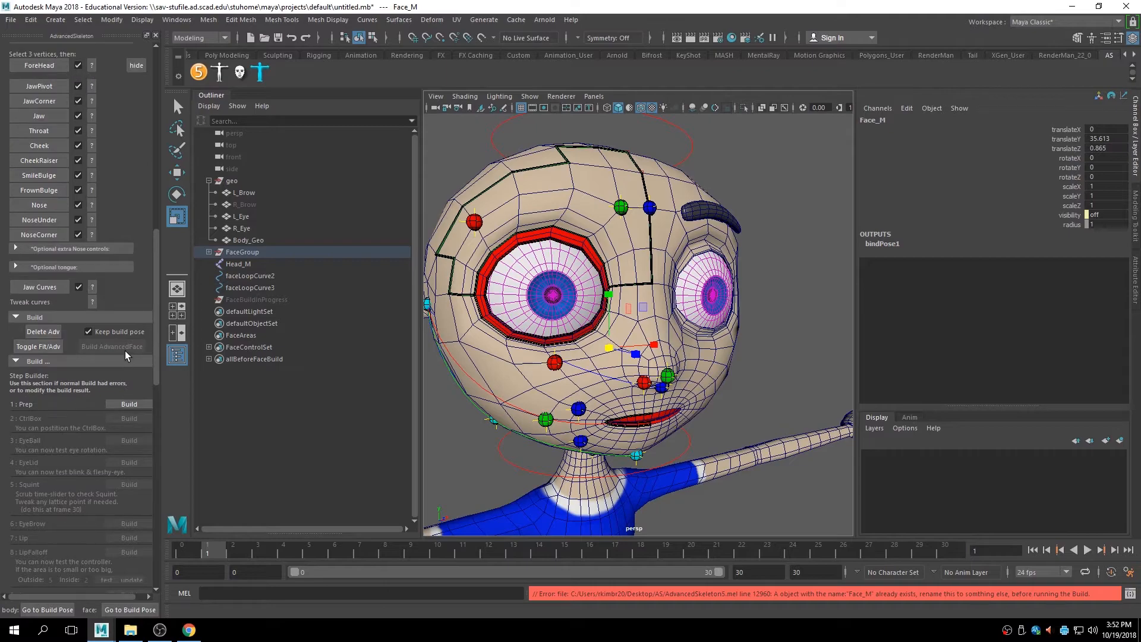
pyautogui.scroll(4, 125, 350)
pyautogui.scroll(4, 126, 350)
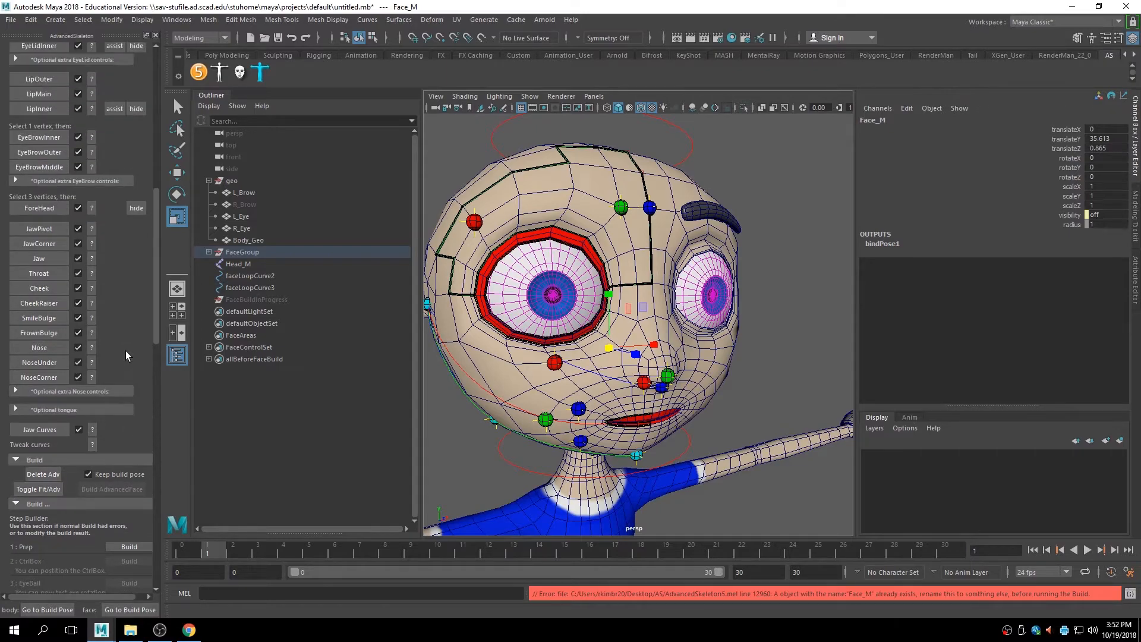
pyautogui.scroll(4, 126, 355)
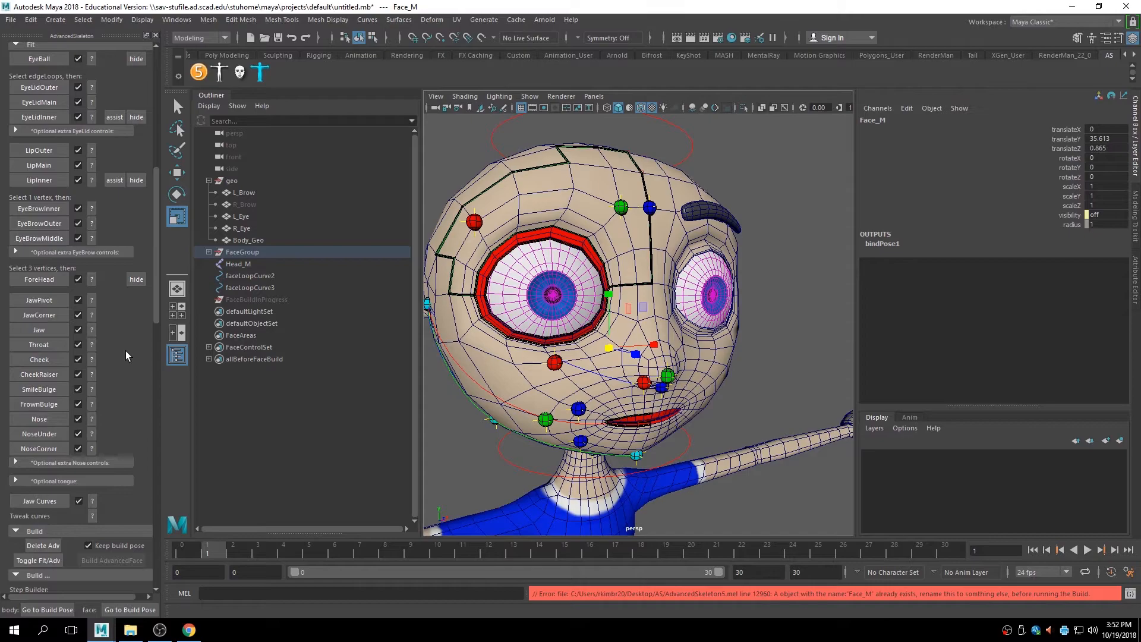
pyautogui.scroll(10, 126, 355)
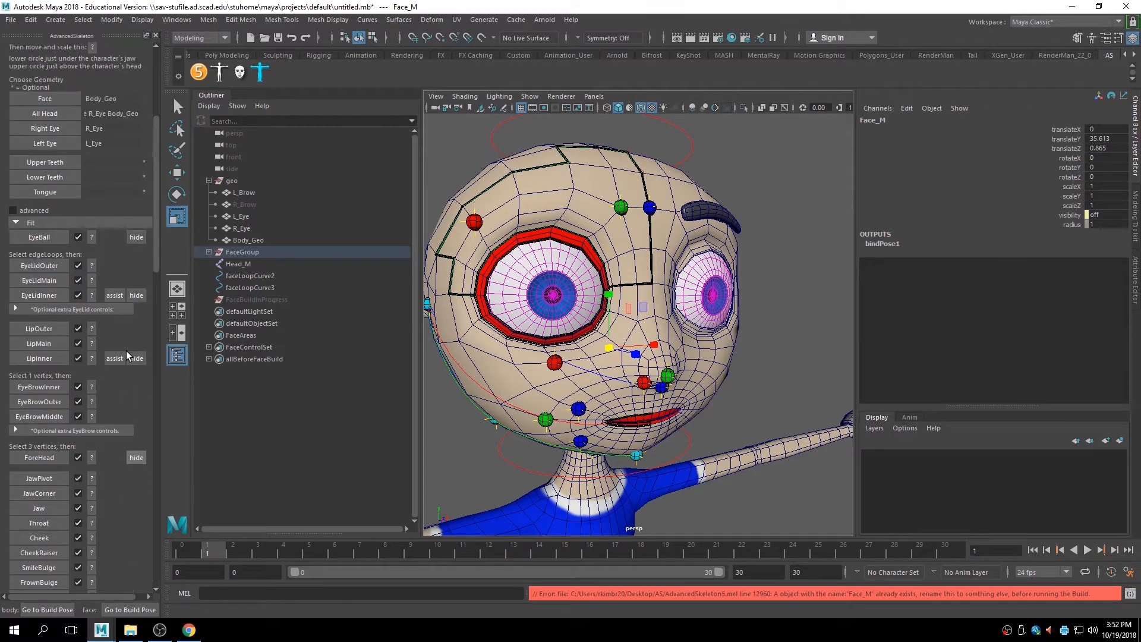
pyautogui.scroll(-20, 126, 356)
pyautogui.scroll(-2, 126, 350)
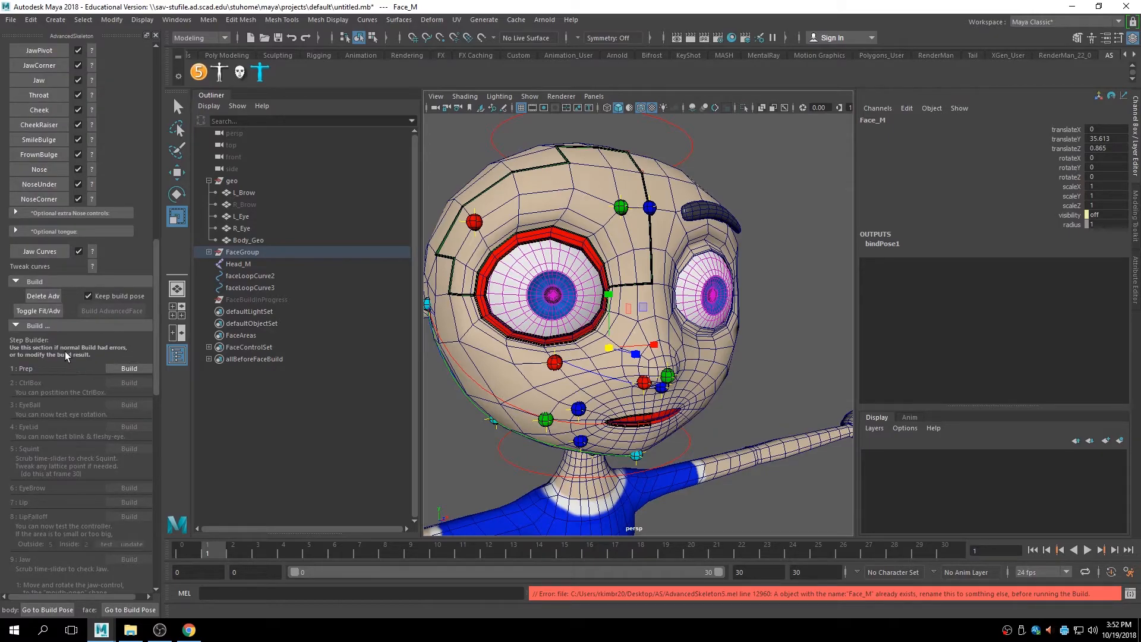
# Delete the leftover curves faceLoopCurve2 and faceLoopCurve3 from the scene.
pyautogui.keyDown('alt'); pyautogui.moveTo(739, 349); pyautogui.dragTo(664, 355, button='right'); pyautogui.keyUp('alt')
pyautogui.moveTo(664, 355)
pyautogui.keyDown('alt'); pyautogui.mouseDown()
pyautogui.moveTo(684, 344)
pyautogui.moveTo(655, 348)
pyautogui.mouseUp(); pyautogui.keyUp('alt')
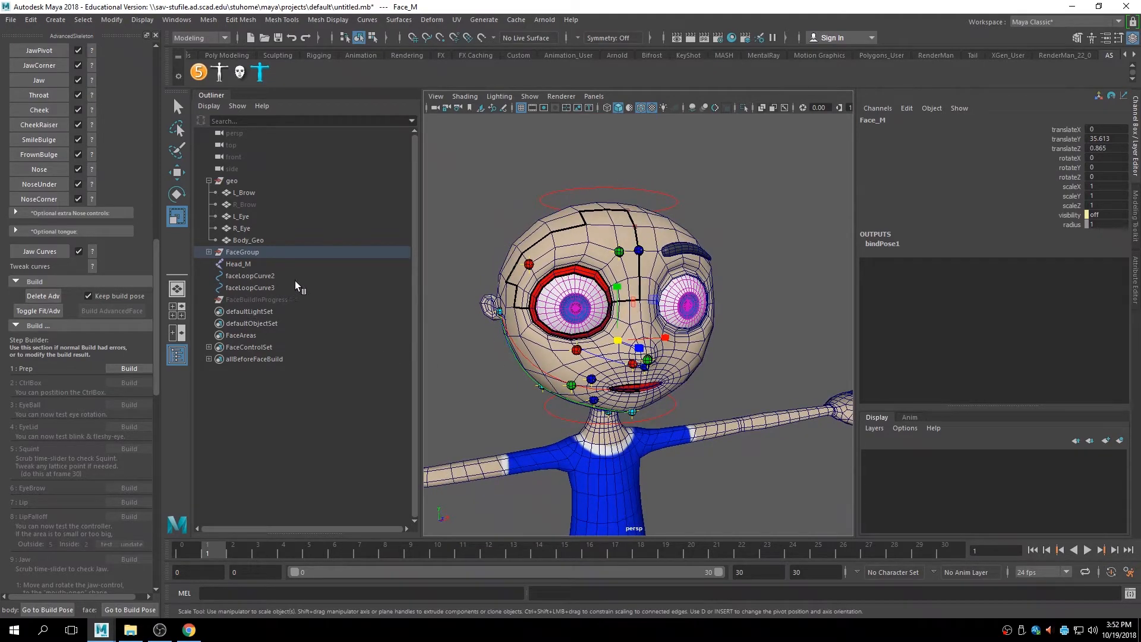
pyautogui.click(249, 275)
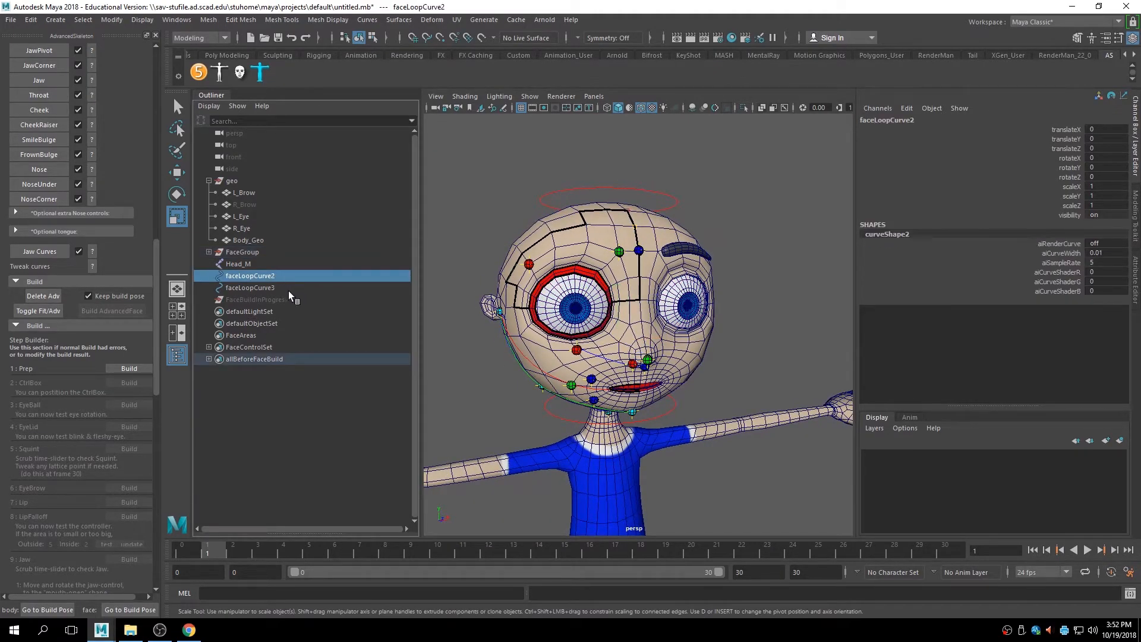
pyautogui.press('Delete')
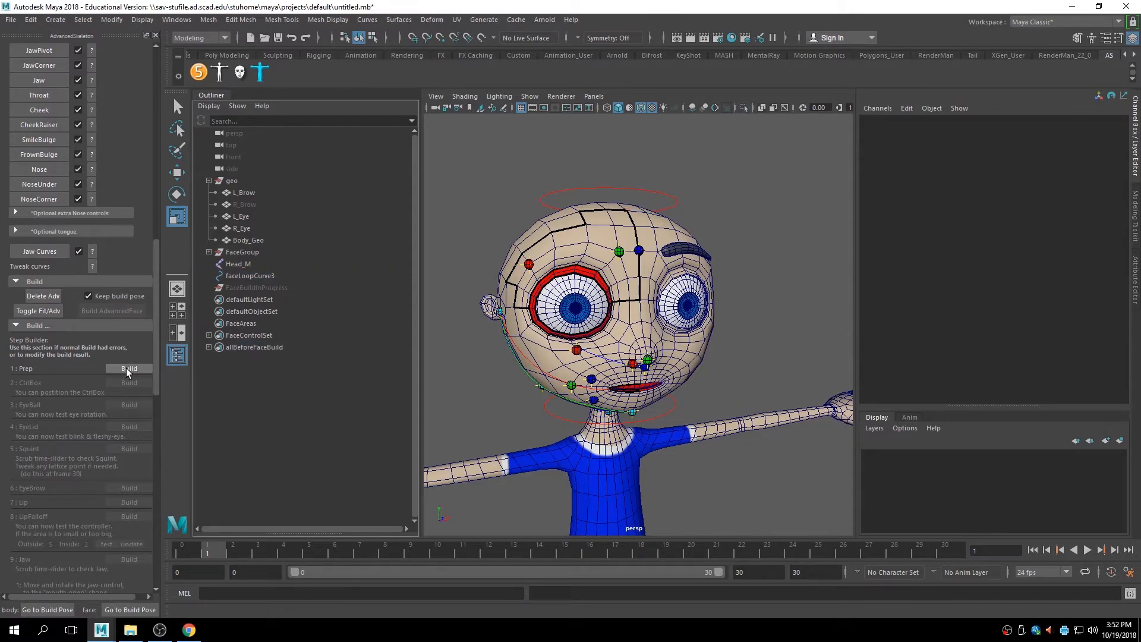
pyautogui.click(248, 276)
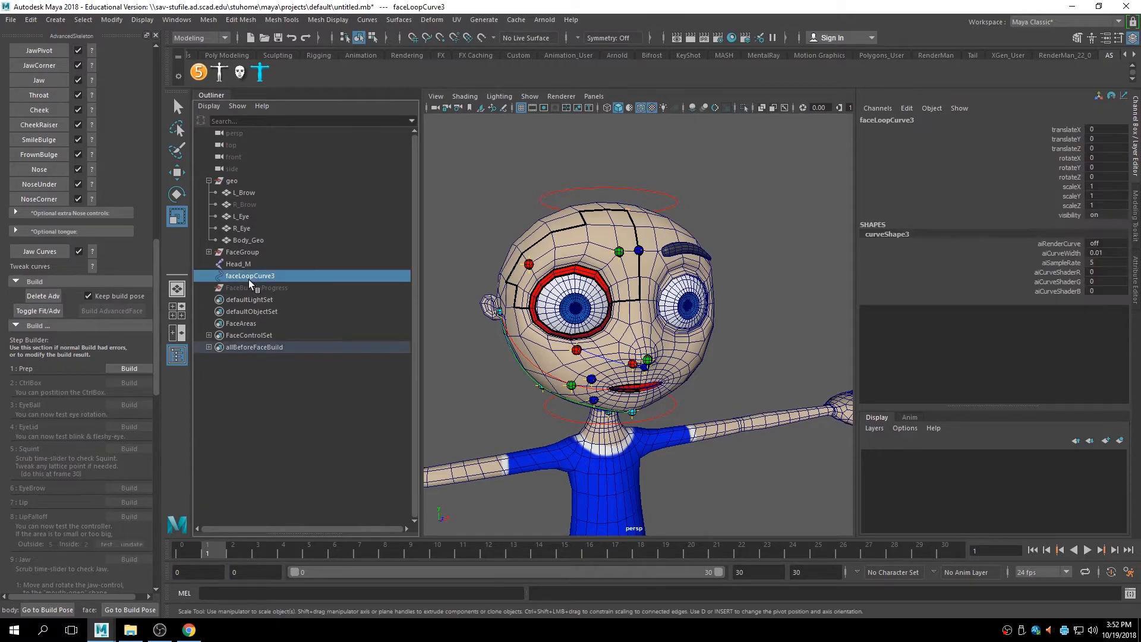
pyautogui.press('Delete')
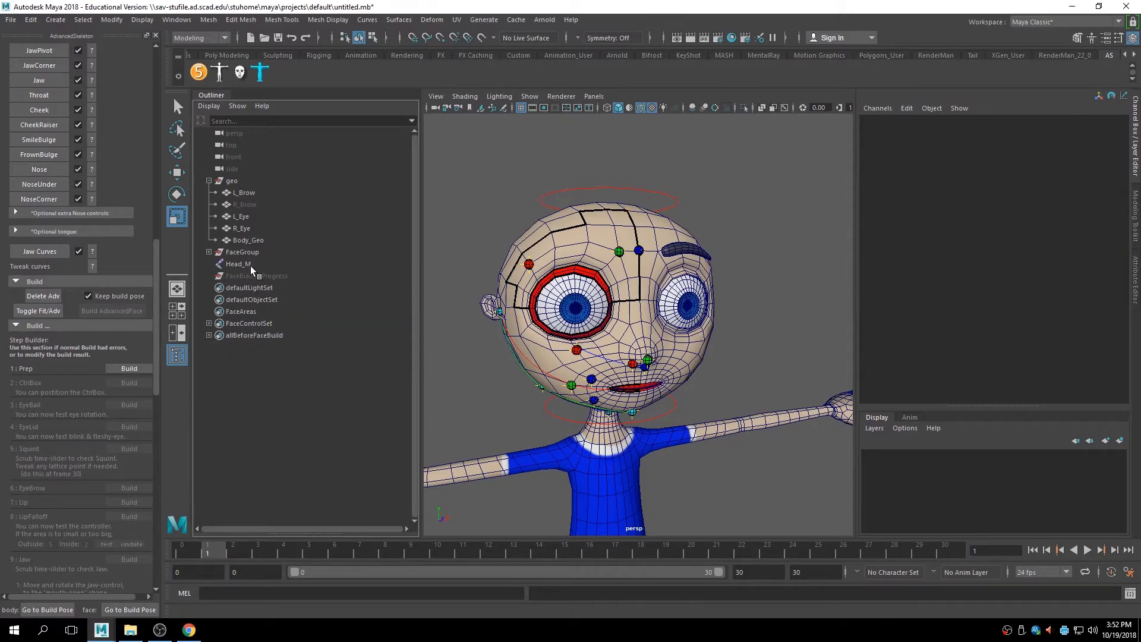
# Try to delete the advanced face rig again and rerun the Prep build step.
pyautogui.keyDown('alt'); pyautogui.moveTo(451, 291); pyautogui.dragTo(501, 331); pyautogui.keyUp('alt')
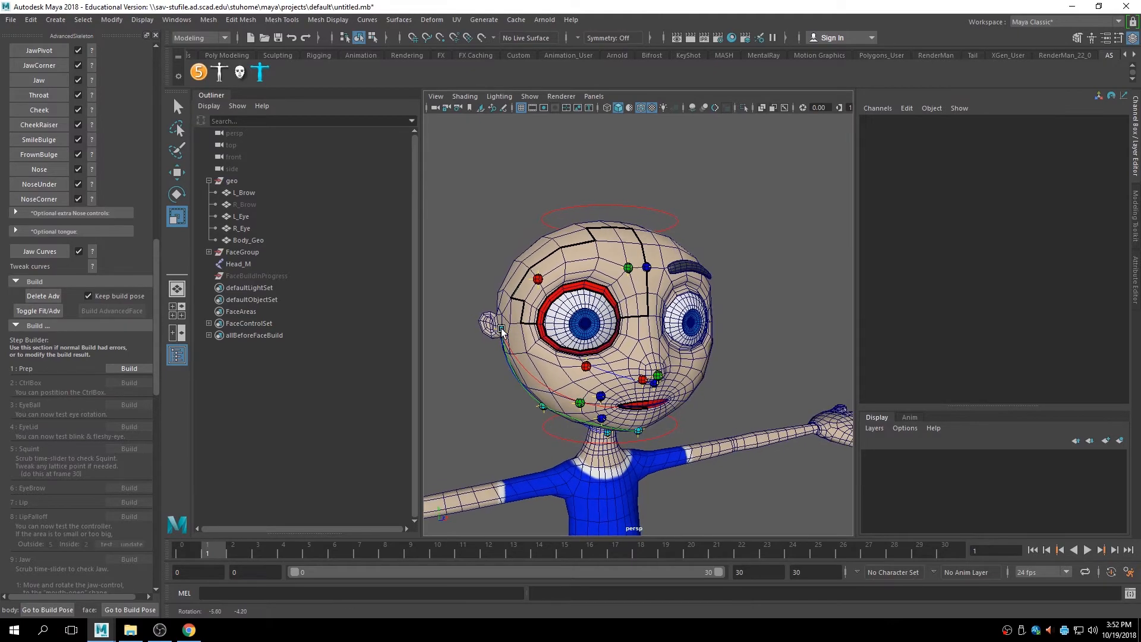
pyautogui.click(40, 296)
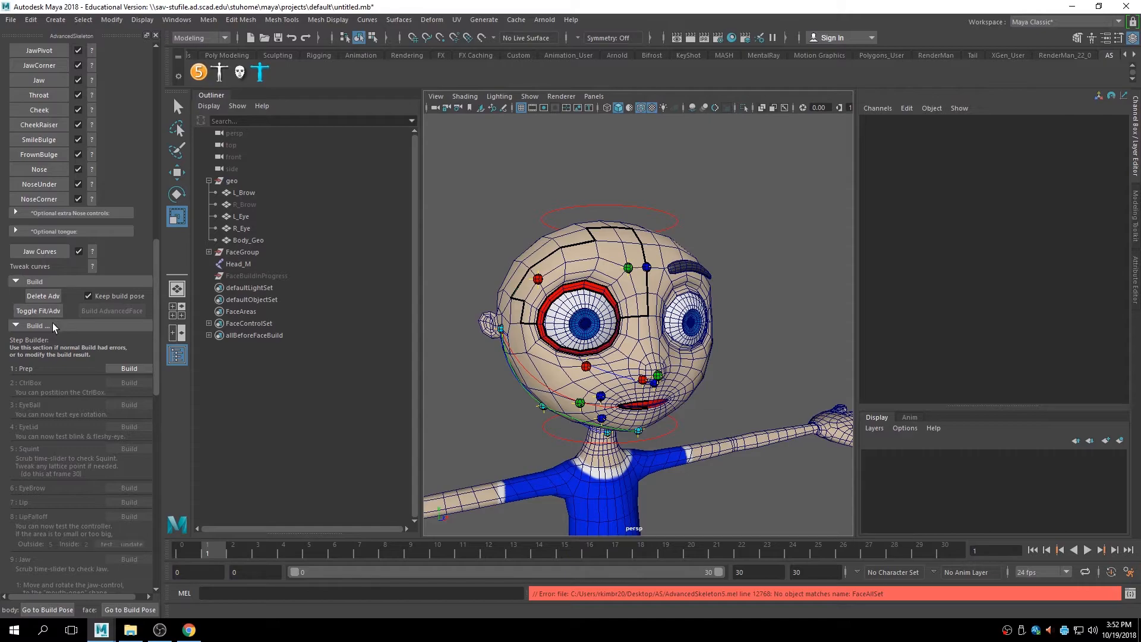
pyautogui.click(130, 368)
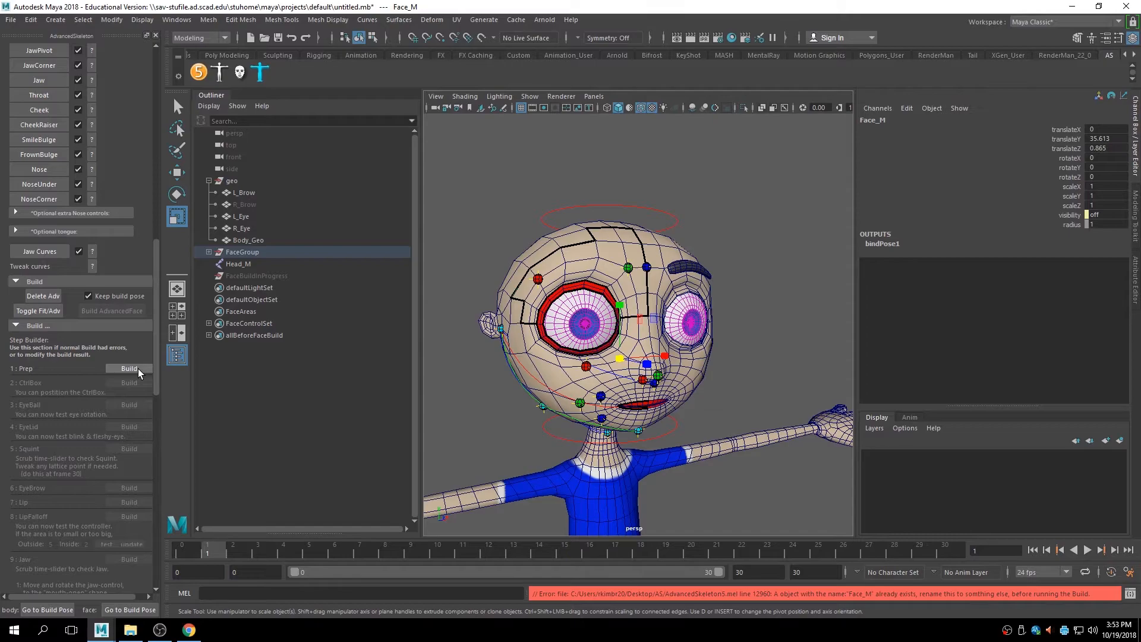
pyautogui.keyDown('alt'); pyautogui.moveTo(643, 387); pyautogui.dragTo(646, 357, button='middle'); pyautogui.keyUp('alt')
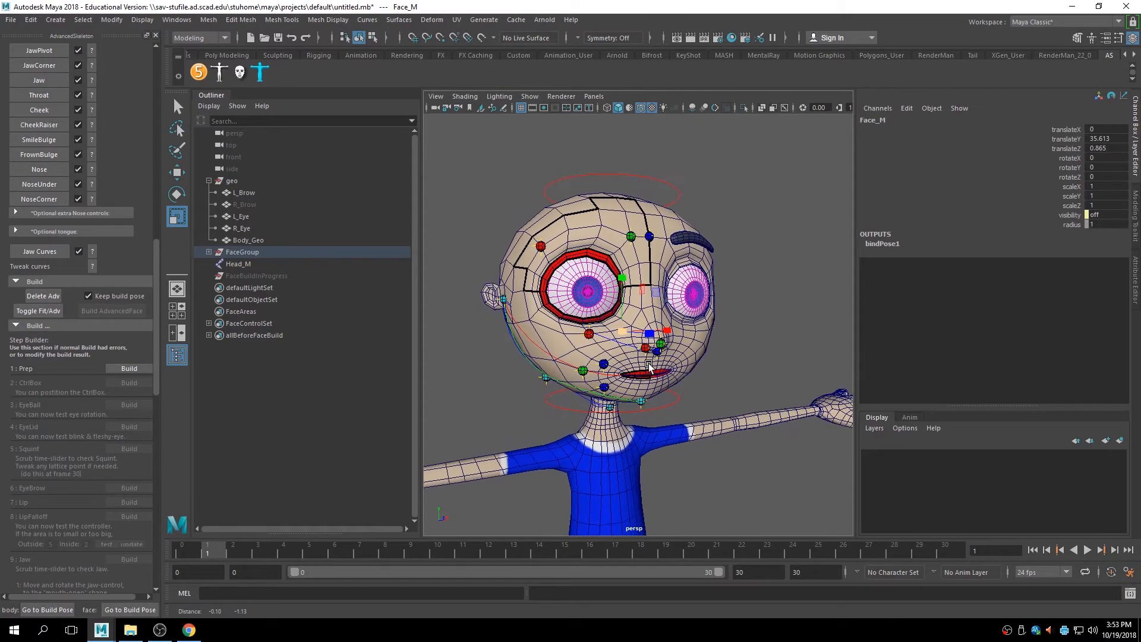
pyautogui.click(136, 368)
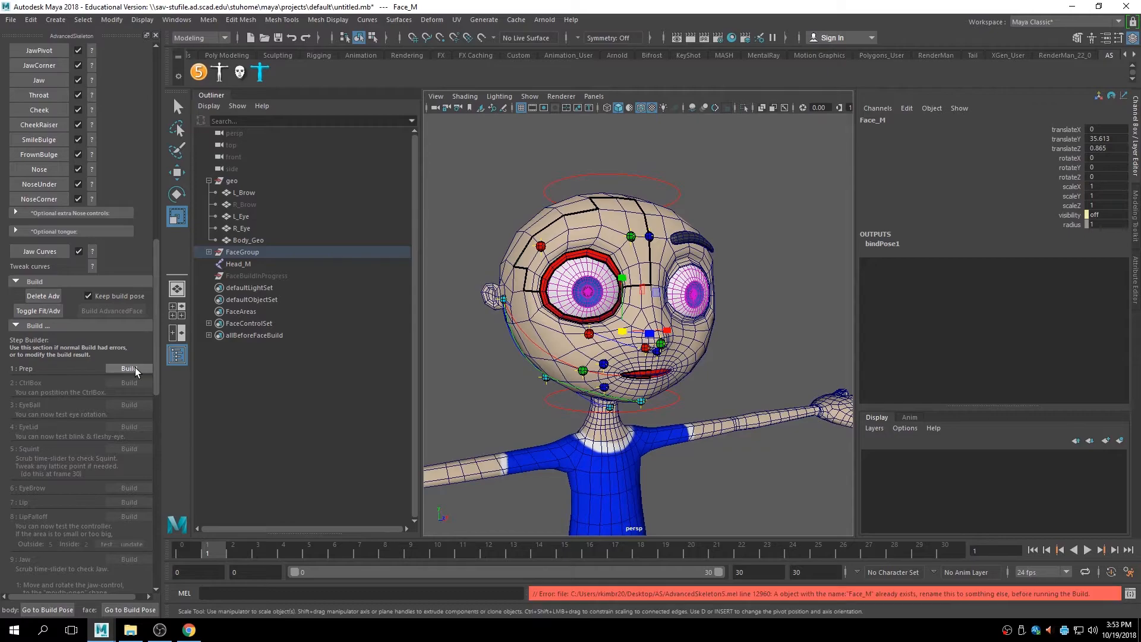
pyautogui.keyDown('alt'); pyautogui.moveTo(789, 290); pyautogui.dragTo(779, 296); pyautogui.keyUp('alt')
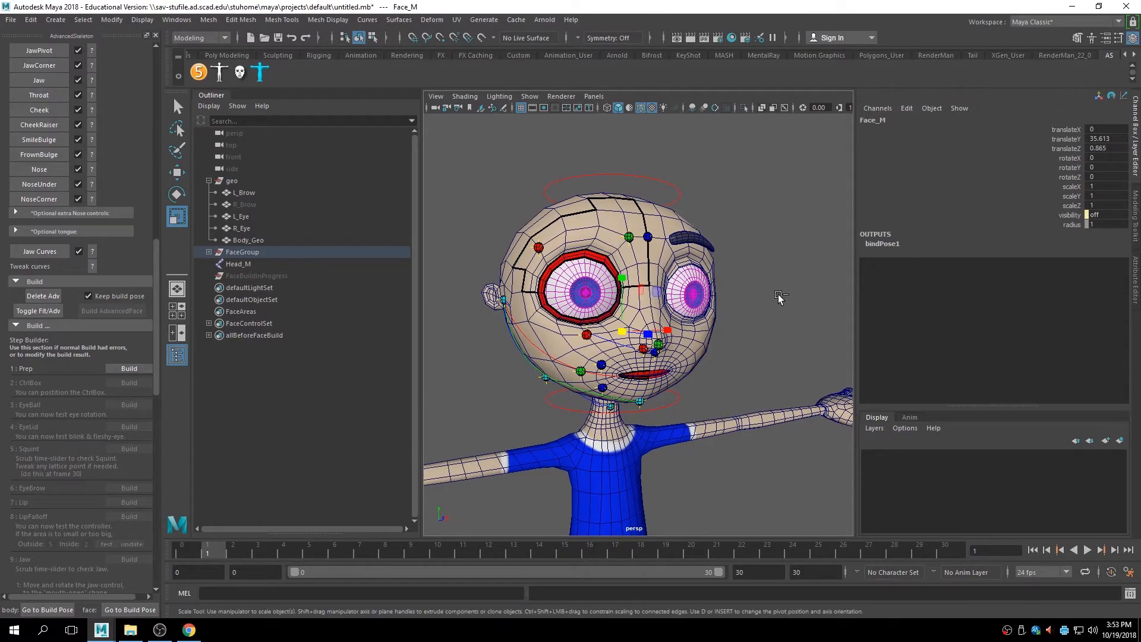
# Undo the curve deletions, eyebrow fits, face rig build and jaw curves back to before the NoseCorner fit was created.
pyautogui.hotkey('ctrl', 'z')
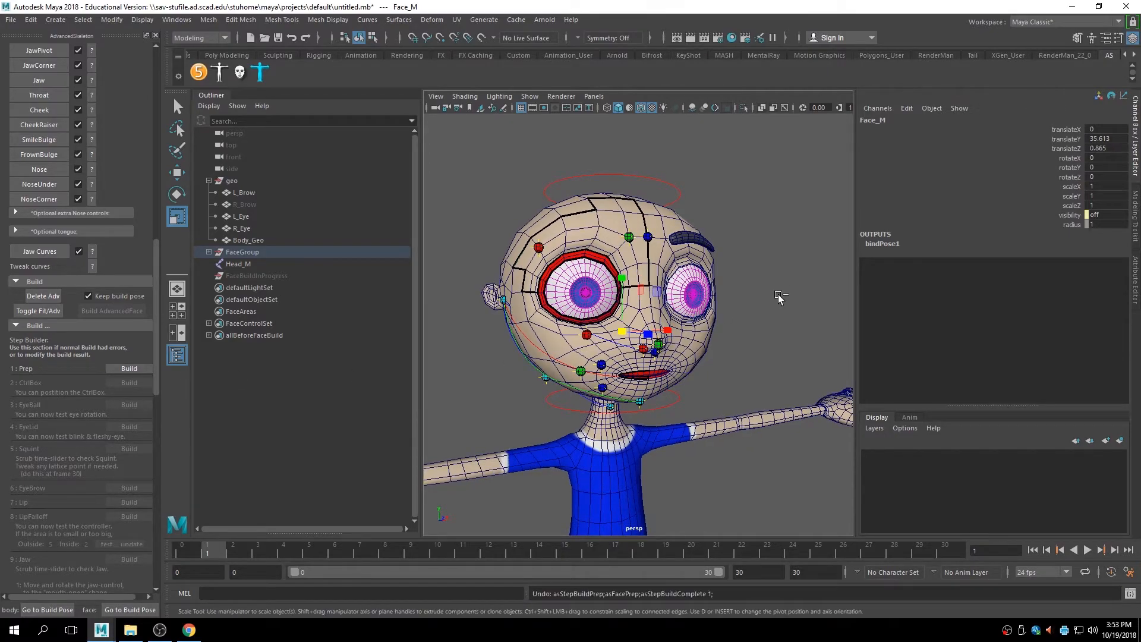
pyautogui.hotkey('ctrl', 'z')
pyautogui.hotkey('ctrl', 'z')
pyautogui.hotkey('ctrl', 'z')
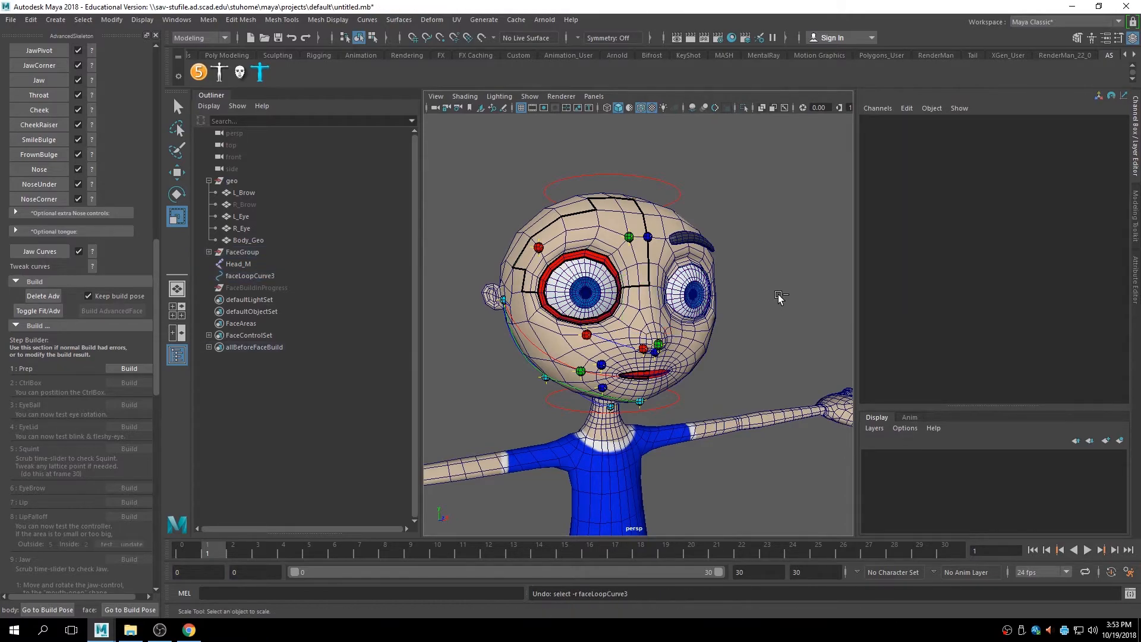
pyautogui.hotkey('ctrl', 'z')
pyautogui.hotkey('ctrl', 'z')
pyautogui.hotkey('ctrl', 'z')
pyautogui.hotkey('ctrl', 'z')
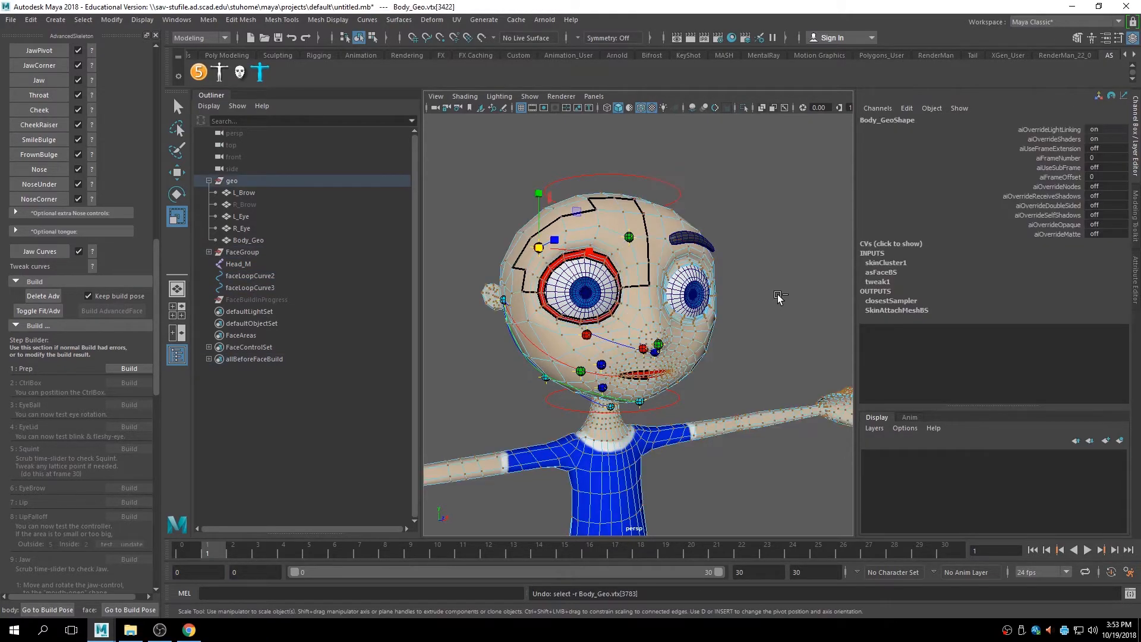
pyautogui.hotkey('ctrl', 'z')
pyautogui.hotkey('ctrl', 'z')
pyautogui.hotkey('ctrl', 'z')
pyautogui.hotkey('ctrl', 'z')
pyautogui.hotkey('ctrl', 'z')
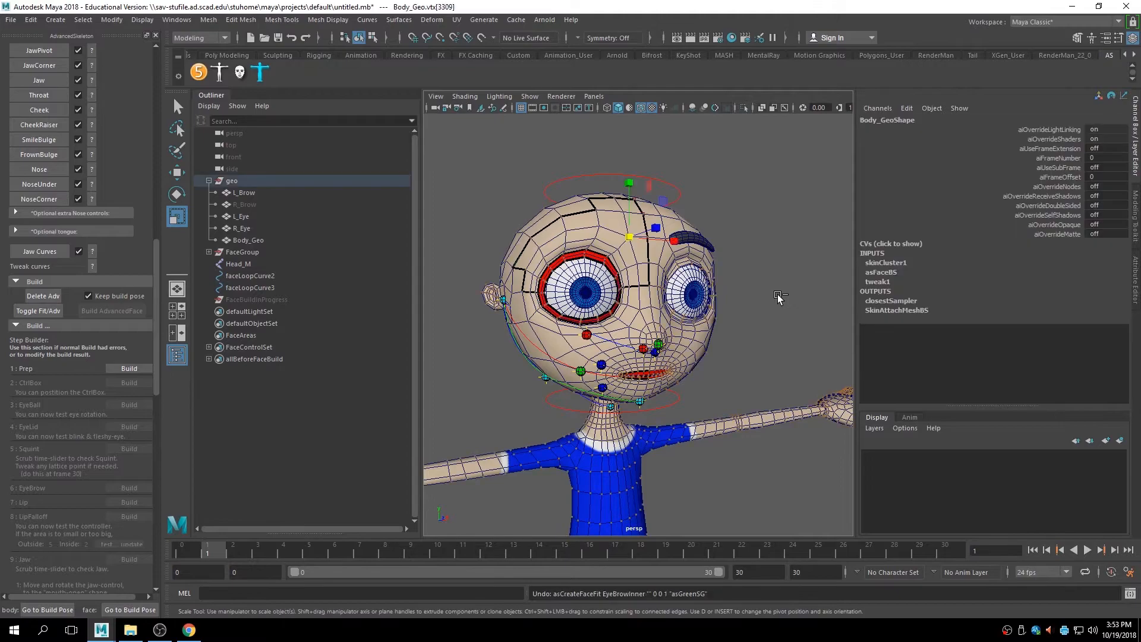
pyautogui.hotkey('ctrl', 'z')
pyautogui.hotkey('ctrl', 'z')
pyautogui.hotkey('ctrl', 'z')
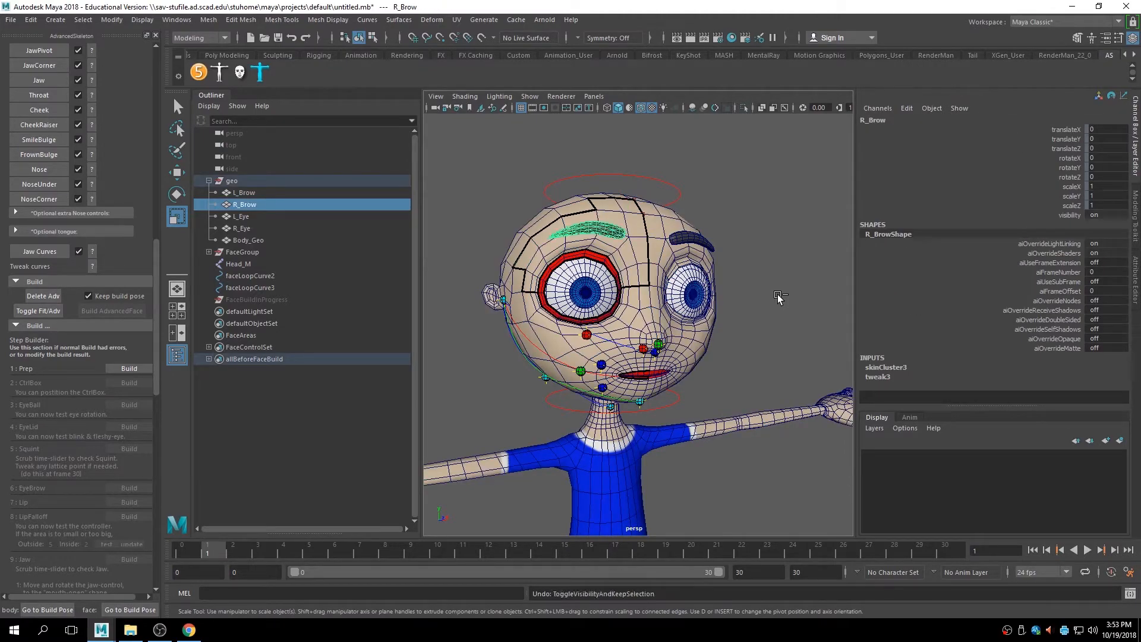
pyautogui.hotkey('ctrl', 'z')
pyautogui.hotkey('ctrl', 'z')
pyautogui.hotkey('ctrl', 'z')
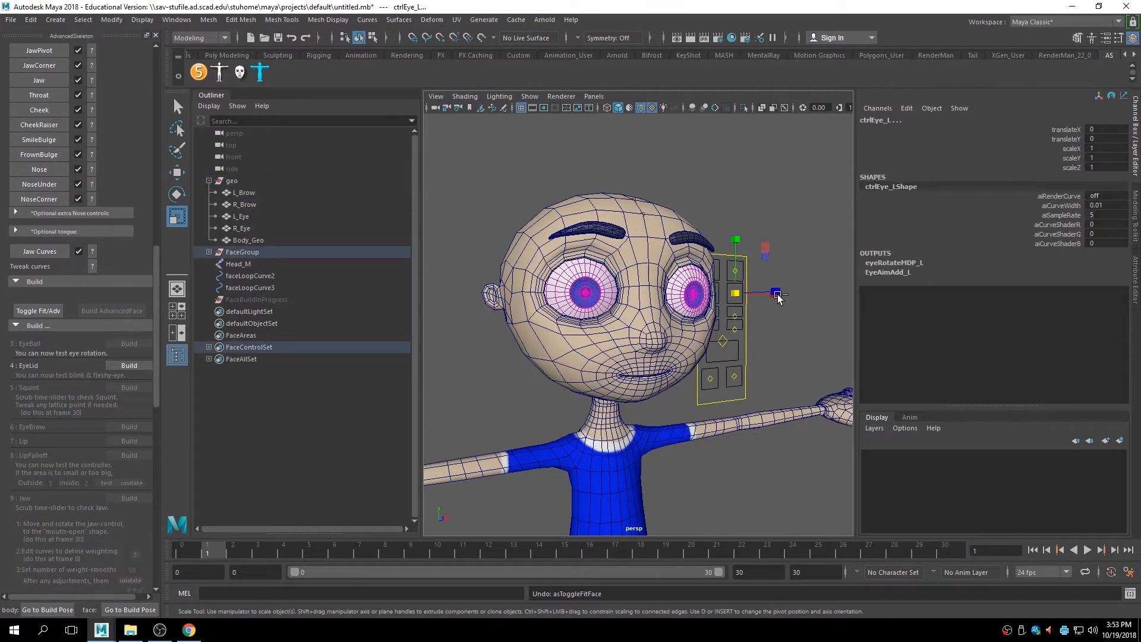
pyautogui.hotkey('ctrl', 'z')
pyautogui.hotkey('ctrl', 'z')
pyautogui.hotkey('ctrl', 'z')
pyautogui.hotkey('ctrl', 'z')
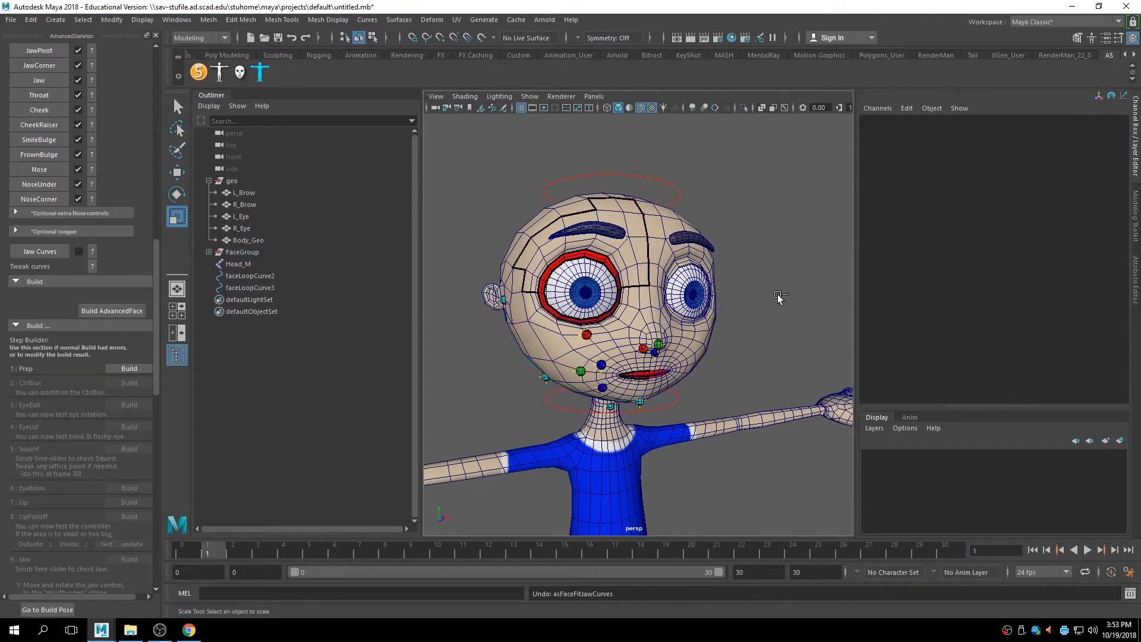
pyautogui.hotkey('ctrl', 'z')
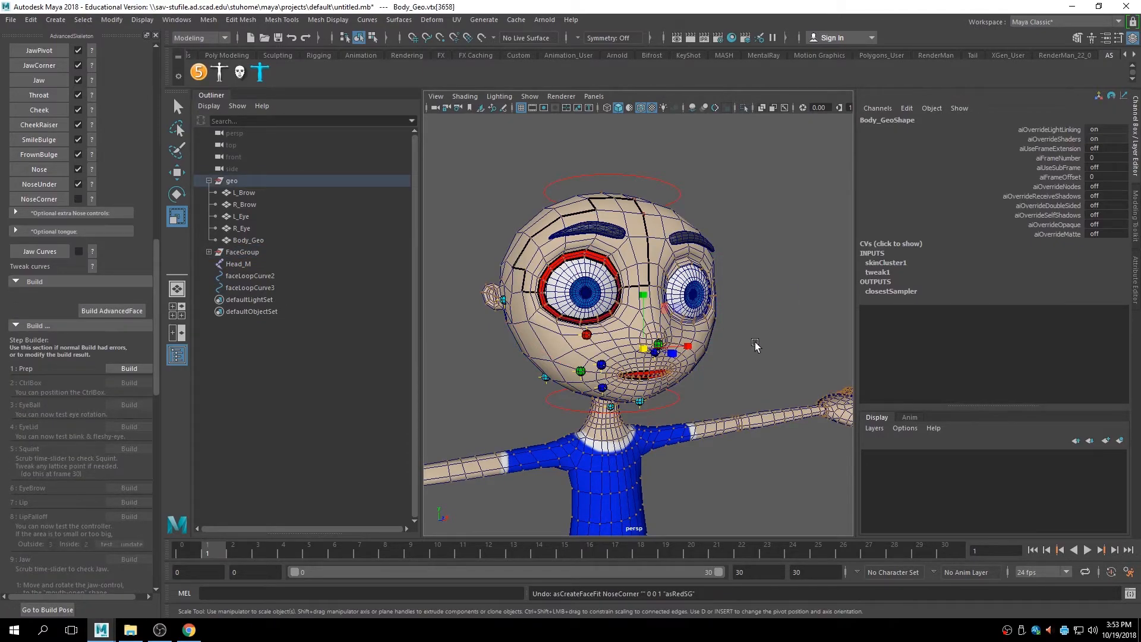
# Create the NoseCorner face fit from a single Body_Geo vertex at the side of the nose.
pyautogui.keyDown('alt'); pyautogui.moveTo(691, 361); pyautogui.dragTo(715, 350); pyautogui.keyUp('alt')
pyautogui.click(769, 348)
pyautogui.keyDown('alt'); pyautogui.moveTo(738, 348); pyautogui.dragTo(737, 337, button='middle'); pyautogui.keyUp('alt')
pyautogui.keyDown('alt'); pyautogui.moveTo(737, 337); pyautogui.dragTo(827, 329, button='right'); pyautogui.keyUp('alt')
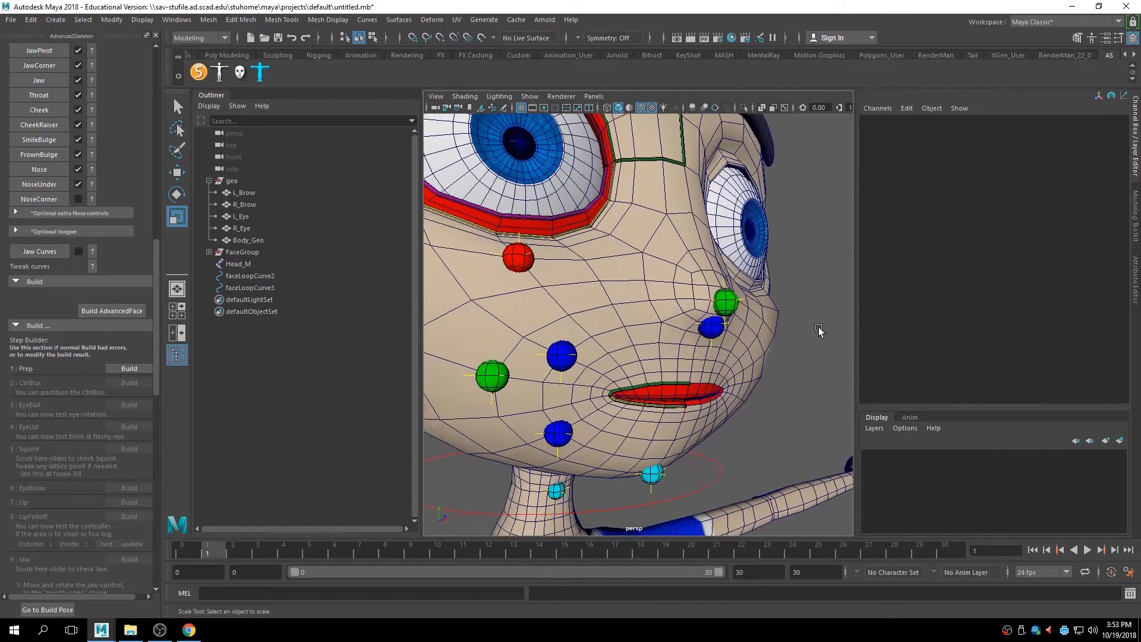
pyautogui.scroll(3, 41, 256)
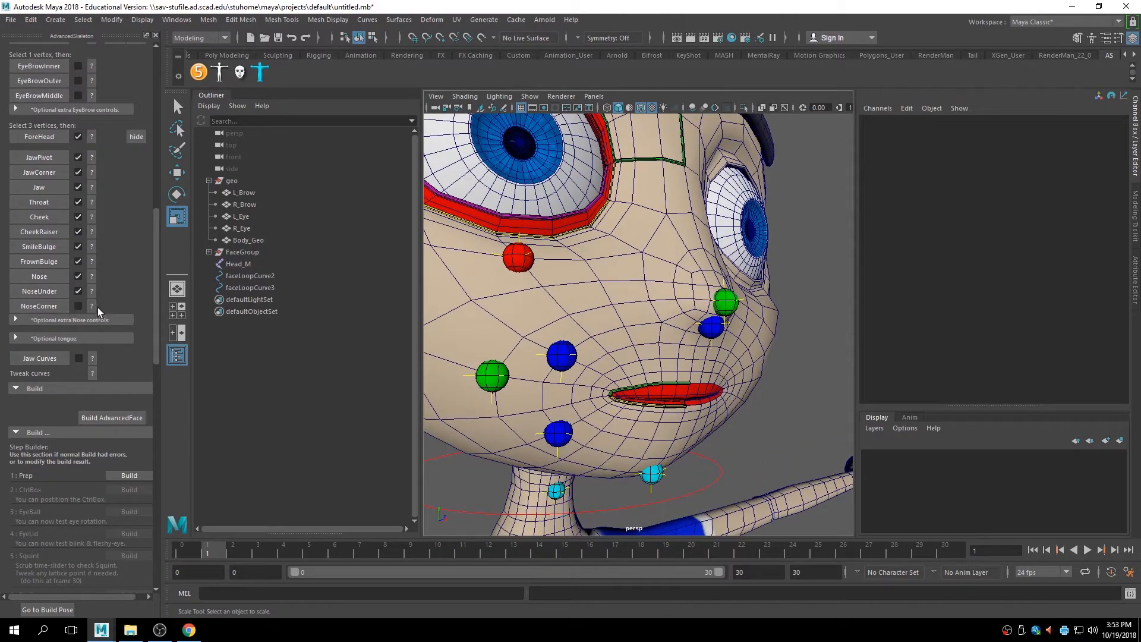
pyautogui.moveTo(624, 284); pyautogui.dragTo(587, 289, button='right')
pyautogui.click(688, 314)
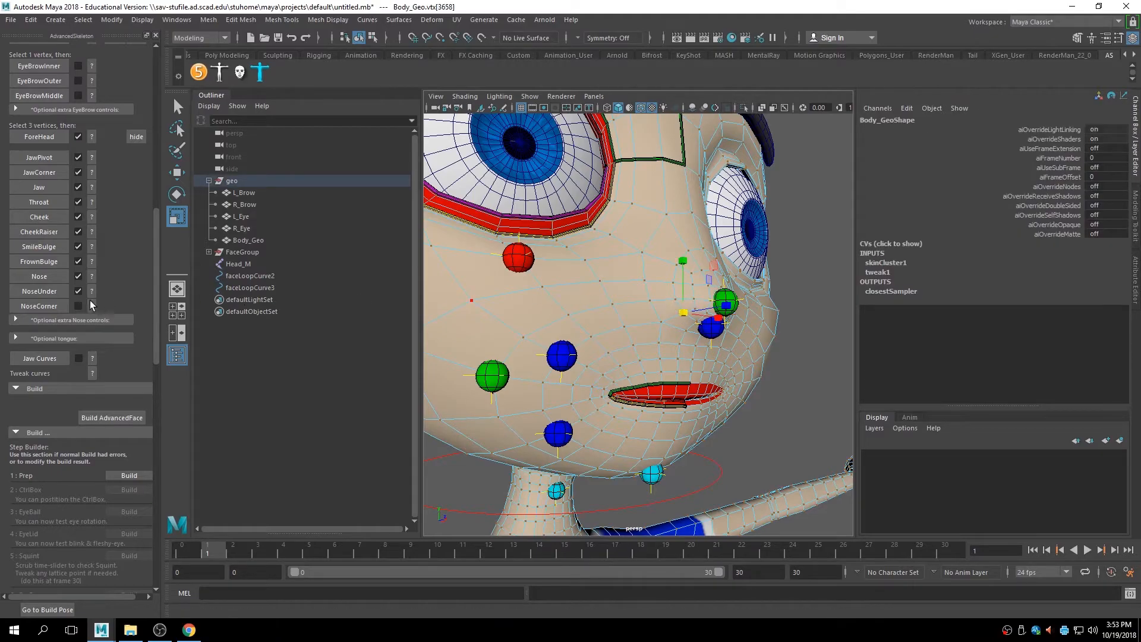
pyautogui.click(59, 305)
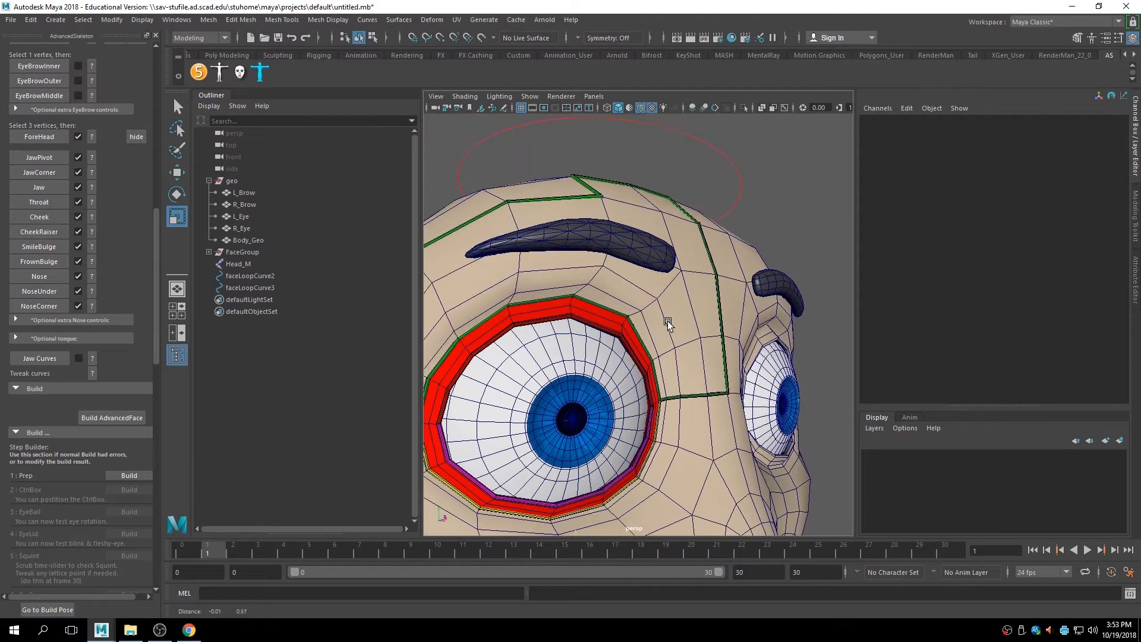
# Hide the R_Brow mesh and create the EyeBrowInner fit from the Body_Geo vertex under the brow's inner end.
pyautogui.click(625, 311)
pyautogui.press('h')
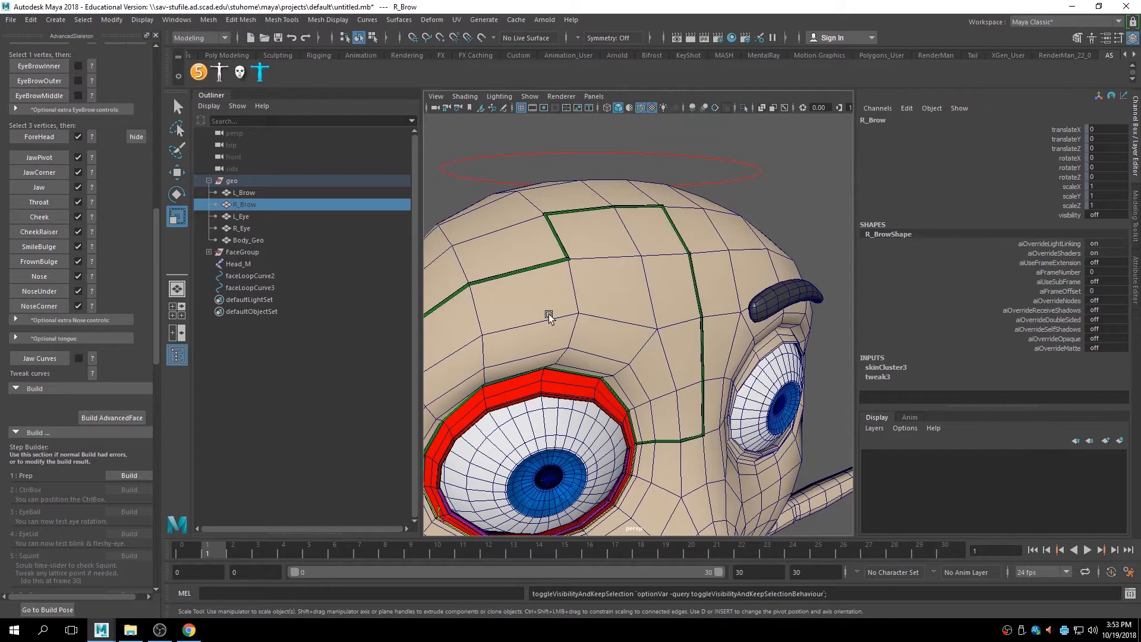
pyautogui.scroll(3, 82, 263)
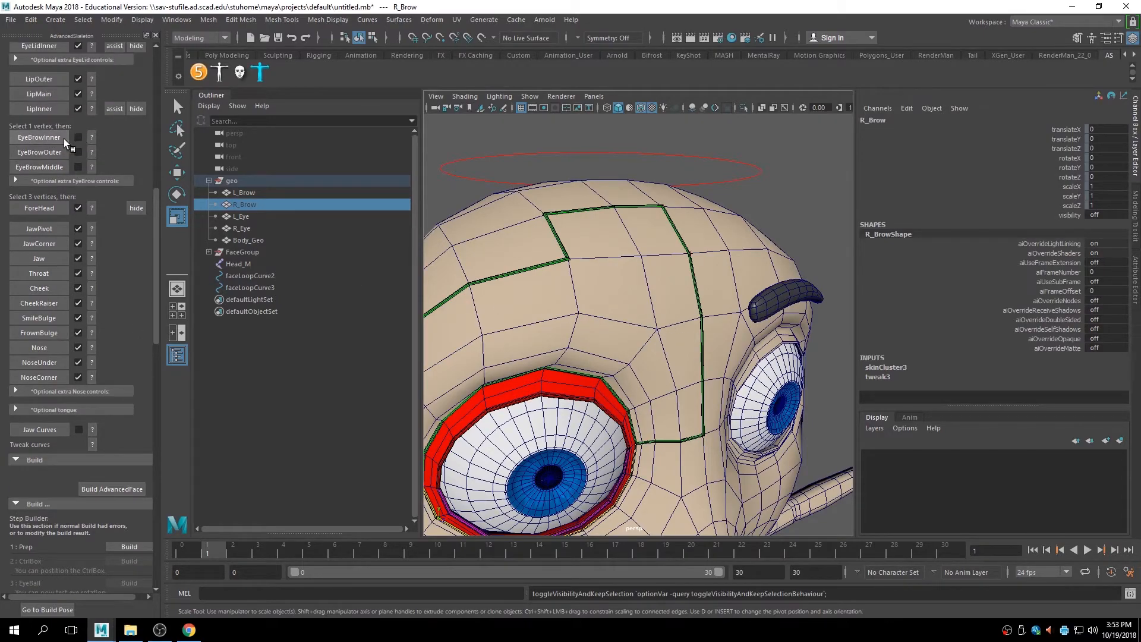
pyautogui.moveTo(578, 287)
pyautogui.mouseDown(button='right')
pyautogui.moveTo(553, 302)
pyautogui.moveTo(535, 271)
pyautogui.mouseUp(button='right')
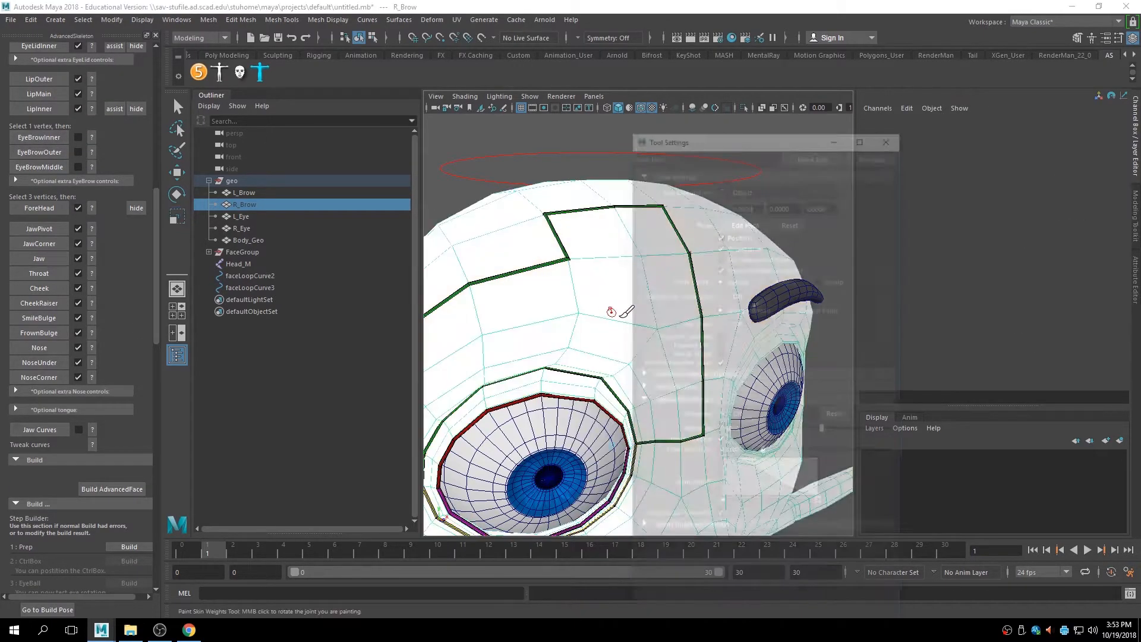
pyautogui.click(890, 134)
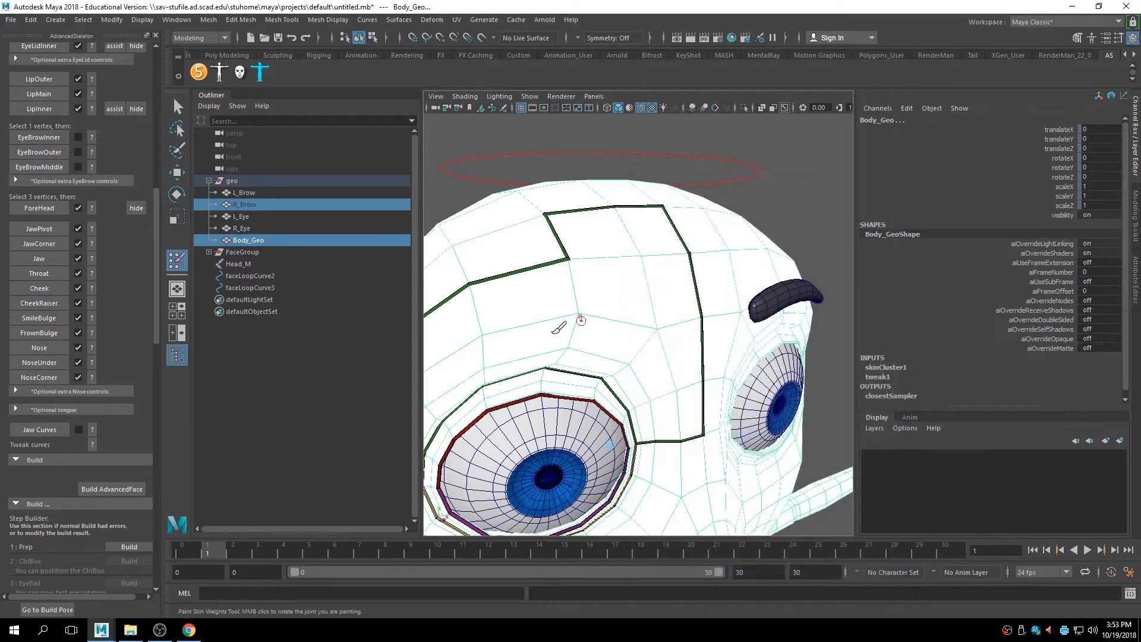
pyautogui.rightClick(633, 302)
pyautogui.moveTo(632, 302)
pyautogui.mouseDown(button='right')
pyautogui.moveTo(669, 279)
pyautogui.moveTo(598, 302)
pyautogui.moveTo(591, 290)
pyautogui.mouseUp(button='right')
pyautogui.click(178, 107)
pyautogui.click(650, 334)
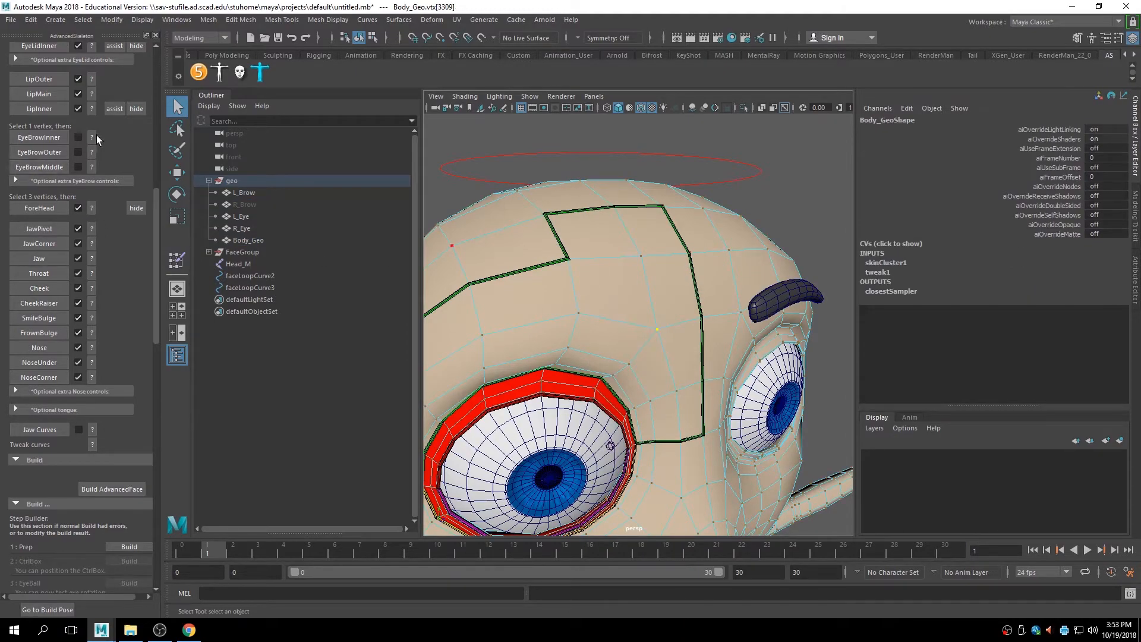
pyautogui.click(59, 137)
# Create the EyeBrowOuter fit from a vertex above the eye's outer corner and the EyeBrowMiddle fit from a vertex on the forehead's centre line.
pyautogui.keyDown('alt'); pyautogui.moveTo(550, 333); pyautogui.dragTo(578, 265); pyautogui.keyUp('alt')
pyautogui.moveTo(431, 258); pyautogui.dragTo(406, 260, button='right')
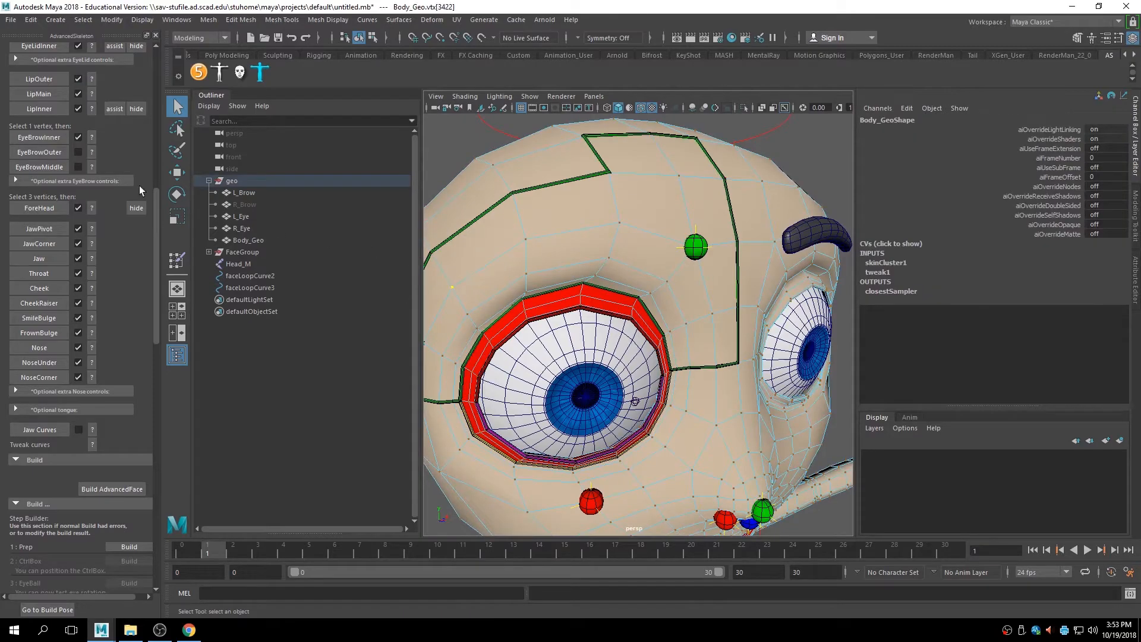
pyautogui.click(55, 152)
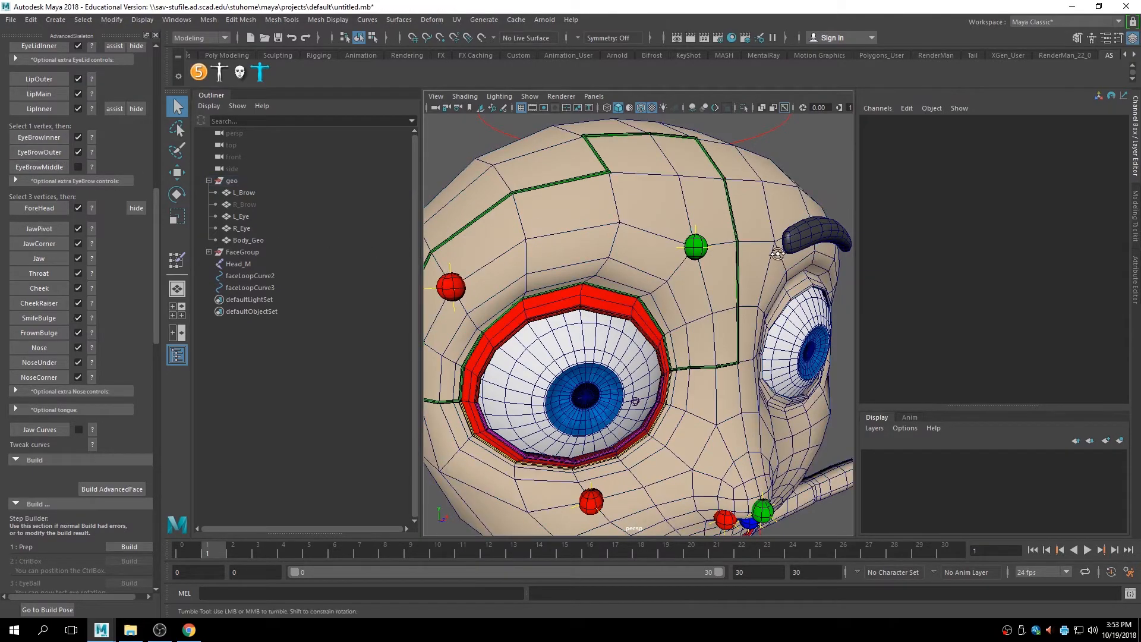
pyautogui.keyDown('alt'); pyautogui.moveTo(733, 252); pyautogui.dragTo(652, 245); pyautogui.keyUp('alt')
pyautogui.moveTo(654, 234); pyautogui.dragTo(614, 237, button='right')
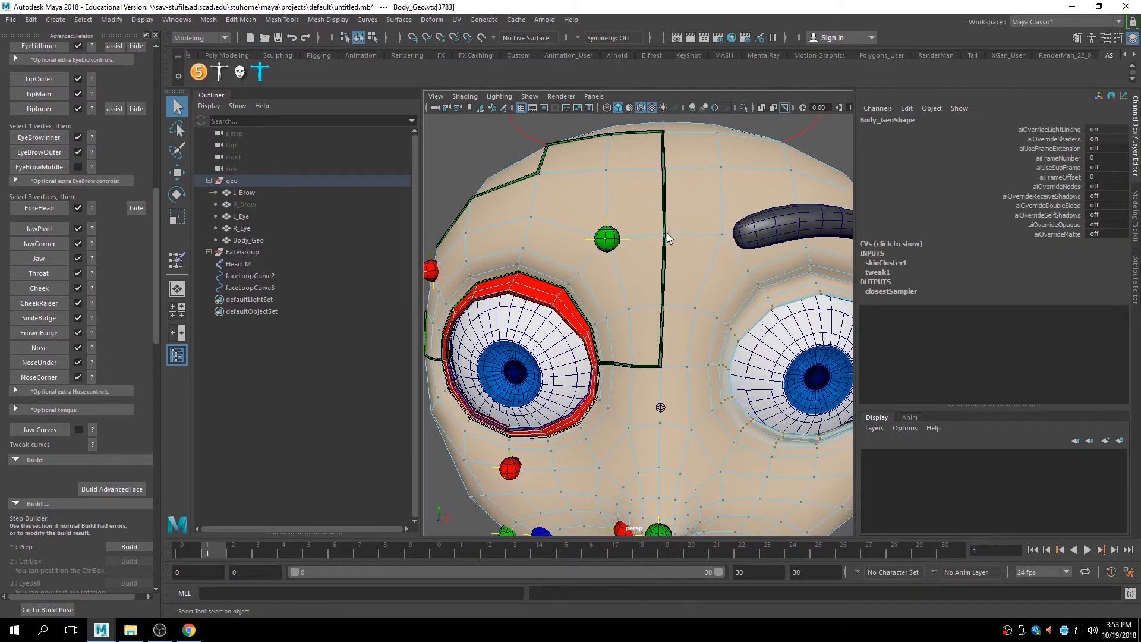
pyautogui.click(44, 167)
# Create the Jaw Curves for the face fit.
pyautogui.keyDown('alt'); pyautogui.moveTo(511, 333); pyautogui.dragTo(597, 331); pyautogui.keyUp('alt')
pyautogui.keyDown('alt'); pyautogui.moveTo(598, 331); pyautogui.dragTo(555, 291, button='middle'); pyautogui.keyUp('alt')
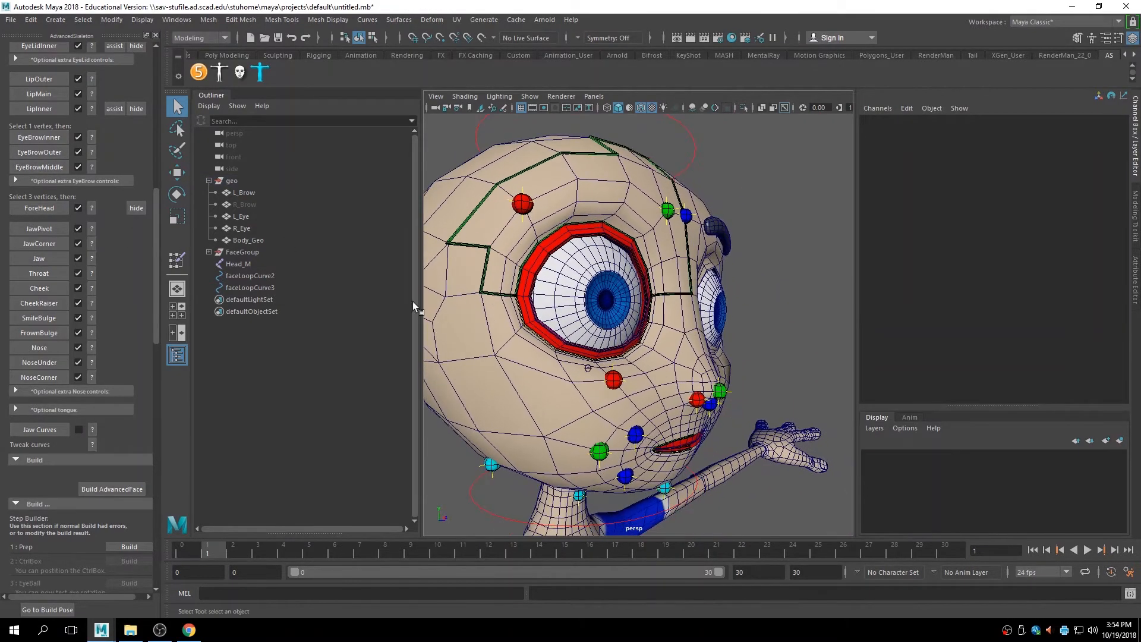
pyautogui.click(37, 430)
# Run the Prep, CtrlBox, EyeBall, EyeLid and Squint build steps of the face rig in order.
pyautogui.scroll(-4, 136, 458)
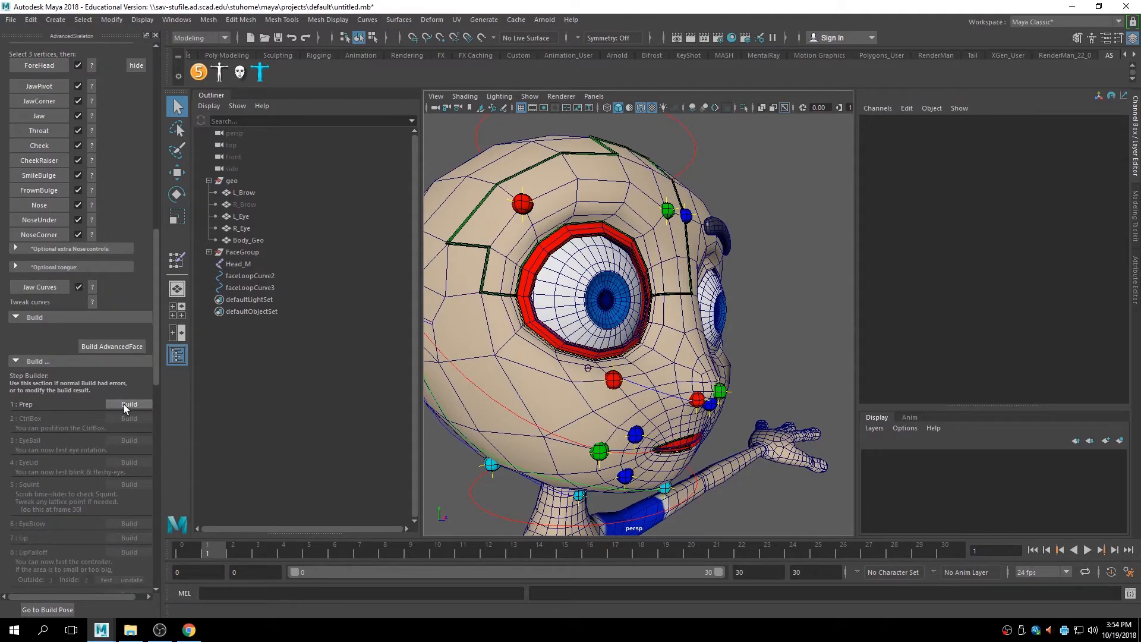
pyautogui.click(128, 404)
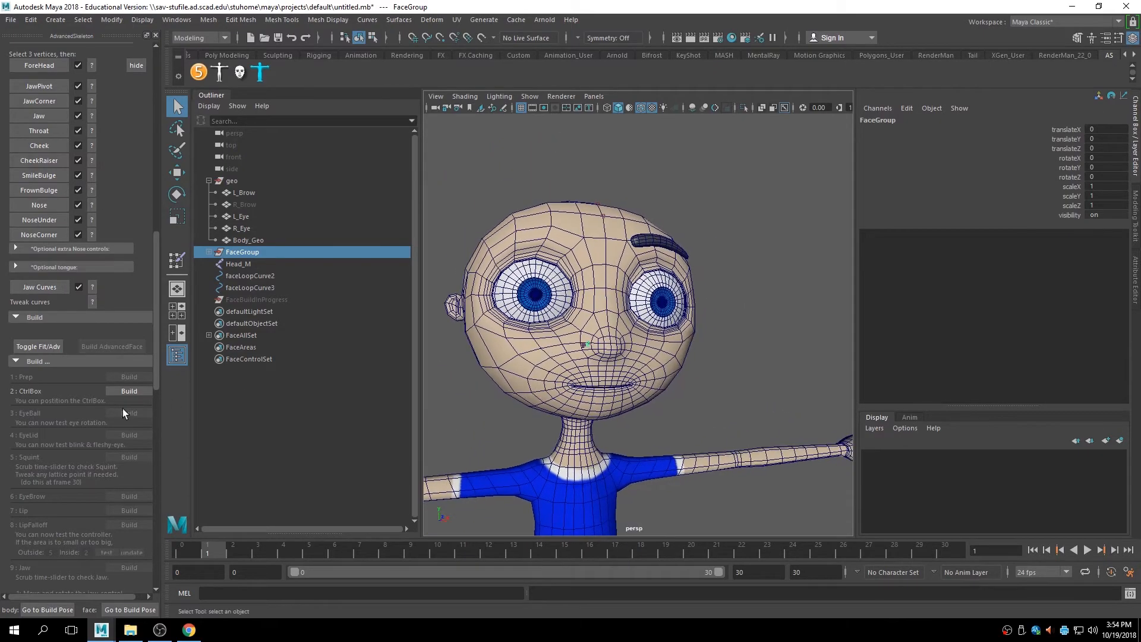
pyautogui.click(141, 390)
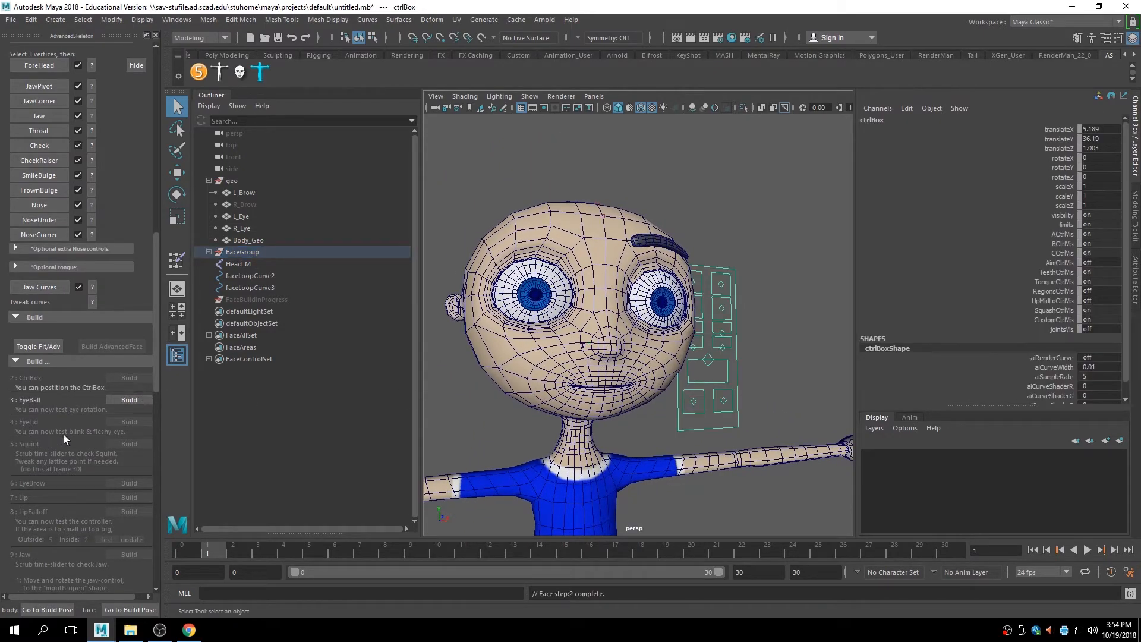
pyautogui.click(119, 401)
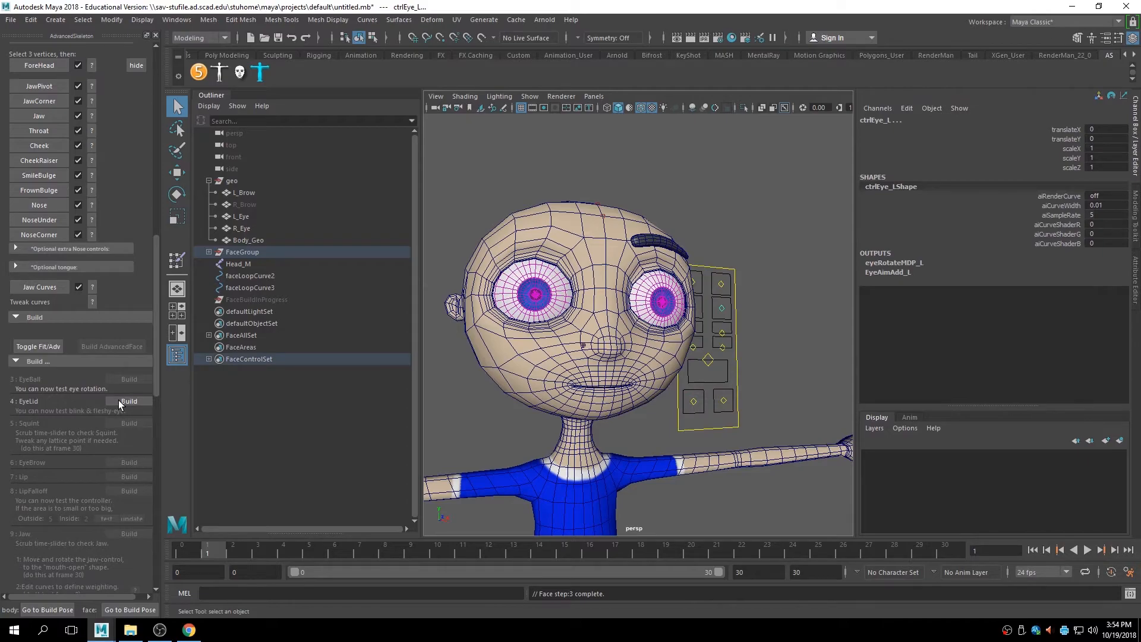
pyautogui.click(136, 401)
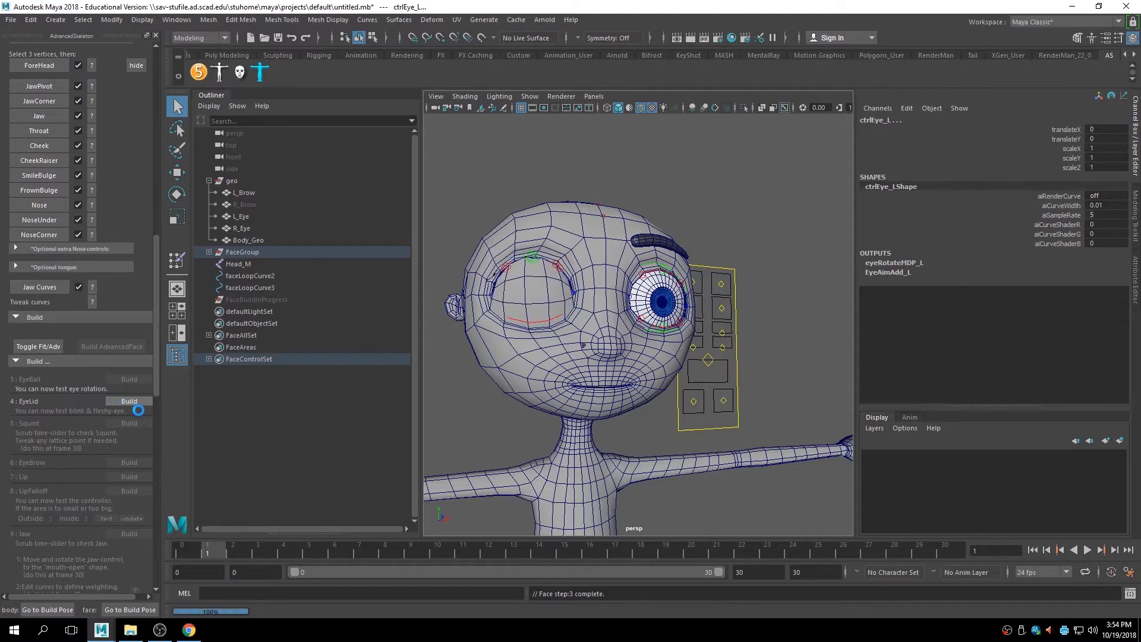
pyautogui.click(126, 401)
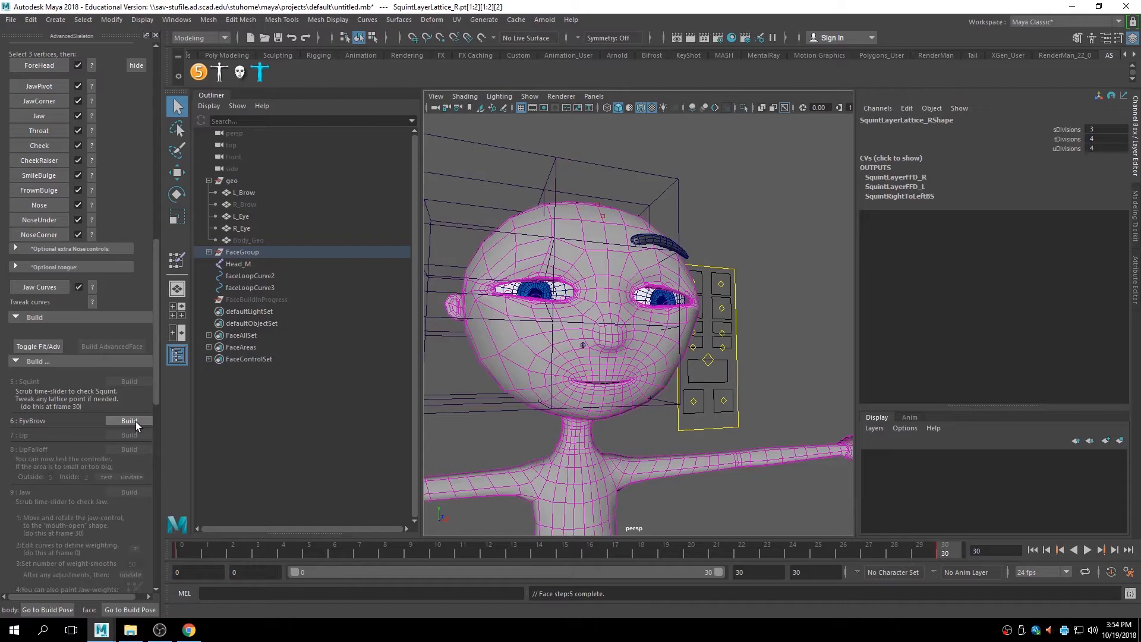
# Run the EyeBrow, Lip, LipFalloff, Jaw and JawFinish build steps, keeping the default falloff and jaw weight settings.
pyautogui.click(130, 421)
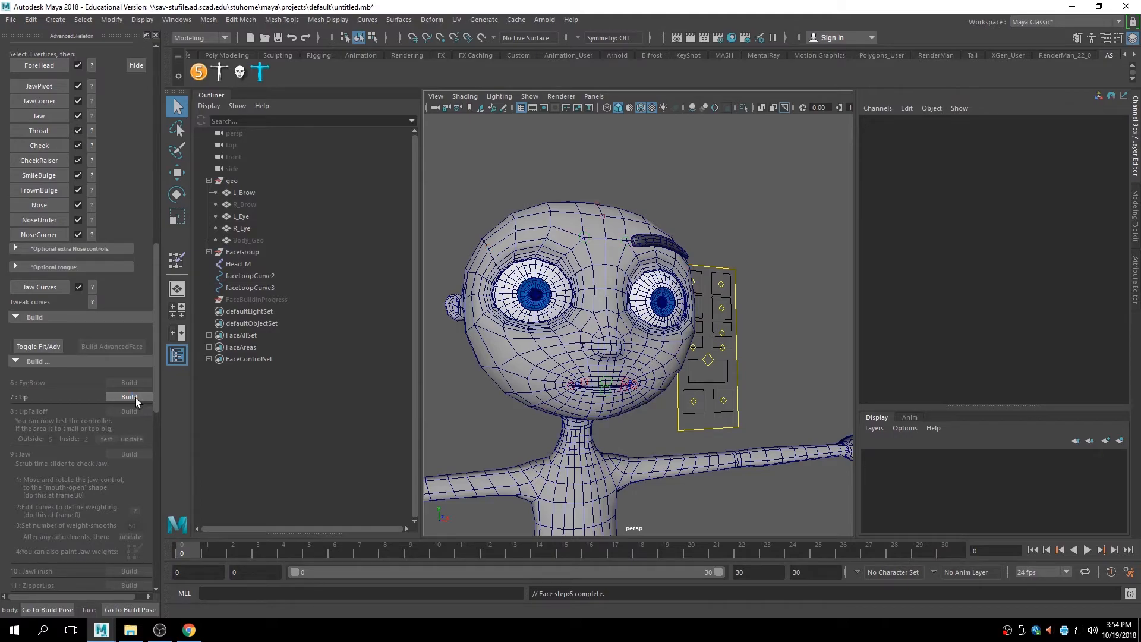
pyautogui.click(129, 397)
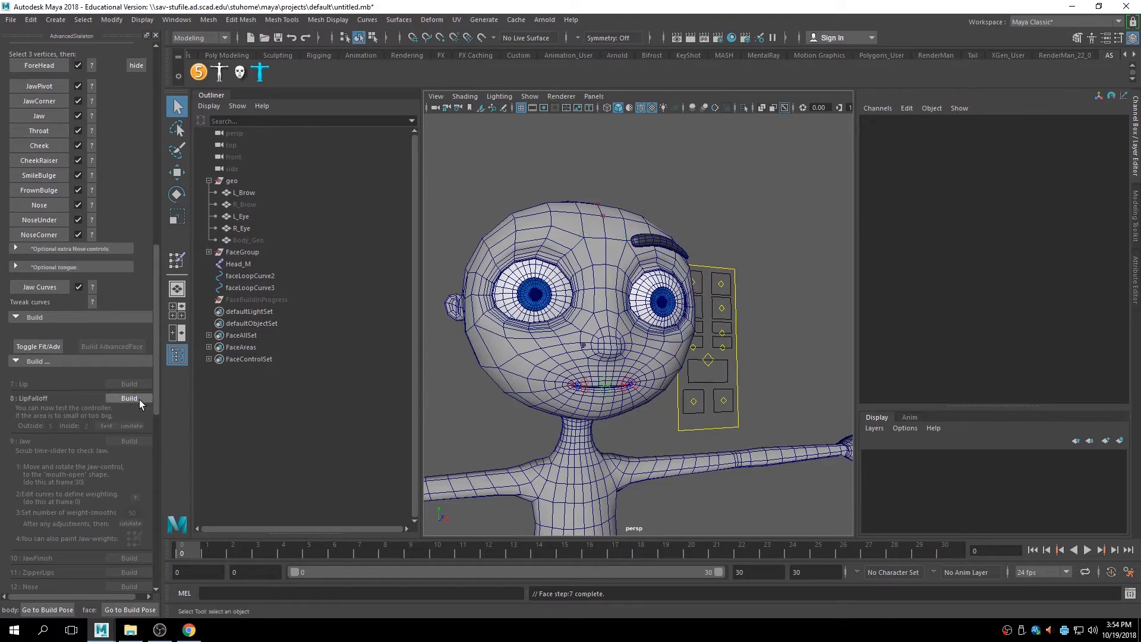
pyautogui.click(137, 398)
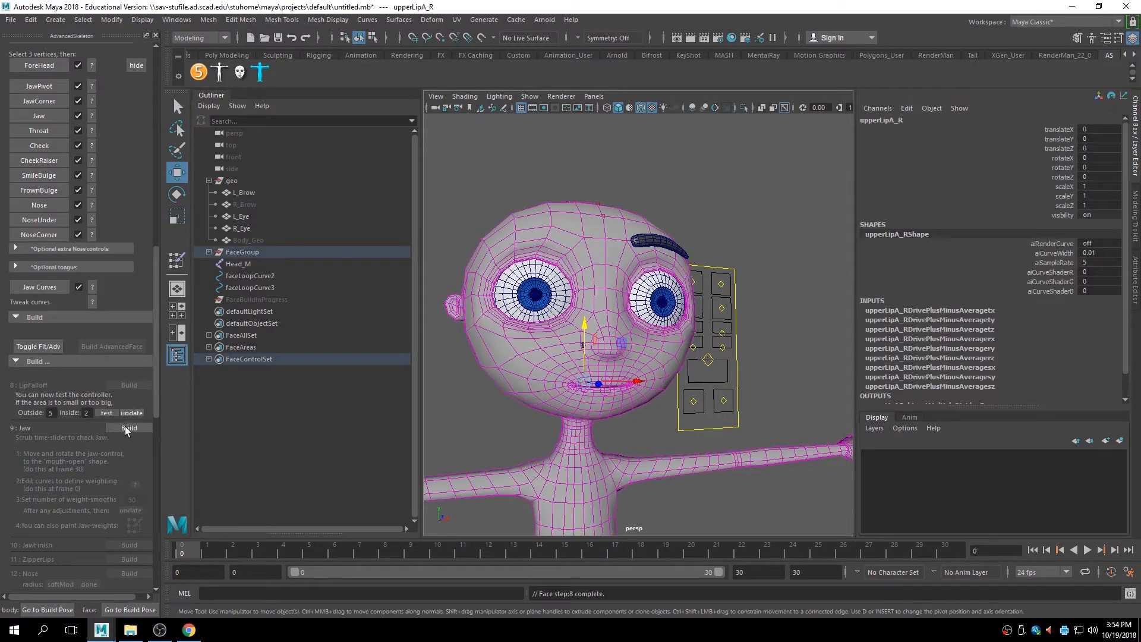
pyautogui.click(134, 430)
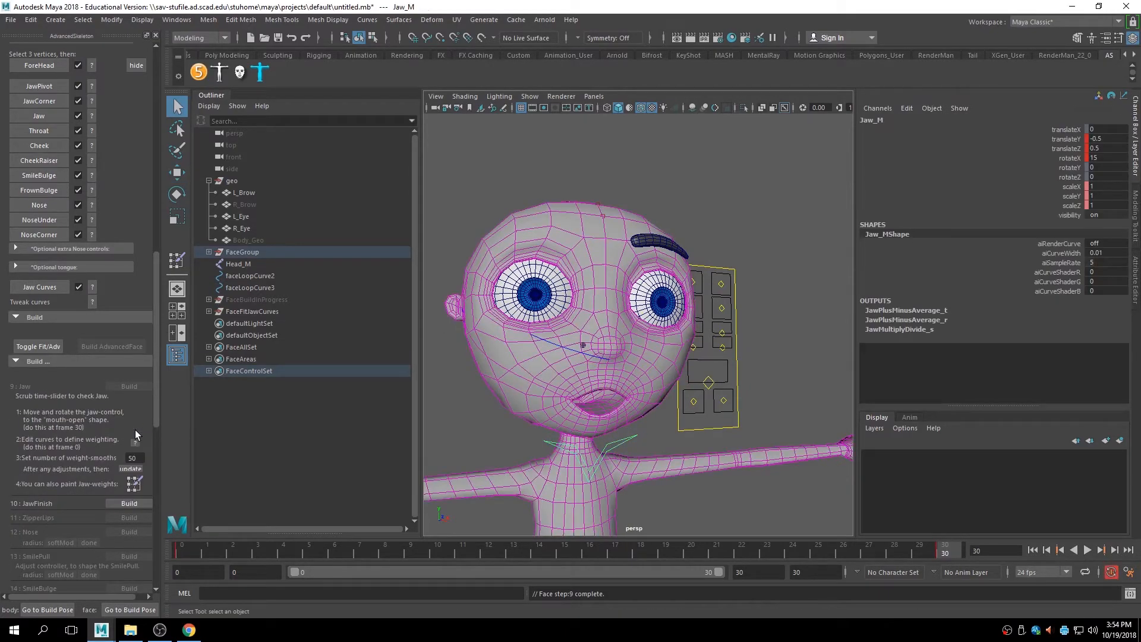
pyautogui.scroll(-3, 135, 435)
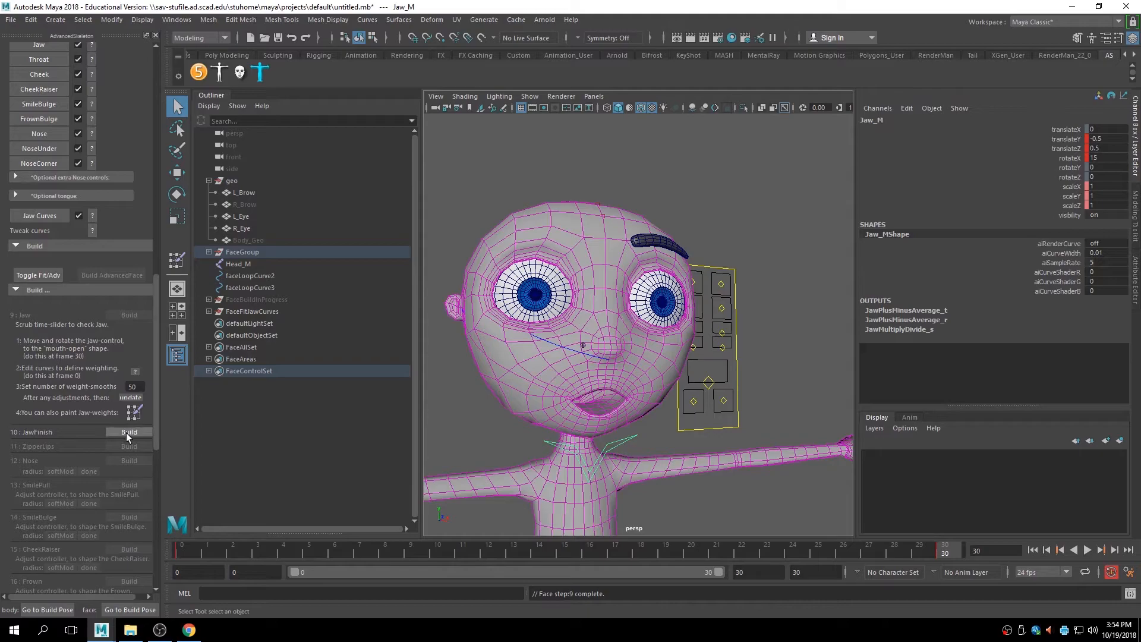
pyautogui.click(127, 433)
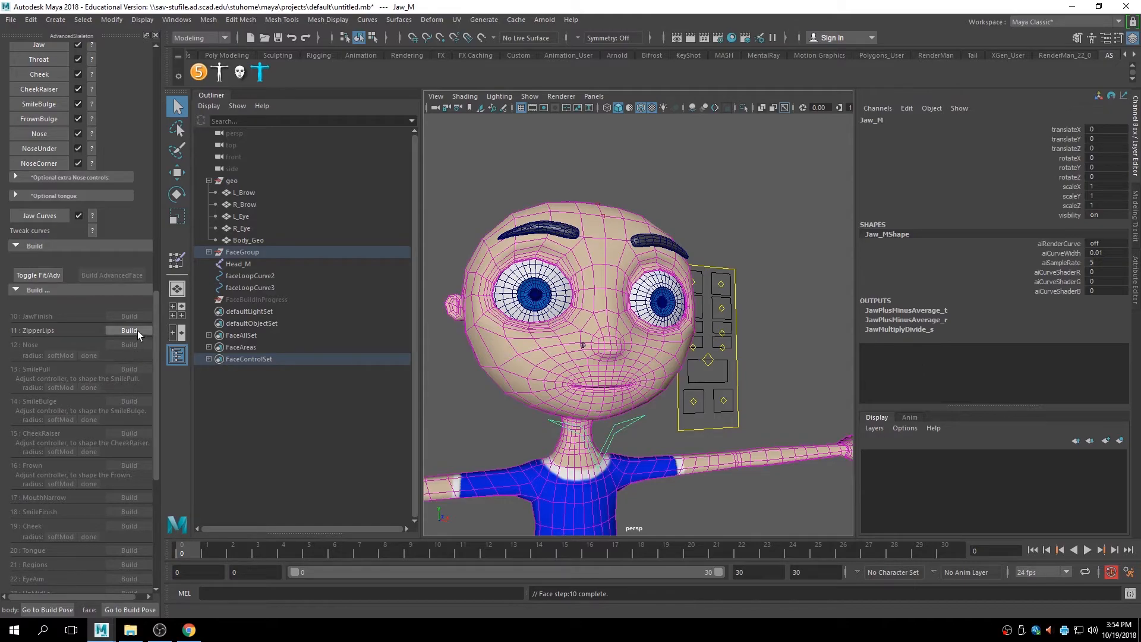
# Run the ZipperLips, Nose, SmilePull, SmileBulge and CheekRaiser build steps without adjusting their controllers.
pyautogui.click(137, 331)
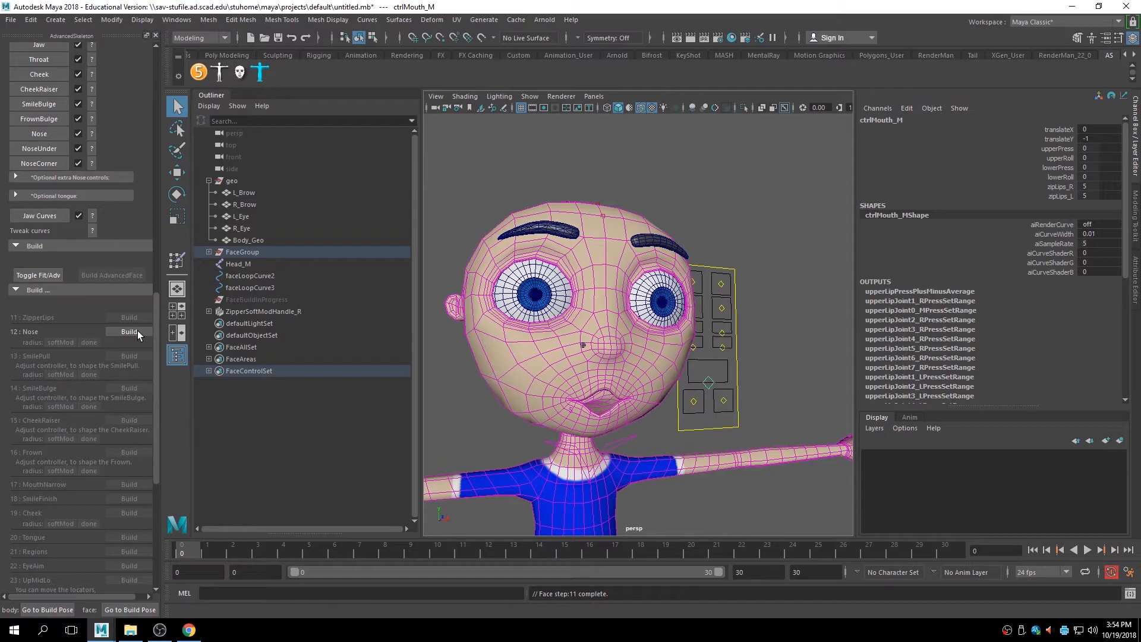
pyautogui.click(129, 331)
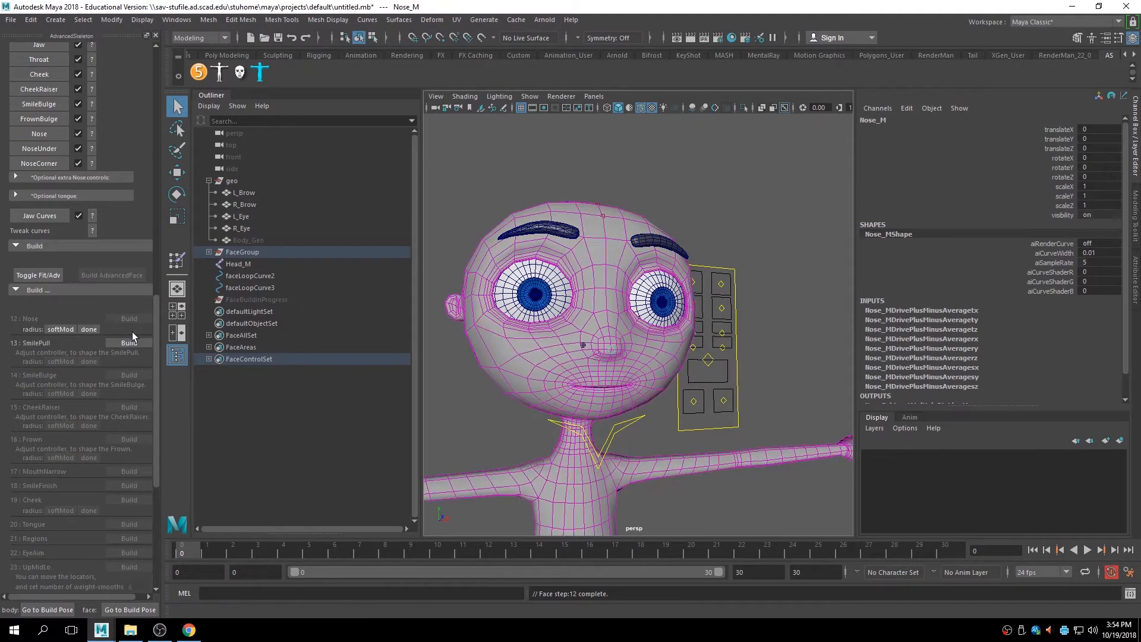
pyautogui.click(129, 344)
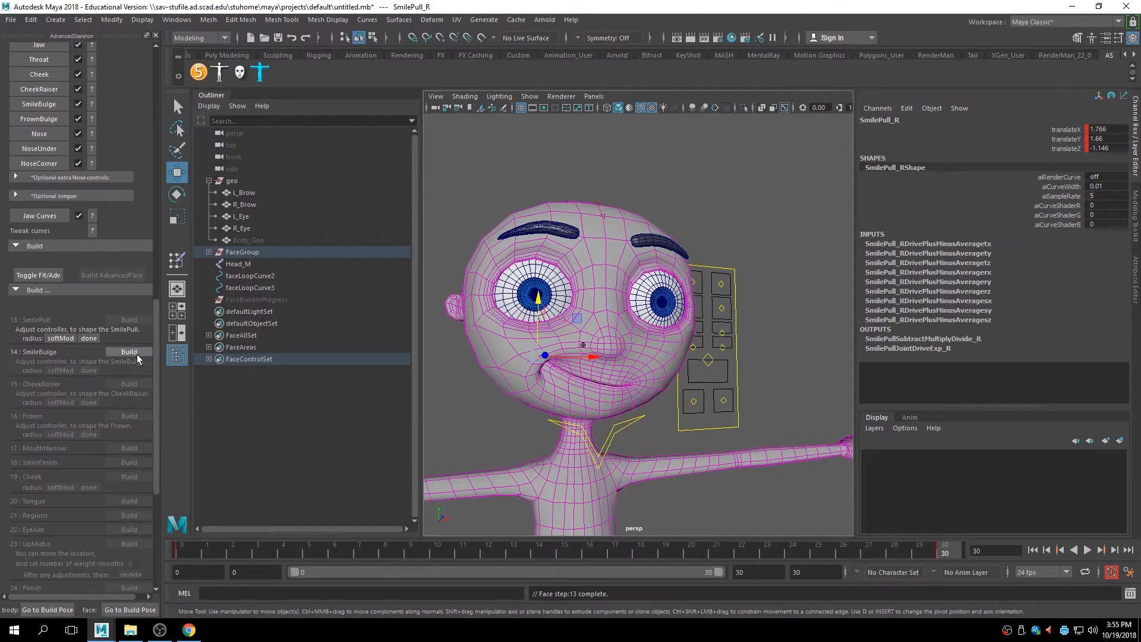
pyautogui.click(129, 352)
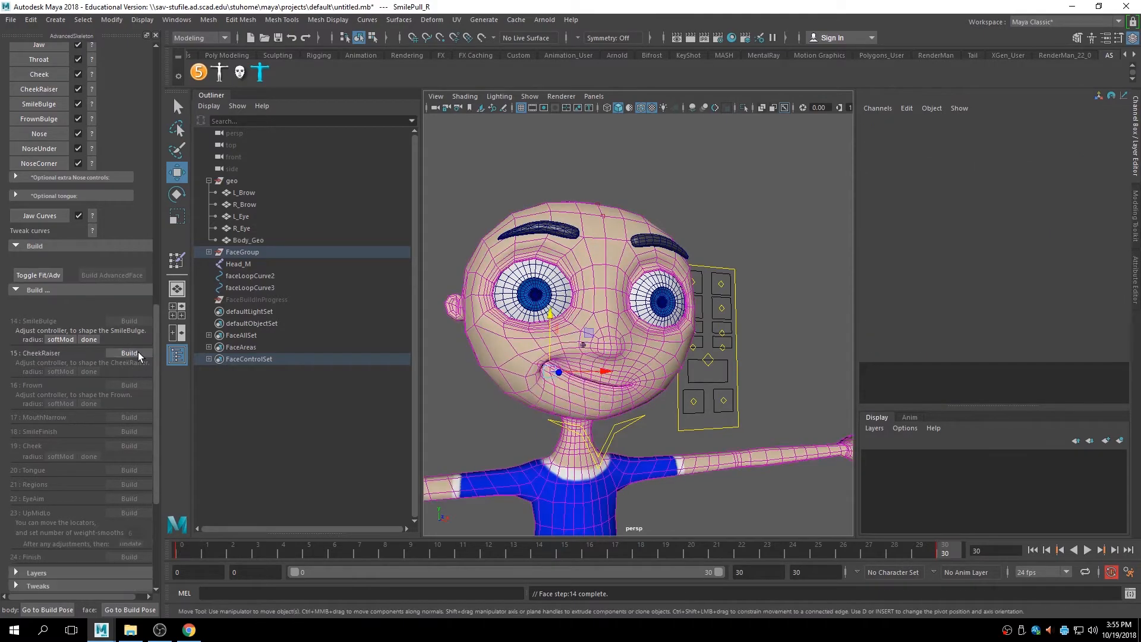
pyautogui.click(138, 352)
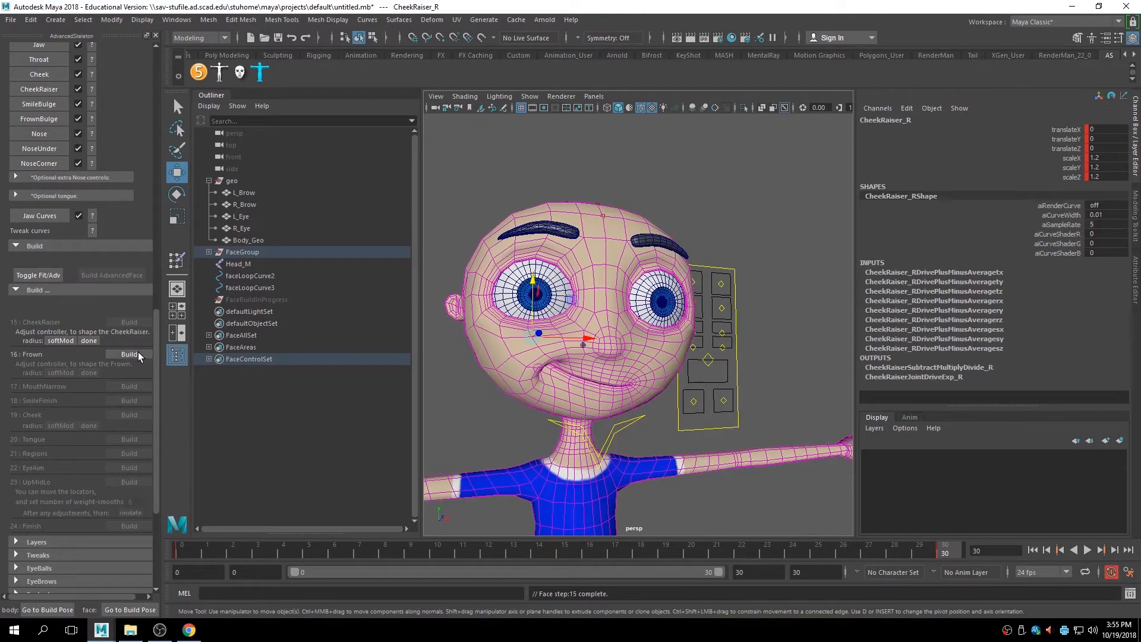
# Run the Frown, MouthNarrow, SmileFinish, Cheek and Tongue build steps of the face rig.
pyautogui.click(138, 352)
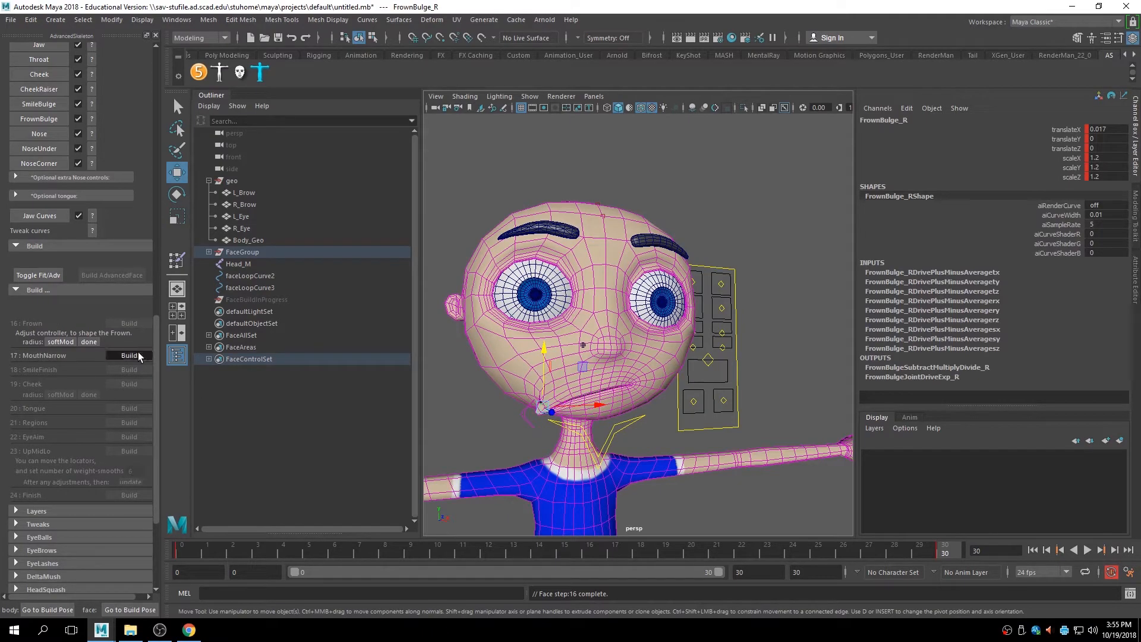
pyautogui.click(138, 355)
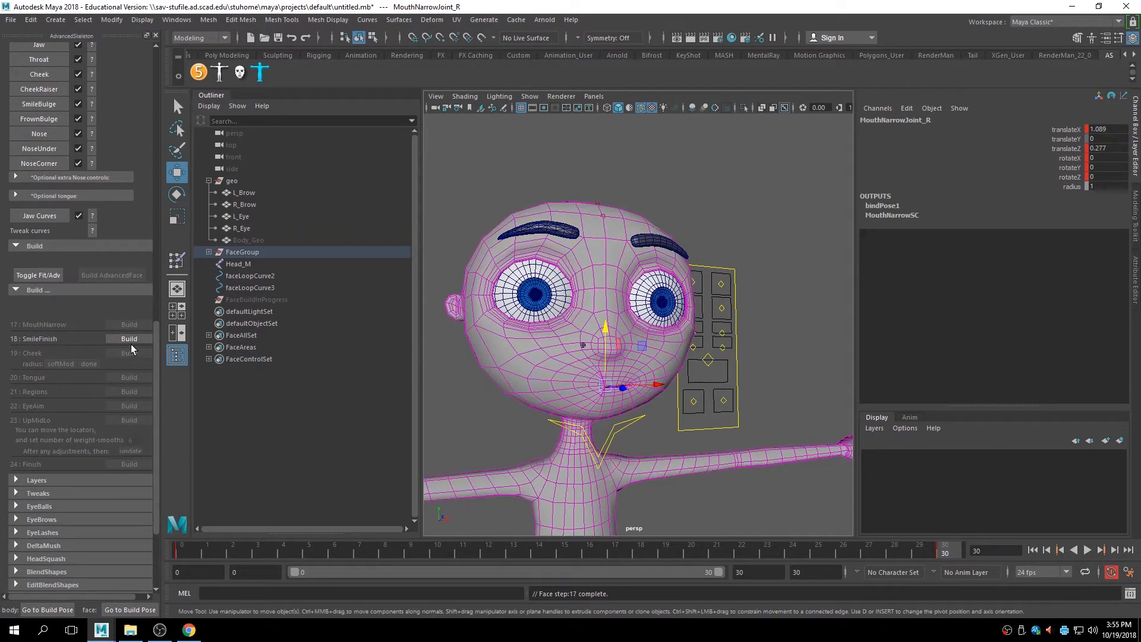
pyautogui.click(134, 340)
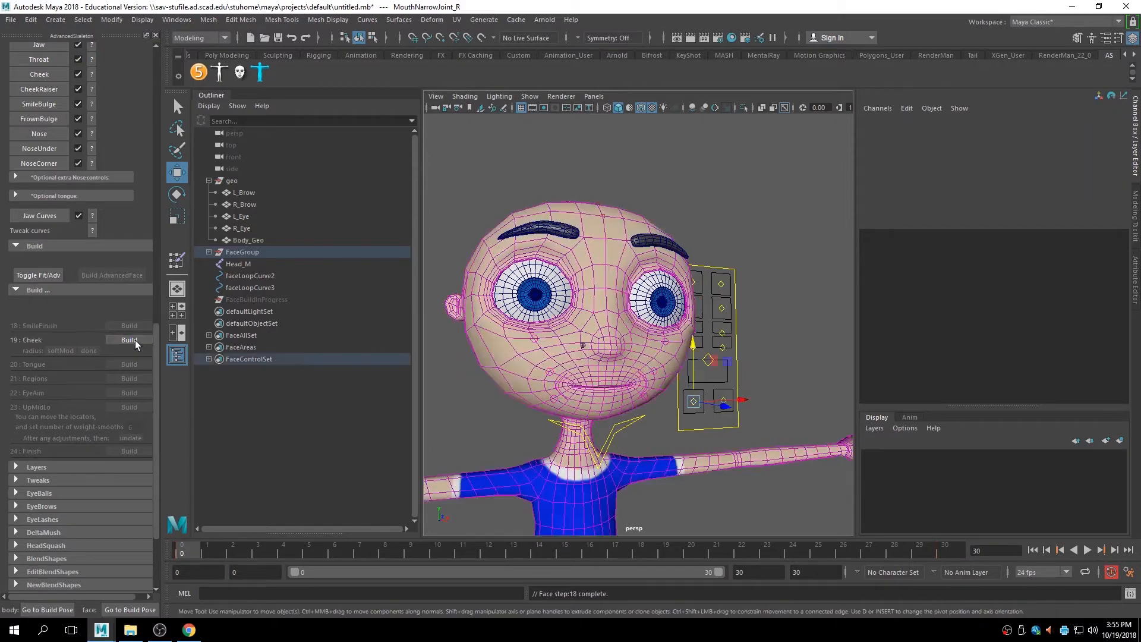
pyautogui.click(134, 340)
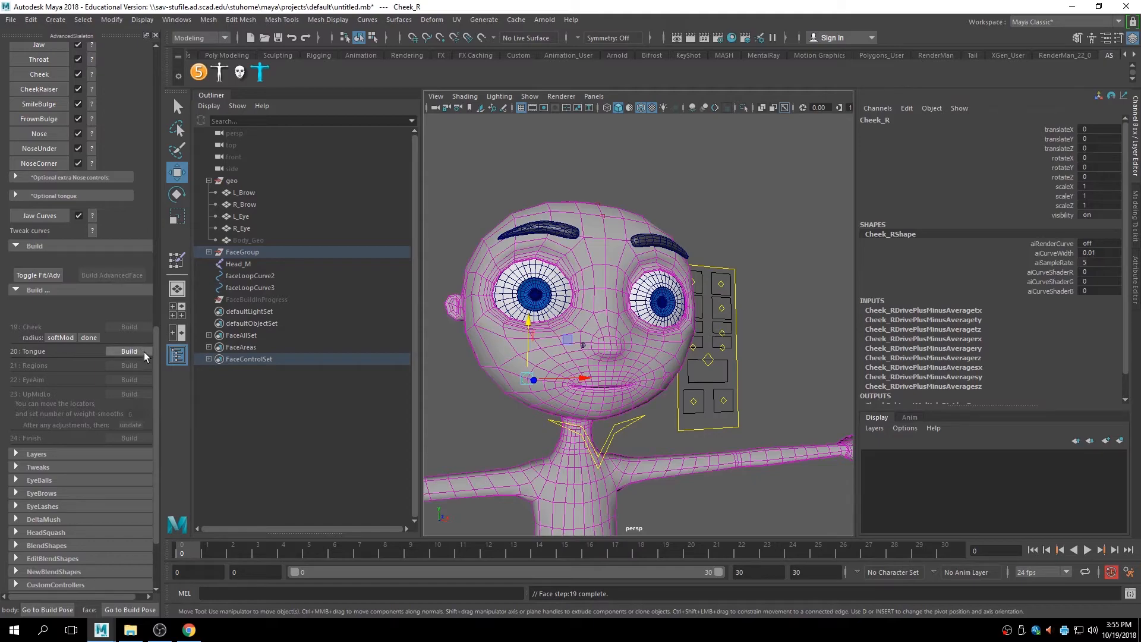
pyautogui.click(143, 351)
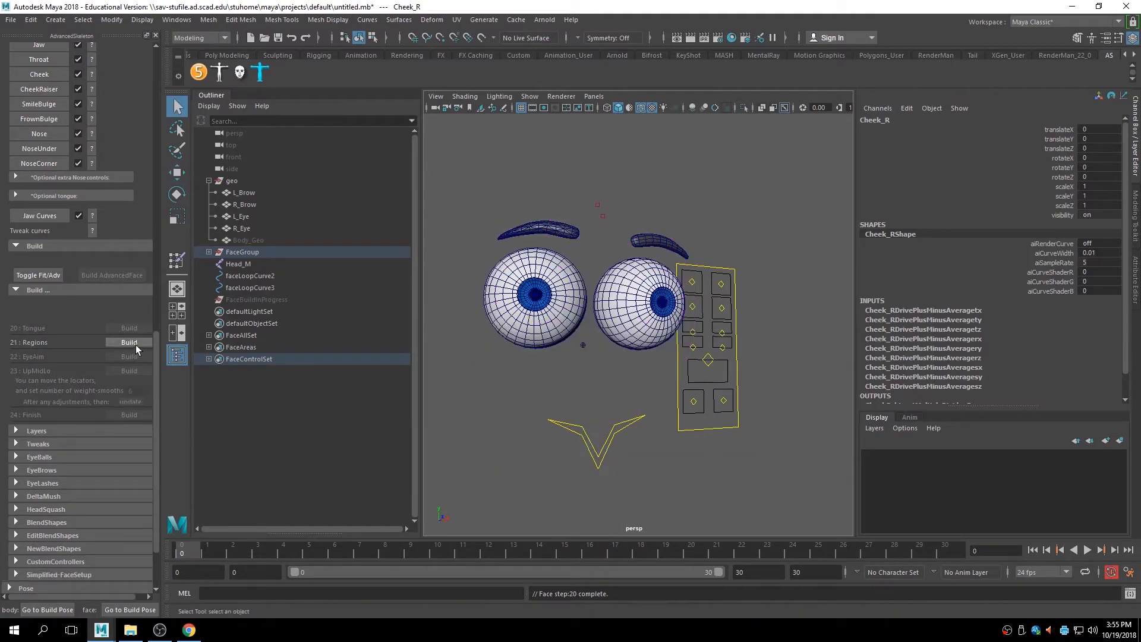
# Run the Regions, EyeAim, UpMidLo and Finish build steps of the face rig, keeping the default locators and weight smoothing.
pyautogui.click(137, 344)
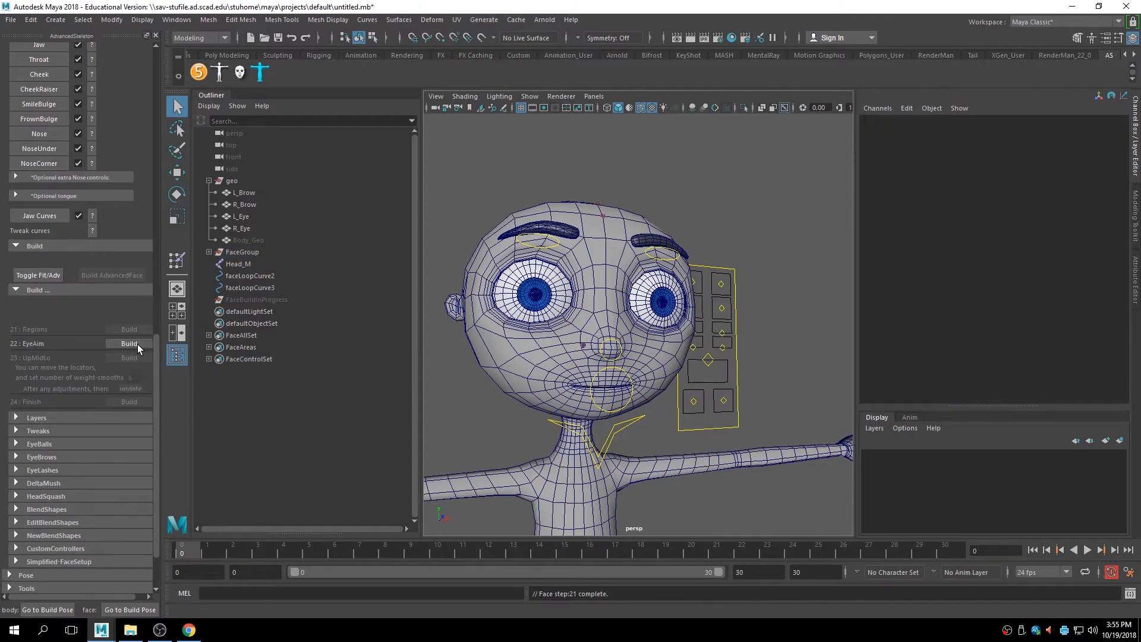
pyautogui.click(137, 343)
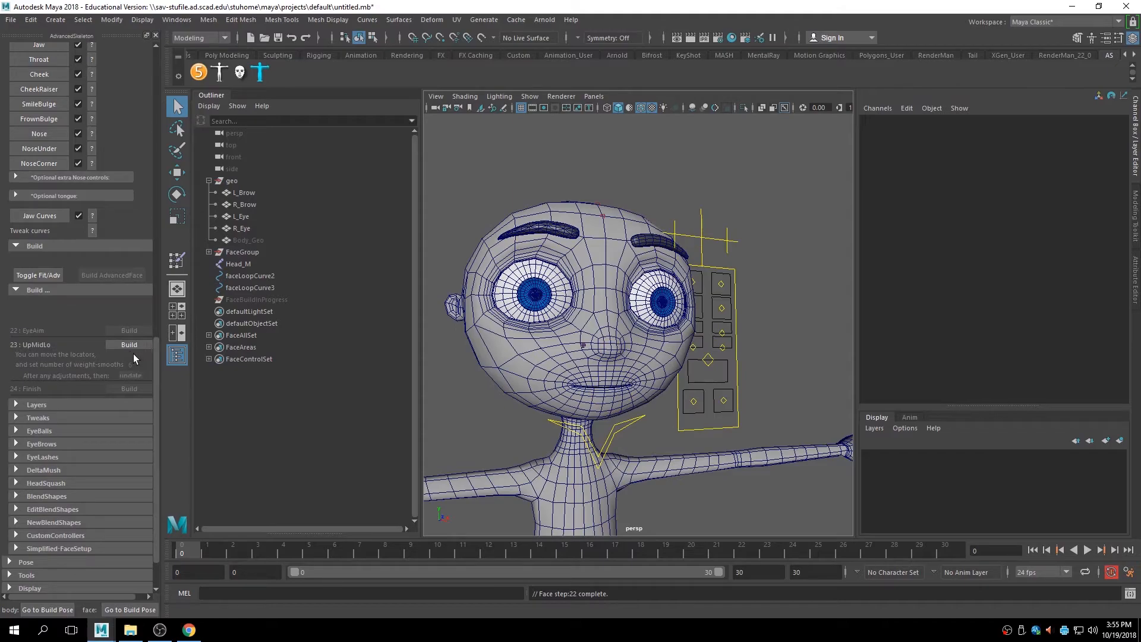
pyautogui.click(138, 344)
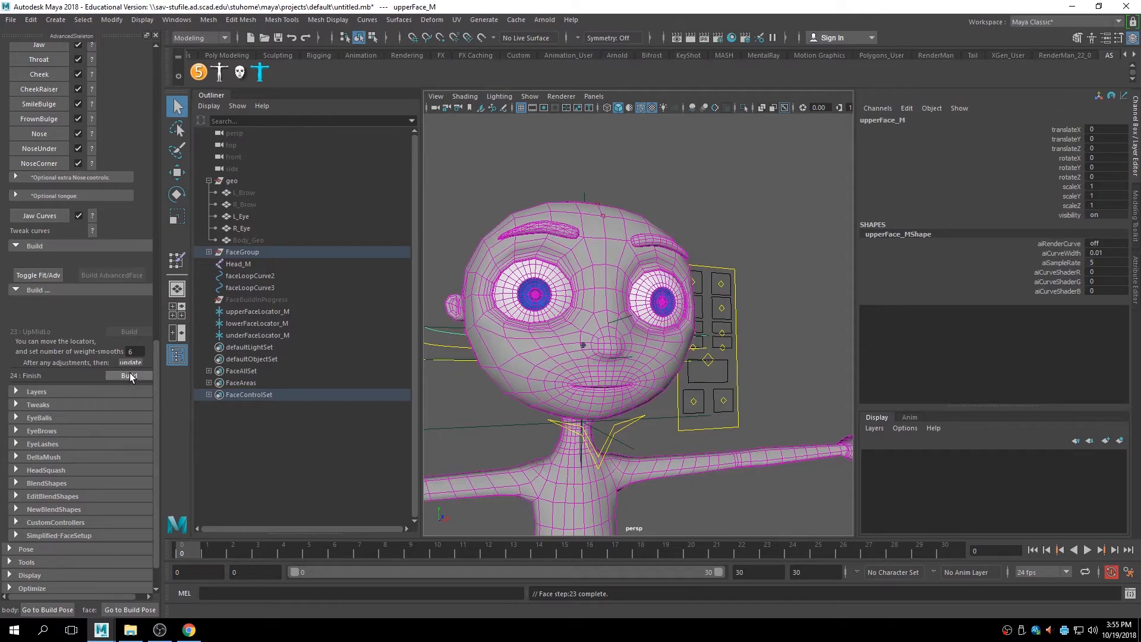
pyautogui.click(99, 373)
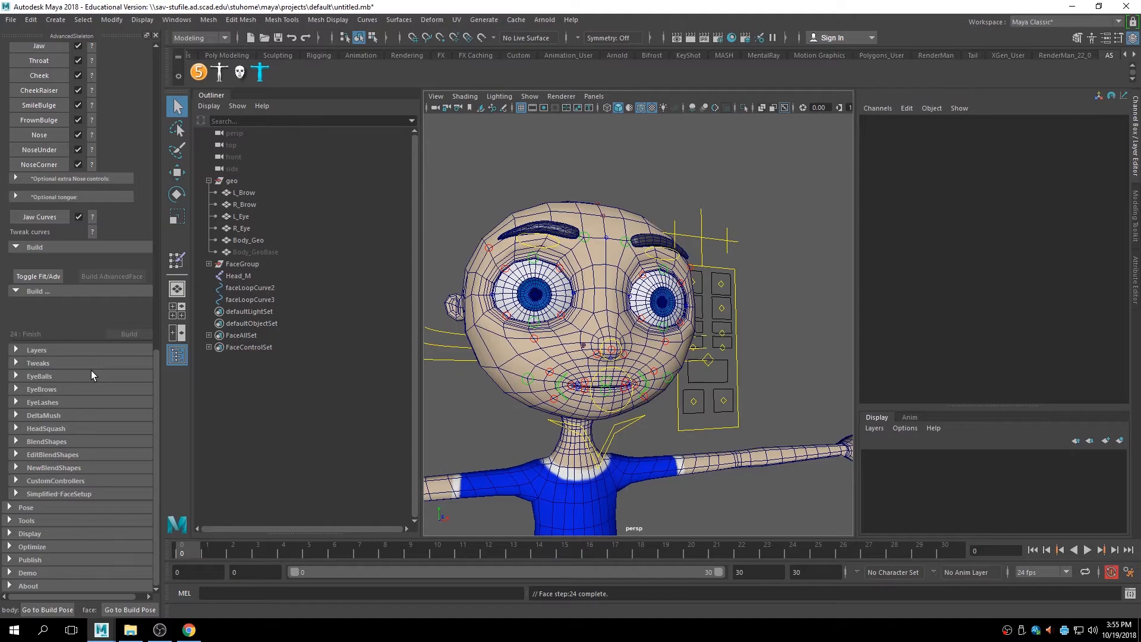
# Test the central eye aim control by moving it around in front of the face, and undo the moves.
pyautogui.keyDown('alt'); pyautogui.moveTo(549, 179); pyautogui.dragTo(573, 199); pyautogui.keyUp('alt')
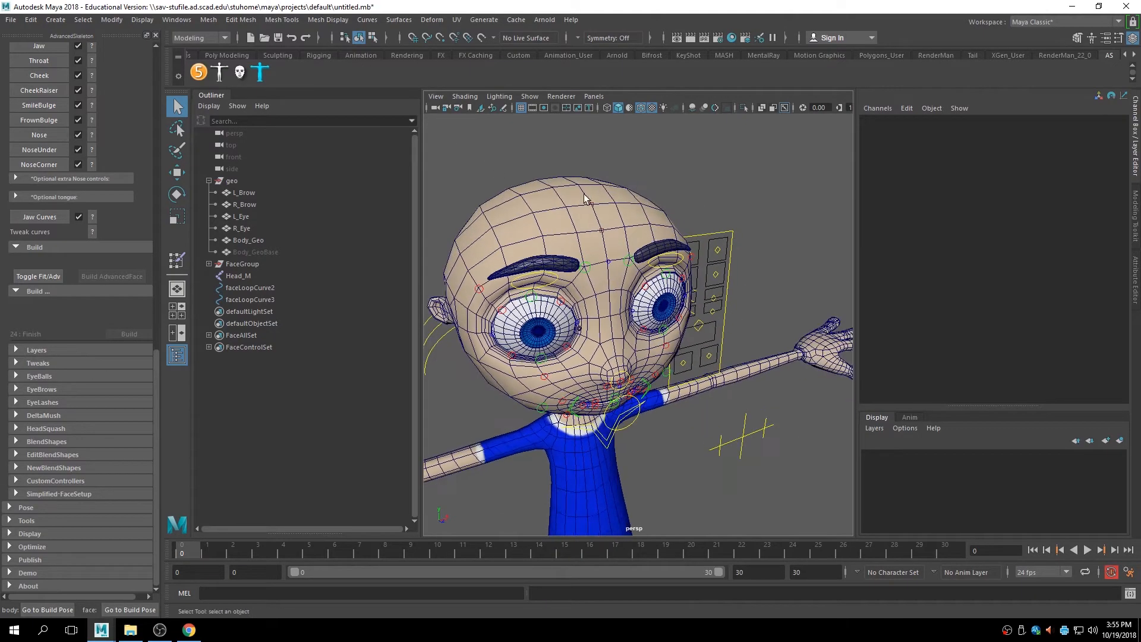
pyautogui.scroll(-3, 645, 238)
pyautogui.keyDown('alt'); pyautogui.moveTo(645, 238); pyautogui.dragTo(693, 259); pyautogui.keyUp('alt')
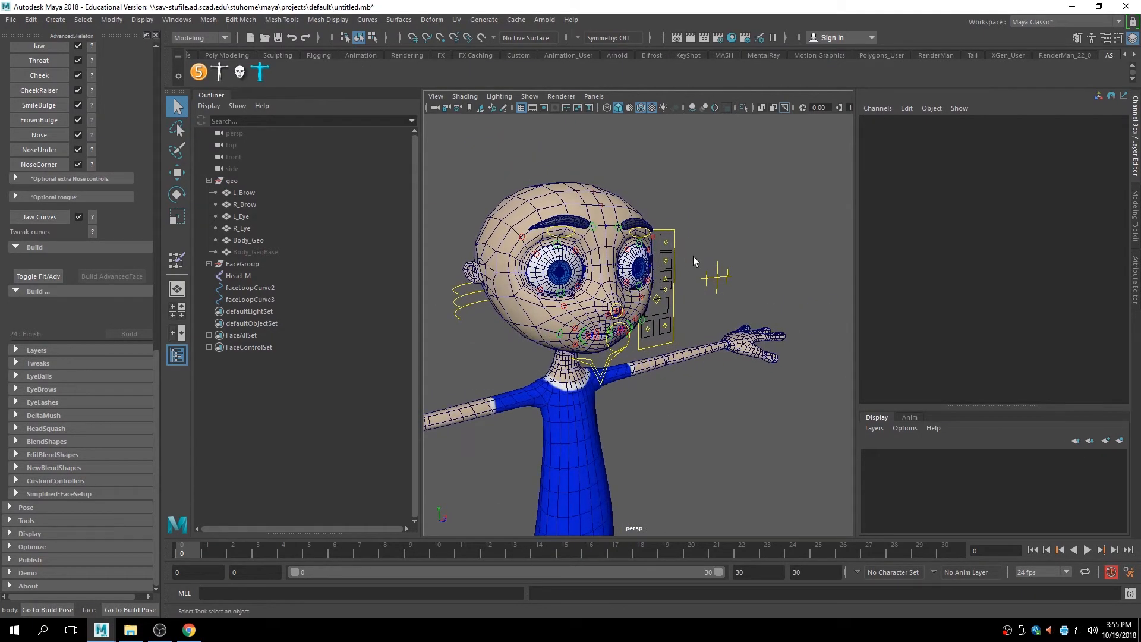
pyautogui.click(719, 272)
pyautogui.press('w')
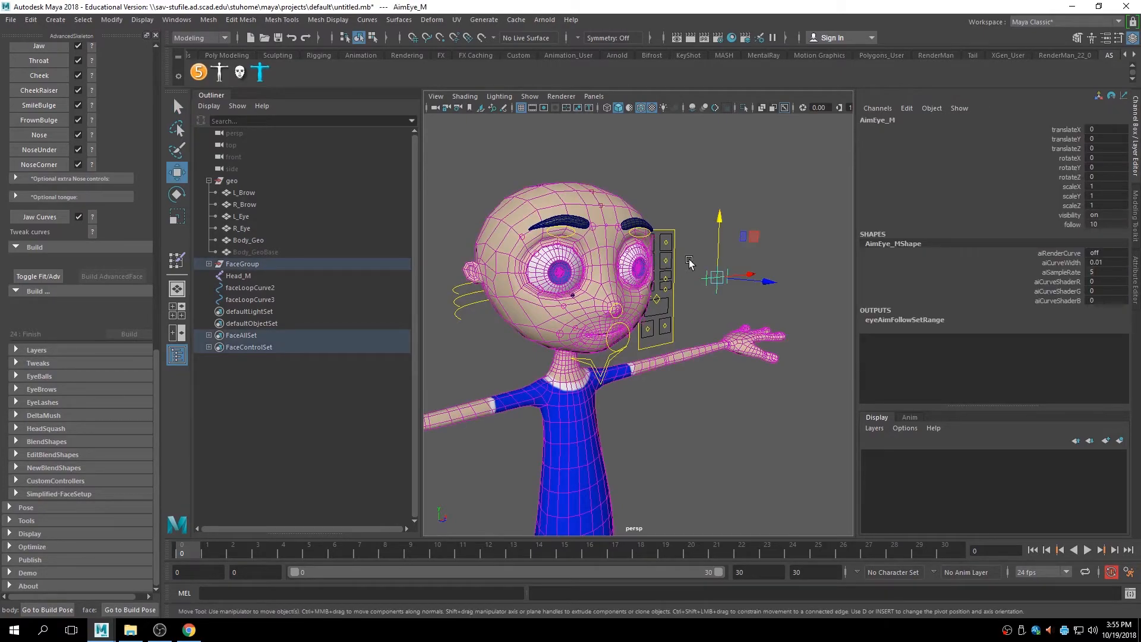
pyautogui.moveTo(718, 275); pyautogui.dragTo(780, 278)
pyautogui.hotkey('ctrl', 'z')
pyautogui.hotkey('ctrl', 'z')
pyautogui.hotkey('ctrl', 'z')
pyautogui.hotkey('ctrl', 'z')
pyautogui.hotkey('ctrl', 'z')
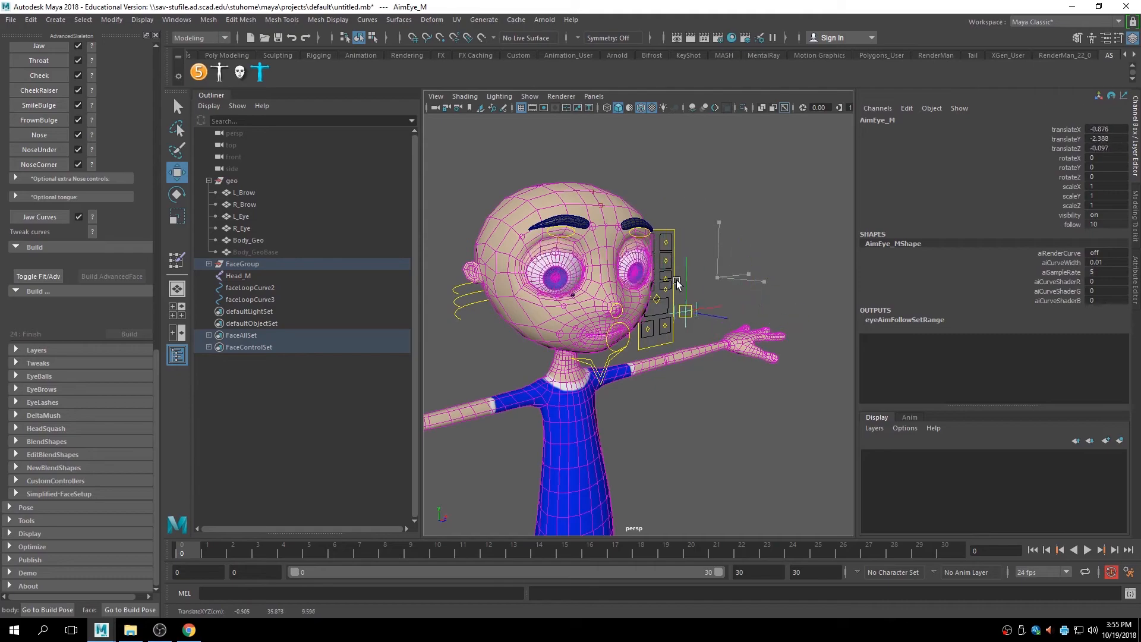
# Test the curved face-region controls beside the character's ear, undoing each change.
pyautogui.click(461, 285)
pyautogui.moveTo(552, 231)
pyautogui.mouseDown()
pyautogui.moveTo(571, 178)
pyautogui.moveTo(568, 244)
pyautogui.mouseUp()
pyautogui.hotkey('ctrl', 'z')
pyautogui.click(475, 293)
pyautogui.hotkey('ctrl', 'z')
# Test the jaw control below the chin by moving it around, and undo the moves.
pyautogui.keyDown('alt'); pyautogui.moveTo(701, 282); pyautogui.dragTo(665, 329); pyautogui.keyUp('alt')
pyautogui.click(621, 373)
pyautogui.moveTo(596, 242); pyautogui.dragTo(660, 258)
pyautogui.hotkey('ctrl', 'z')
pyautogui.hotkey('ctrl', 'z')
# Test the left eyebrow slider in the face control box by moving it, and undo the move.
pyautogui.keyDown('alt'); pyautogui.moveTo(630, 267); pyautogui.dragTo(705, 286, button='right'); pyautogui.keyUp('alt')
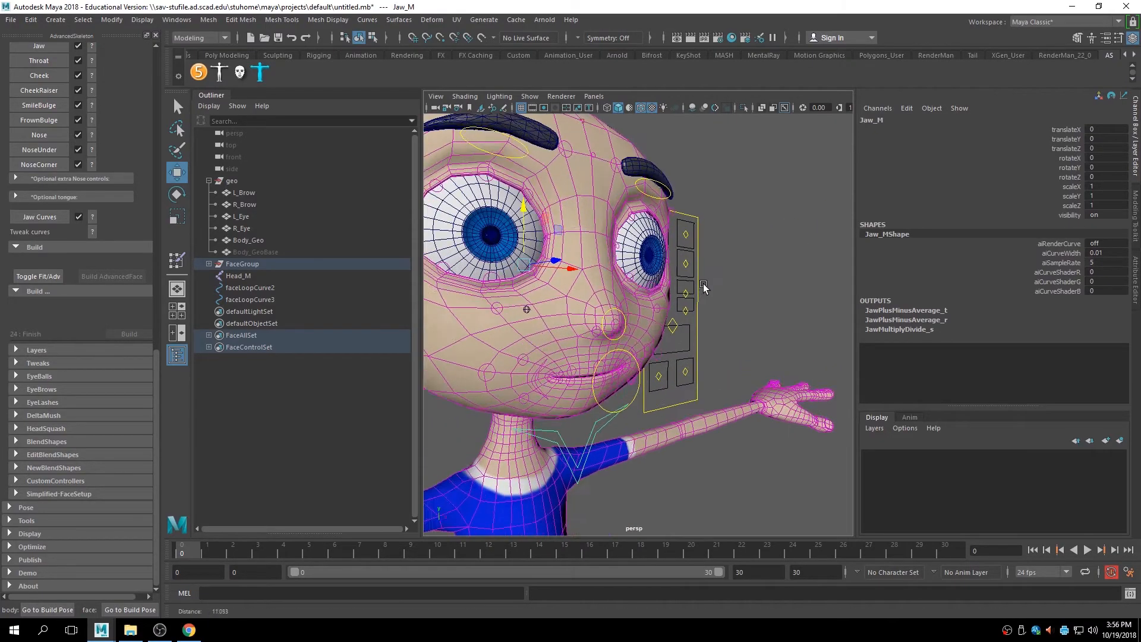
pyautogui.keyDown('alt'); pyautogui.moveTo(505, 178); pyautogui.dragTo(556, 220, button='middle'); pyautogui.keyUp('alt')
pyautogui.keyDown('alt'); pyautogui.moveTo(535, 214); pyautogui.dragTo(548, 234); pyautogui.keyUp('alt')
pyautogui.keyDown('alt'); pyautogui.moveTo(680, 217); pyautogui.dragTo(614, 230); pyautogui.keyUp('alt')
pyautogui.keyDown('alt'); pyautogui.moveTo(614, 229); pyautogui.dragTo(585, 232, button='middle'); pyautogui.keyUp('alt')
pyautogui.keyDown('alt'); pyautogui.moveTo(585, 232); pyautogui.dragTo(659, 235); pyautogui.keyUp('alt')
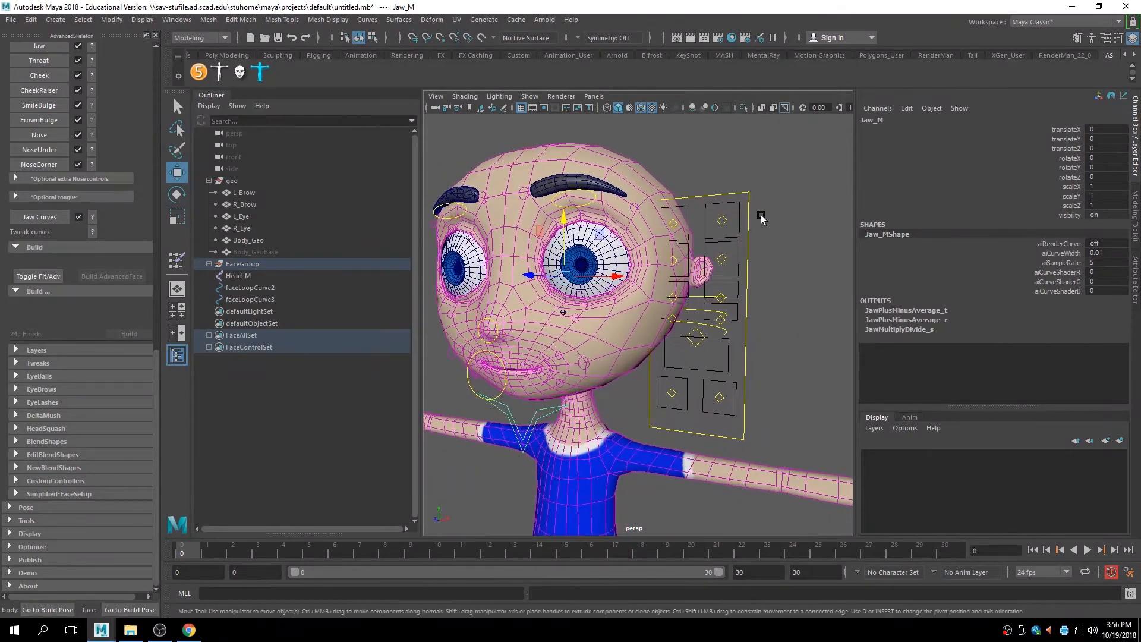
pyautogui.click(735, 237)
pyautogui.moveTo(763, 174); pyautogui.dragTo(756, 167, button='middle')
pyautogui.moveTo(755, 166); pyautogui.dragTo(756, 178)
pyautogui.hotkey('ctrl', 'z')
# Examine the small controls around the mouth up close, selecting the middle upper-lip control.
pyautogui.keyDown('alt'); pyautogui.moveTo(784, 286); pyautogui.dragTo(692, 279, button='right'); pyautogui.keyUp('alt')
pyautogui.keyDown('alt'); pyautogui.moveTo(693, 281); pyautogui.dragTo(449, 327); pyautogui.keyUp('alt')
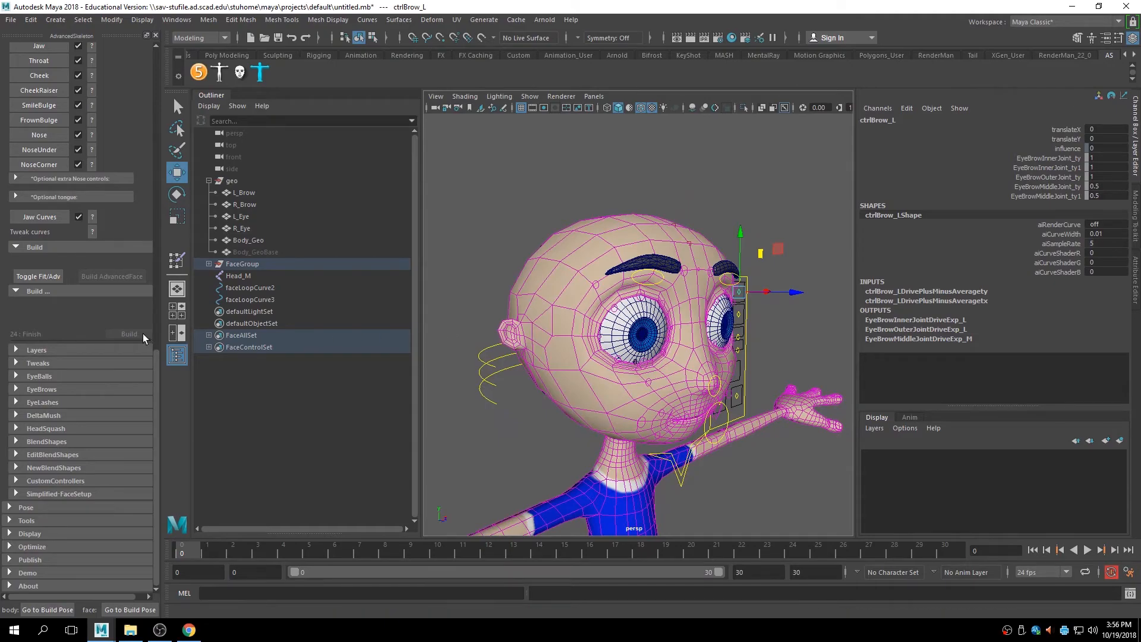
pyautogui.keyDown('alt'); pyautogui.moveTo(668, 255); pyautogui.dragTo(600, 263); pyautogui.keyUp('alt')
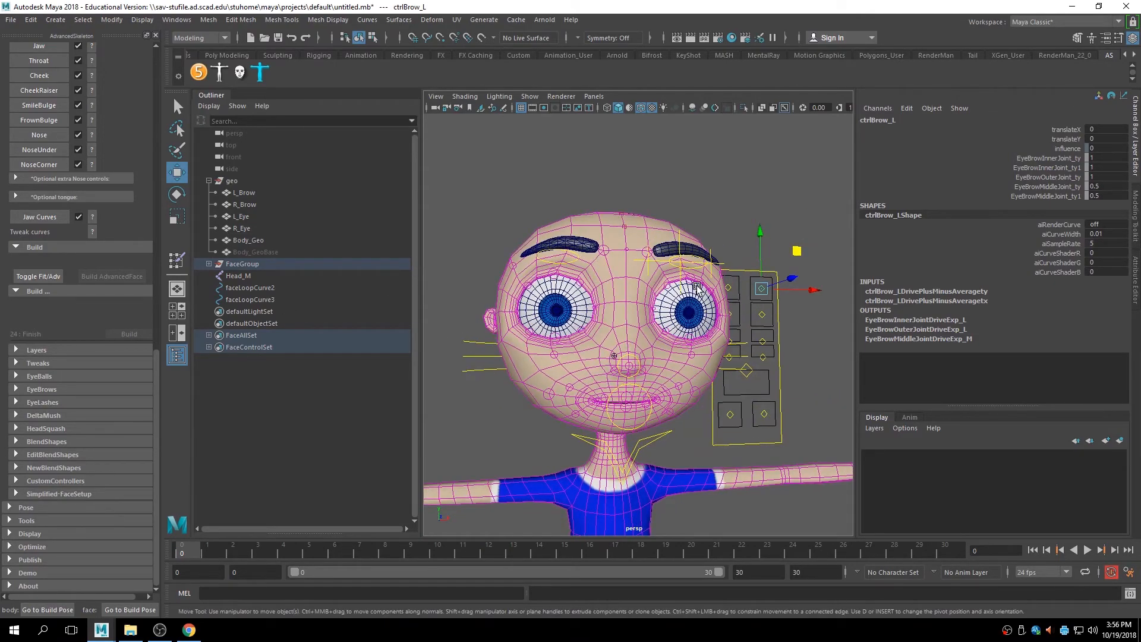
pyautogui.keyDown('alt'); pyautogui.moveTo(668, 359); pyautogui.dragTo(631, 398); pyautogui.keyUp('alt')
pyautogui.keyDown('alt'); pyautogui.moveTo(632, 397); pyautogui.dragTo(776, 380, button='right'); pyautogui.keyUp('alt')
pyautogui.keyDown('alt'); pyautogui.moveTo(776, 380); pyautogui.dragTo(749, 295, button='middle'); pyautogui.keyUp('alt')
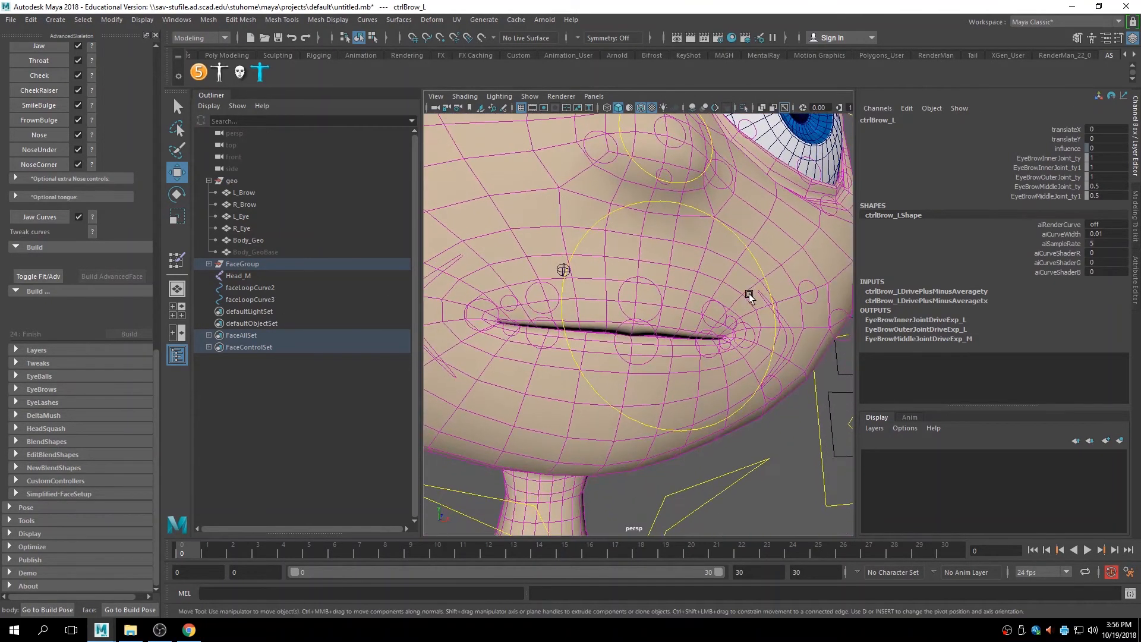
pyautogui.keyDown('alt'); pyautogui.moveTo(748, 295); pyautogui.dragTo(651, 319, button='right'); pyautogui.keyUp('alt')
pyautogui.click(670, 321)
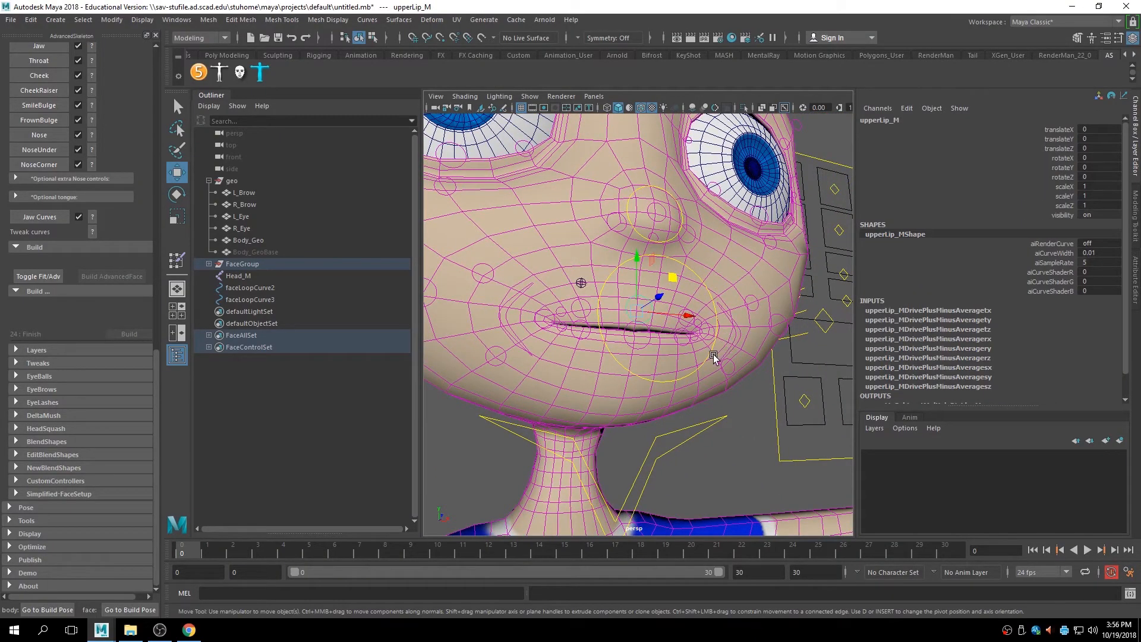
pyautogui.click(698, 369)
# Test the mouth slider in the face control box by moving it around, and undo the moves.
pyautogui.keyDown('alt'); pyautogui.moveTo(796, 367); pyautogui.dragTo(739, 357); pyautogui.keyUp('alt')
pyautogui.keyDown('alt'); pyautogui.moveTo(740, 358); pyautogui.dragTo(694, 353, button='right'); pyautogui.keyUp('alt')
pyautogui.keyDown('alt'); pyautogui.moveTo(695, 355); pyautogui.dragTo(701, 321); pyautogui.keyUp('alt')
pyautogui.click(725, 323)
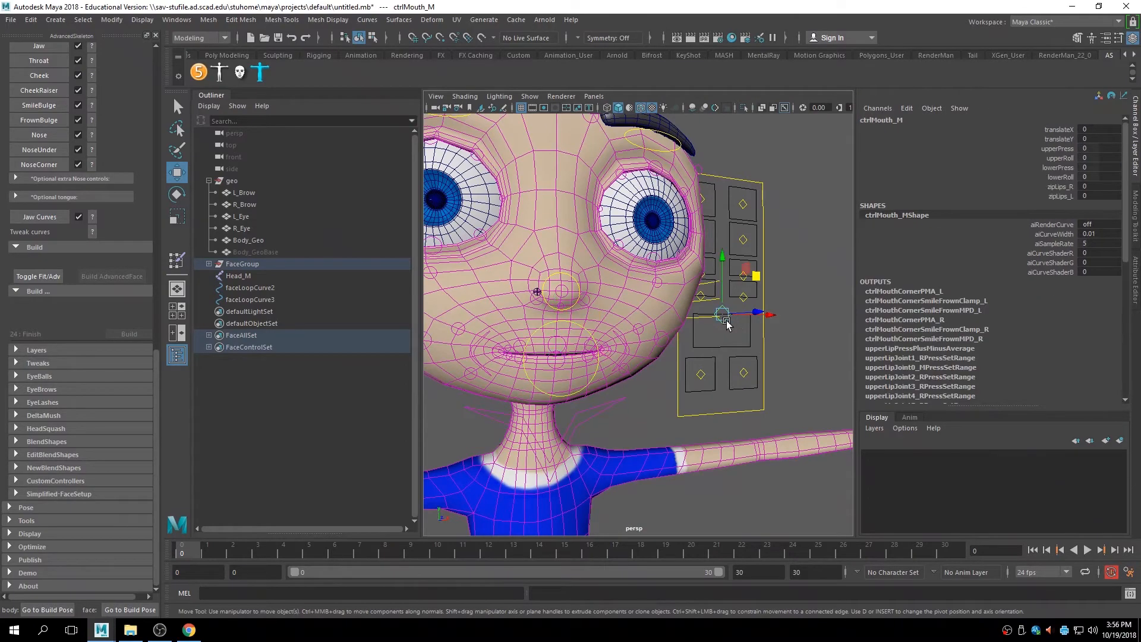
pyautogui.moveTo(747, 287); pyautogui.dragTo(612, 231)
pyautogui.hotkey('ctrl', 'z')
pyautogui.scroll(5, 701, 324)
pyautogui.scroll(-10, 700, 323)
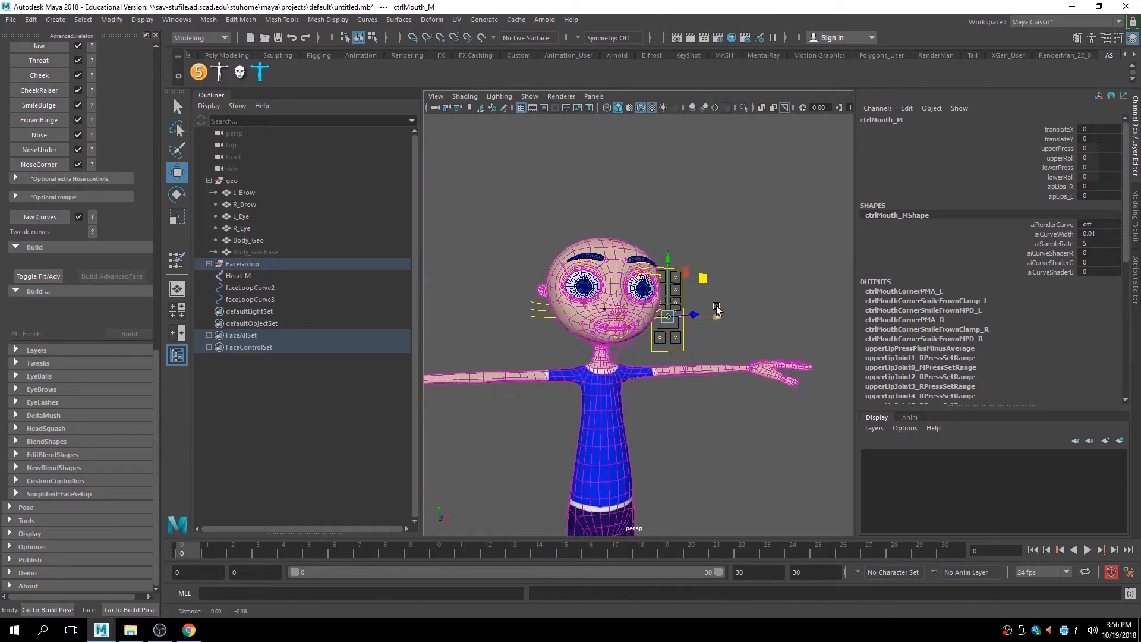
pyautogui.scroll(4, 717, 312)
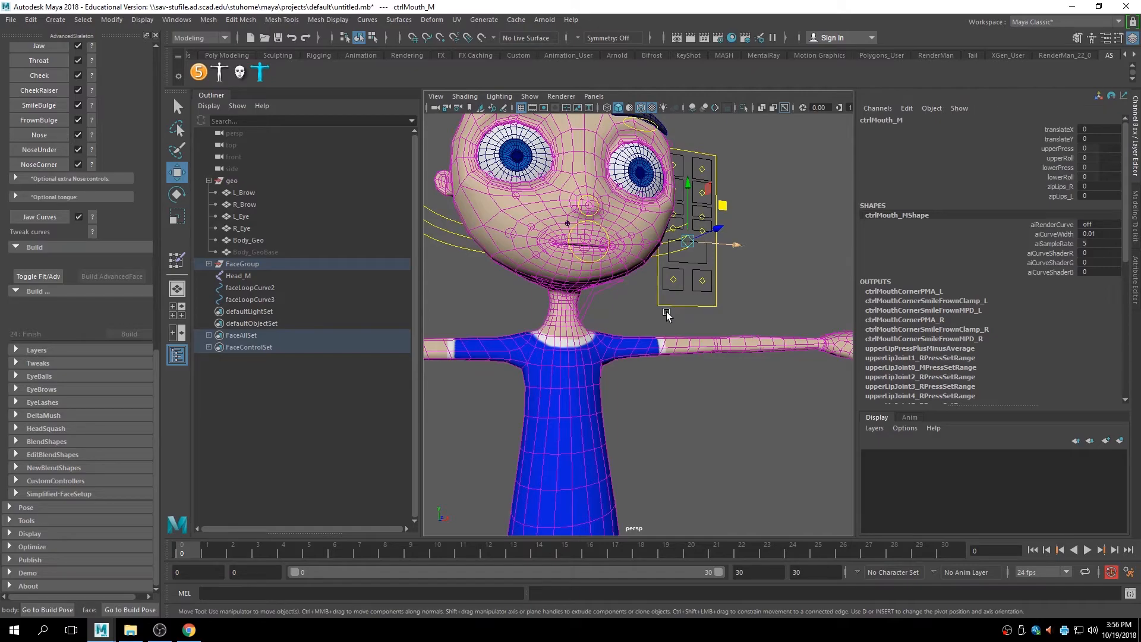
pyautogui.keyDown('alt'); pyautogui.moveTo(636, 294); pyautogui.dragTo(650, 371, button='middle'); pyautogui.keyUp('alt')
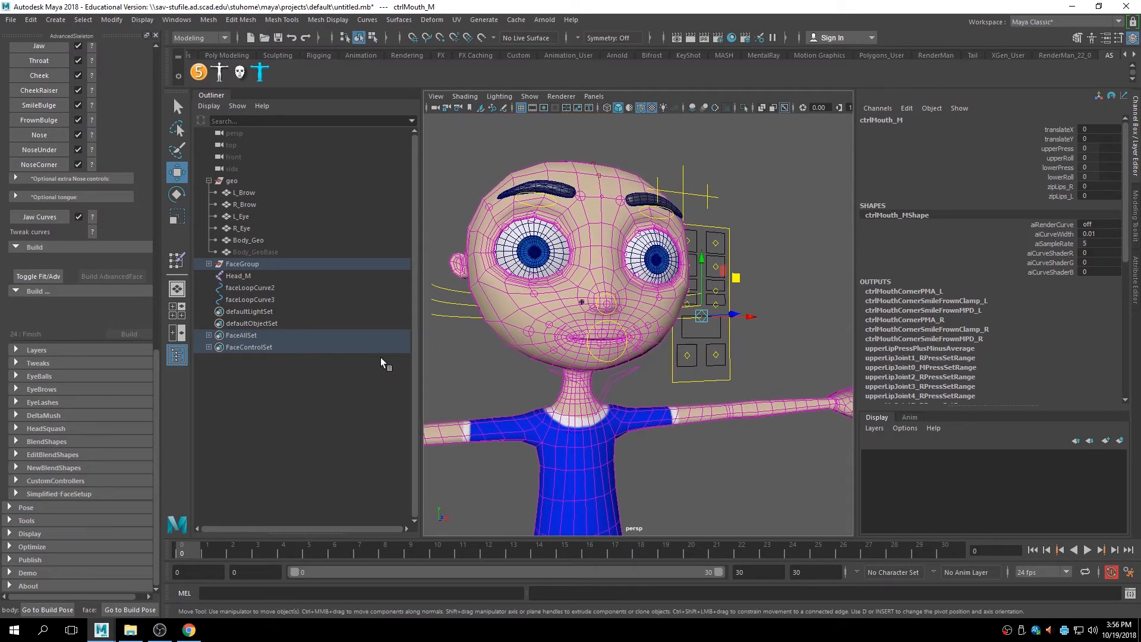
pyautogui.keyDown('alt'); pyautogui.moveTo(606, 261); pyautogui.dragTo(619, 297, button='middle'); pyautogui.keyUp('alt')
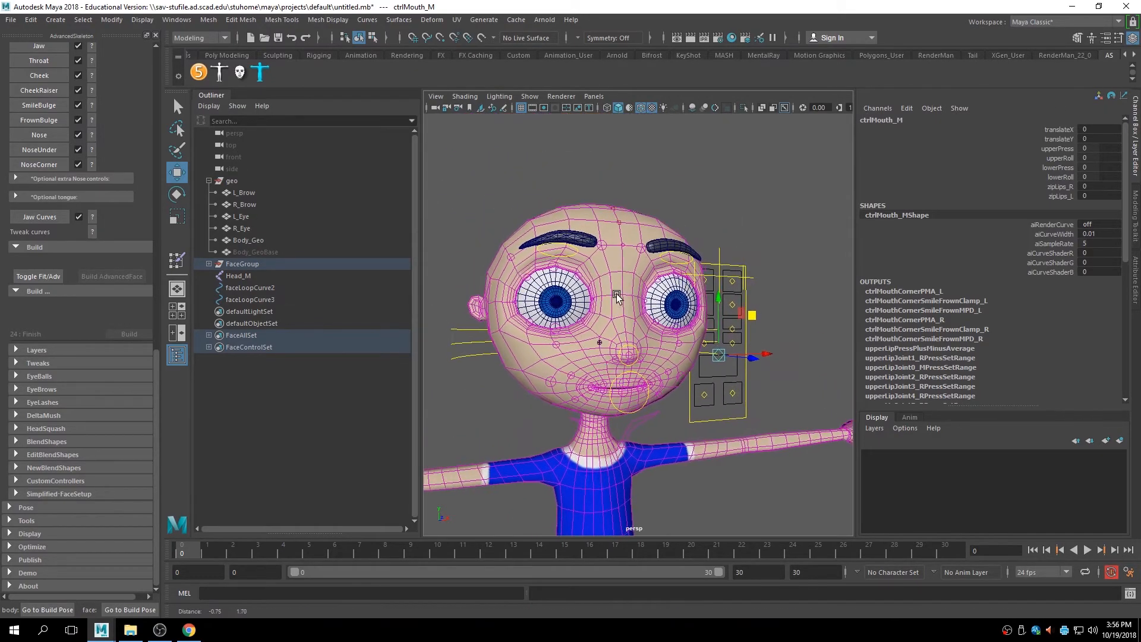
# Attach both eyebrow meshes, L_Brow and R_Brow, to the face with the EyeBrows WireDeform to face option.
pyautogui.scroll(5, 619, 296)
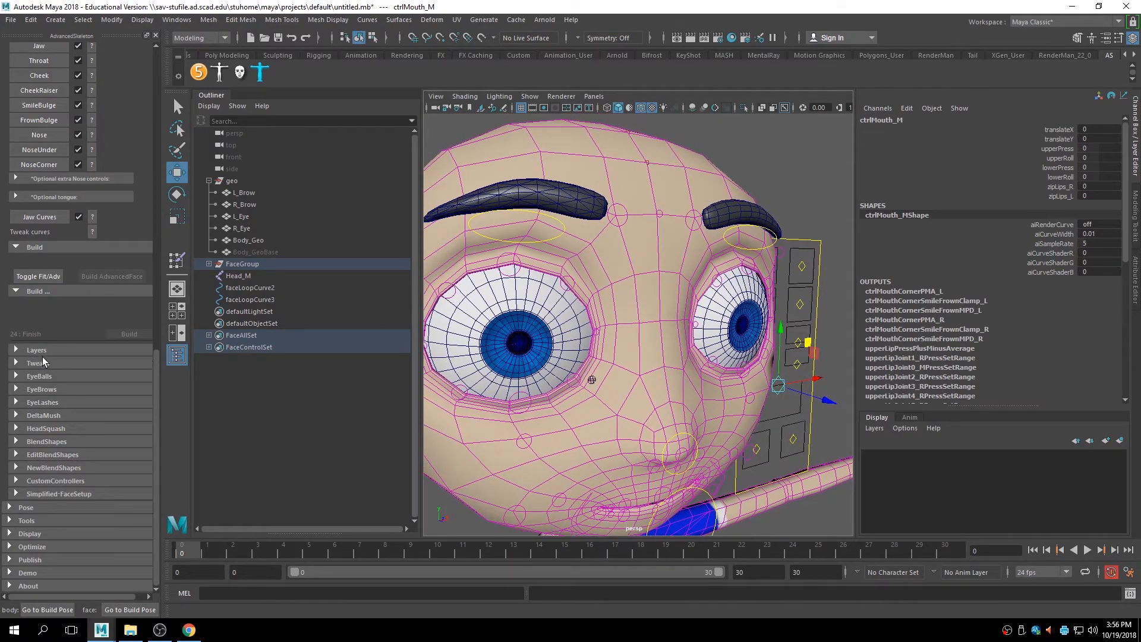
pyautogui.click(16, 389)
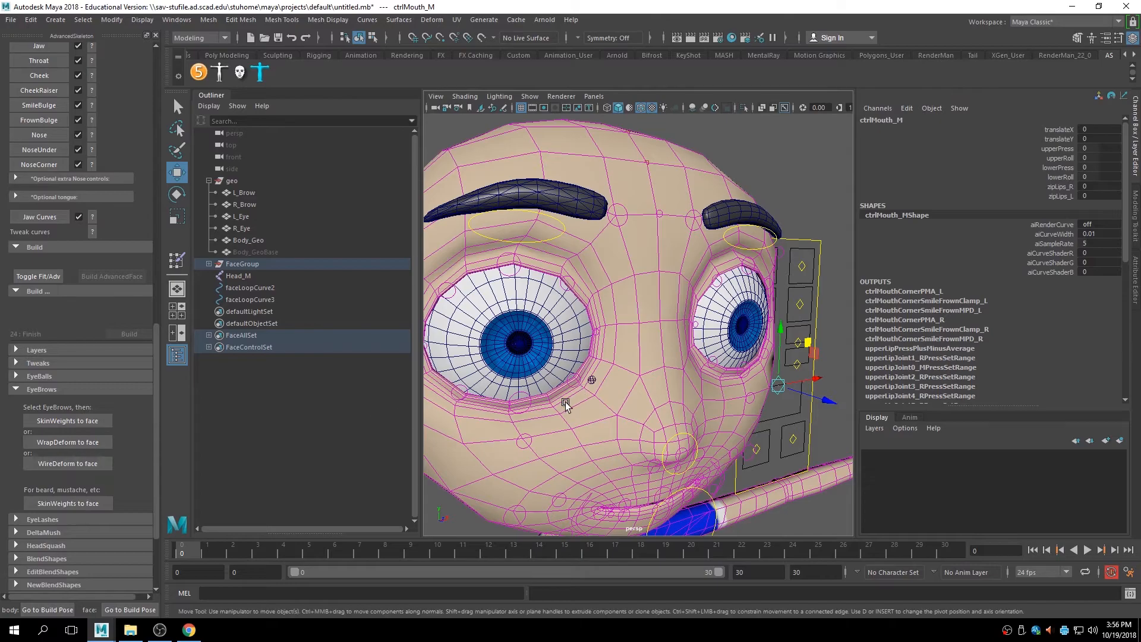
pyautogui.keyDown('alt'); pyautogui.moveTo(519, 392); pyautogui.dragTo(537, 395, button='middle'); pyautogui.keyUp('alt')
pyautogui.keyDown('alt'); pyautogui.moveTo(537, 395); pyautogui.dragTo(537, 382, button='right'); pyautogui.keyUp('alt')
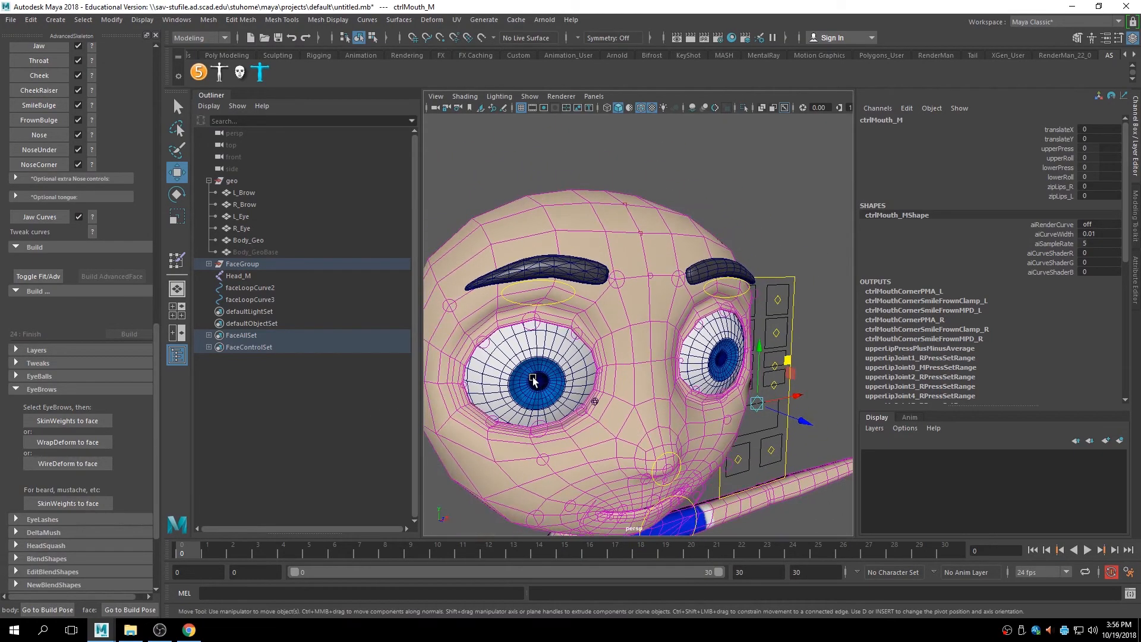
pyautogui.keyDown('alt'); pyautogui.moveTo(537, 382); pyautogui.dragTo(534, 363); pyautogui.keyUp('alt')
pyautogui.keyDown('alt'); pyautogui.moveTo(535, 364); pyautogui.dragTo(545, 385, button='right'); pyautogui.keyUp('alt')
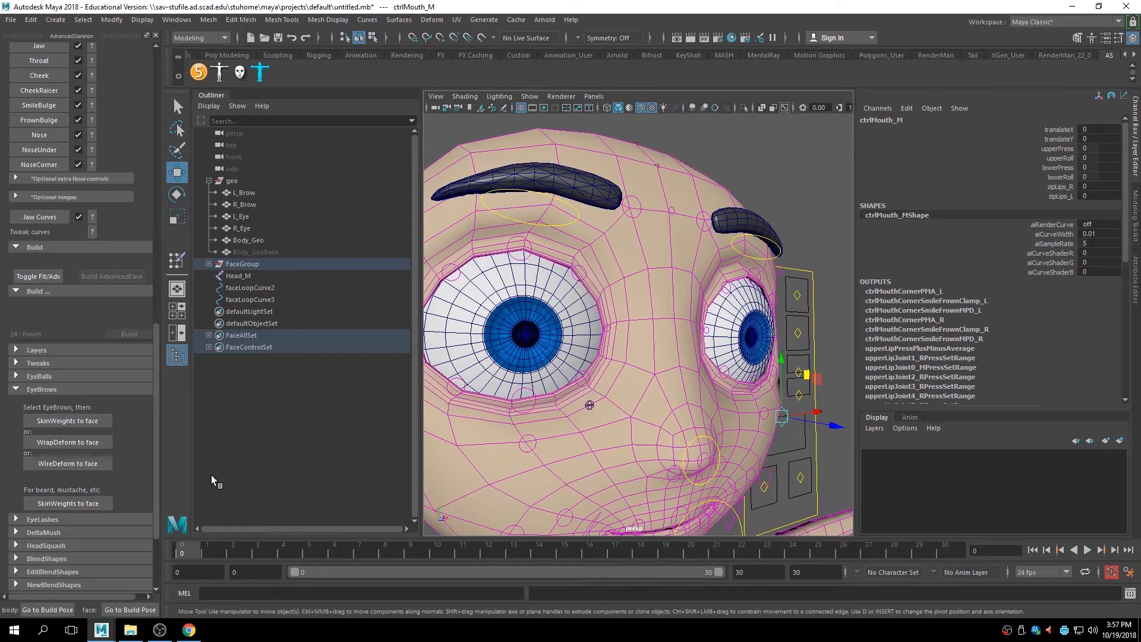
pyautogui.scroll(-3, 109, 447)
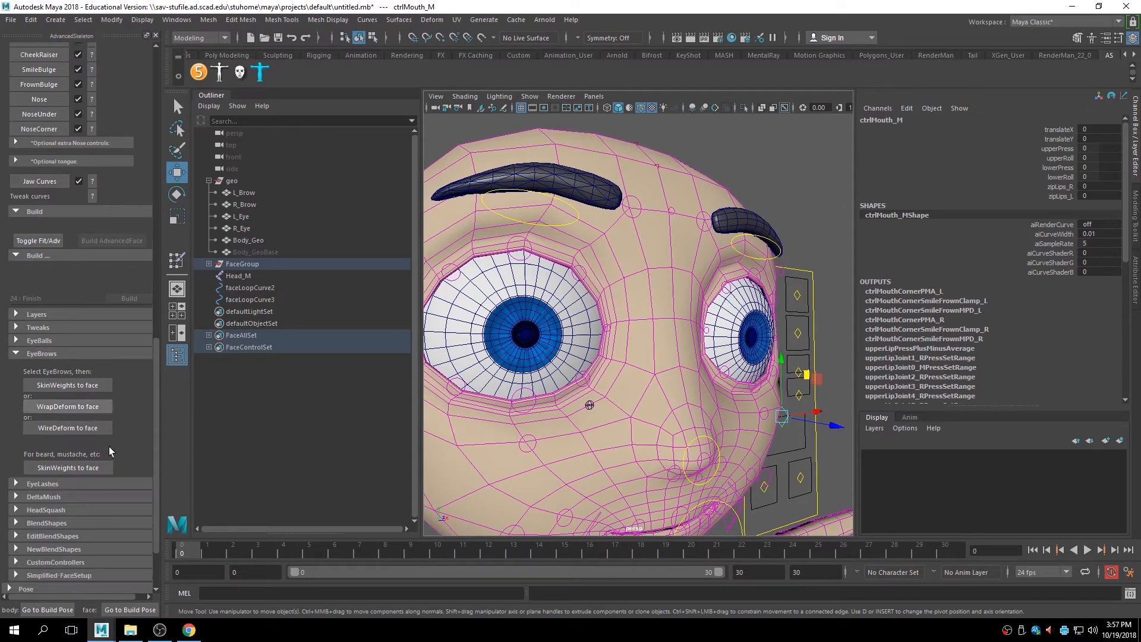
pyautogui.click(575, 189)
pyautogui.keyDown('shift'); pyautogui.click(742, 225); pyautogui.keyUp('shift')
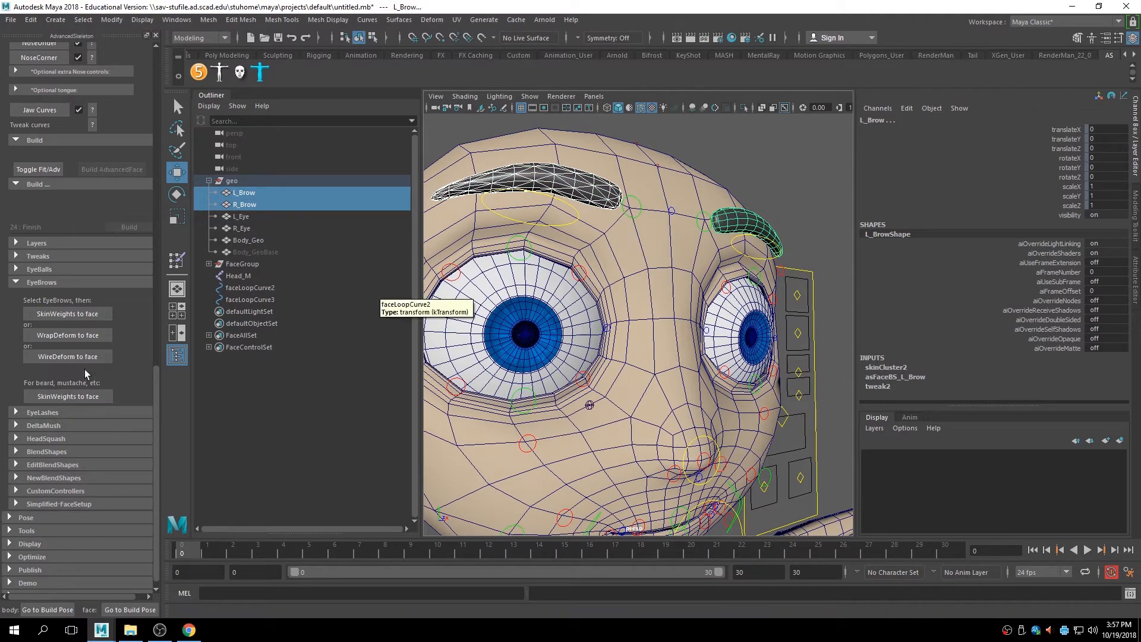
pyautogui.click(57, 358)
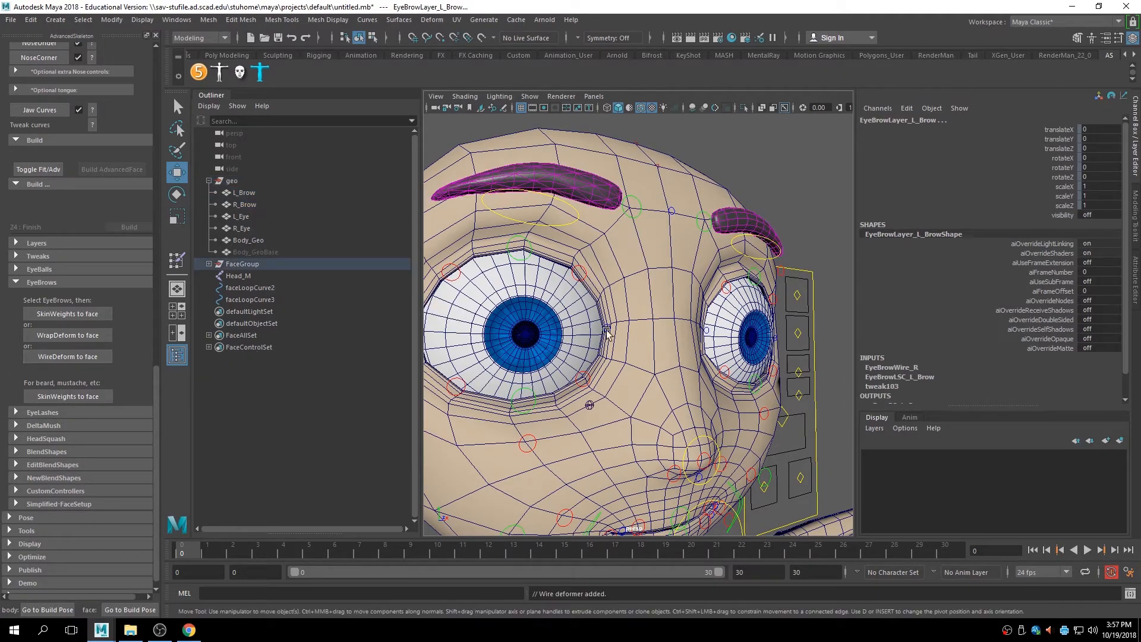
# Test the right inner eyebrow control by moving it to check the brow deformation, and undo the moves.
pyautogui.scroll(-3, 612, 299)
pyautogui.click(654, 210)
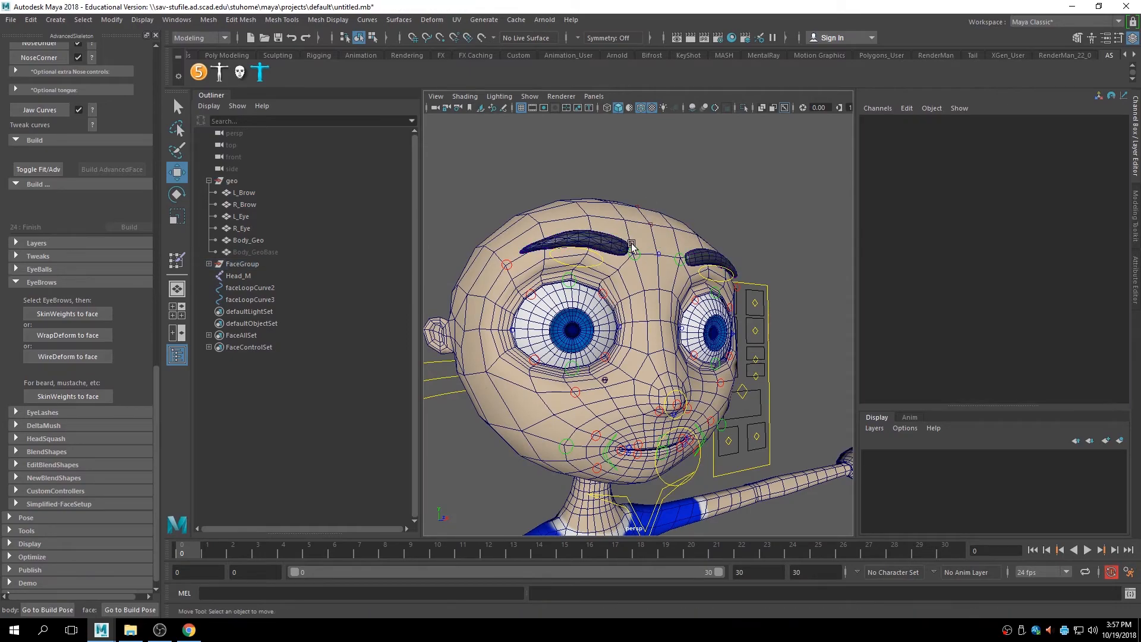
pyautogui.click(634, 247)
pyautogui.moveTo(633, 202)
pyautogui.mouseDown()
pyautogui.moveTo(636, 214)
pyautogui.moveTo(634, 192)
pyautogui.moveTo(643, 215)
pyautogui.moveTo(651, 204)
pyautogui.mouseUp()
pyautogui.hotkey('ctrl', 'z')
pyautogui.hotkey('ctrl', 'z')
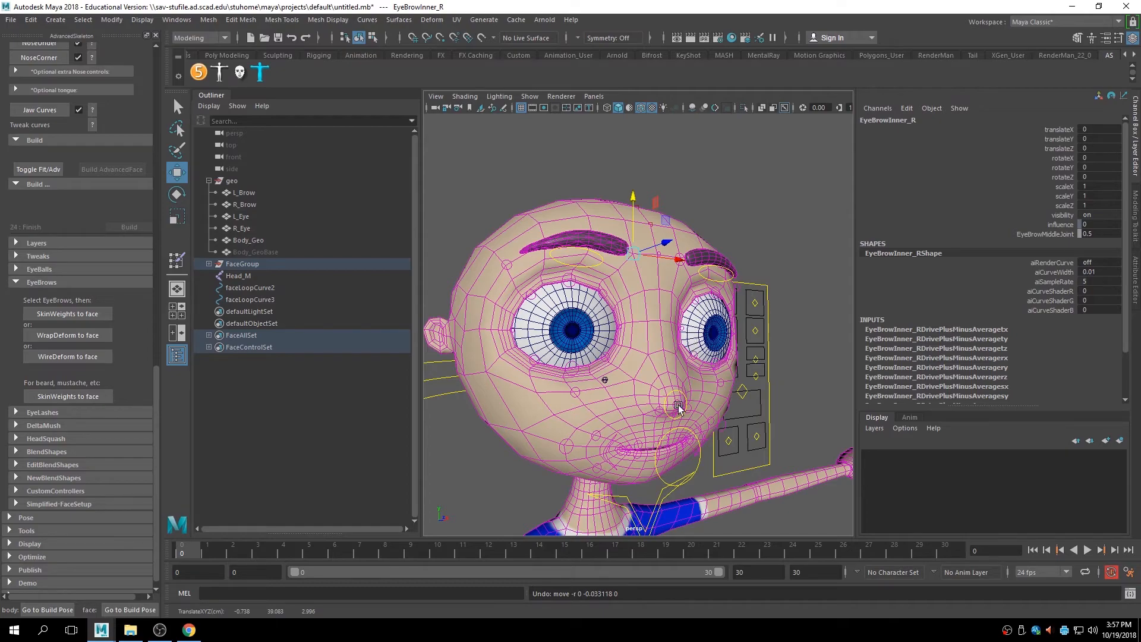
pyautogui.keyDown('alt'); pyautogui.moveTo(751, 343); pyautogui.dragTo(680, 351, button='right'); pyautogui.keyUp('alt')
pyautogui.keyDown('alt'); pyautogui.moveTo(679, 350); pyautogui.dragTo(658, 326, button='middle'); pyautogui.keyUp('alt')
pyautogui.keyDown('alt'); pyautogui.moveTo(673, 342); pyautogui.dragTo(609, 337); pyautogui.keyUp('alt')
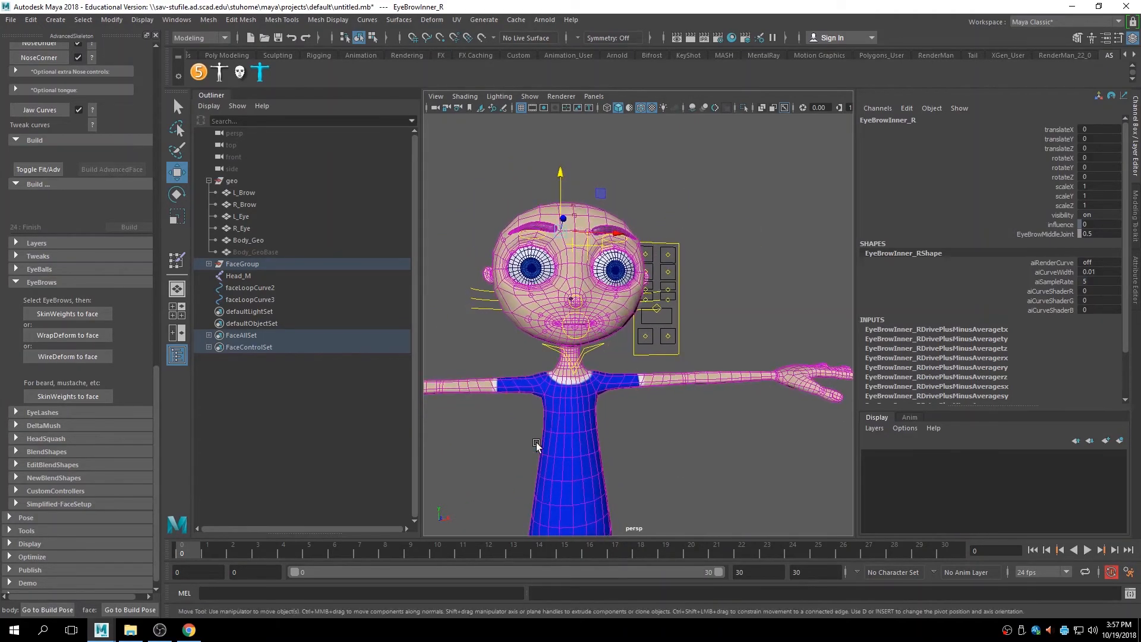
# Switch to Chrome and browse the demonstration videos on the AdvancedSkeleton YouTube channel.
pyautogui.click(189, 630)
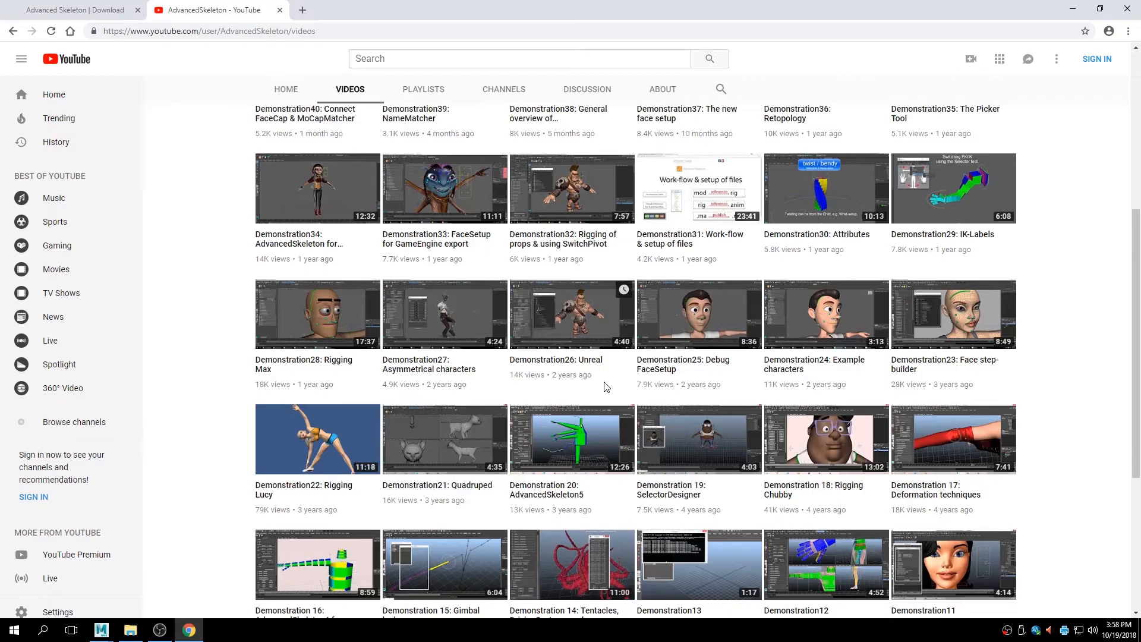
pyautogui.scroll(-3, 617, 393)
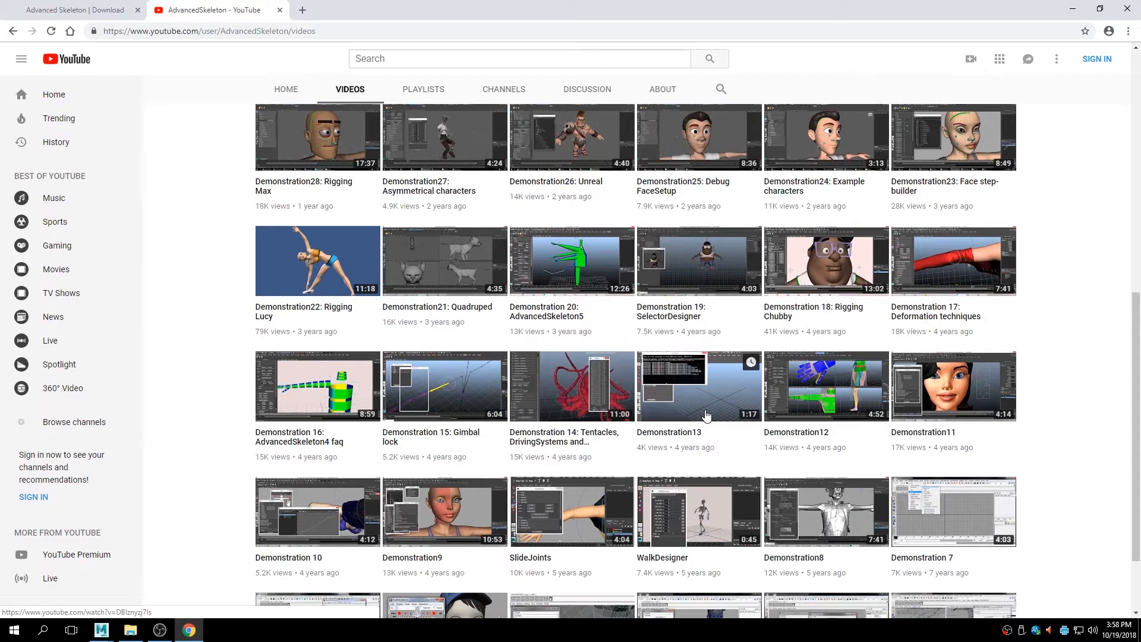
# Switch to the Maya window containing the pink alien body rig and bring its left arm into close view.
pyautogui.moveTo(101, 630)
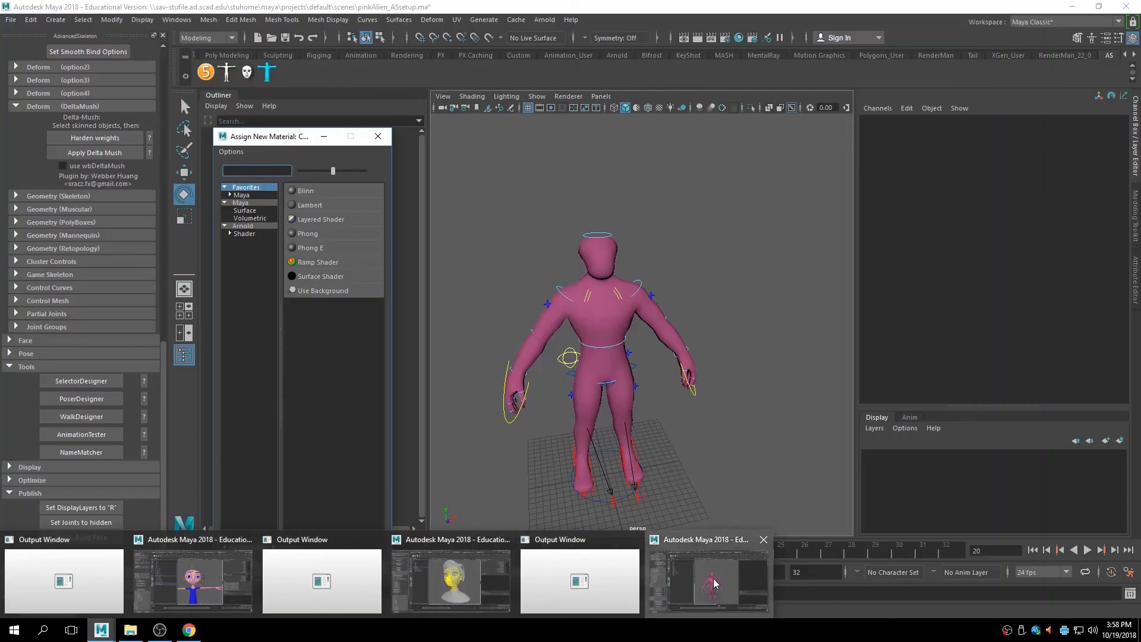
pyautogui.click(680, 593)
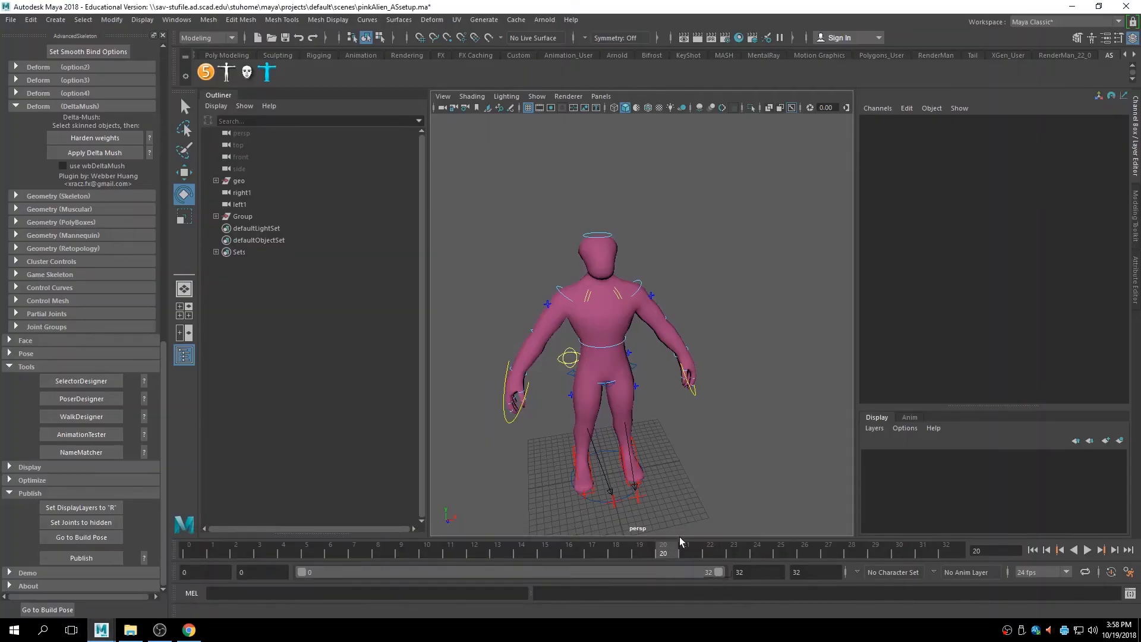
pyautogui.keyDown('alt'); pyautogui.moveTo(616, 406); pyautogui.dragTo(784, 397, button='right'); pyautogui.keyUp('alt')
pyautogui.keyDown('alt'); pyautogui.moveTo(785, 397); pyautogui.dragTo(642, 415); pyautogui.keyUp('alt')
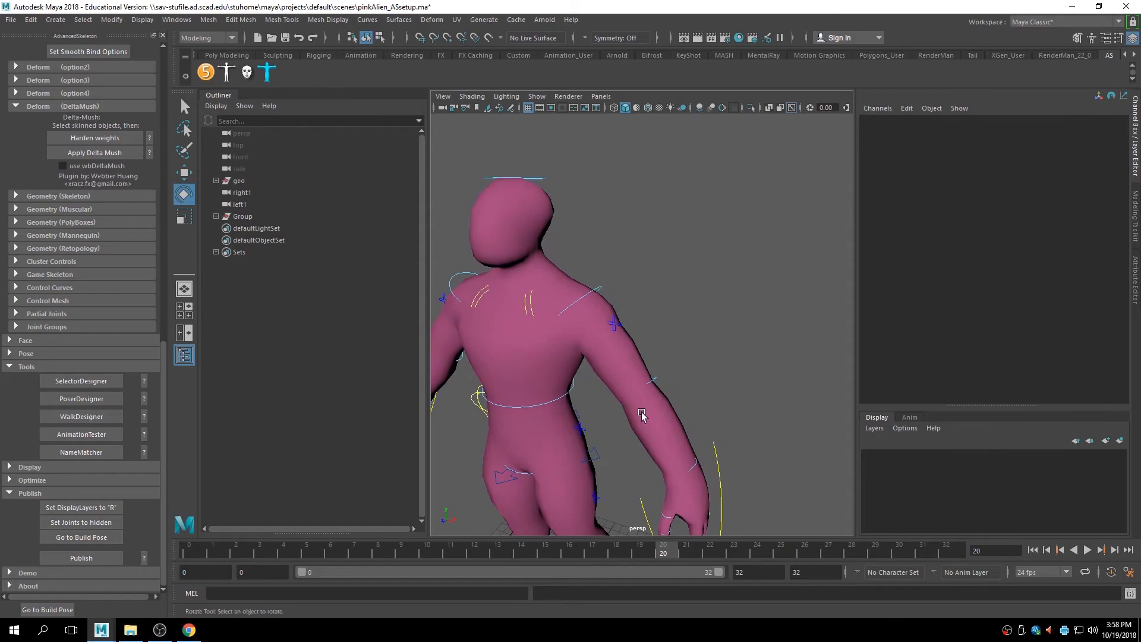
pyautogui.keyDown('alt'); pyautogui.moveTo(642, 415); pyautogui.dragTo(678, 339, button='middle'); pyautogui.keyUp('alt')
pyautogui.keyDown('alt'); pyautogui.moveTo(677, 339); pyautogui.dragTo(711, 361, button='right'); pyautogui.keyUp('alt')
# Test the left elbow FK control by rotating it about 70 degrees in Z to check the arm deformation, and undo the rotation.
pyautogui.click(682, 301)
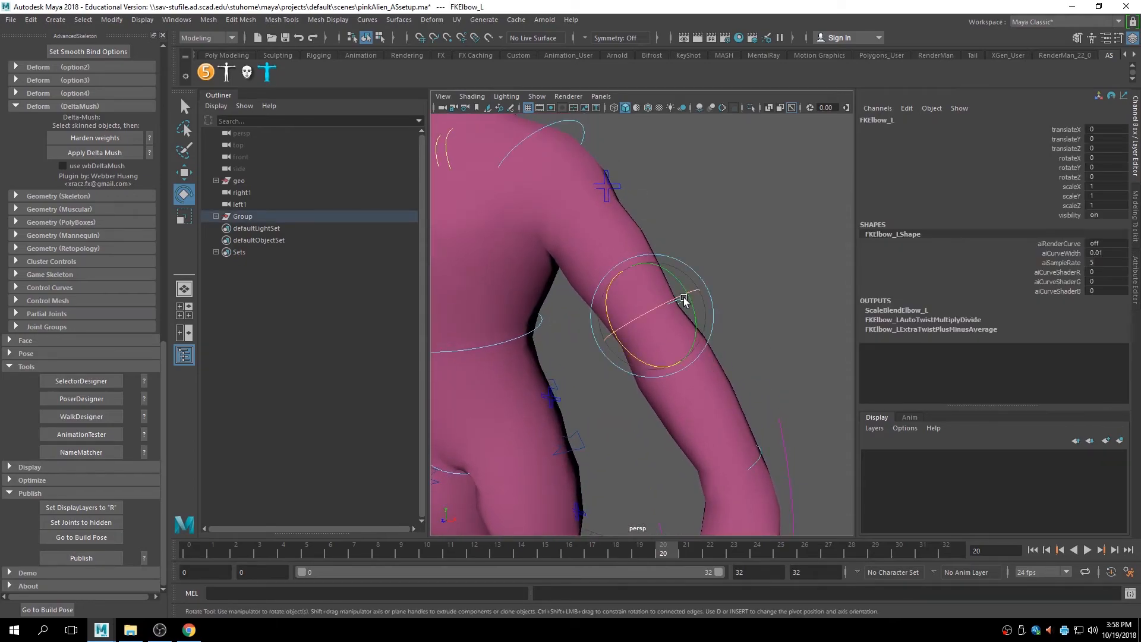
pyautogui.moveTo(652, 368); pyautogui.dragTo(593, 332)
pyautogui.keyDown('alt'); pyautogui.moveTo(722, 388); pyautogui.dragTo(751, 375); pyautogui.keyUp('alt')
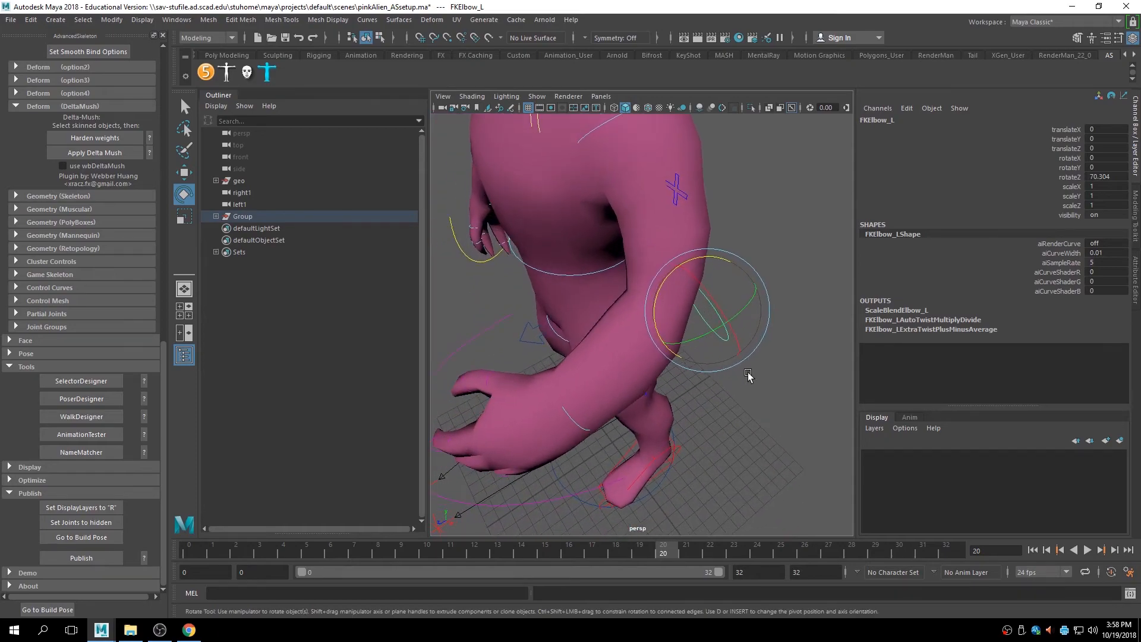
pyautogui.scroll(2, 61, 454)
pyautogui.scroll(-2, 61, 454)
pyautogui.keyDown('alt'); pyautogui.moveTo(719, 380); pyautogui.dragTo(754, 368); pyautogui.keyUp('alt')
pyautogui.hotkey('ctrl', 'z')
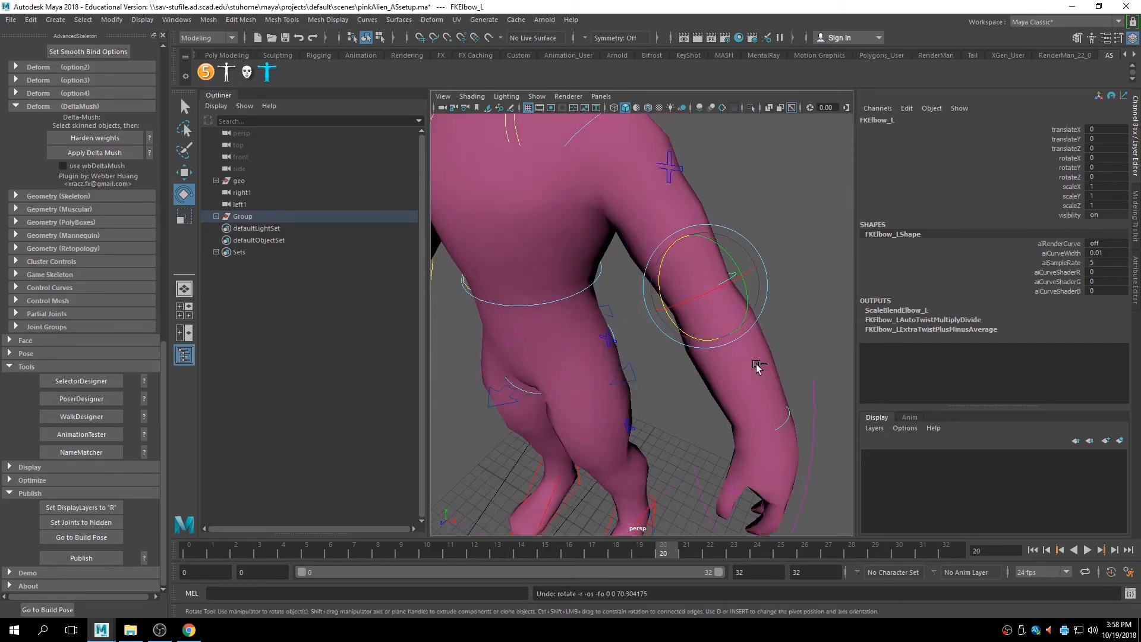
pyautogui.keyDown('alt'); pyautogui.moveTo(755, 367); pyautogui.dragTo(687, 377, button='right'); pyautogui.keyUp('alt')
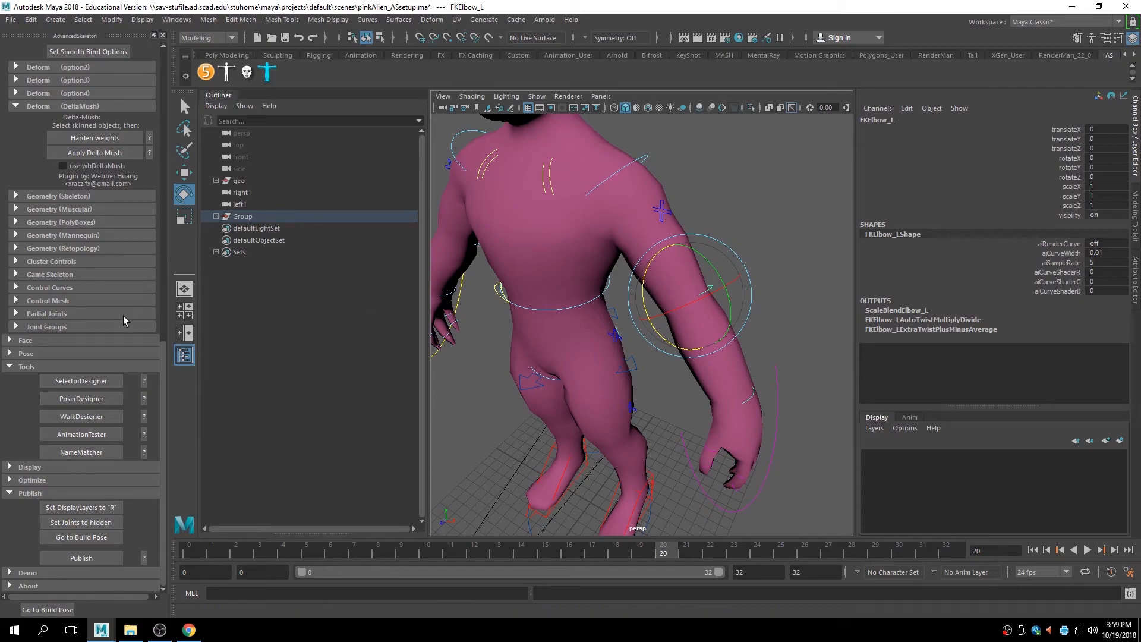
# Show the Corrective Shapes options within the AdvancedSkeleton Pose section.
pyautogui.scroll(2, 129, 318)
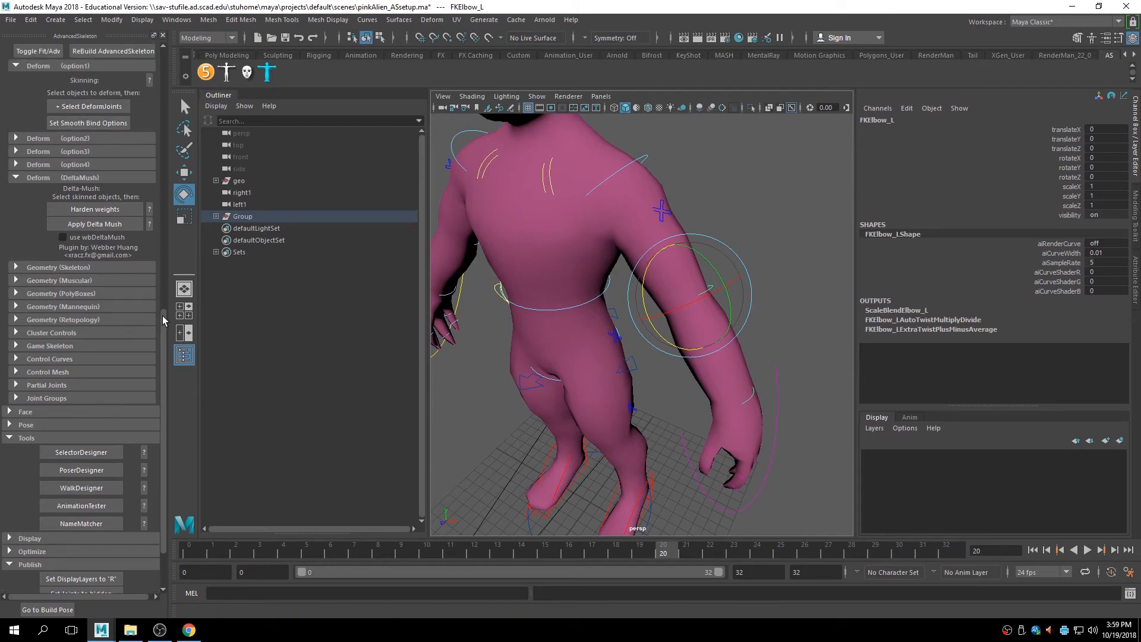
pyautogui.scroll(-2, 165, 321)
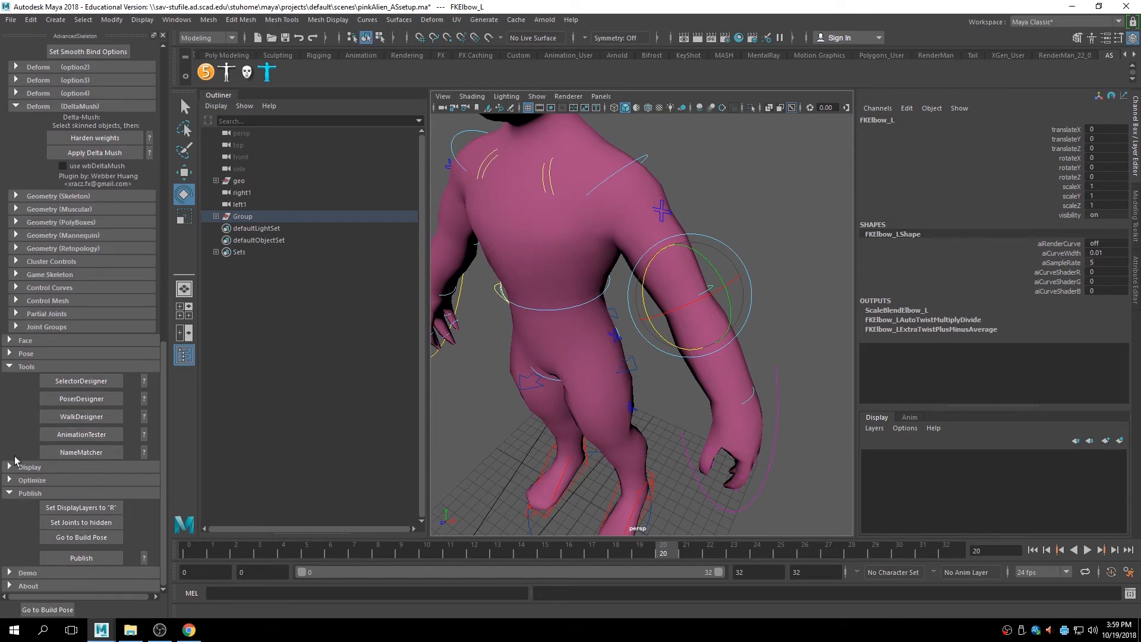
pyautogui.click(12, 354)
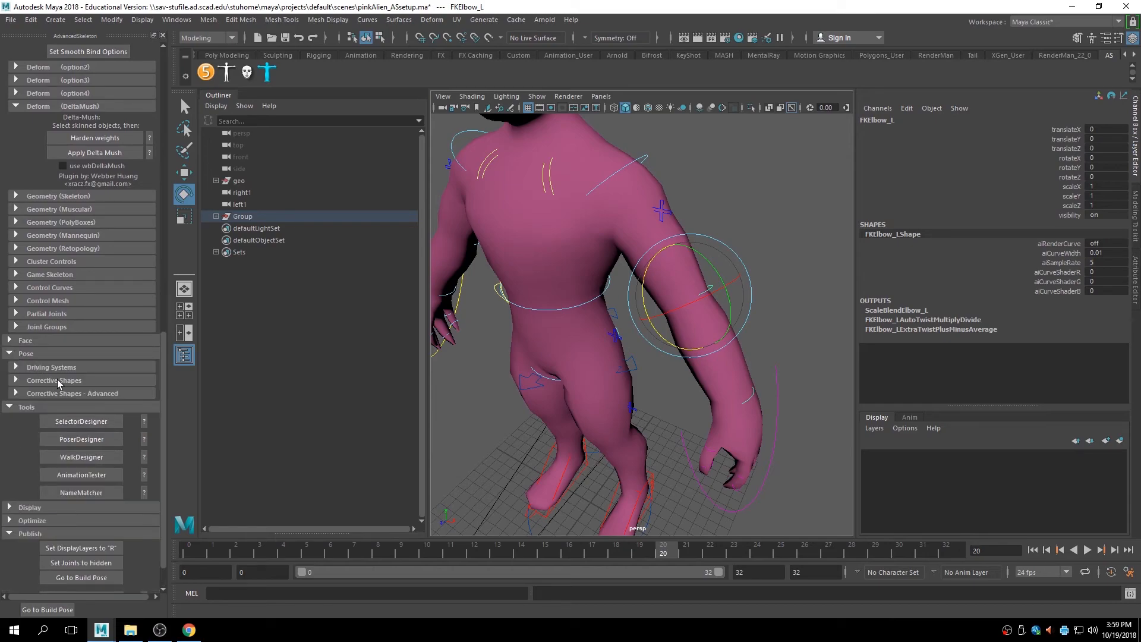
pyautogui.click(16, 380)
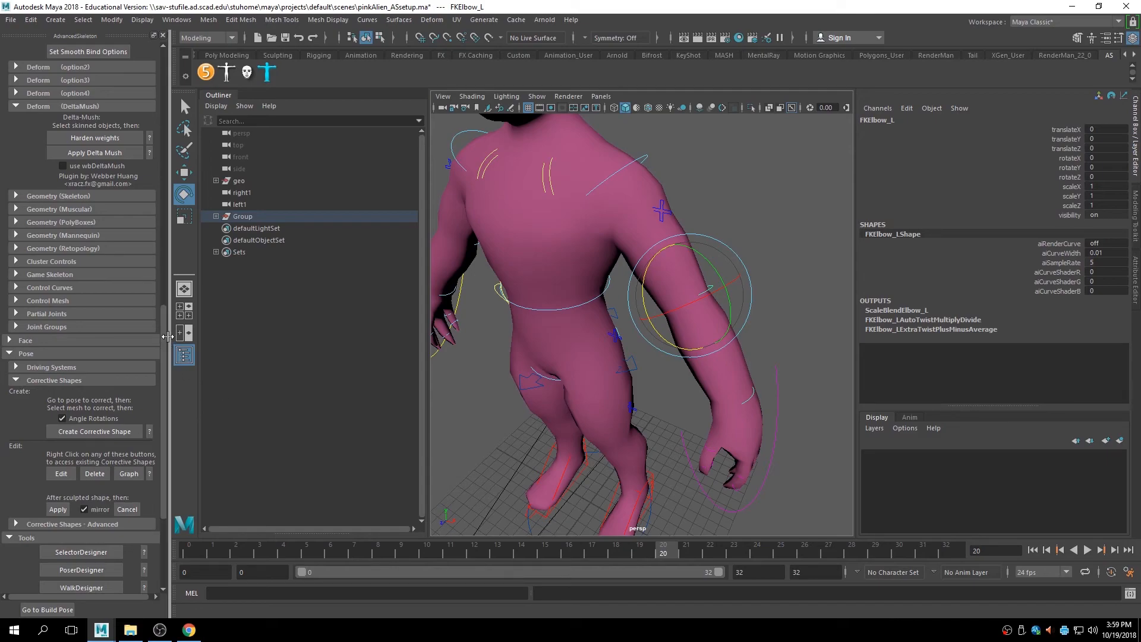
pyautogui.scroll(-3, 166, 336)
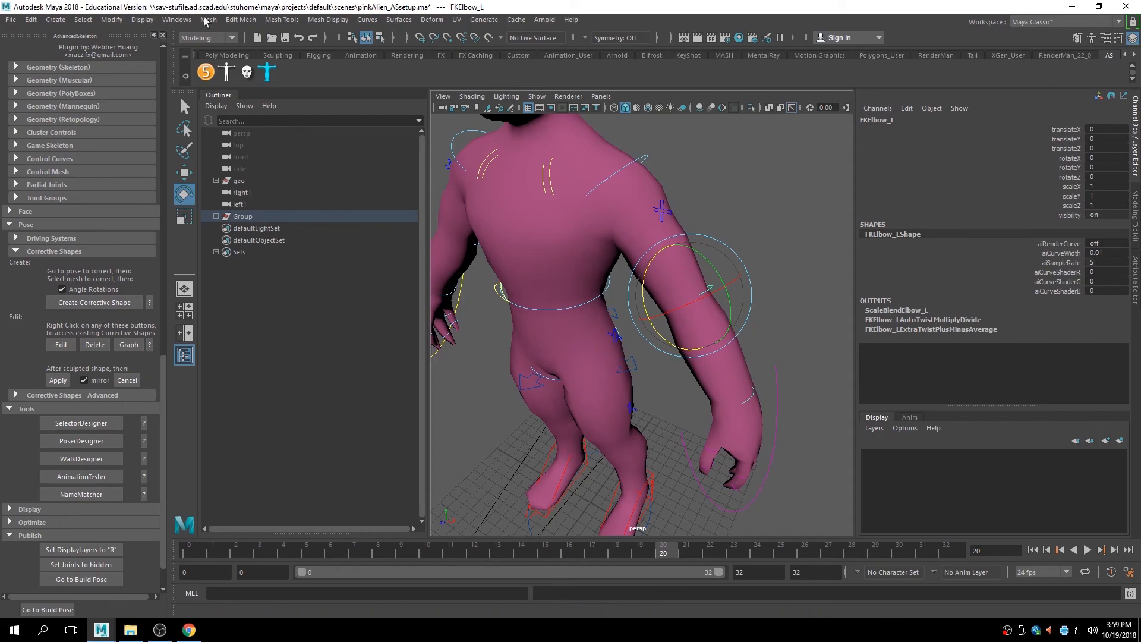
# Open the biped control picker, test the left shoulder FK control by rotating it about -25.5 degrees in Y, and undo the rotation.
pyautogui.click(224, 72)
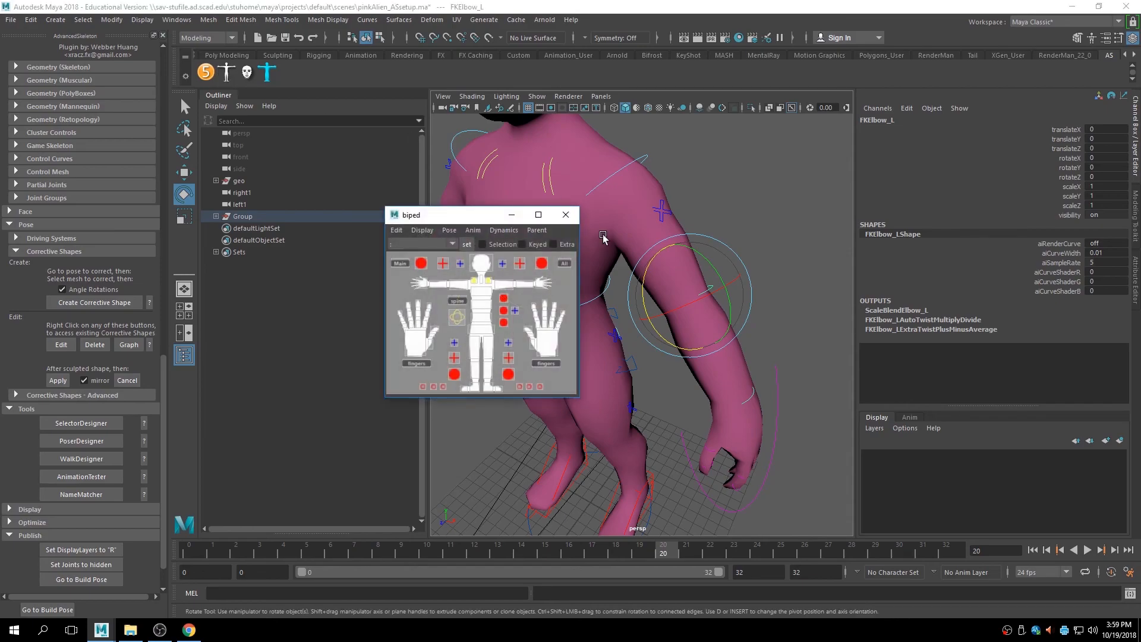
pyautogui.moveTo(456, 213); pyautogui.dragTo(348, 192)
pyautogui.keyDown('alt'); pyautogui.moveTo(731, 224); pyautogui.dragTo(646, 222, button='right'); pyautogui.keyUp('alt')
pyautogui.keyDown('alt'); pyautogui.moveTo(646, 222); pyautogui.dragTo(549, 204); pyautogui.keyUp('alt')
pyautogui.click(394, 264)
pyautogui.hotkey('ctrl', 'z')
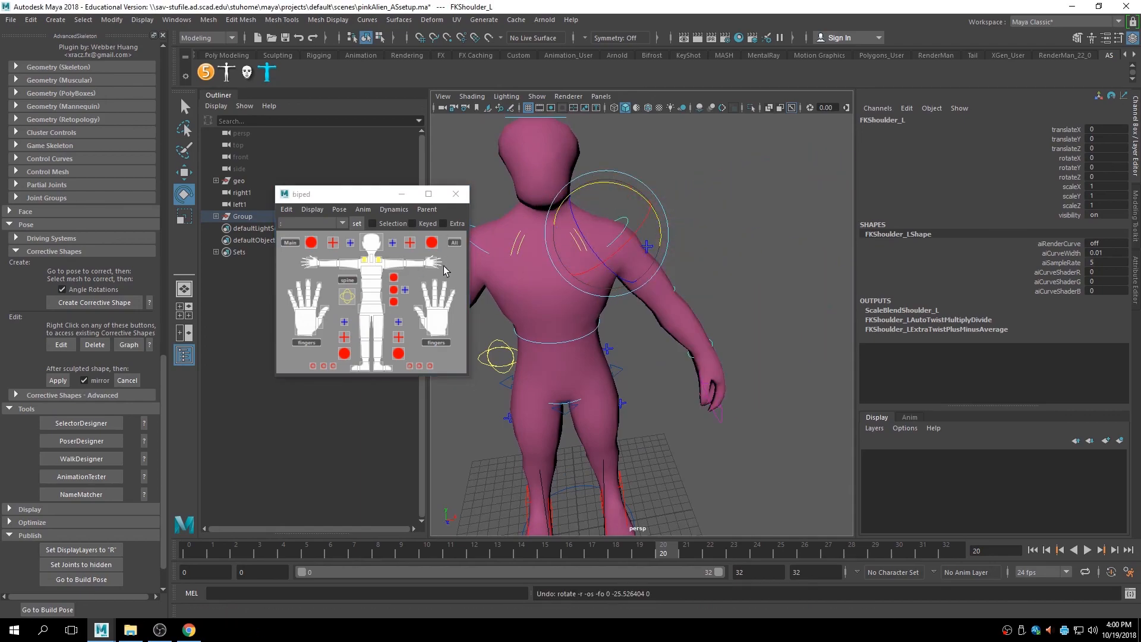
# Test the FKSpine1_M control from the biped picker by rotating it about 9.7 degrees in Z, undo the rotation, and close the picker.
pyautogui.click(591, 311)
pyautogui.moveTo(591, 311); pyautogui.dragTo(534, 325)
pyautogui.hotkey('ctrl', 'z')
pyautogui.click(374, 287)
pyautogui.moveTo(564, 262); pyautogui.dragTo(548, 269)
pyautogui.hotkey('ctrl', 'z')
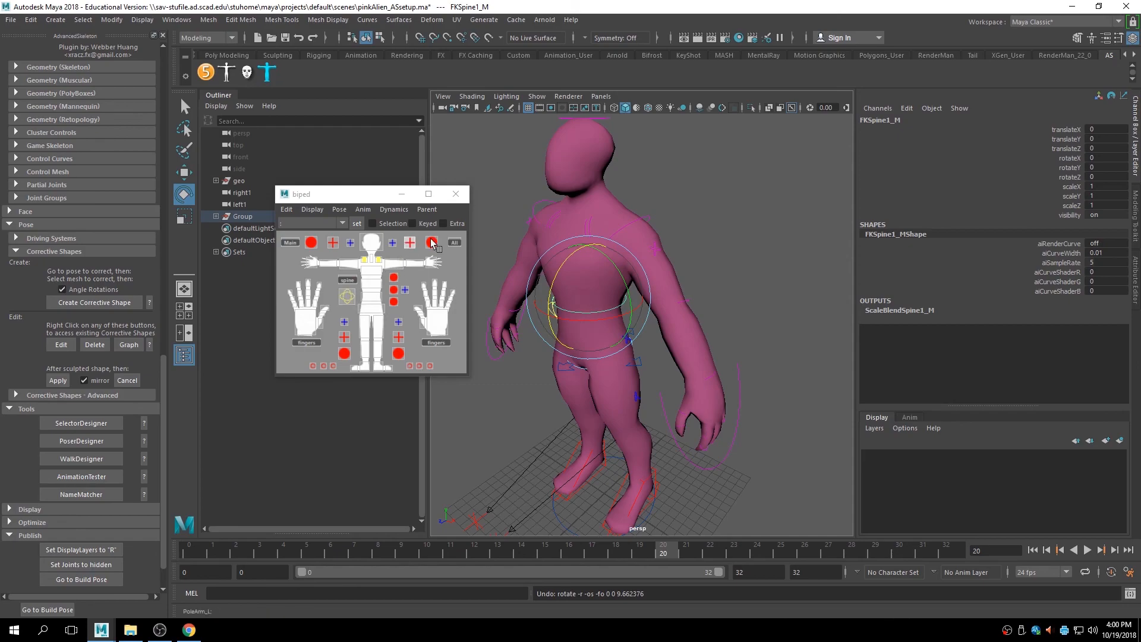
pyautogui.click(455, 194)
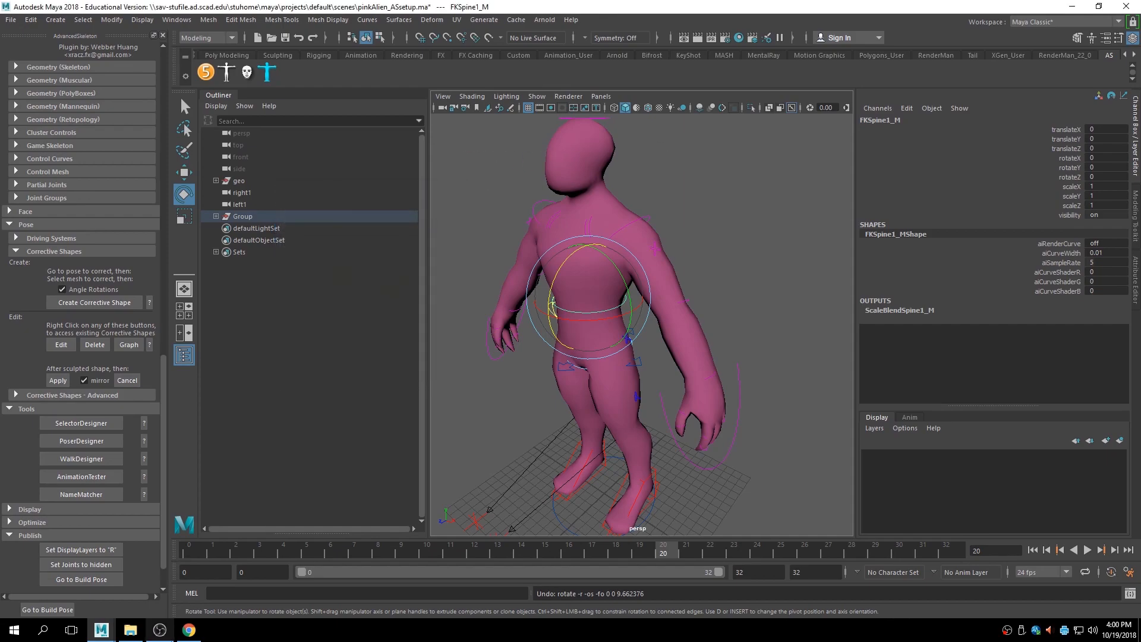
# Switch to the Maya window with the cartoon character's face rig and open the face control picker.
pyautogui.moveTo(106, 633)
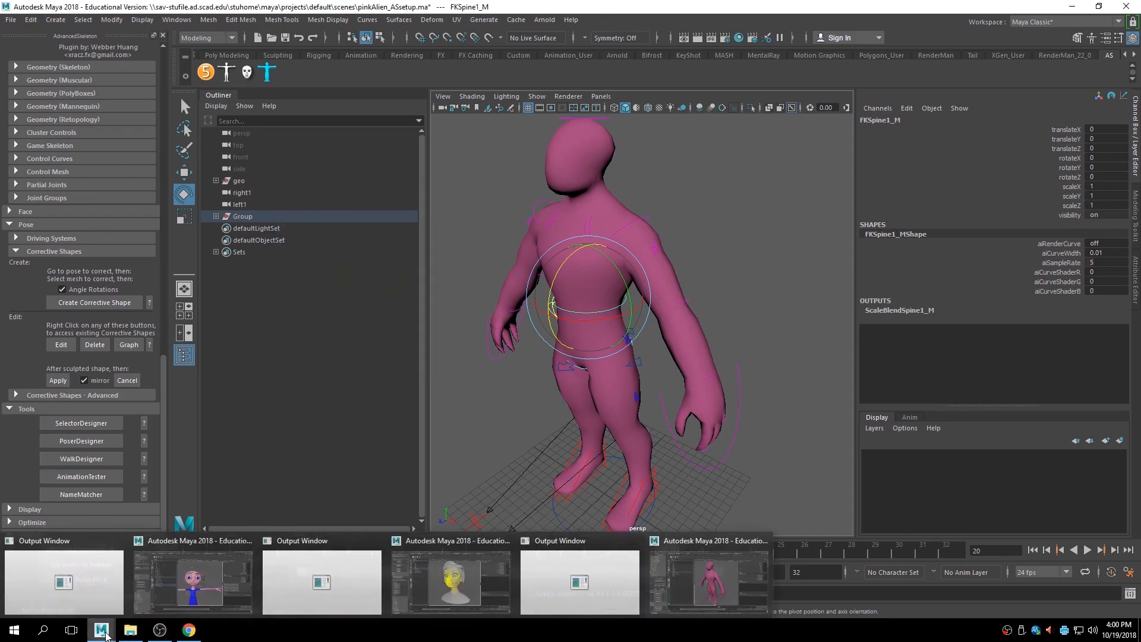
pyautogui.click(181, 586)
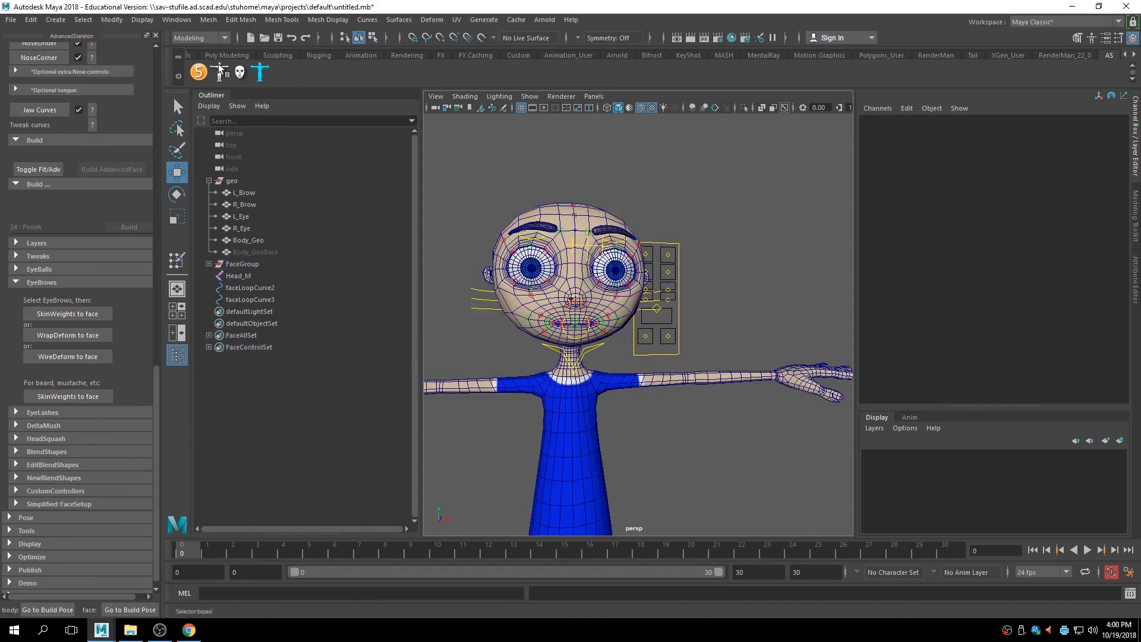
pyautogui.click(240, 73)
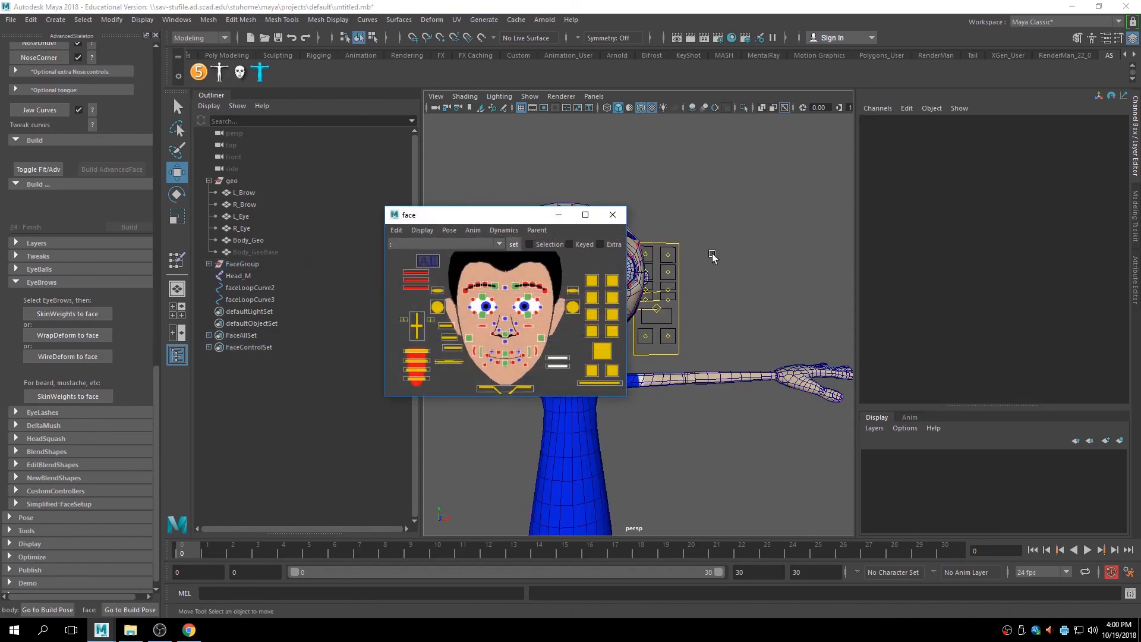
# Select the left inner eyebrow control through the face picker and raise it about 0.76 units in Y.
pyautogui.keyDown('alt'); pyautogui.moveTo(654, 243); pyautogui.dragTo(719, 249, button='middle'); pyautogui.keyUp('alt')
pyautogui.scroll(3, 657, 237)
pyautogui.click(515, 286)
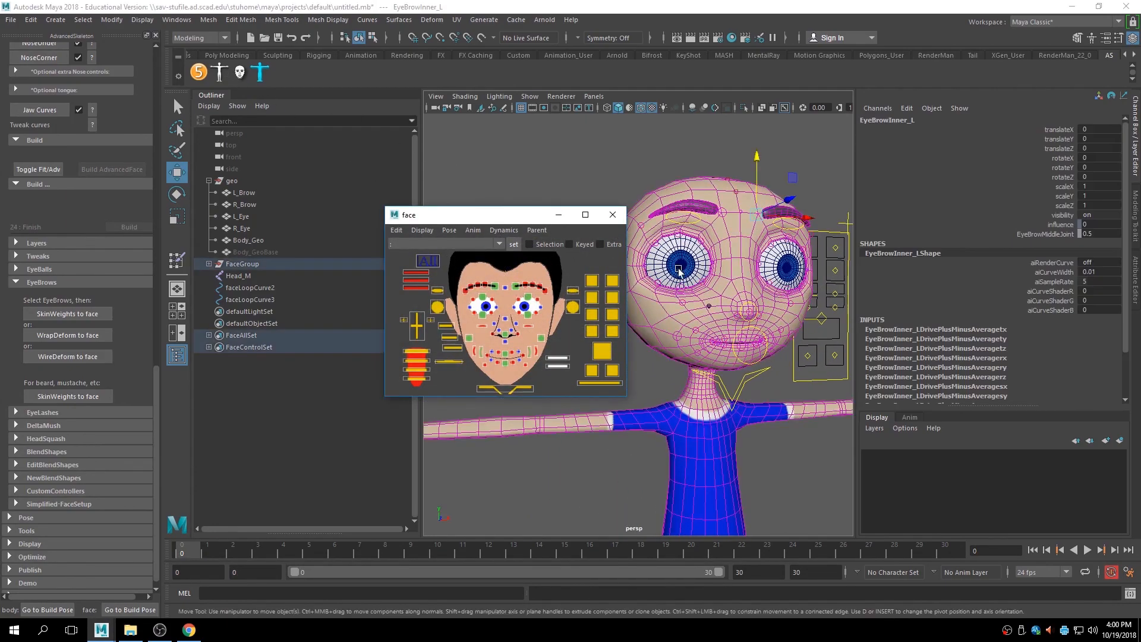
pyautogui.moveTo(756, 161); pyautogui.dragTo(752, 155)
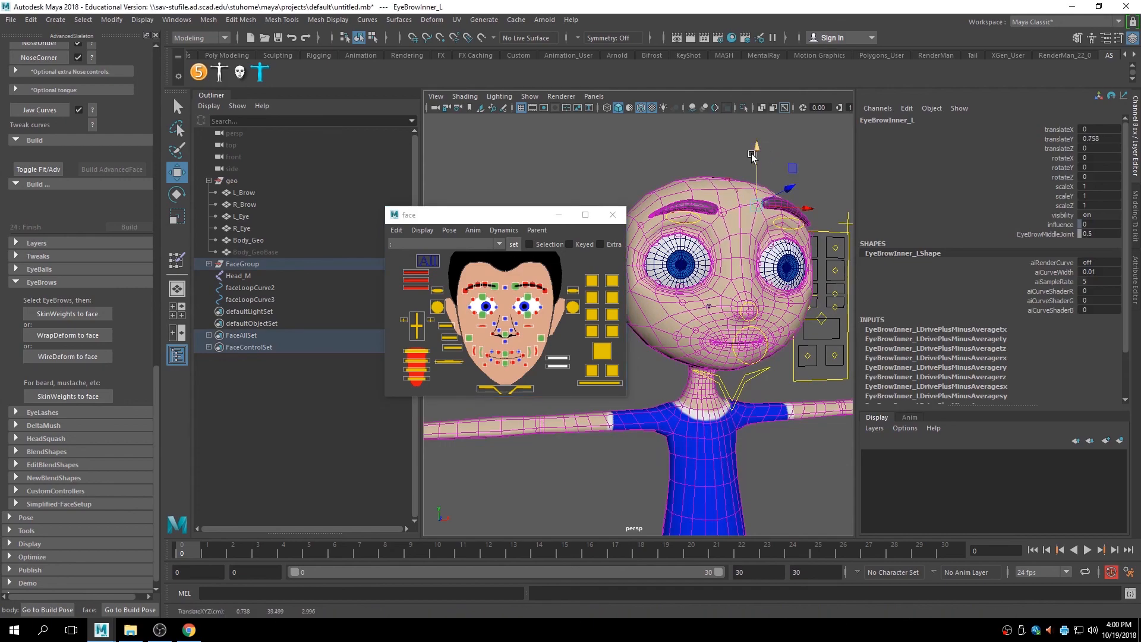